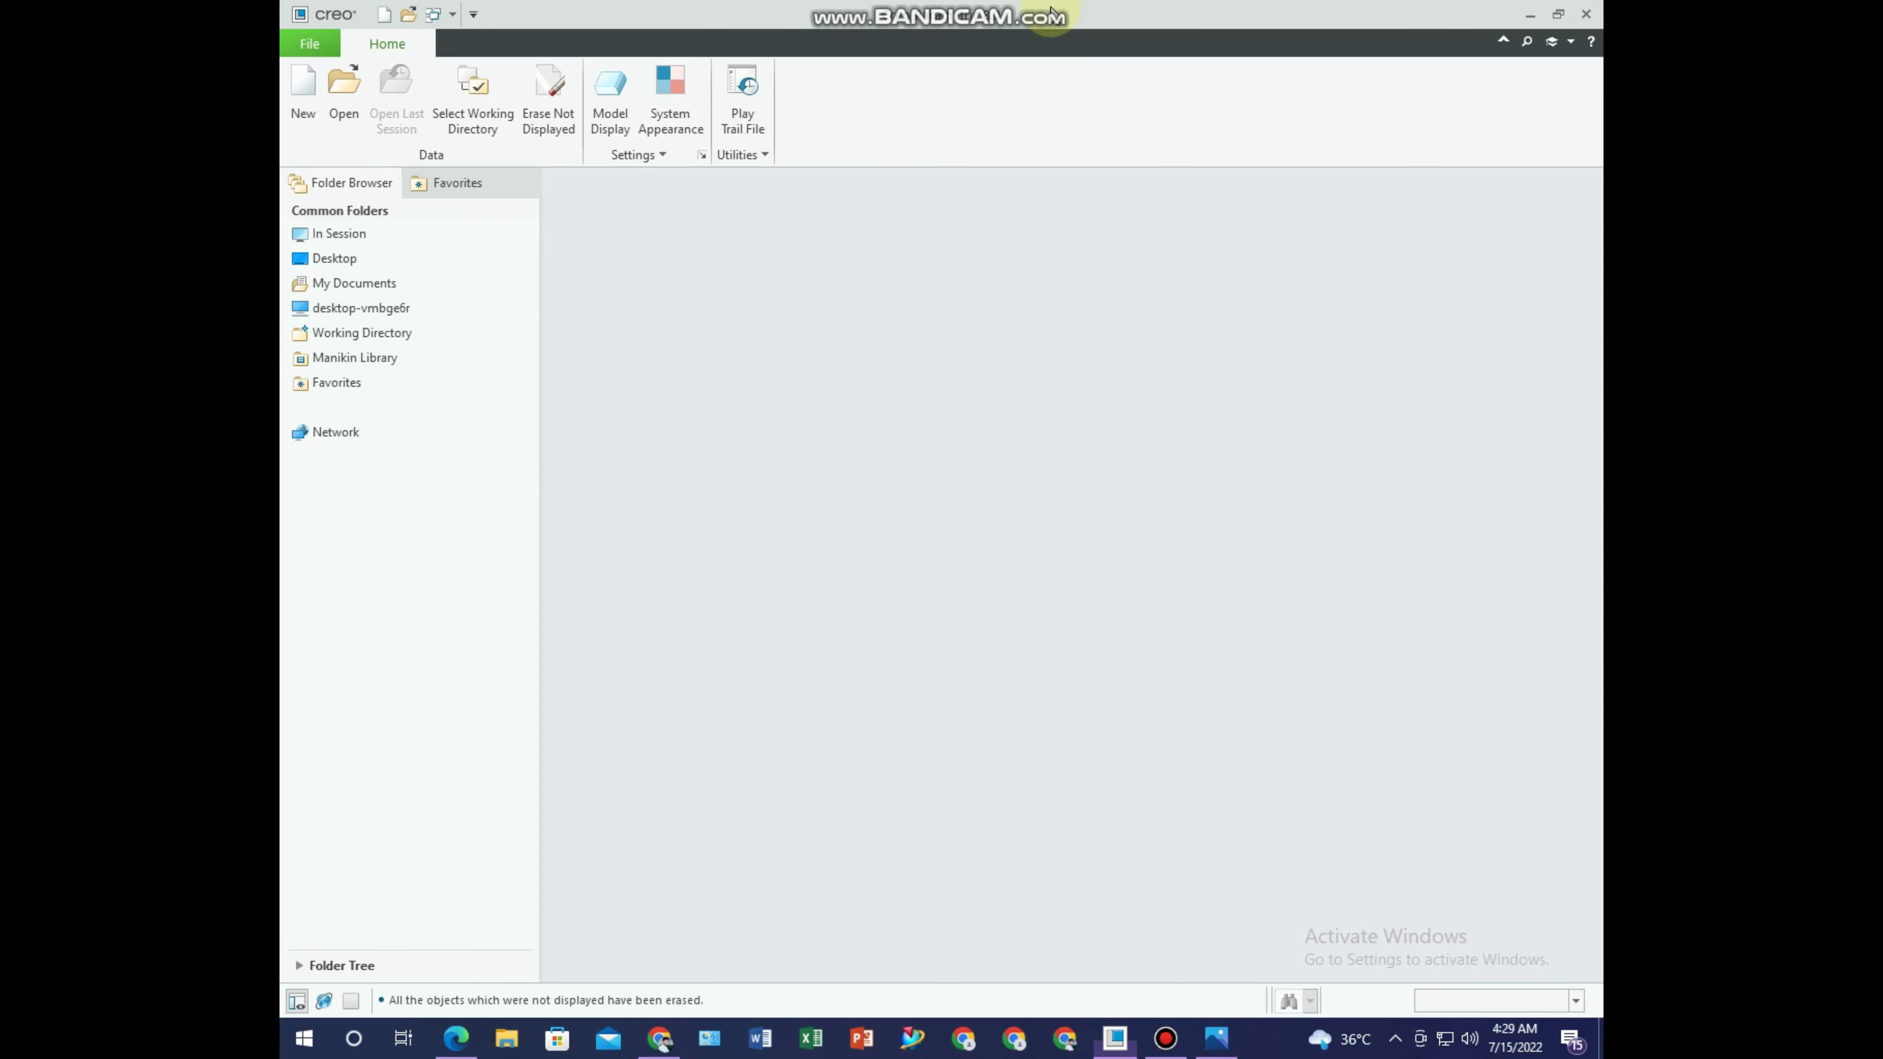
Bring the empty Creo Parametric home window to the front from the taskbar.
click(1052, 11)
click(1215, 1038)
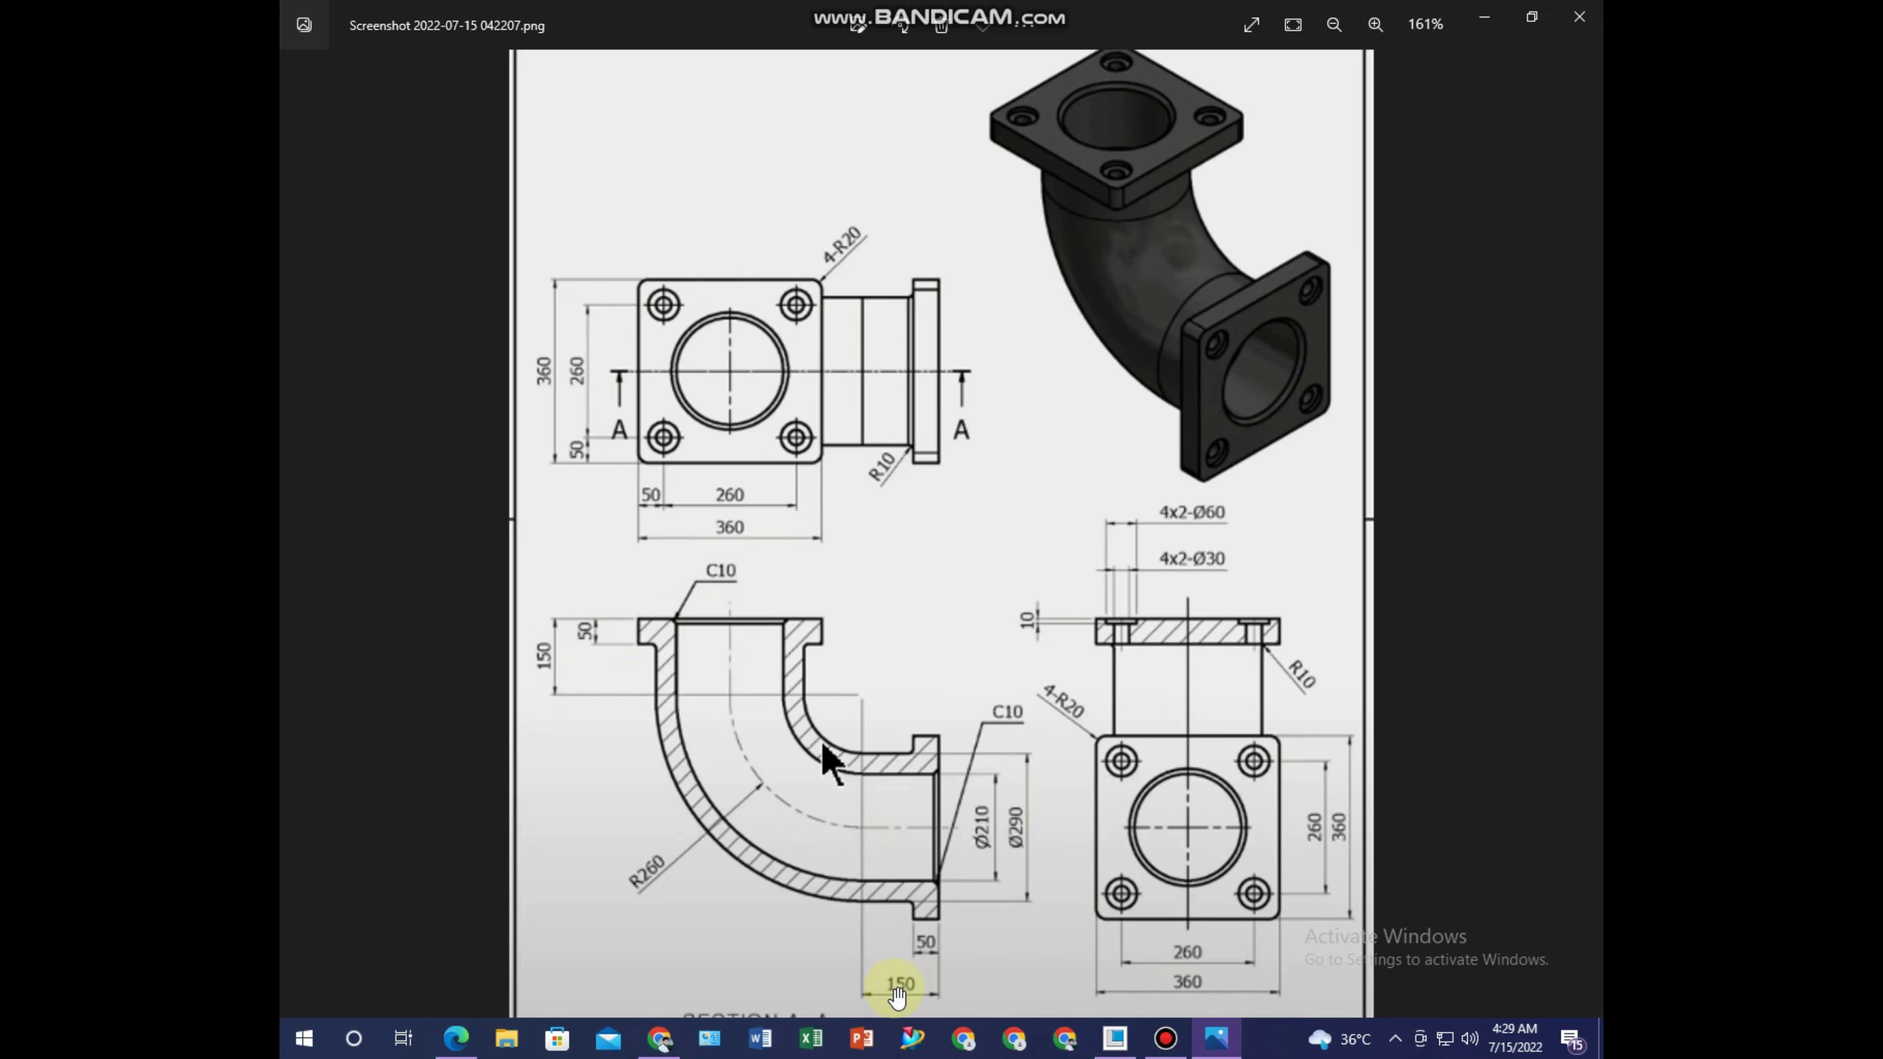
click(1115, 1039)
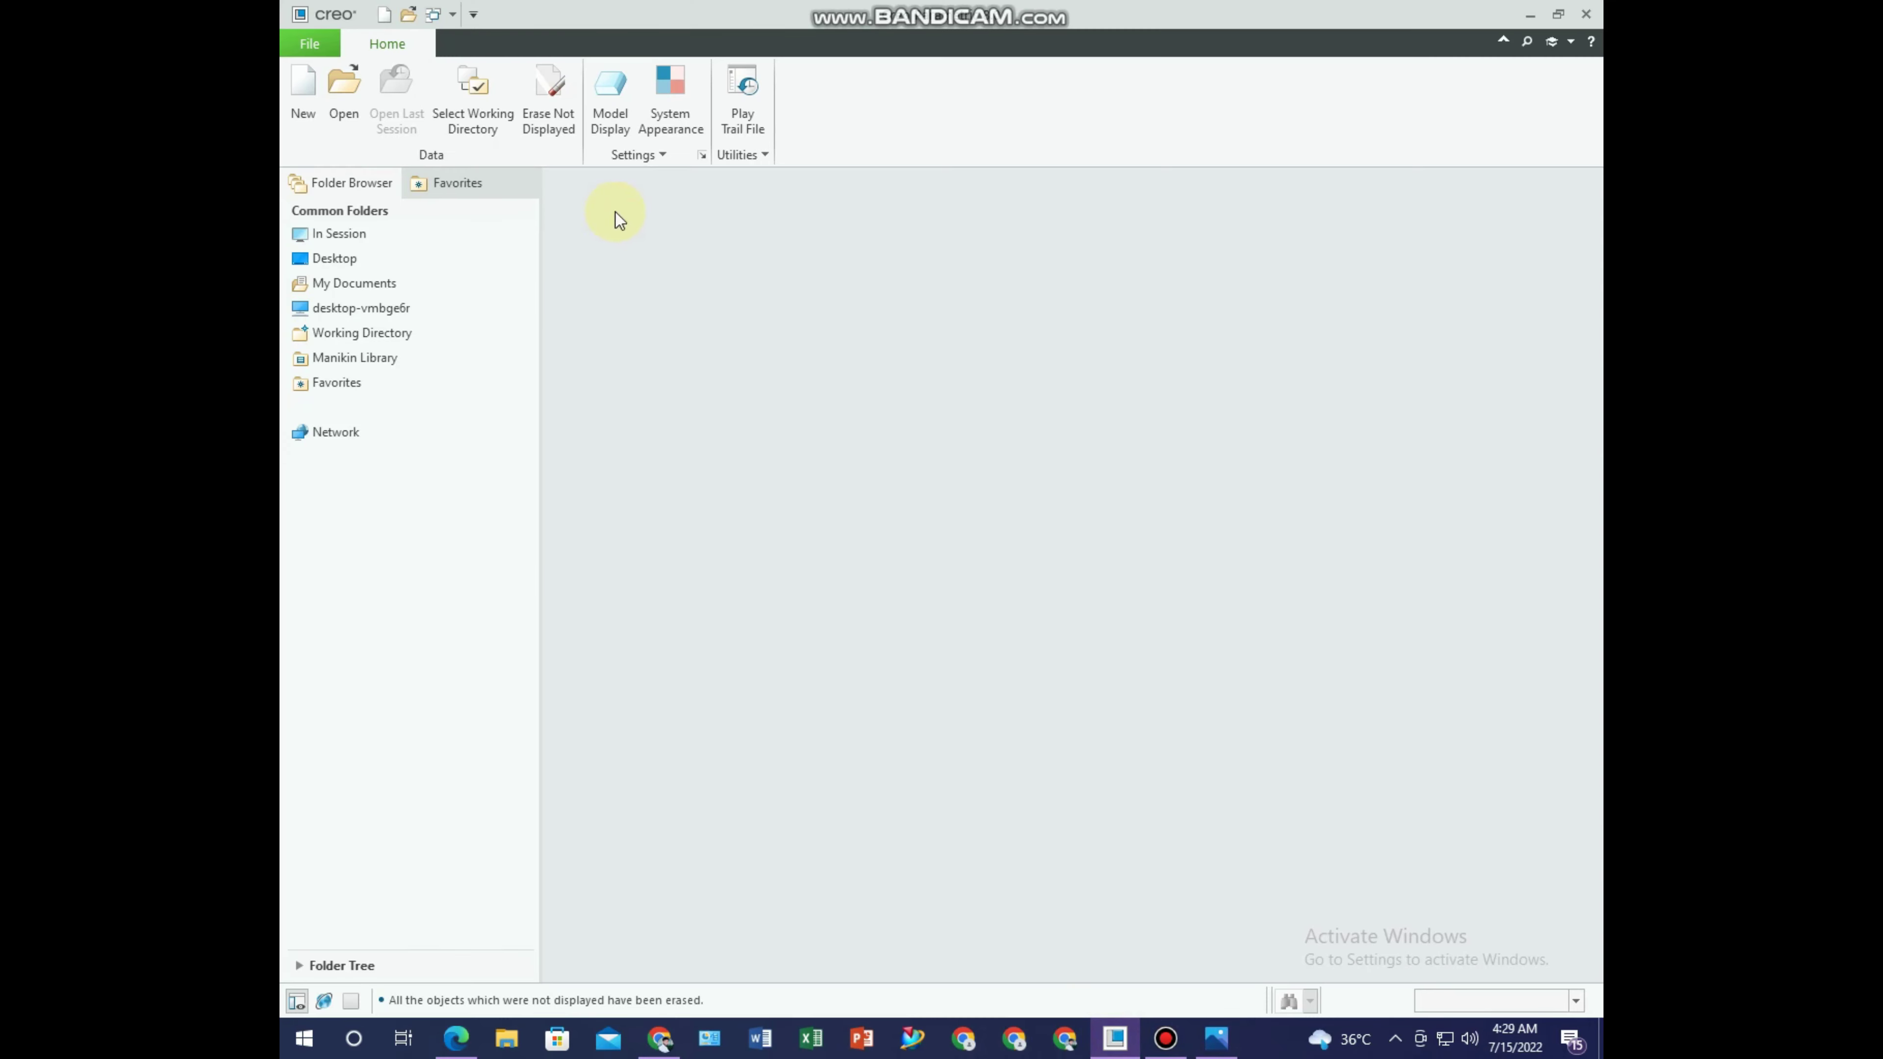
Create a Parts folder inside Elbo Part and make it the working directory.
click(479, 135)
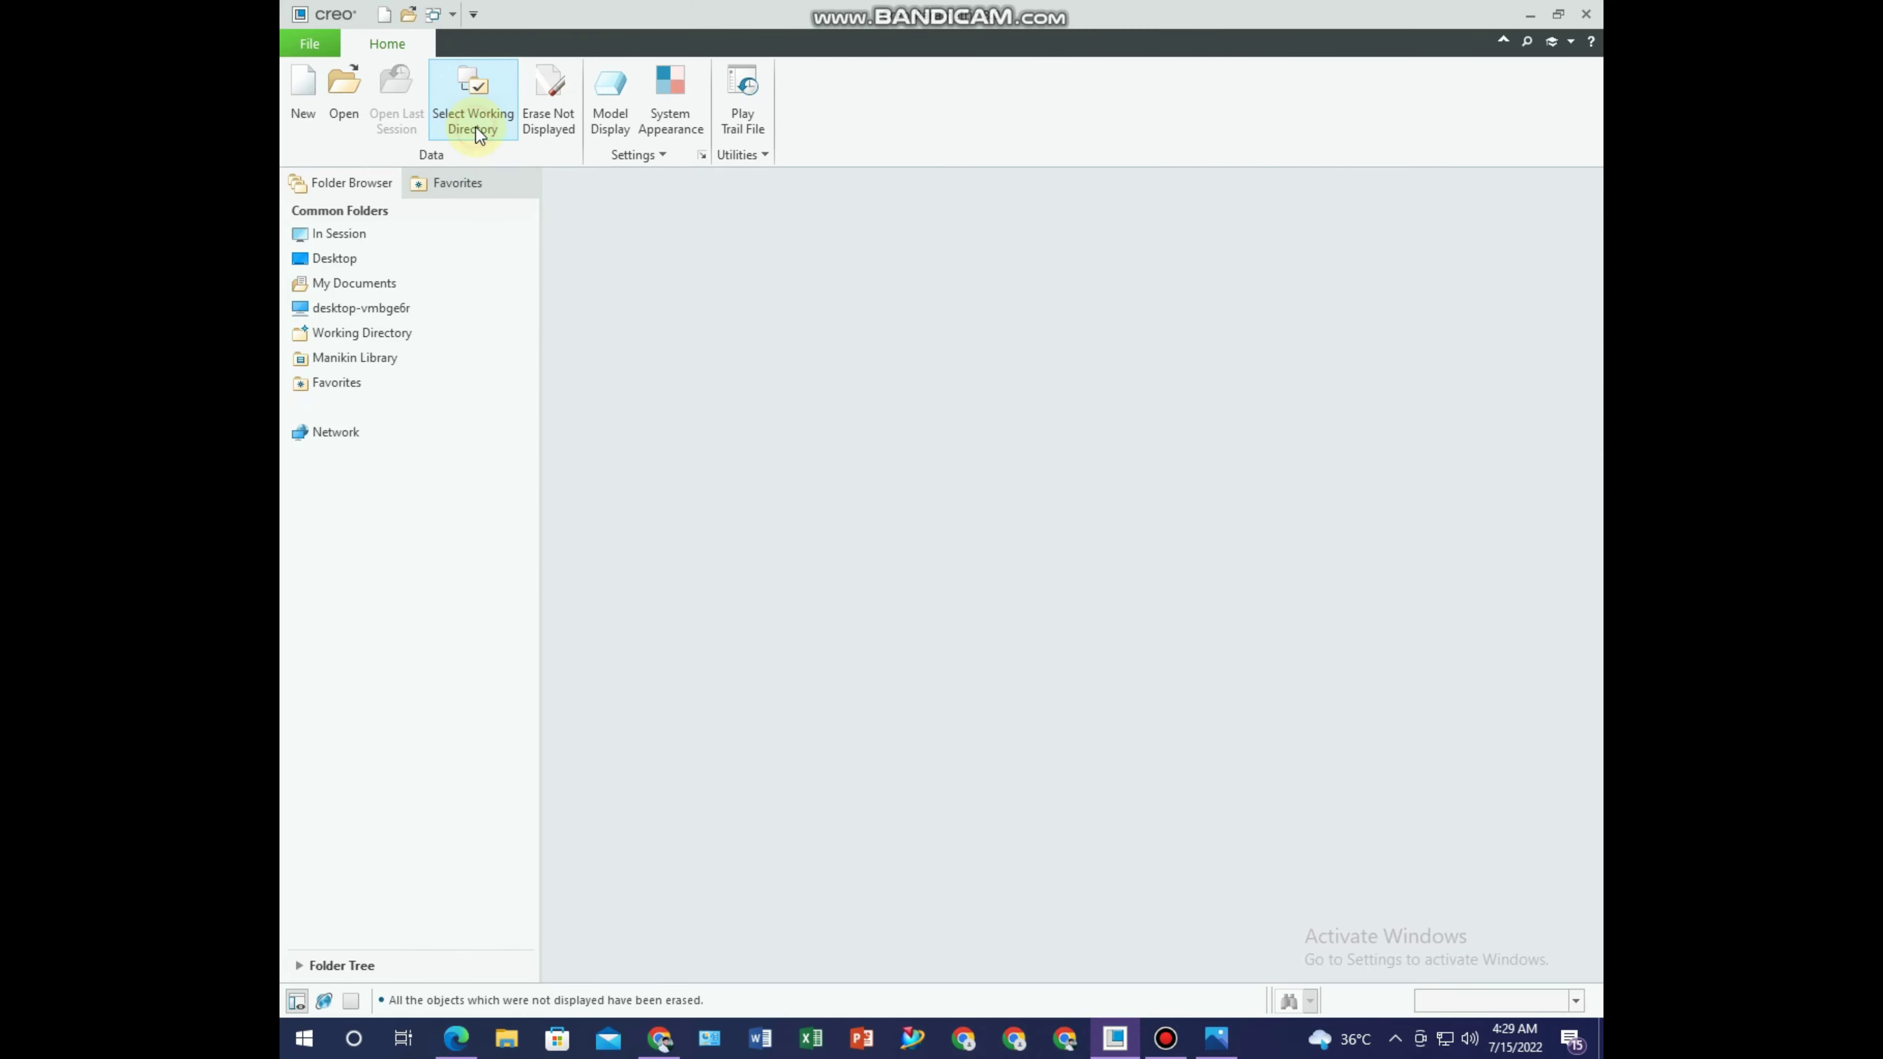
right_click(876, 466)
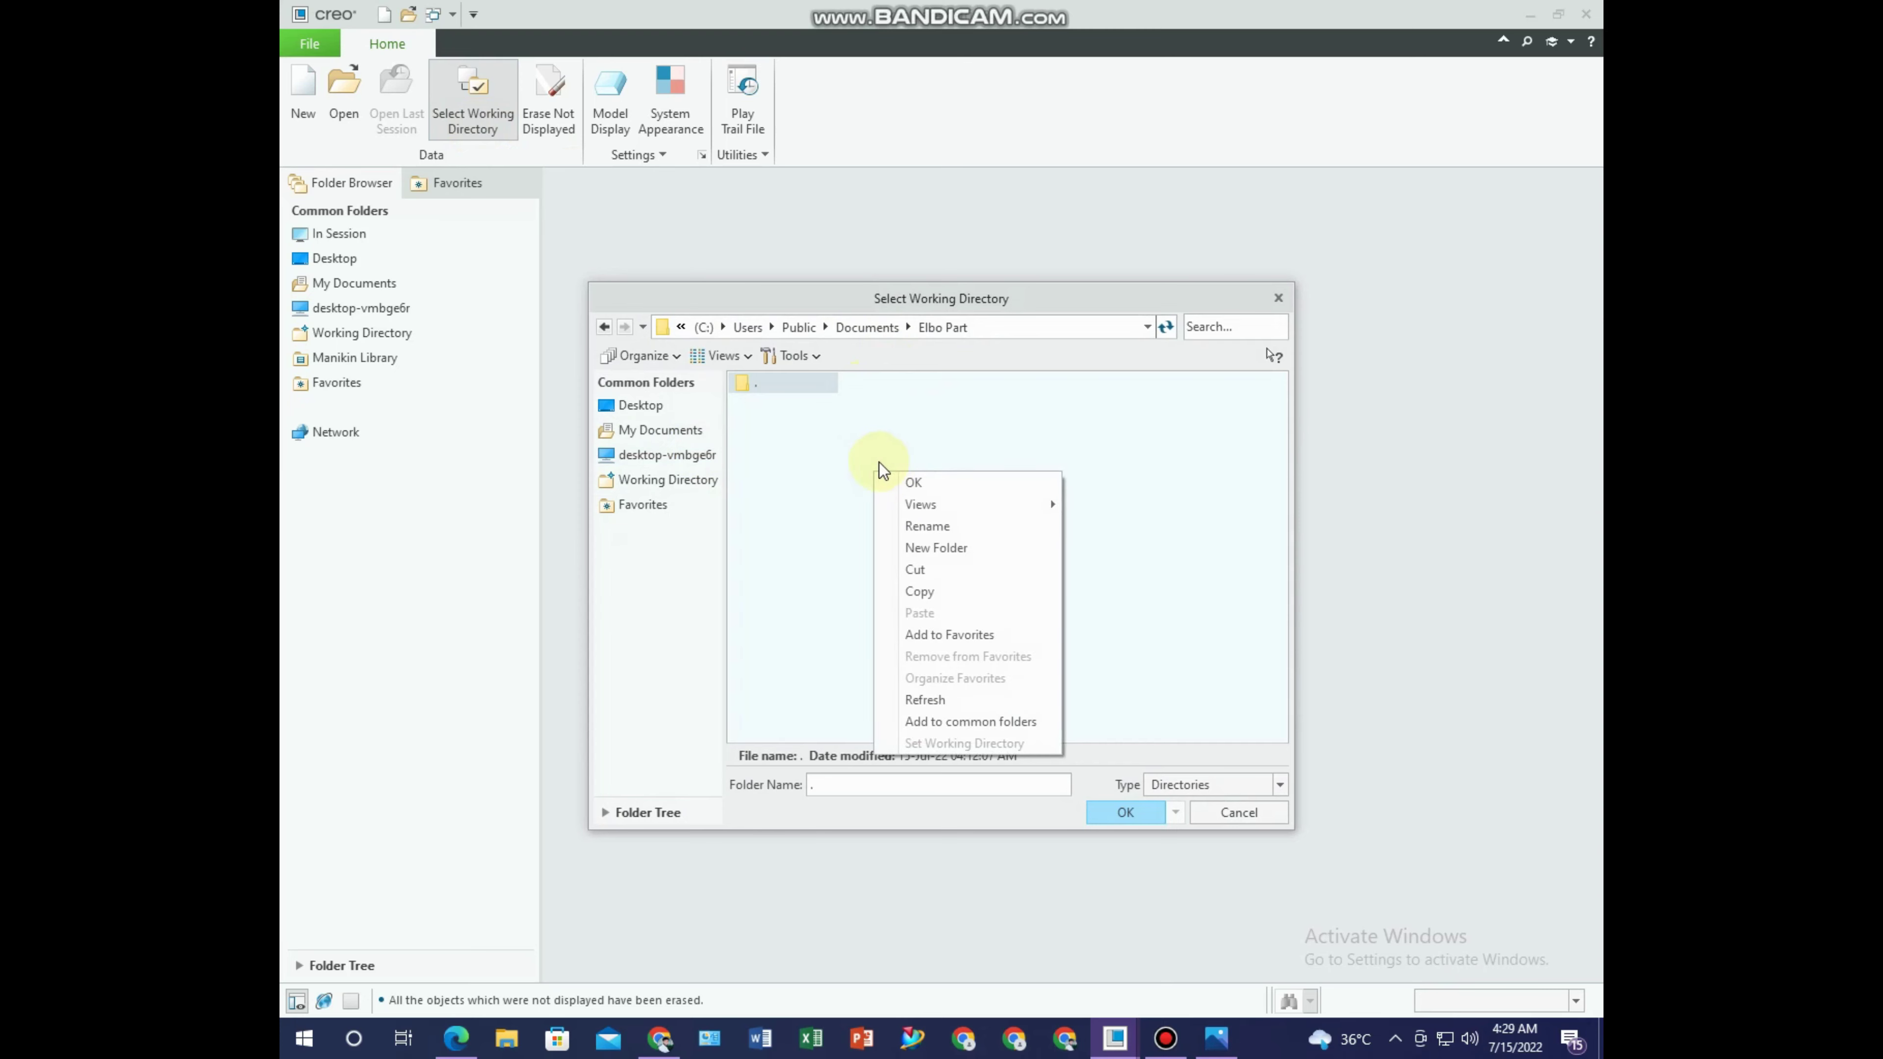
click(953, 547)
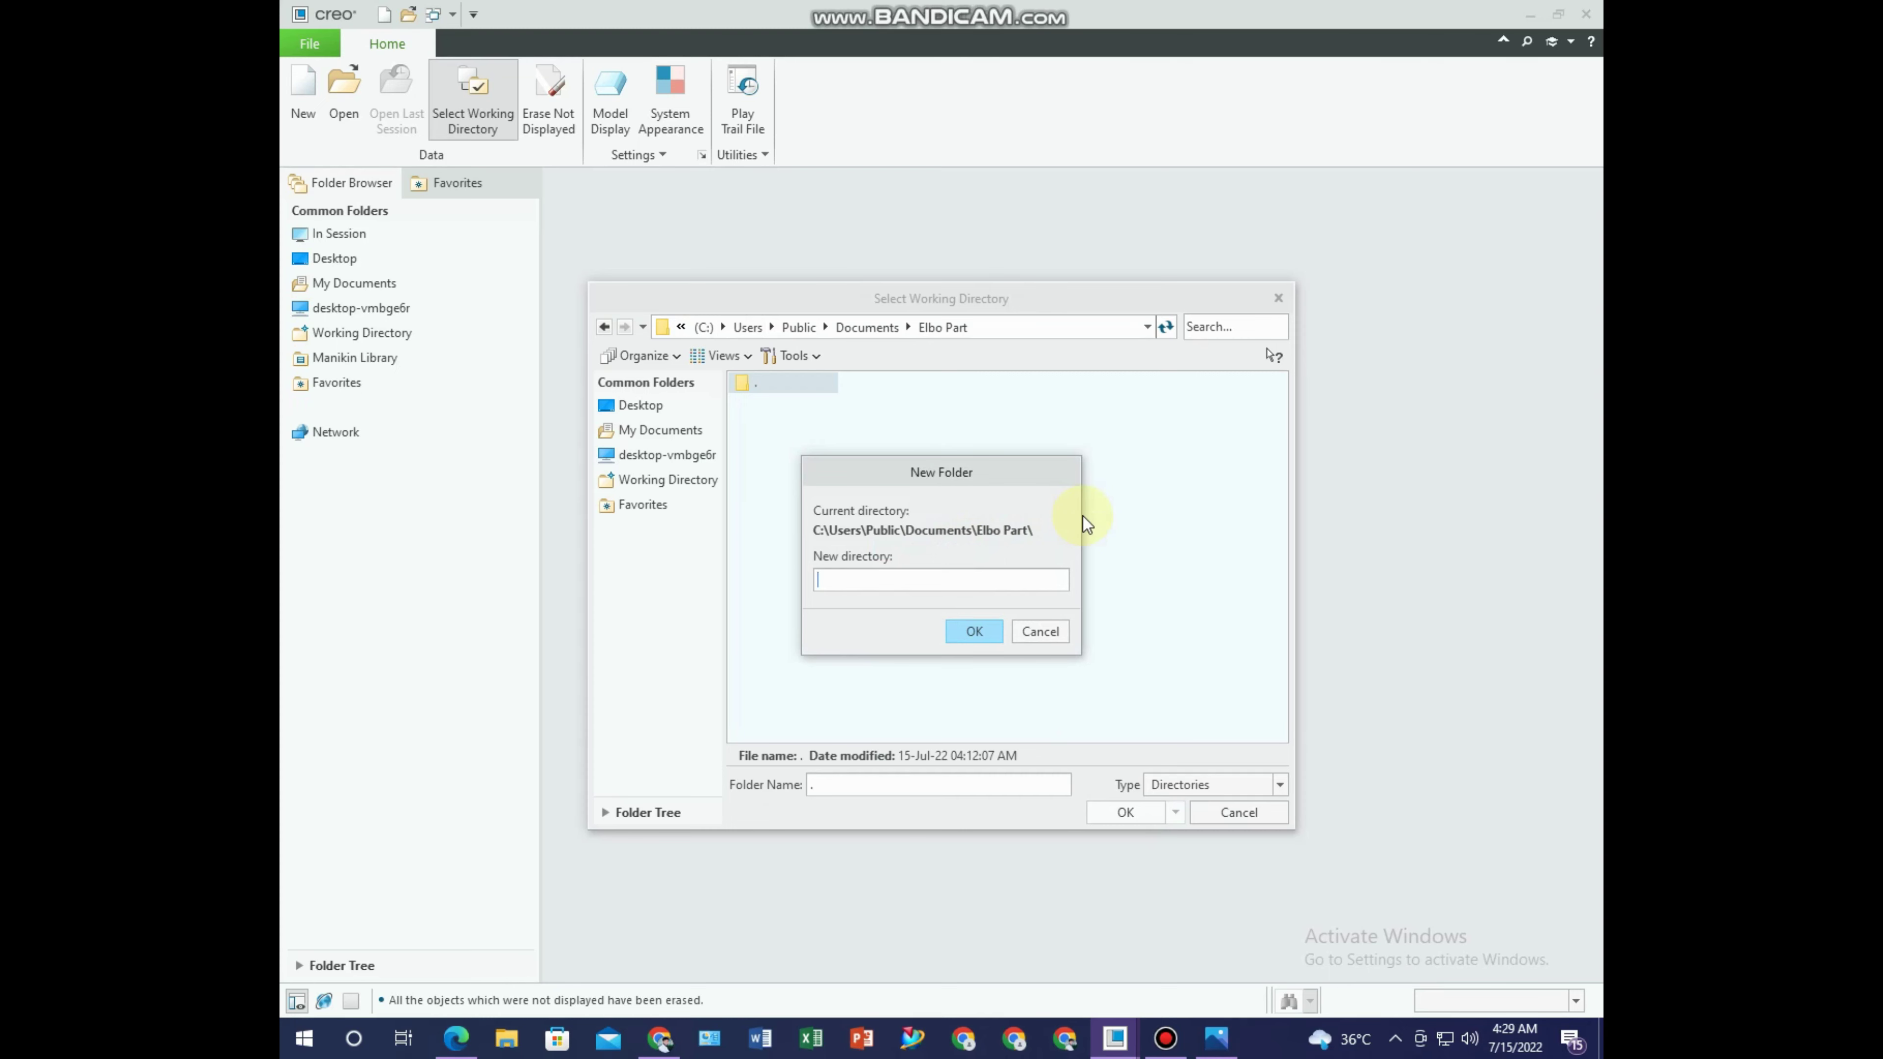
text(Parts)
click(974, 631)
click(1123, 810)
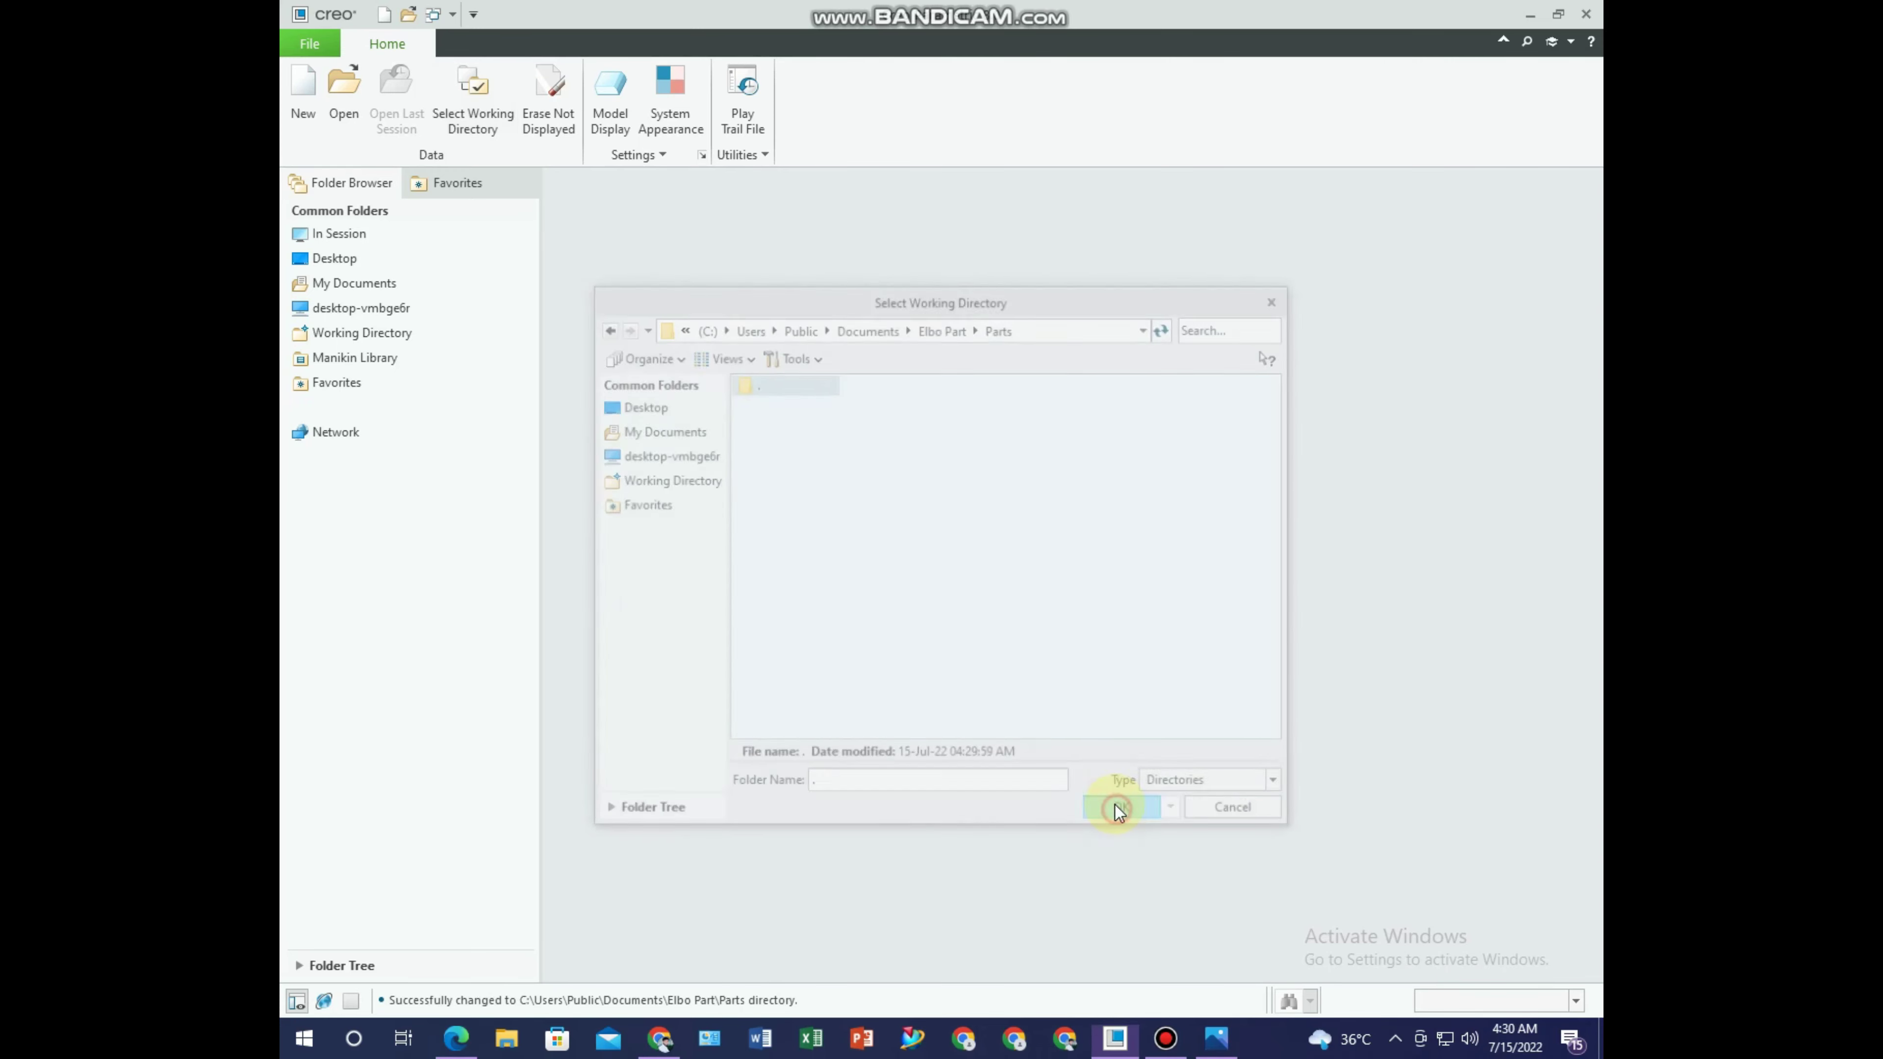
Create a new solid part named ELBO.
click(303, 93)
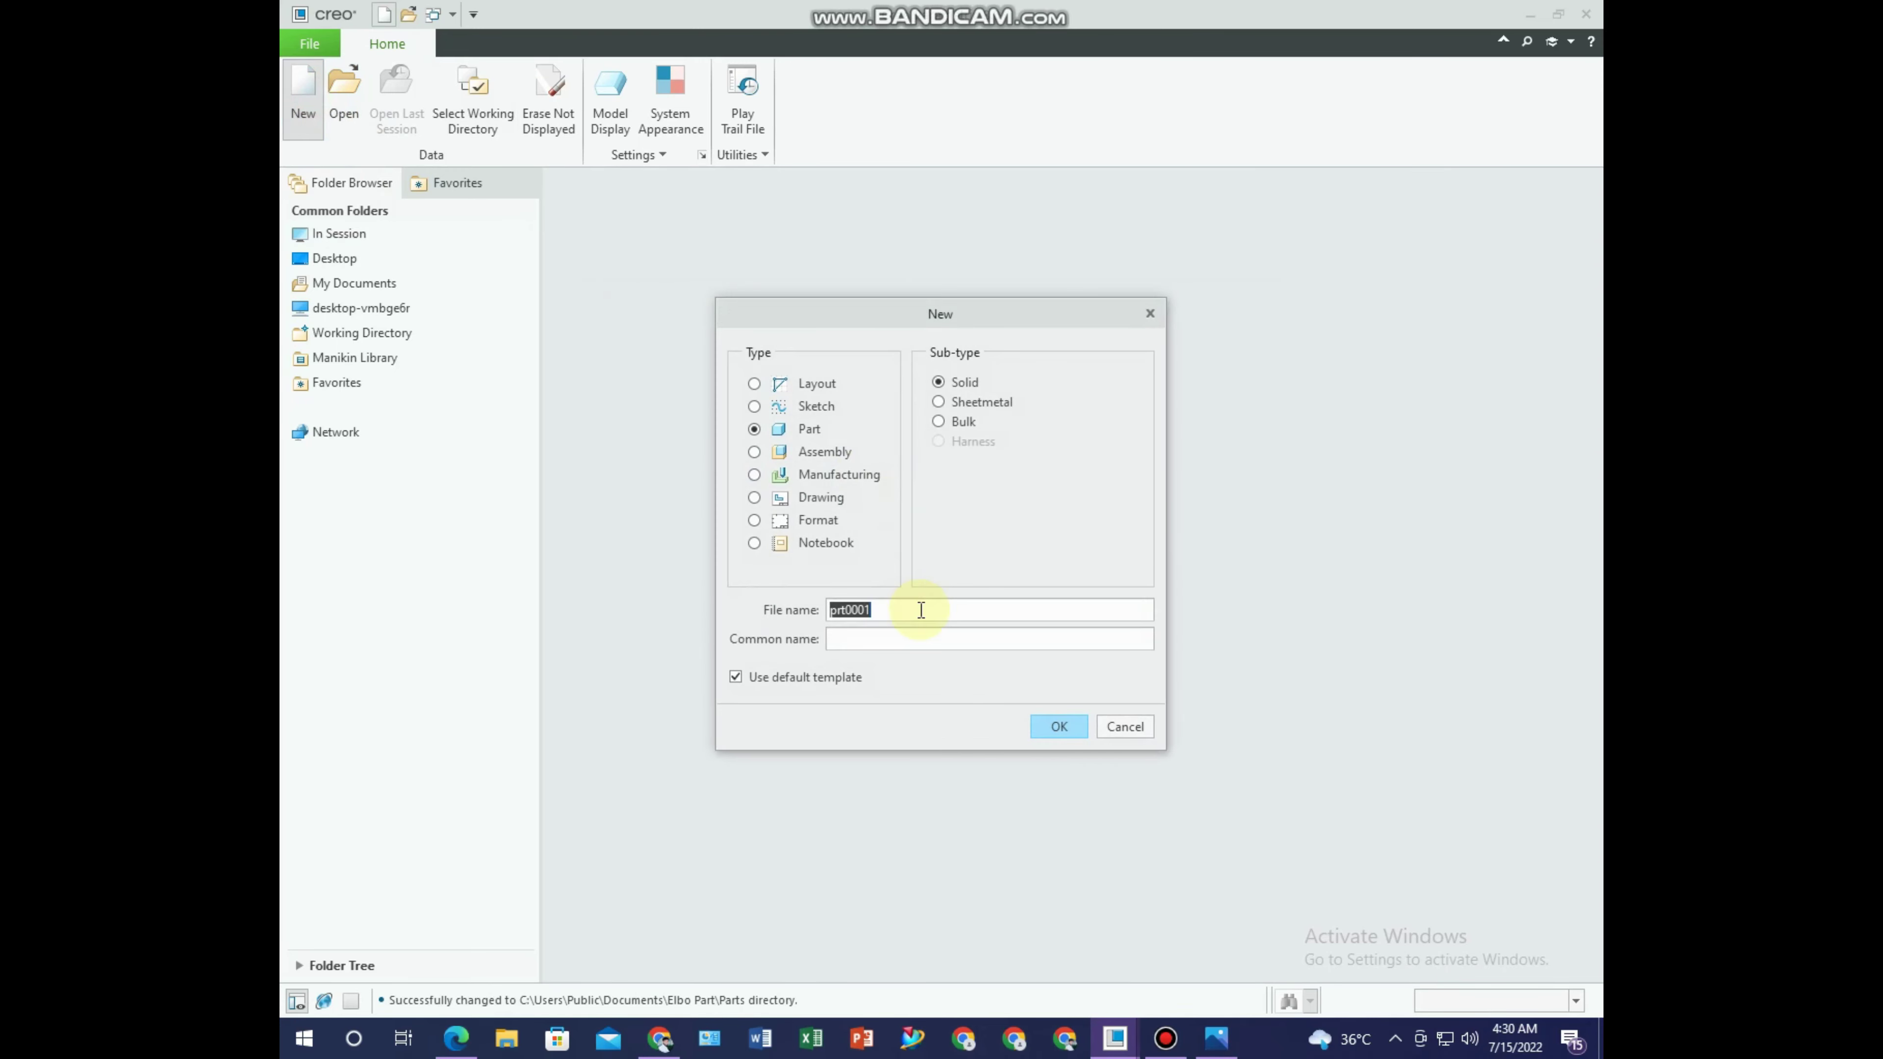
key(BackSpace)
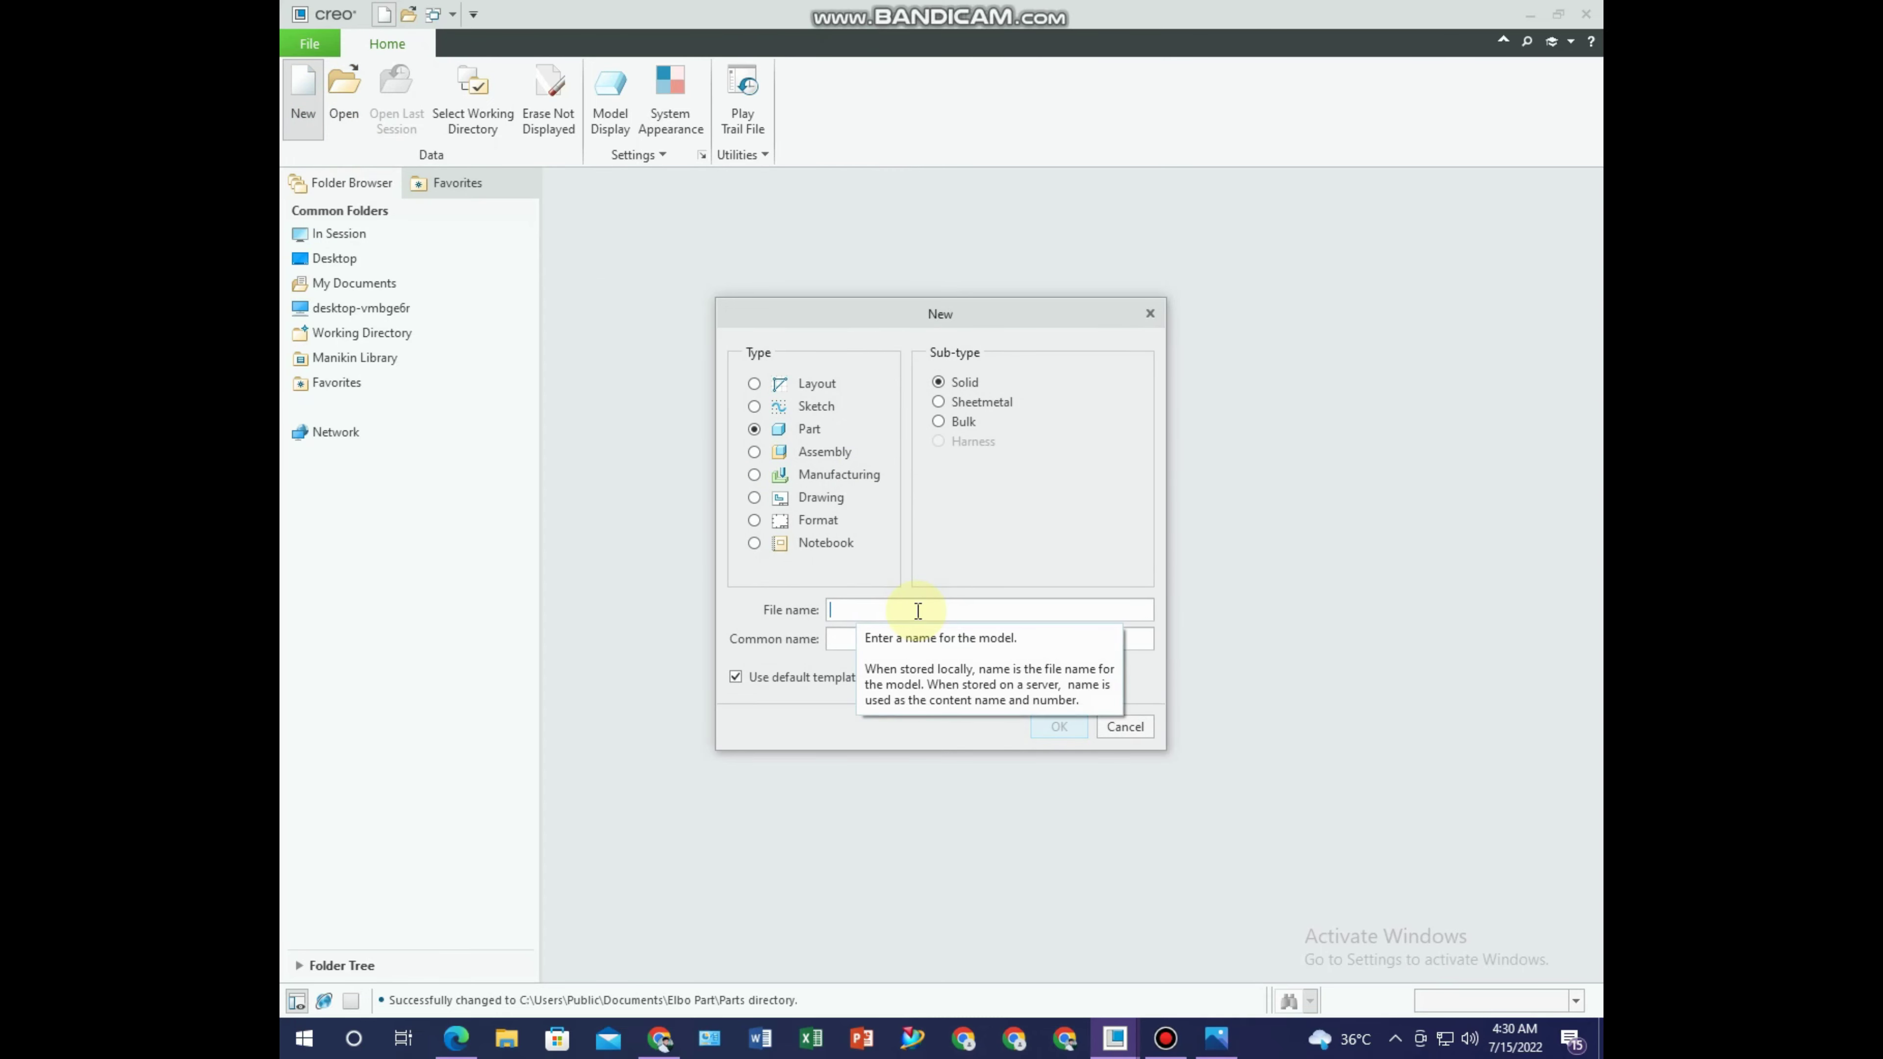
text(Elbo)
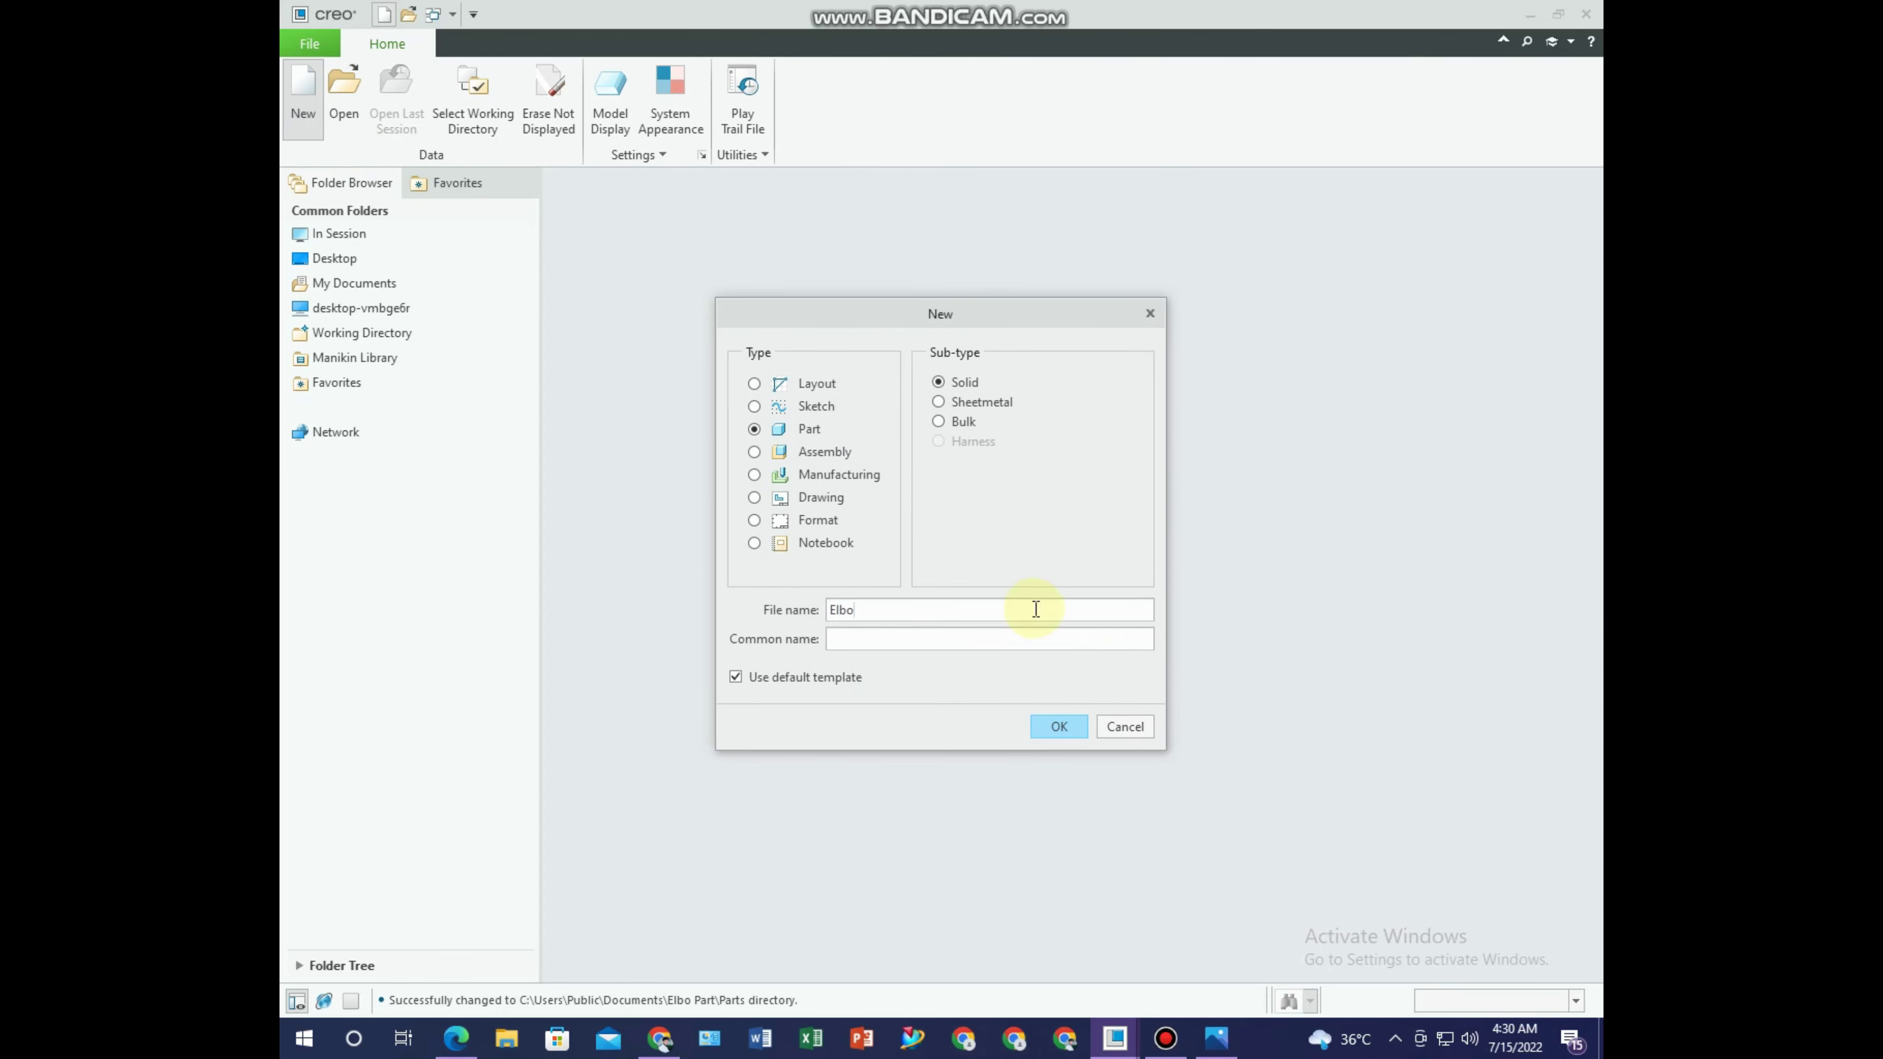
click(1084, 734)
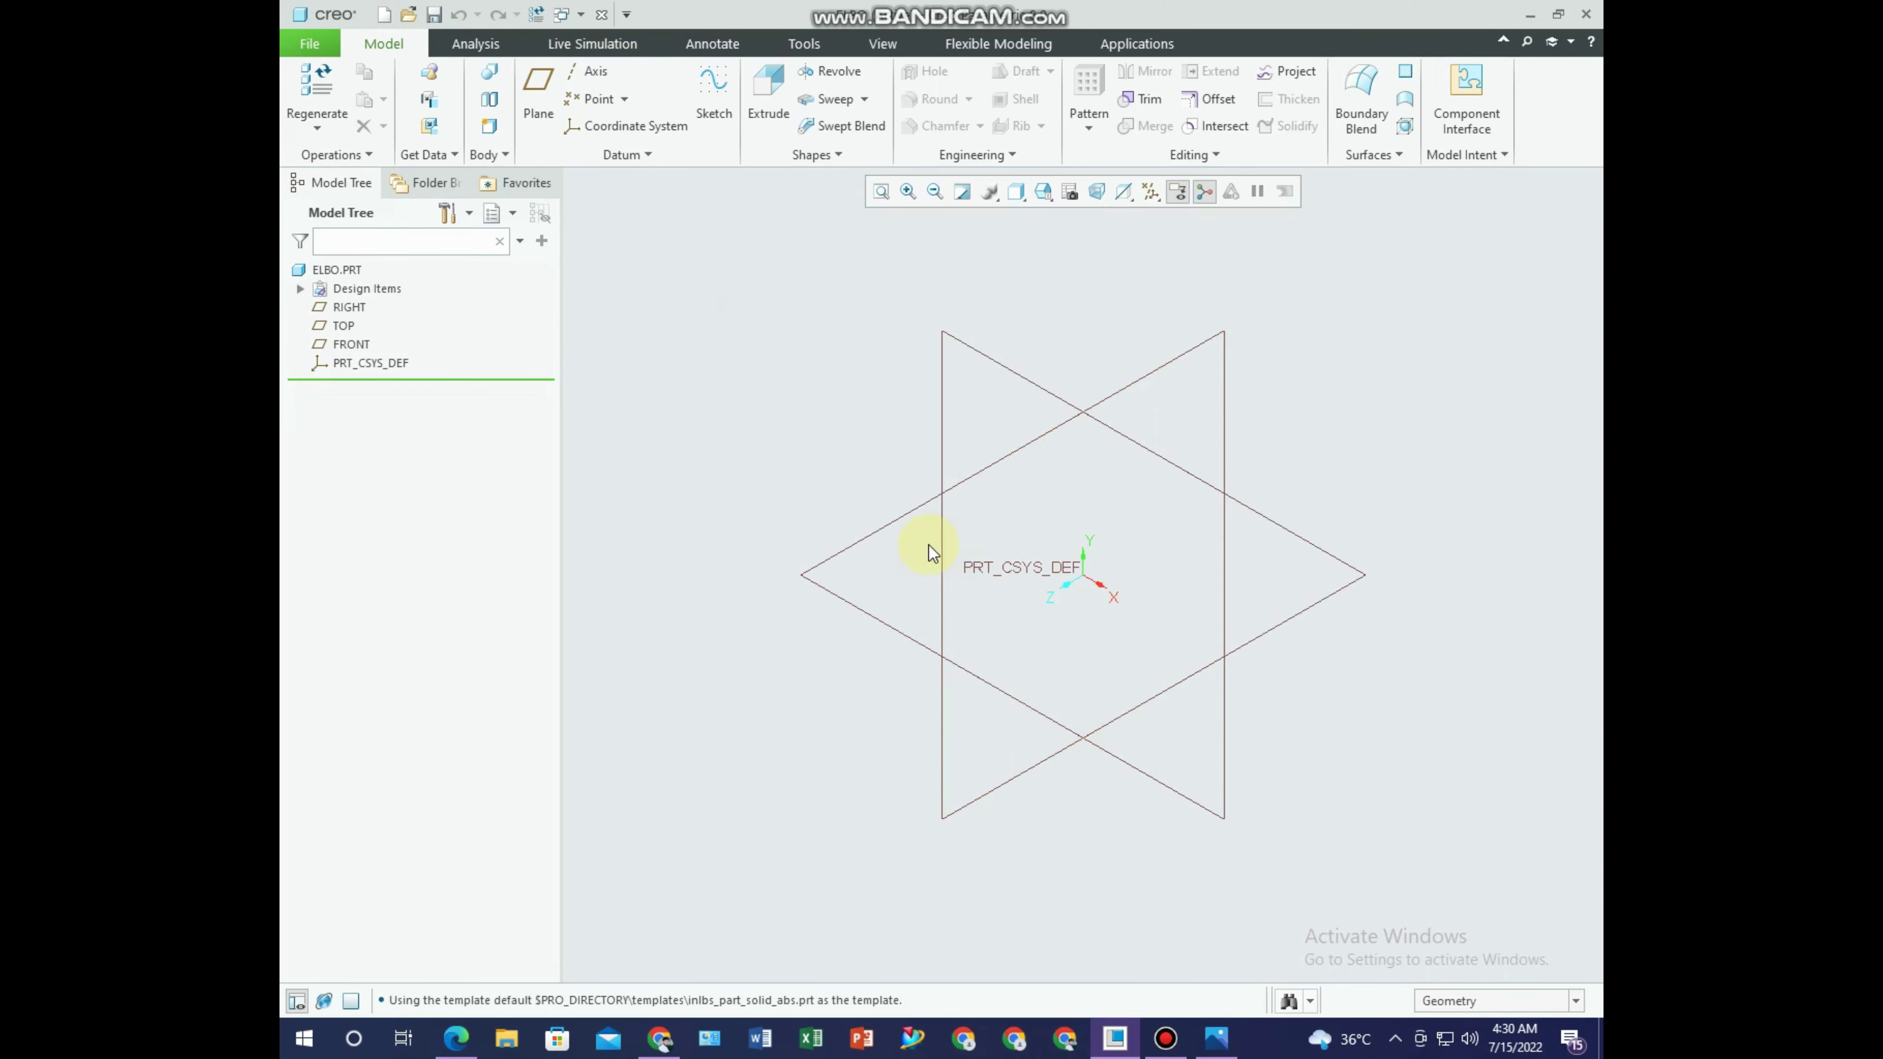
Set ELBO's units to mmKs, converting dimensions, then glance at the reference drawing.
click(309, 43)
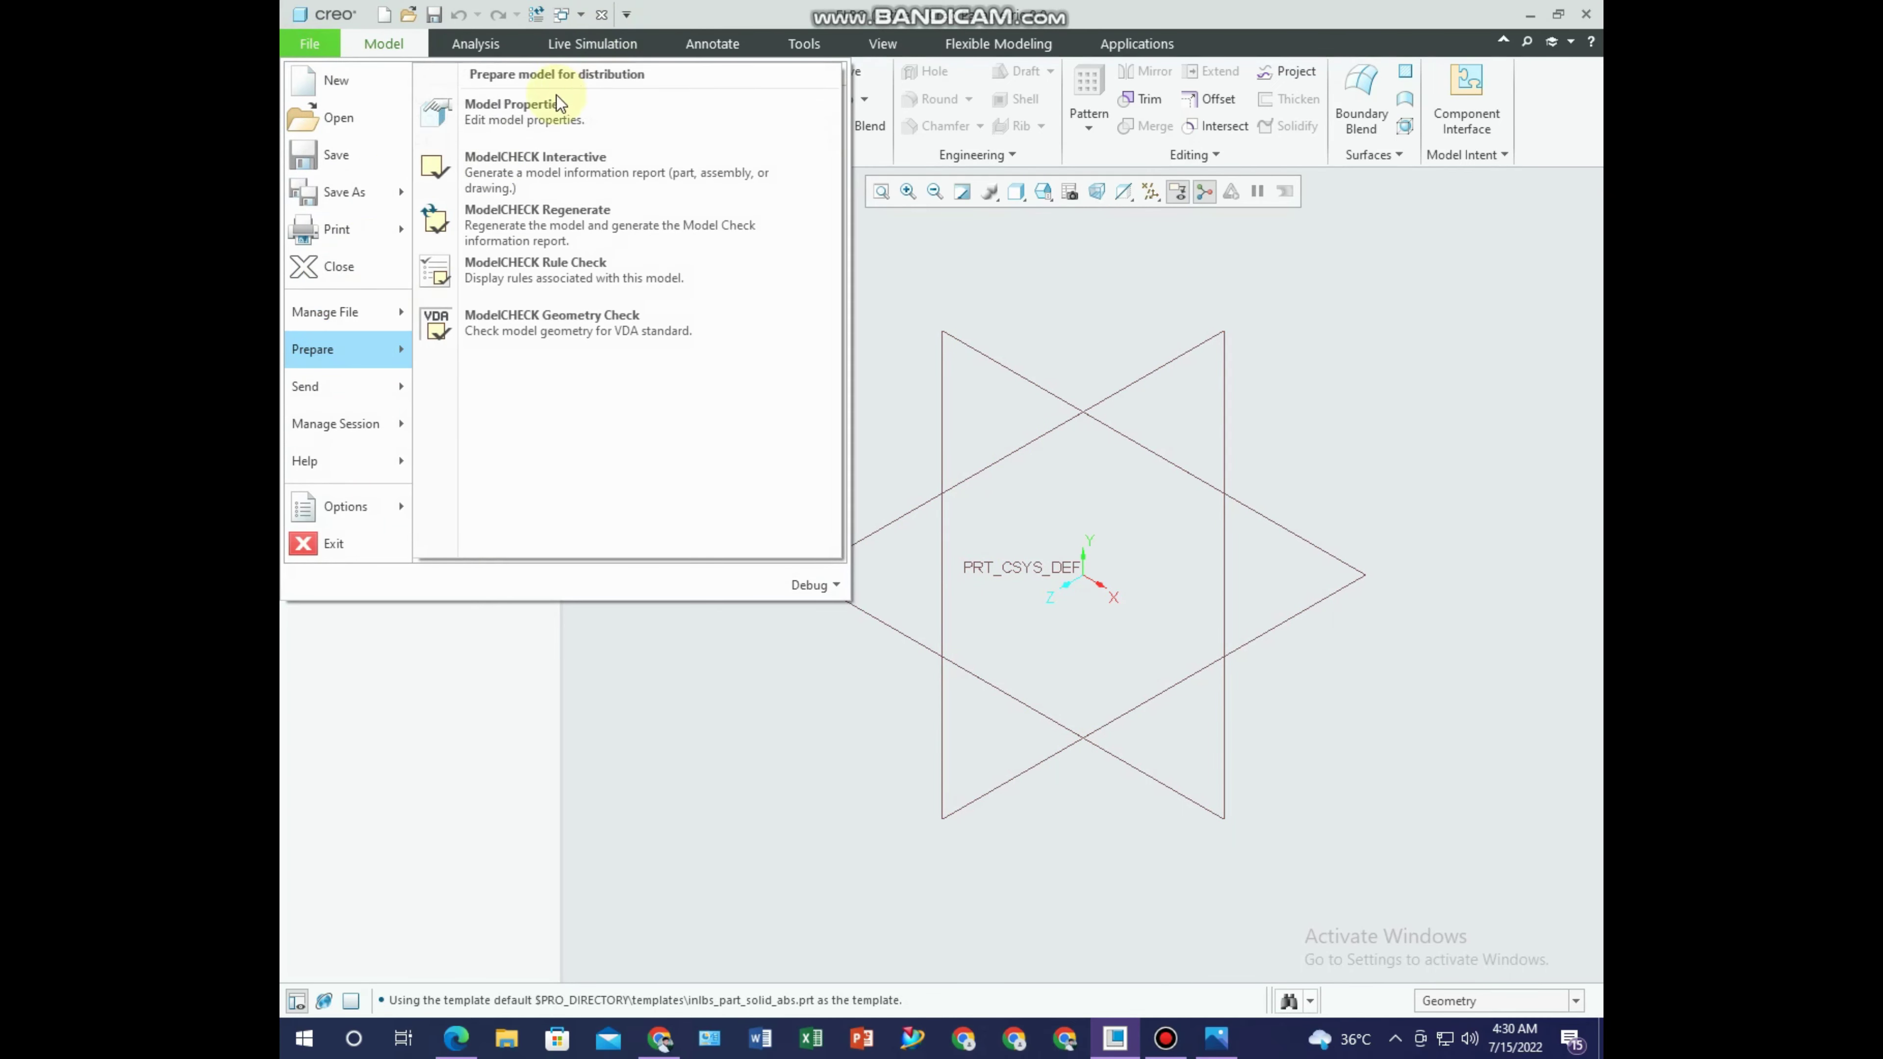
click(562, 92)
click(1284, 269)
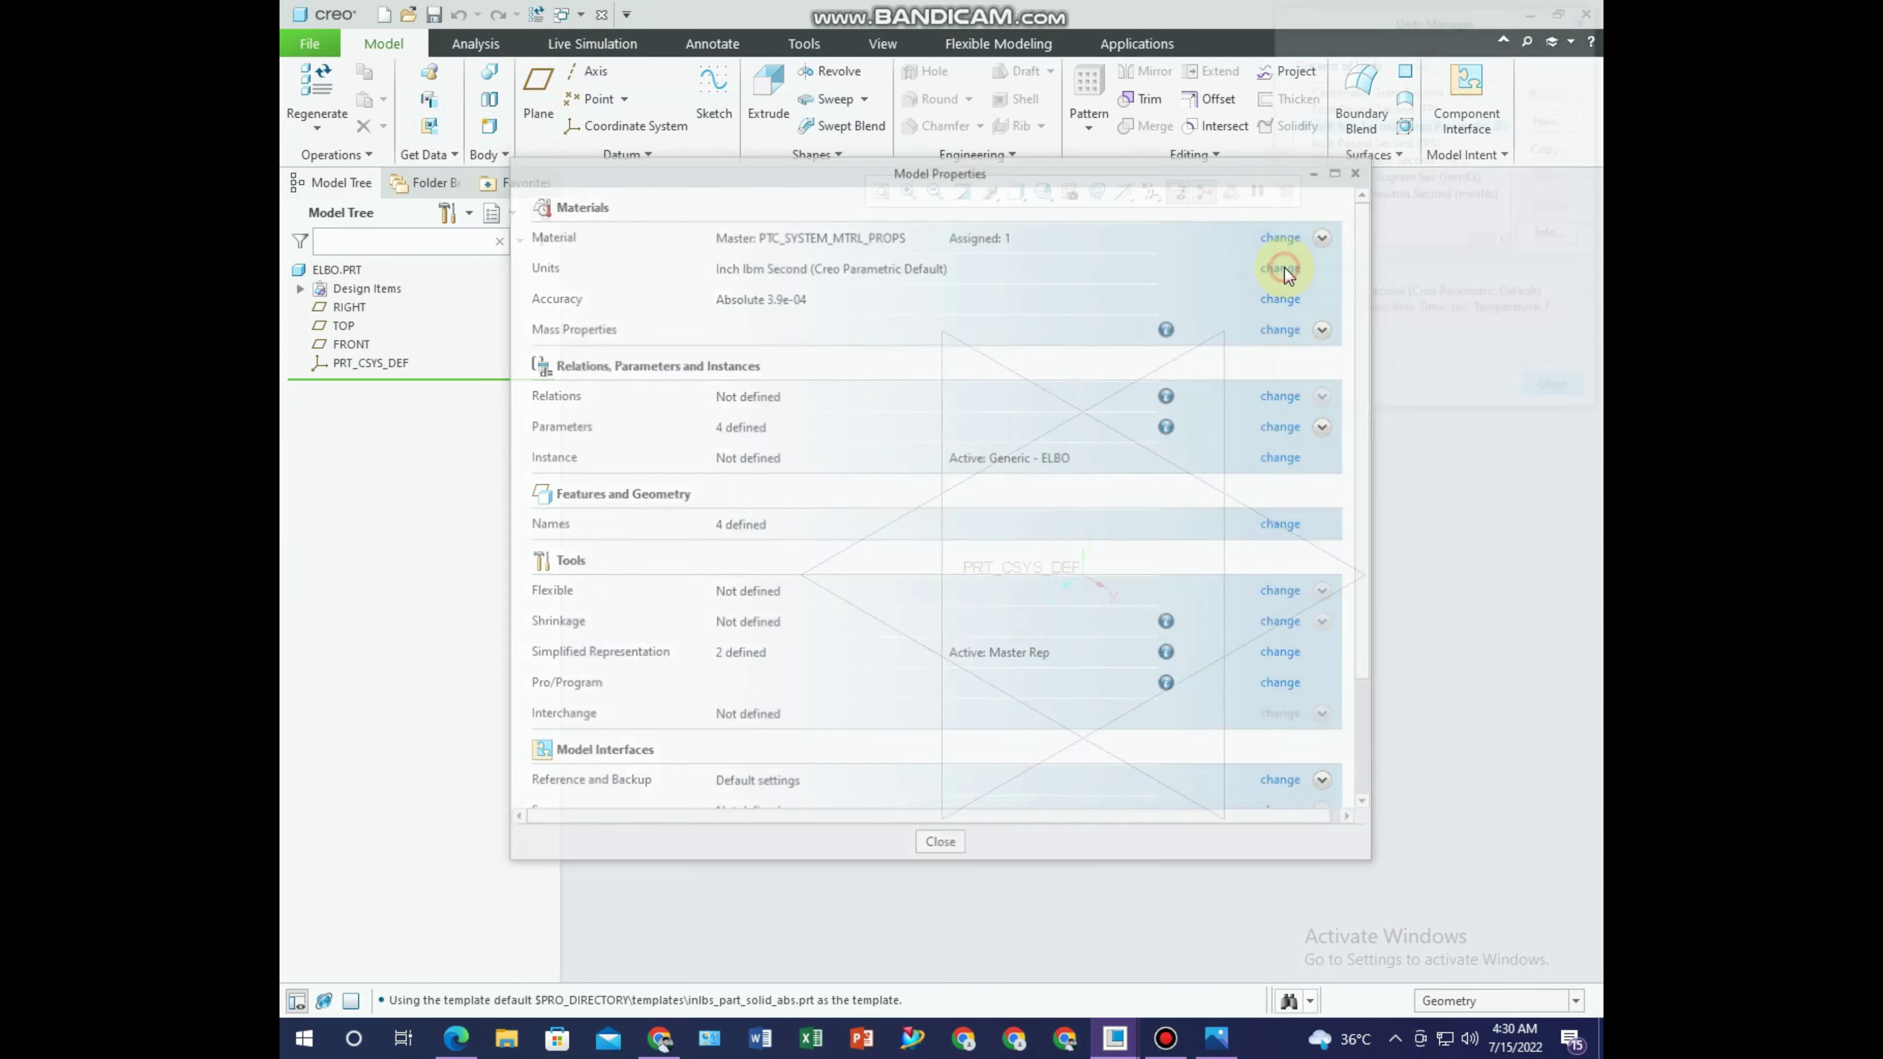
click(1448, 182)
click(1553, 90)
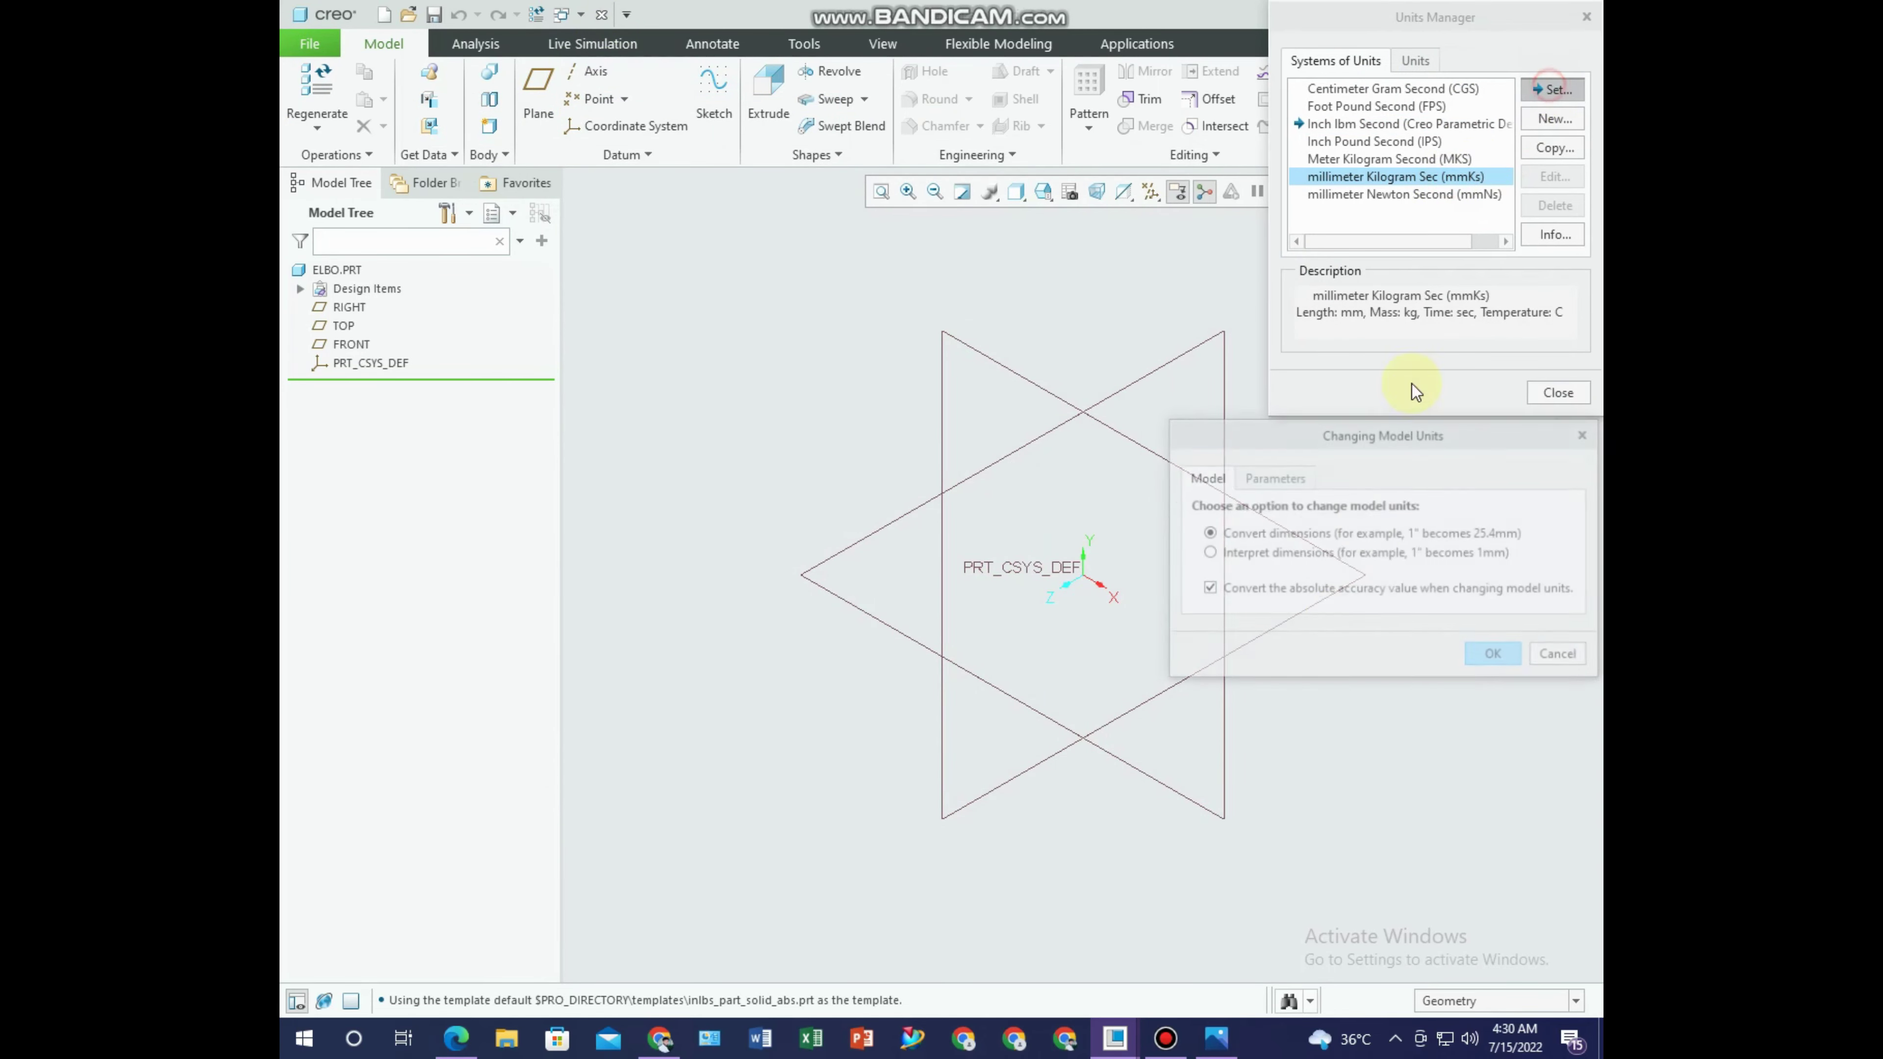
click(1481, 657)
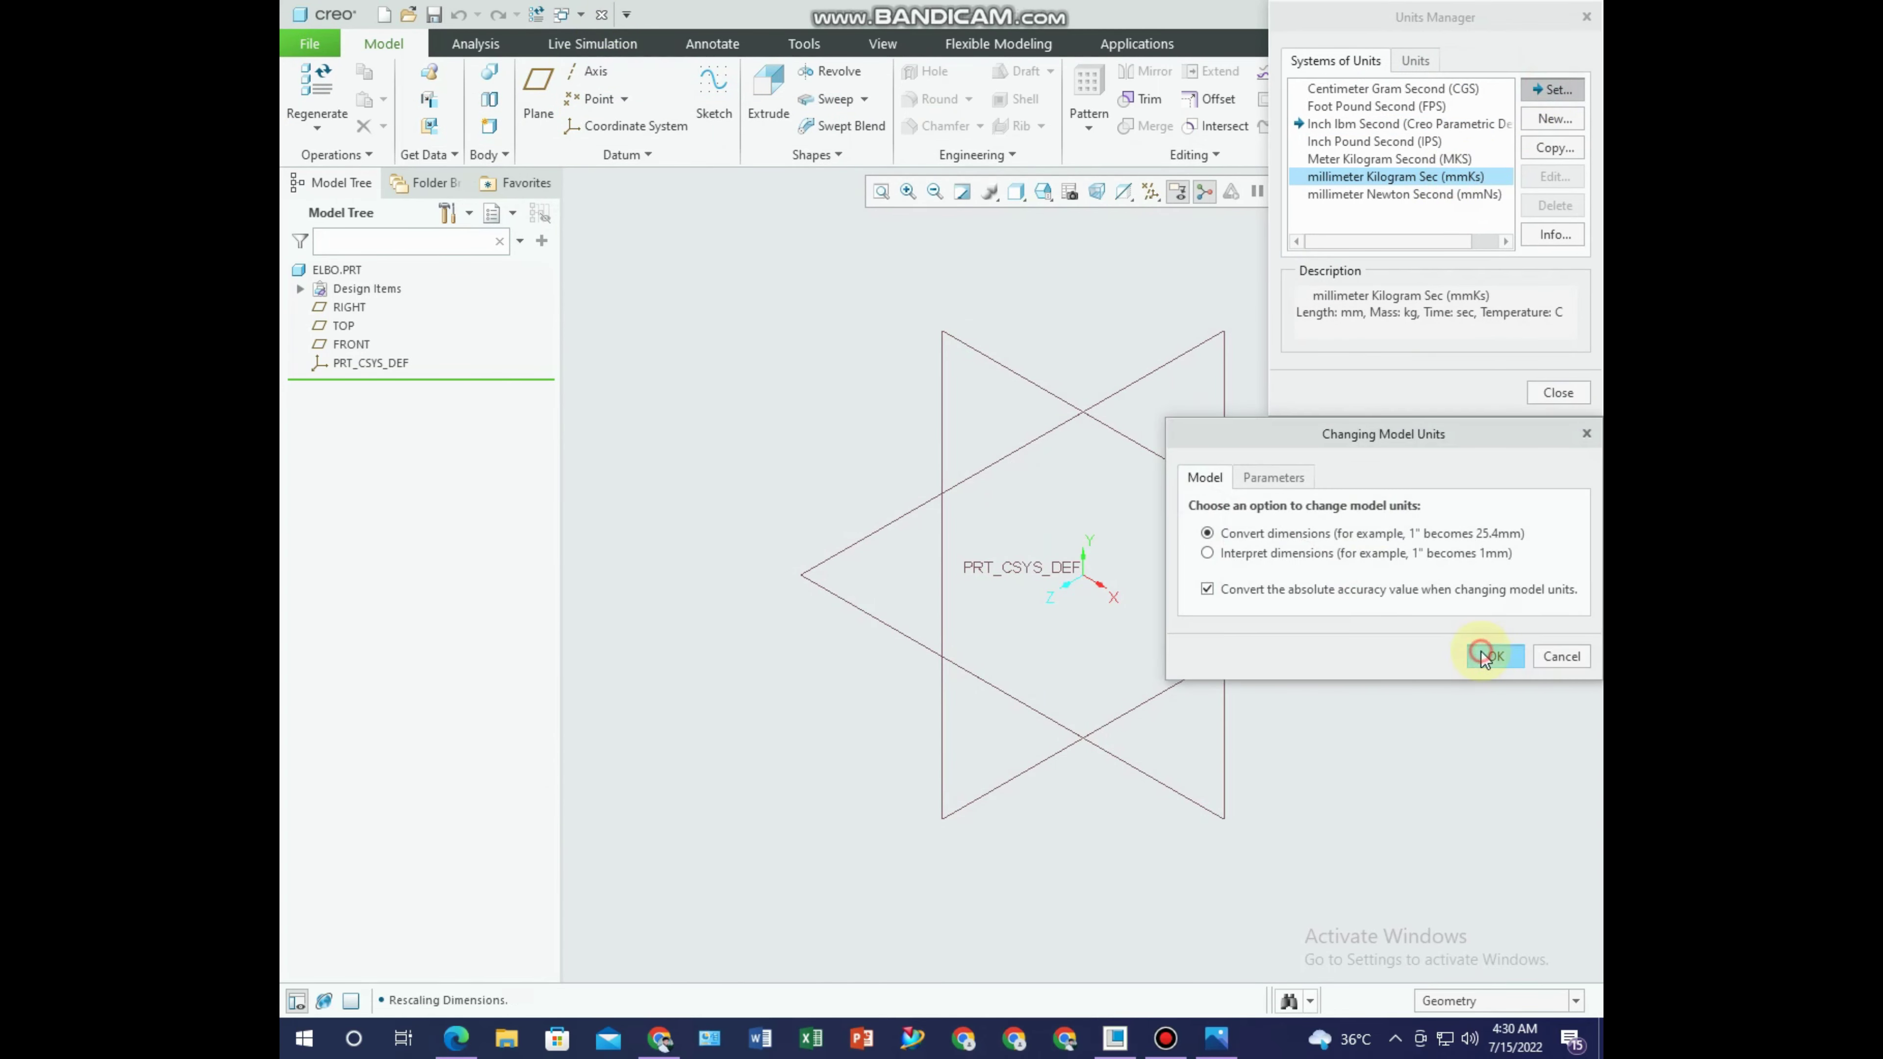
click(1558, 395)
click(1358, 173)
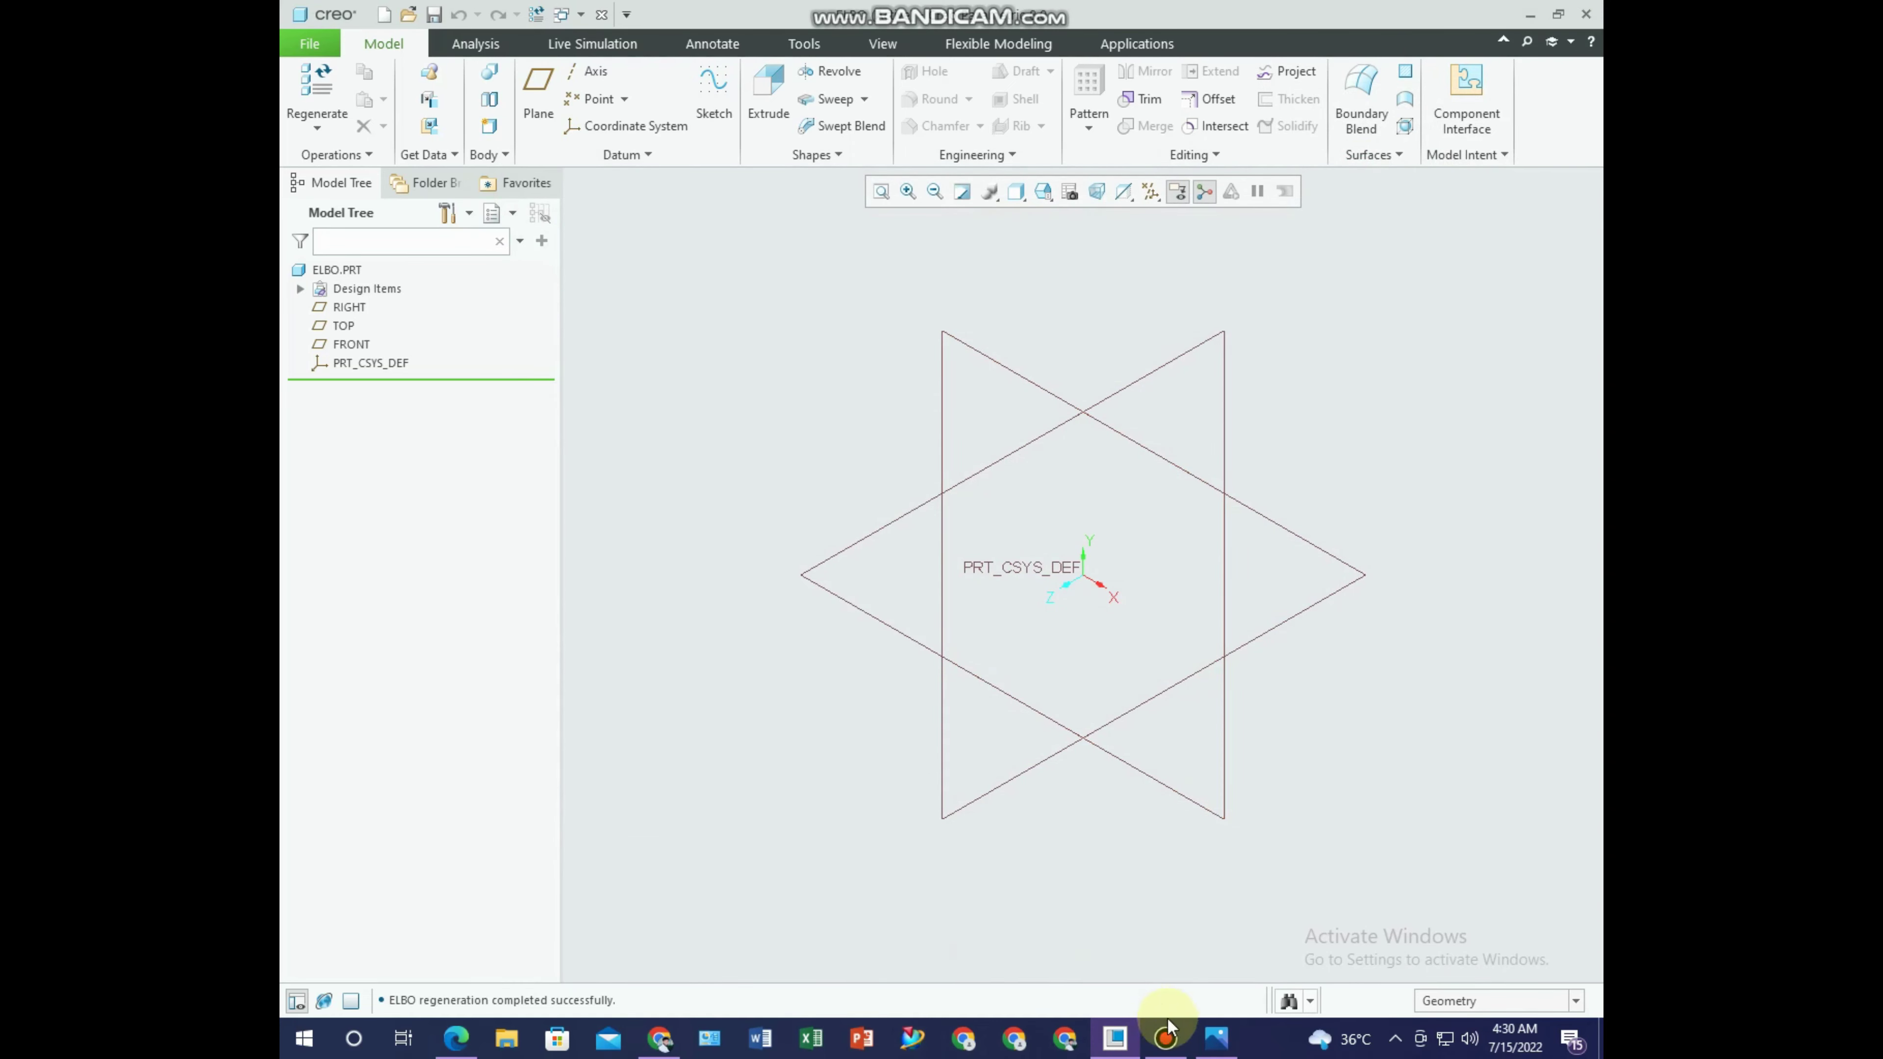
click(1215, 1039)
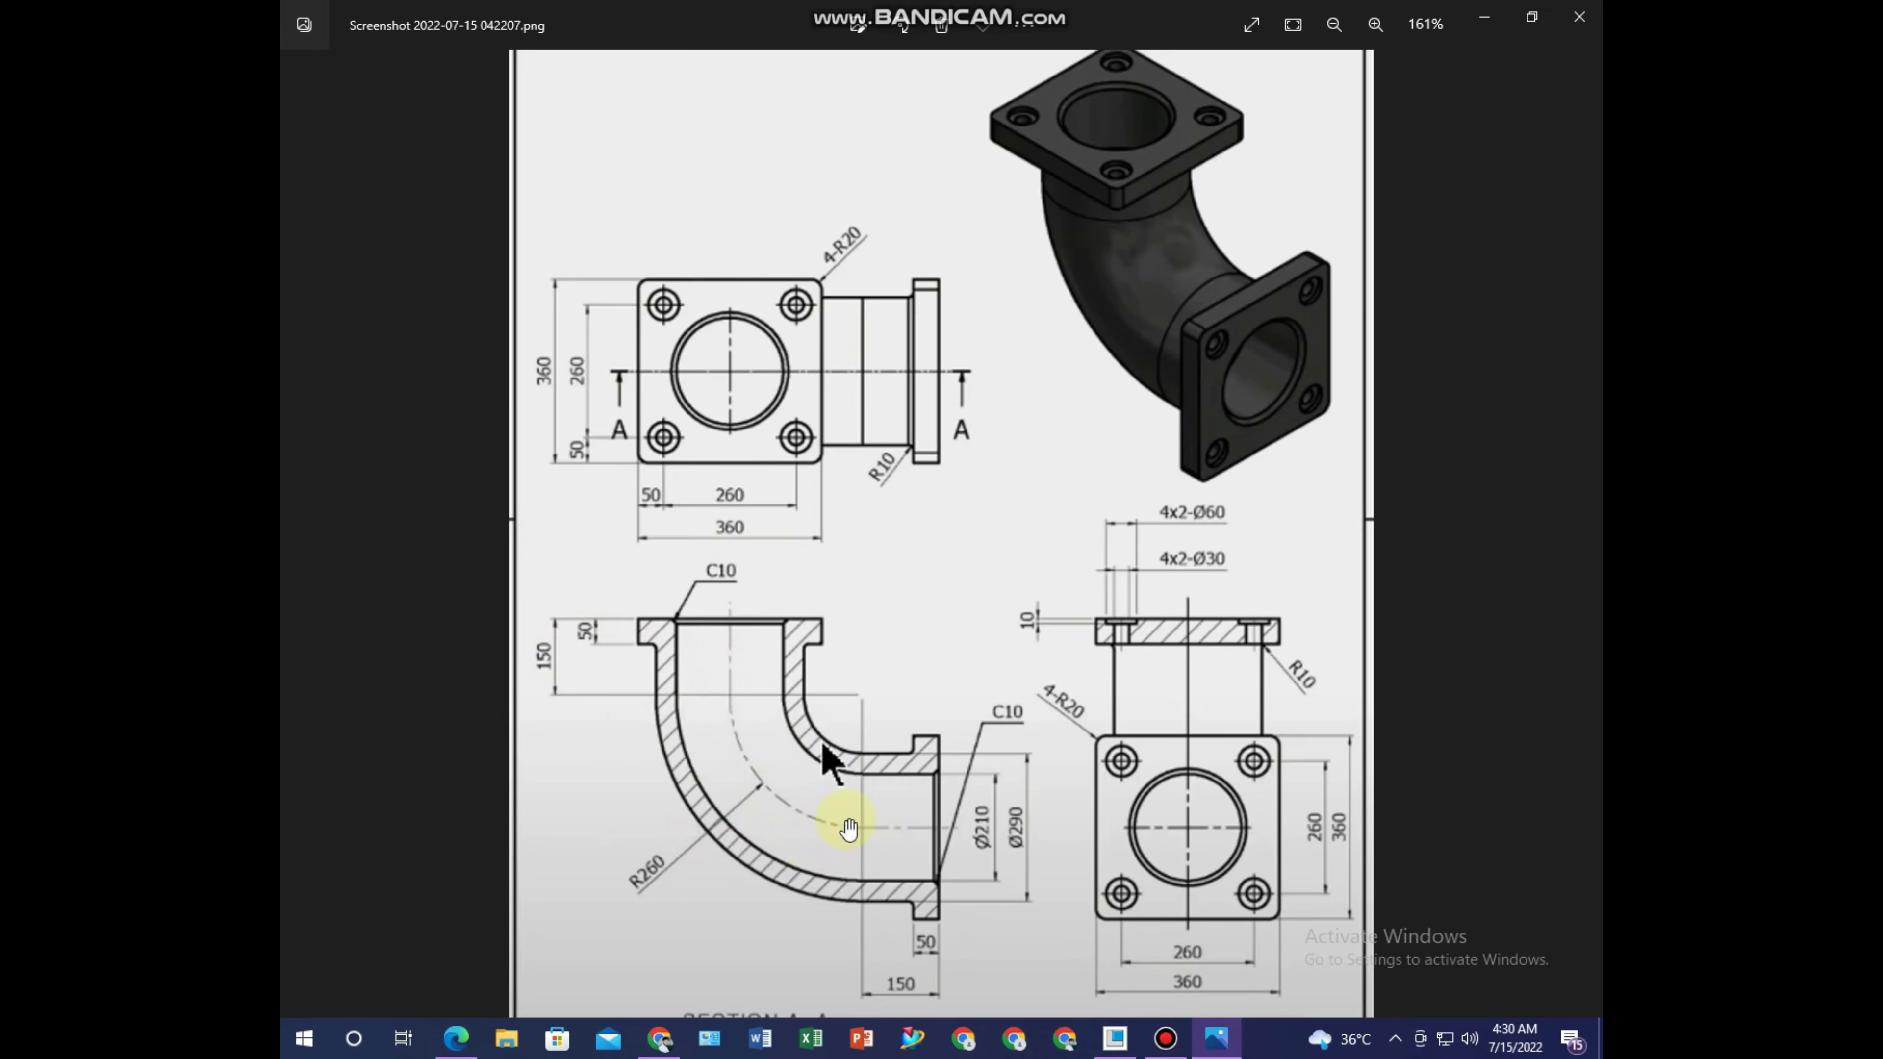
click(1115, 1039)
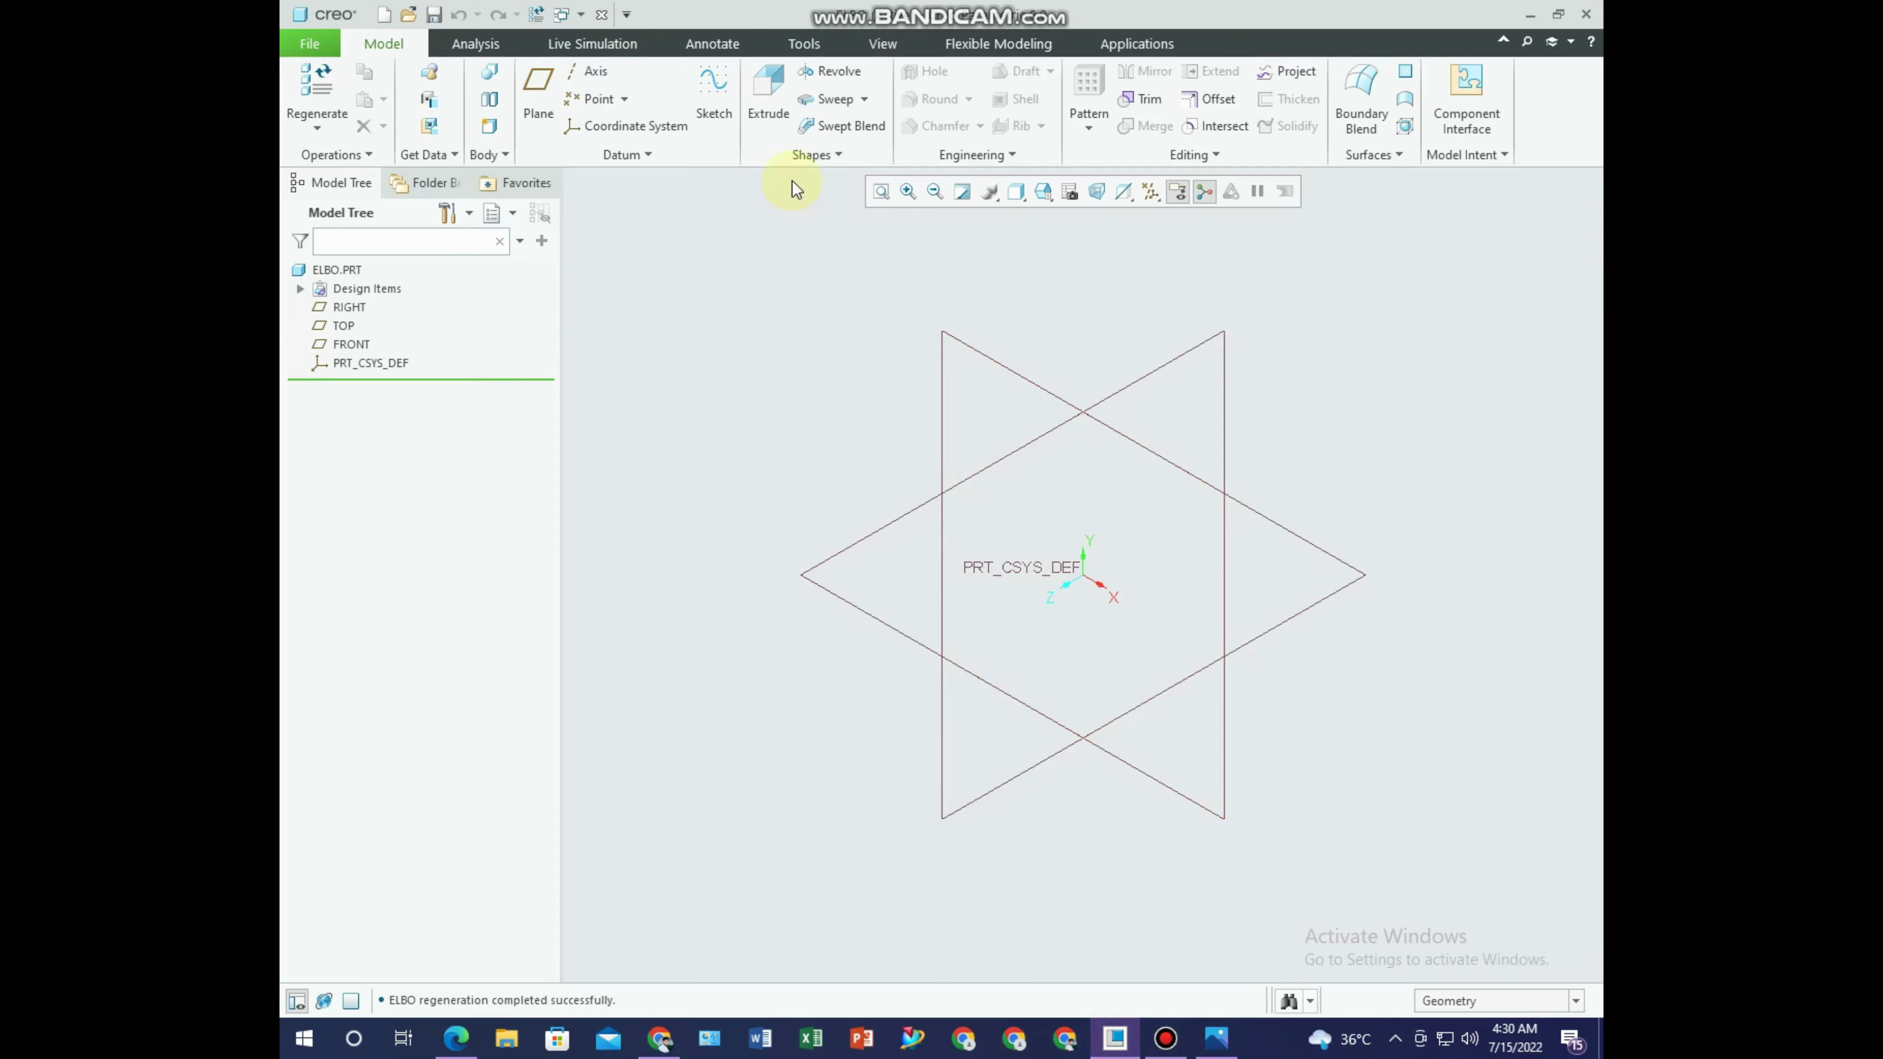
Start a sketch on the FRONT plane, viewed face-on.
click(715, 118)
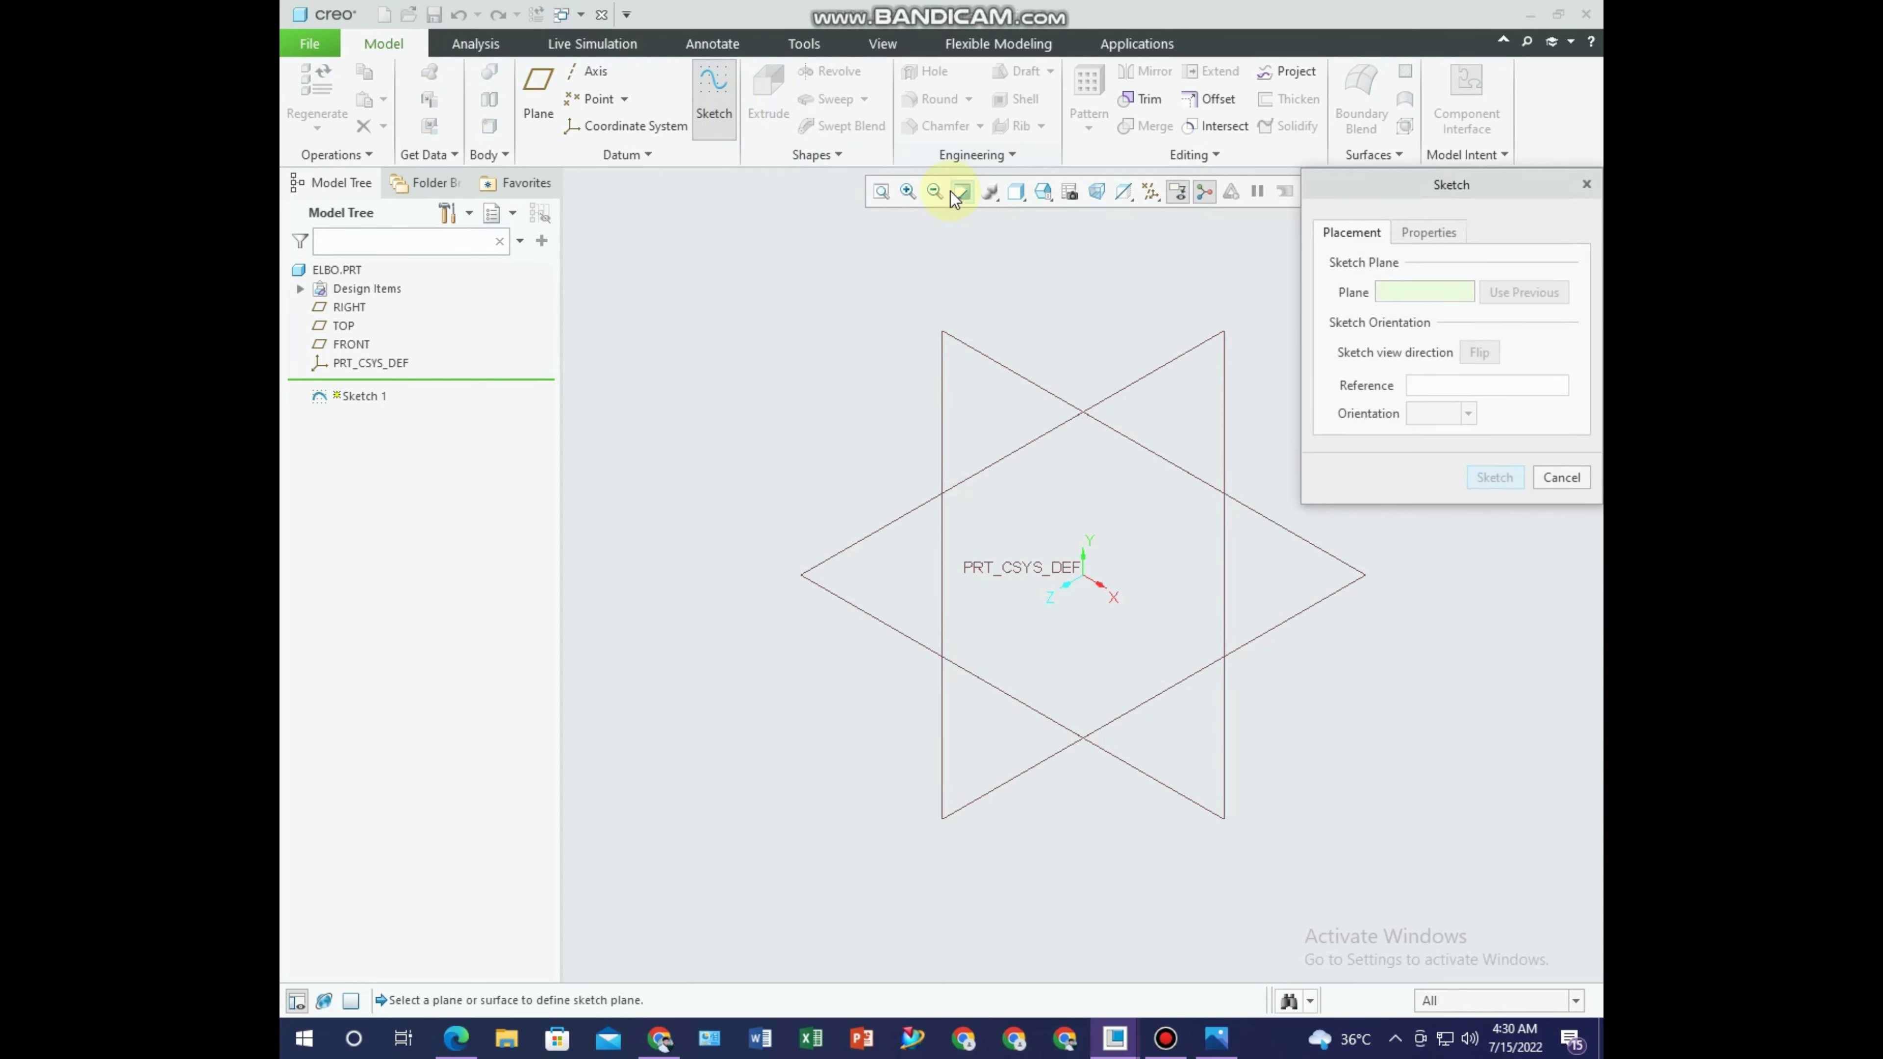
click(353, 345)
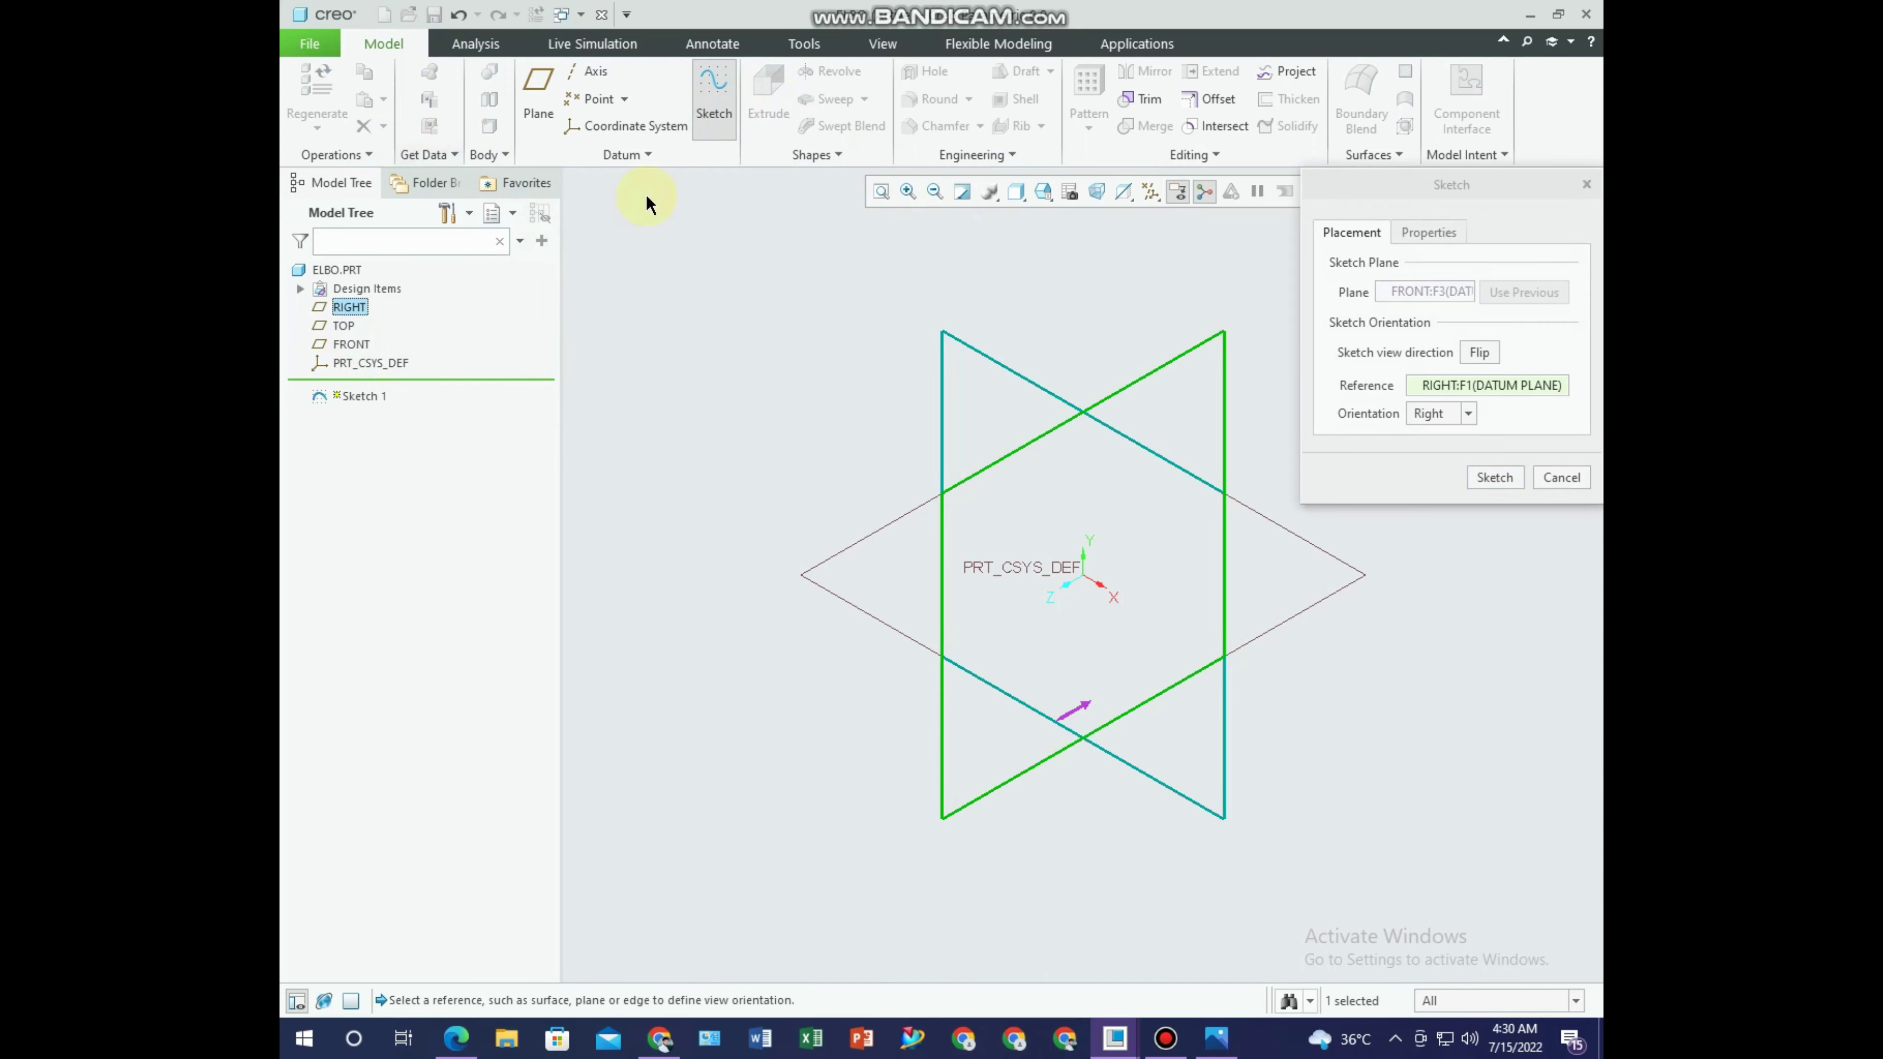
click(1494, 478)
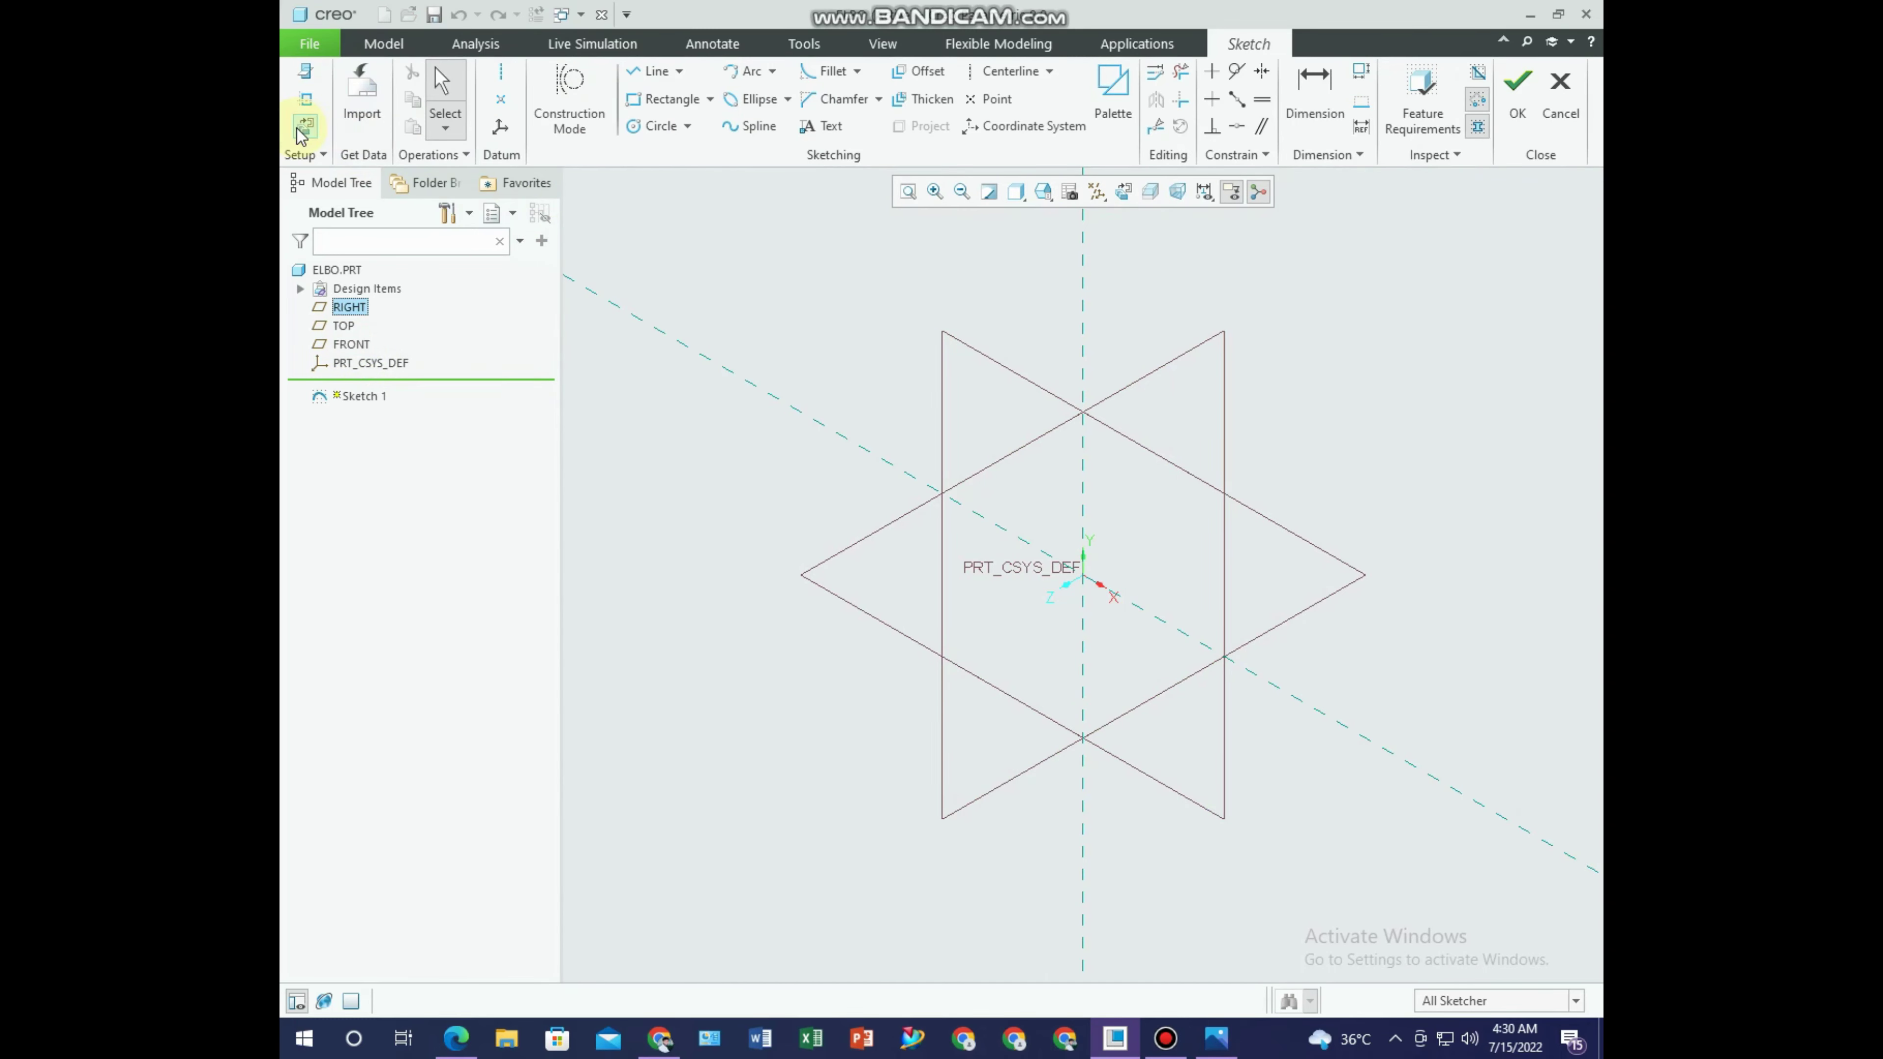
click(304, 125)
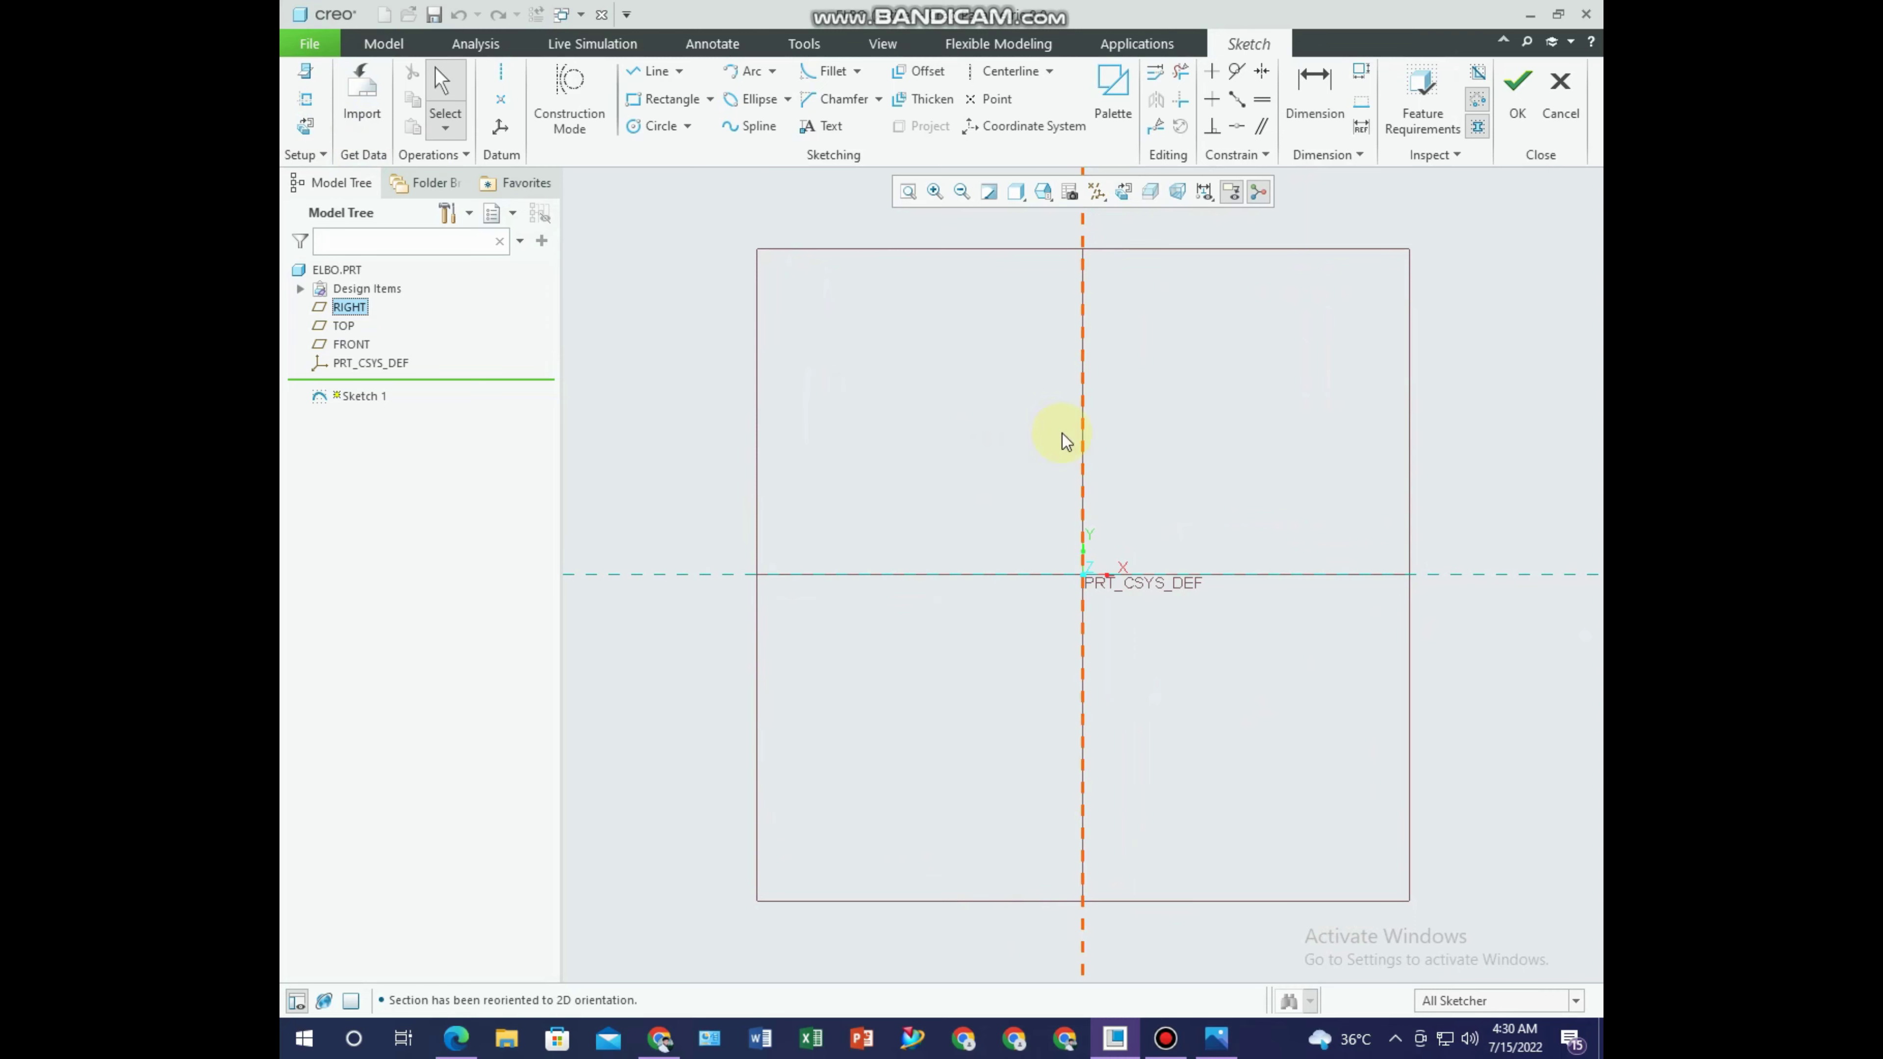
Draw a vertical line and a horizontal line along the sketch axes.
click(650, 74)
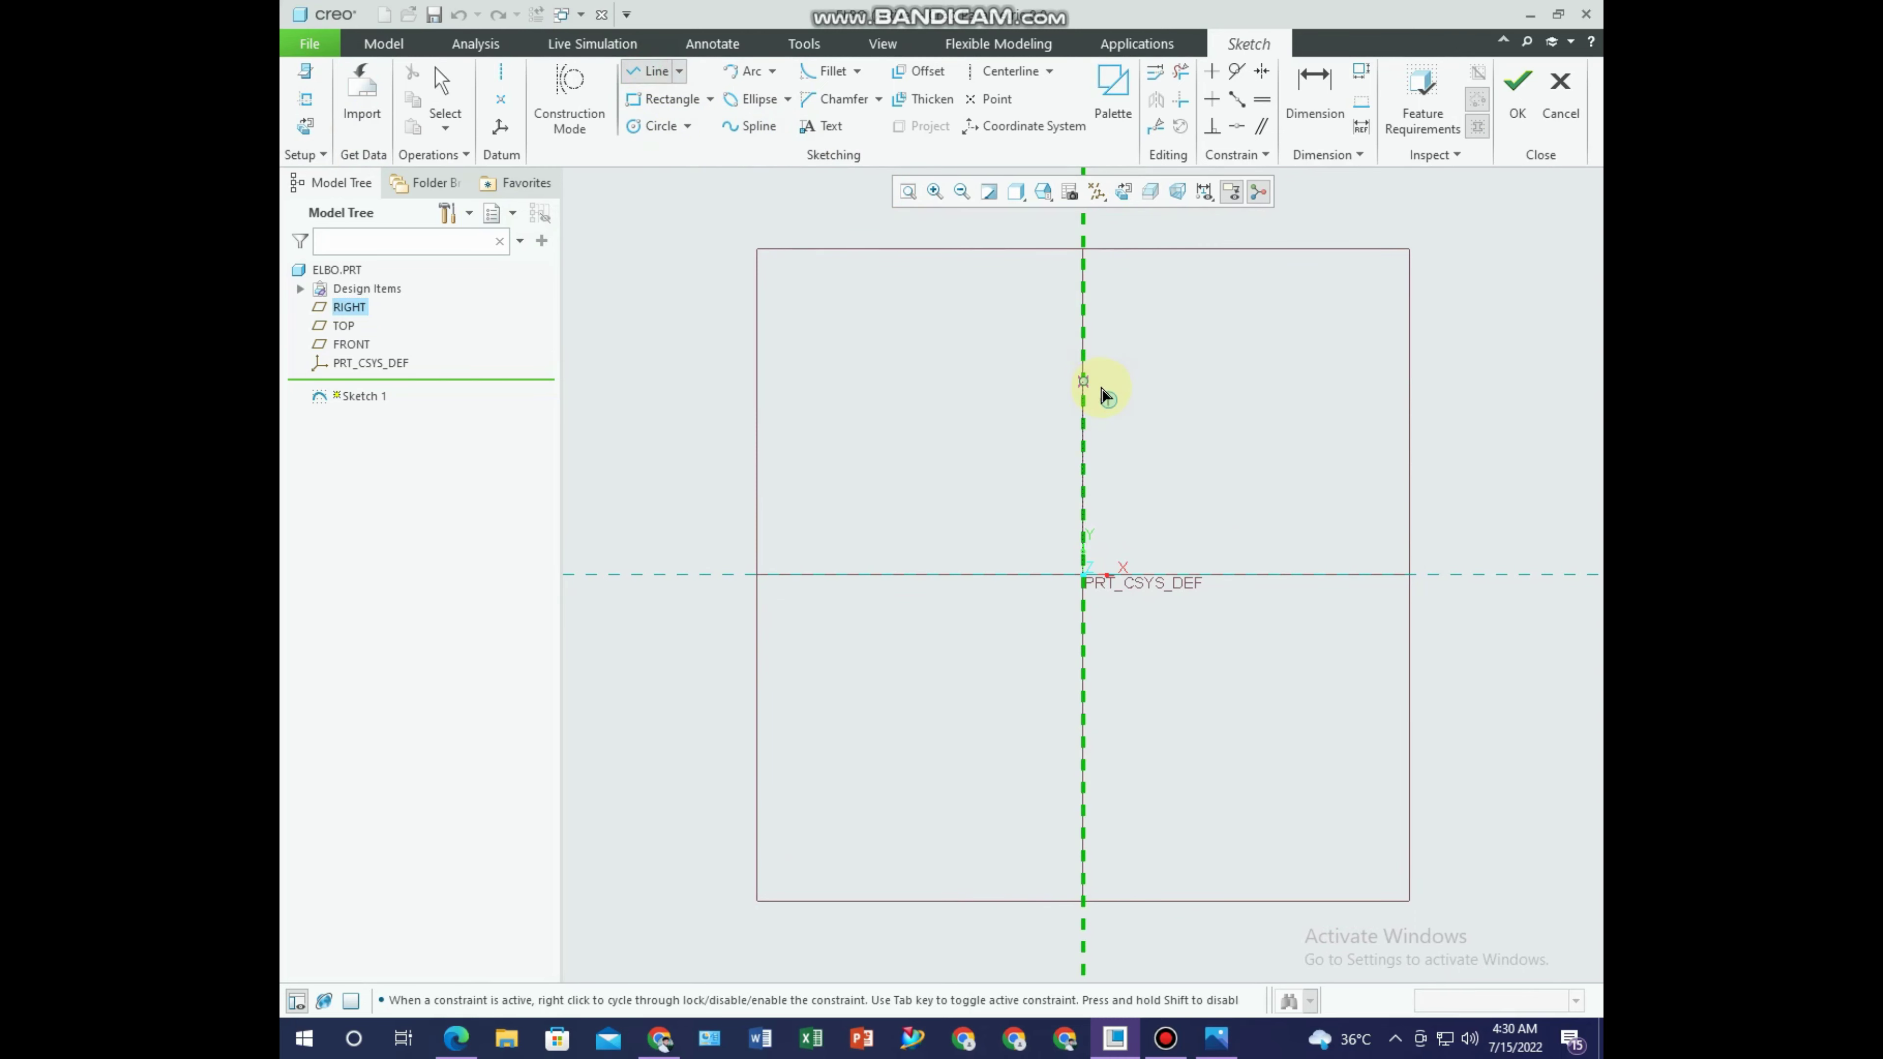
click(1083, 305)
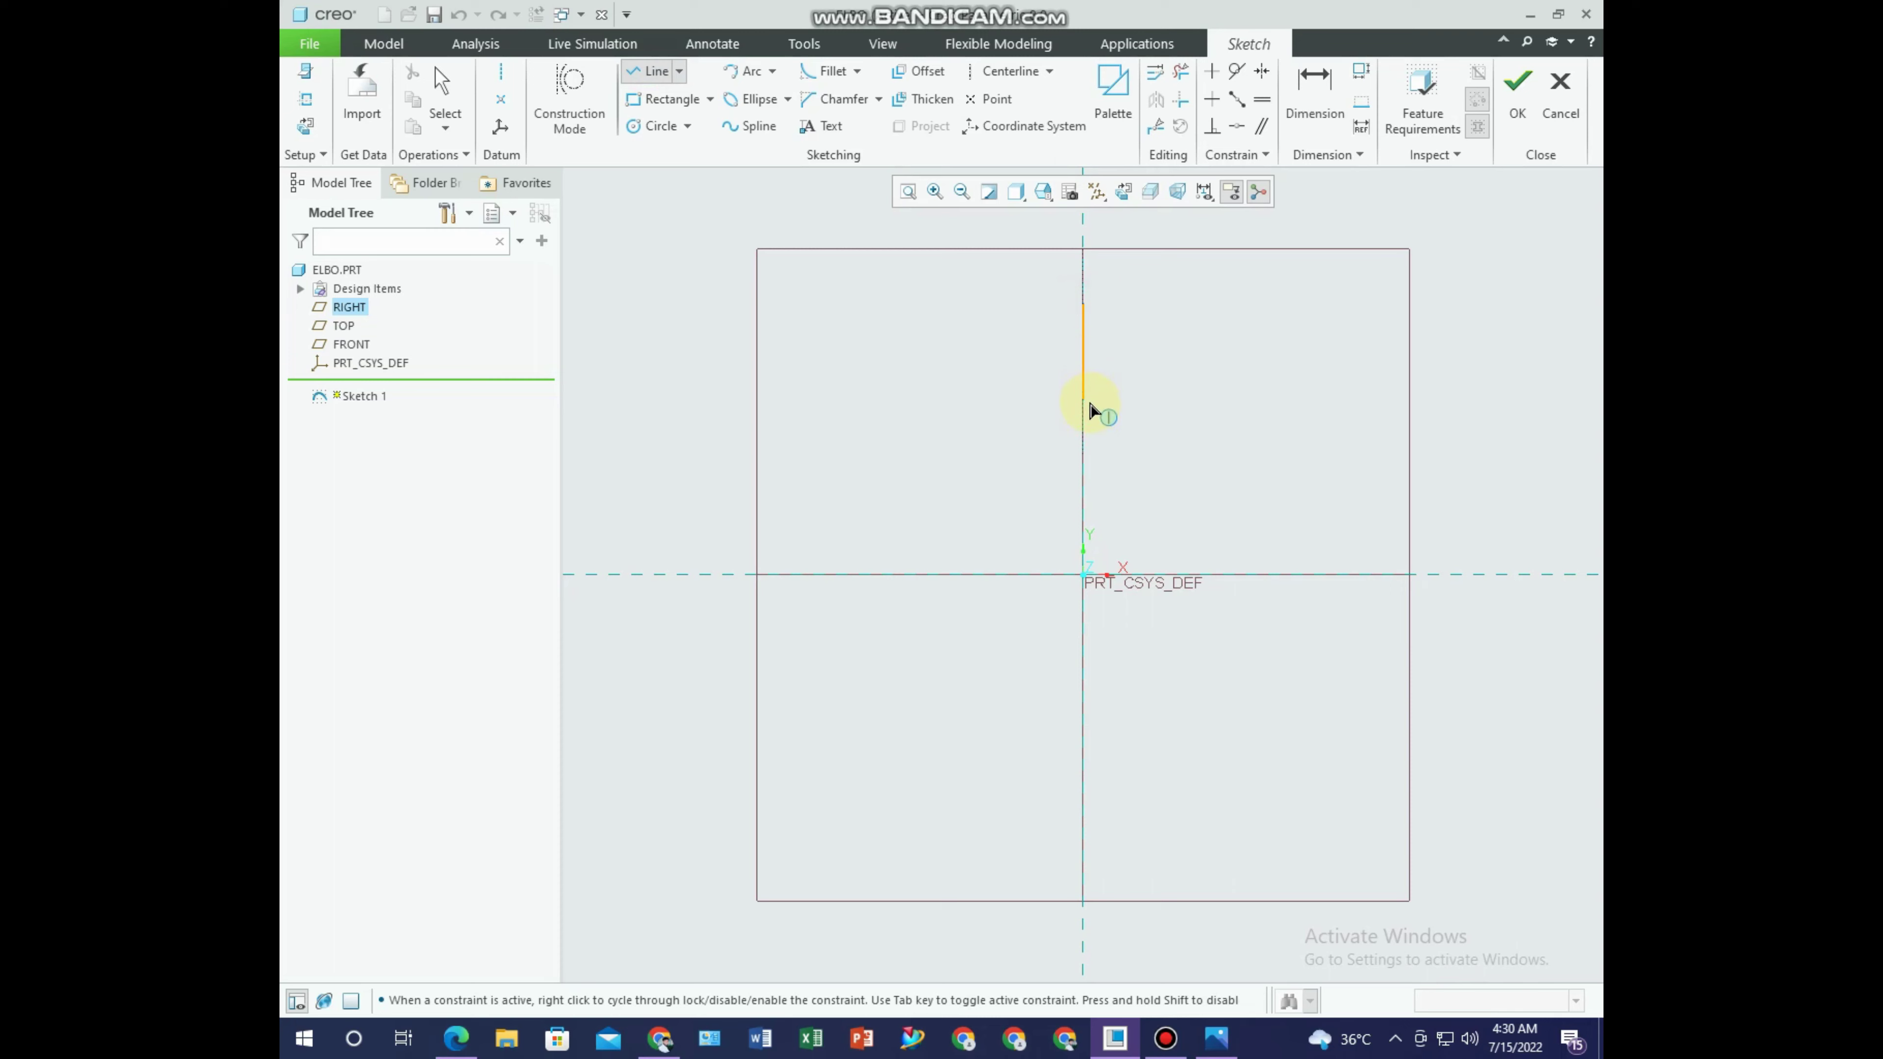
middle_click(945, 429)
click(1225, 575)
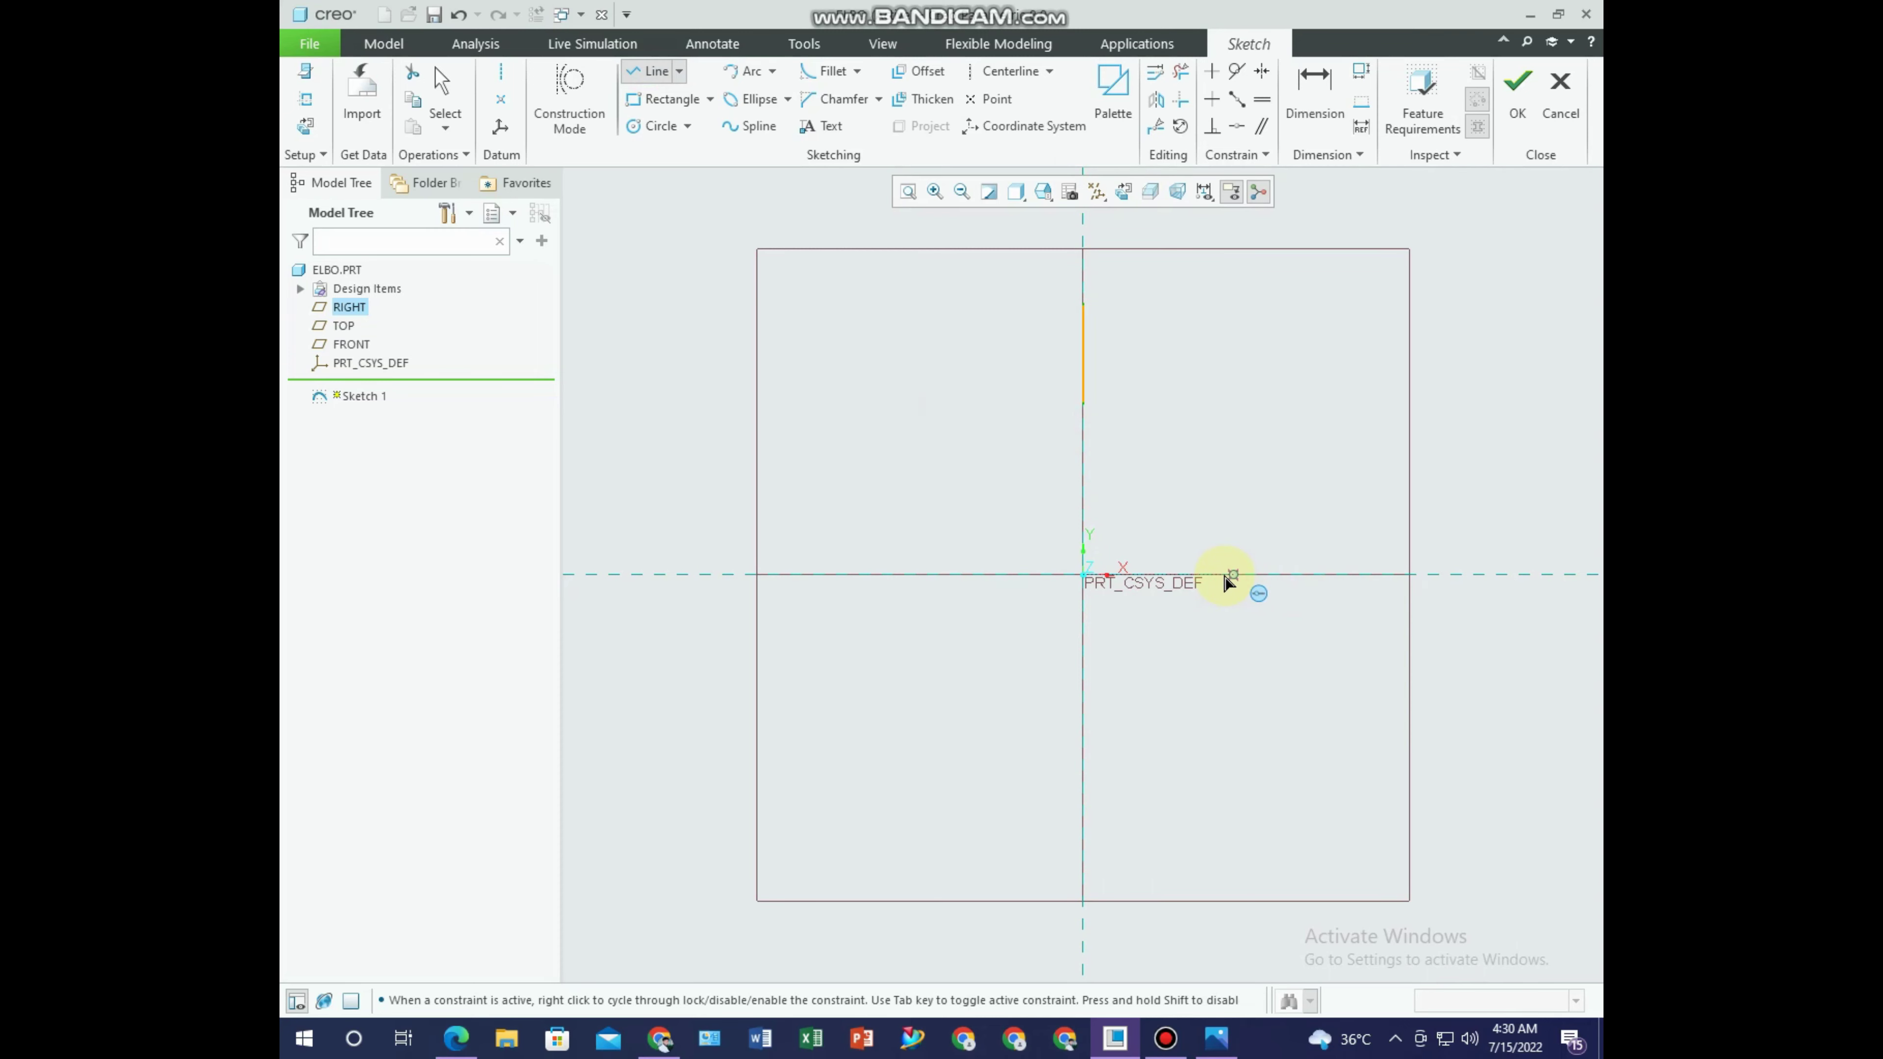
click(1317, 591)
scroll(1240, 599, up, 1)
middle_click(1240, 599)
scroll(1240, 598, down, 3)
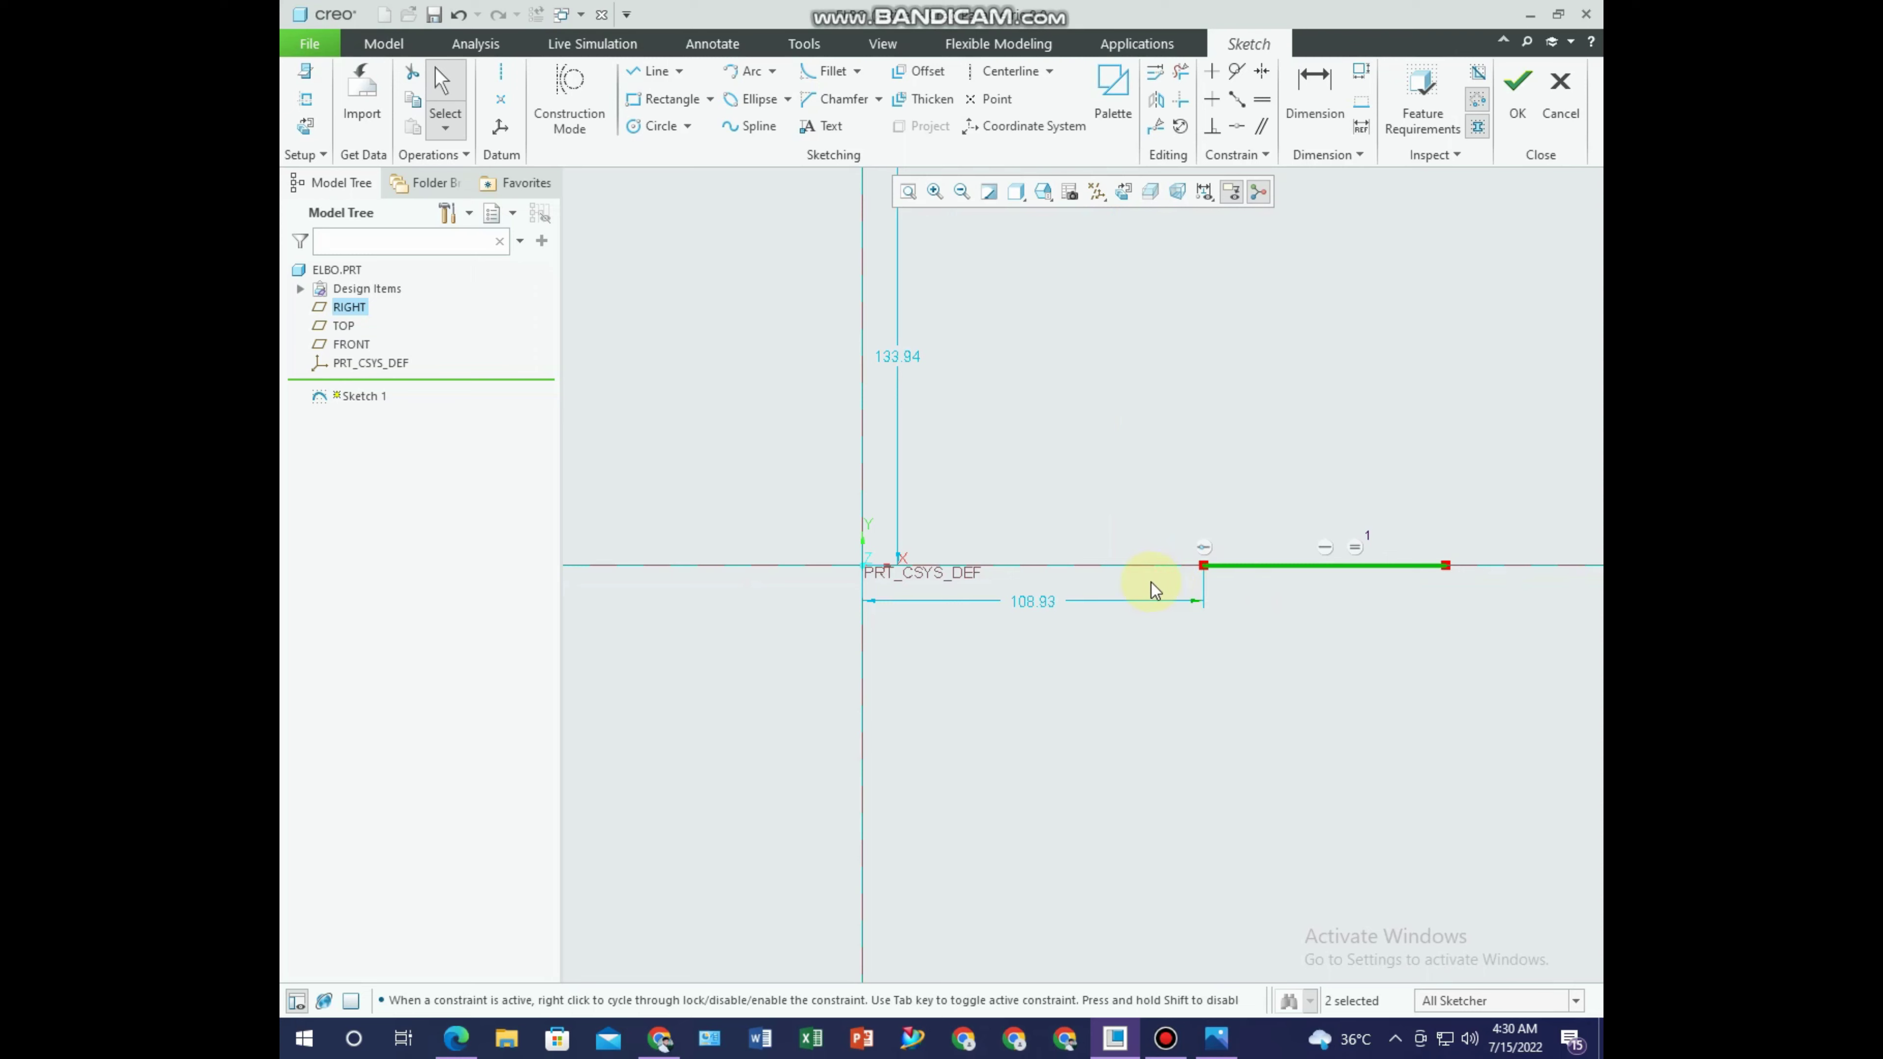
scroll(1145, 593, up, 2)
Set the vertical line's length dimension to 150.
drag(1014, 315, 933, 310)
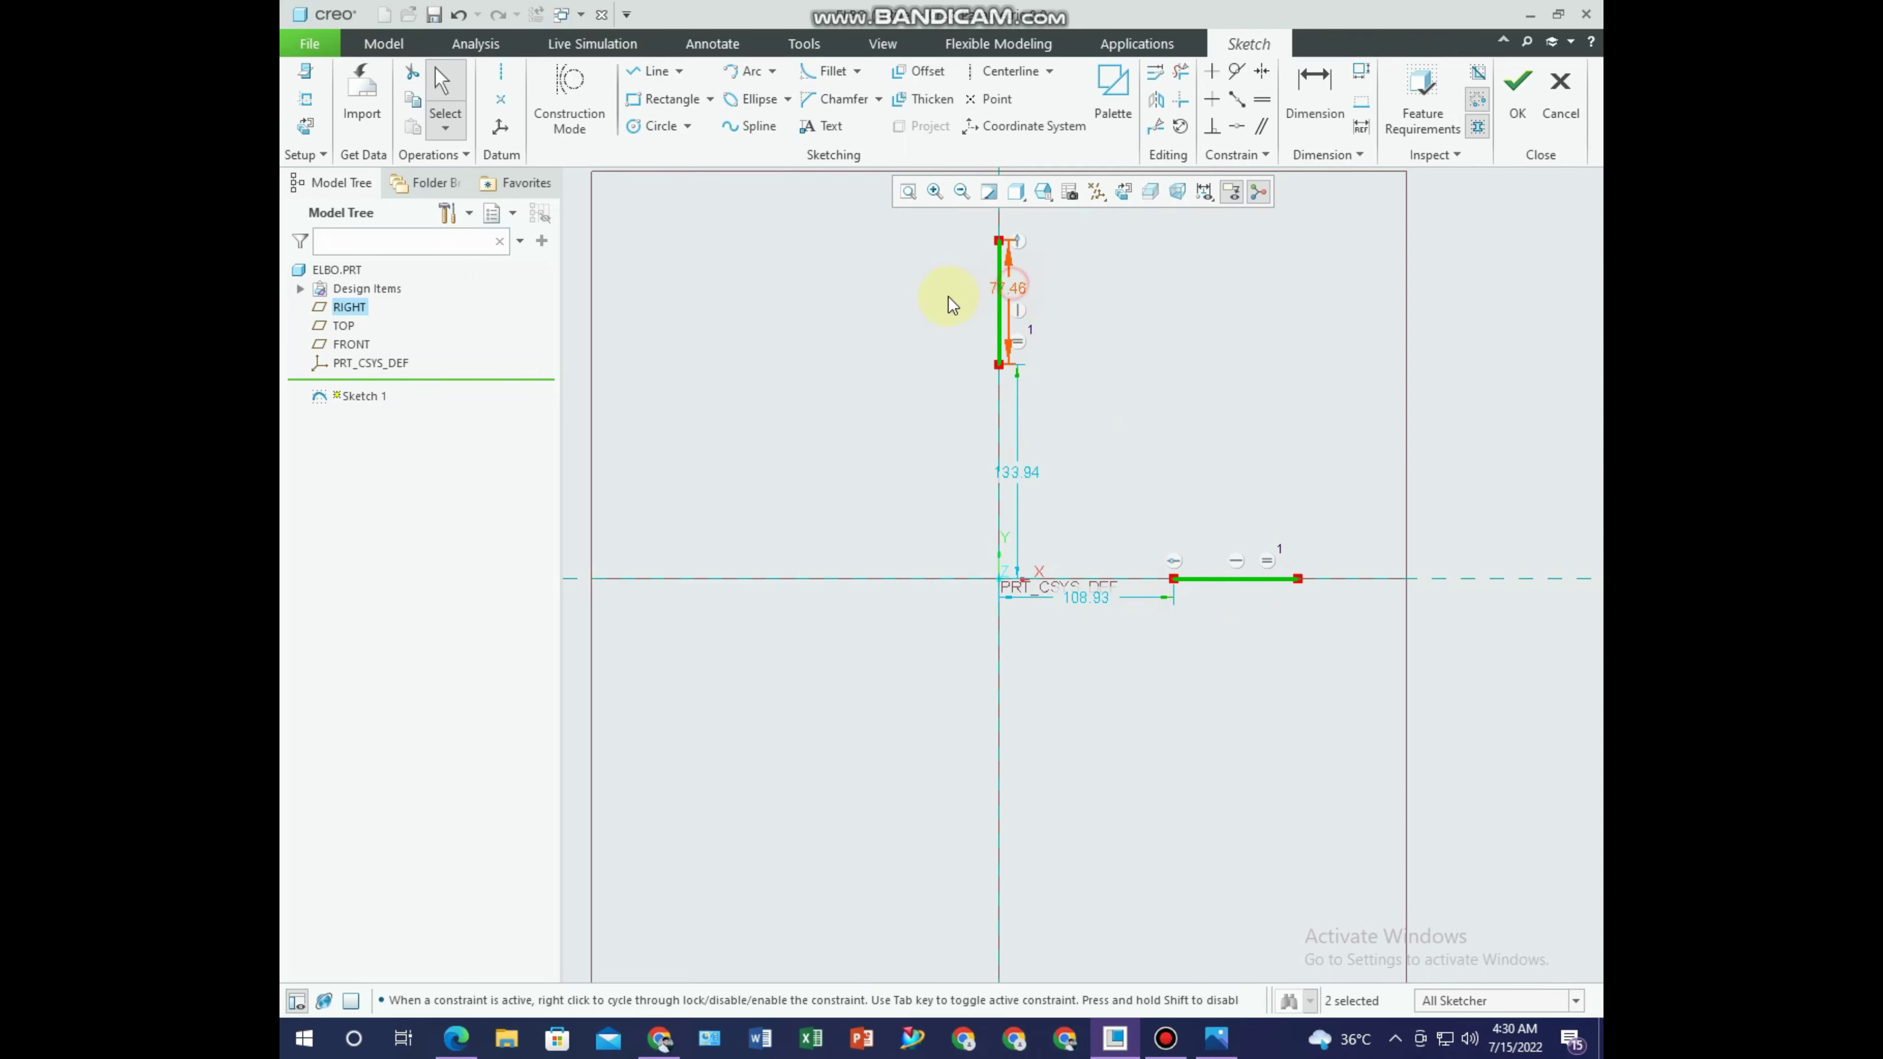
double_click(933, 306)
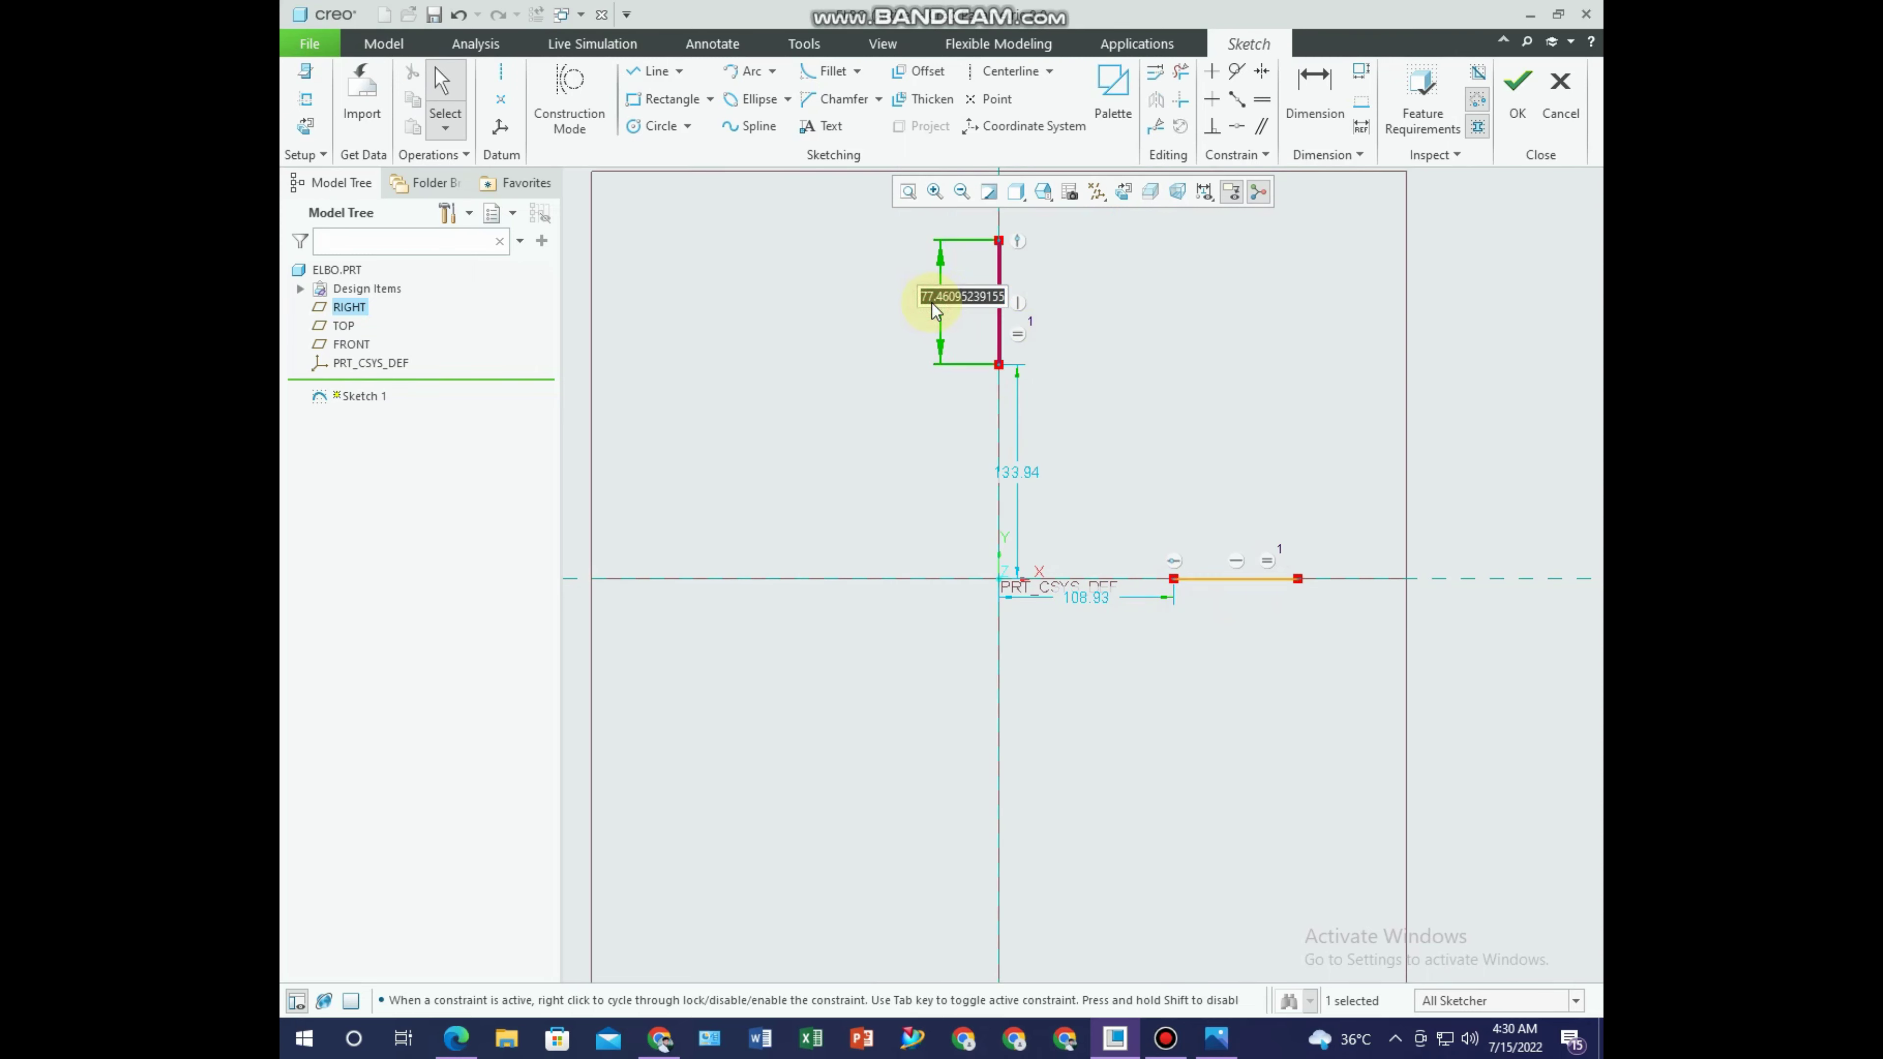
text(150)
key(Return)
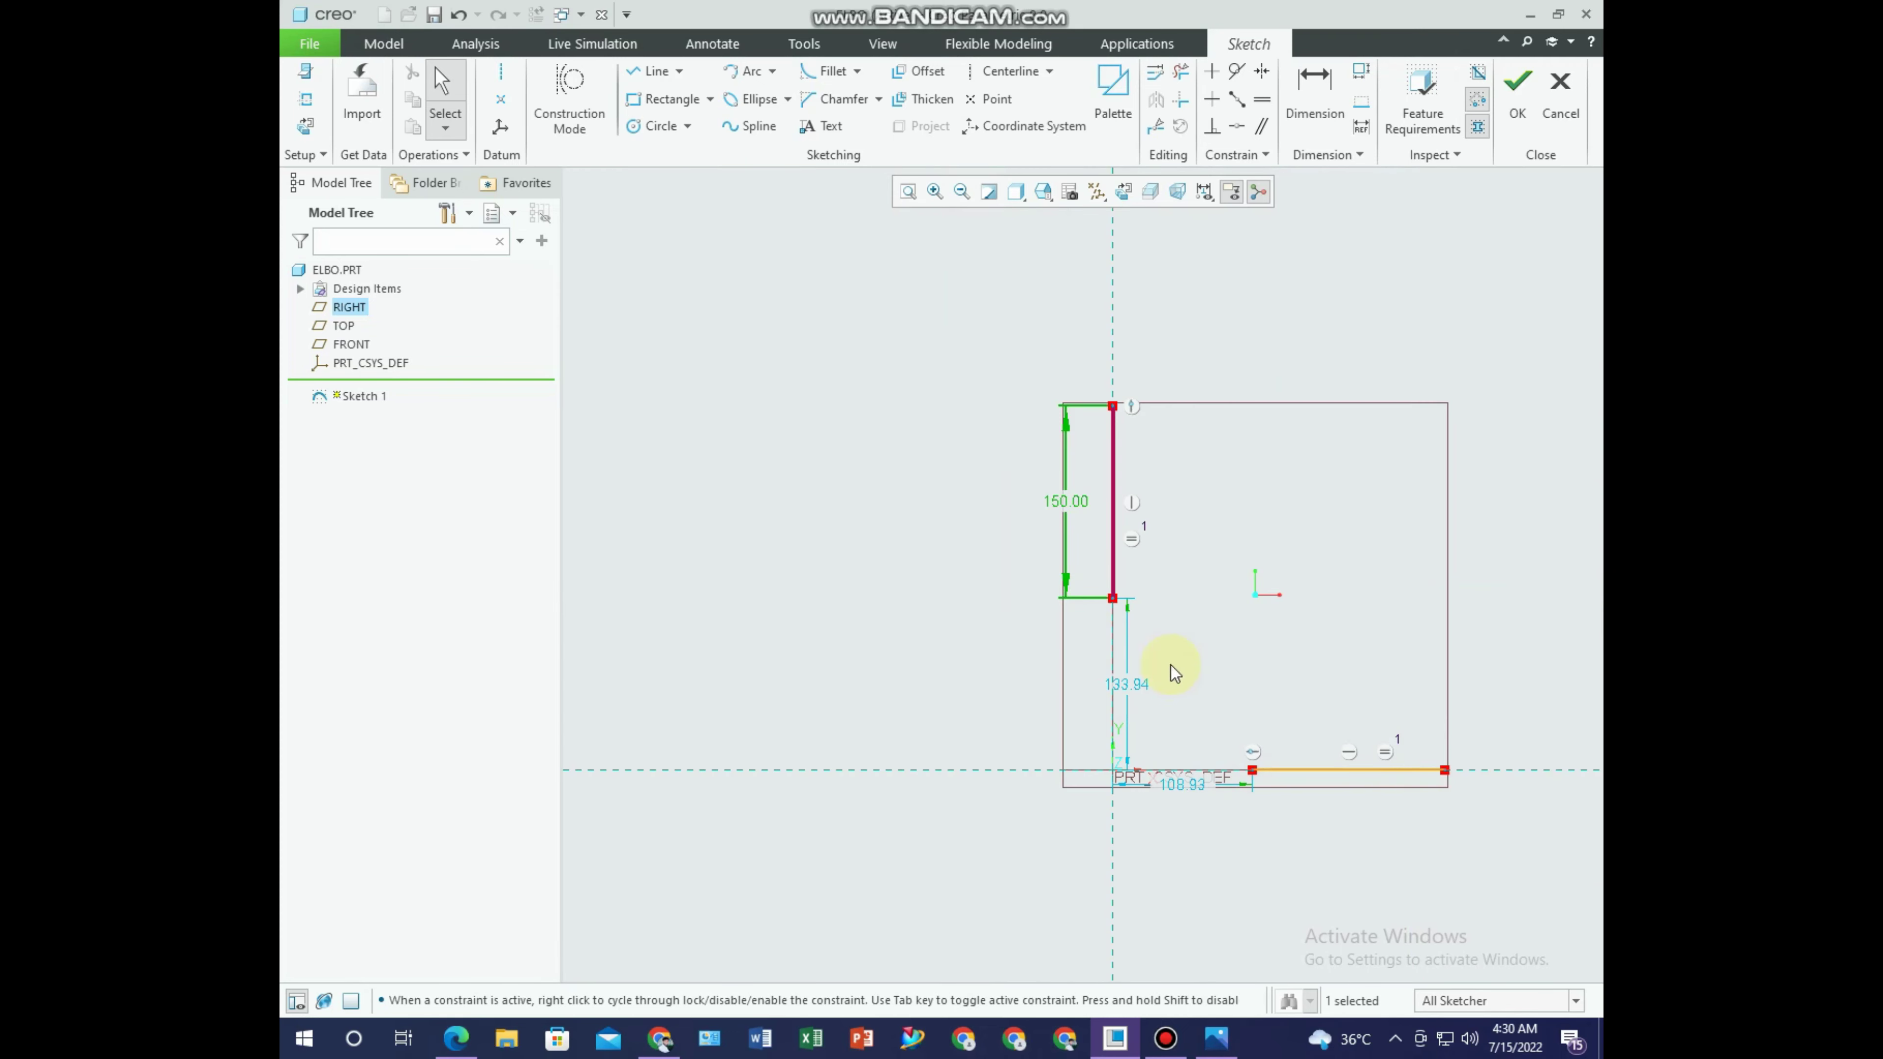
Draw the bend arc from the horizontal line's end with radius 260.
click(740, 71)
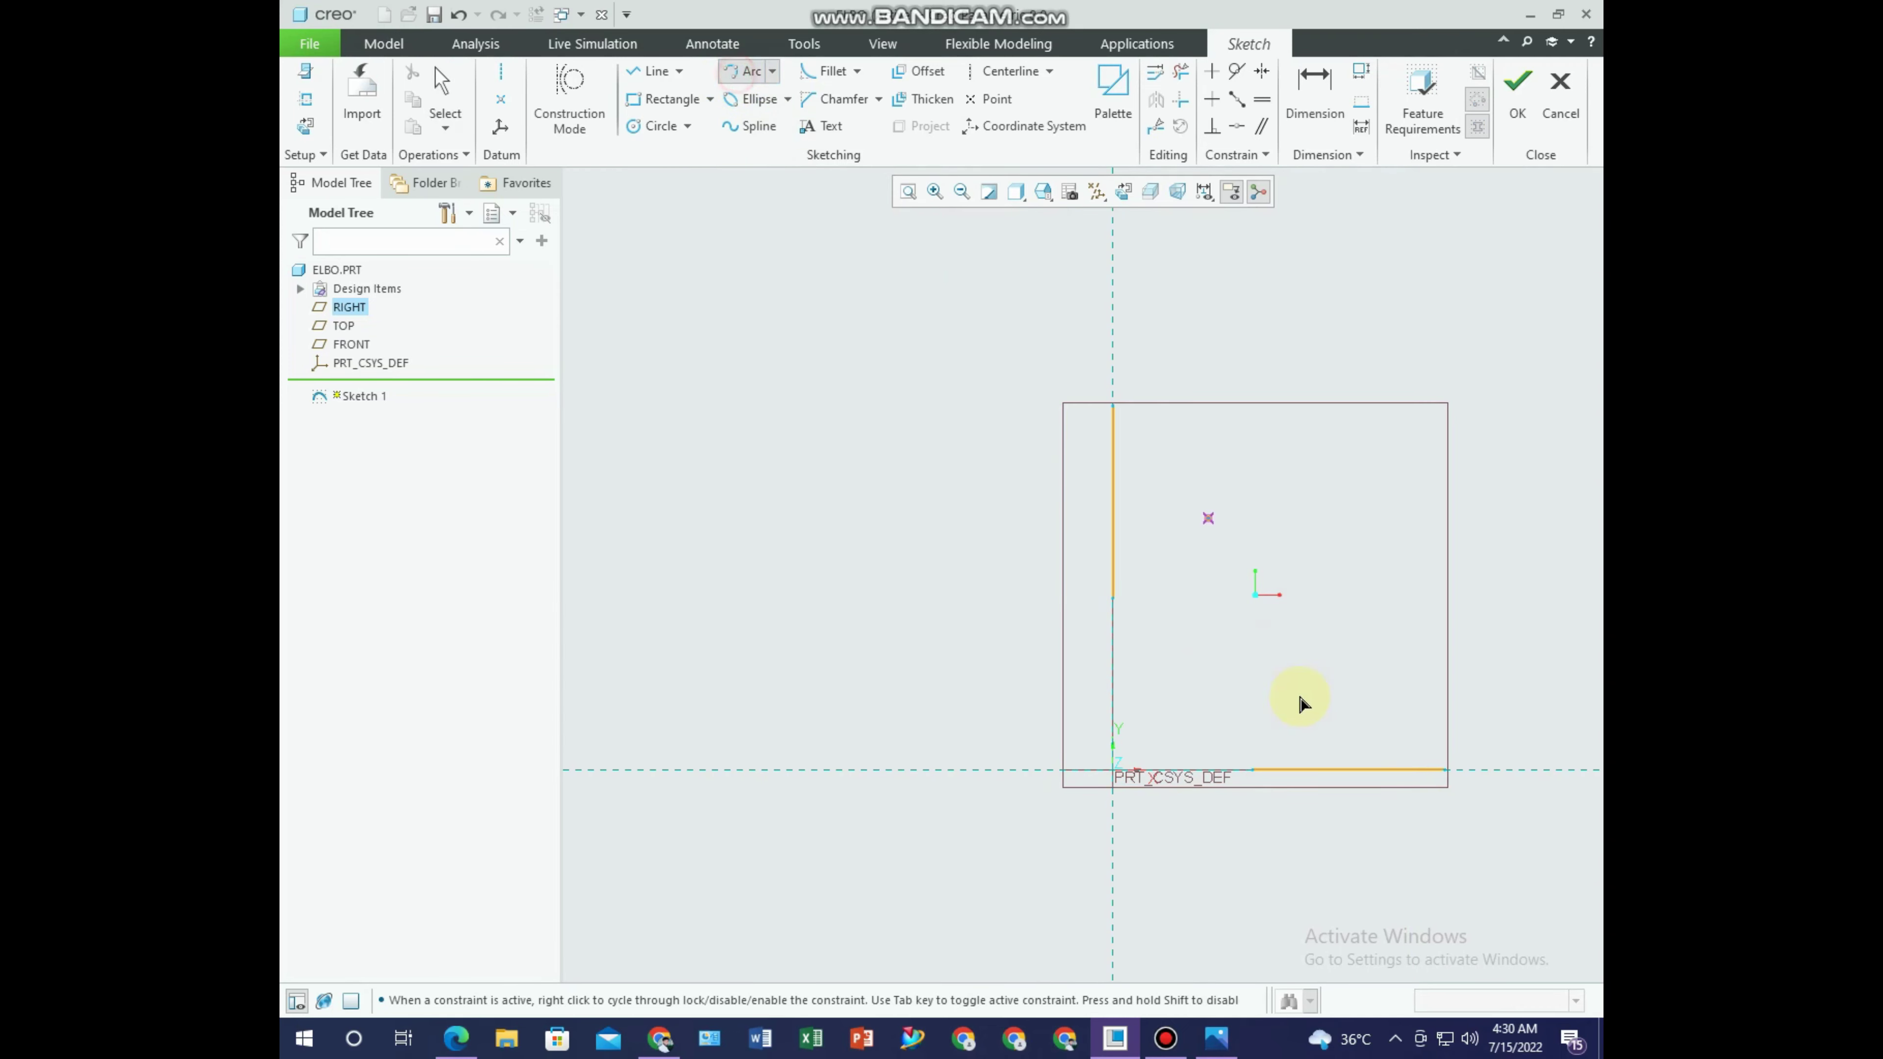
click(1253, 771)
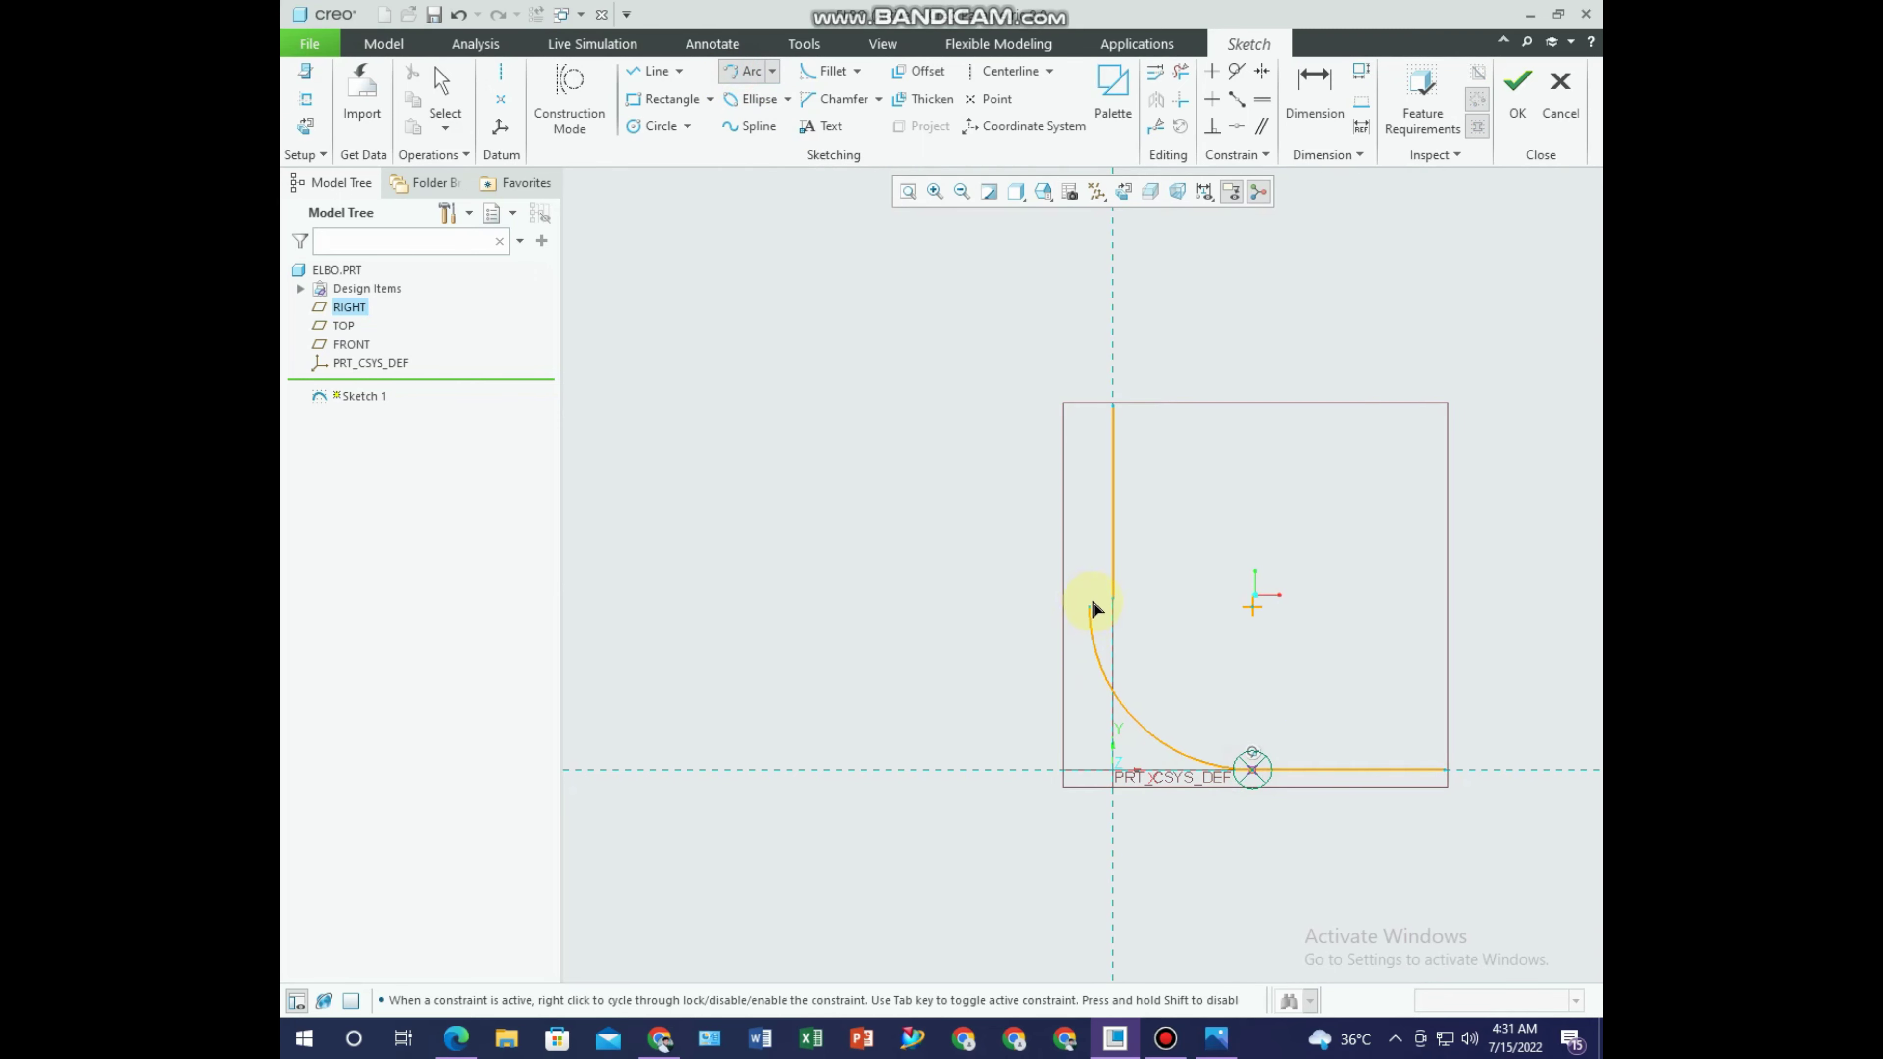
click(1107, 603)
middle_click(1043, 723)
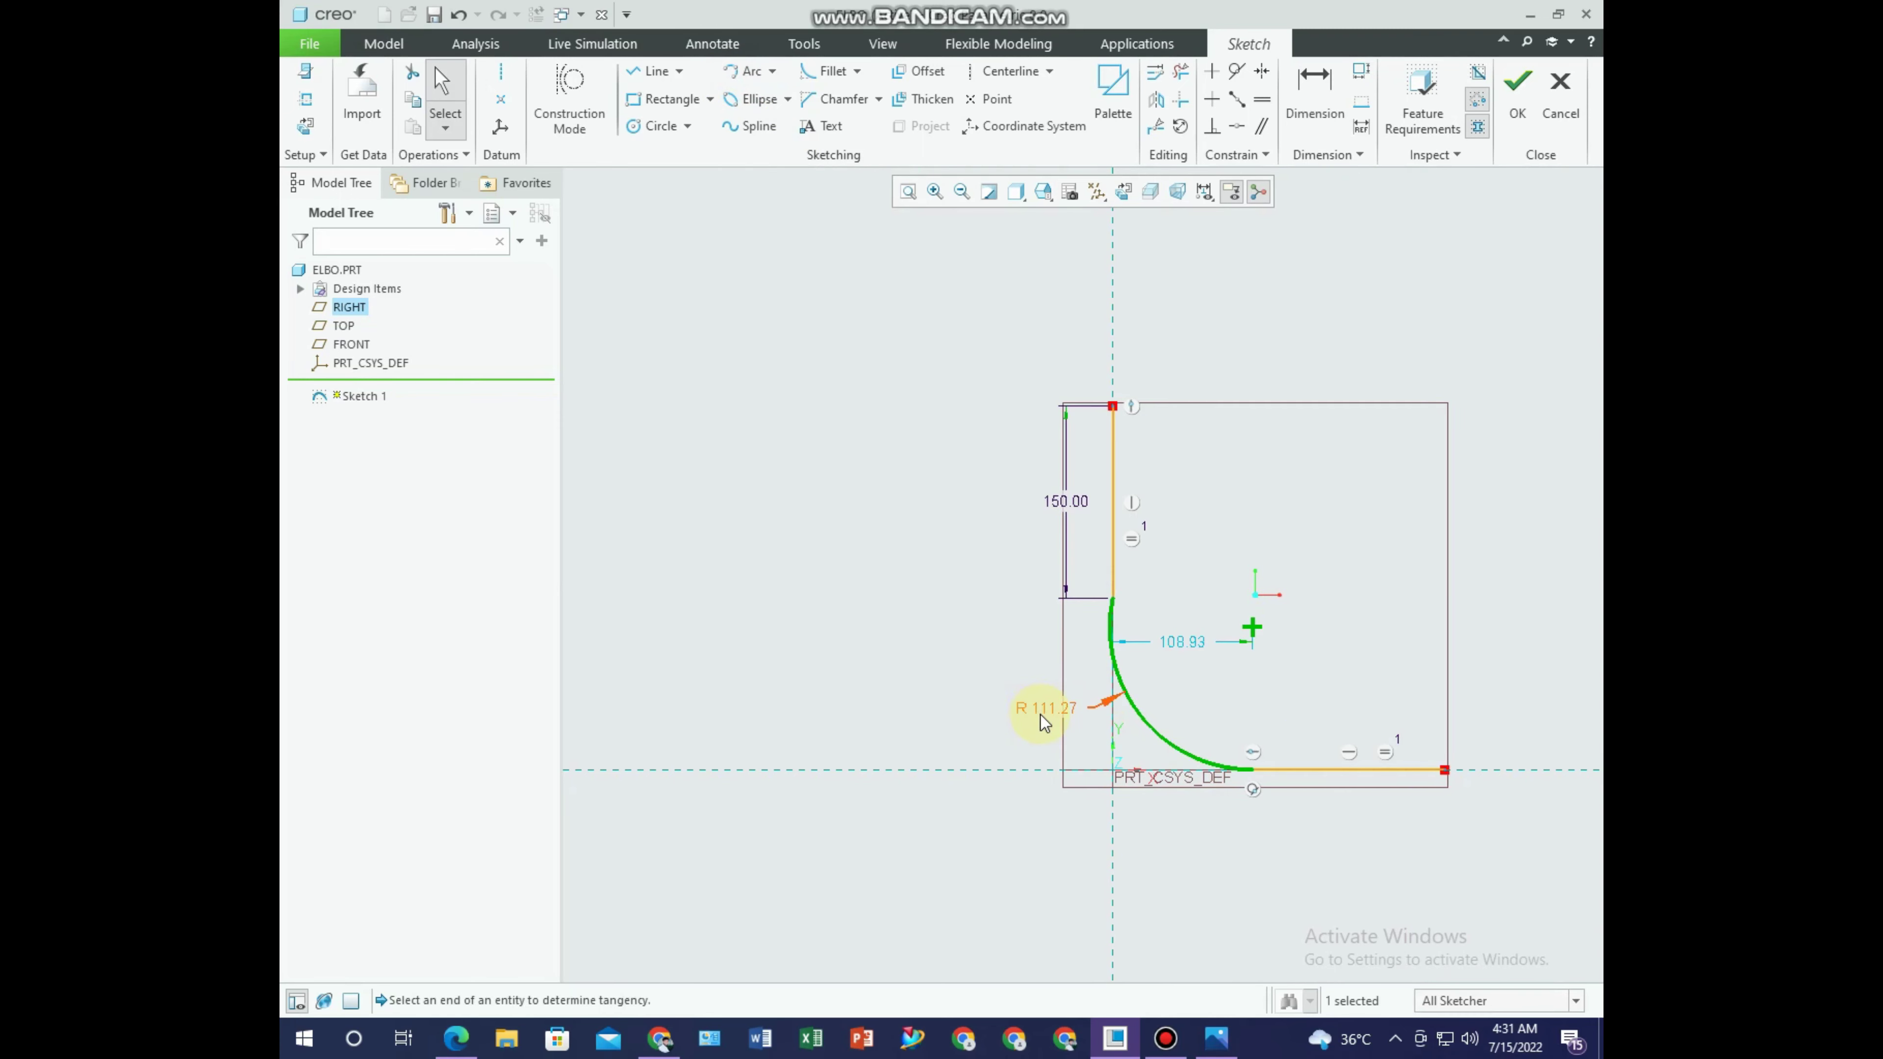
double_click(1050, 712)
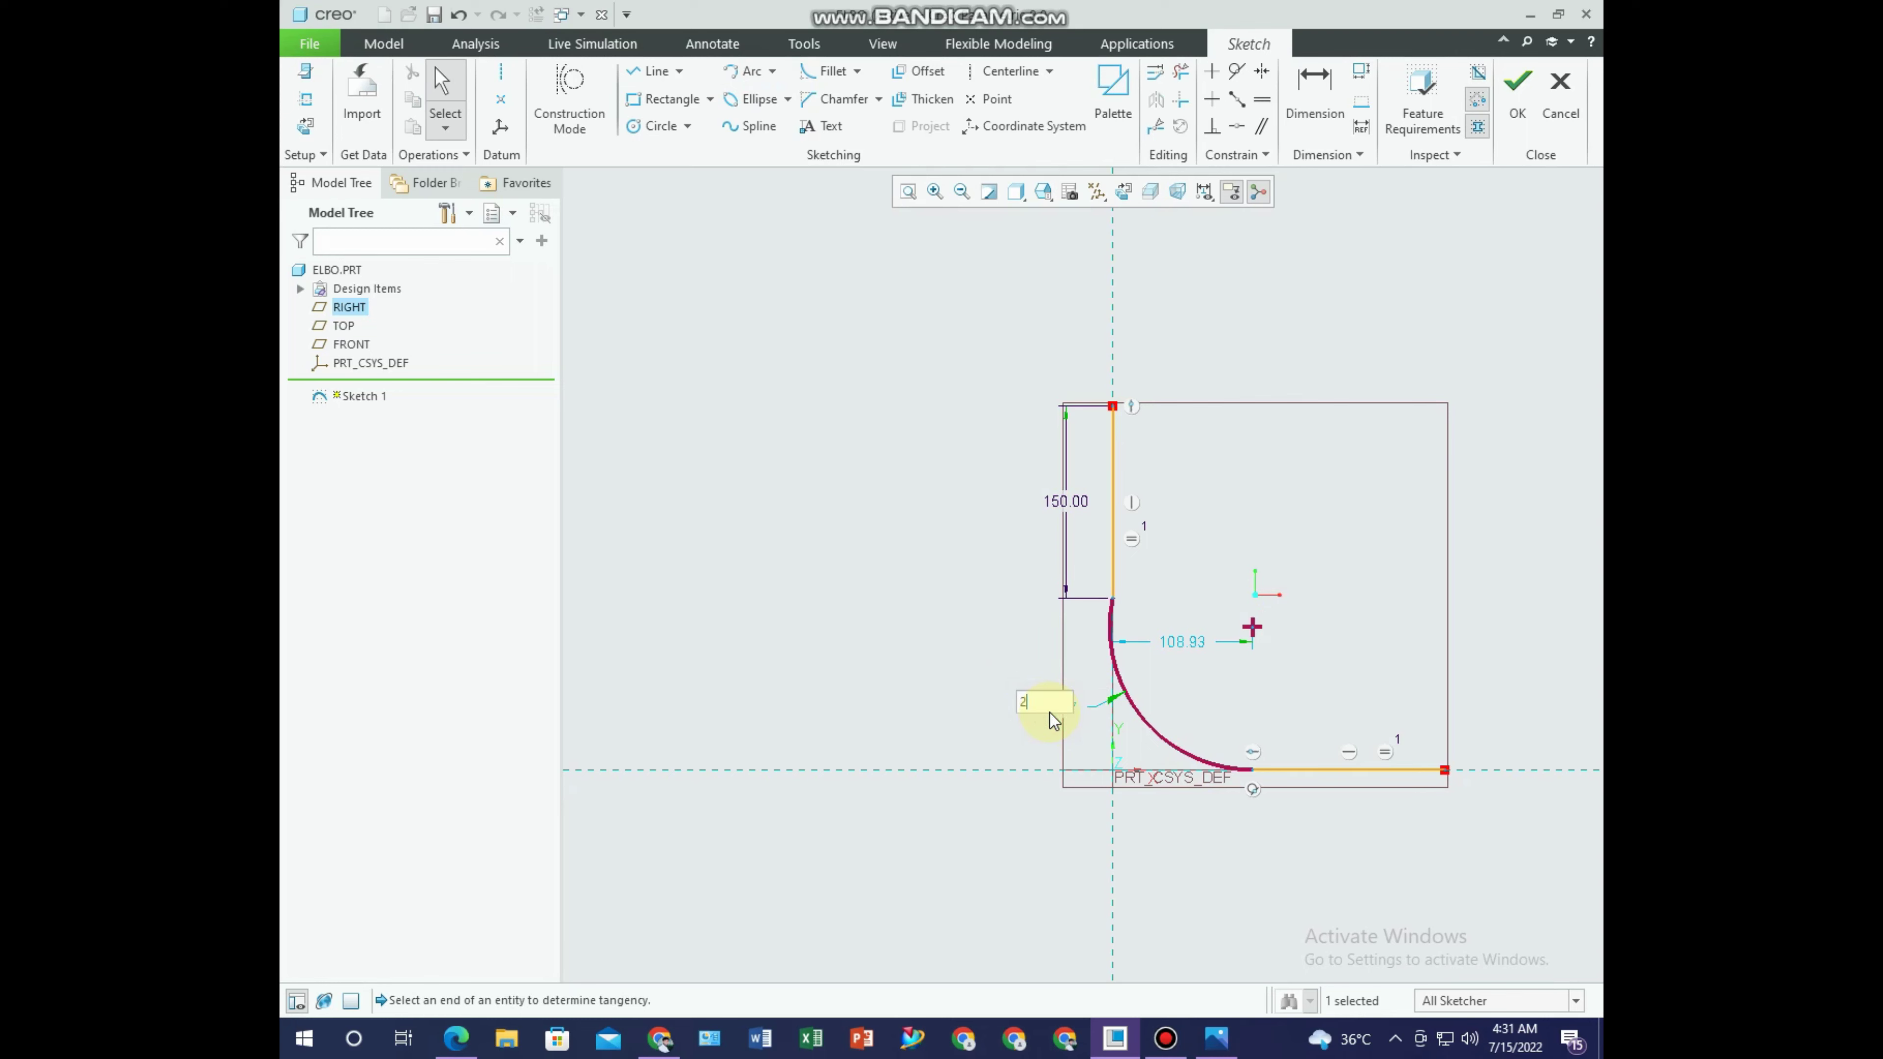
text(260)
key(Return)
Make the arc tangent to the vertical line and compare with the reference drawing.
scroll(1338, 704, down, 3)
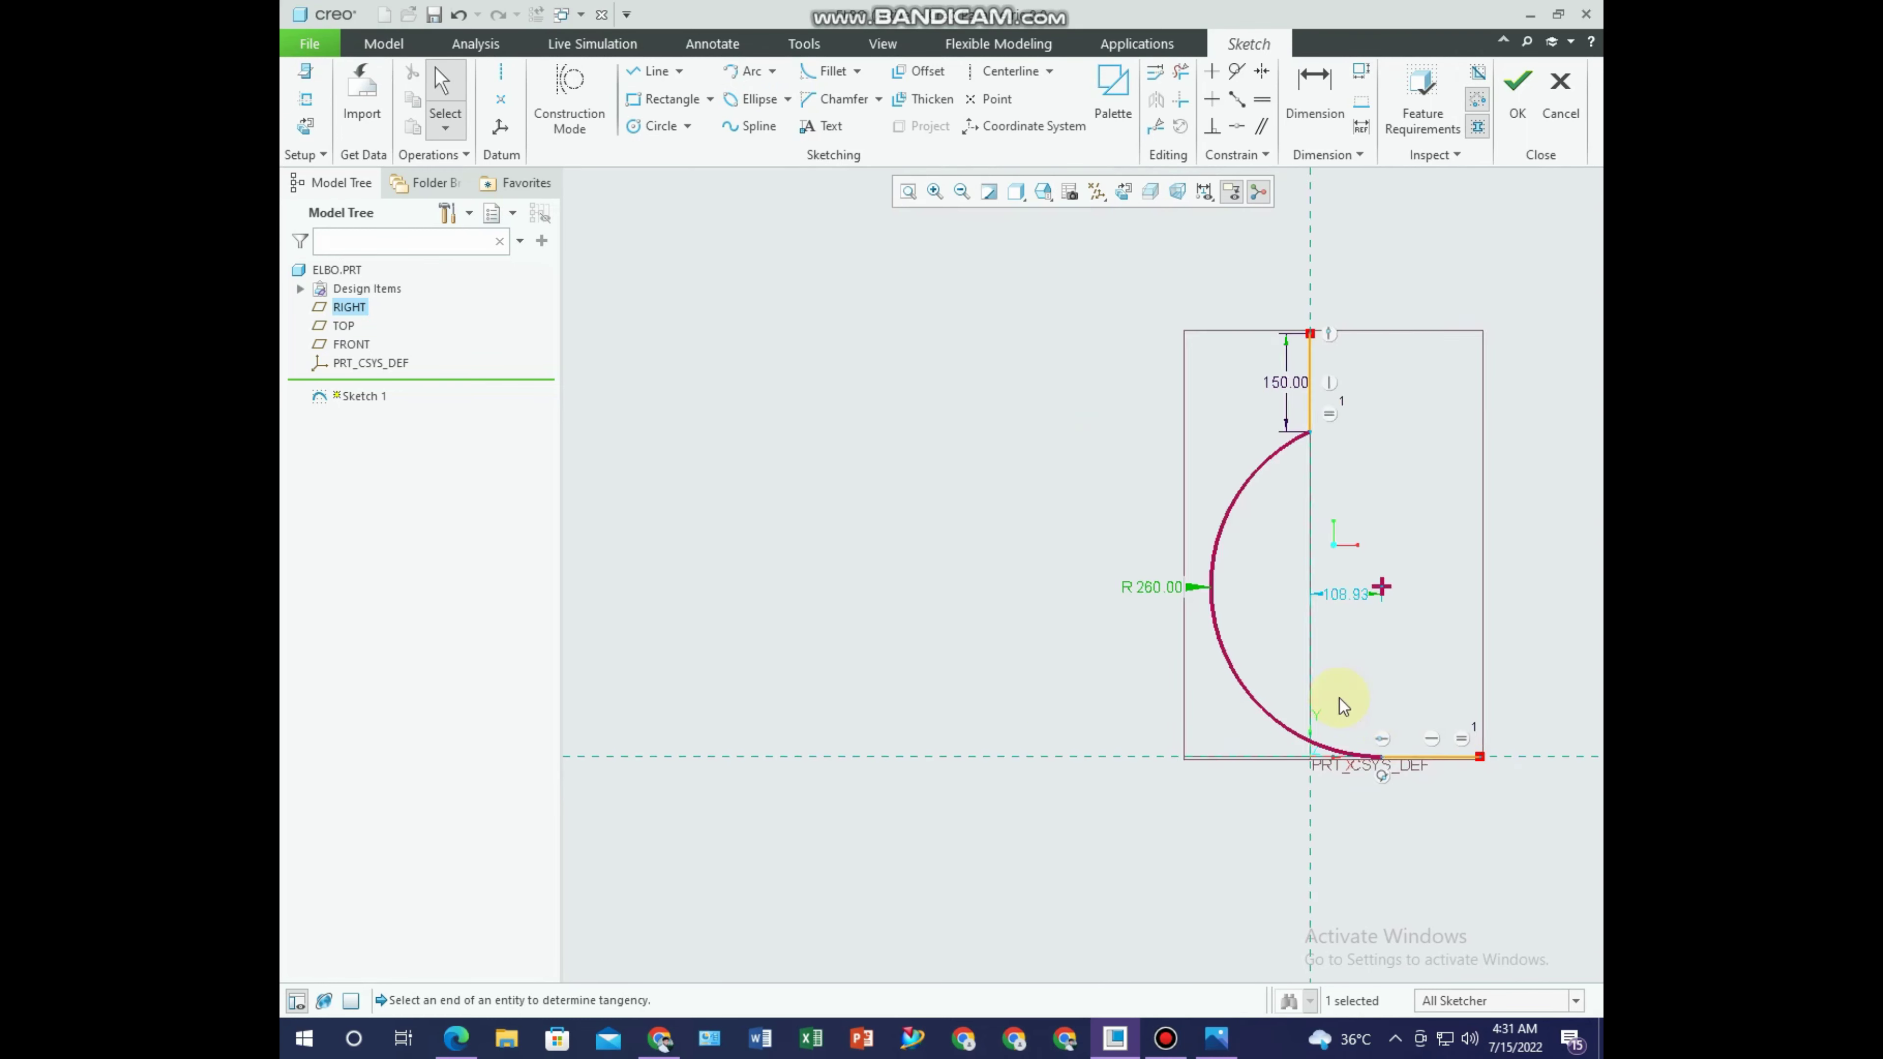
scroll(1420, 567, up, 2)
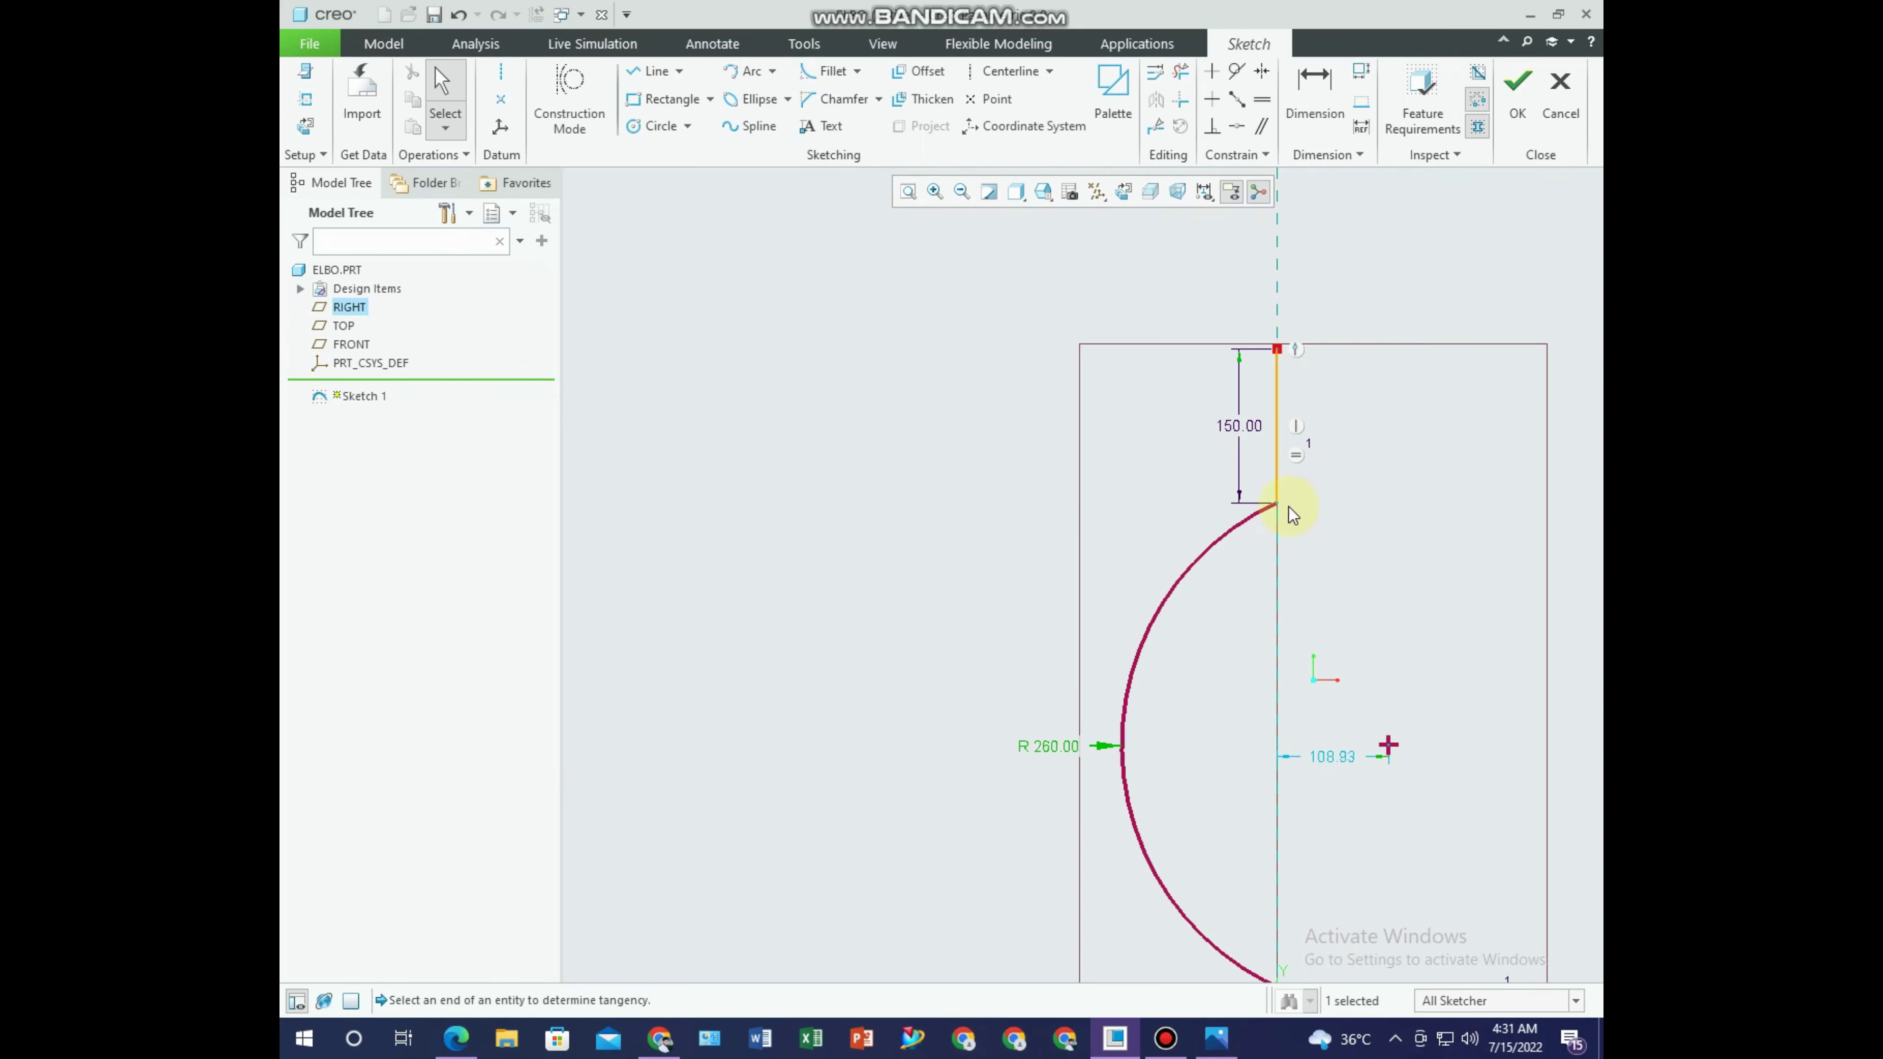
scroll(1290, 513, up, 3)
click(1239, 515)
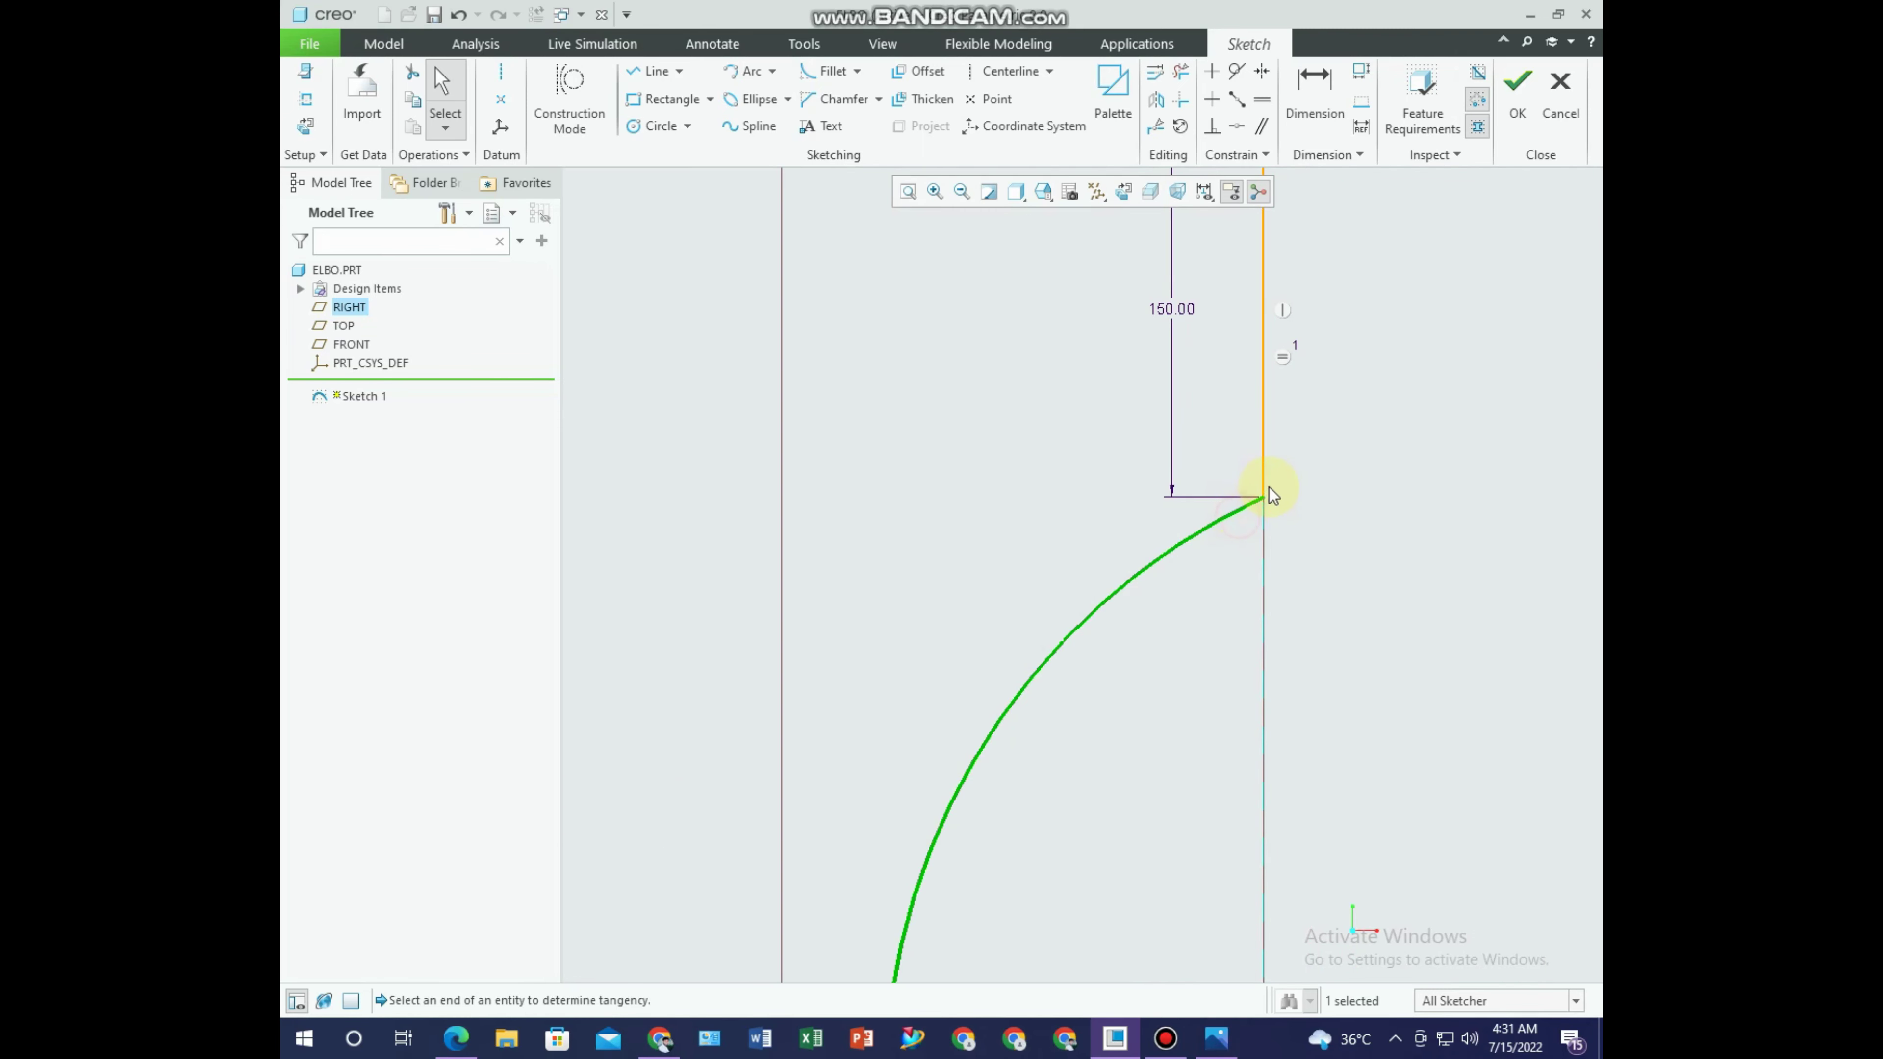
click(1268, 491)
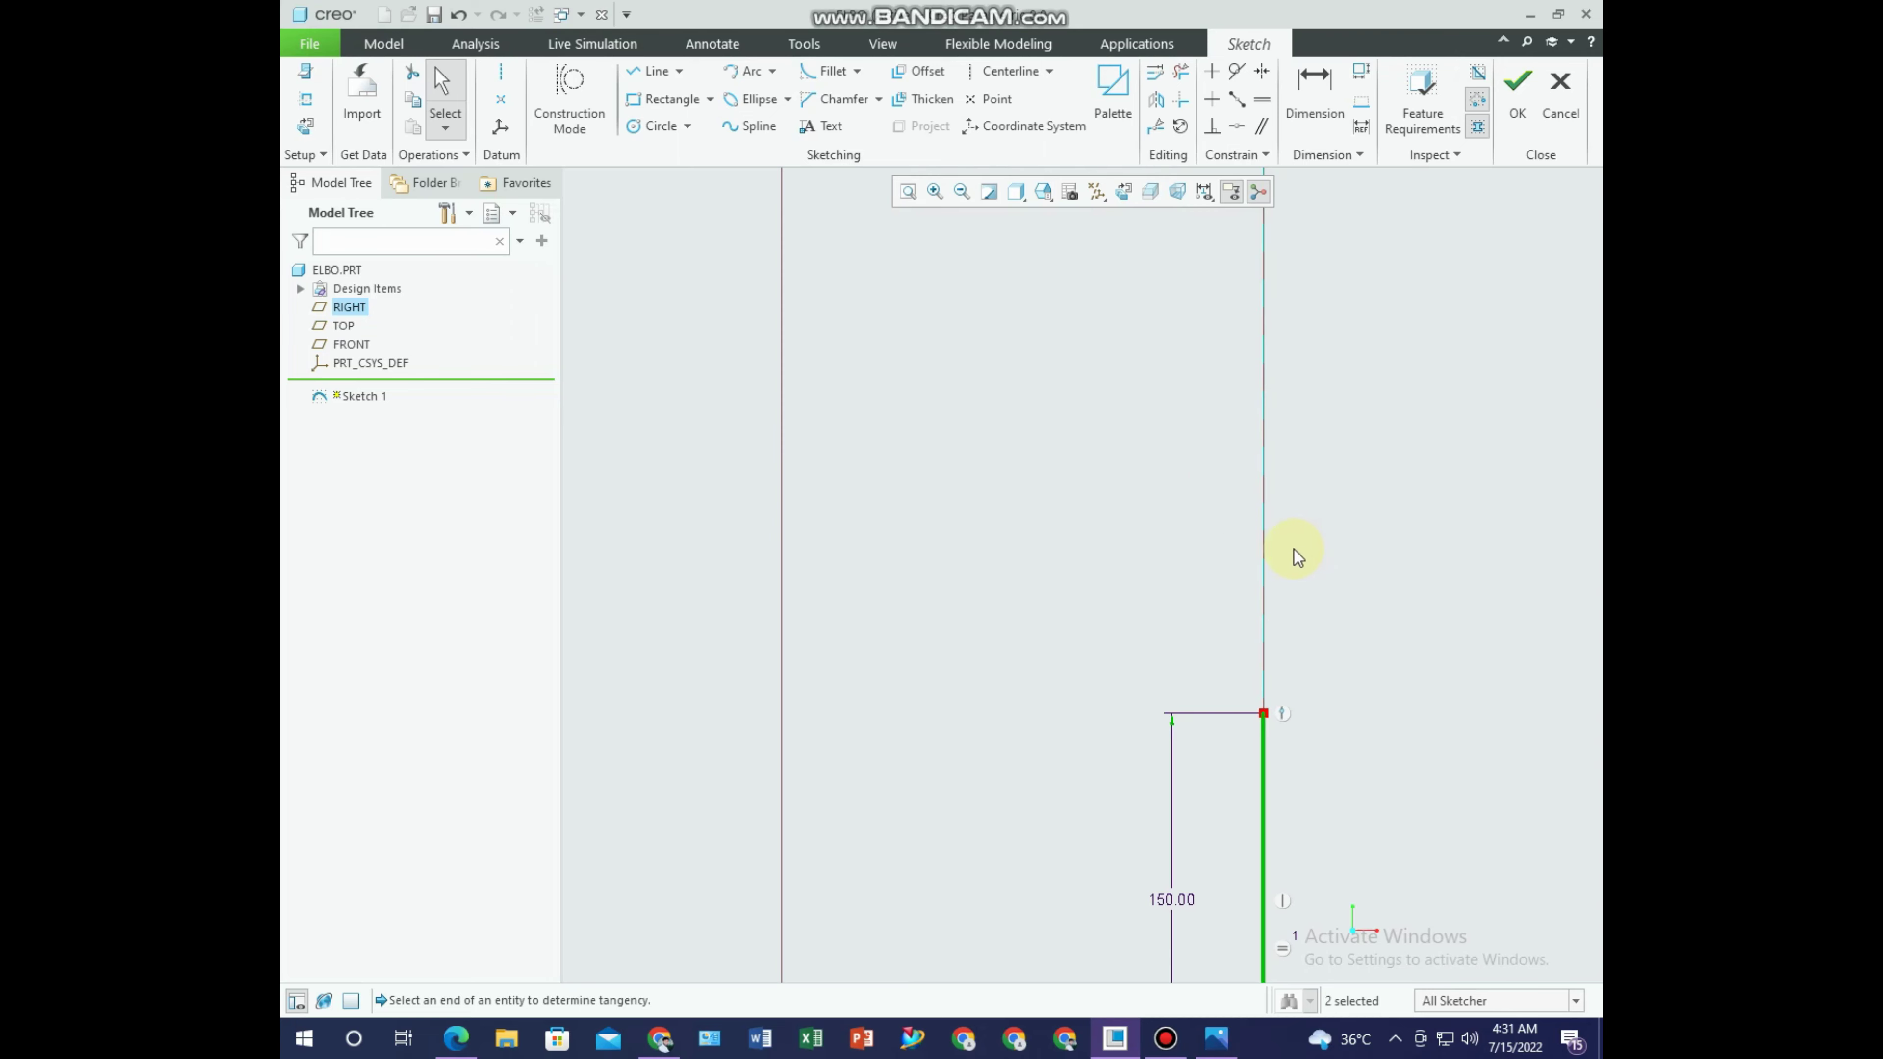
scroll(1296, 556, down, 2)
scroll(1294, 618, down, 1)
scroll(1248, 816, up, 2)
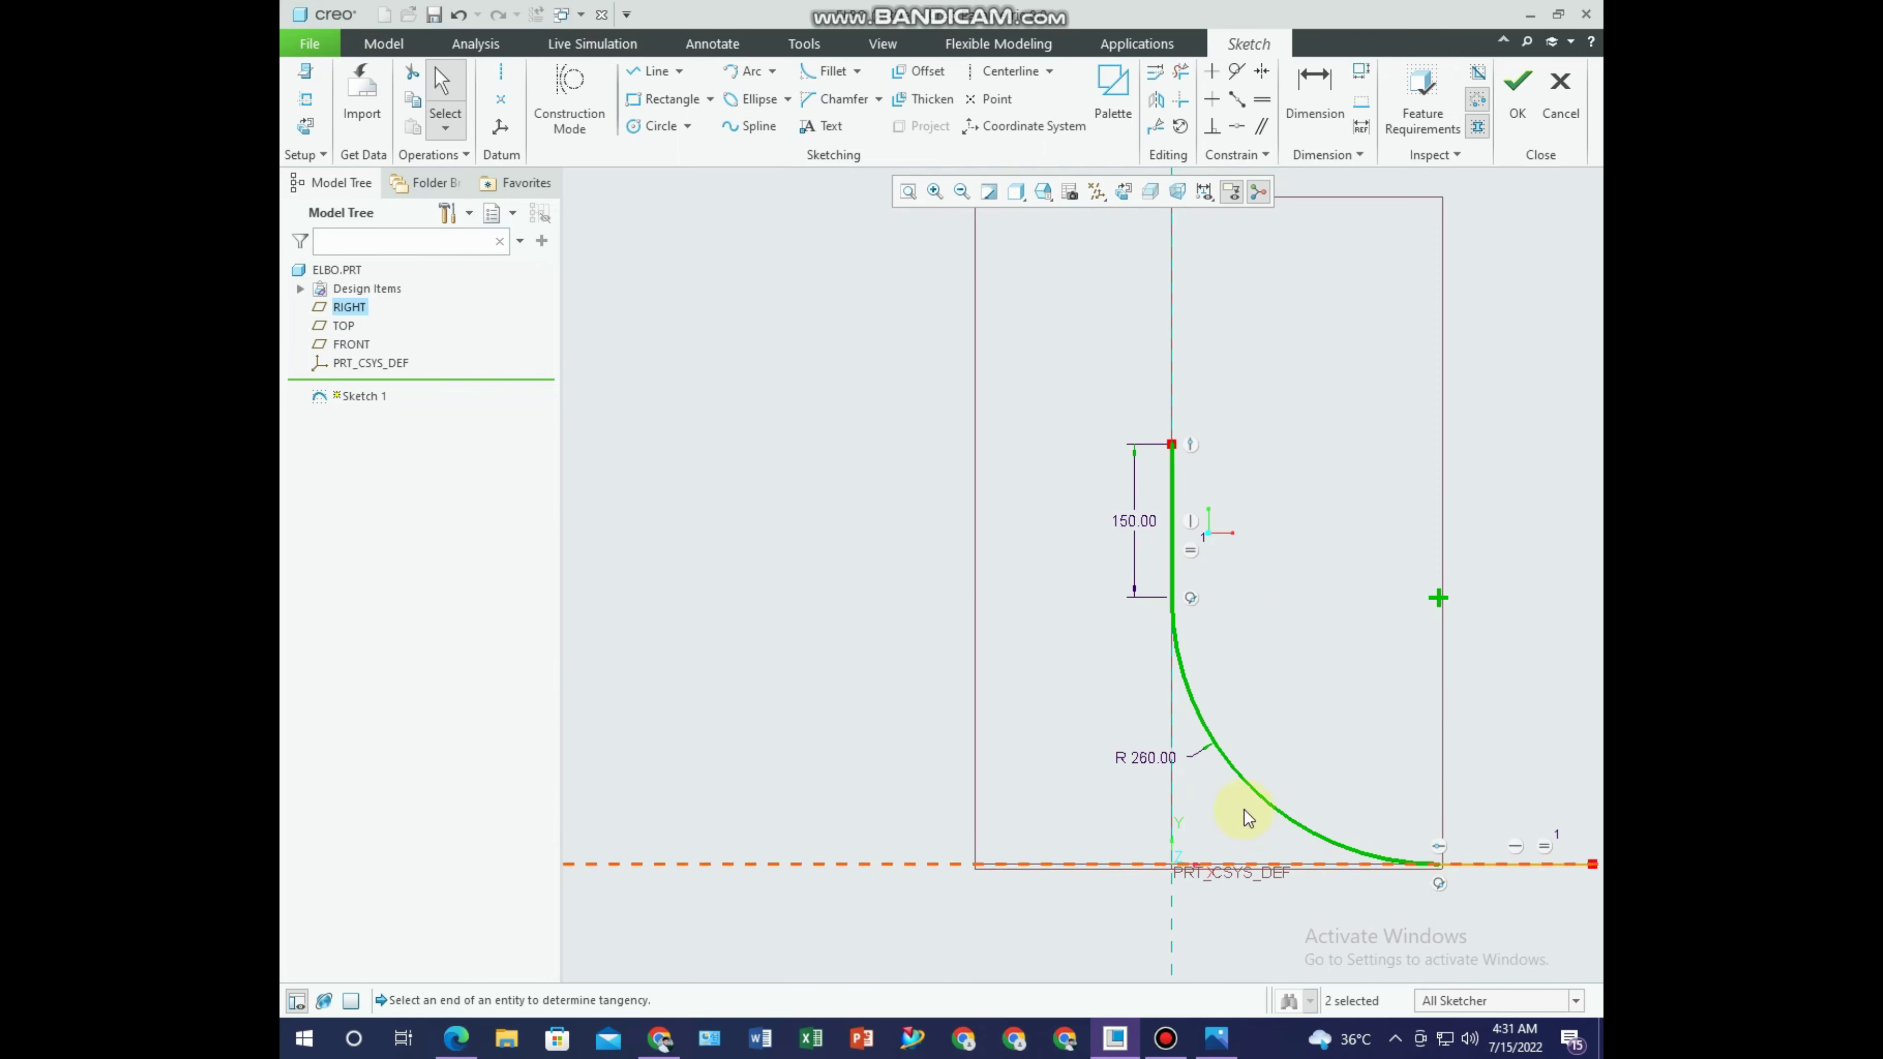
scroll(1246, 816, down, 2)
scroll(1399, 844, up, 2)
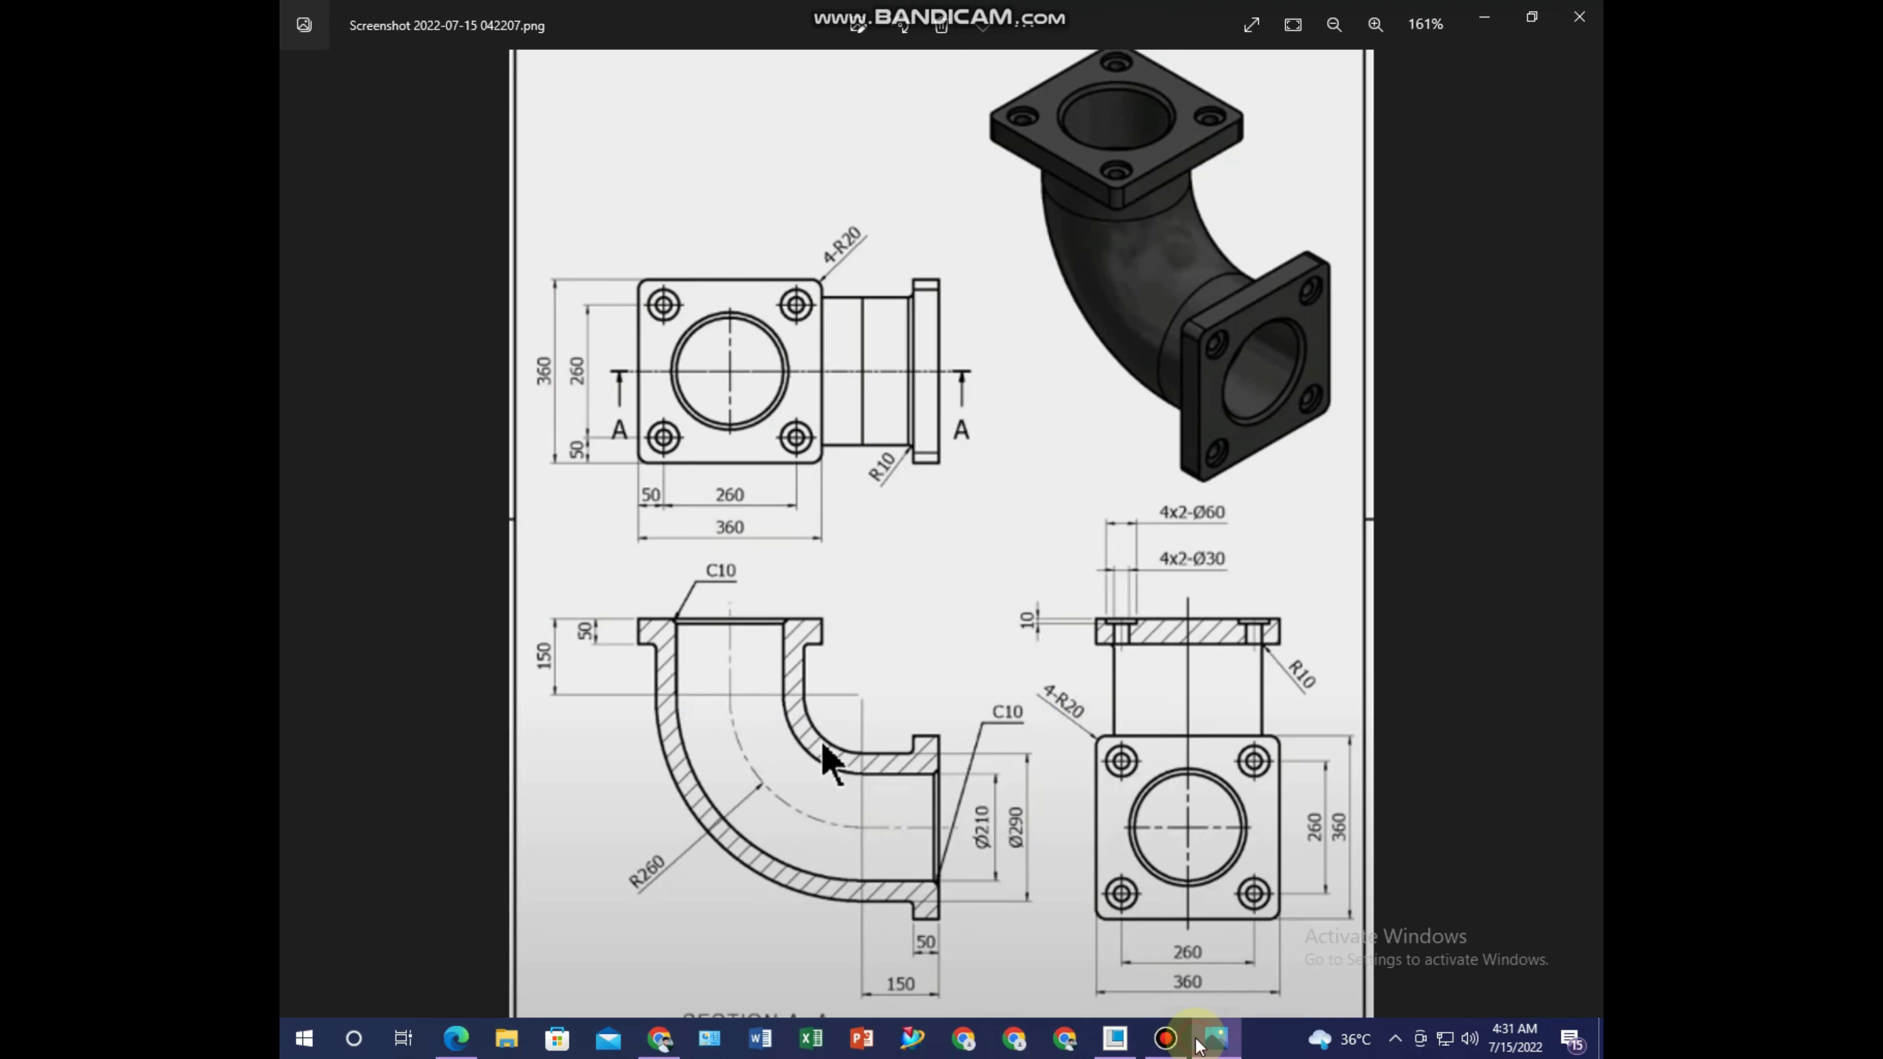
click(1215, 1039)
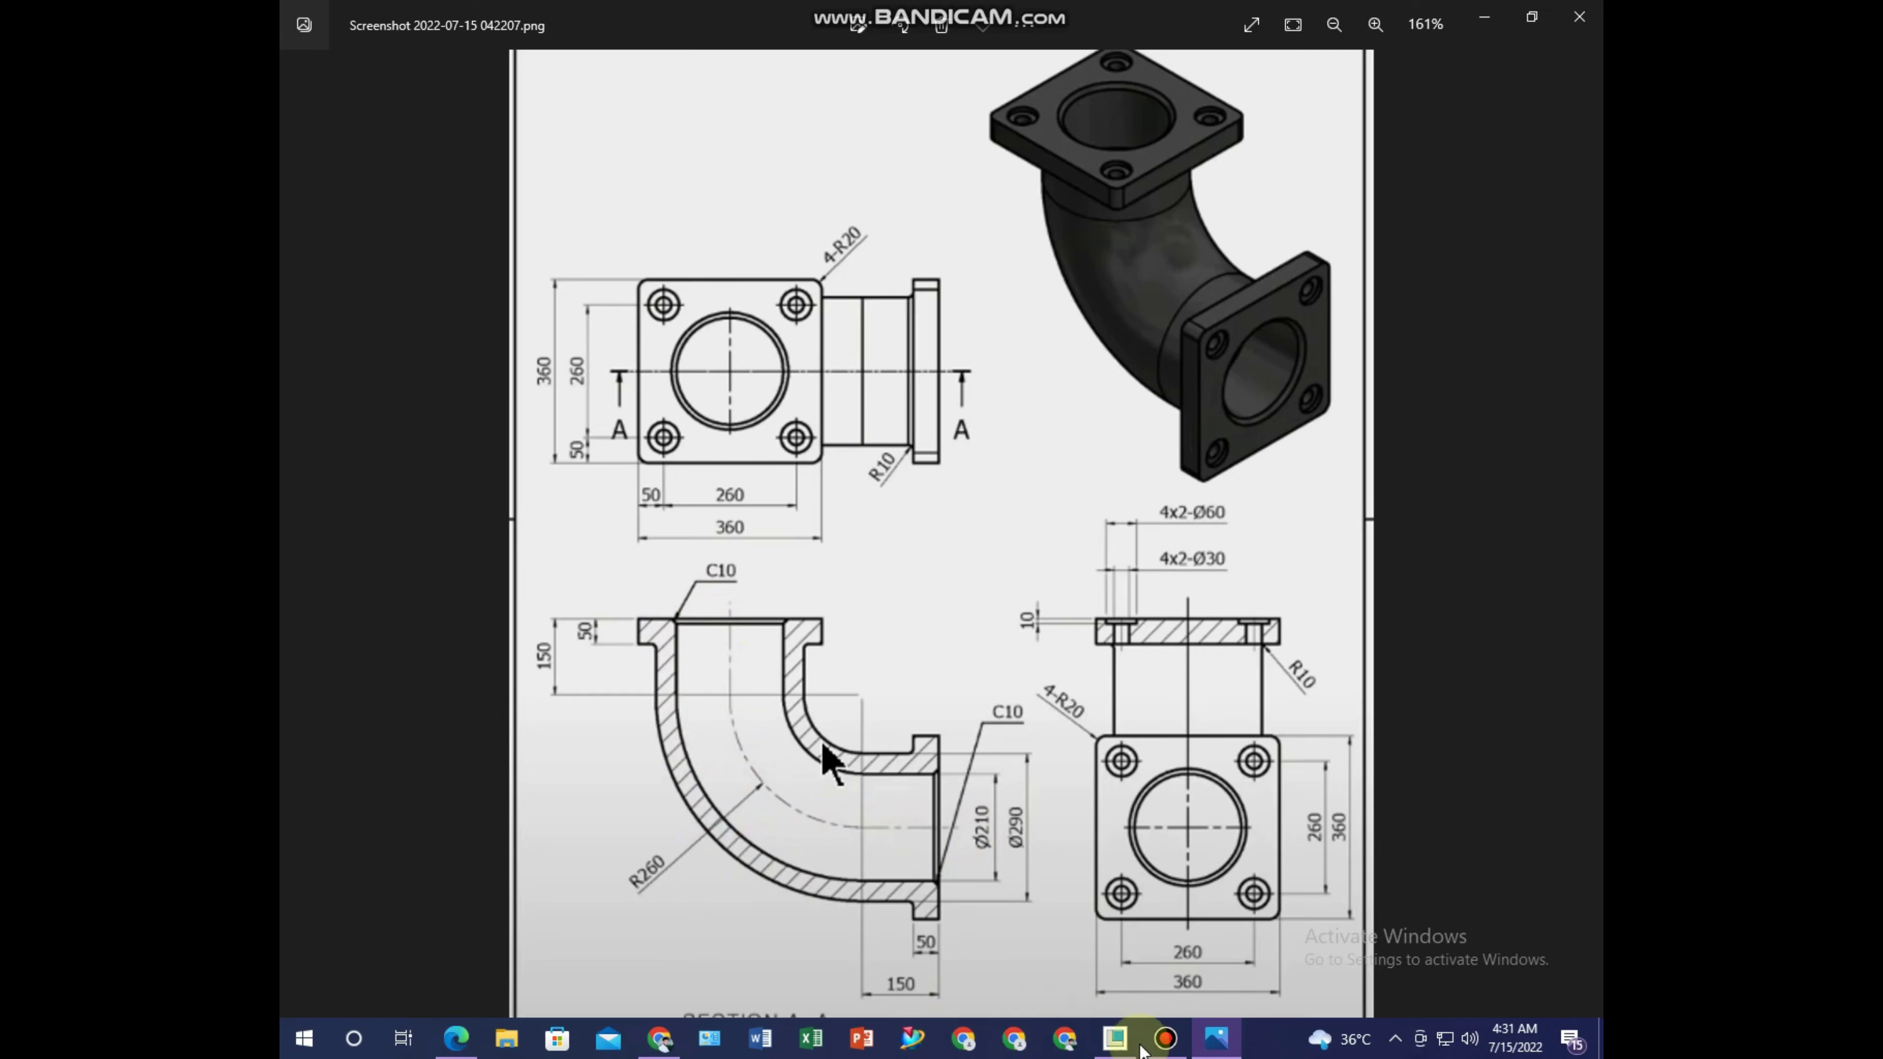
click(1115, 1038)
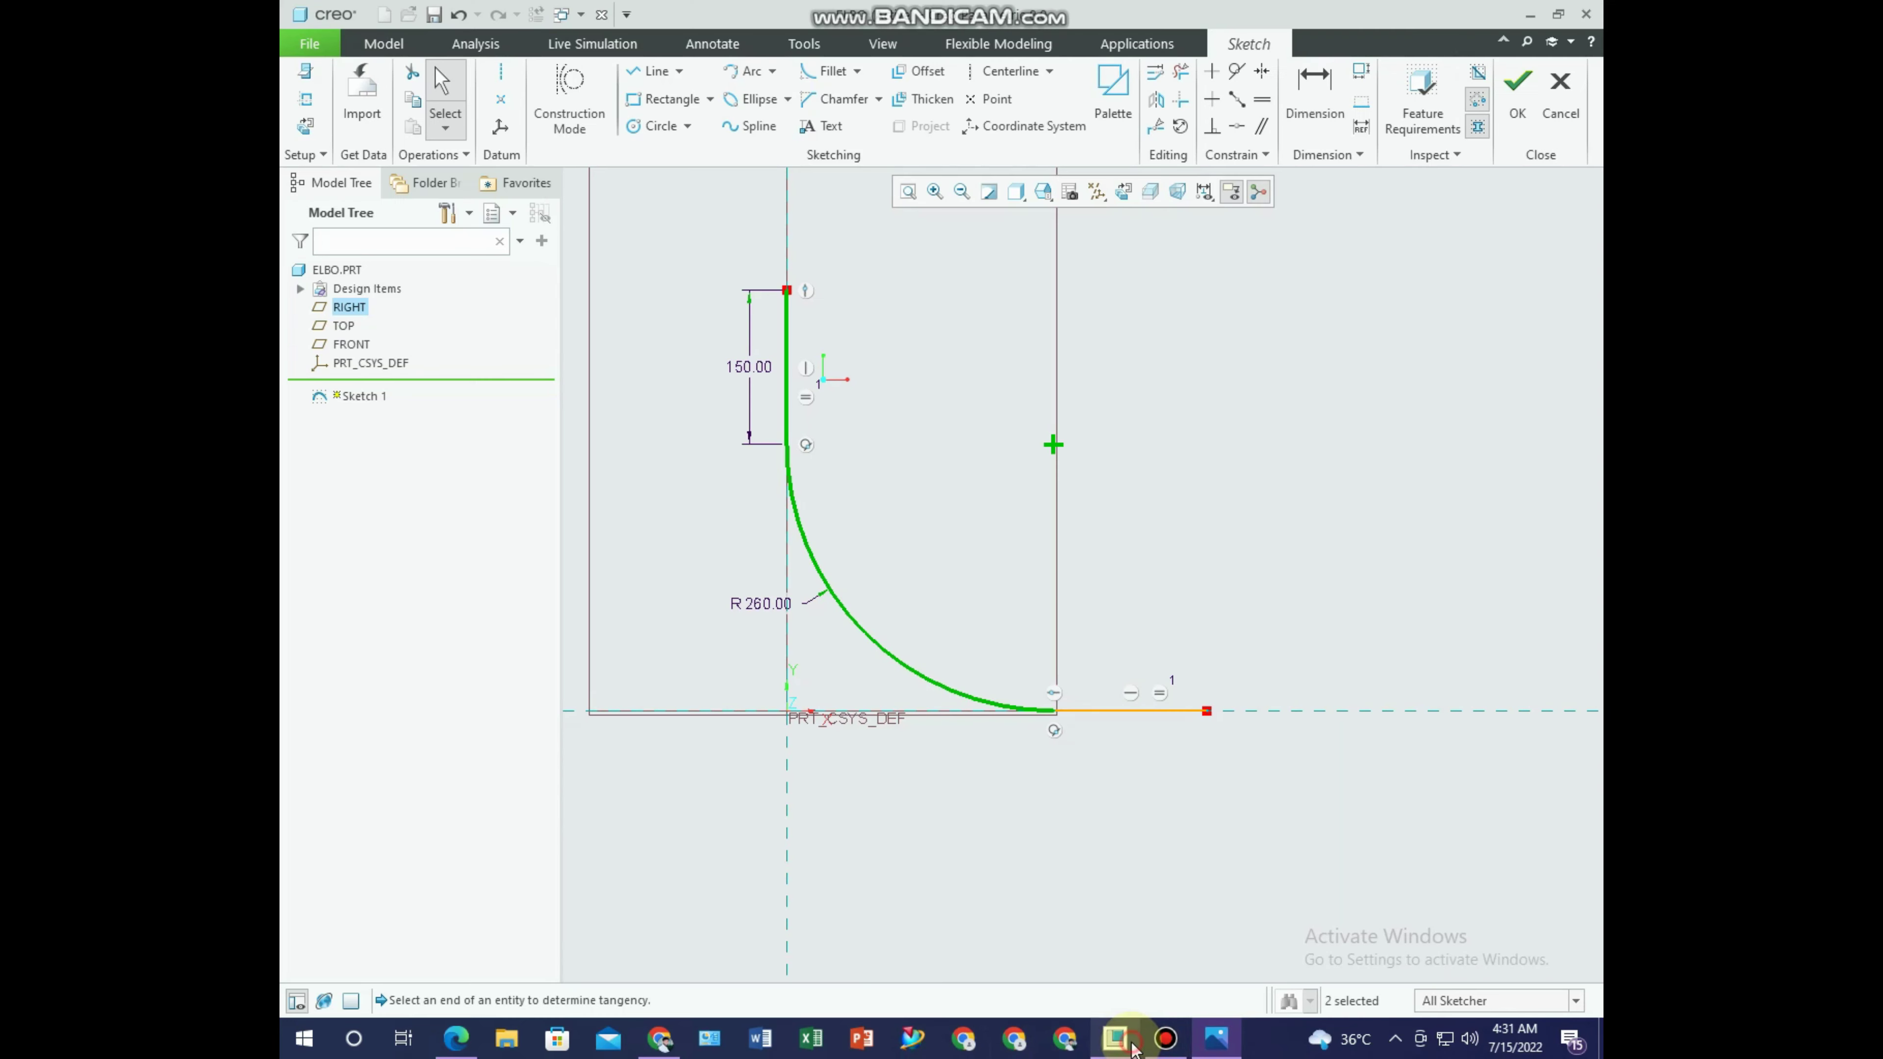
Finish the path sketch and start a sweep with Sketch 1 as its trajectory.
click(1517, 90)
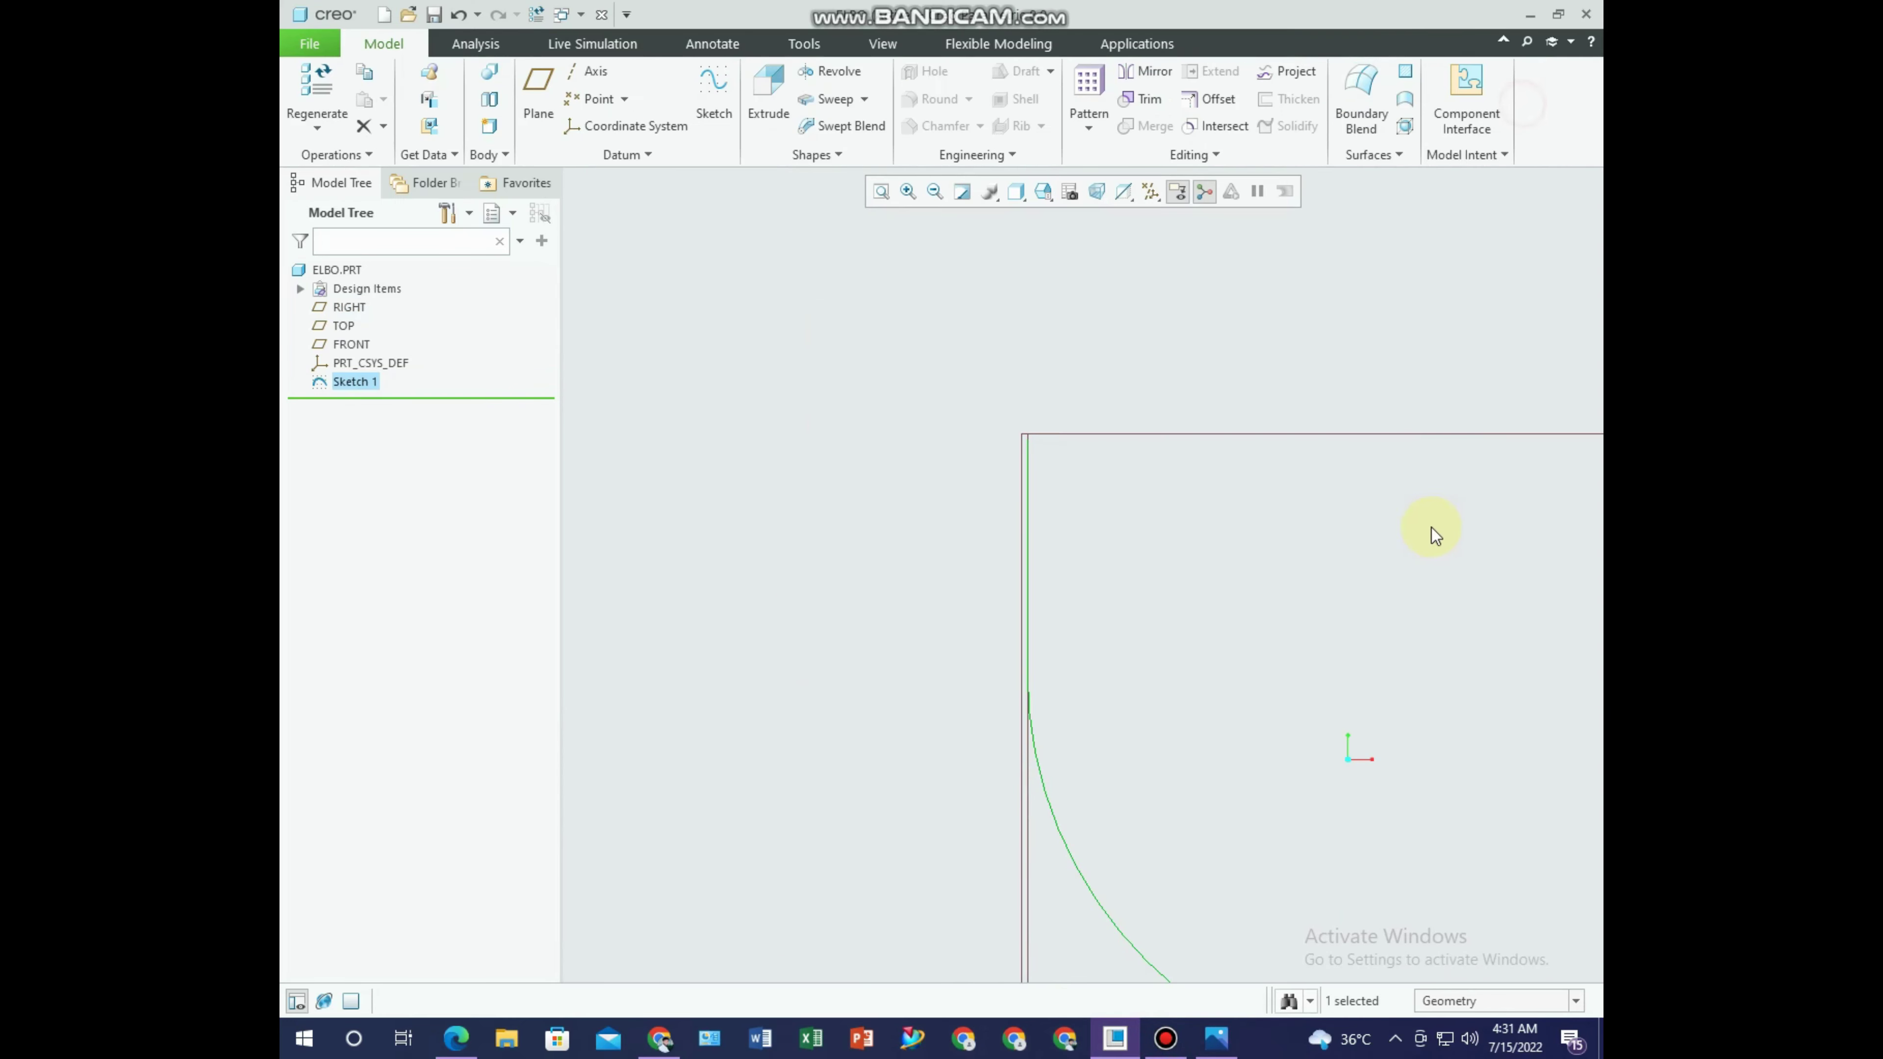
click(856, 445)
key(ctrl+d)
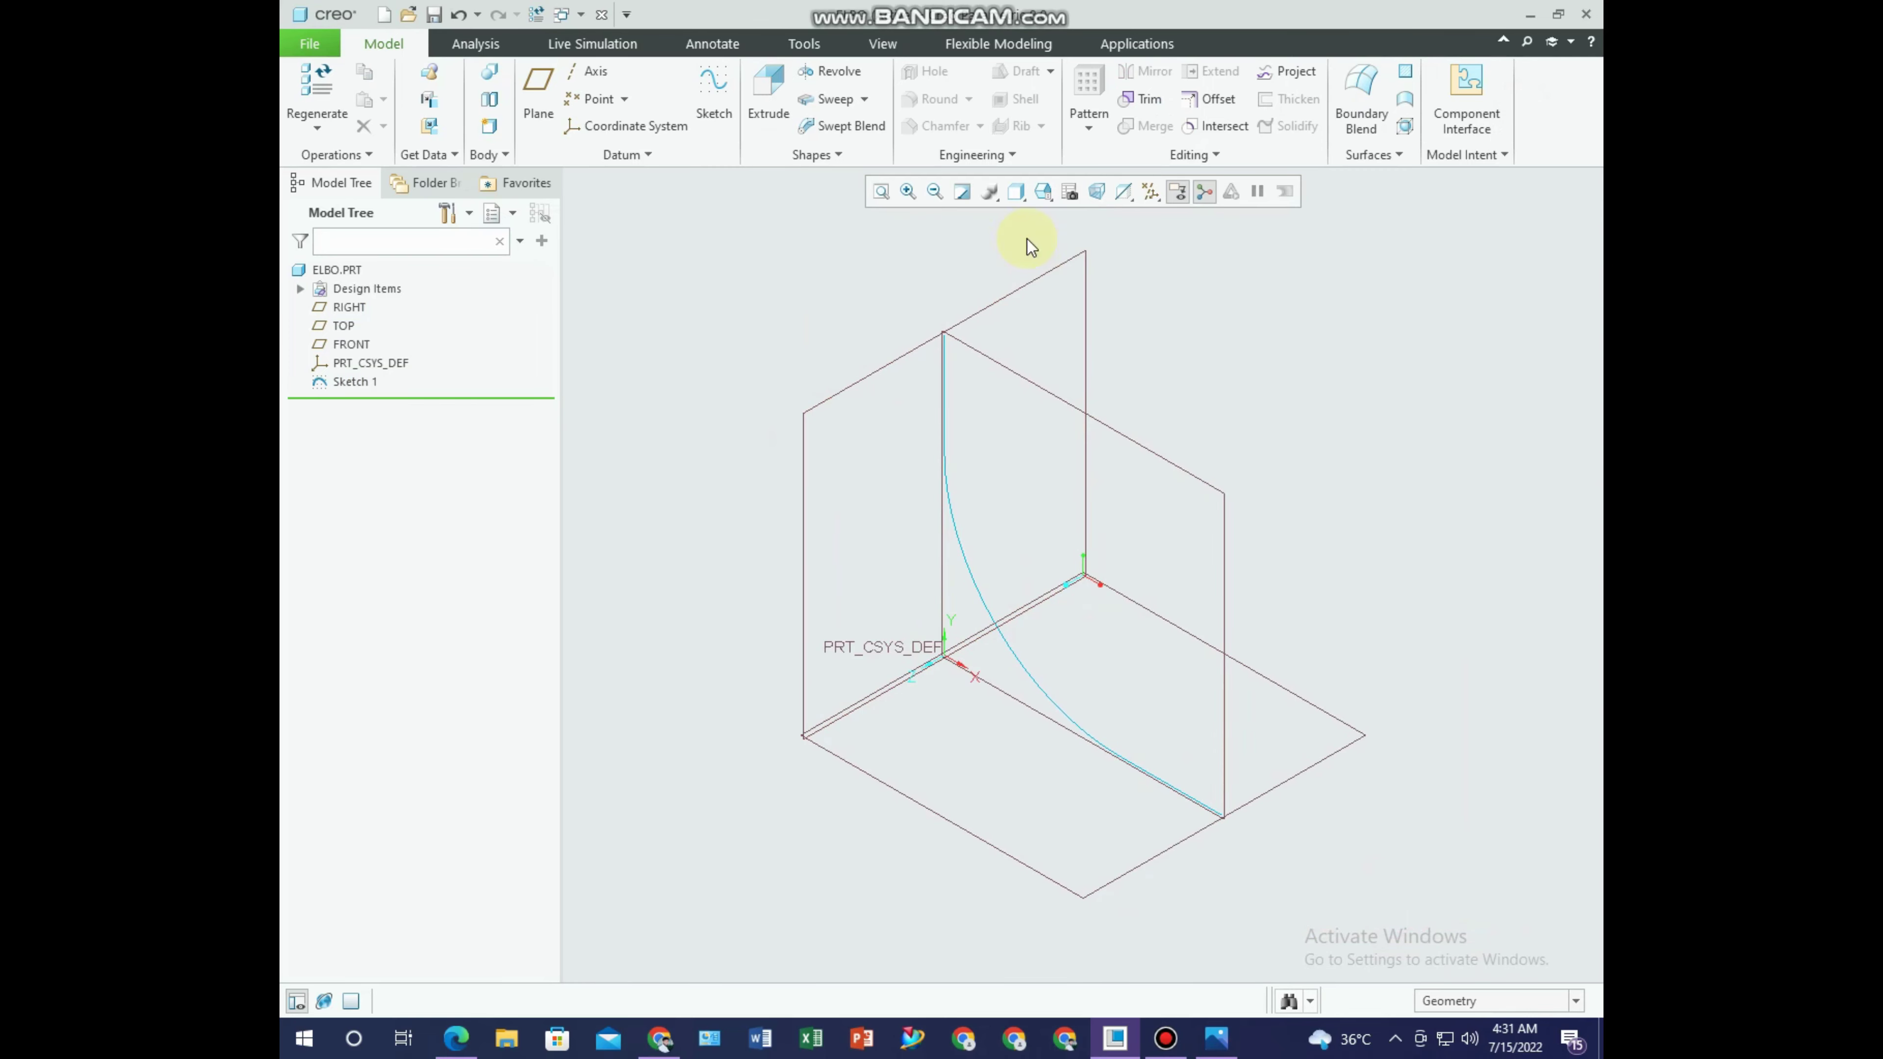
click(830, 99)
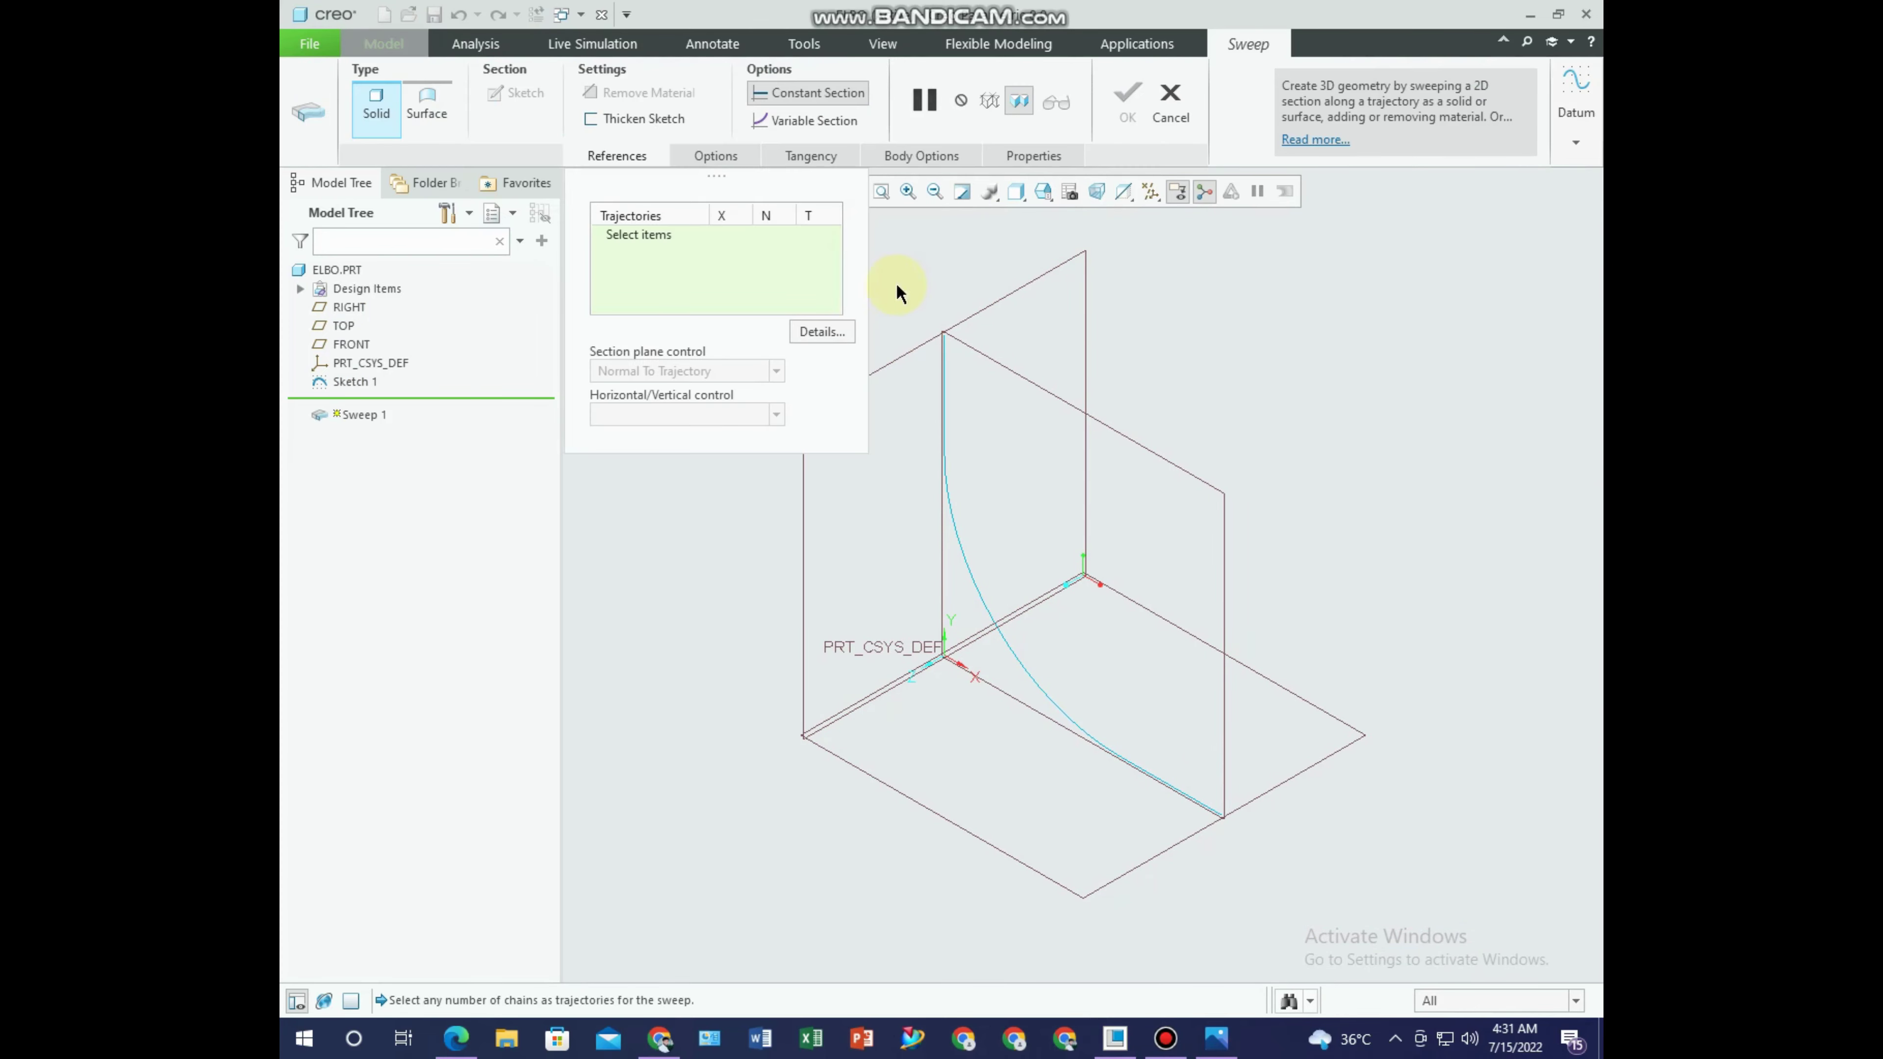
click(960, 539)
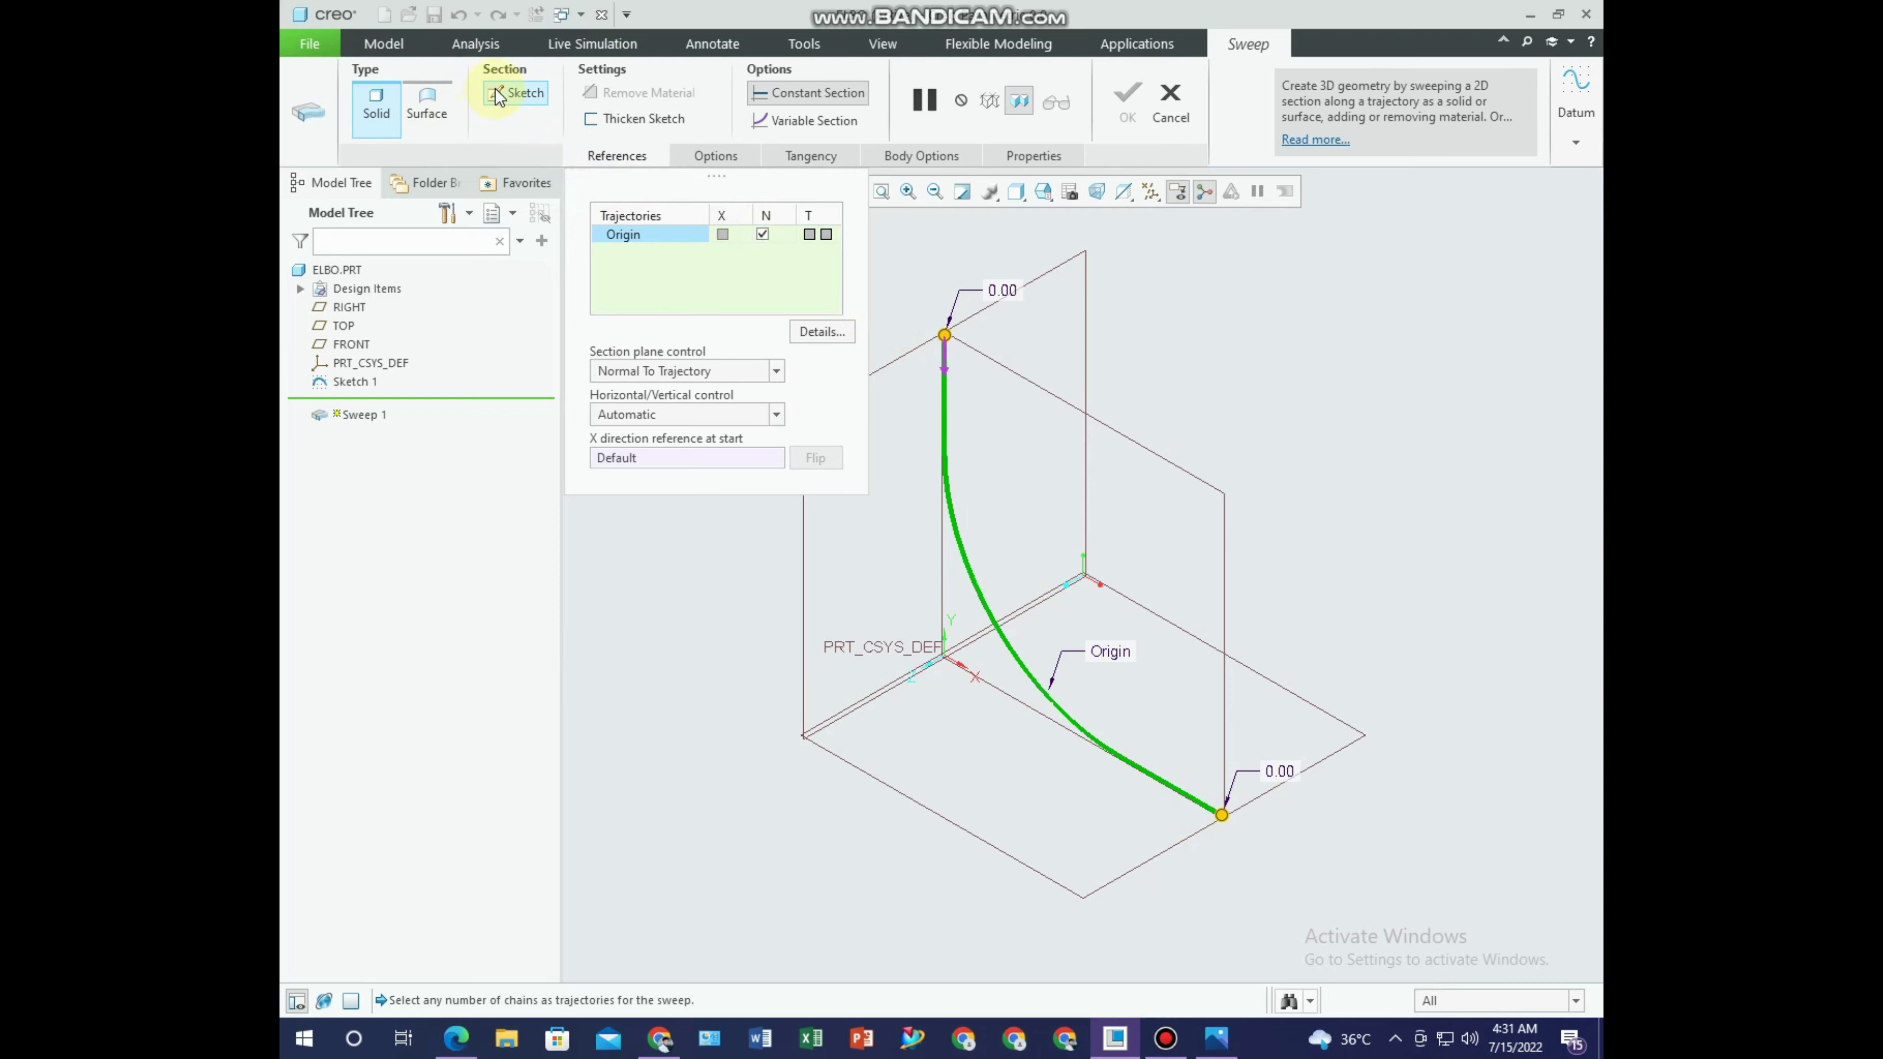
Open the sweep's cross-section sketch face-on and bring up the reference drawing.
click(514, 97)
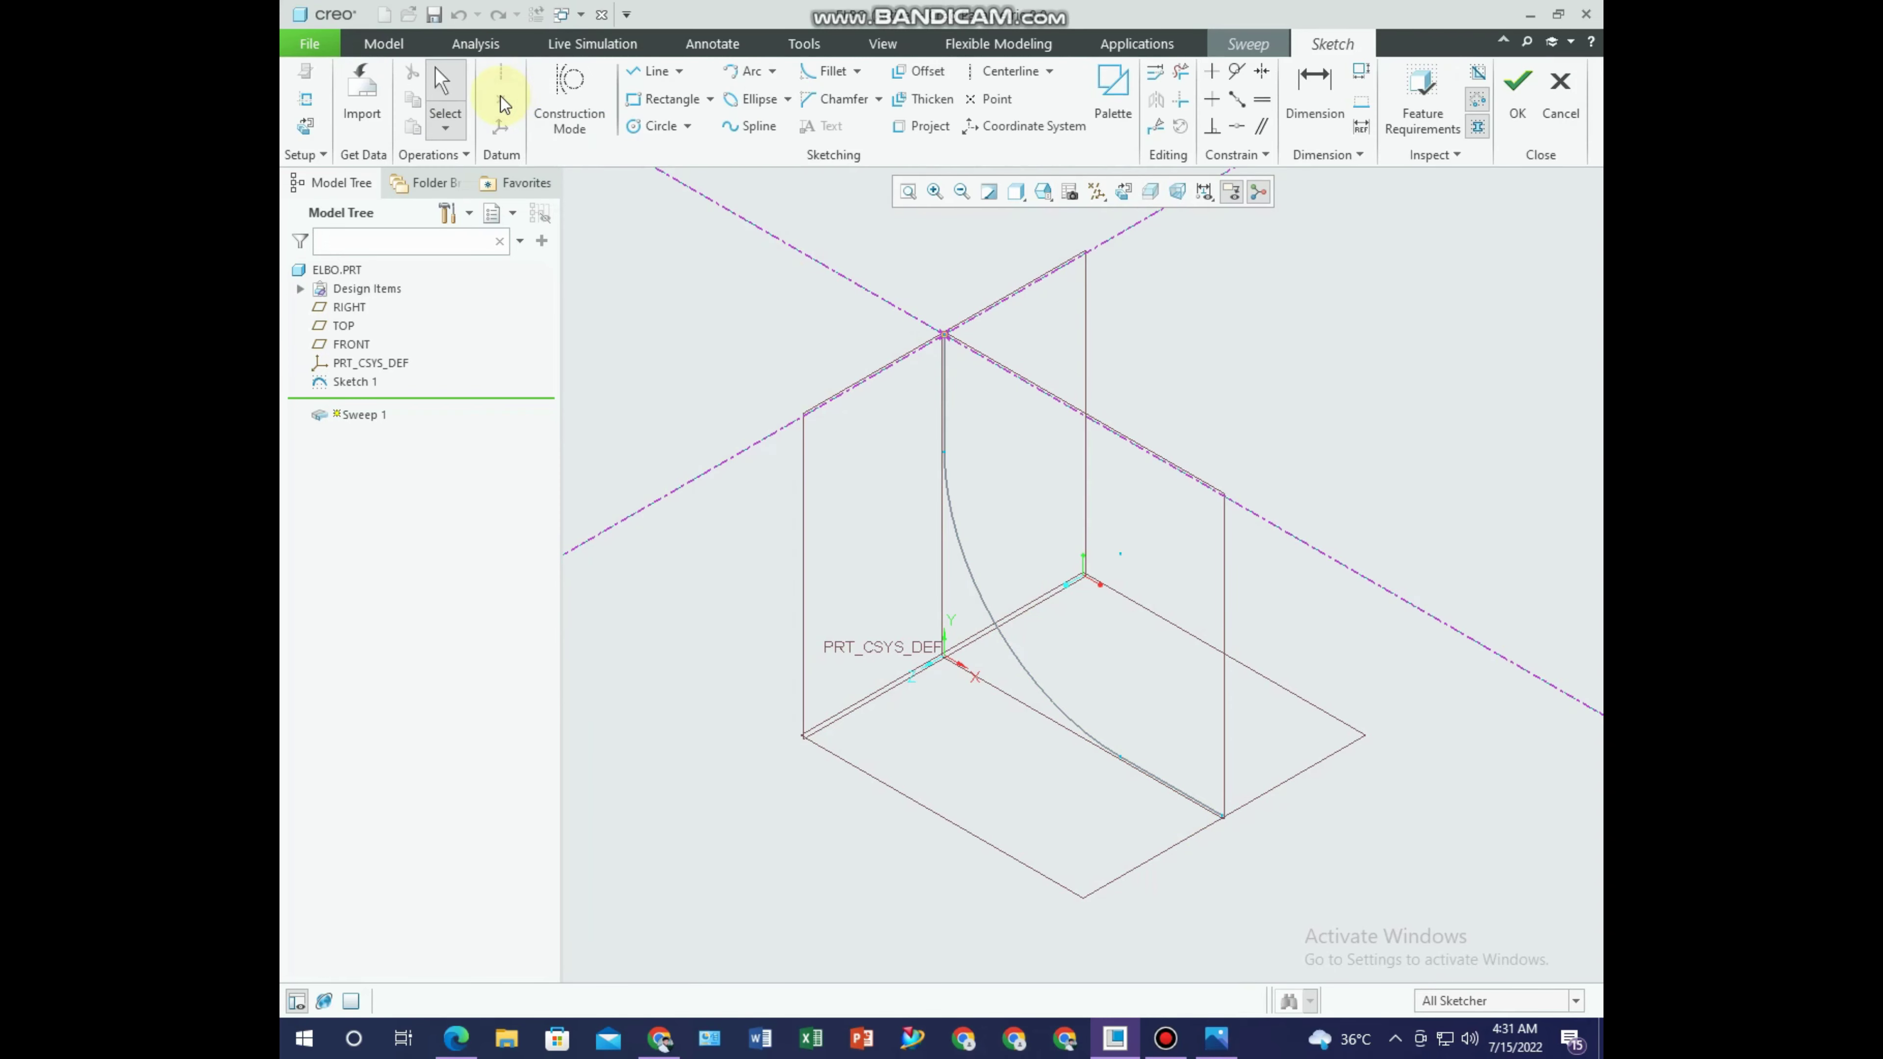
click(307, 128)
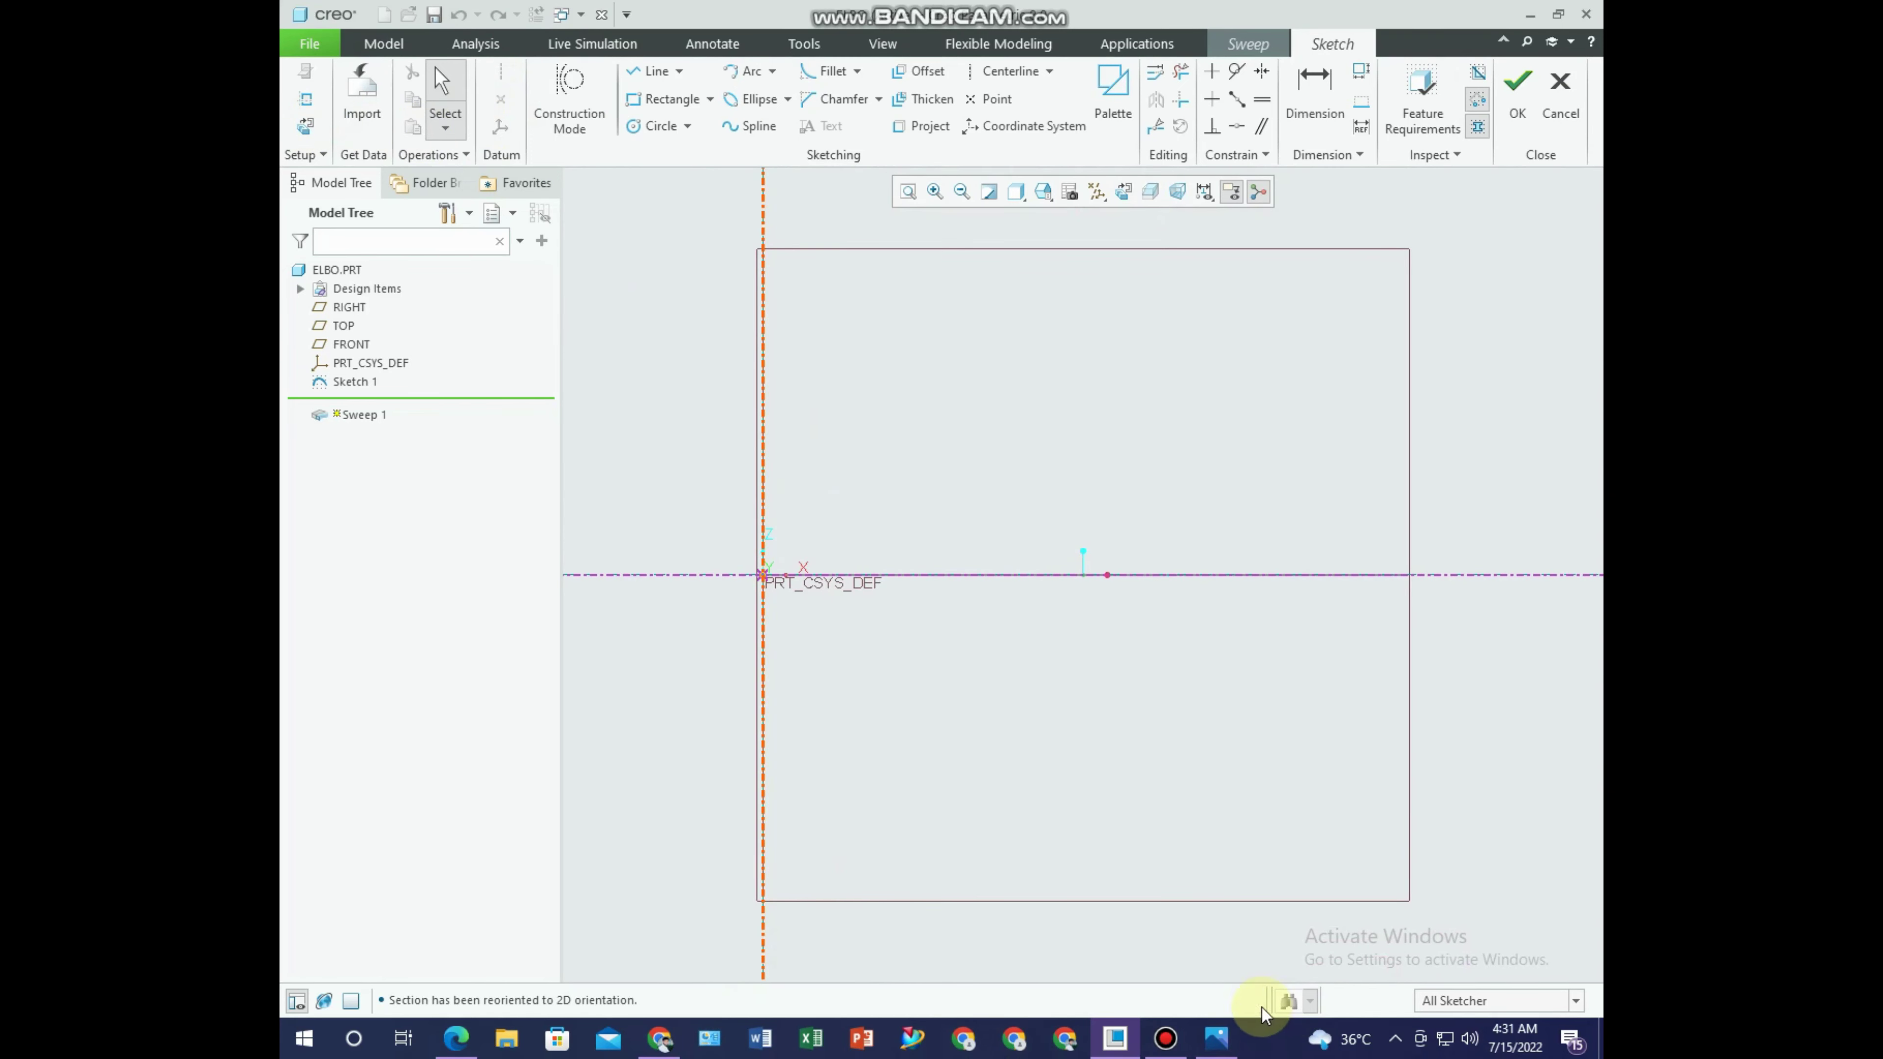
click(1215, 1039)
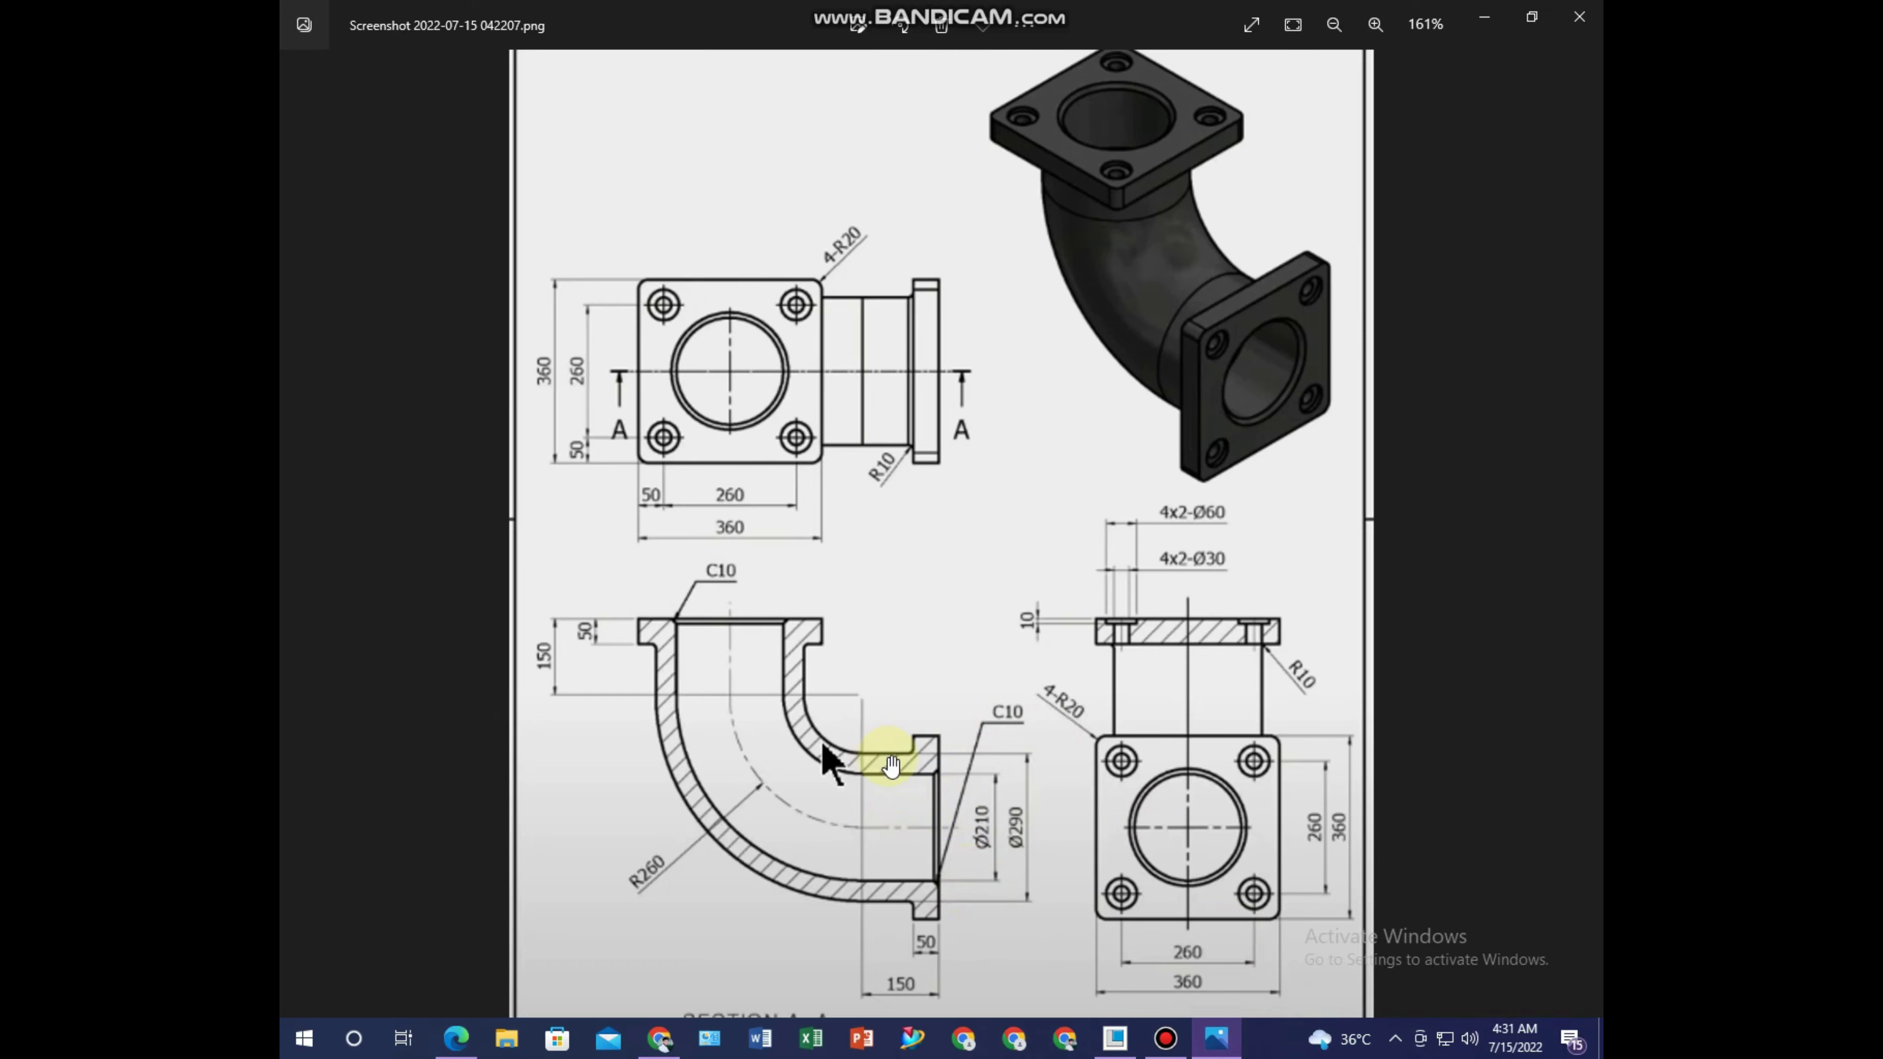
Zoom the drawing to read the Ø210 and Ø290 diameters, then return to Creo.
scroll(891, 768, up, 3)
scroll(886, 765, up, 2)
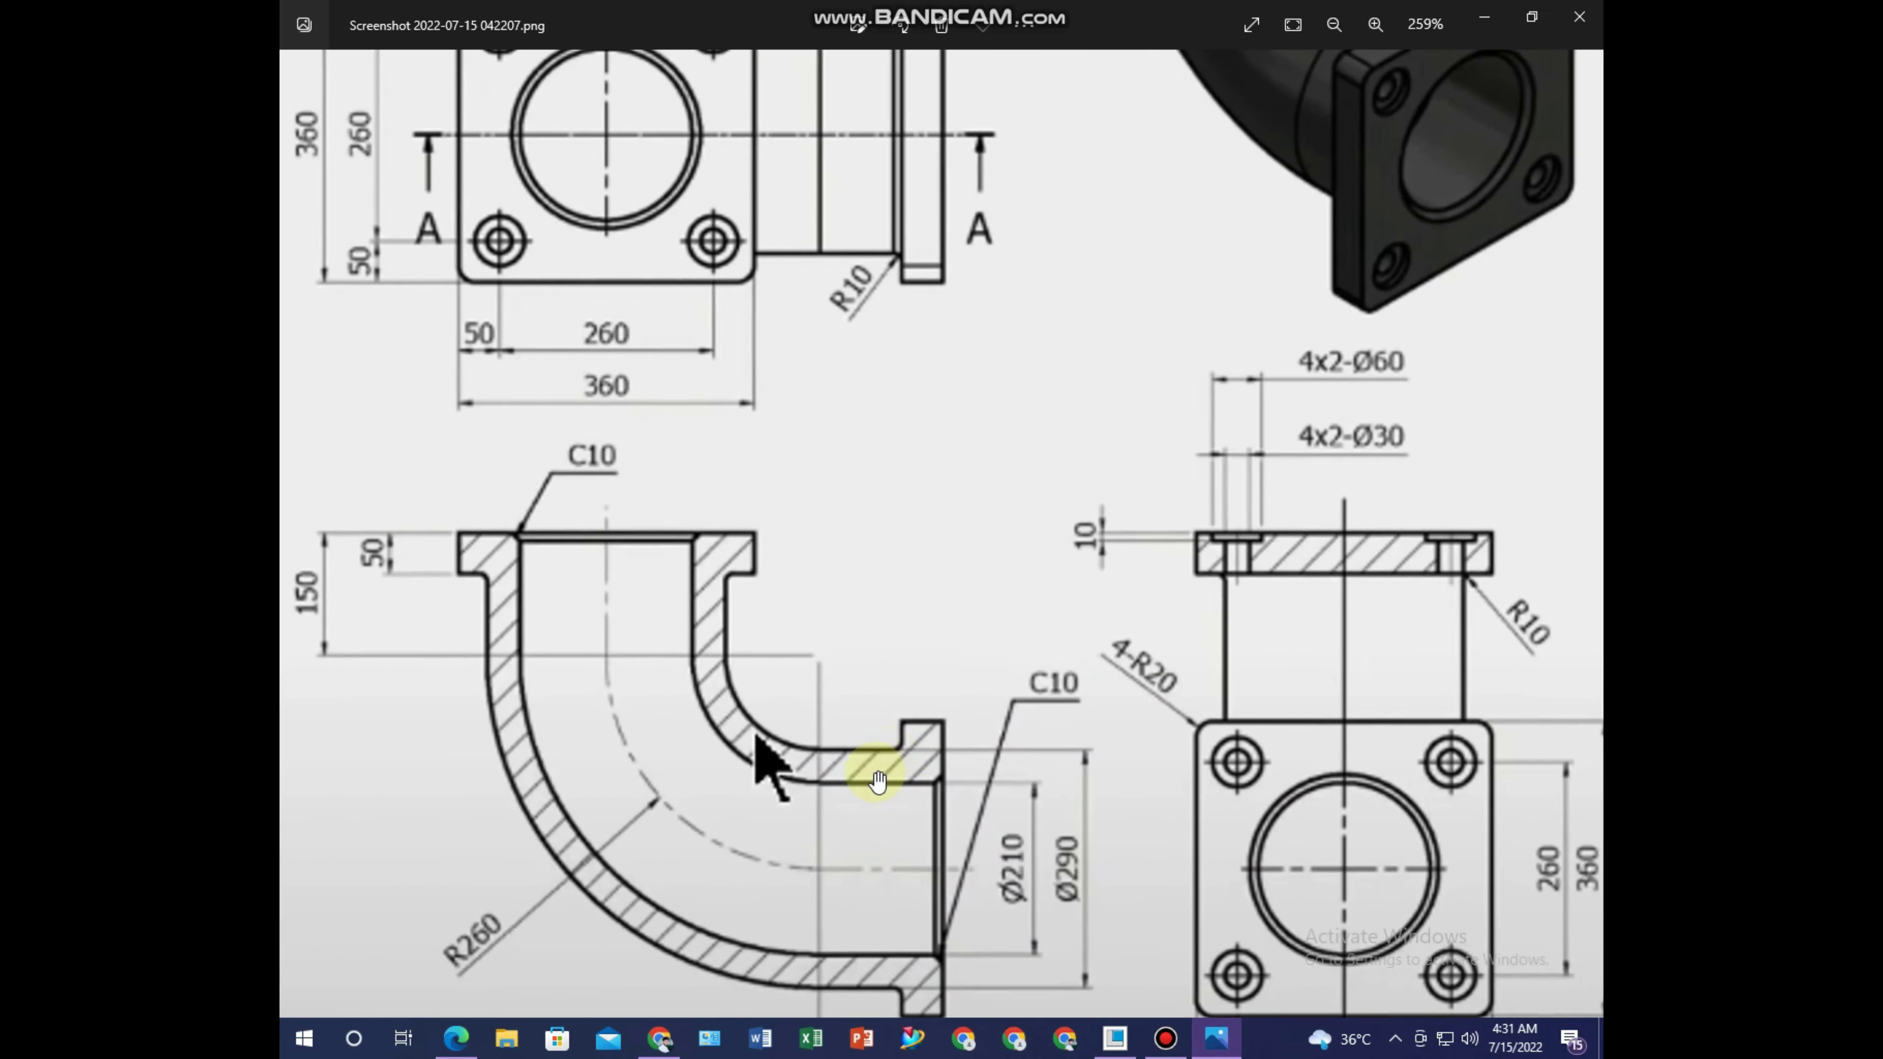
click(1115, 1039)
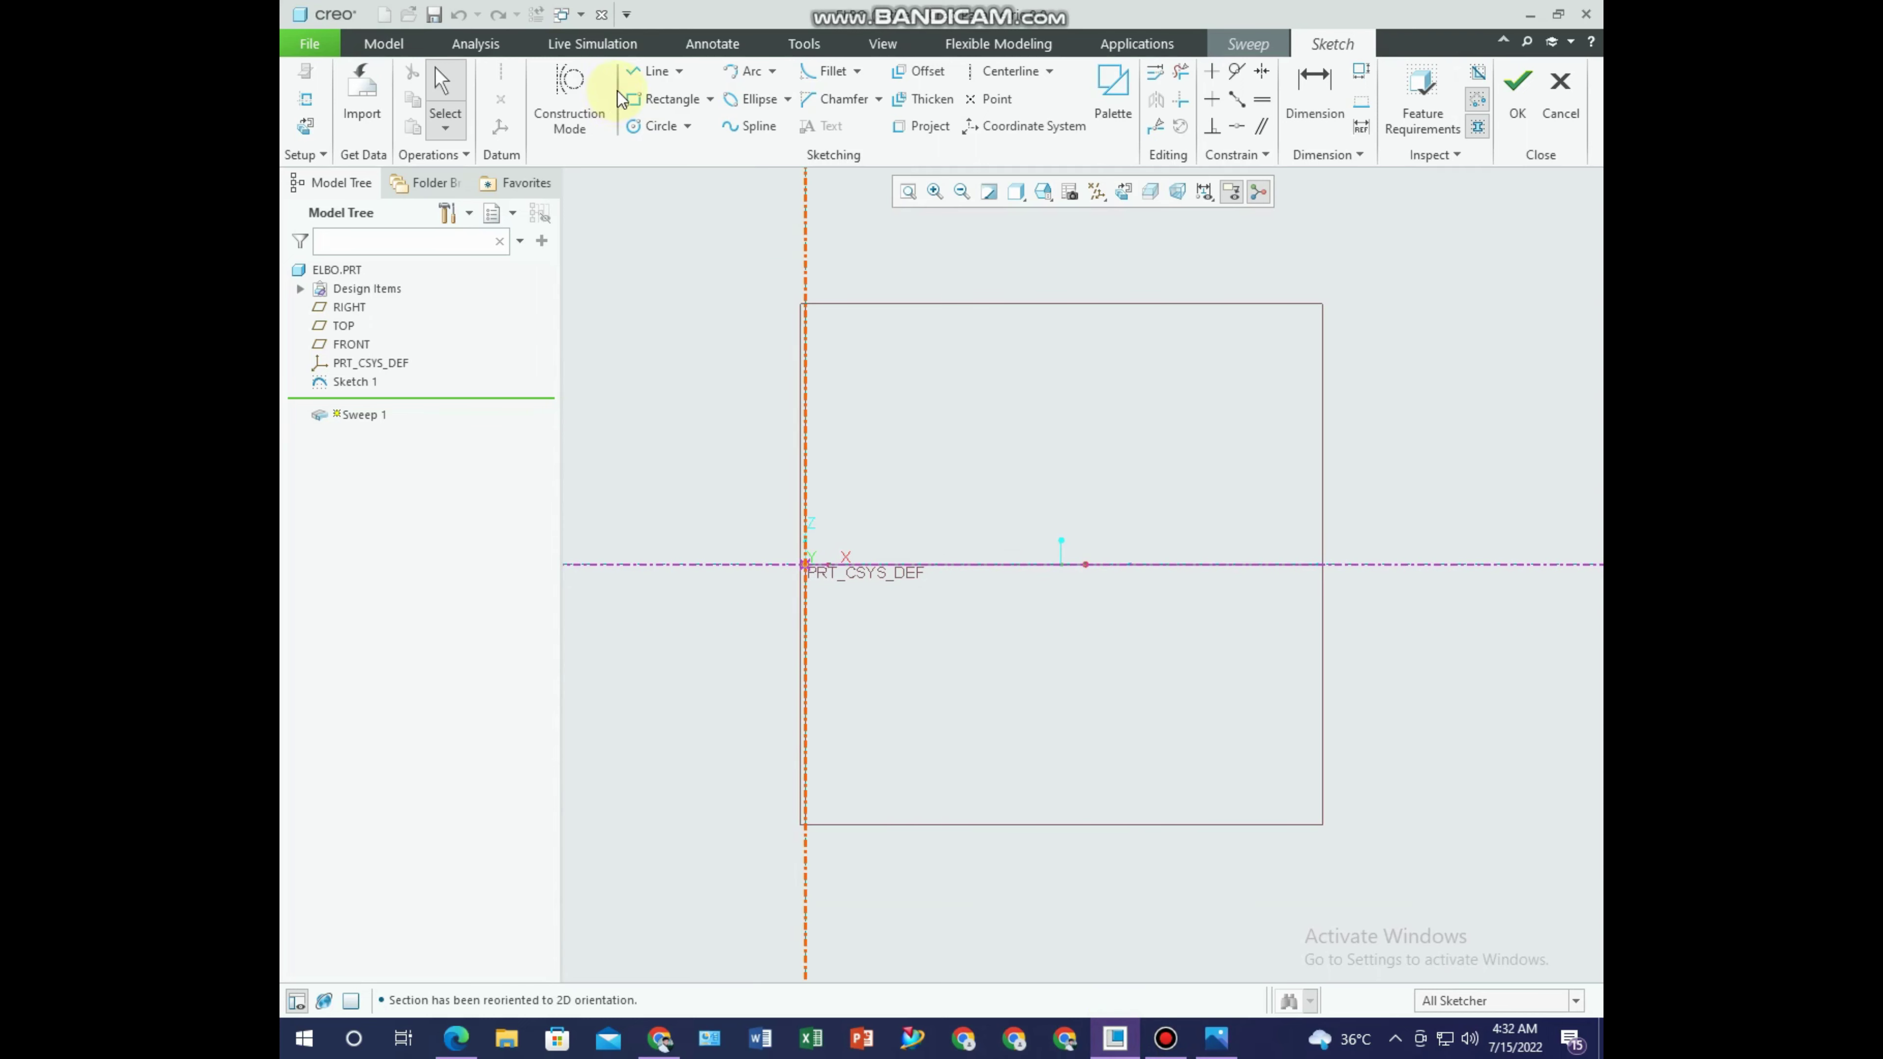
Sketch a Ø290 circle at the path origin as the sweep section and preview the elbow.
click(639, 123)
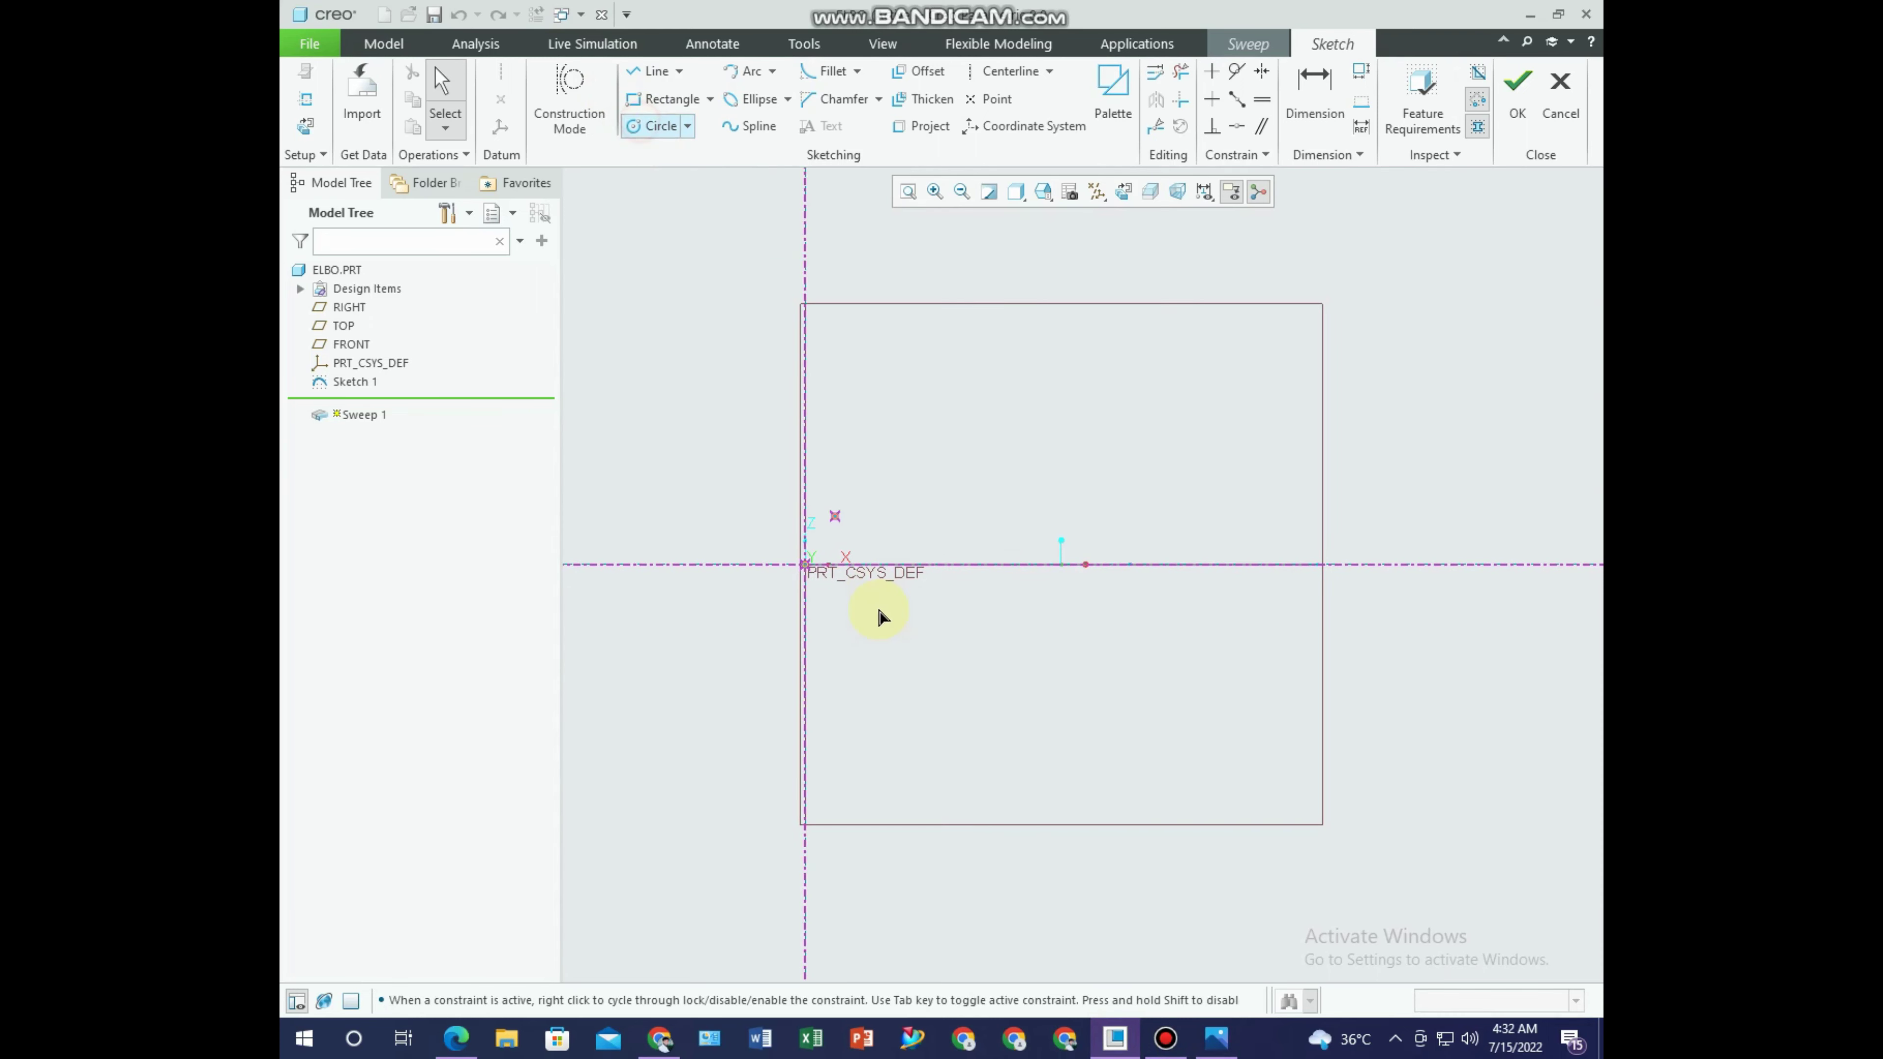
click(805, 566)
click(887, 630)
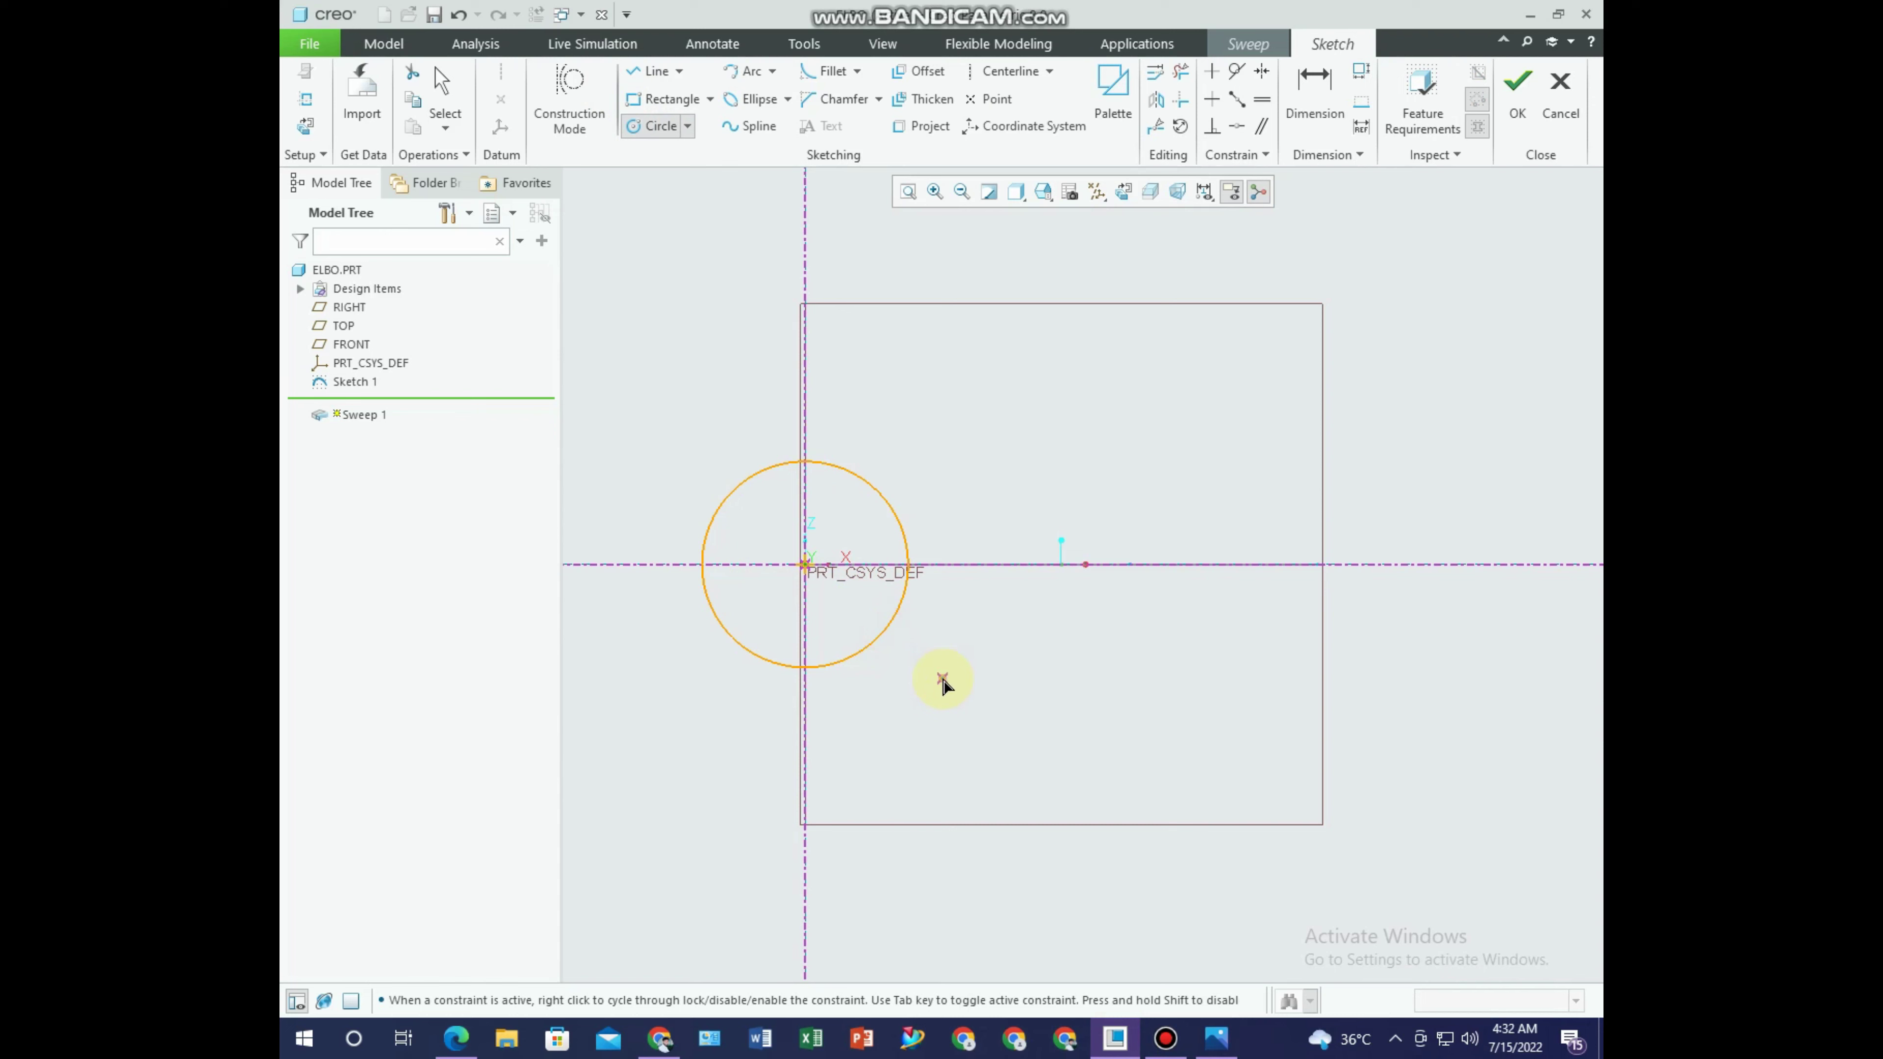
middle_click(943, 684)
click(875, 634)
double_click(659, 467)
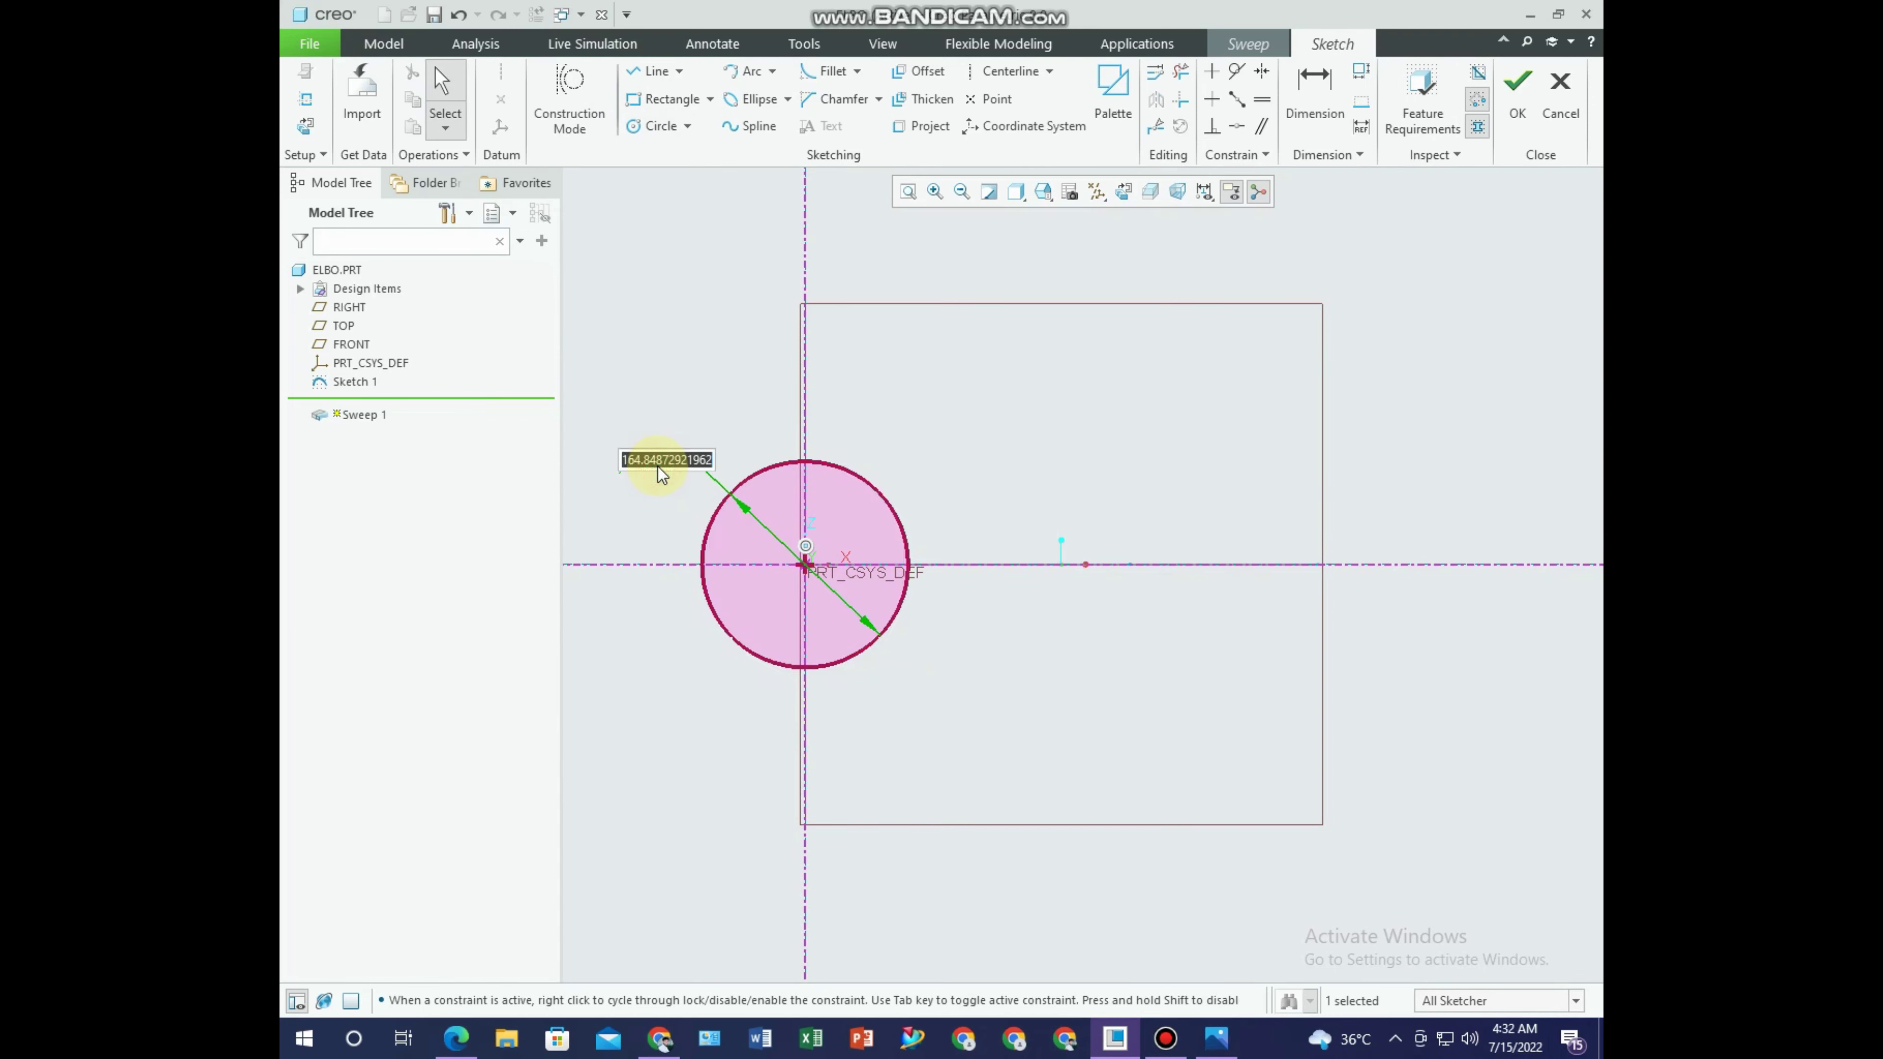
text(290)
key(Return)
click(1517, 104)
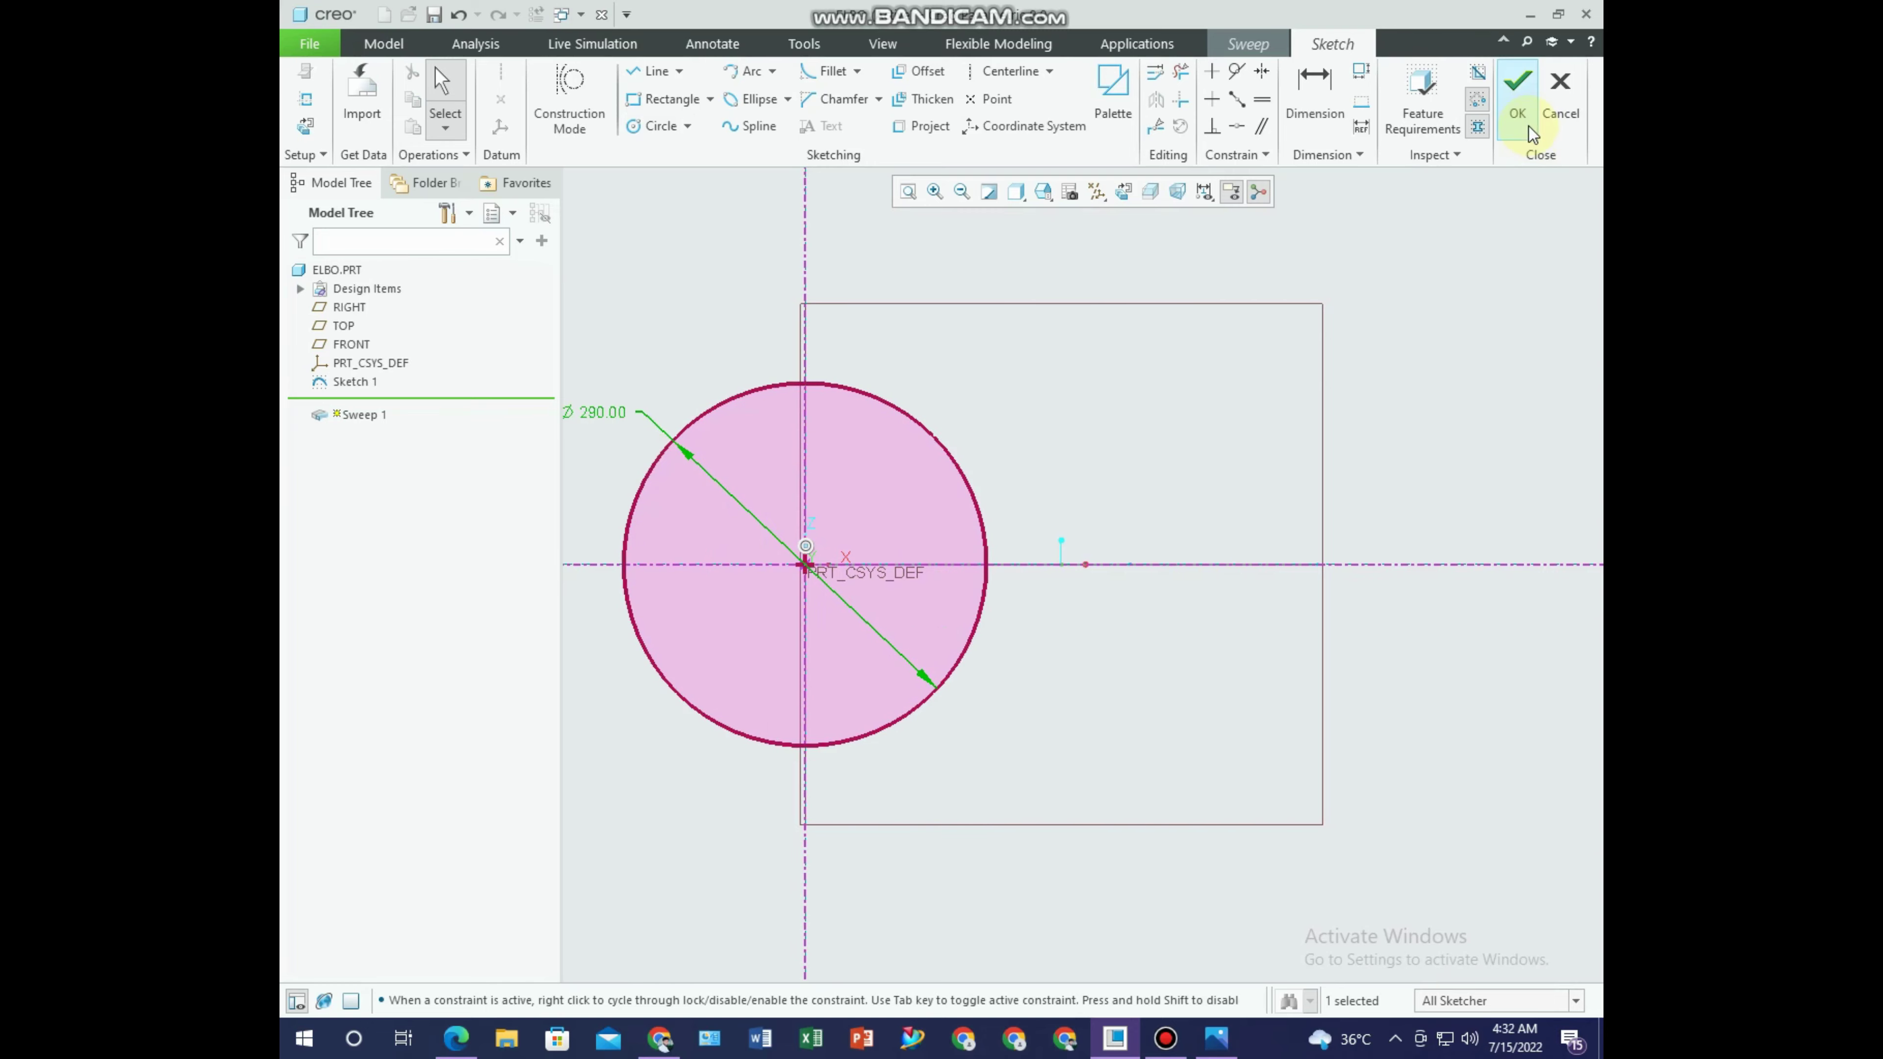
mouse_move(1189, 600)
middle_down()
mouse_move(1101, 340)
mouse_move(1091, 168)
middle_up()
Complete Sweep 1, orbit the elbow upright, and compare it with the drawing.
click(1125, 97)
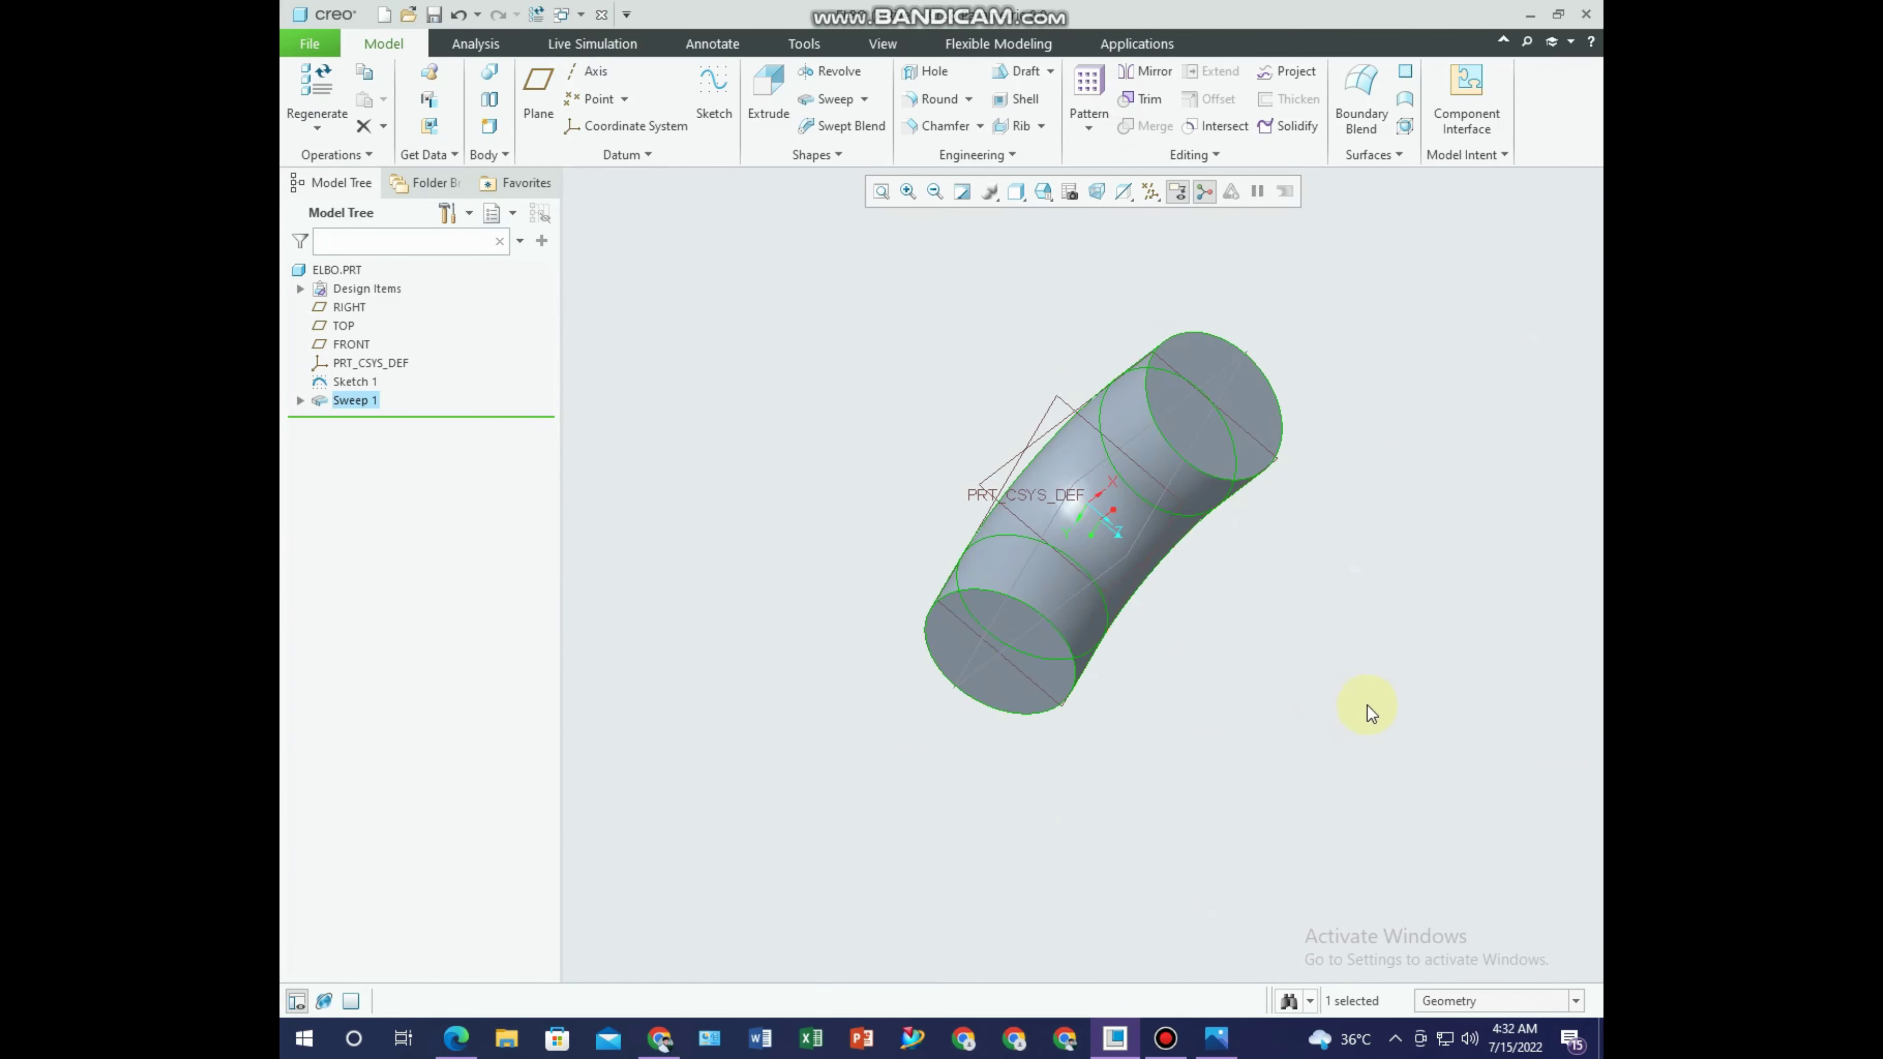
middle_drag(1318, 690, 898, 782)
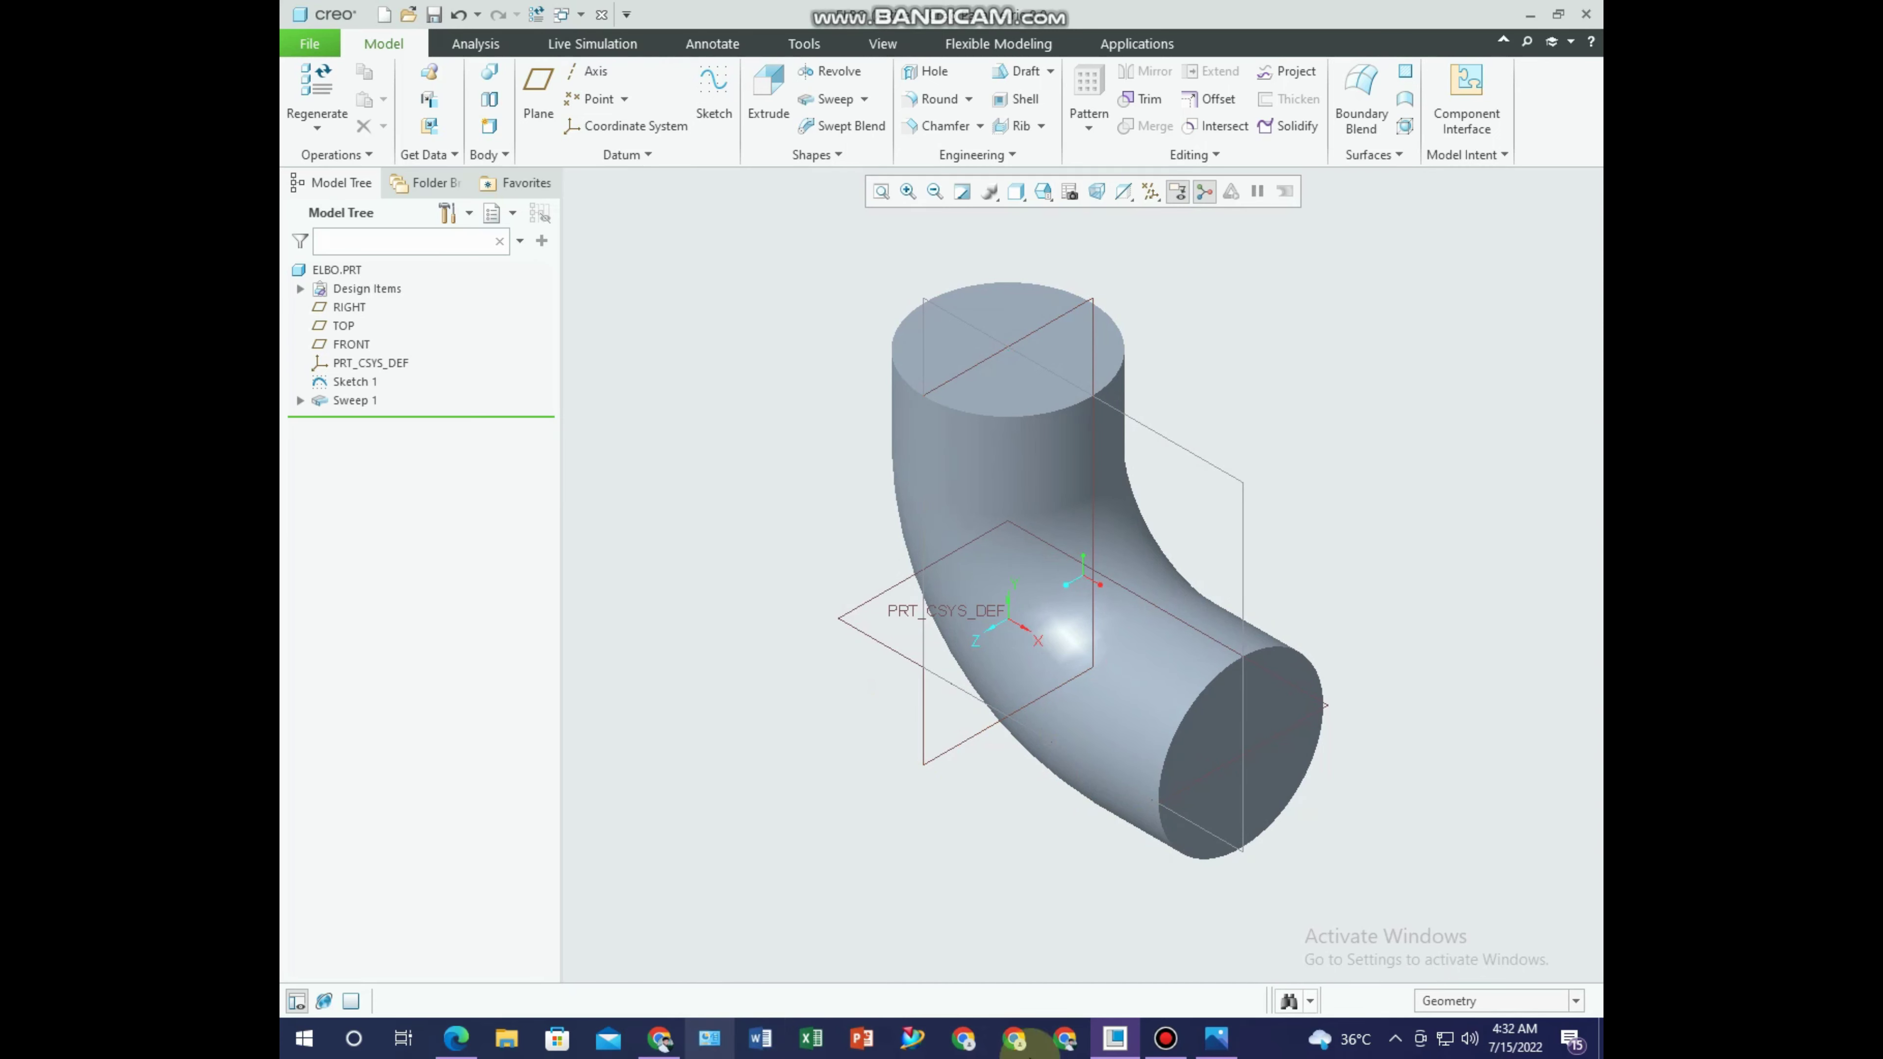
click(1212, 1046)
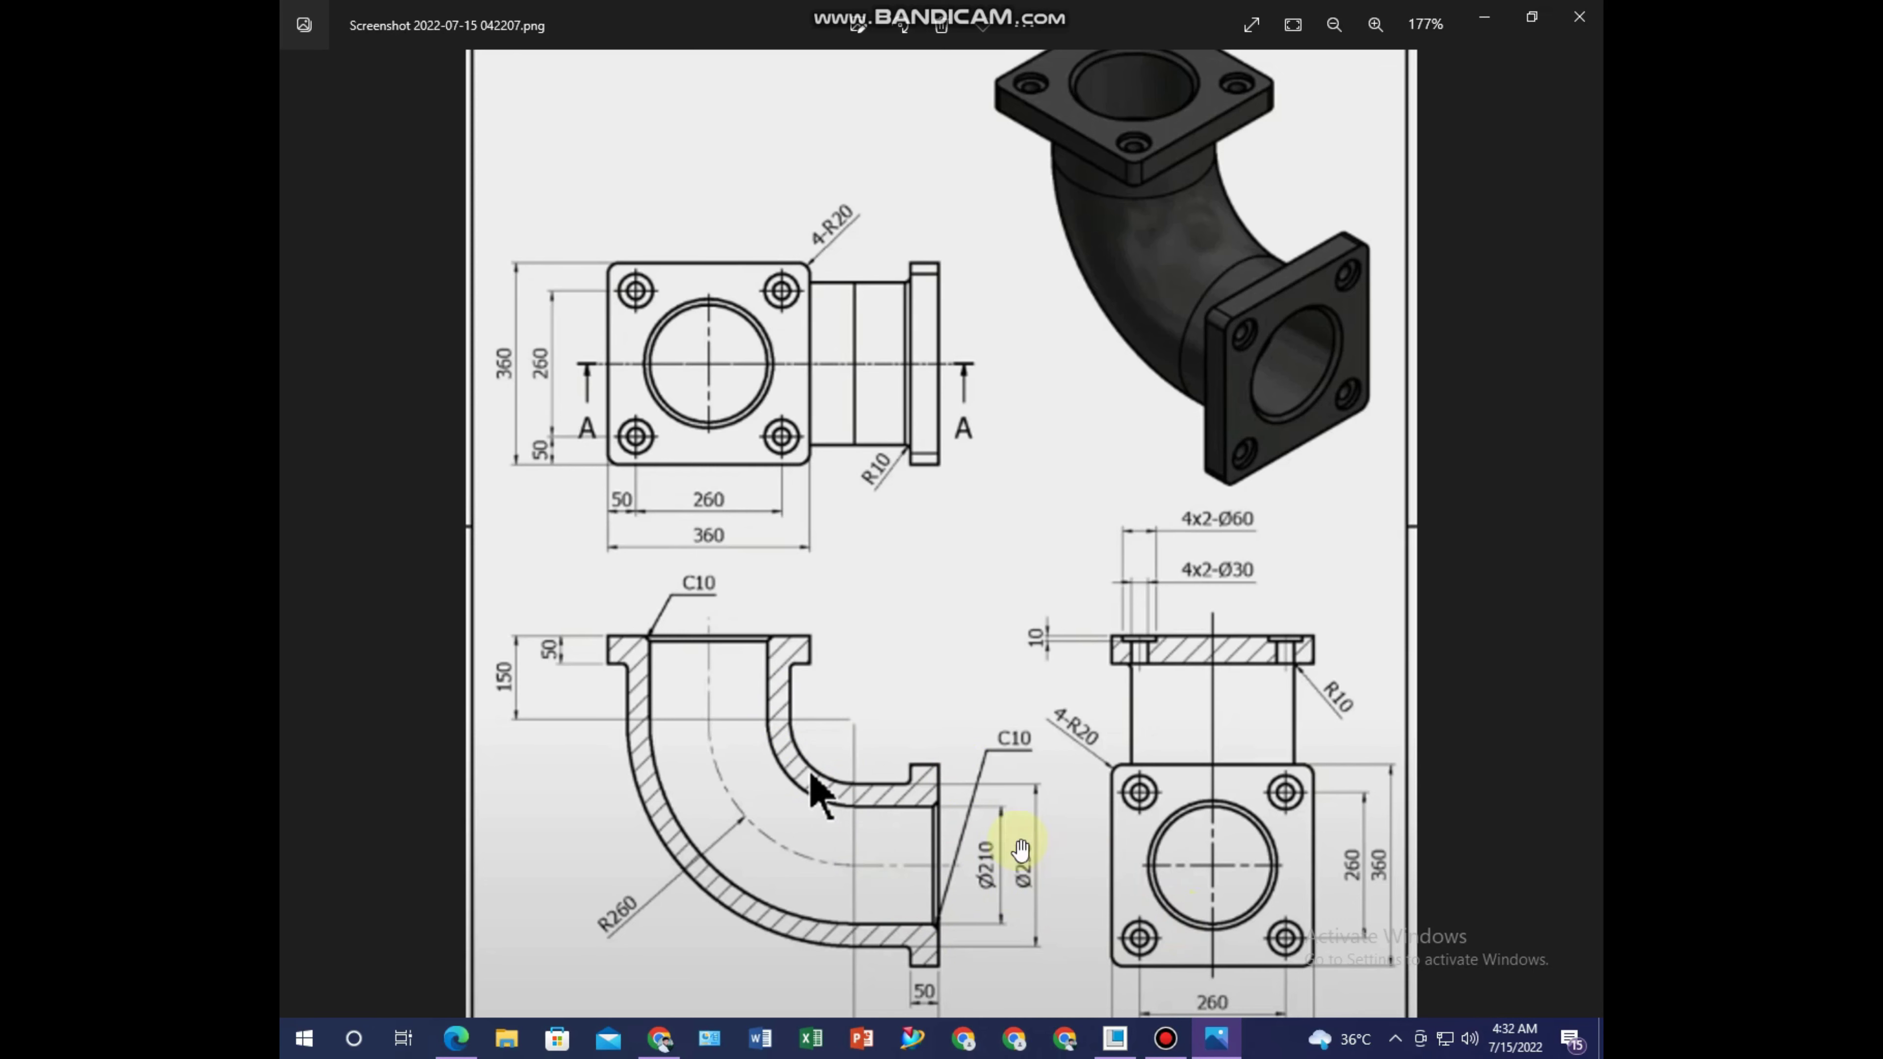
click(1111, 1039)
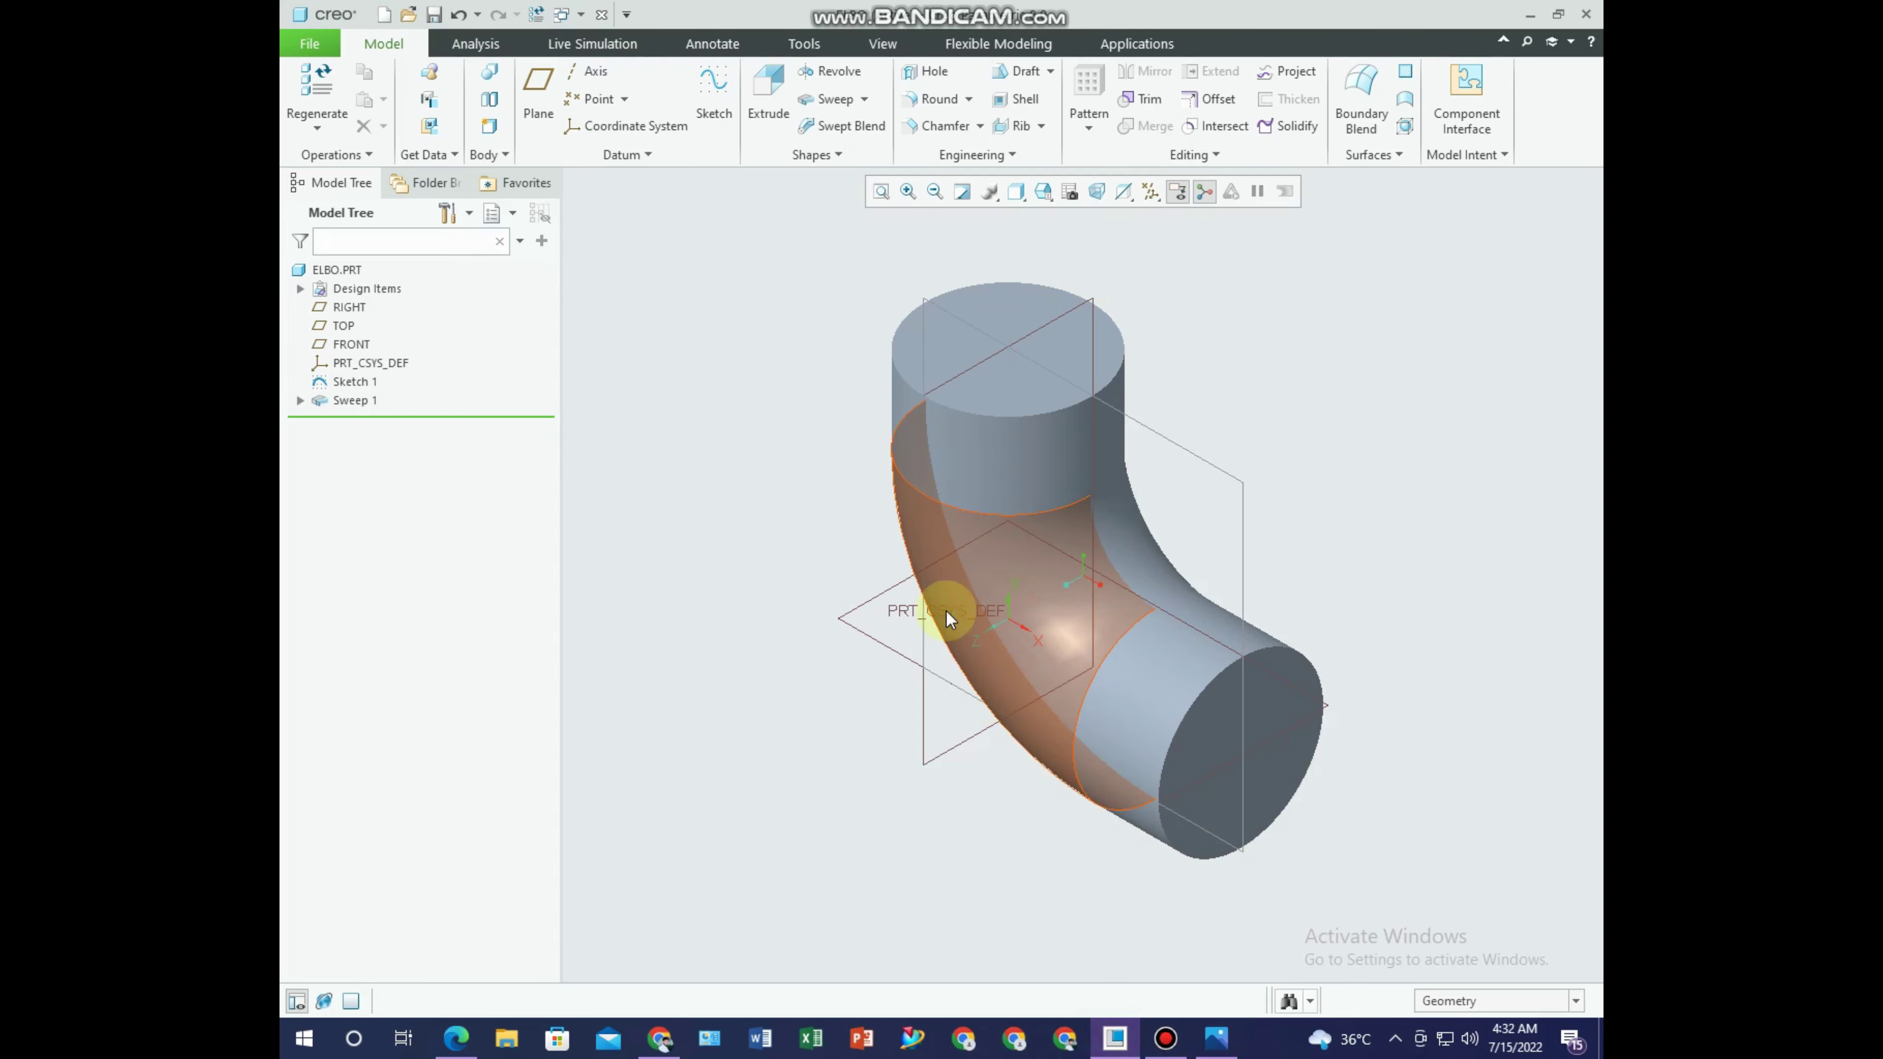
Start a shell removing the elbow's top end face, trying trial wall thicknesses.
click(1026, 104)
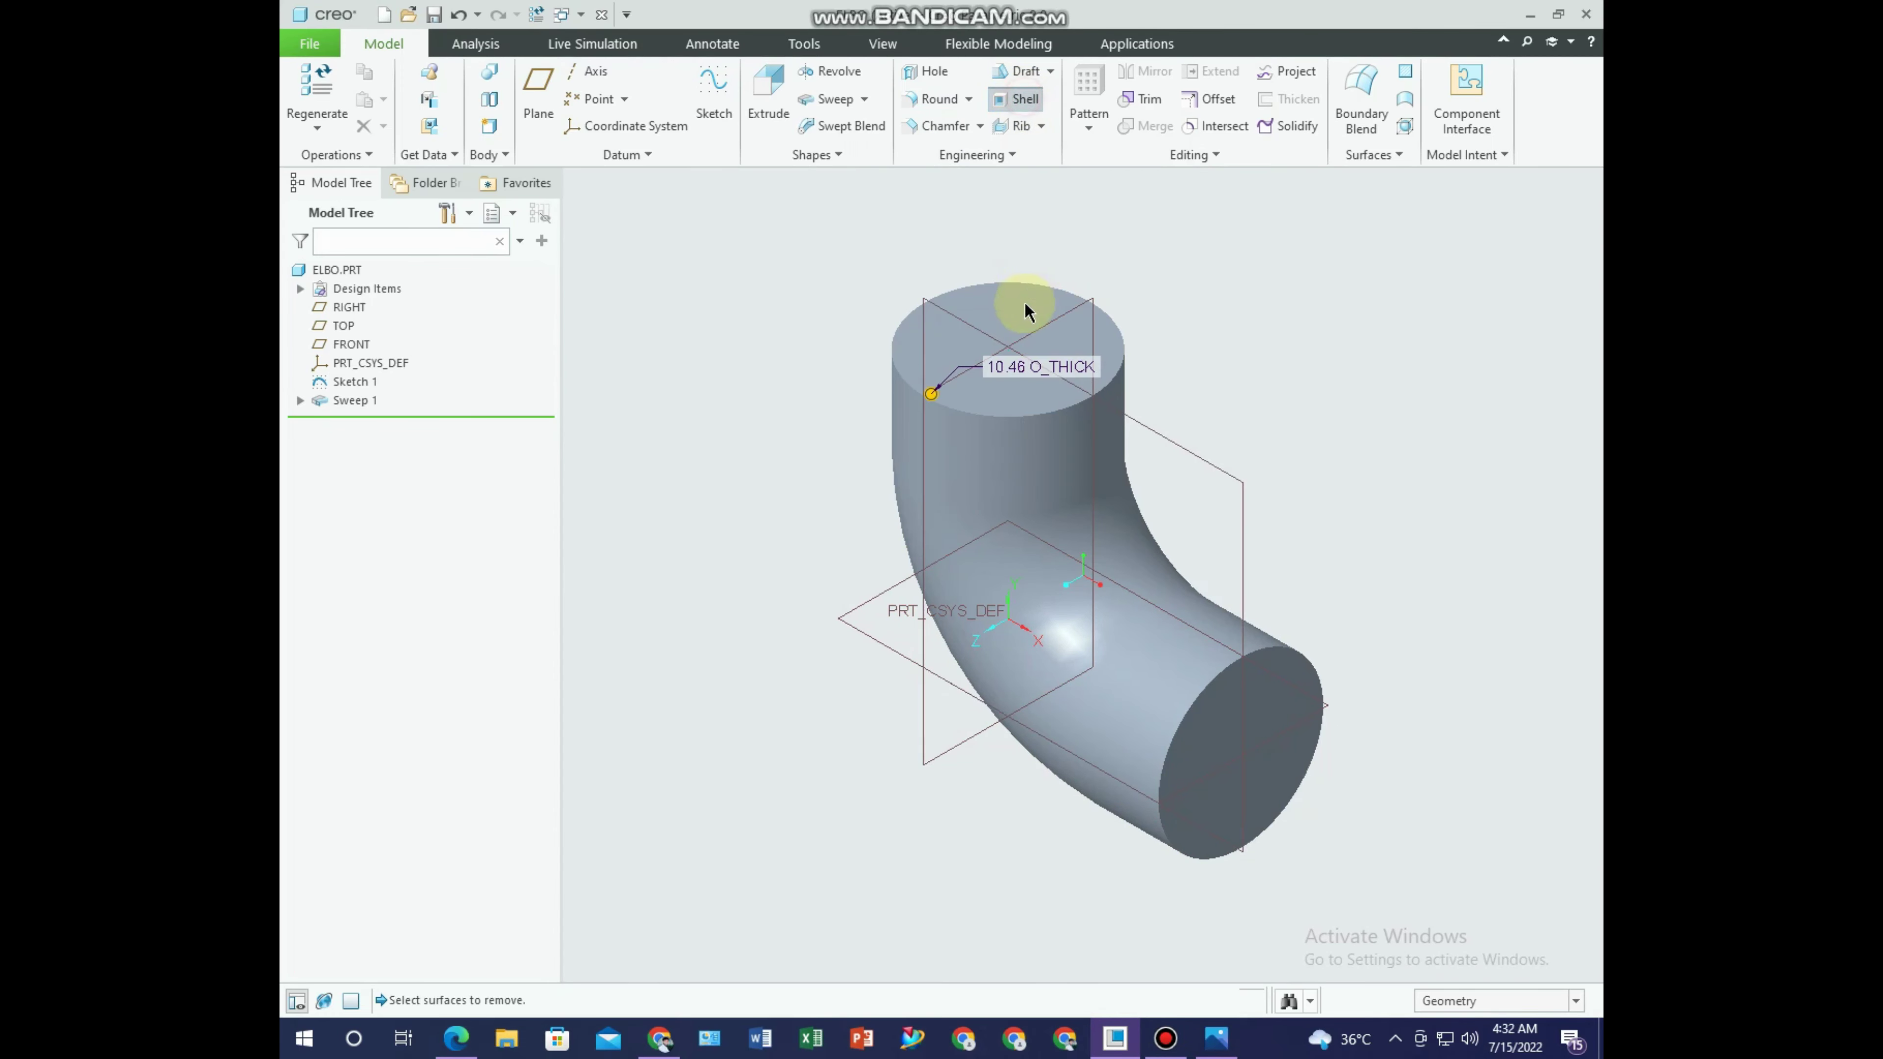
click(1011, 316)
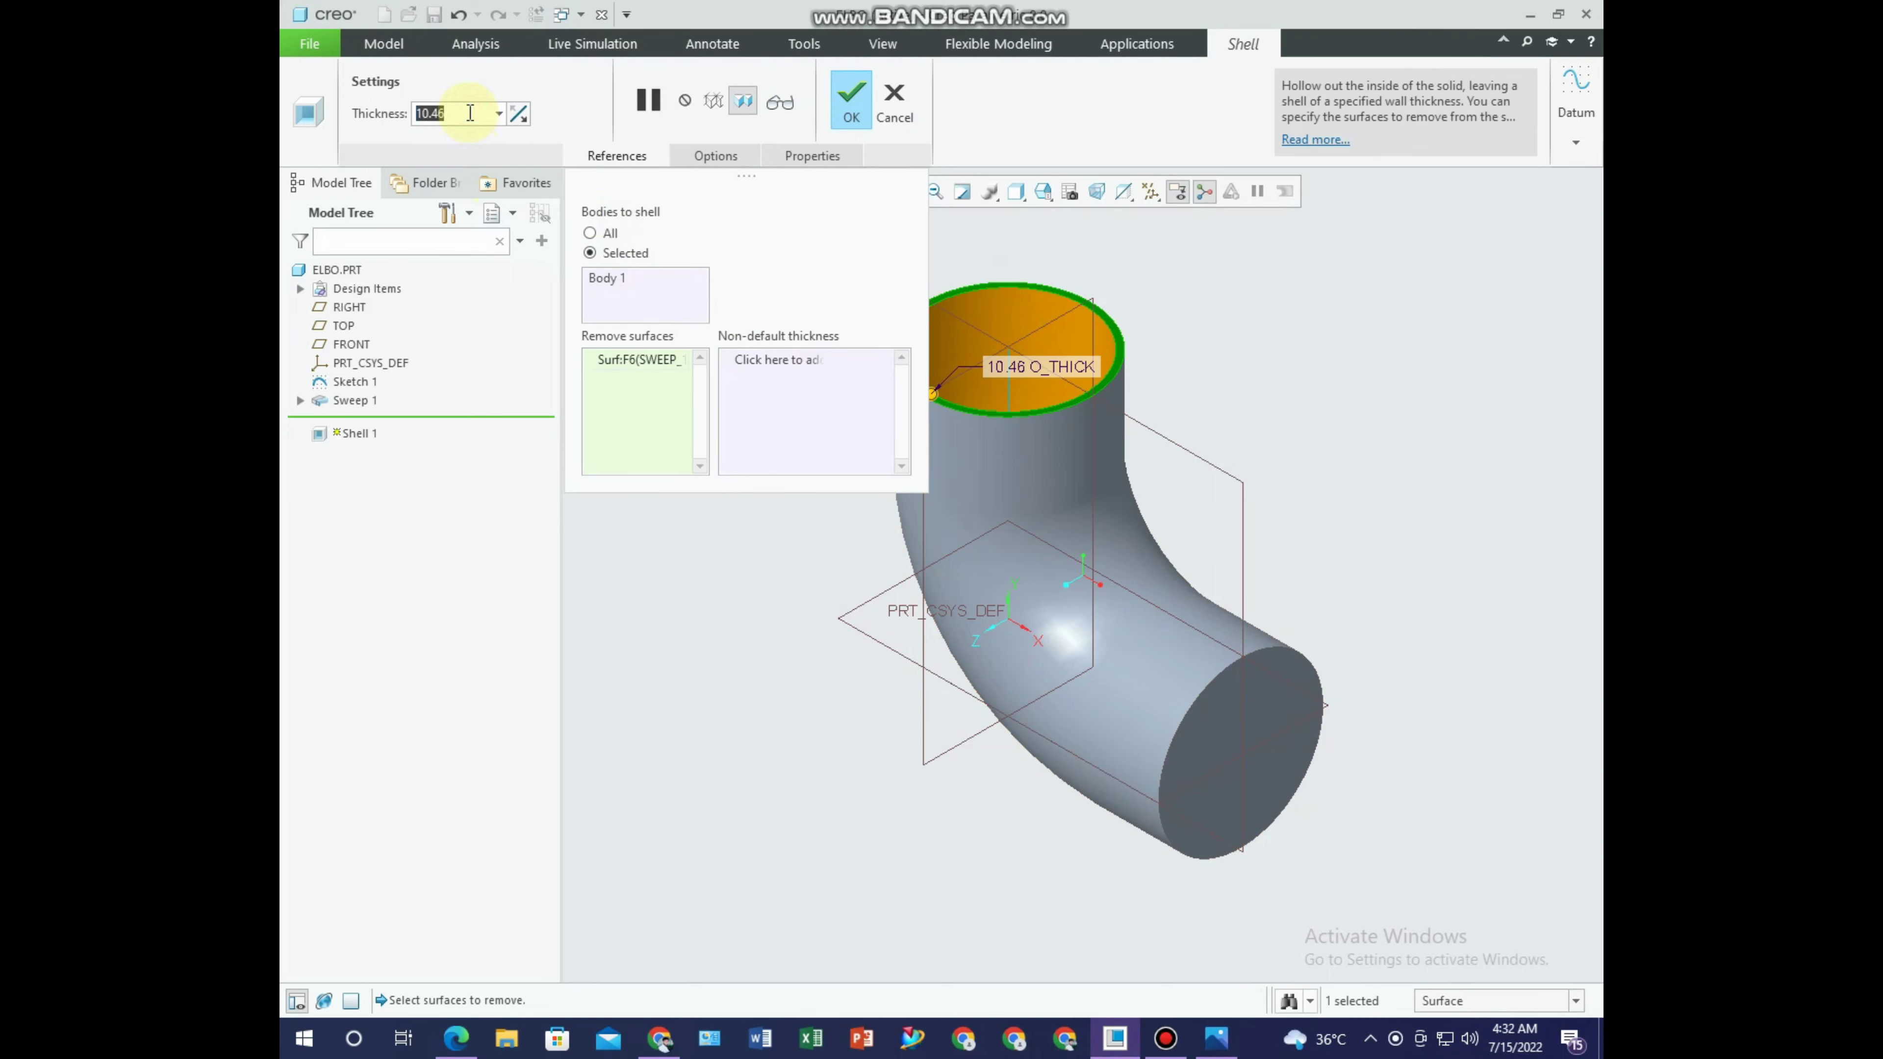
text(80)
key(Return)
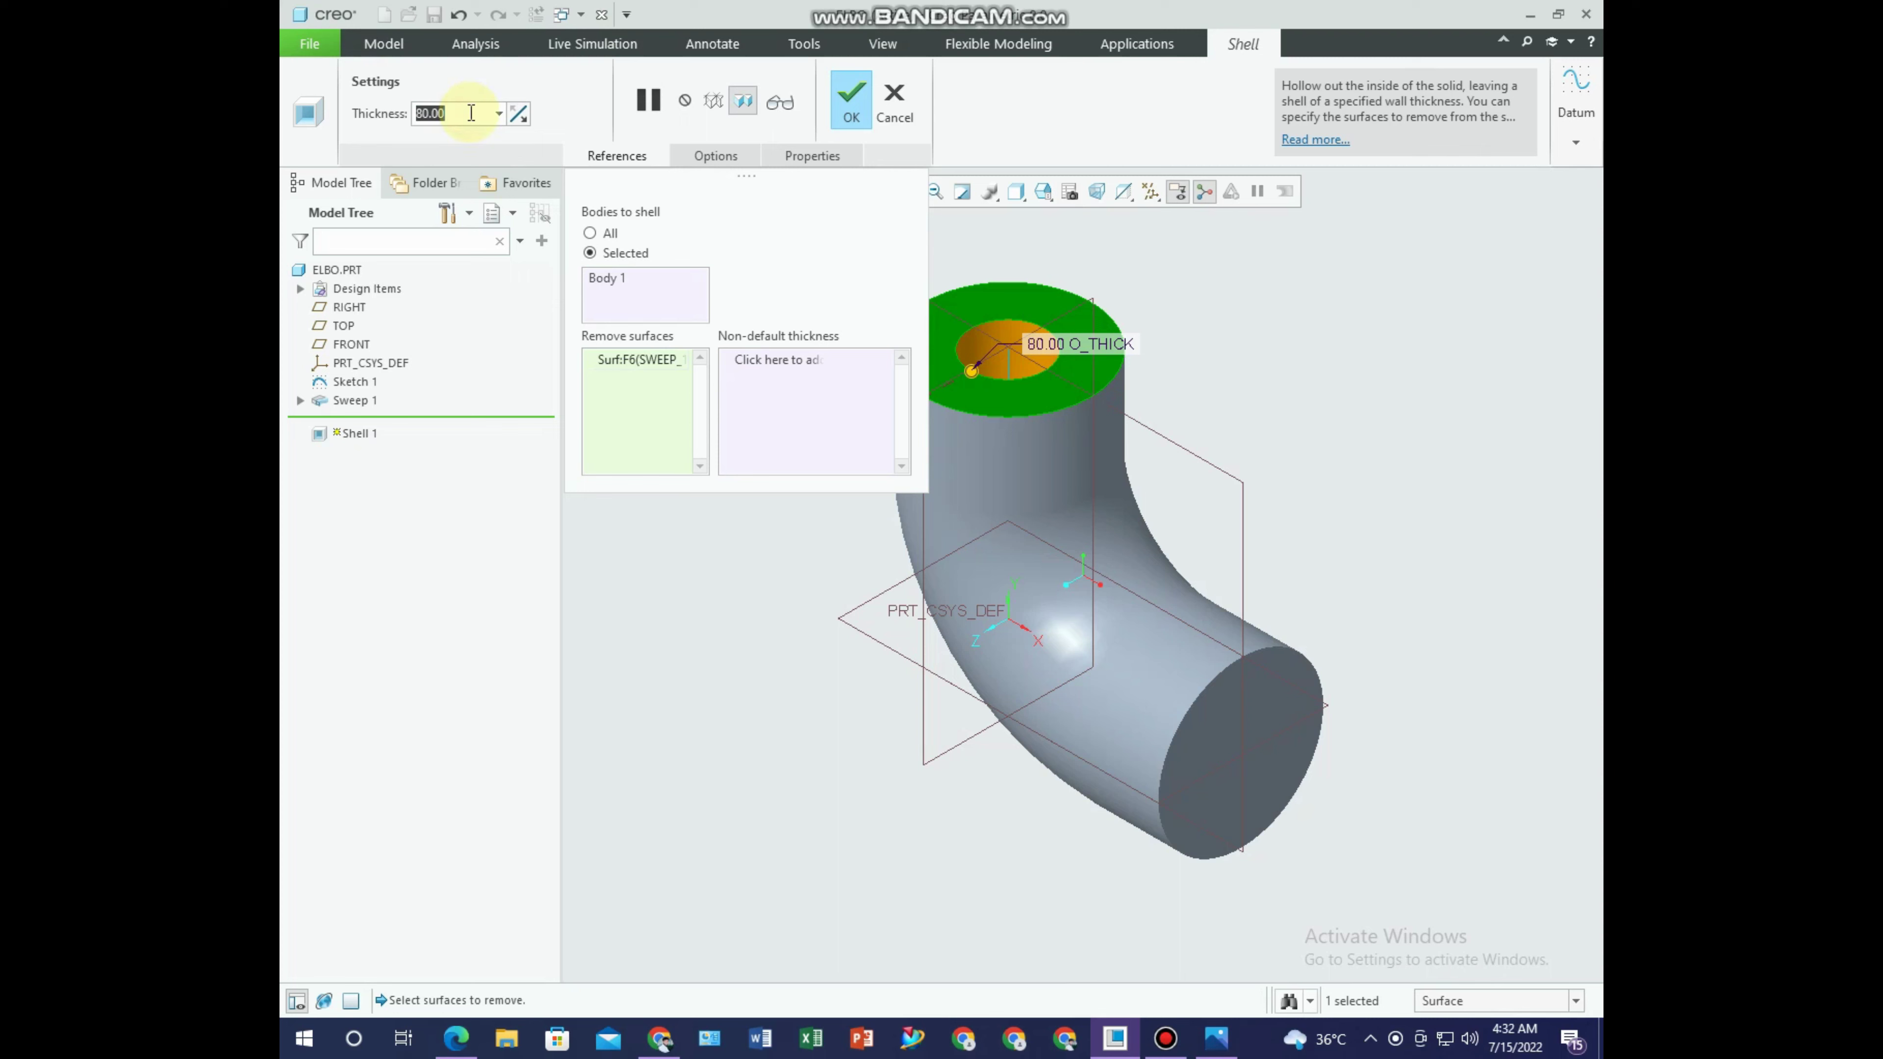
text(21)
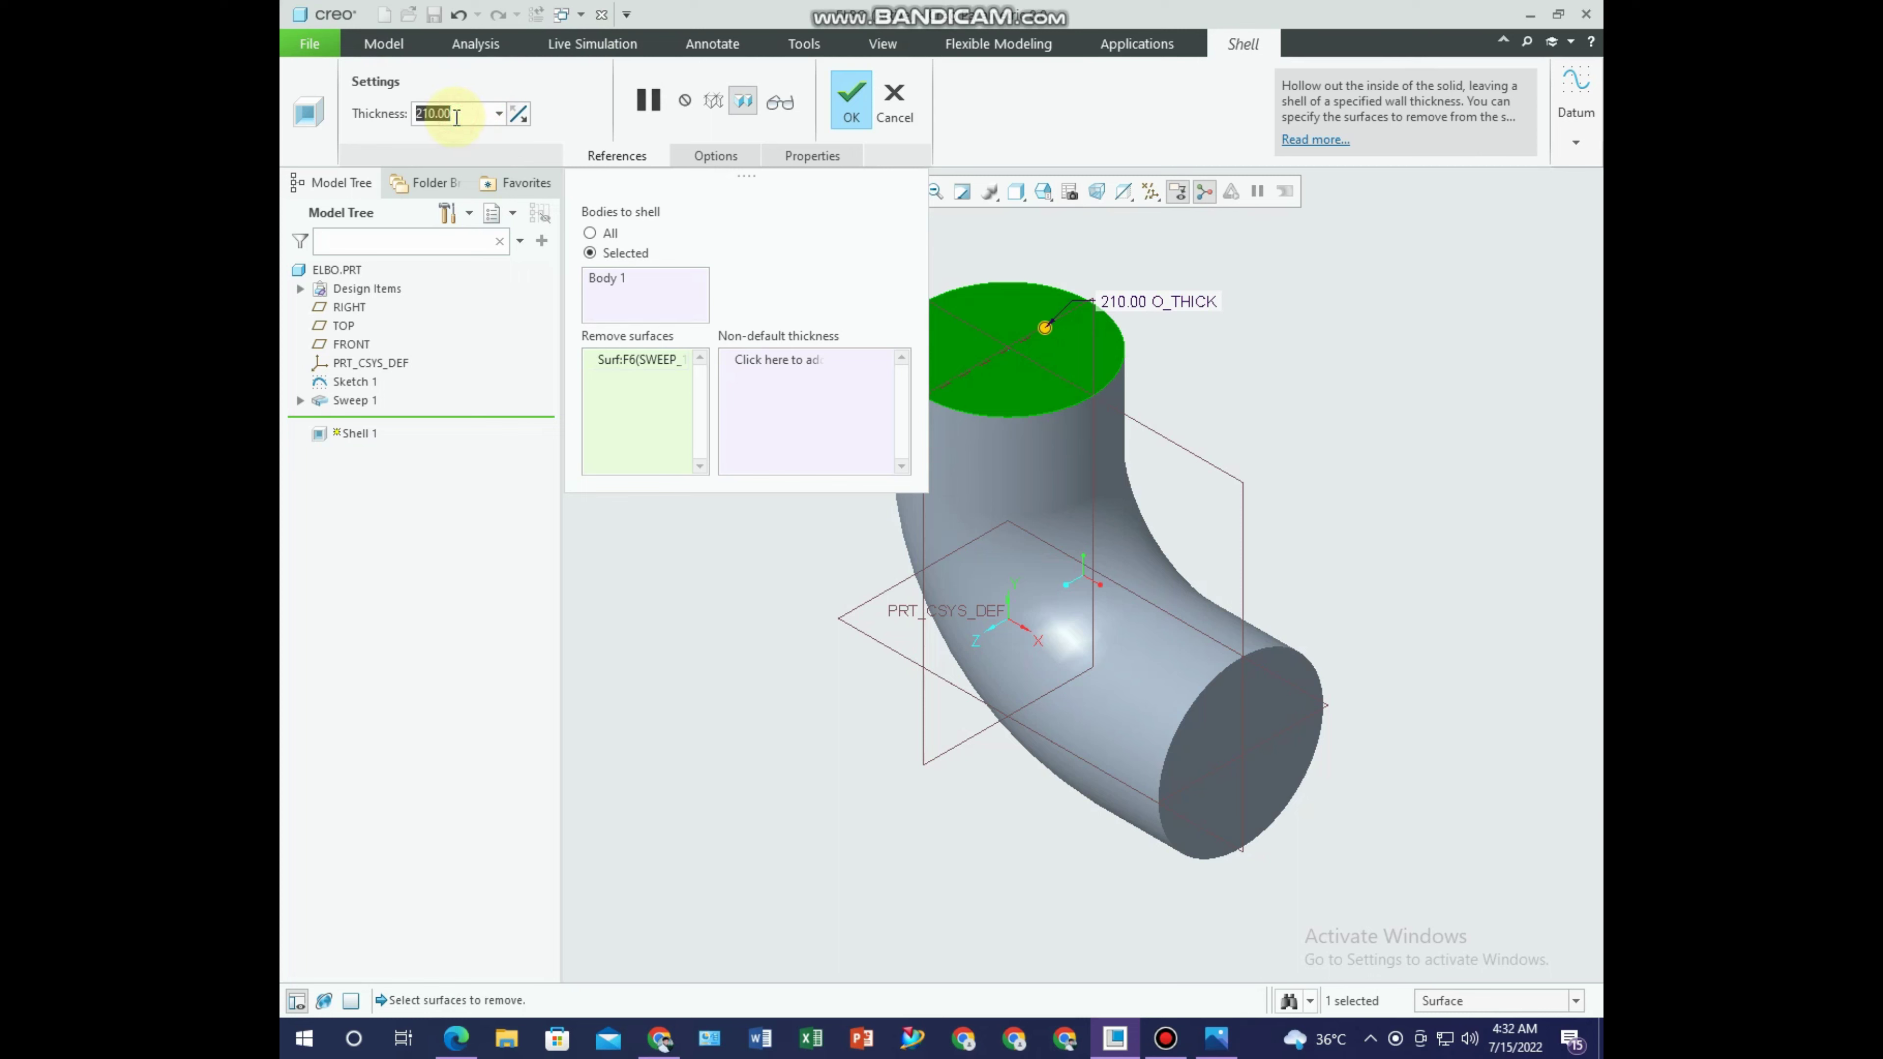
key(Home)
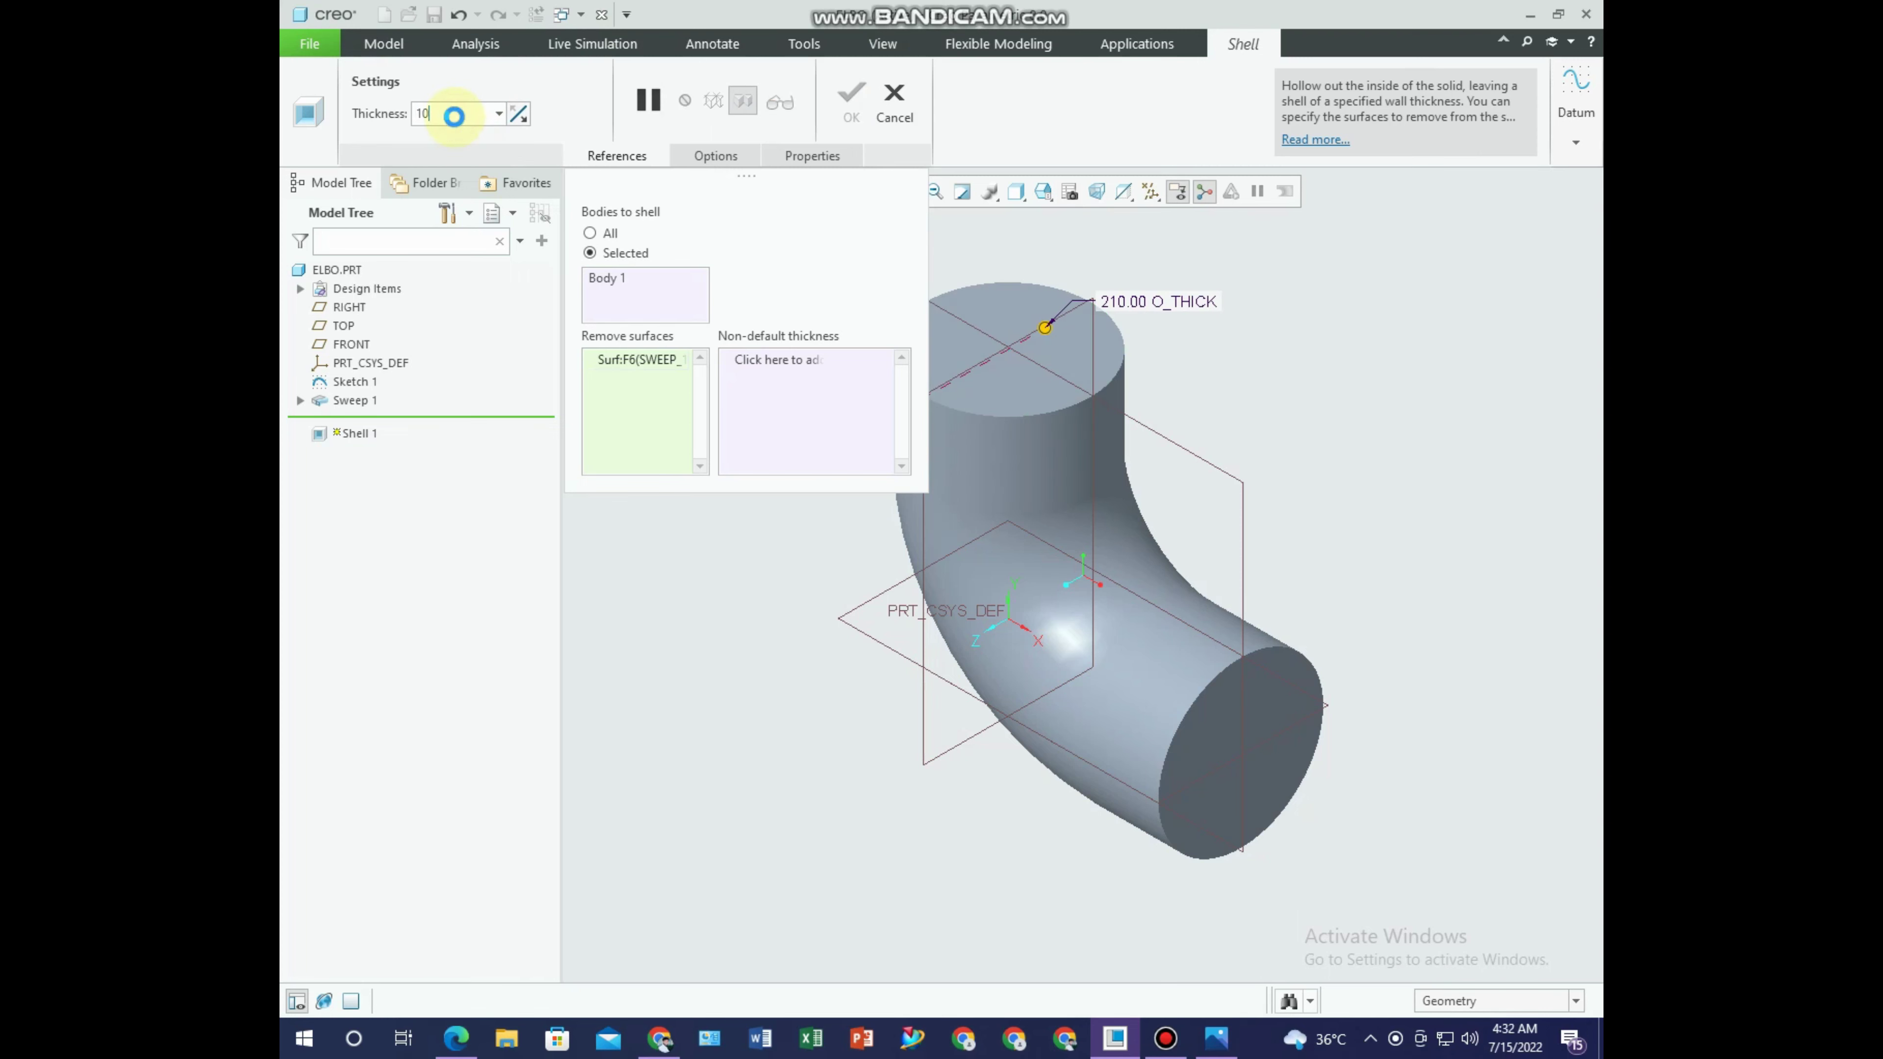
key(Delete)
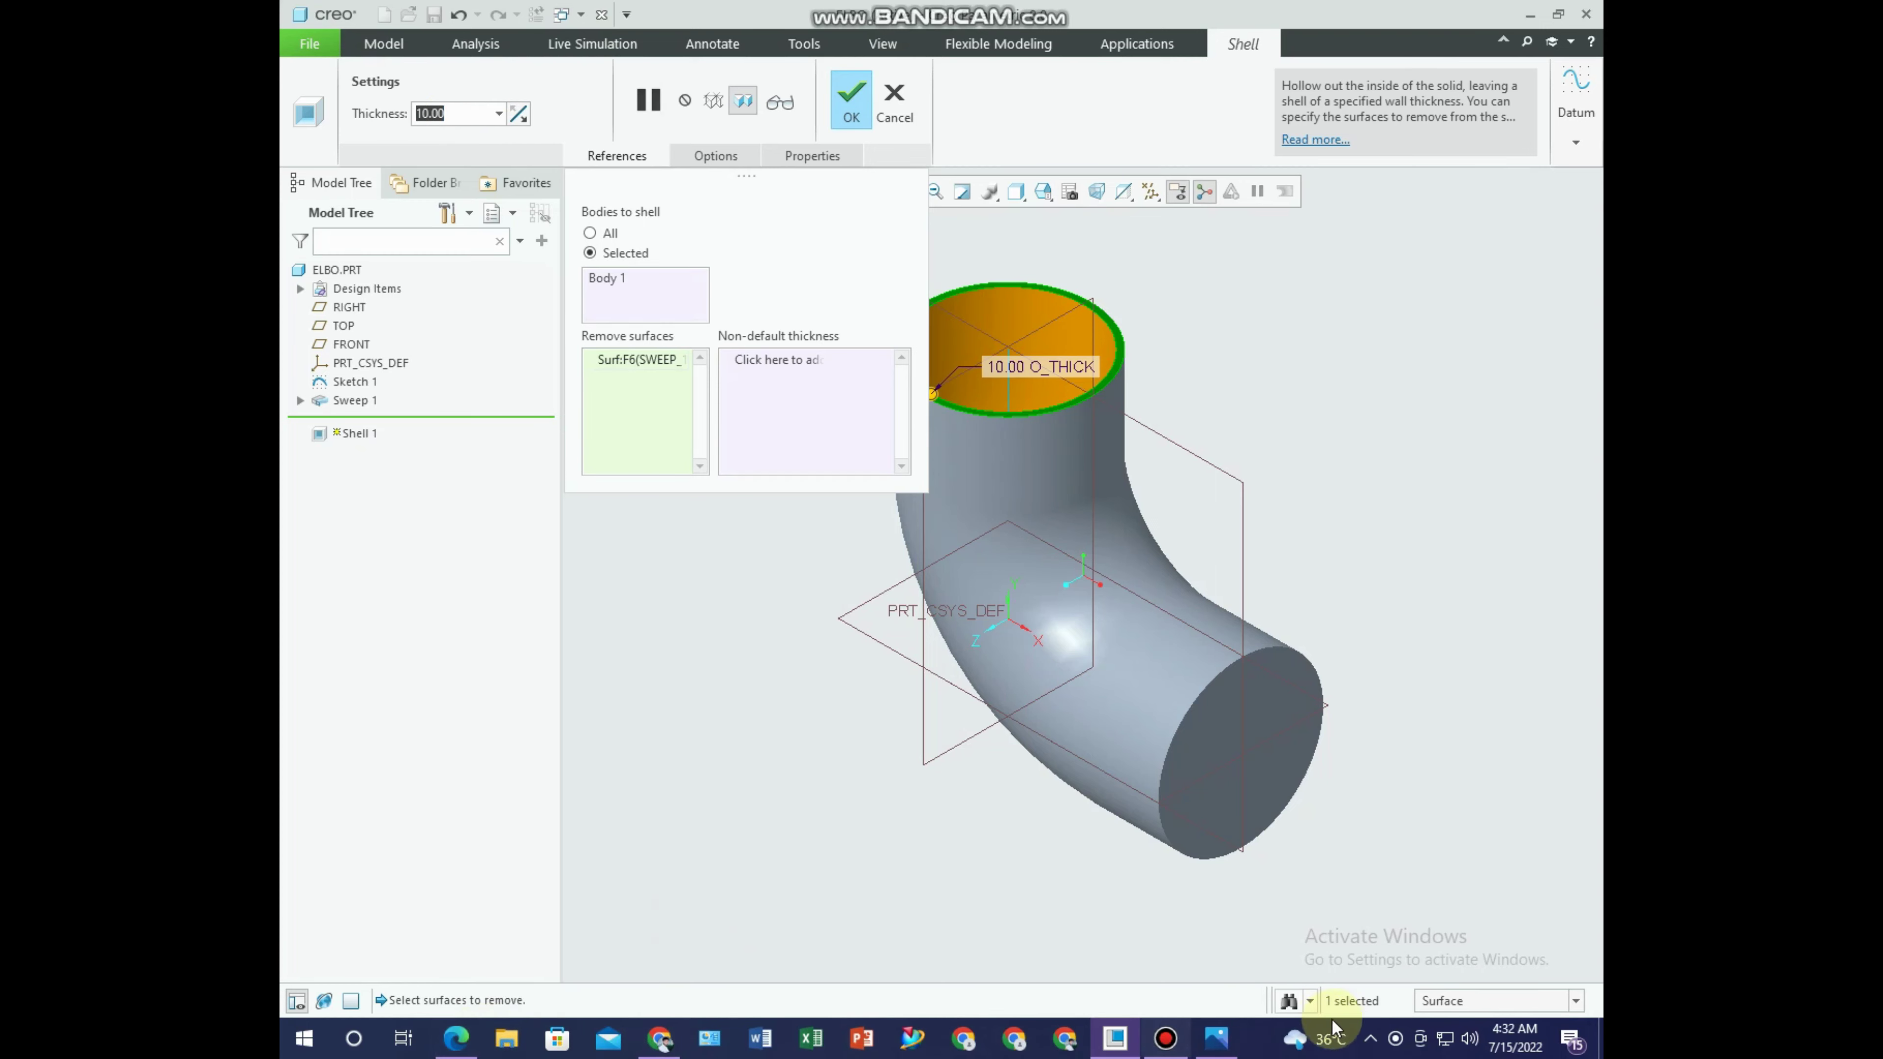
click(1216, 1037)
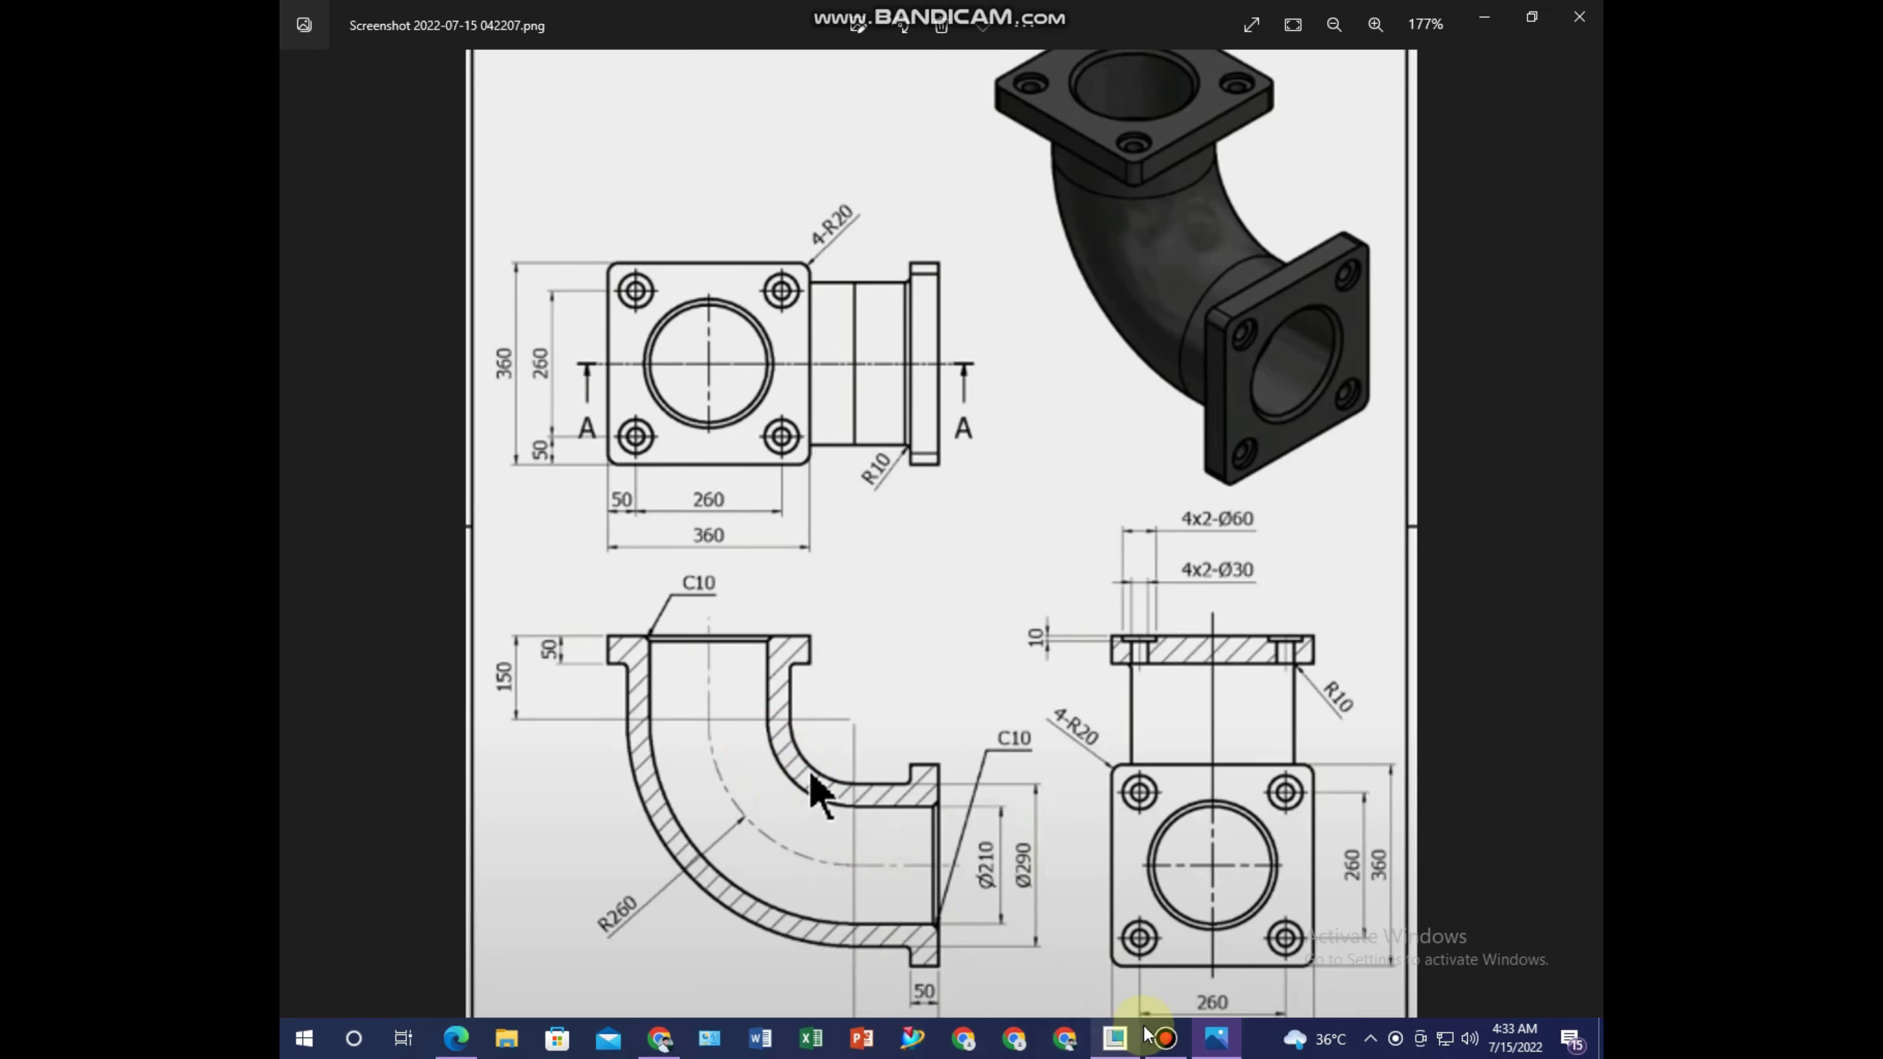
click(1213, 1038)
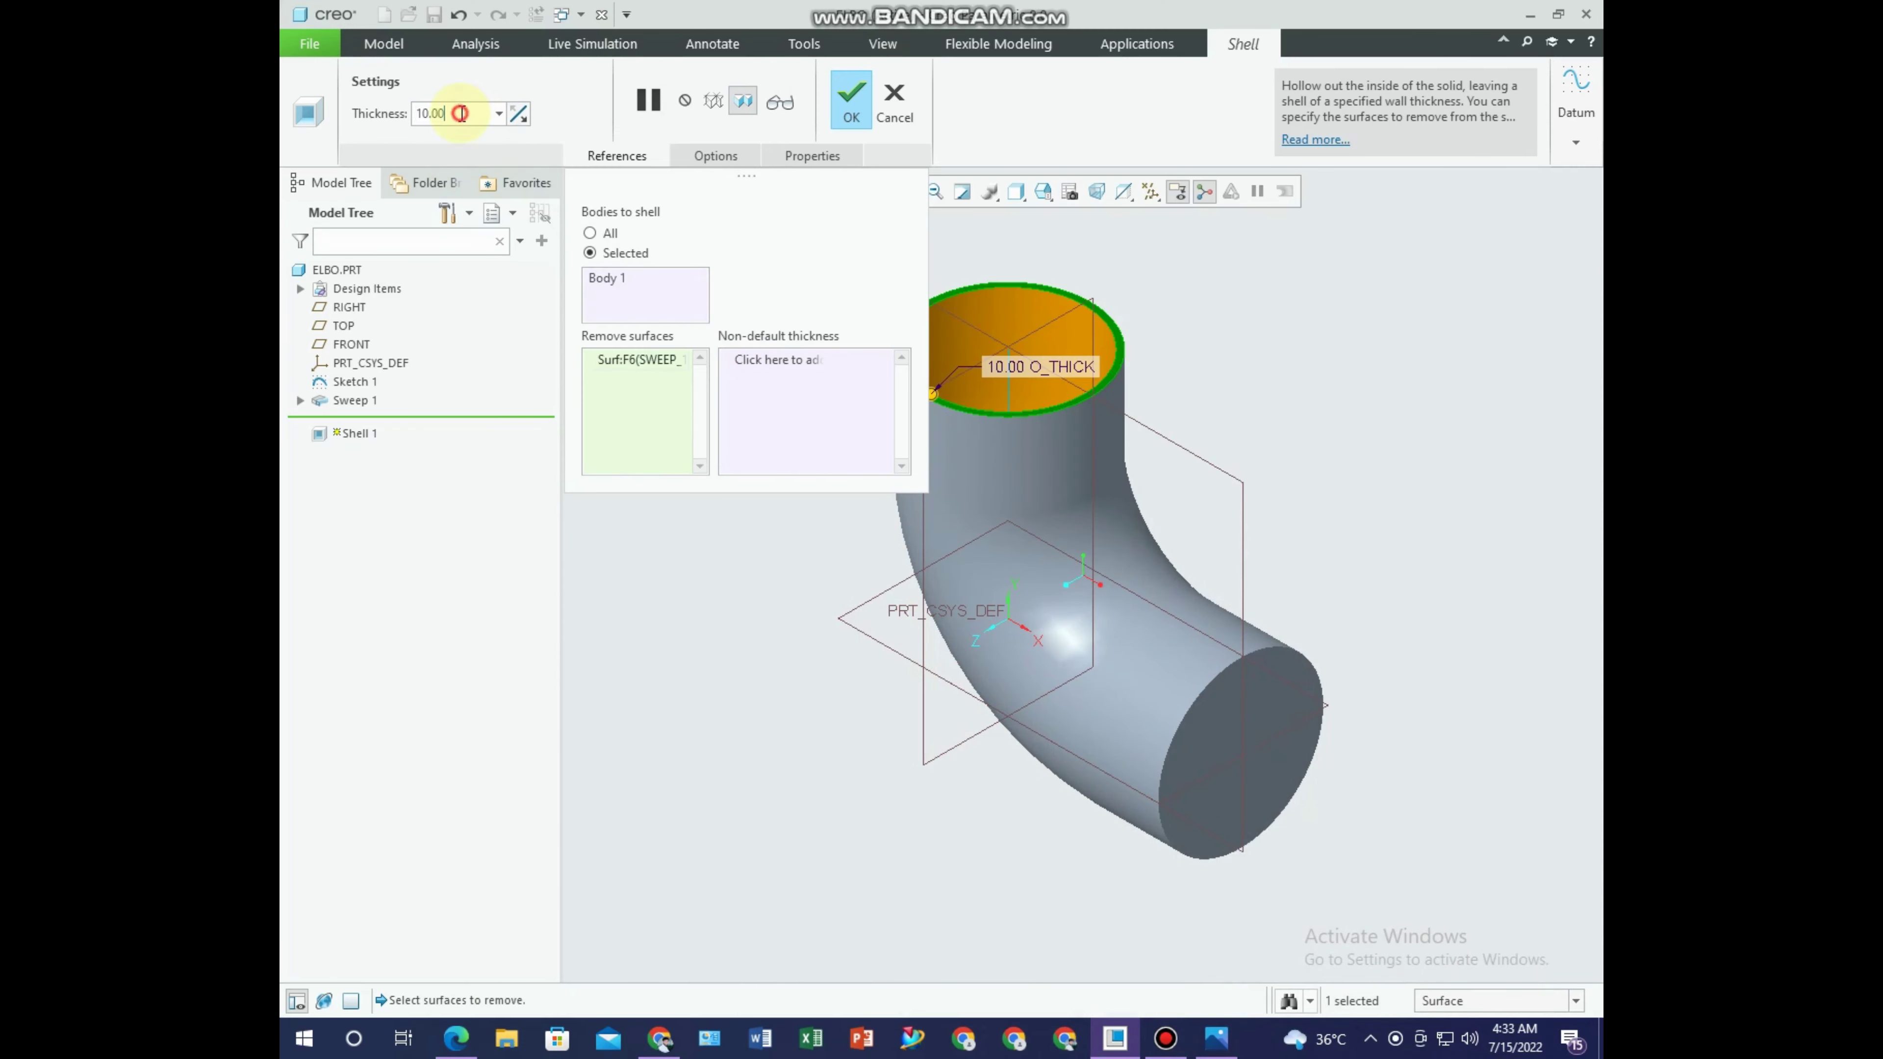
Set the shell thickness to 40 and also remove the elbow's other end face.
text(5)
key(Return)
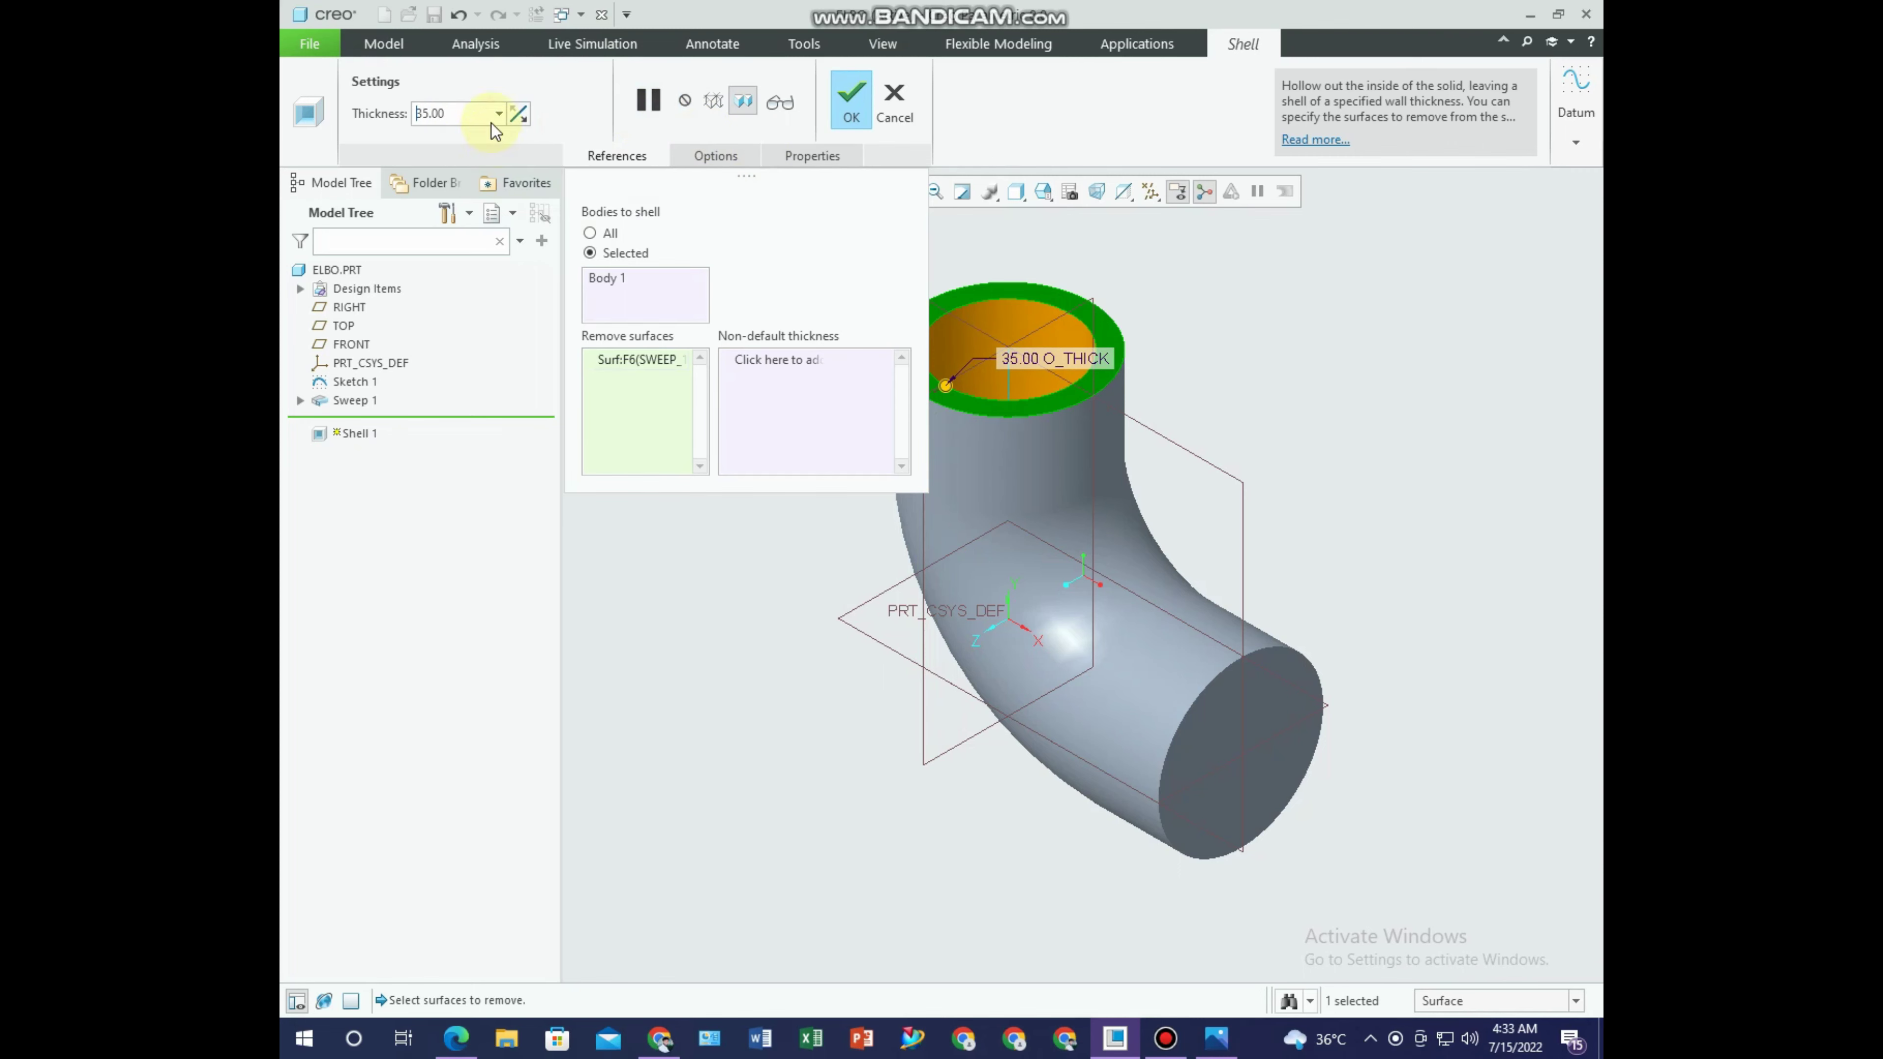
text(4)
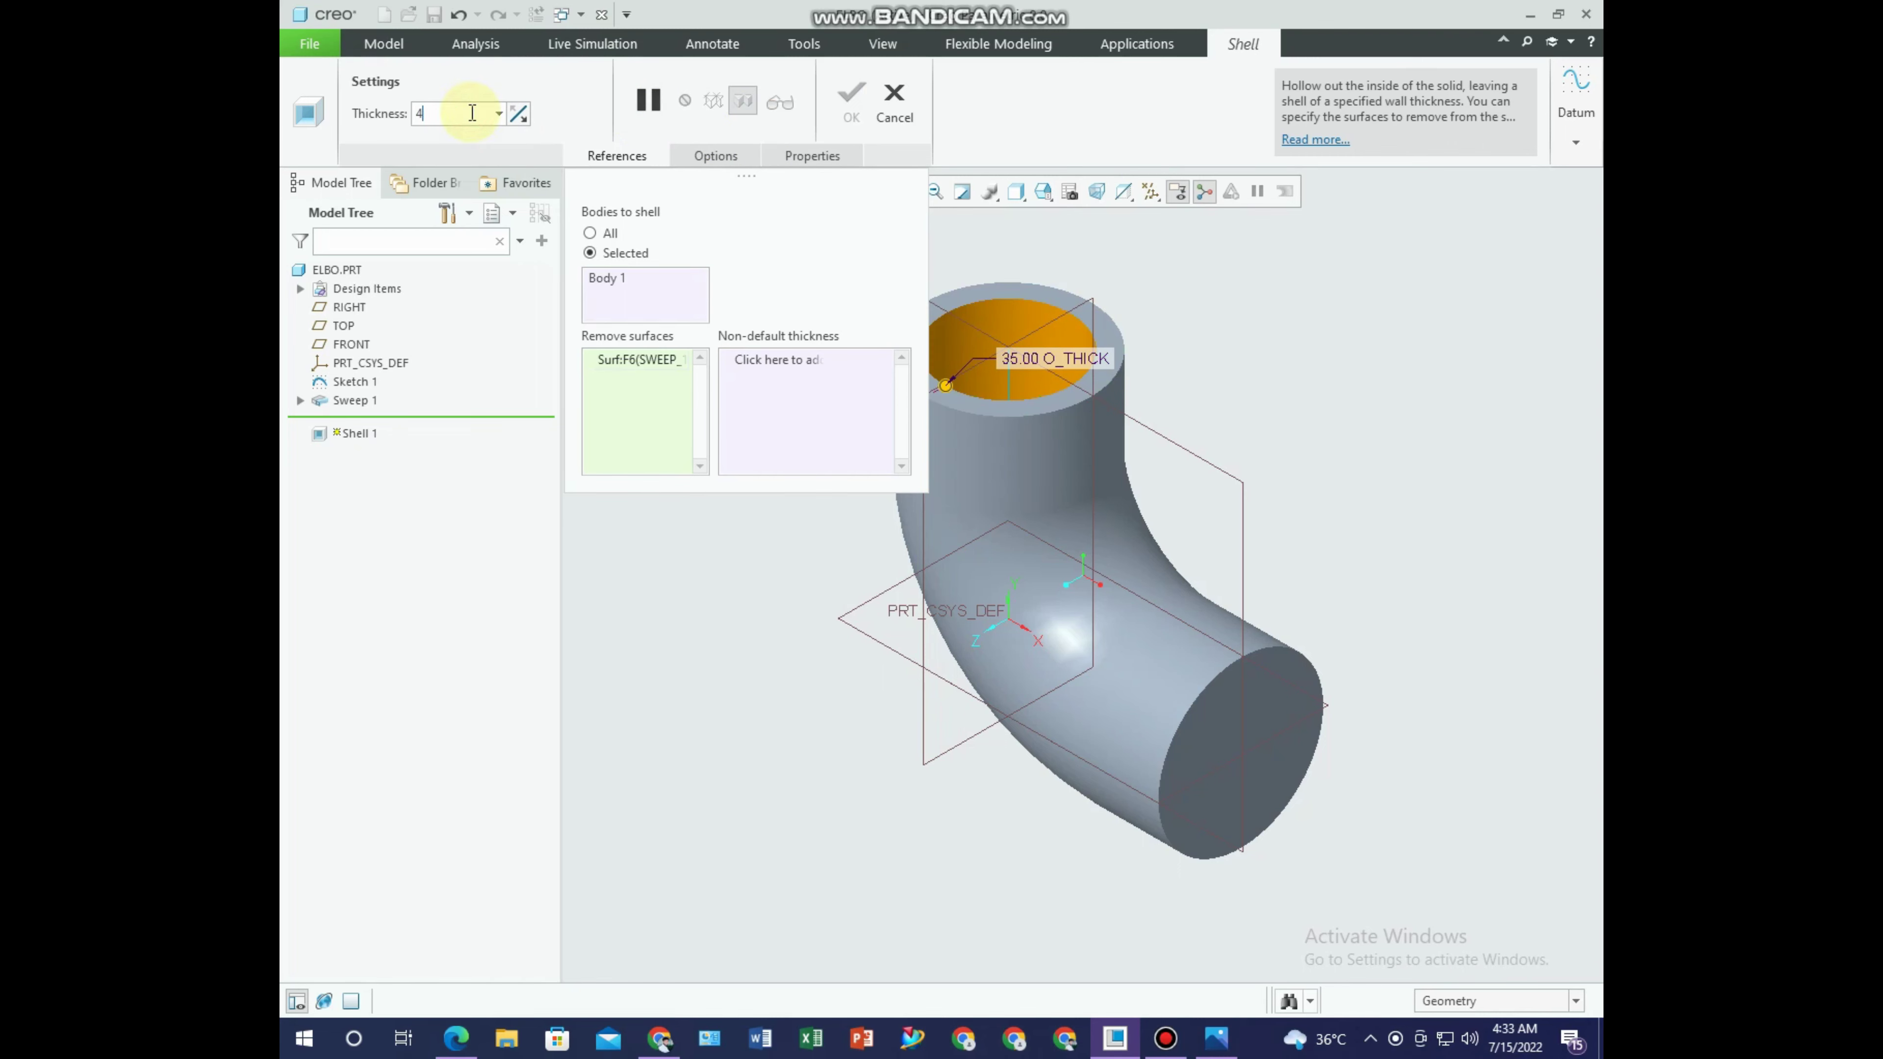
text(0)
key(Return)
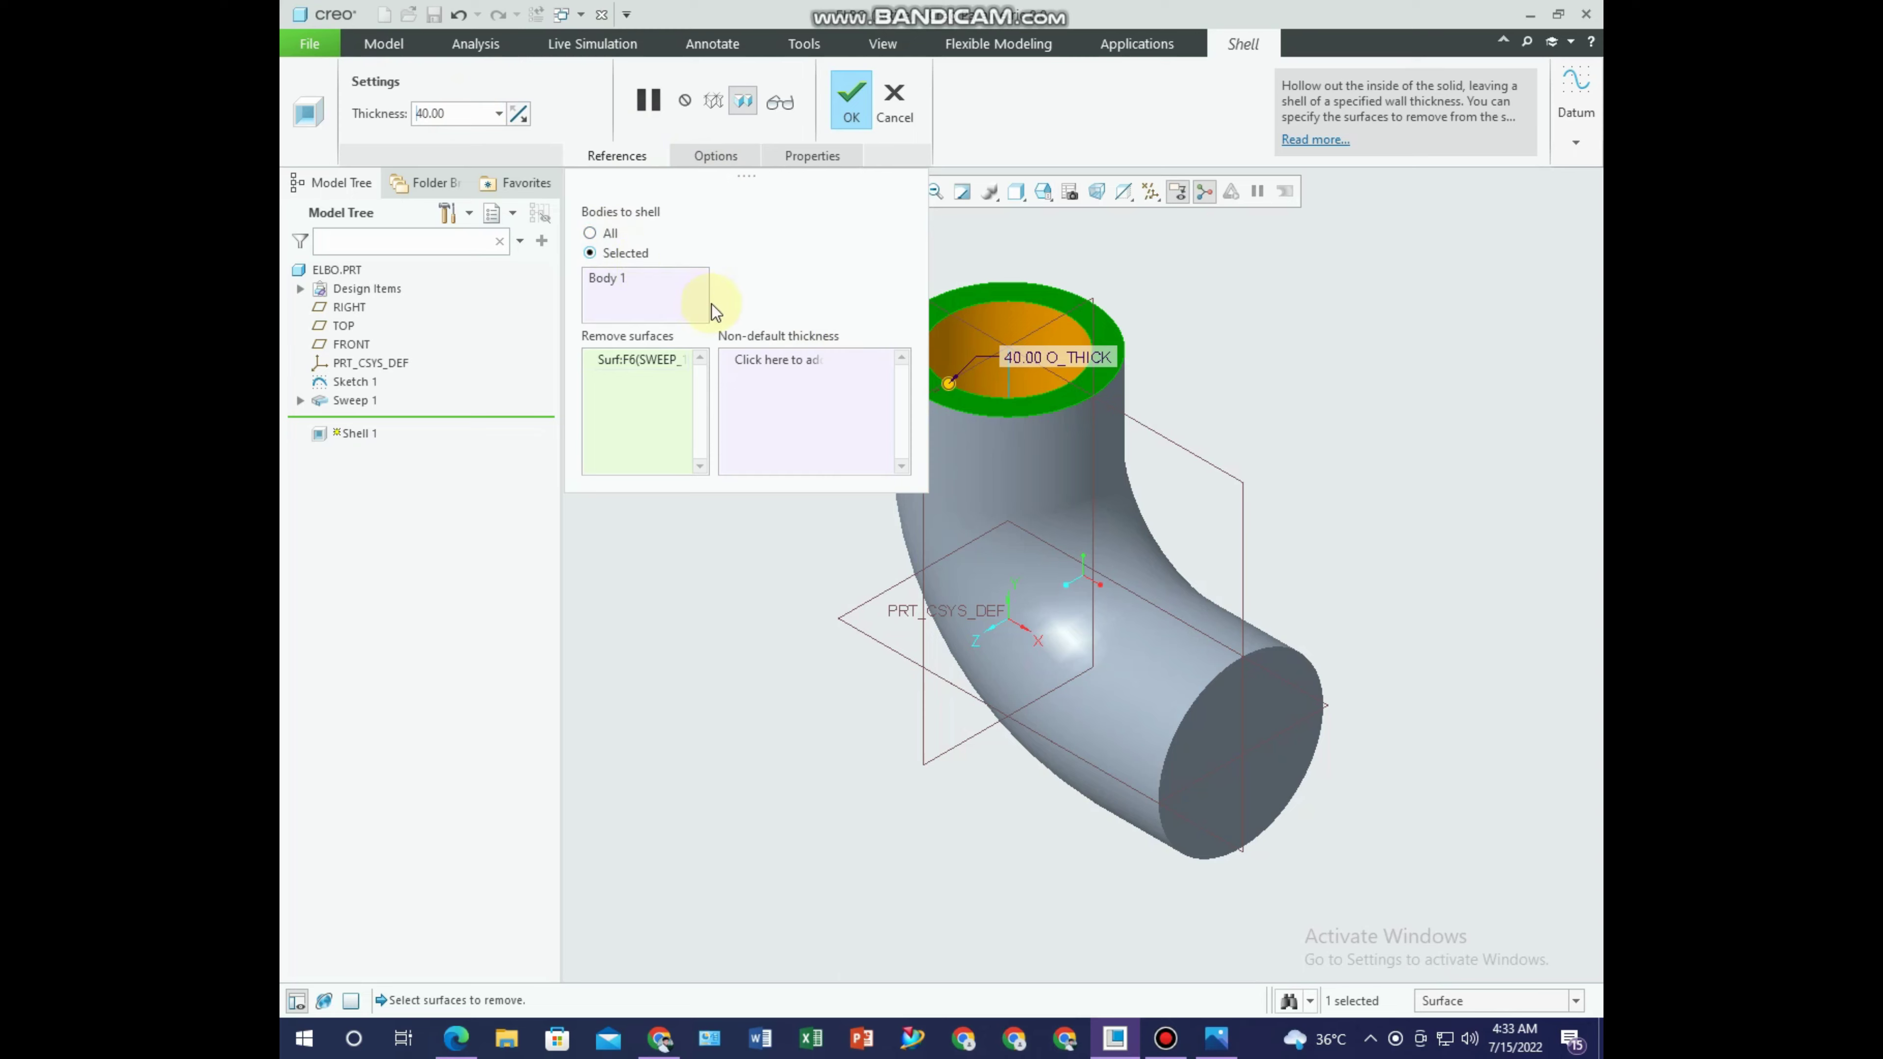
click(1241, 726)
Accept the shell, hide the Sketch 1 path curve, and bring up the elbow reference drawing.
click(866, 119)
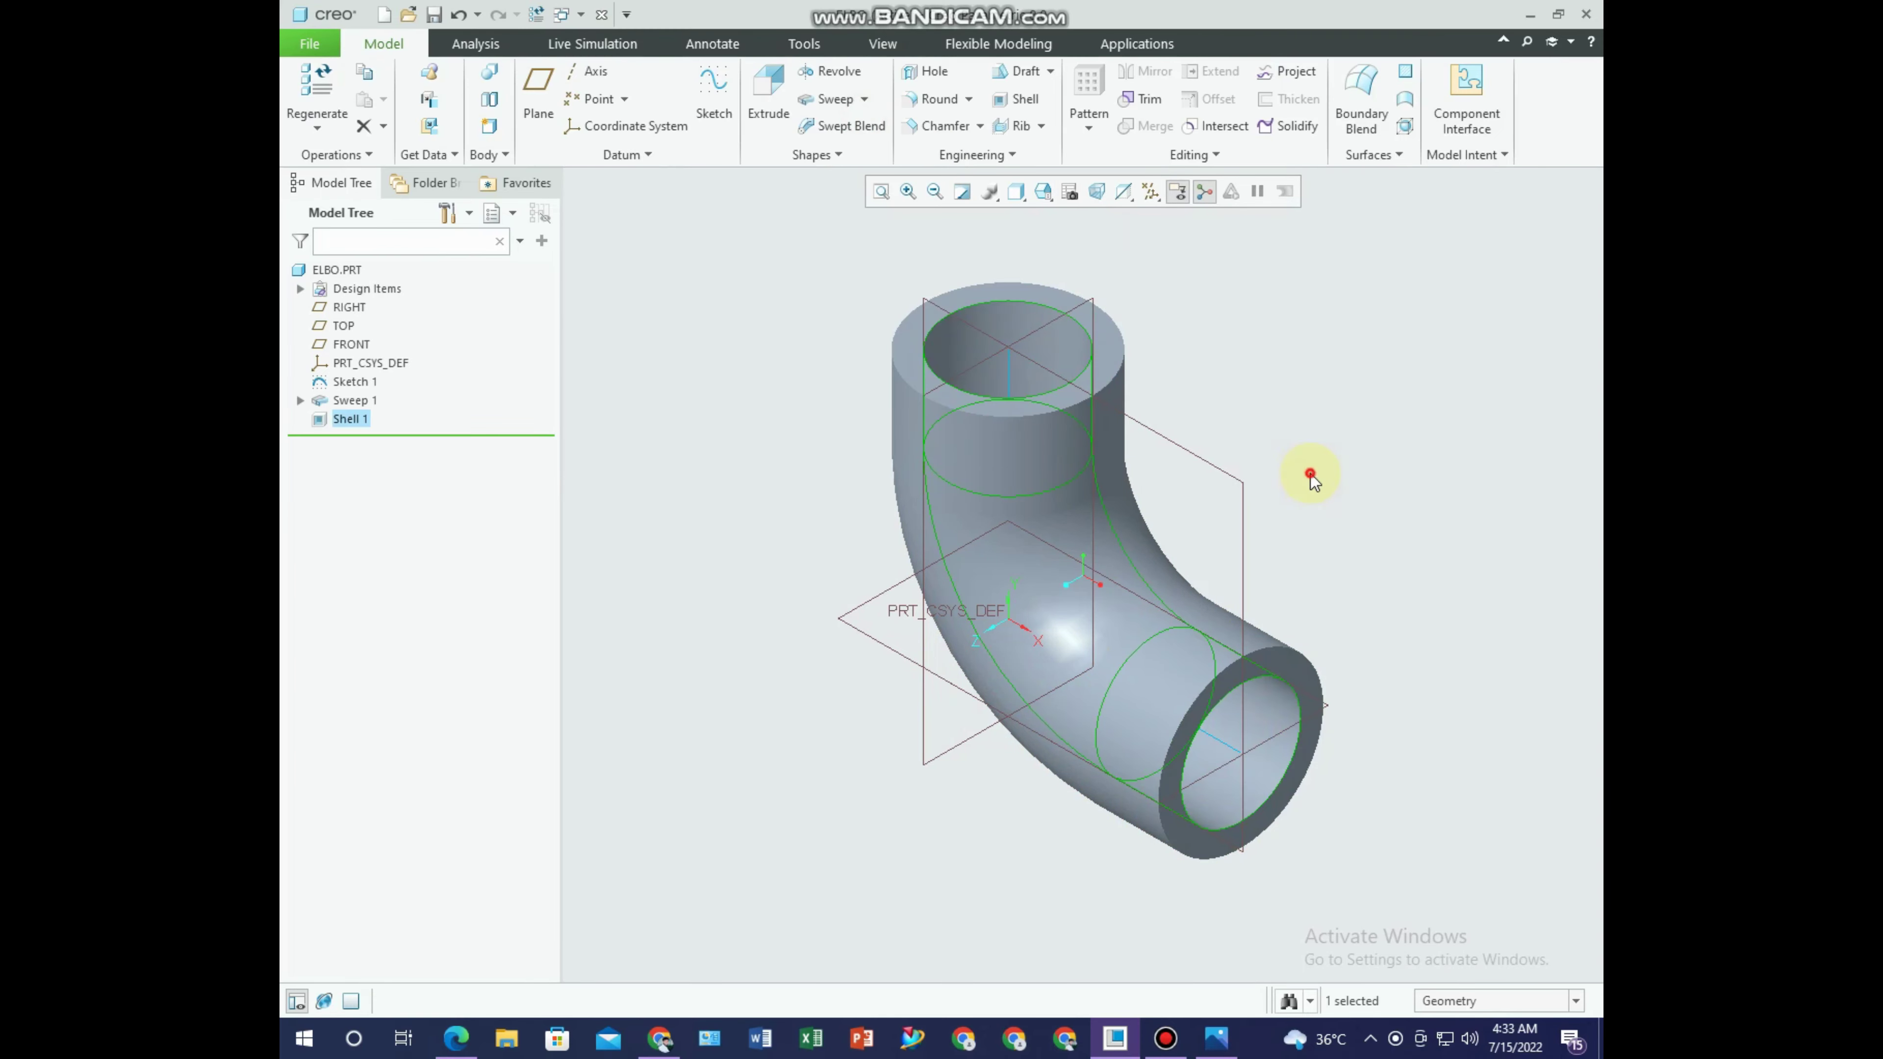
mouse_move(1311, 476)
middle_down()
mouse_move(1253, 547)
mouse_move(1223, 543)
mouse_move(1222, 703)
mouse_move(1084, 538)
mouse_move(1173, 653)
mouse_move(1127, 652)
mouse_move(1492, 584)
mouse_move(1231, 590)
middle_up()
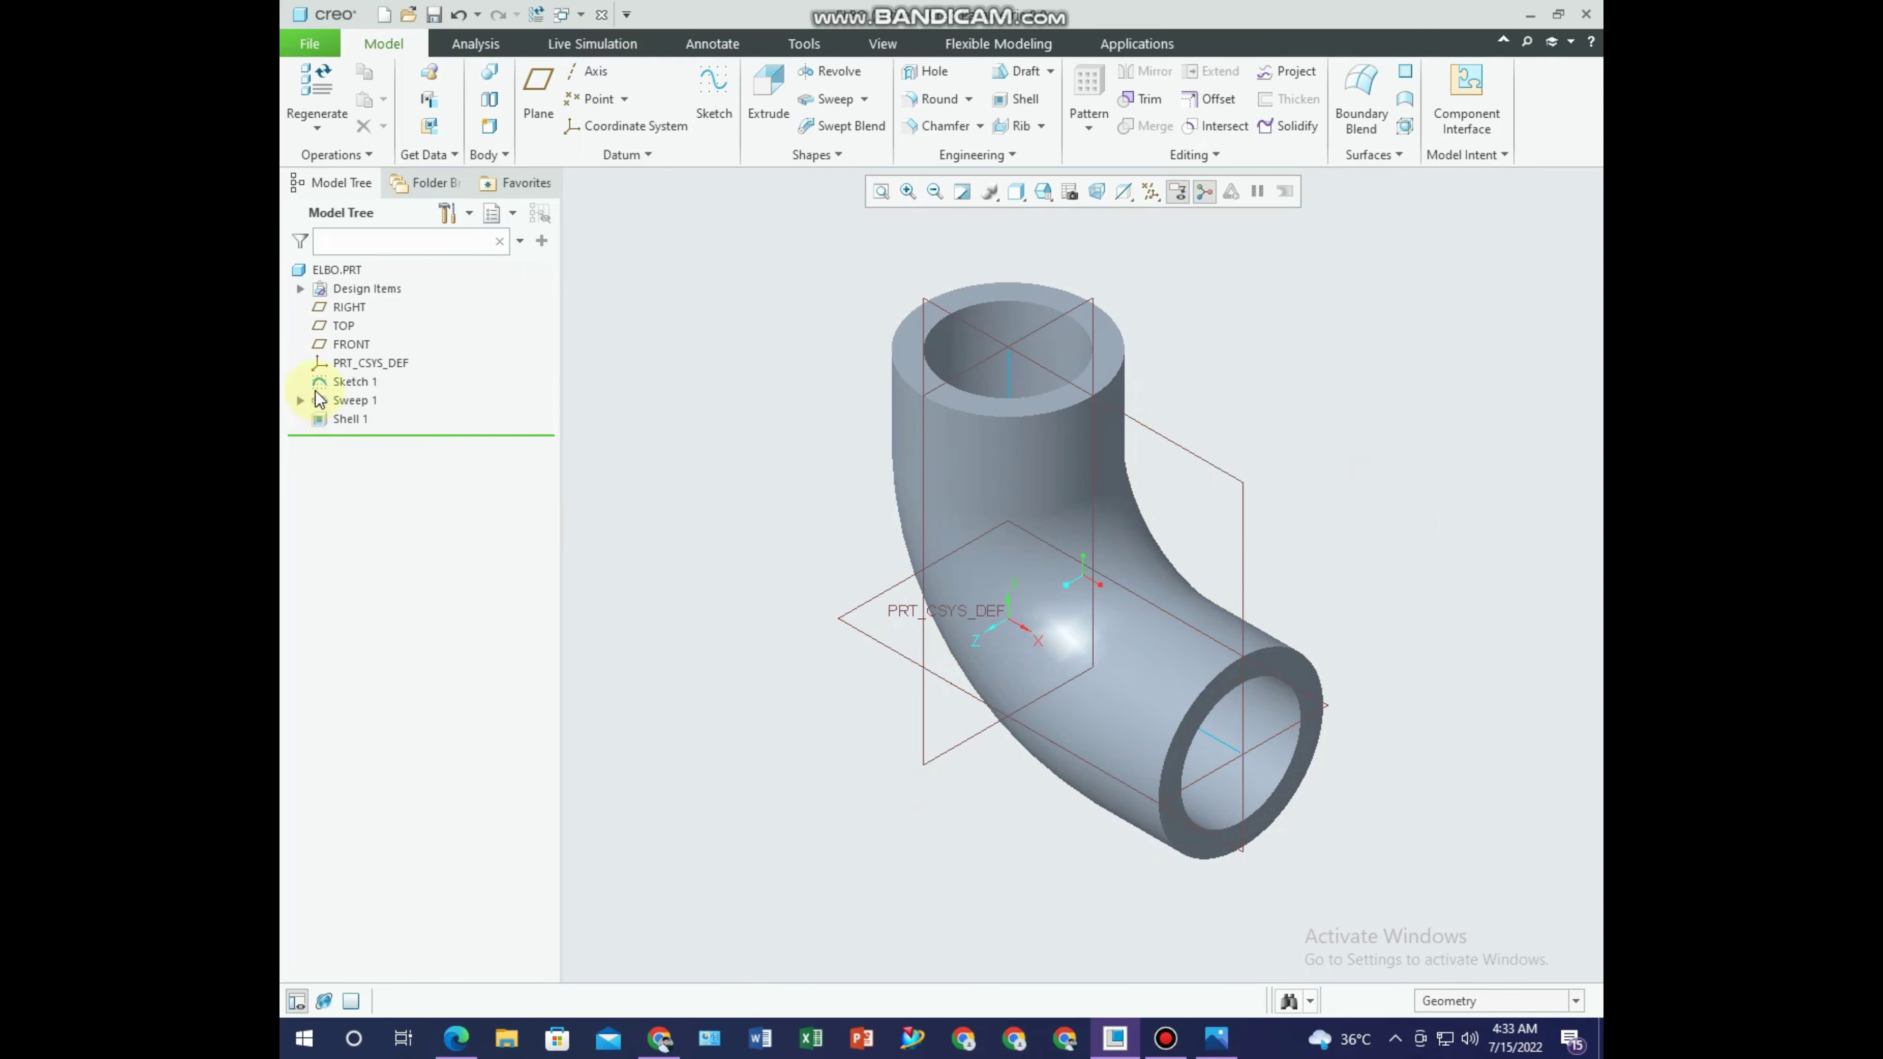
click(343, 381)
right_click(344, 381)
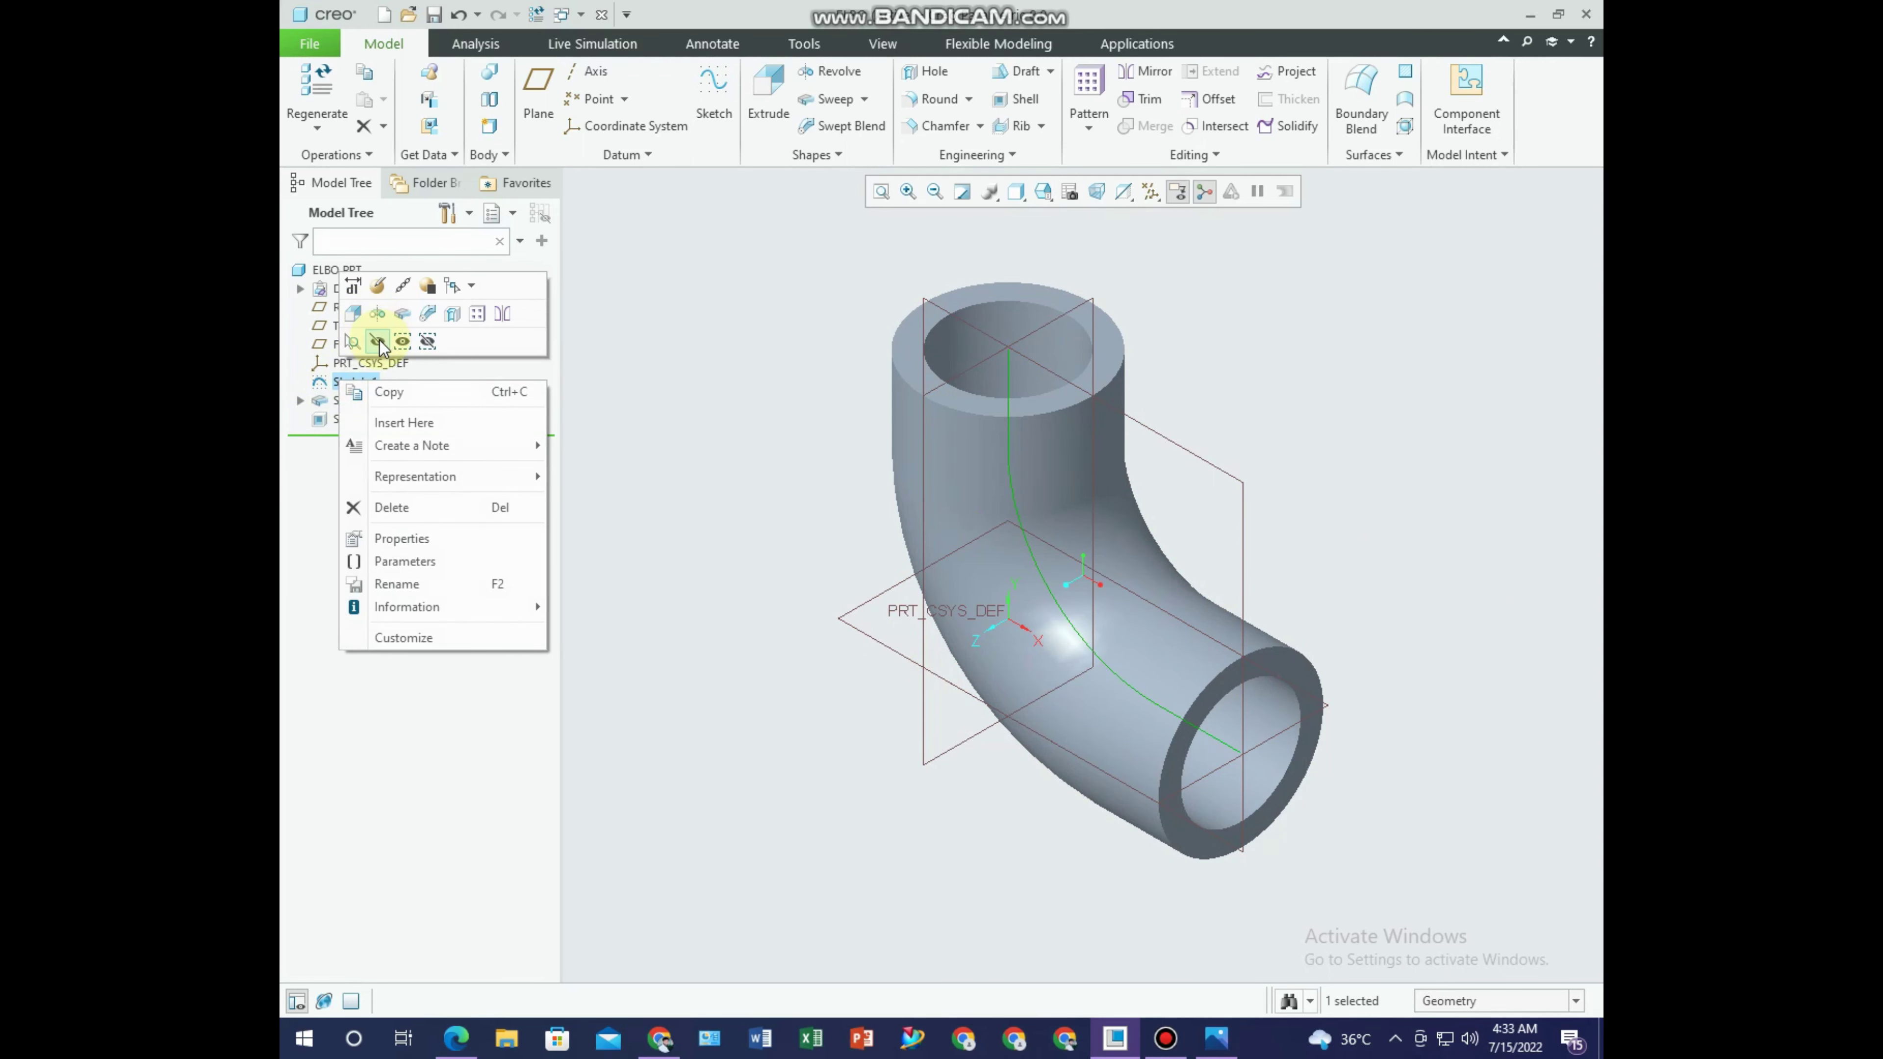
click(379, 342)
mouse_move(642, 486)
middle_down()
mouse_move(756, 602)
mouse_move(946, 577)
mouse_move(874, 807)
middle_up()
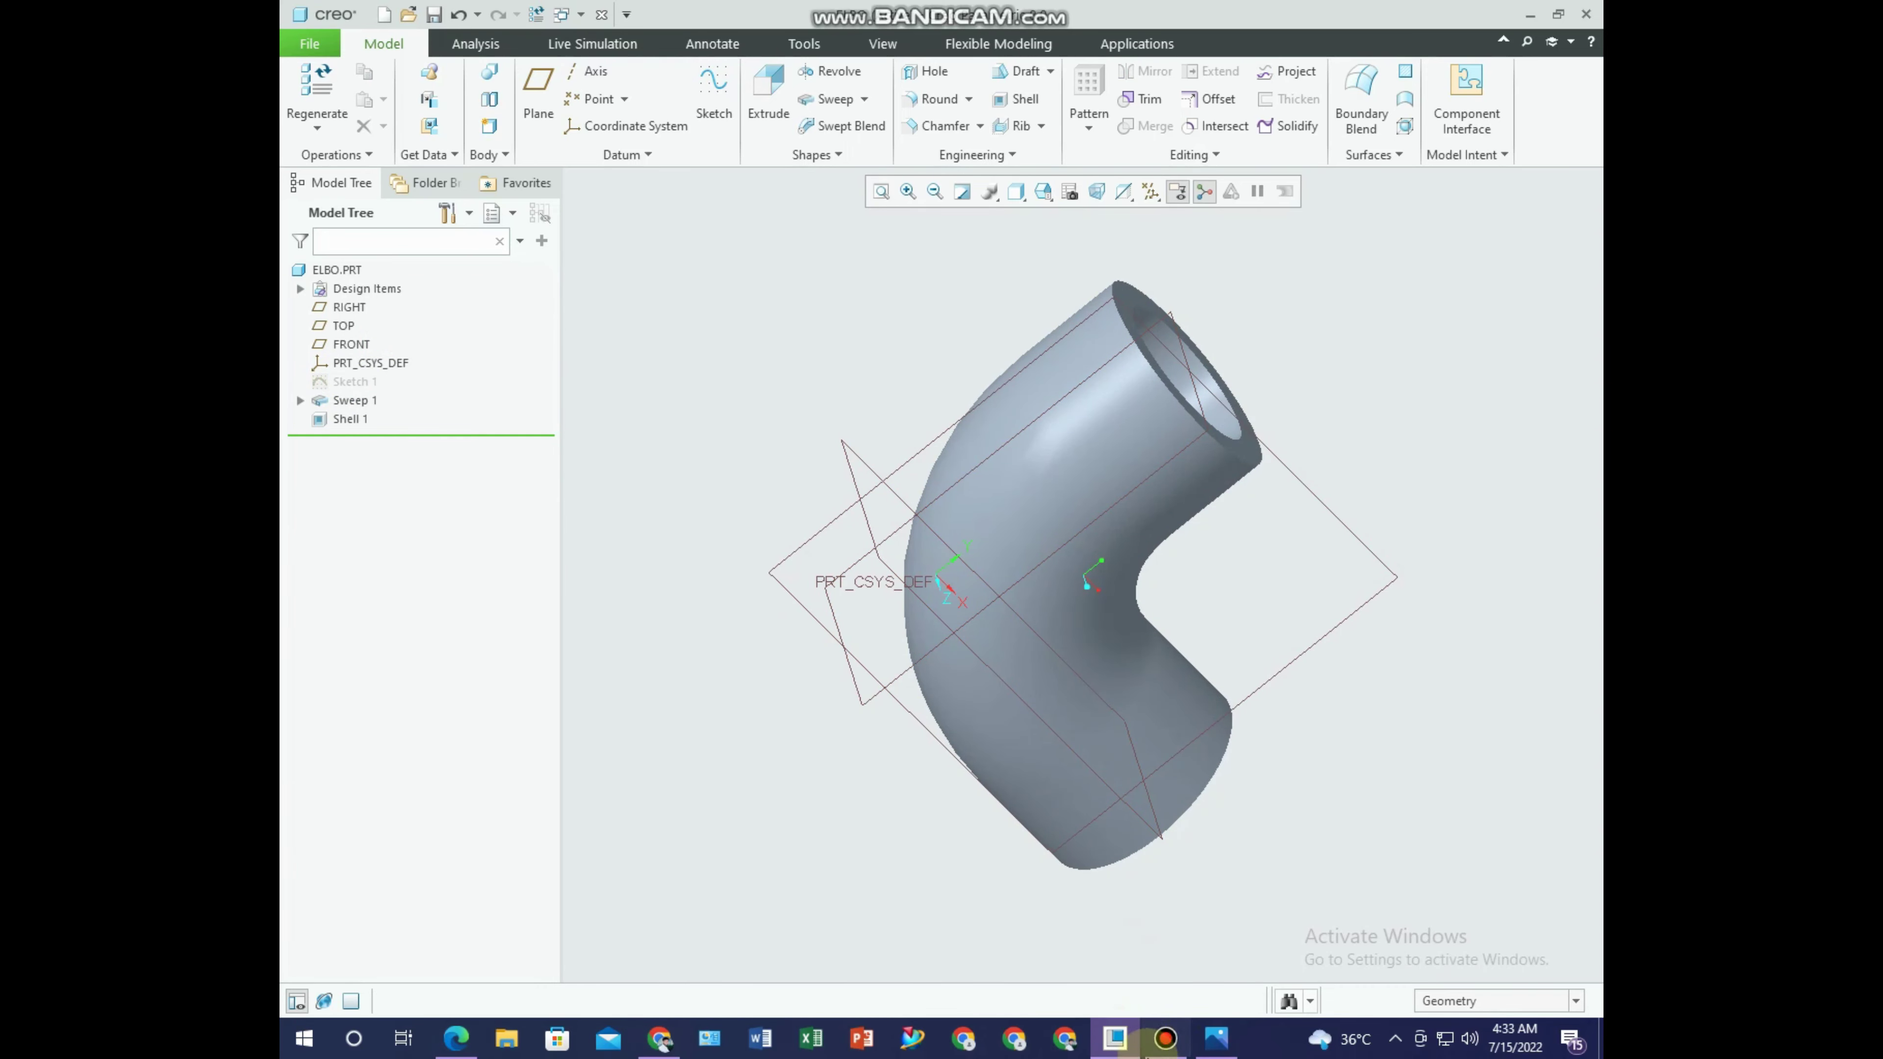
click(1203, 987)
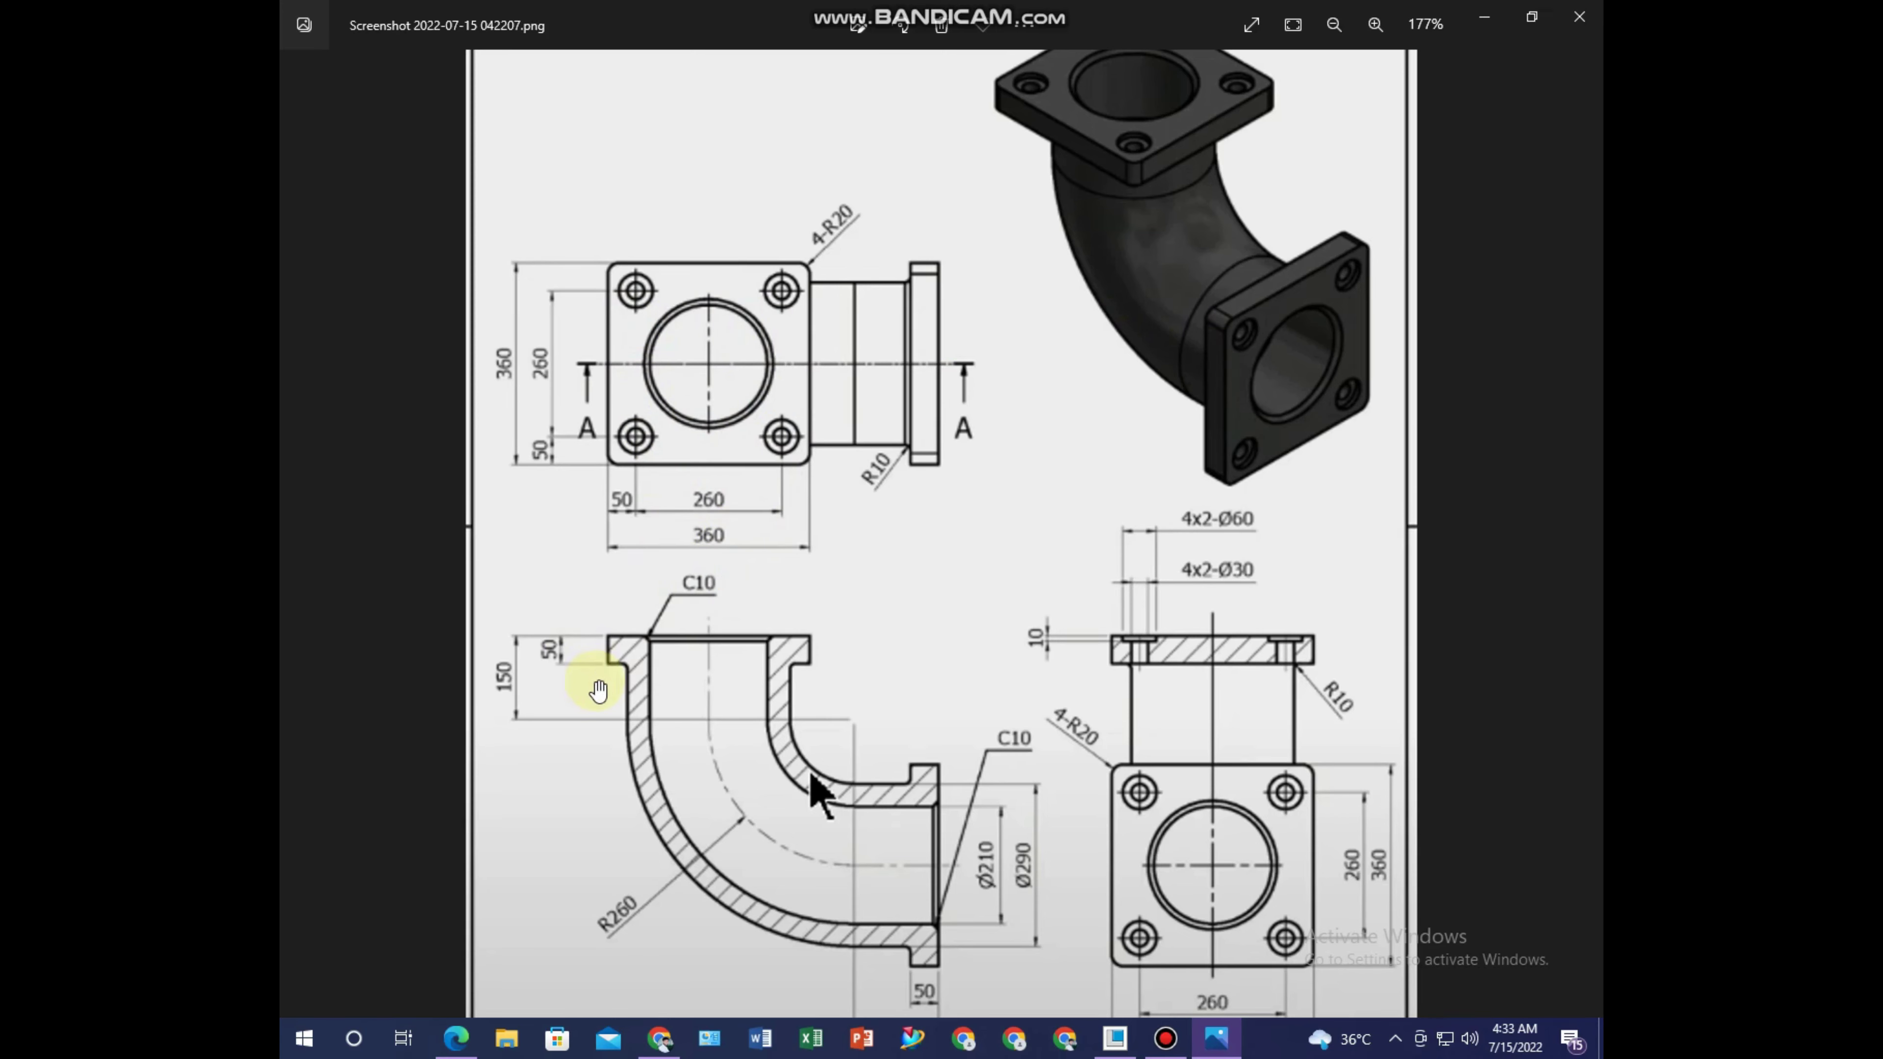
Start an extrusion sketched on the elbow's top ring face, viewed flat.
click(1132, 1052)
mouse_move(1272, 384)
middle_down()
mouse_move(1169, 389)
mouse_move(1097, 343)
mouse_move(993, 389)
middle_up()
scroll(990, 384, down, 5)
click(983, 363)
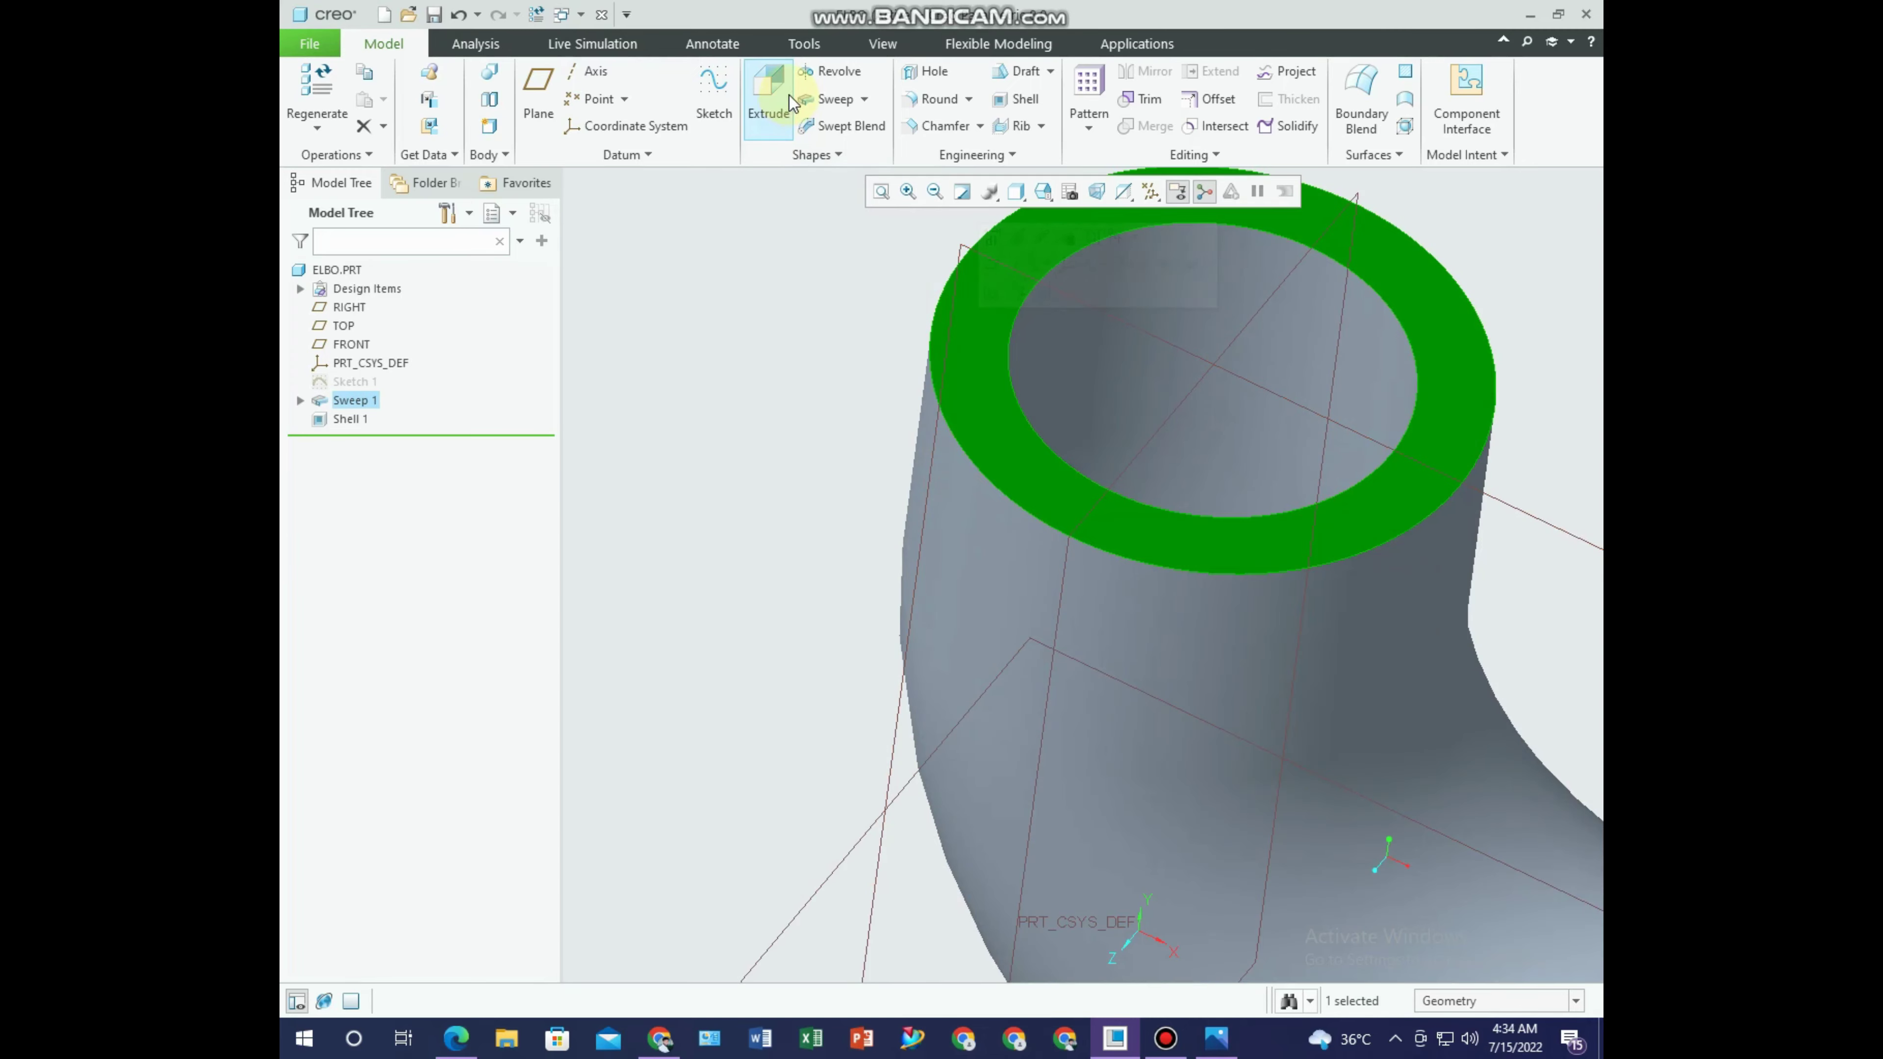
click(768, 97)
click(303, 127)
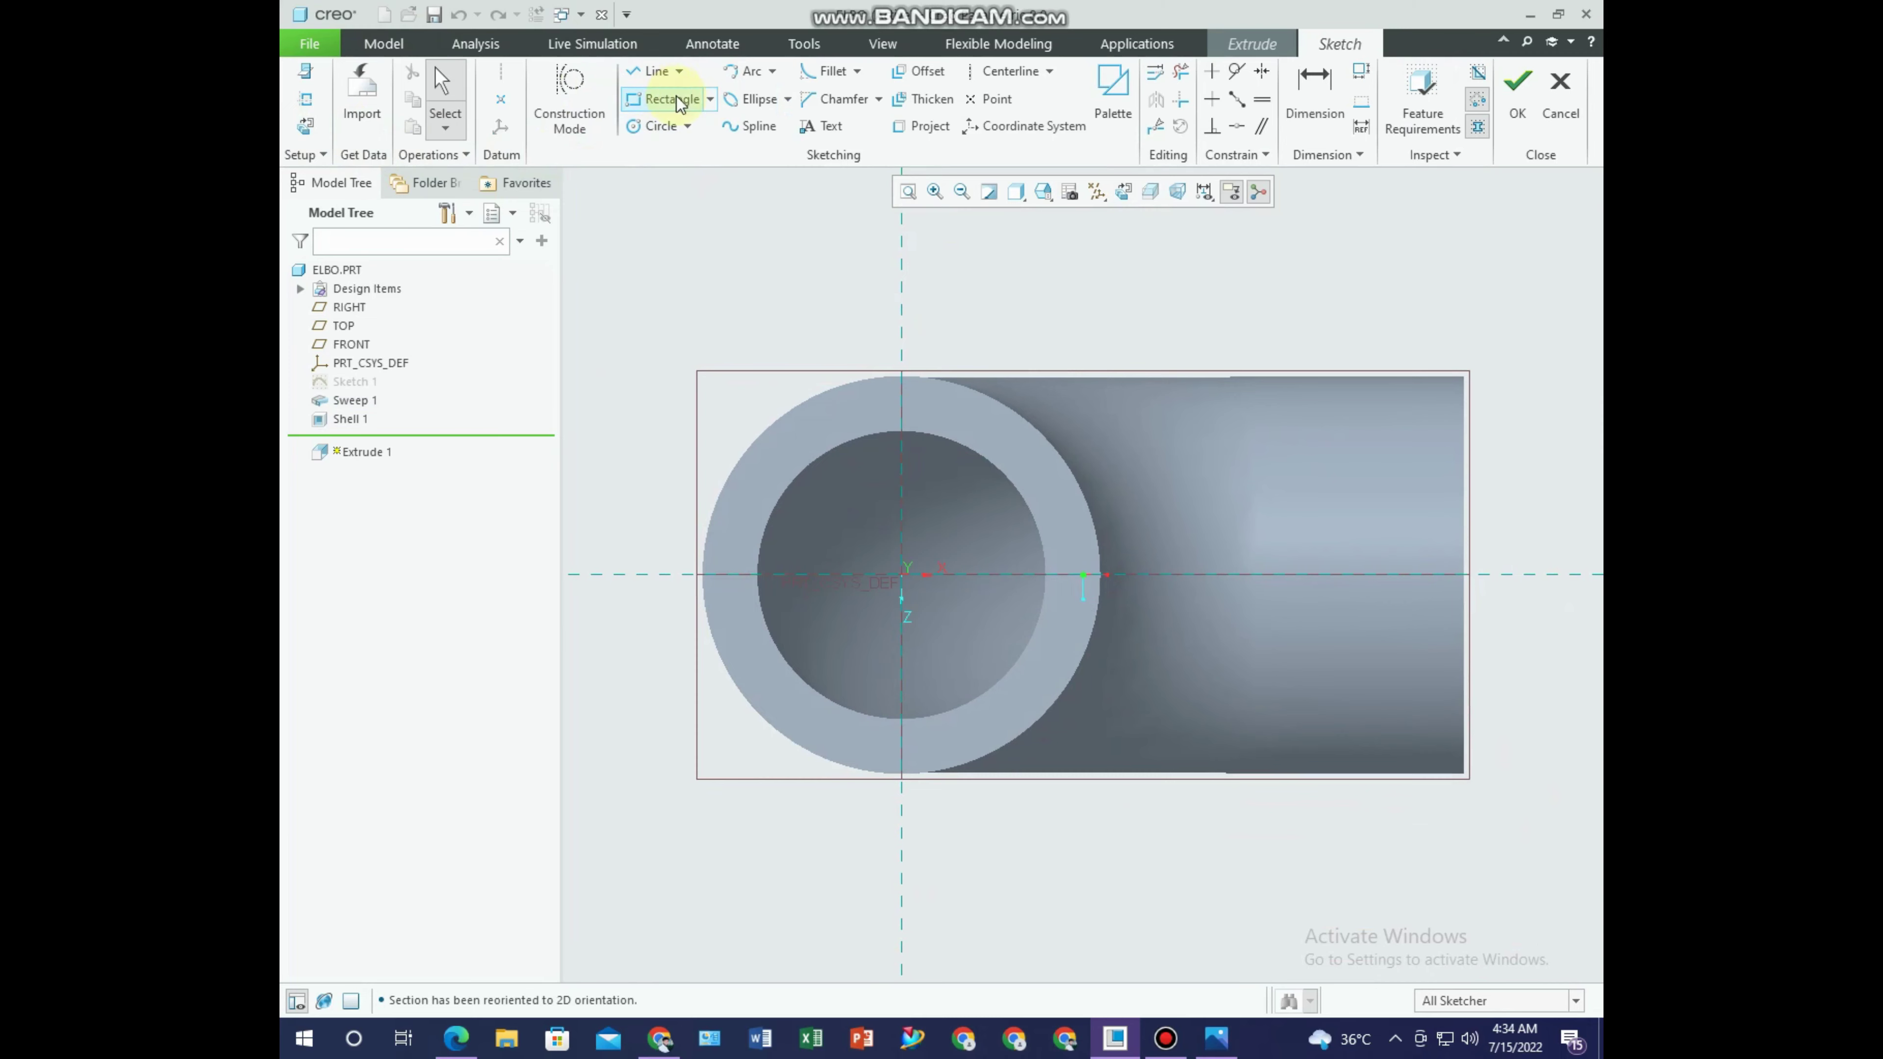
Sketch a 360 × 360 center rectangle on the origin and finish the sketch.
click(710, 99)
click(690, 170)
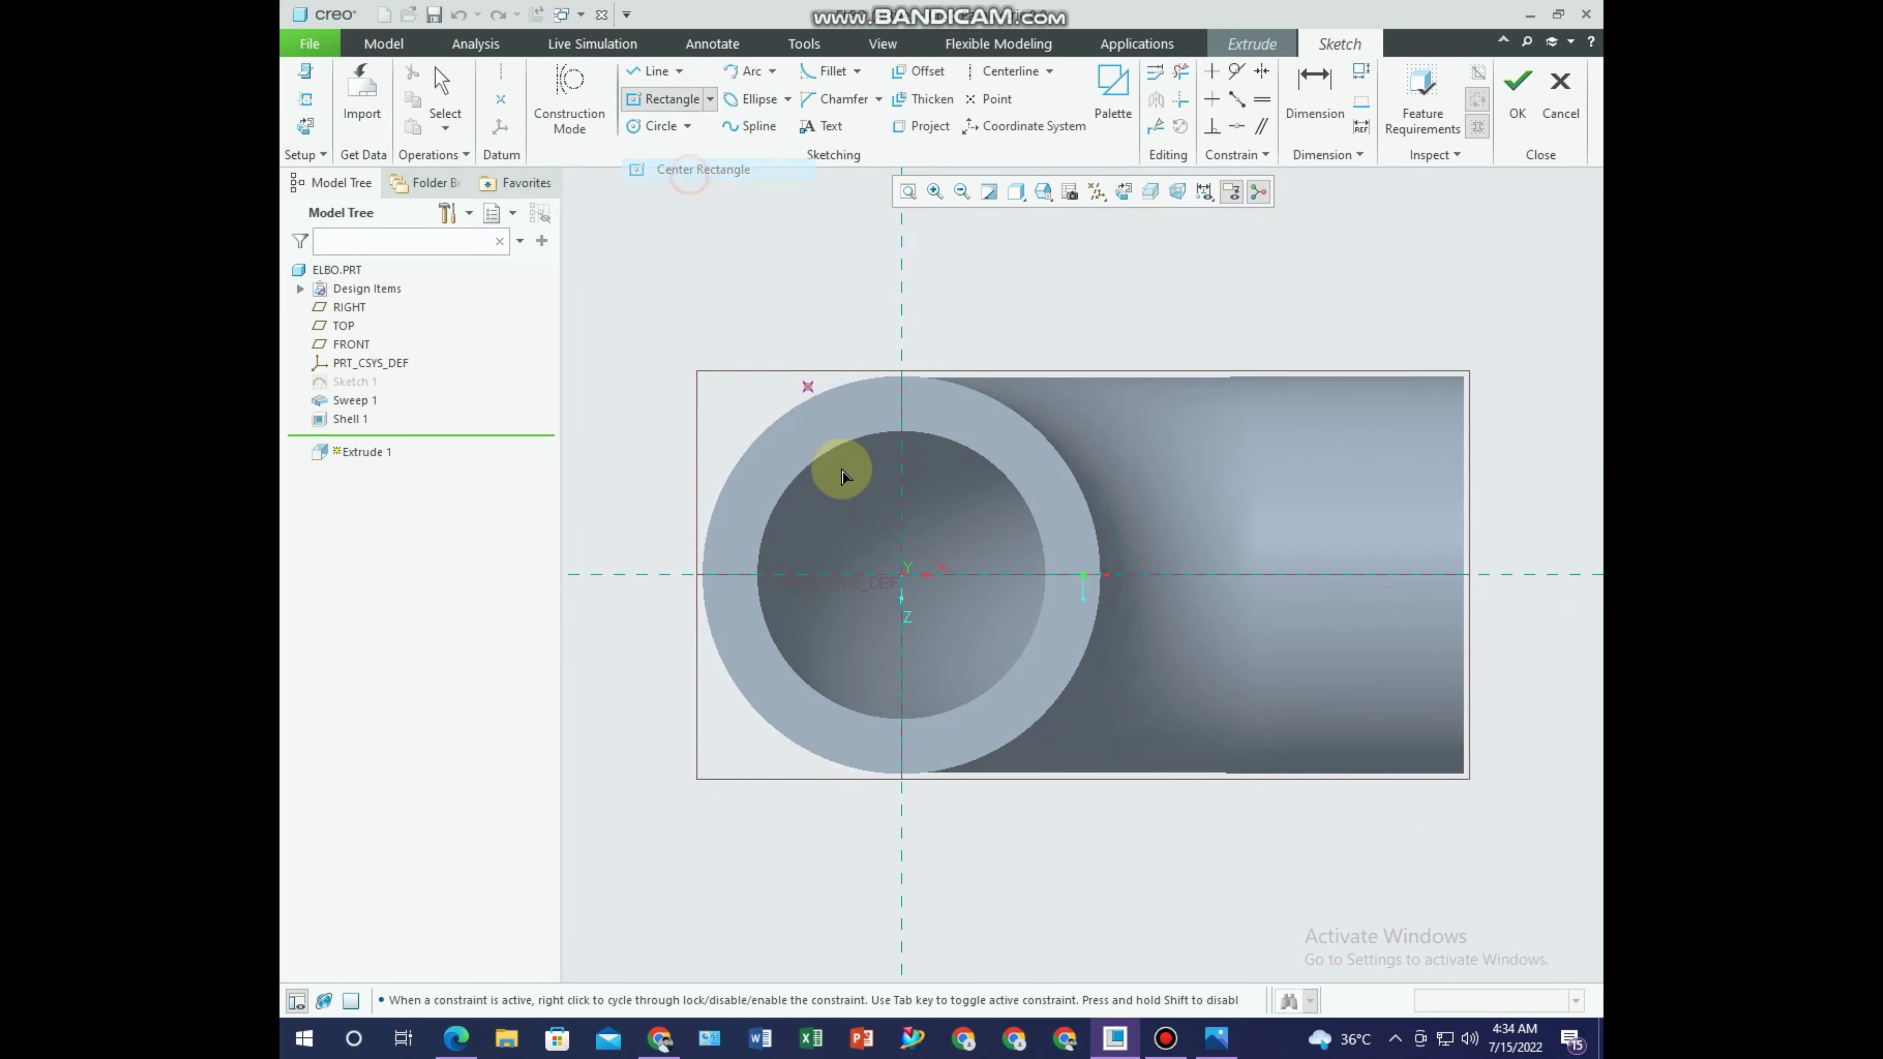
click(908, 586)
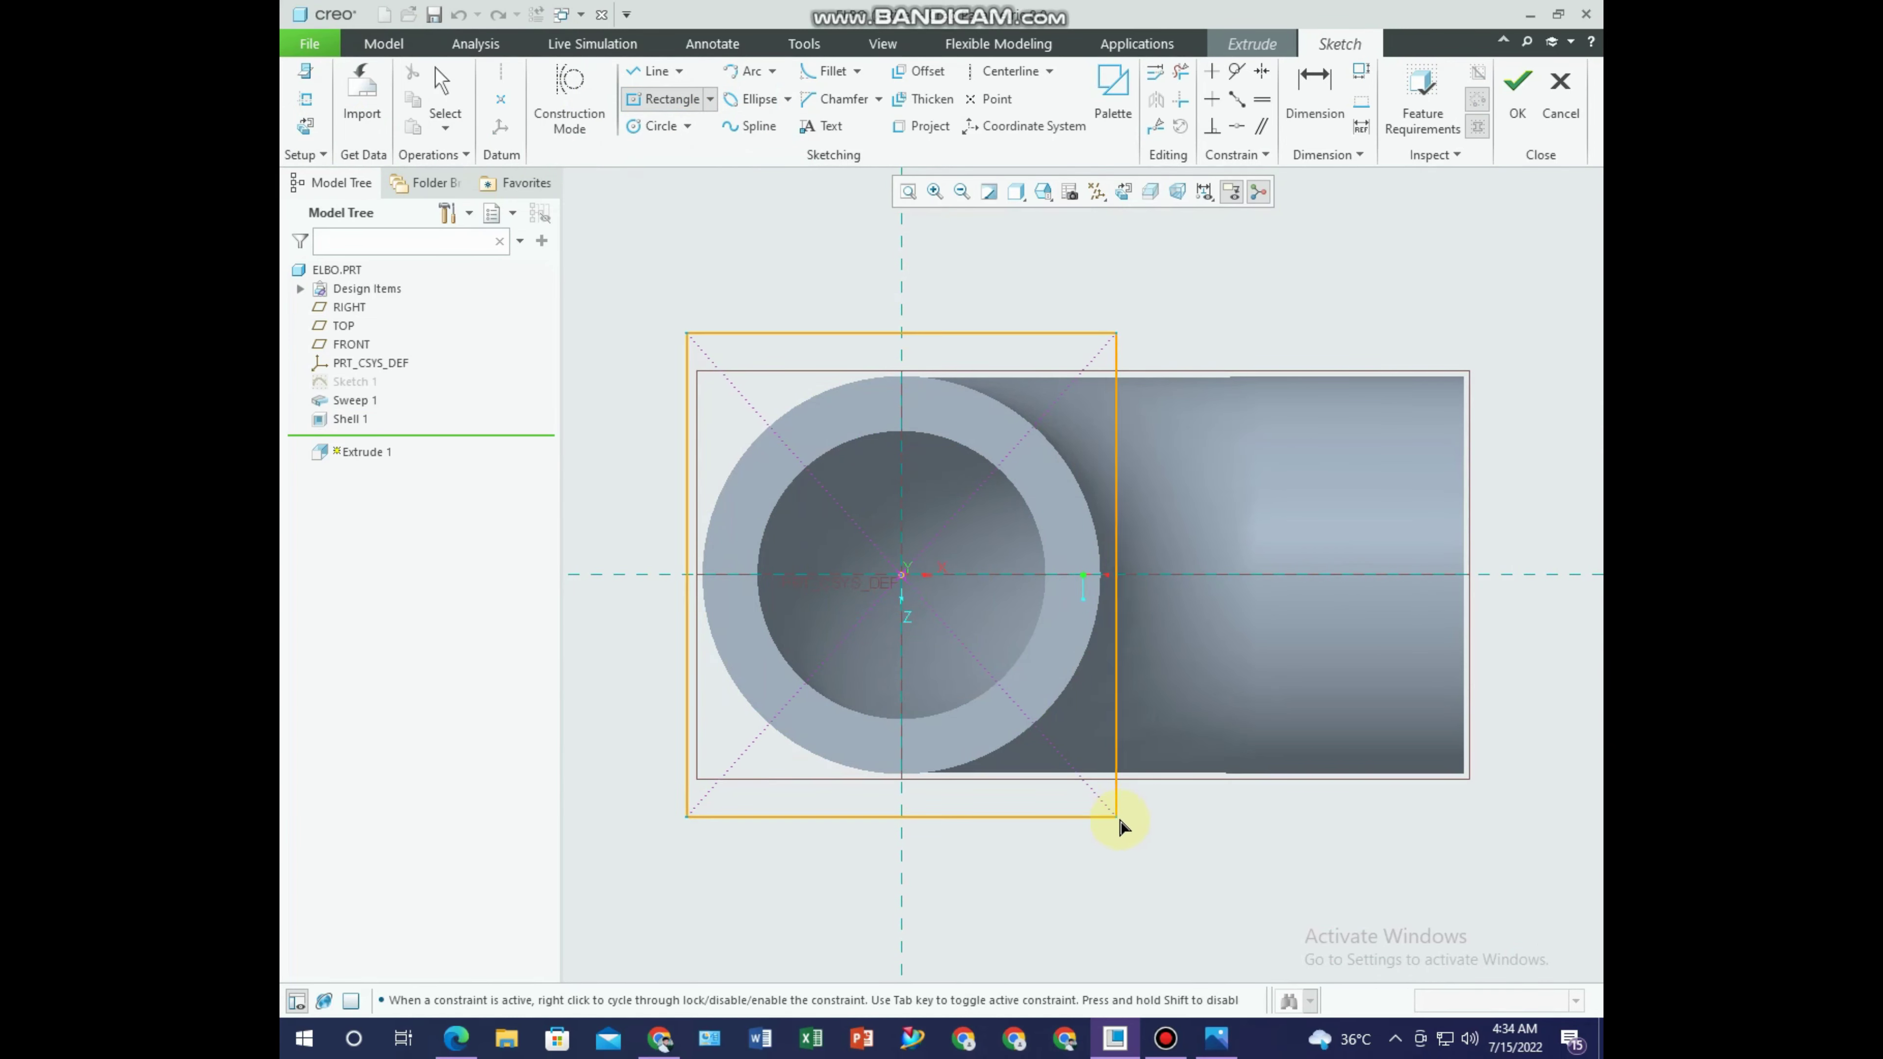
click(1202, 844)
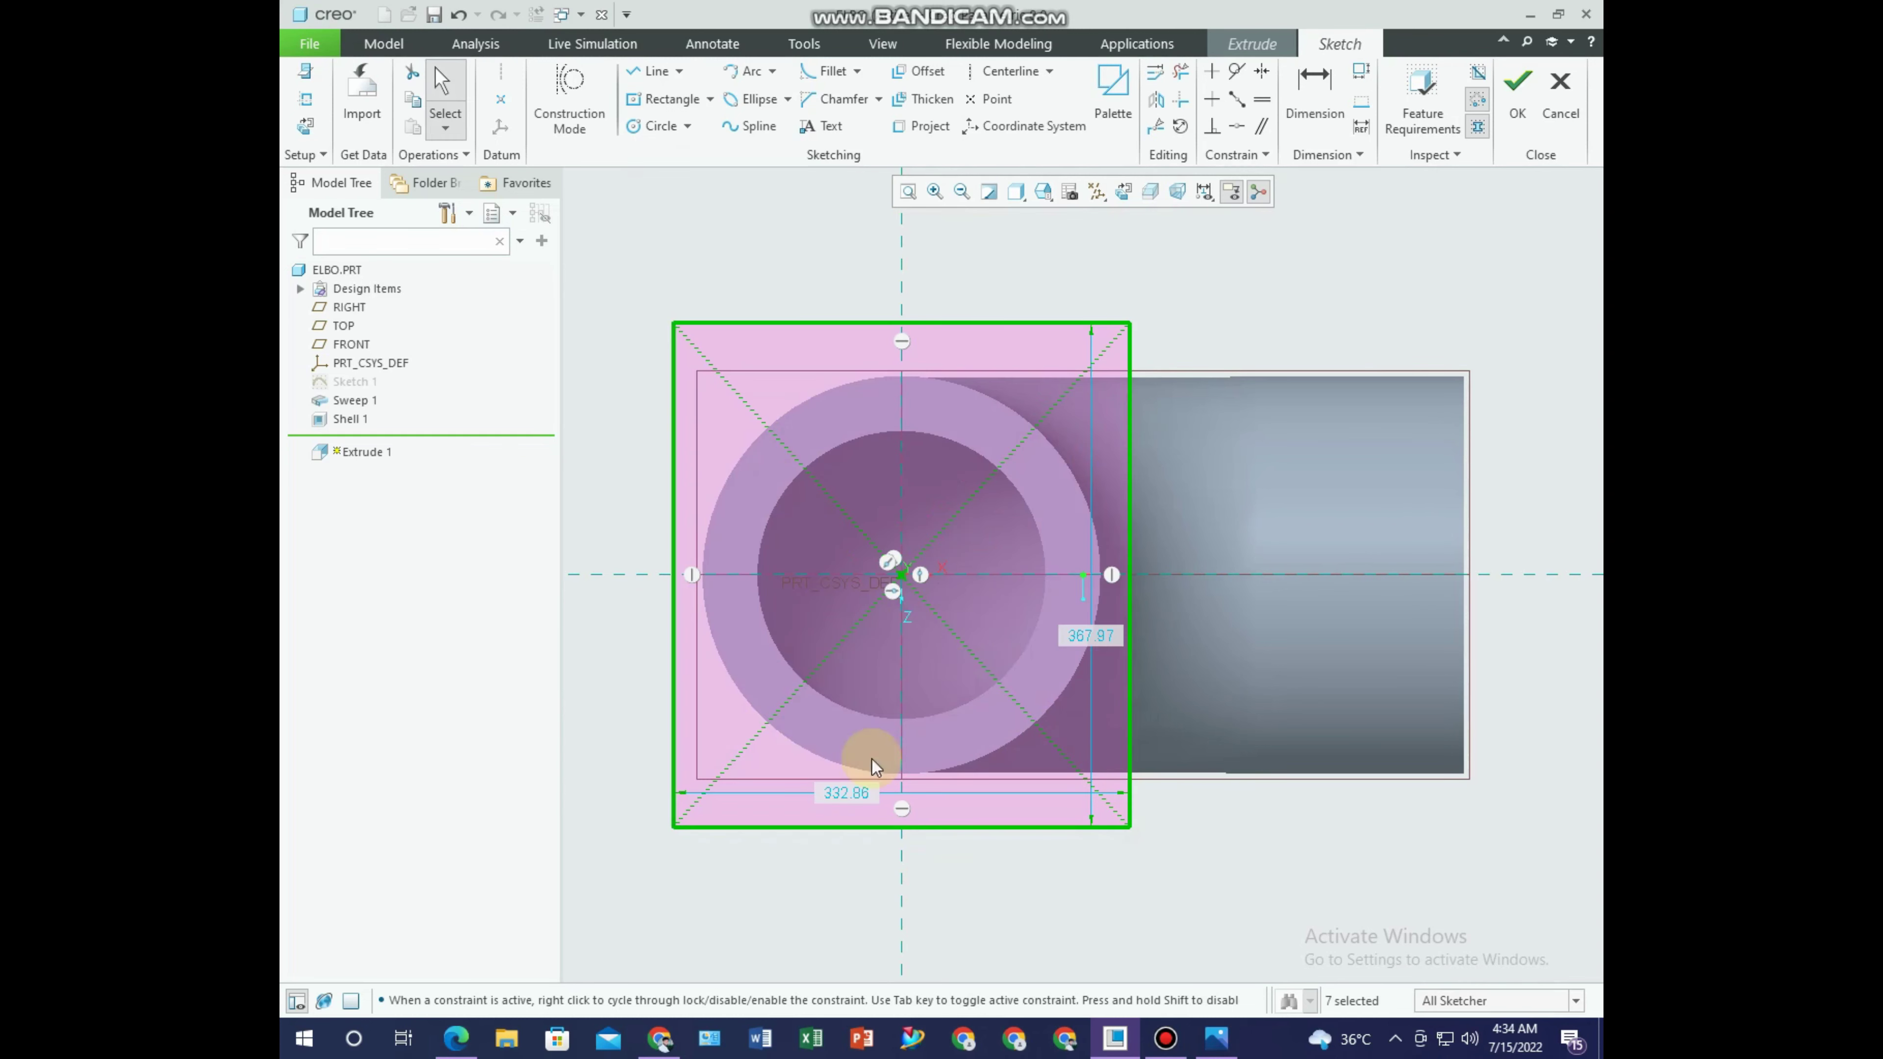
double_click(853, 797)
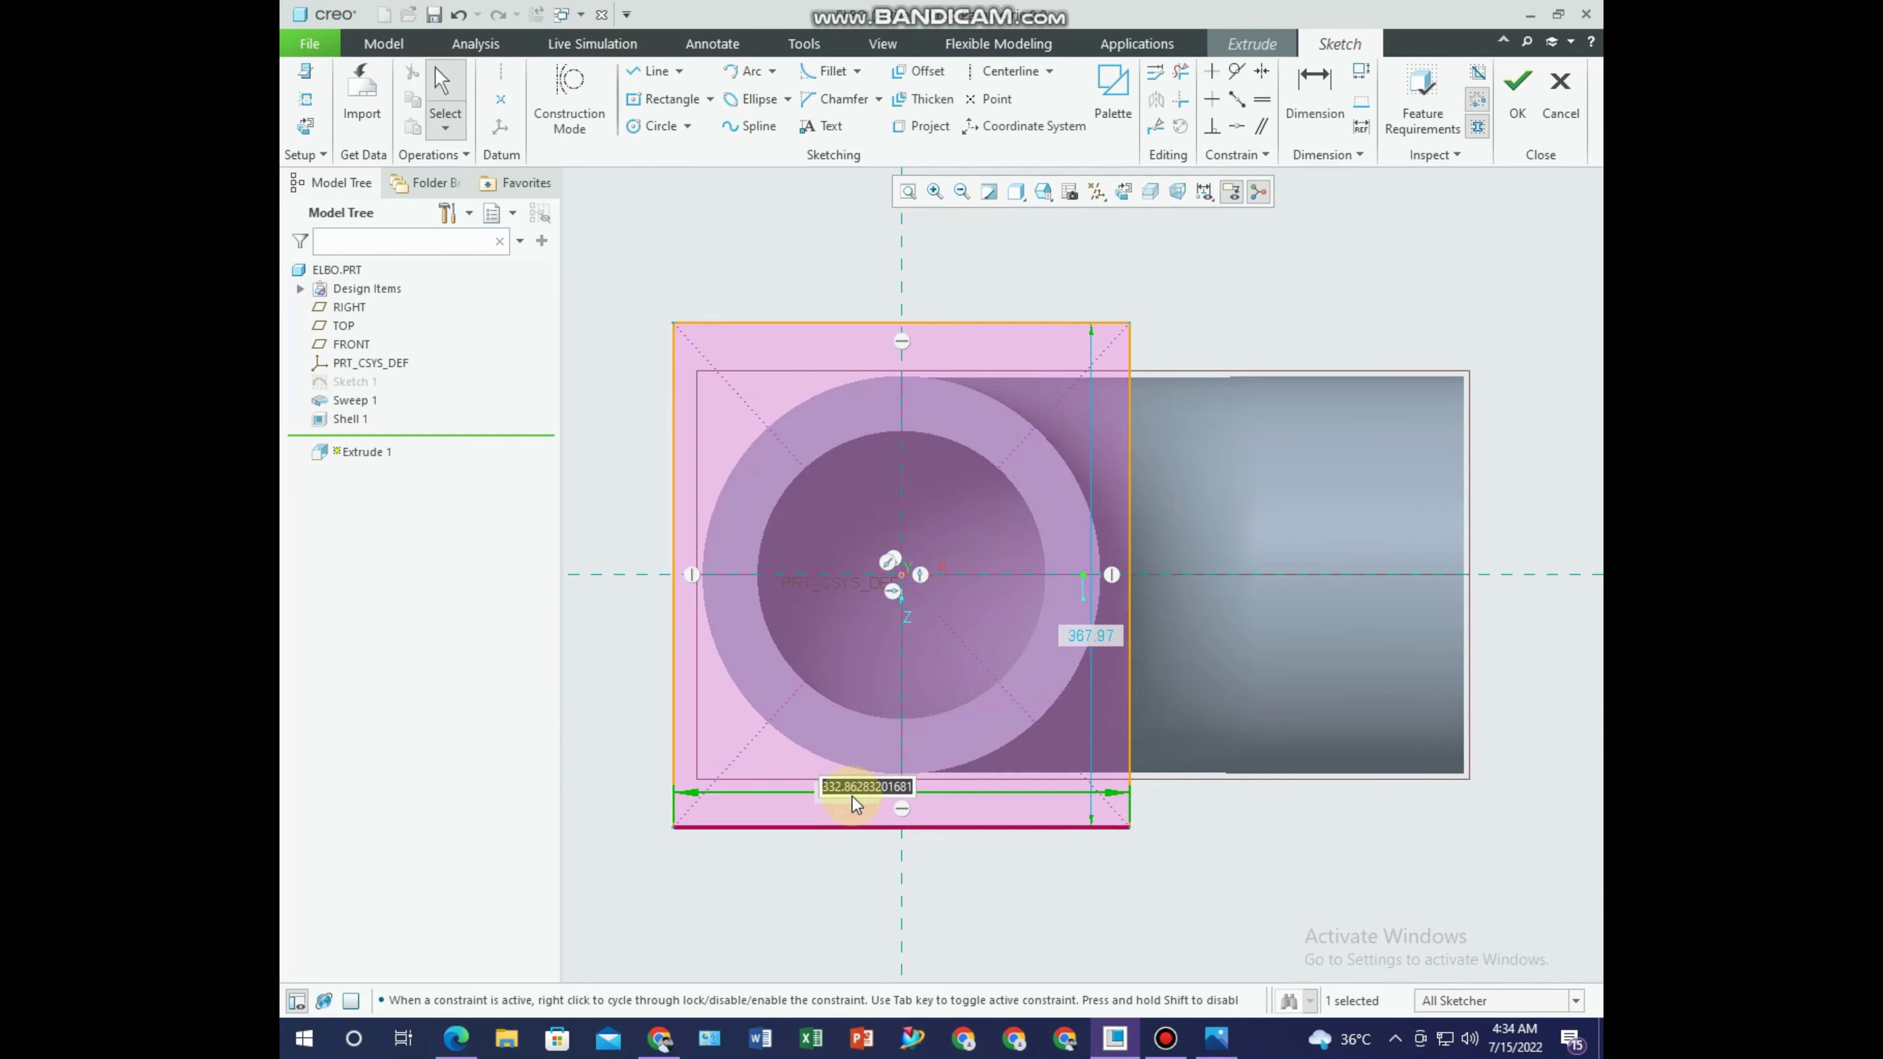
text(360)
key(Return)
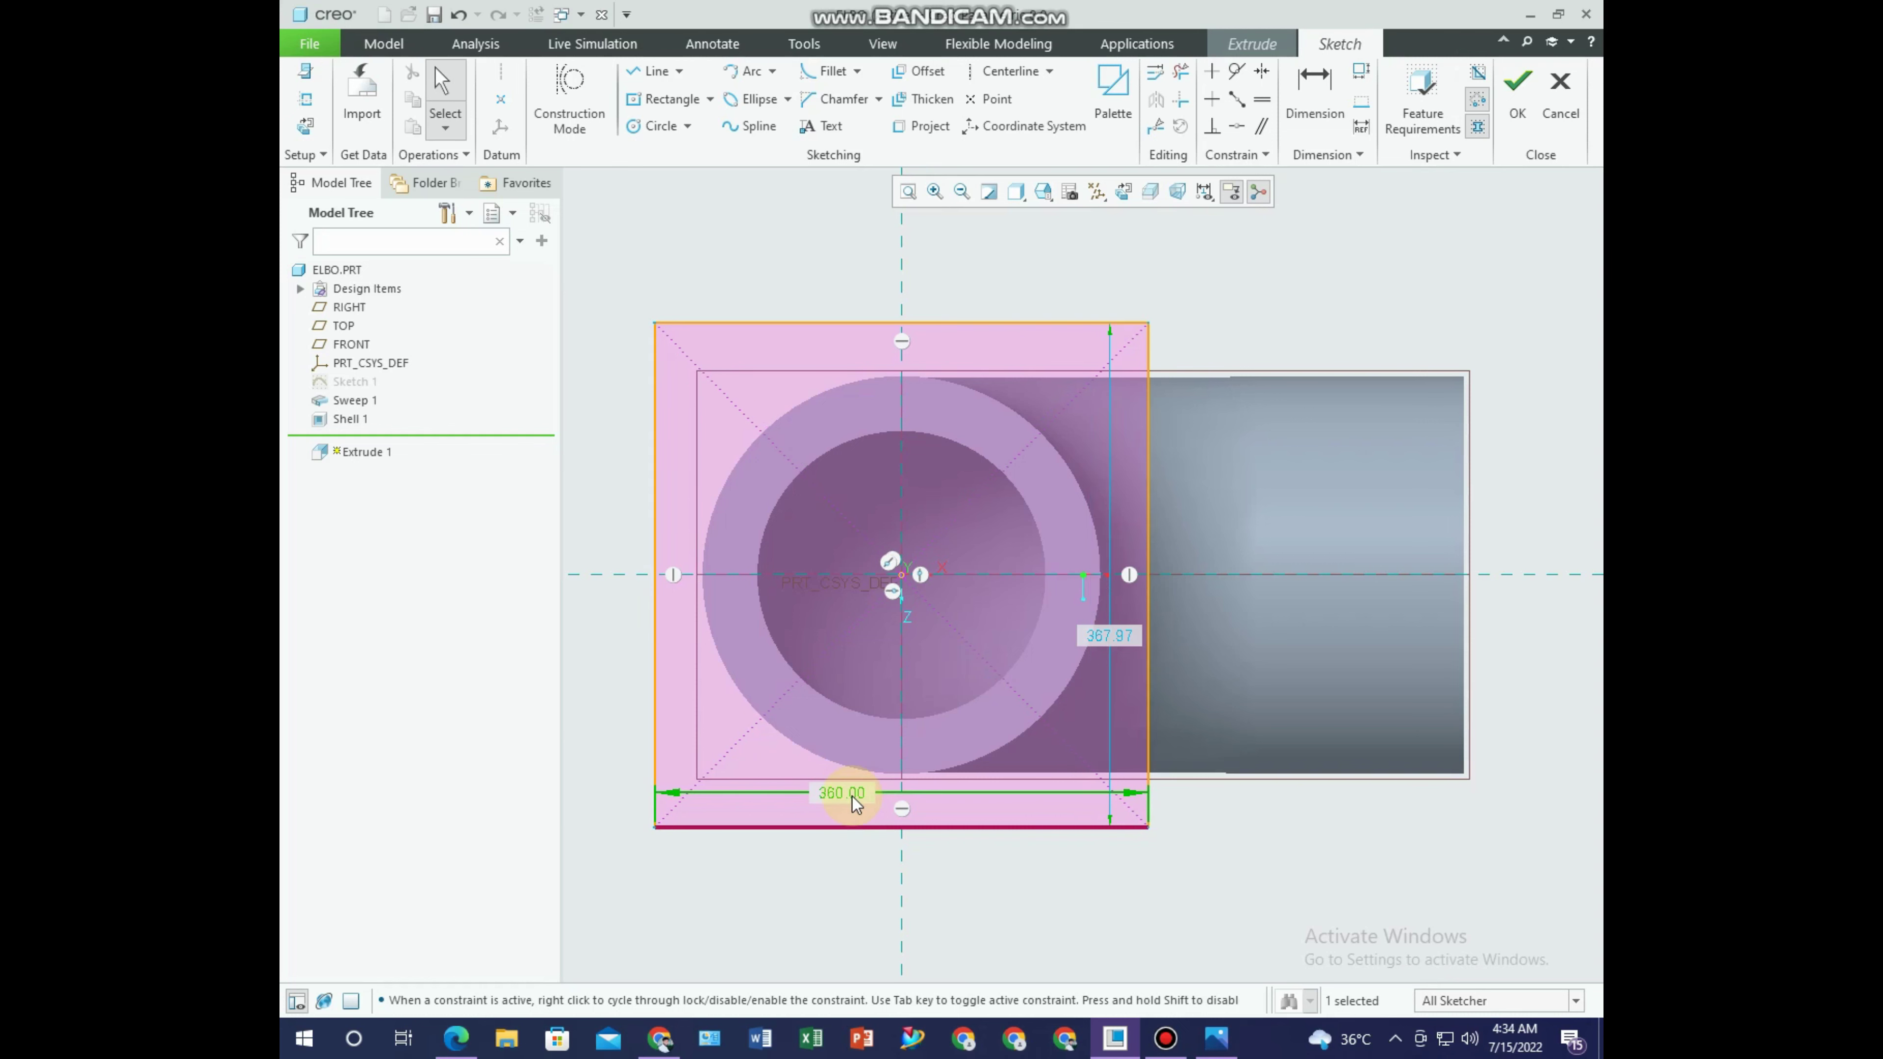
double_click(1098, 632)
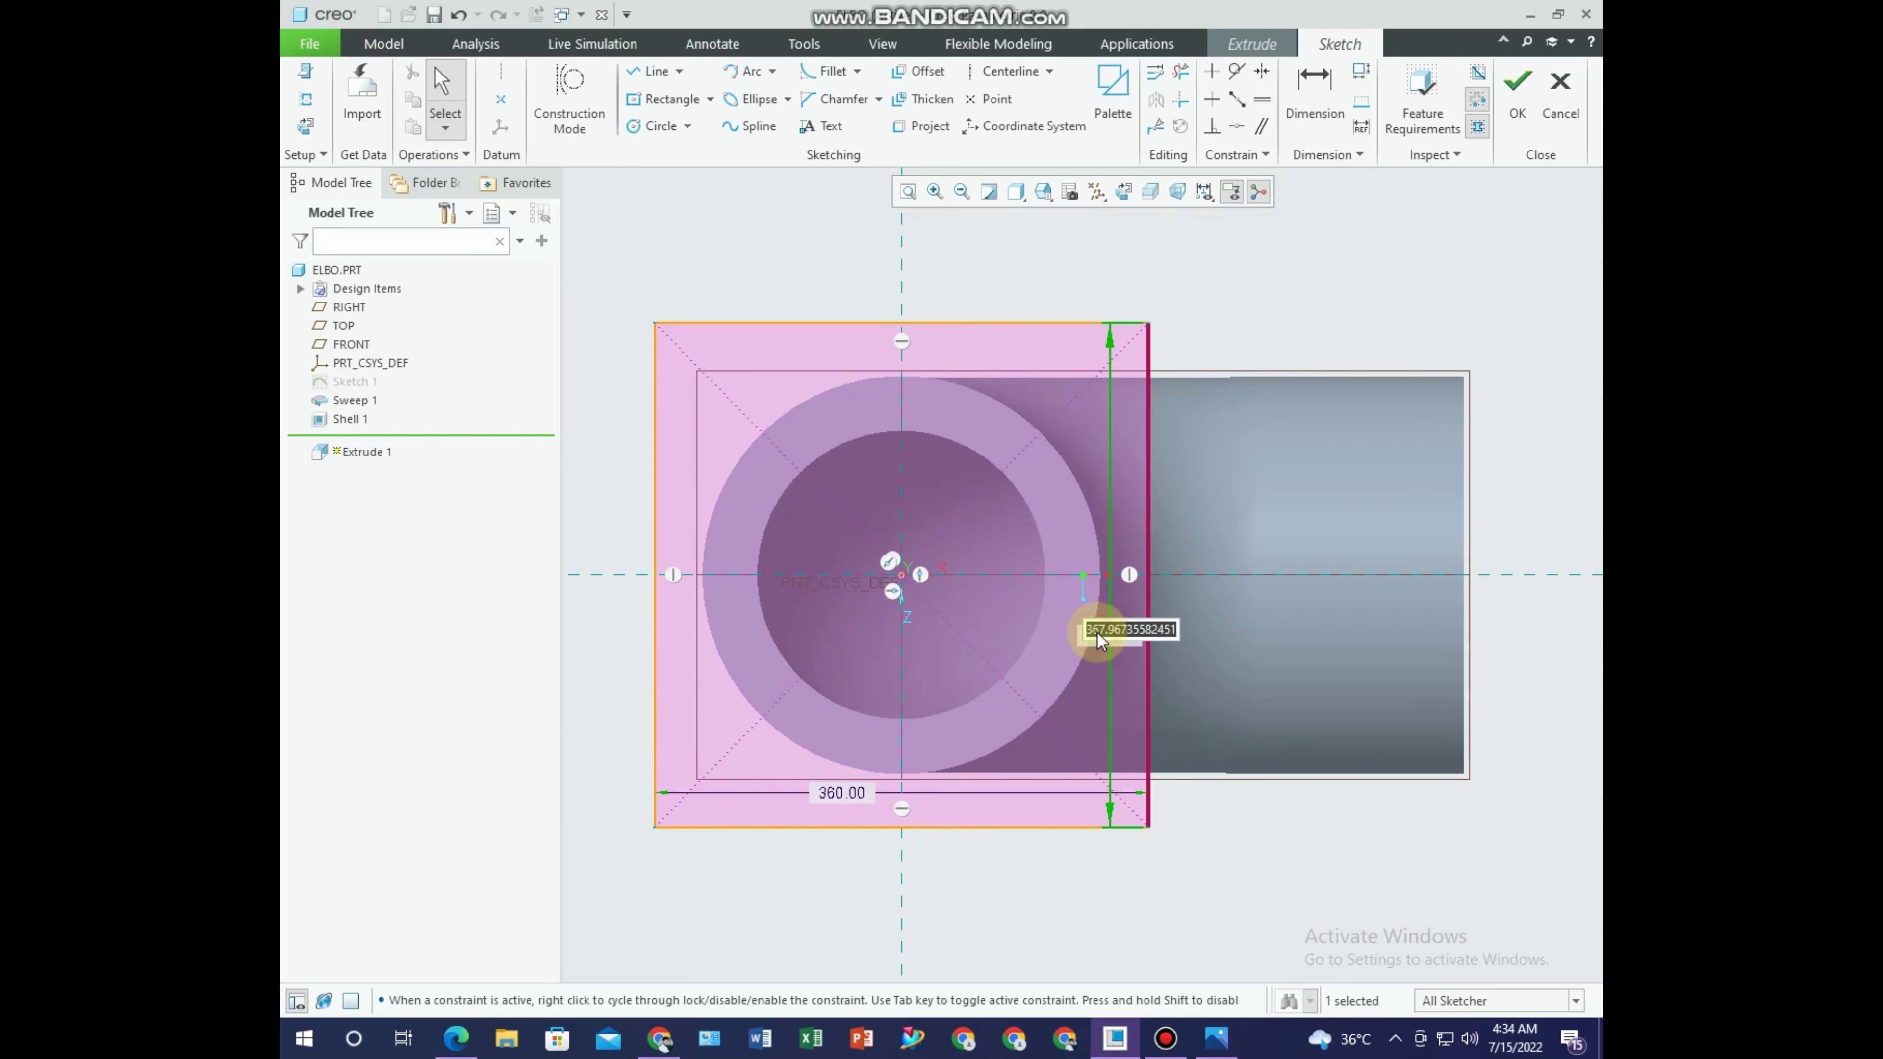
text(360)
key(Return)
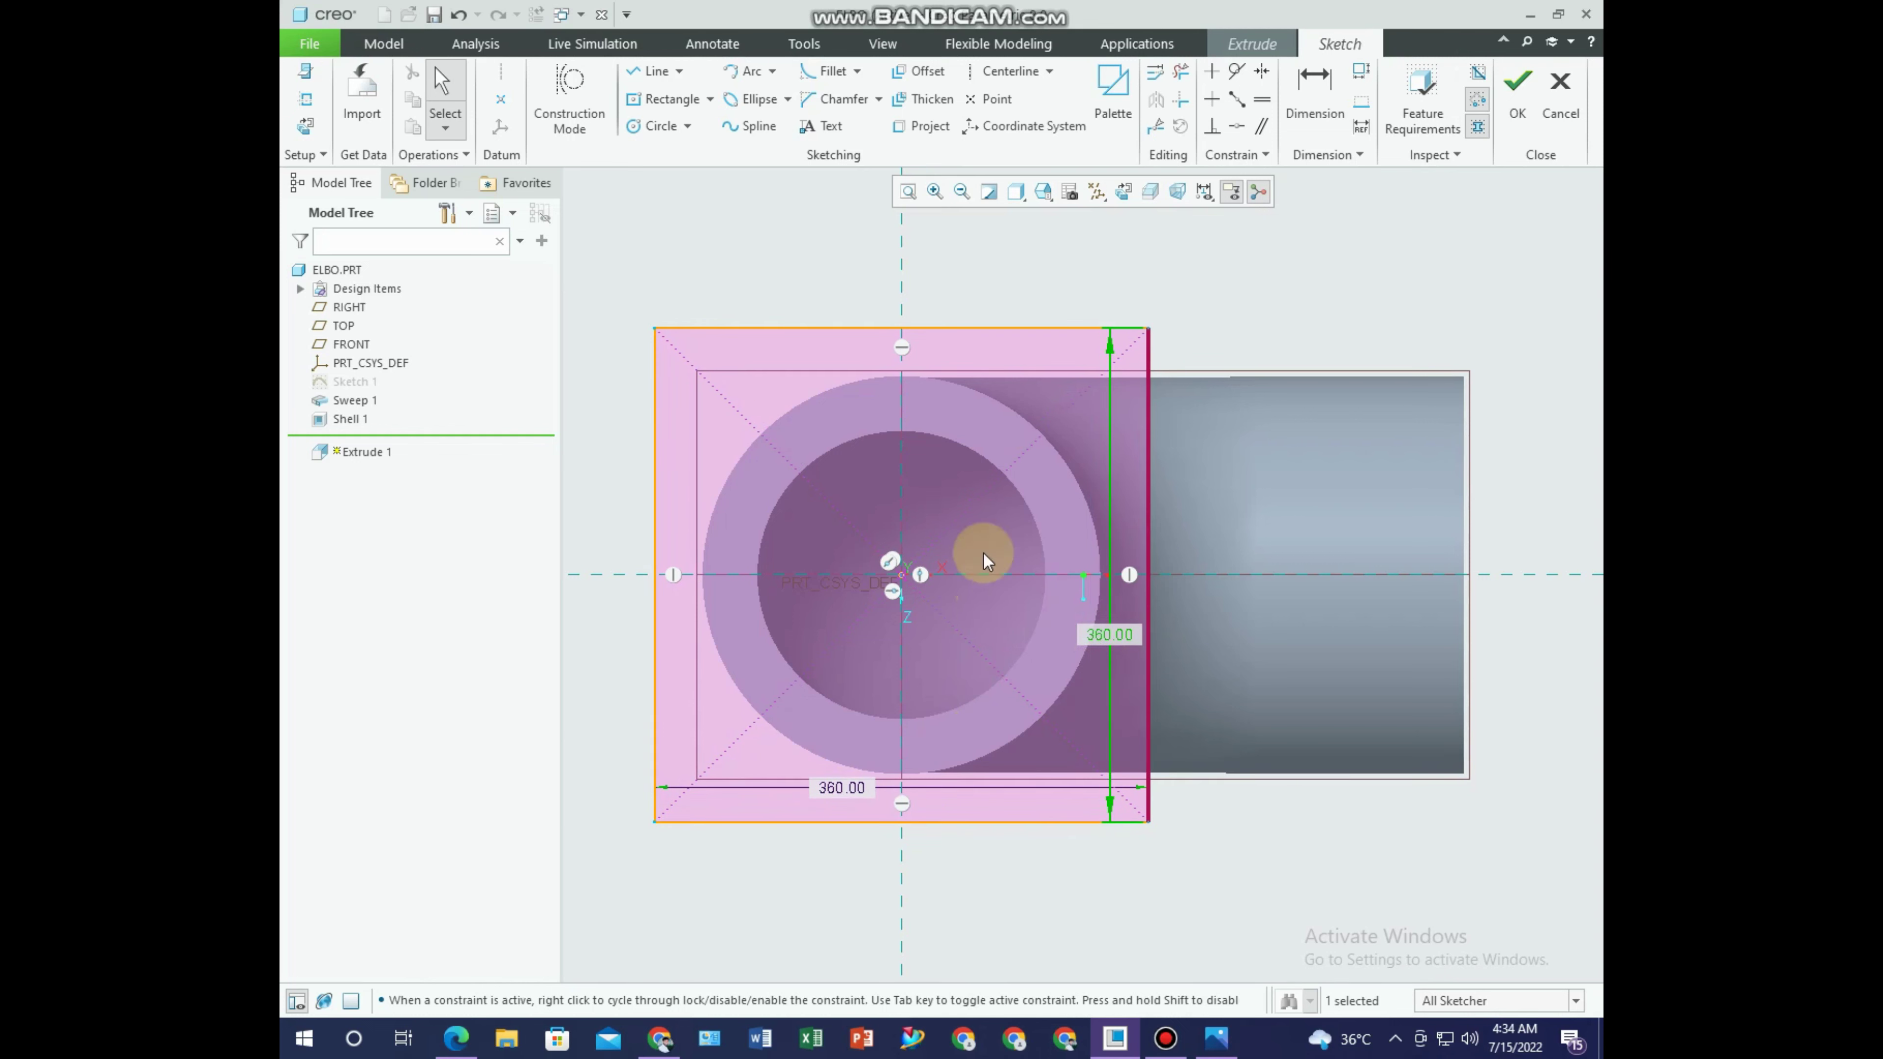
click(1518, 127)
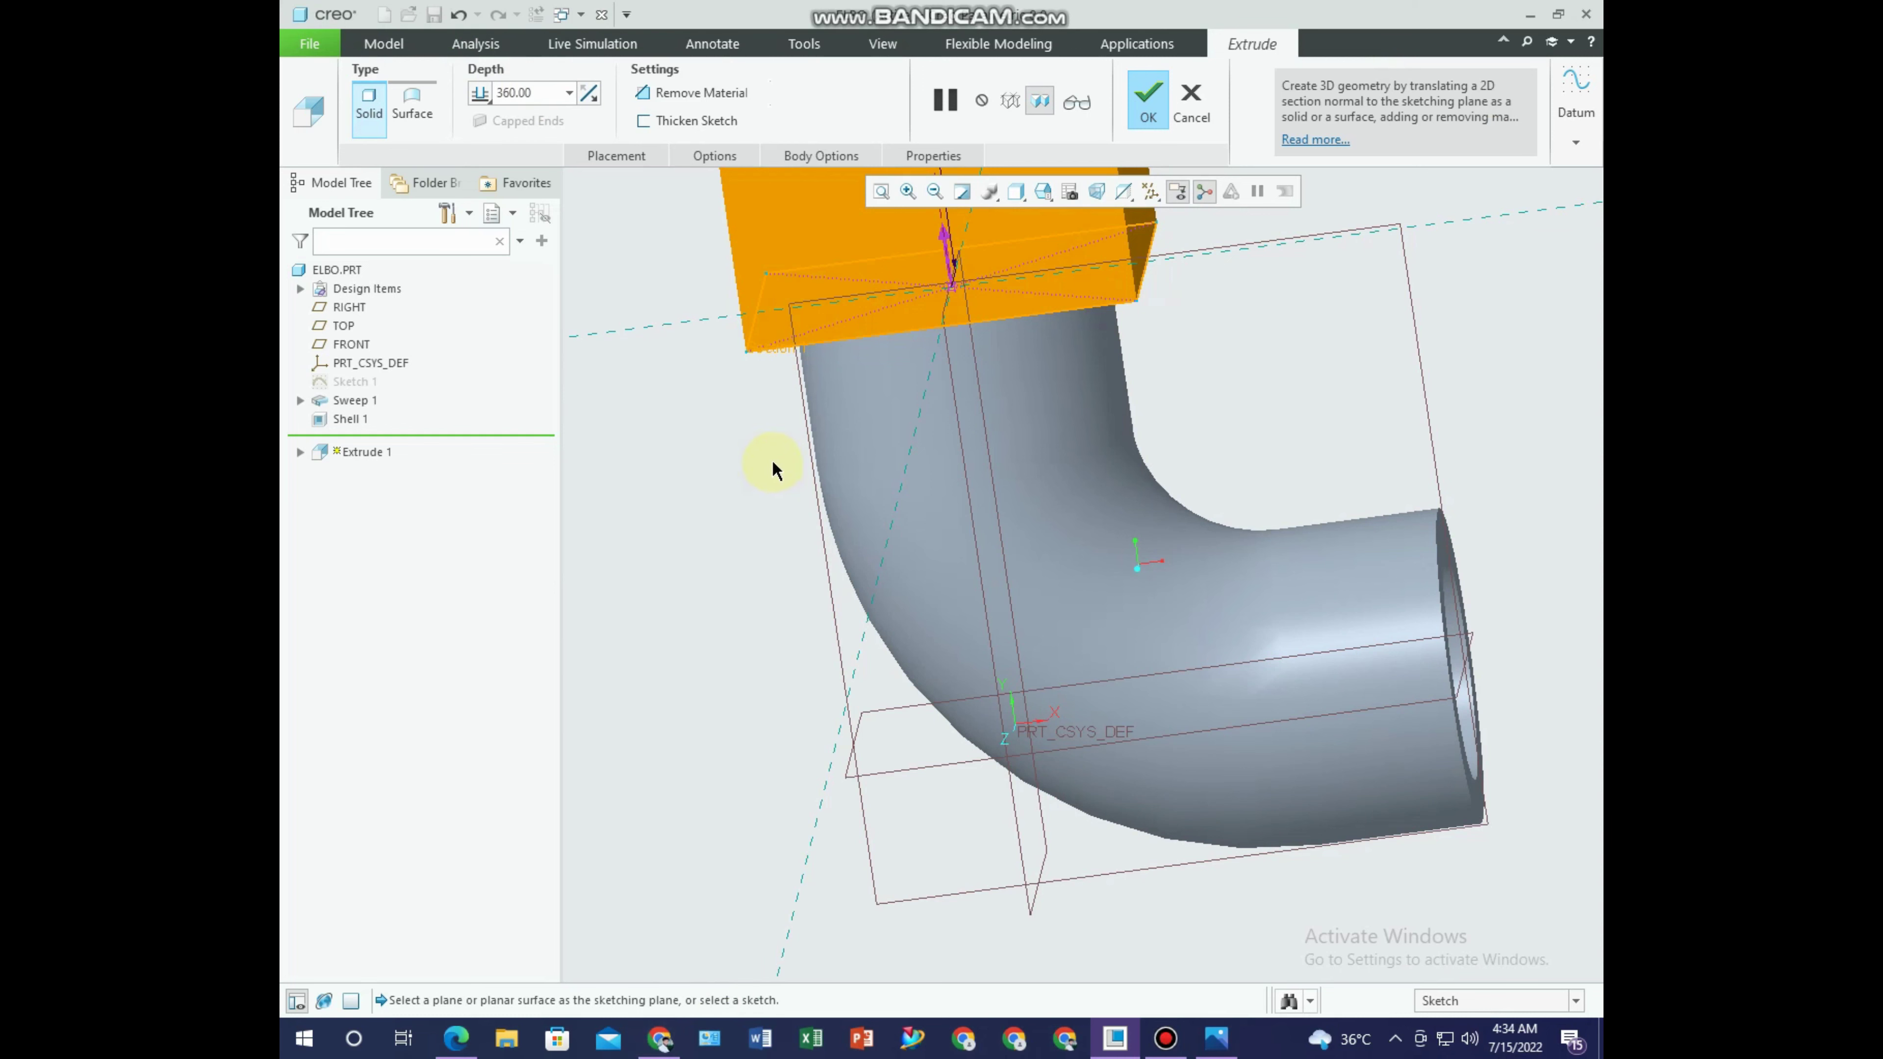
Flip the extrusion onto the elbow with 50 depth and reopen its sketch.
click(595, 108)
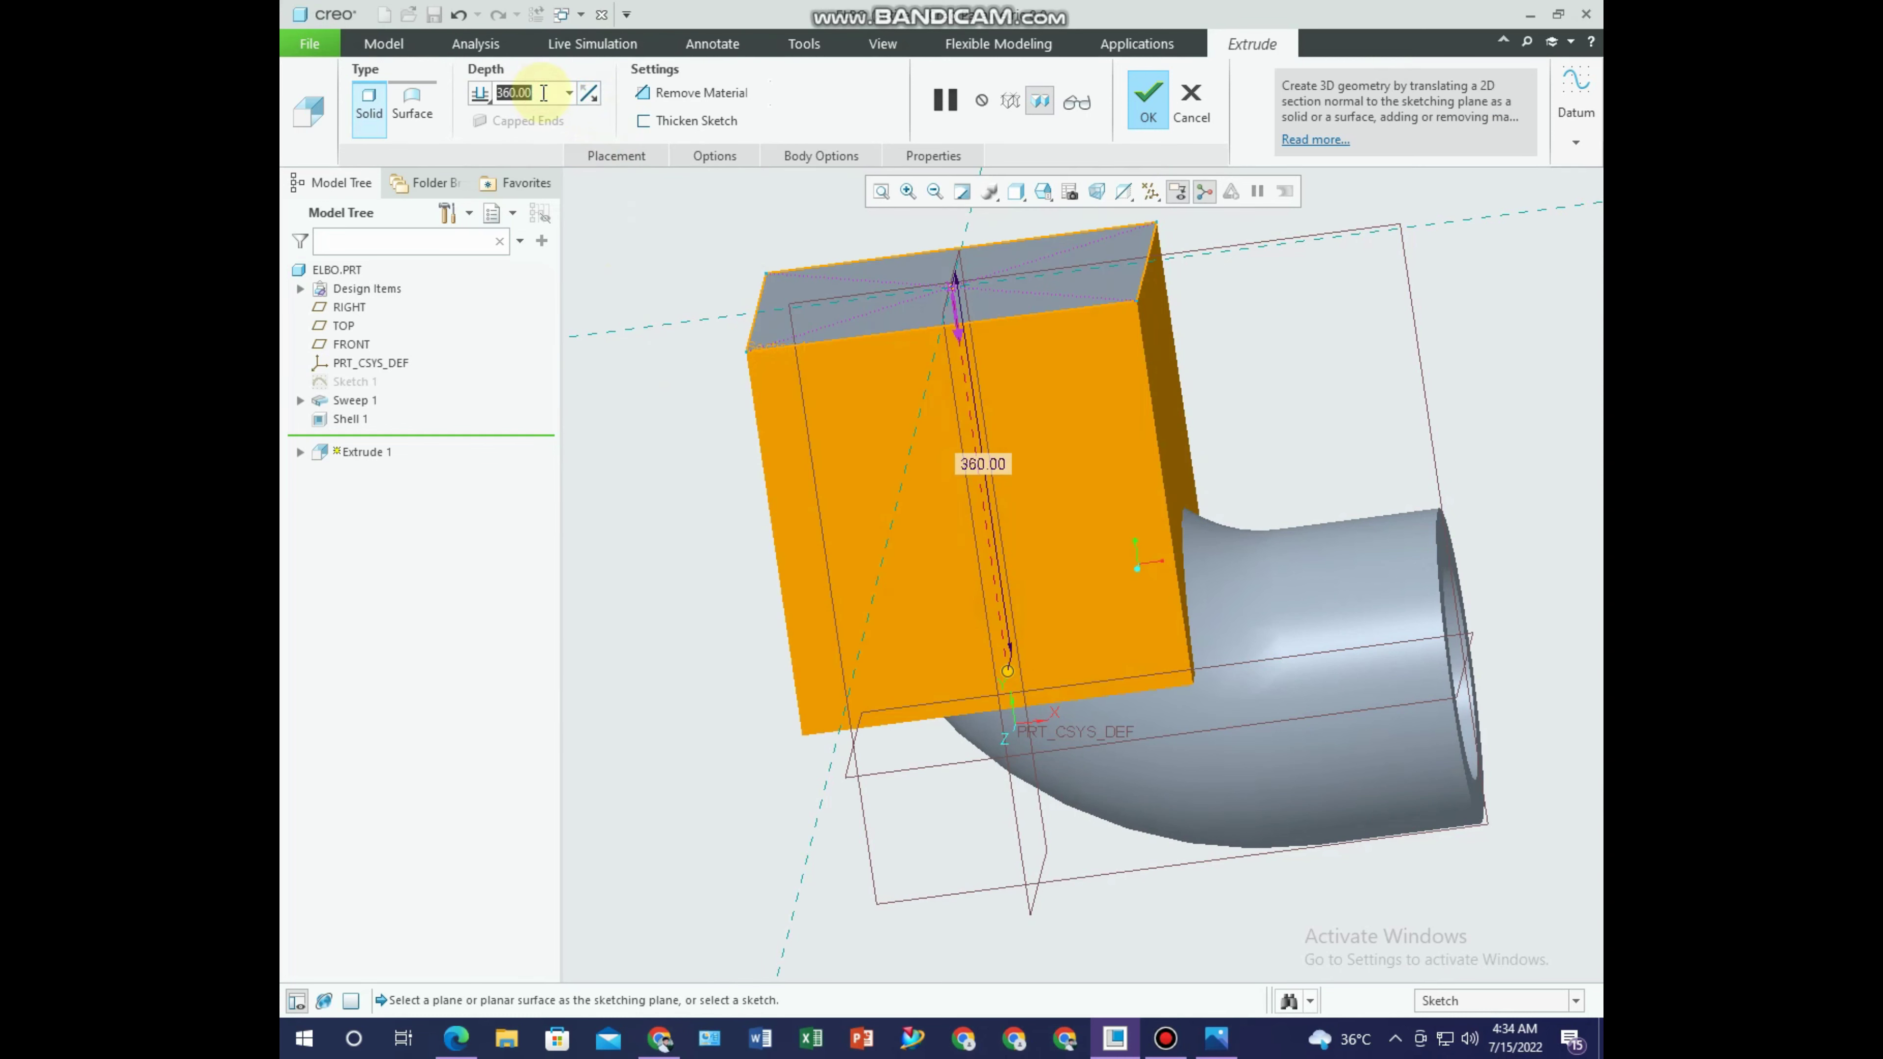
text(50)
key(Return)
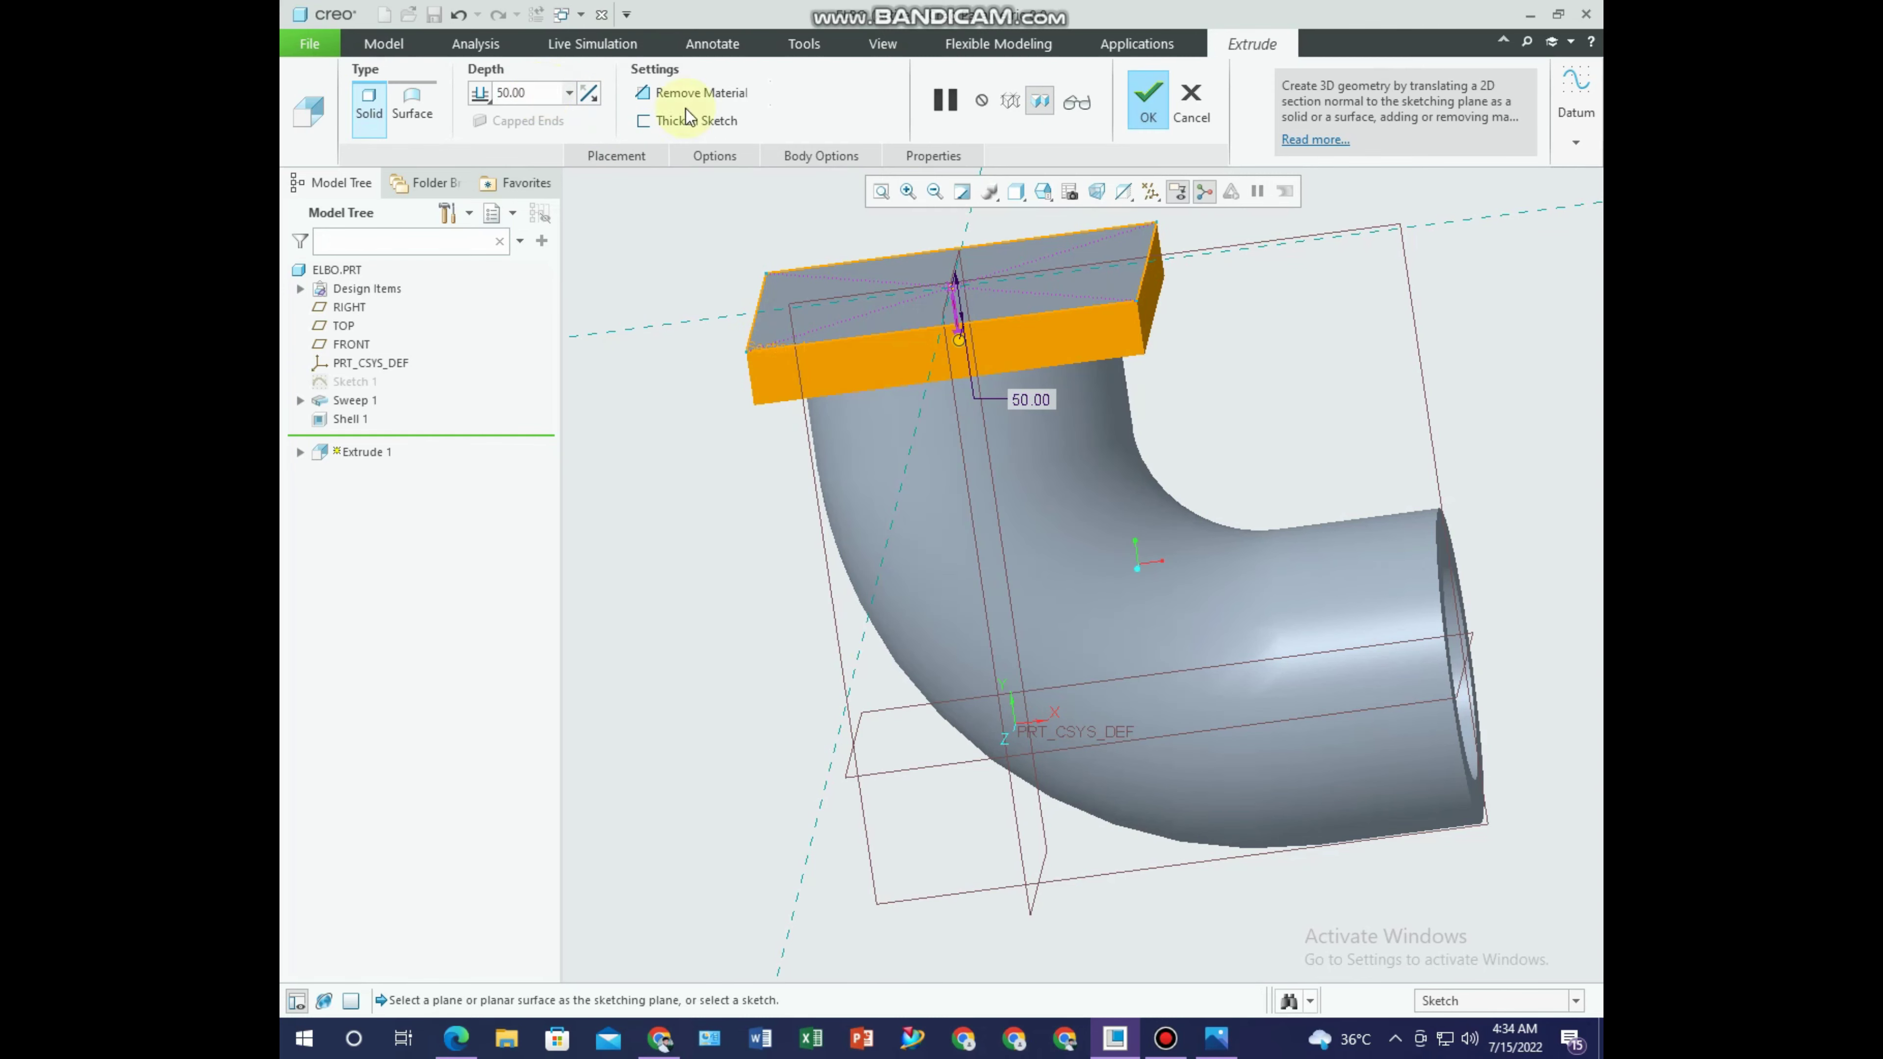
middle_drag(809, 286, 861, 357)
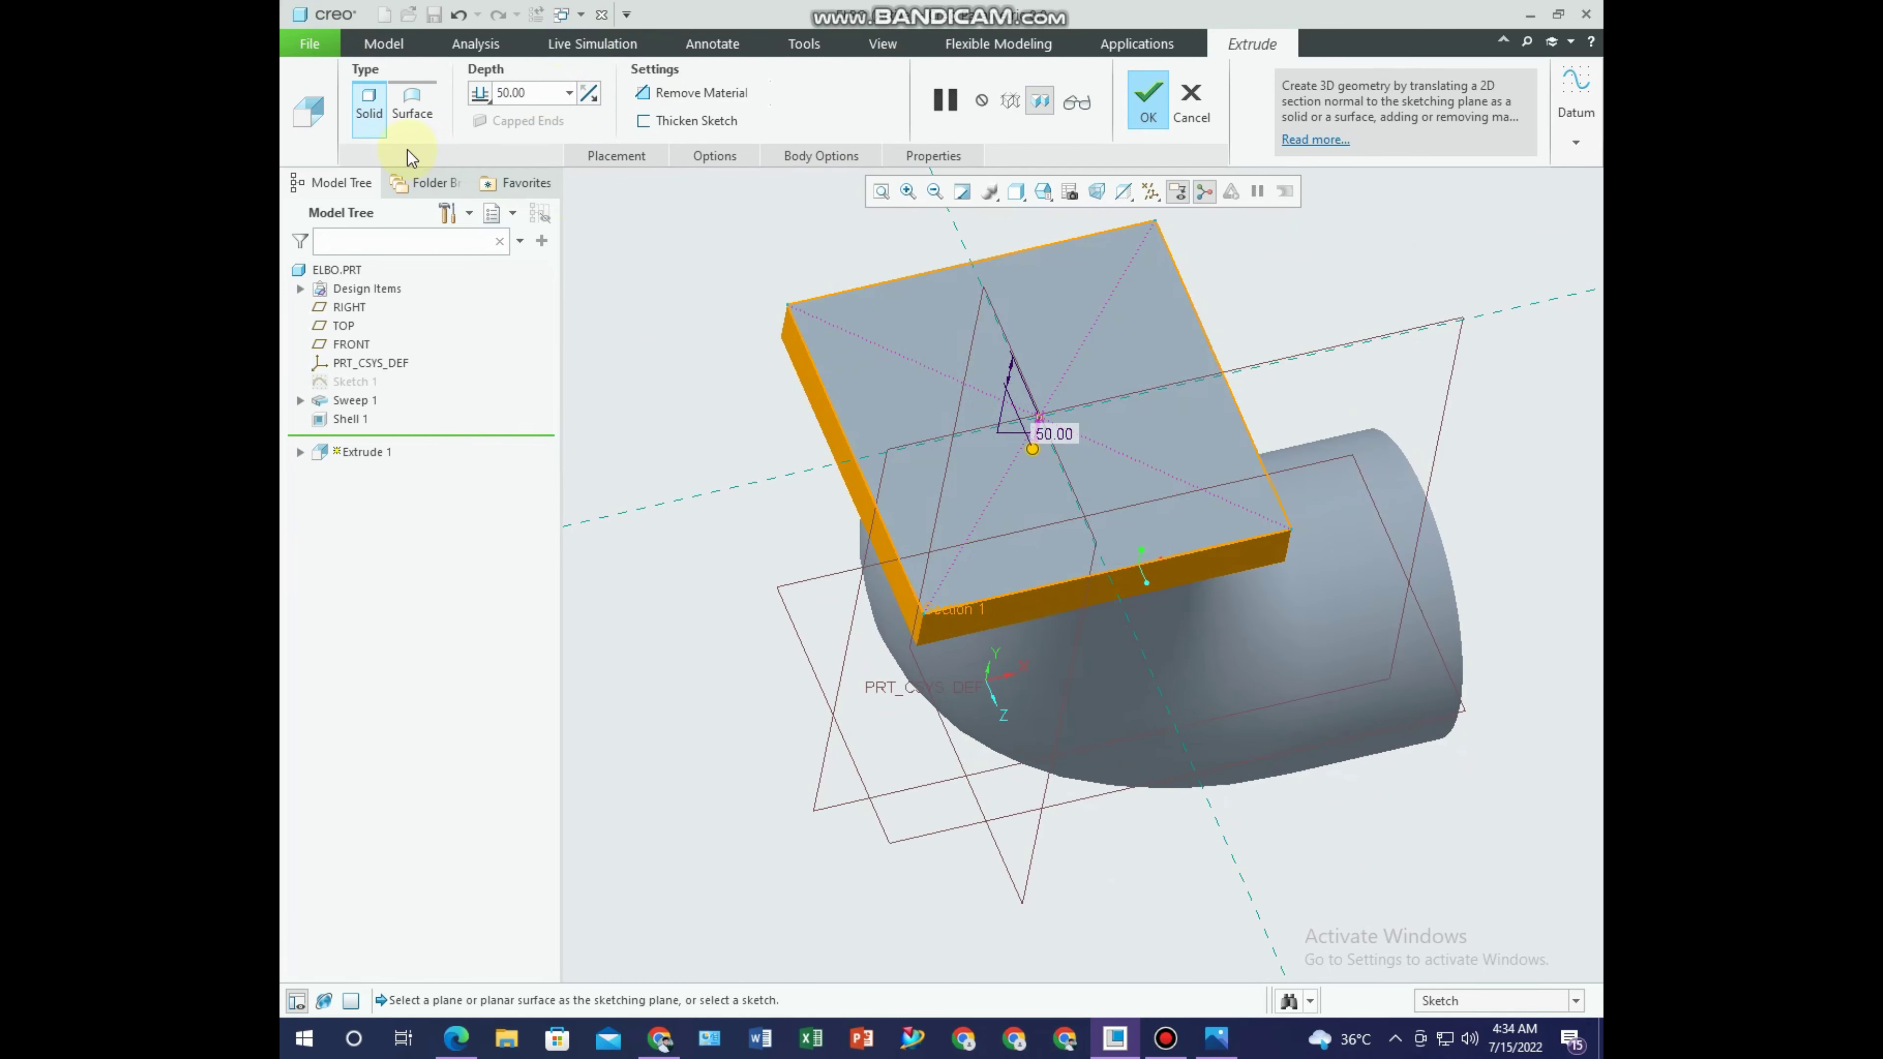
click(616, 155)
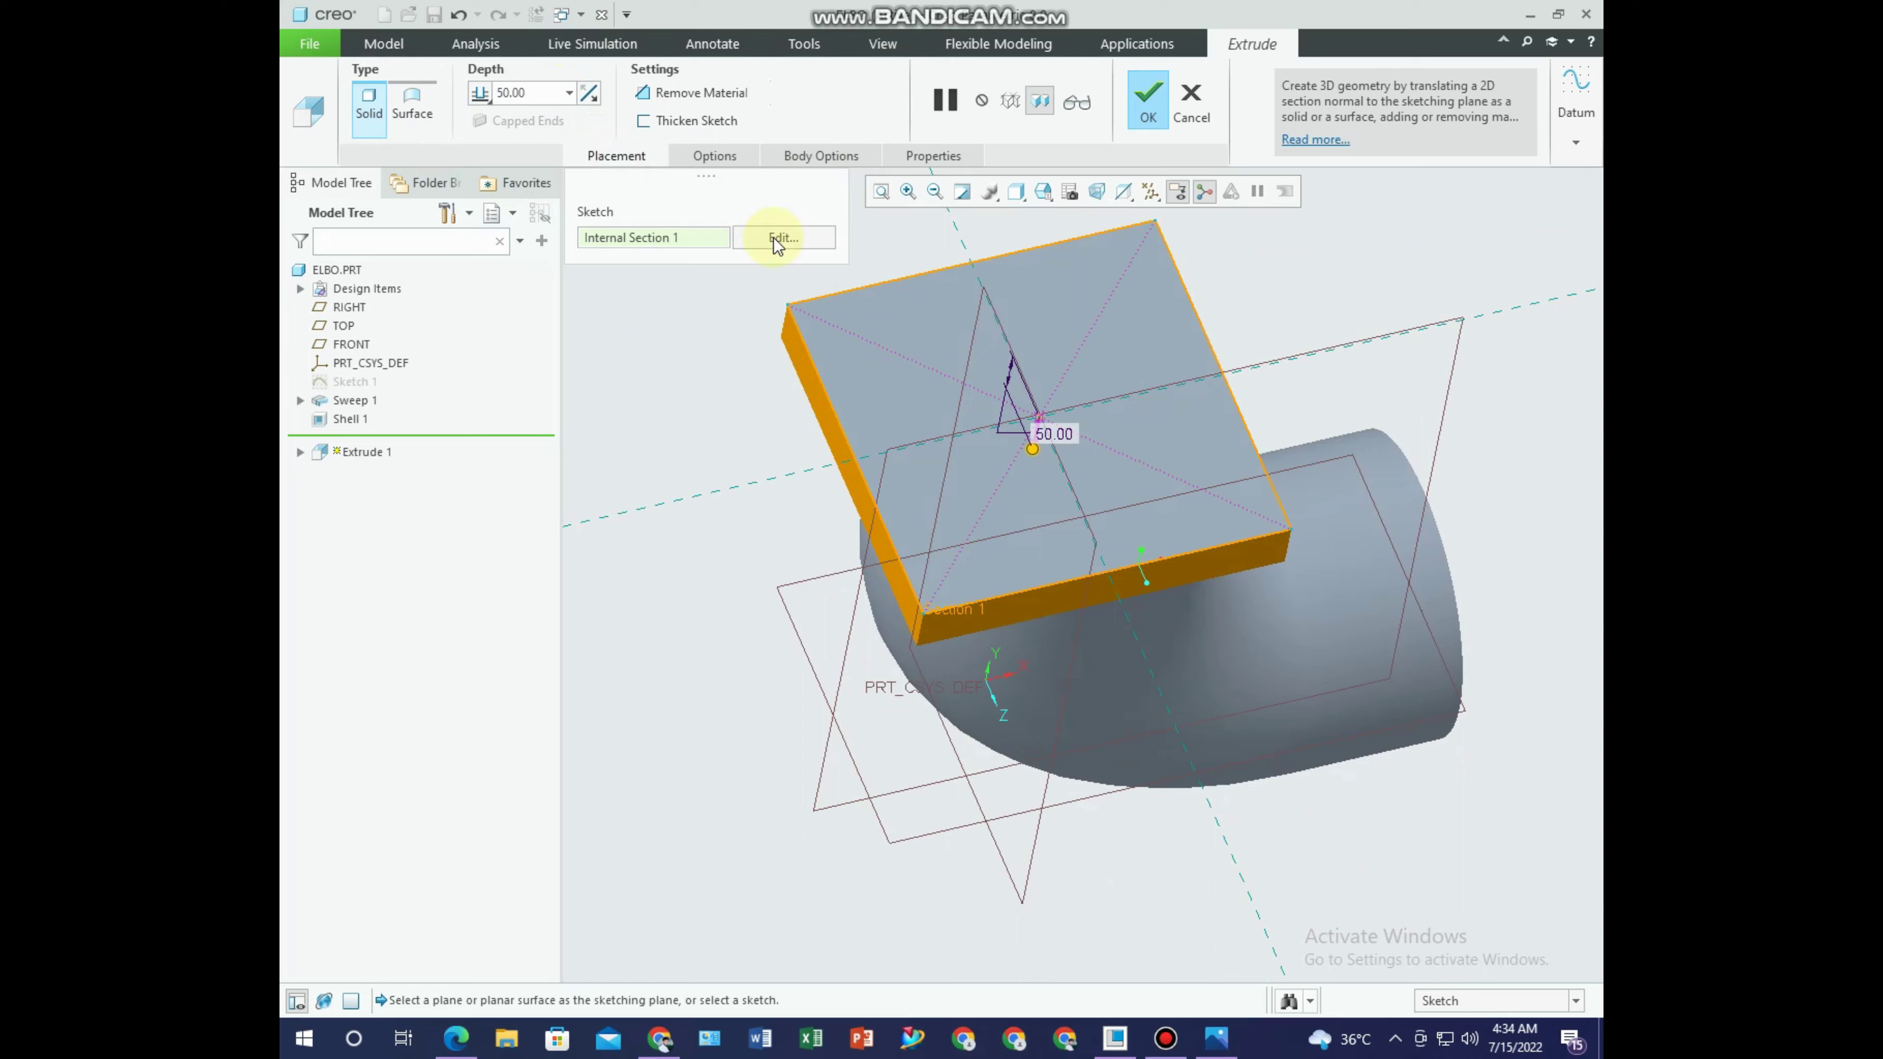
click(773, 238)
click(305, 125)
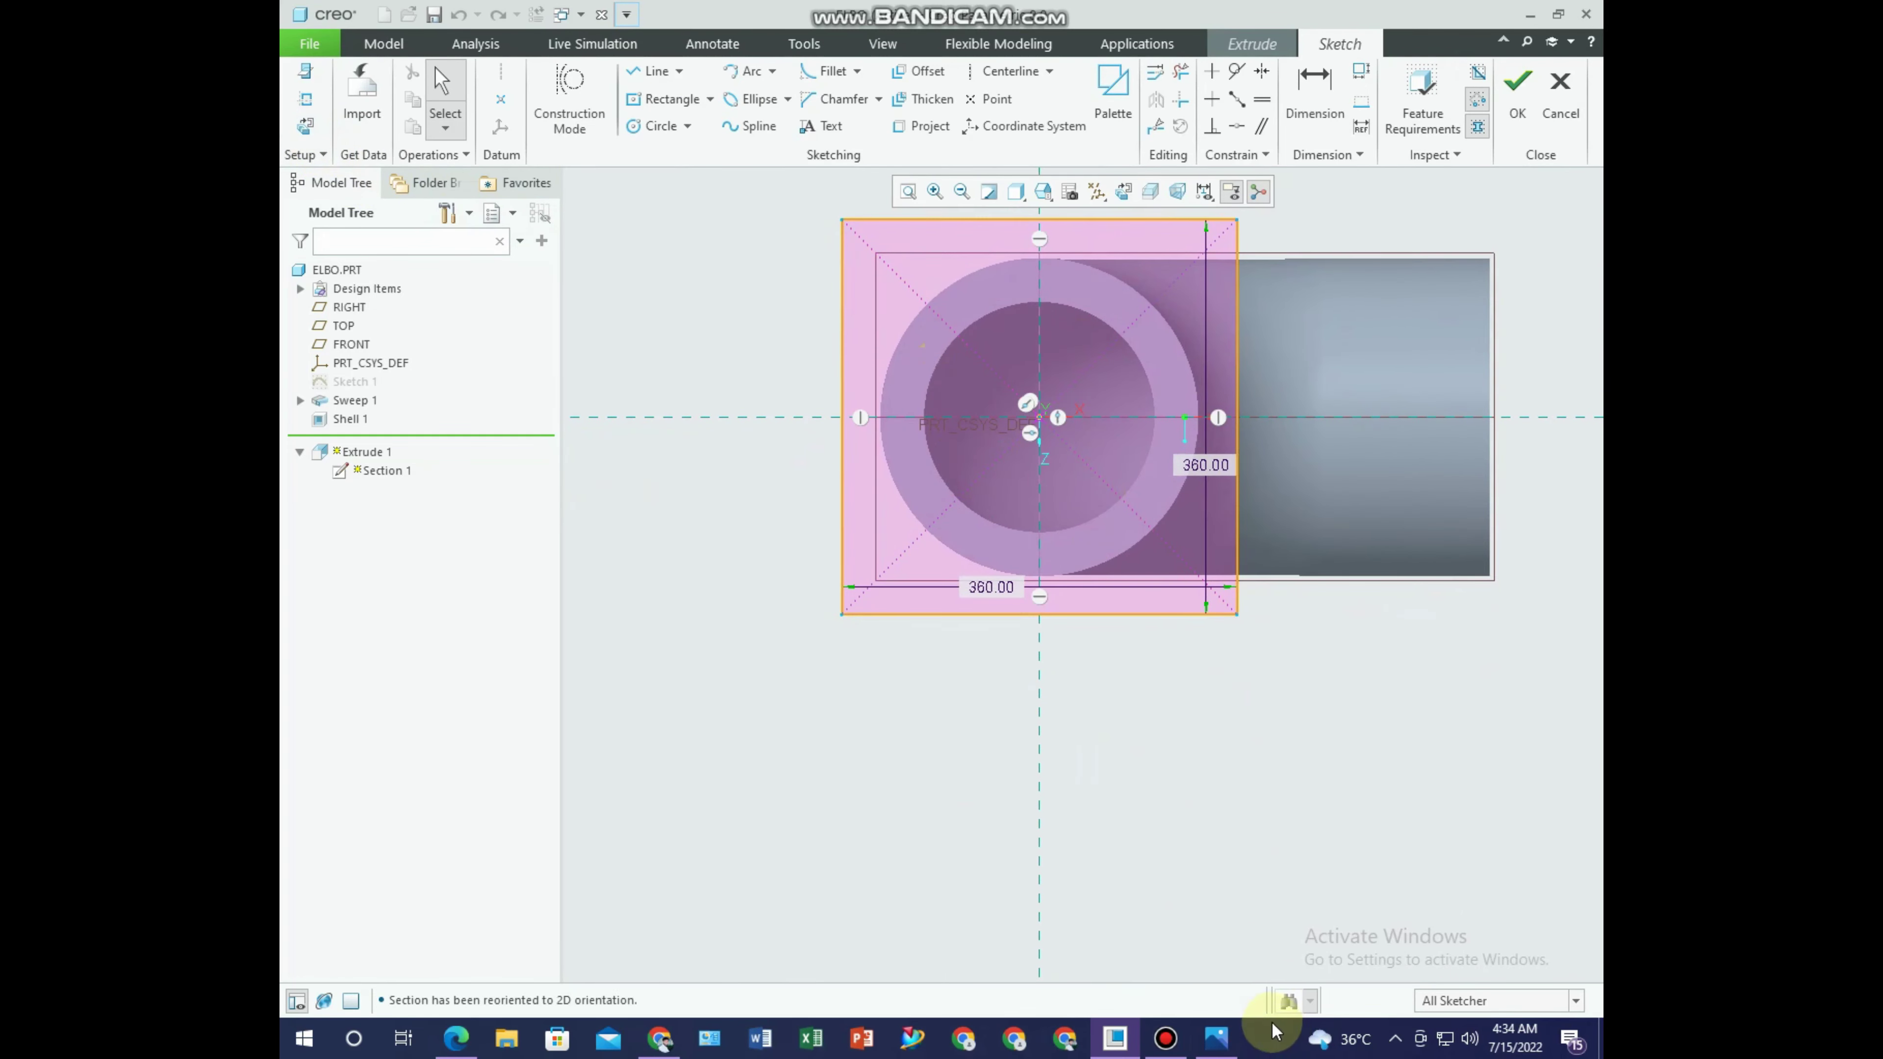
Project the pipe's two inner arcs into the flange sketch to form the bore.
click(1208, 1040)
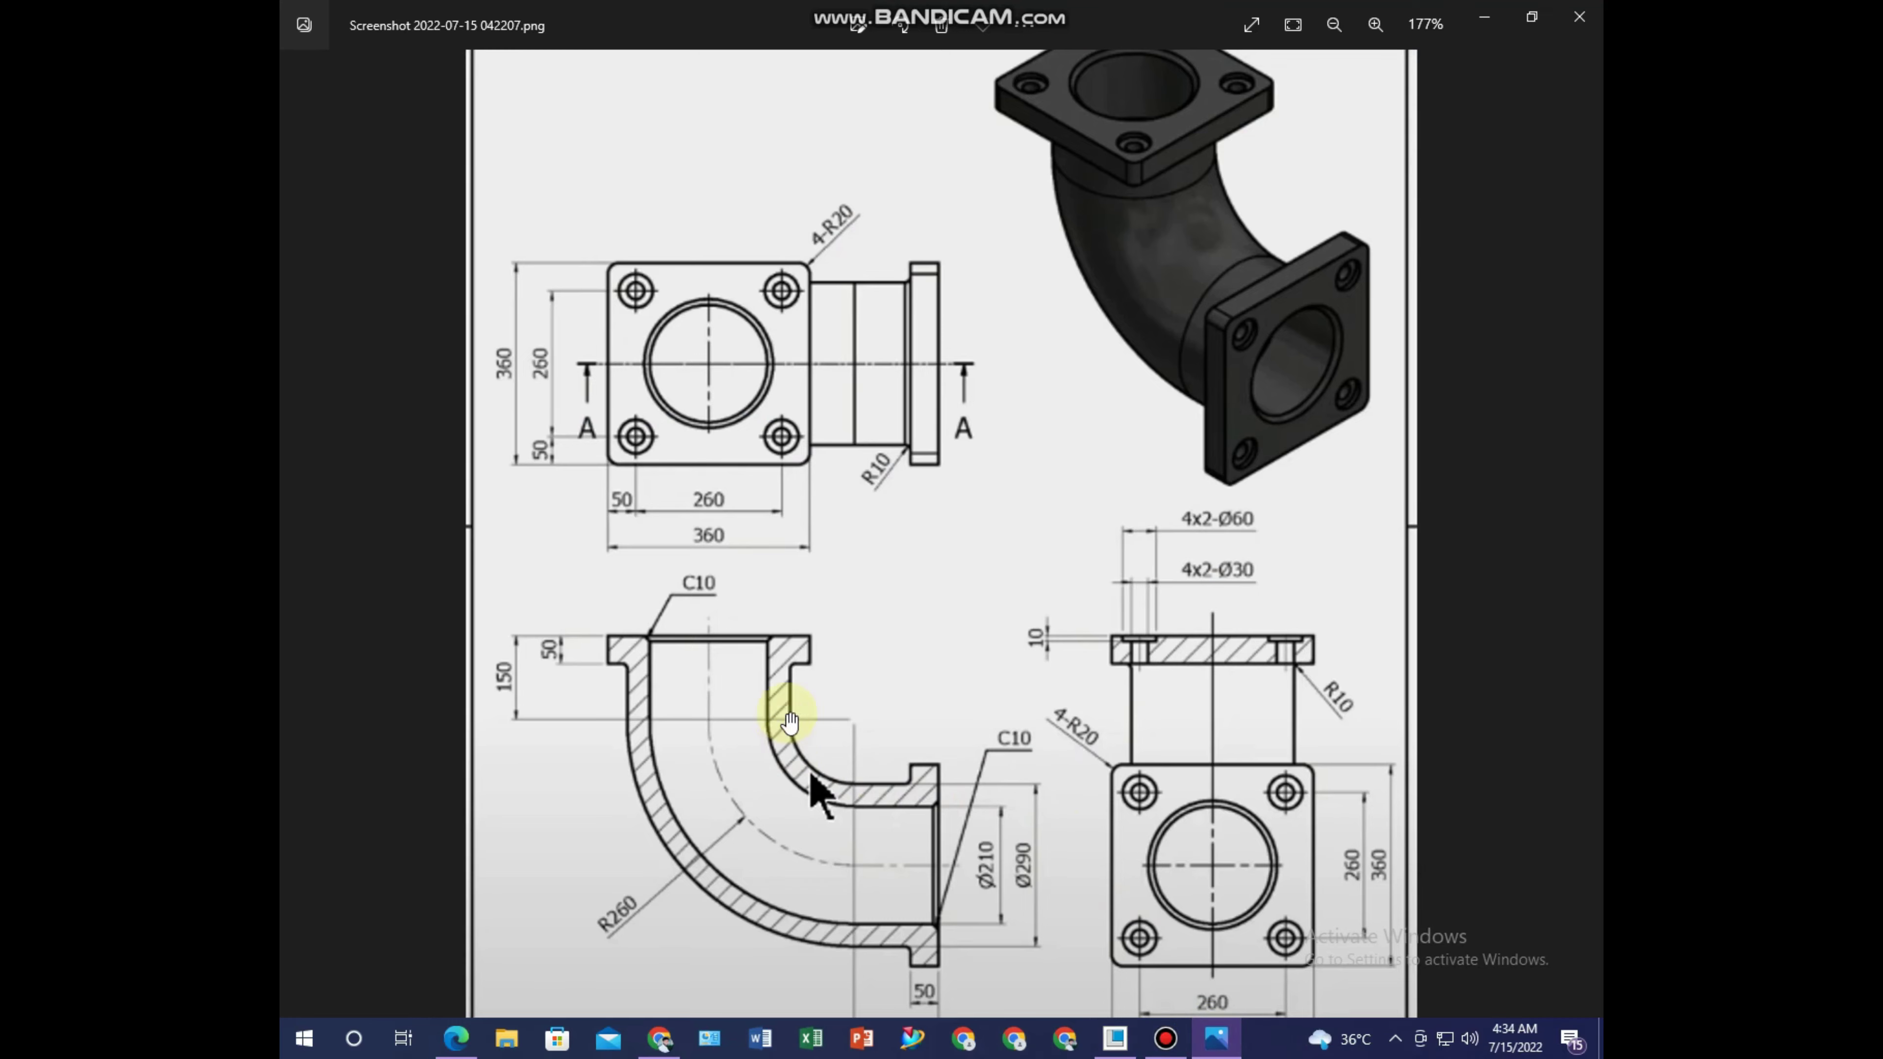
click(1215, 1039)
click(922, 126)
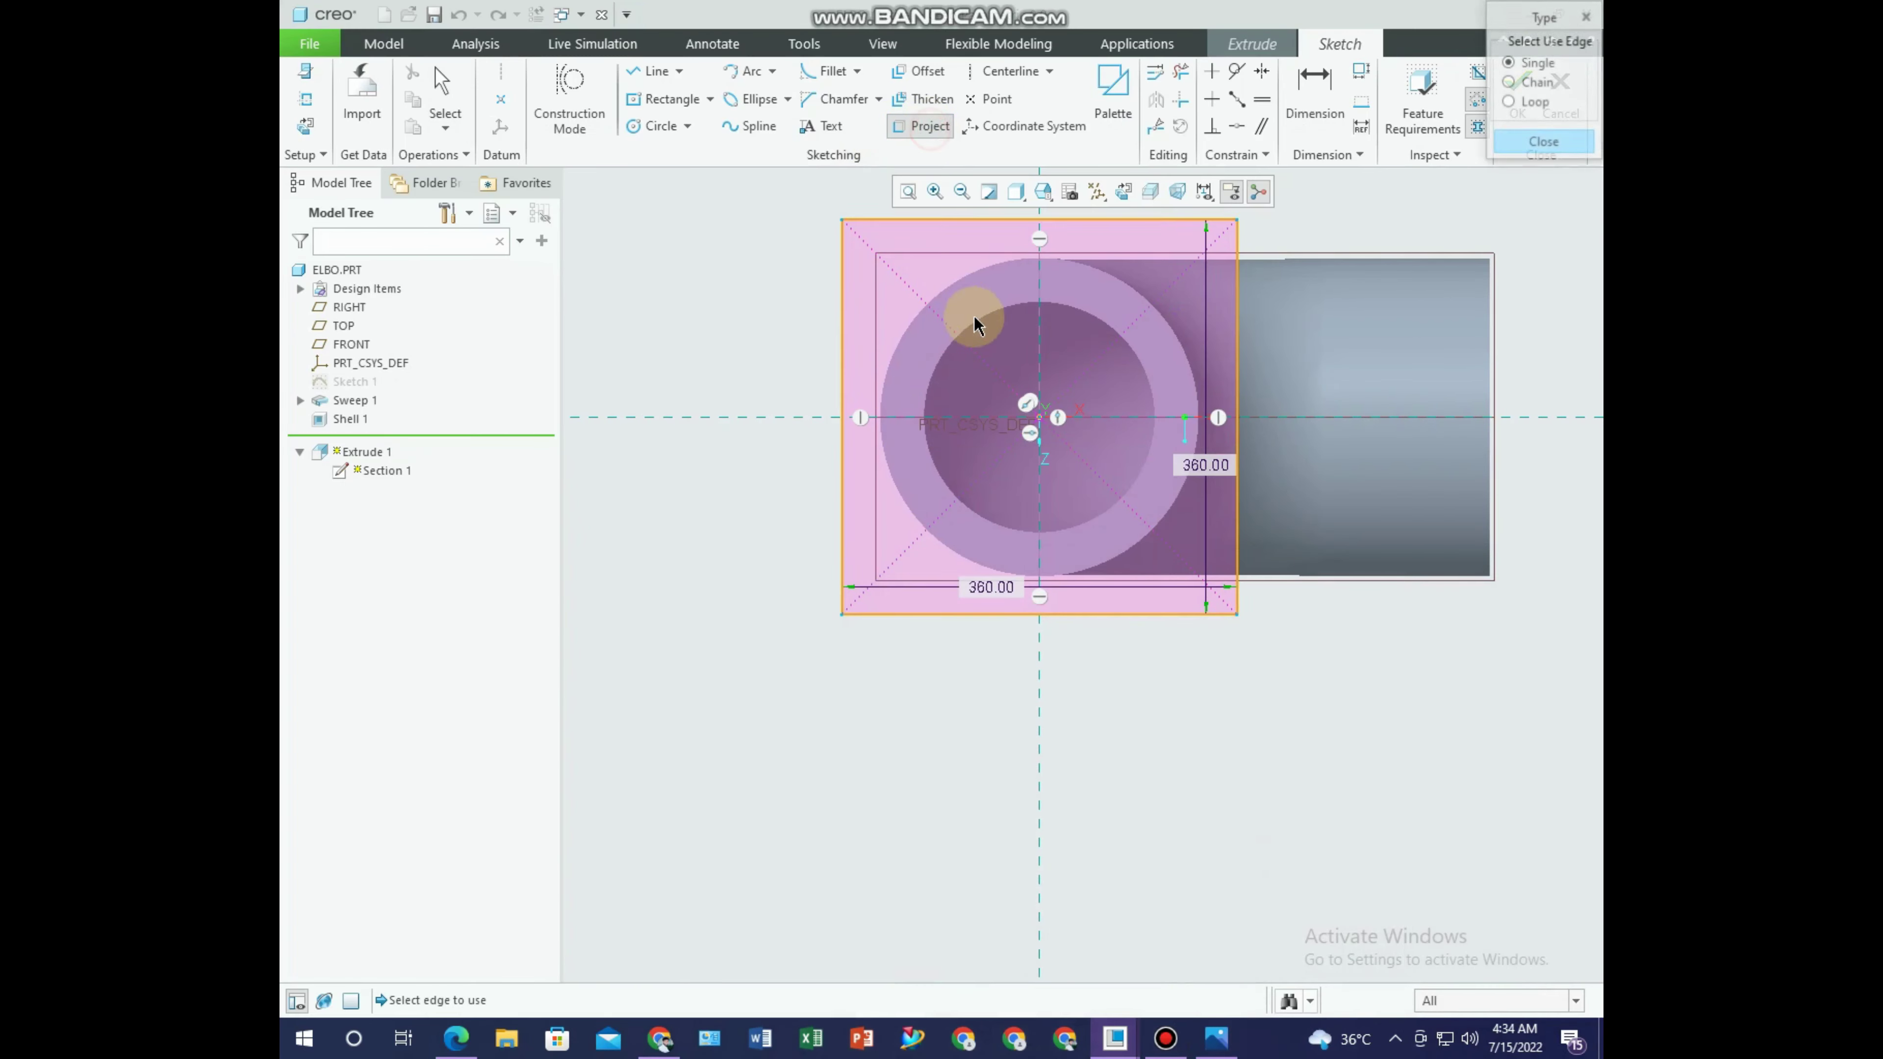
click(963, 323)
click(951, 488)
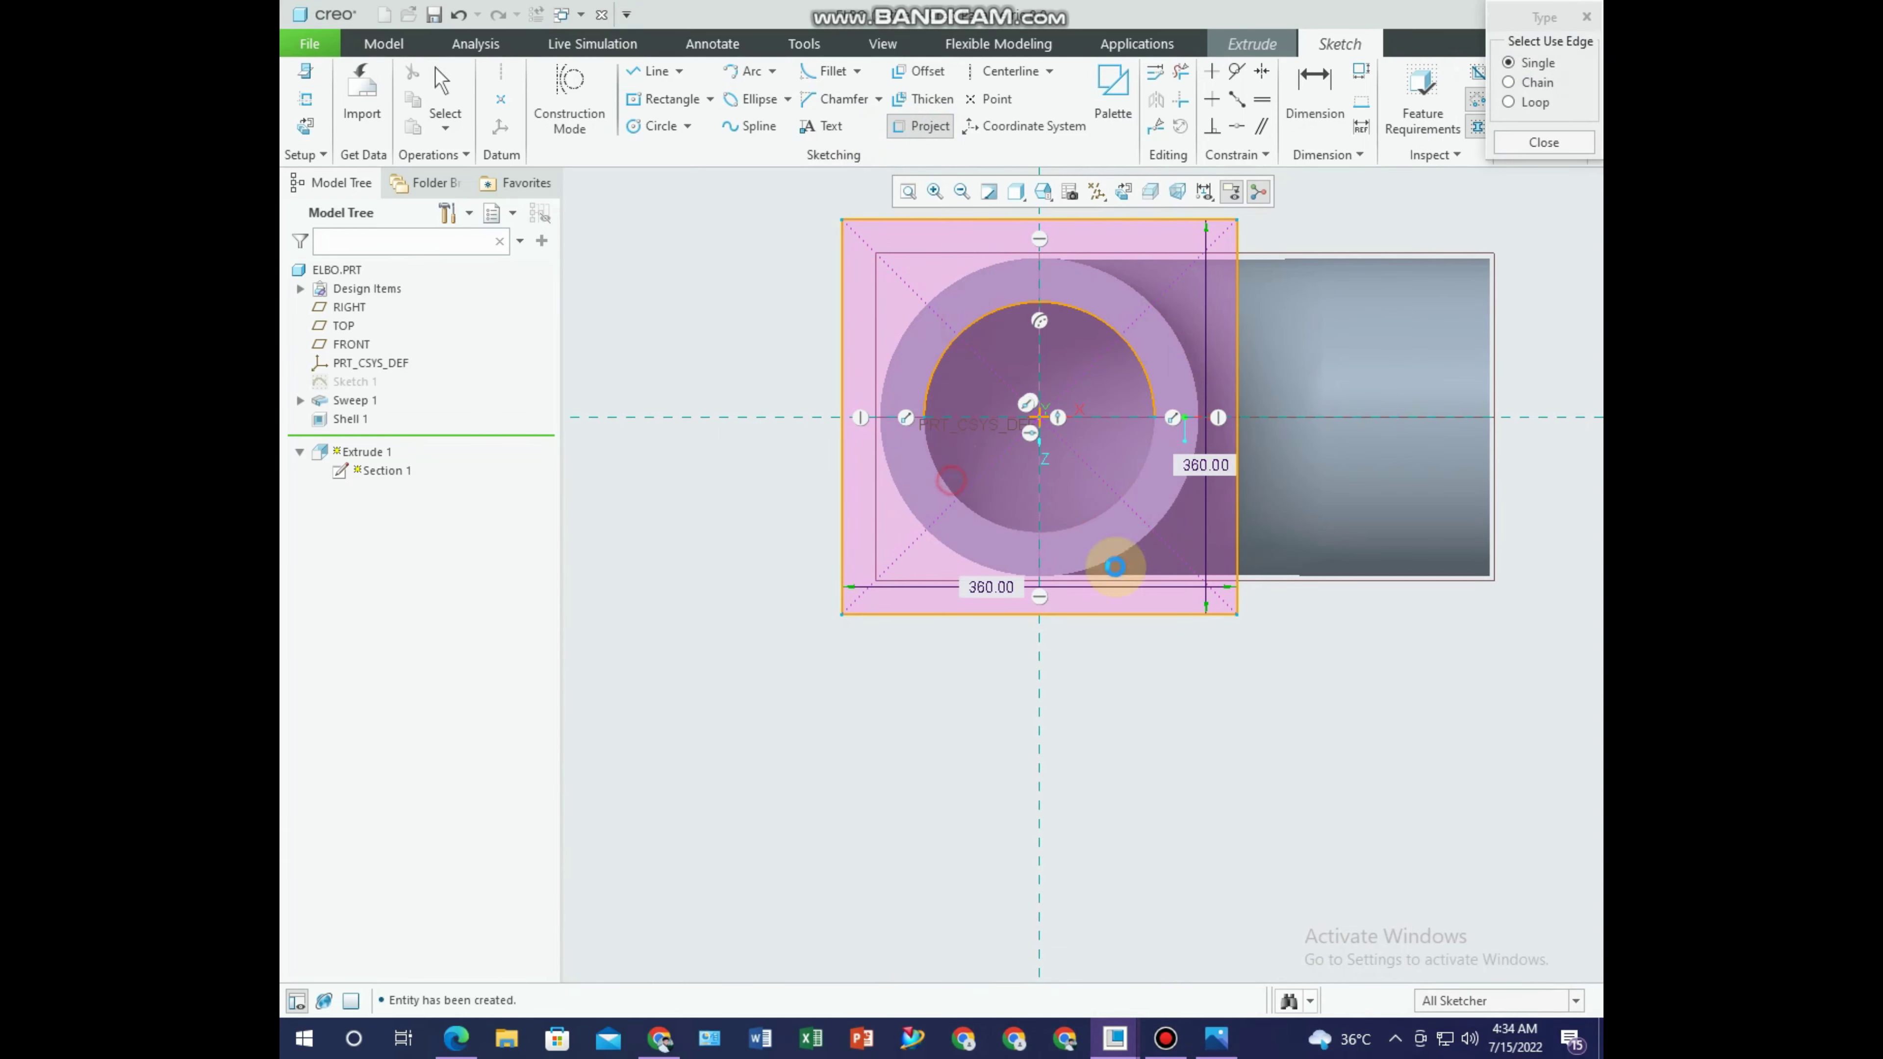
scroll(1459, 622, down, 1)
click(1509, 141)
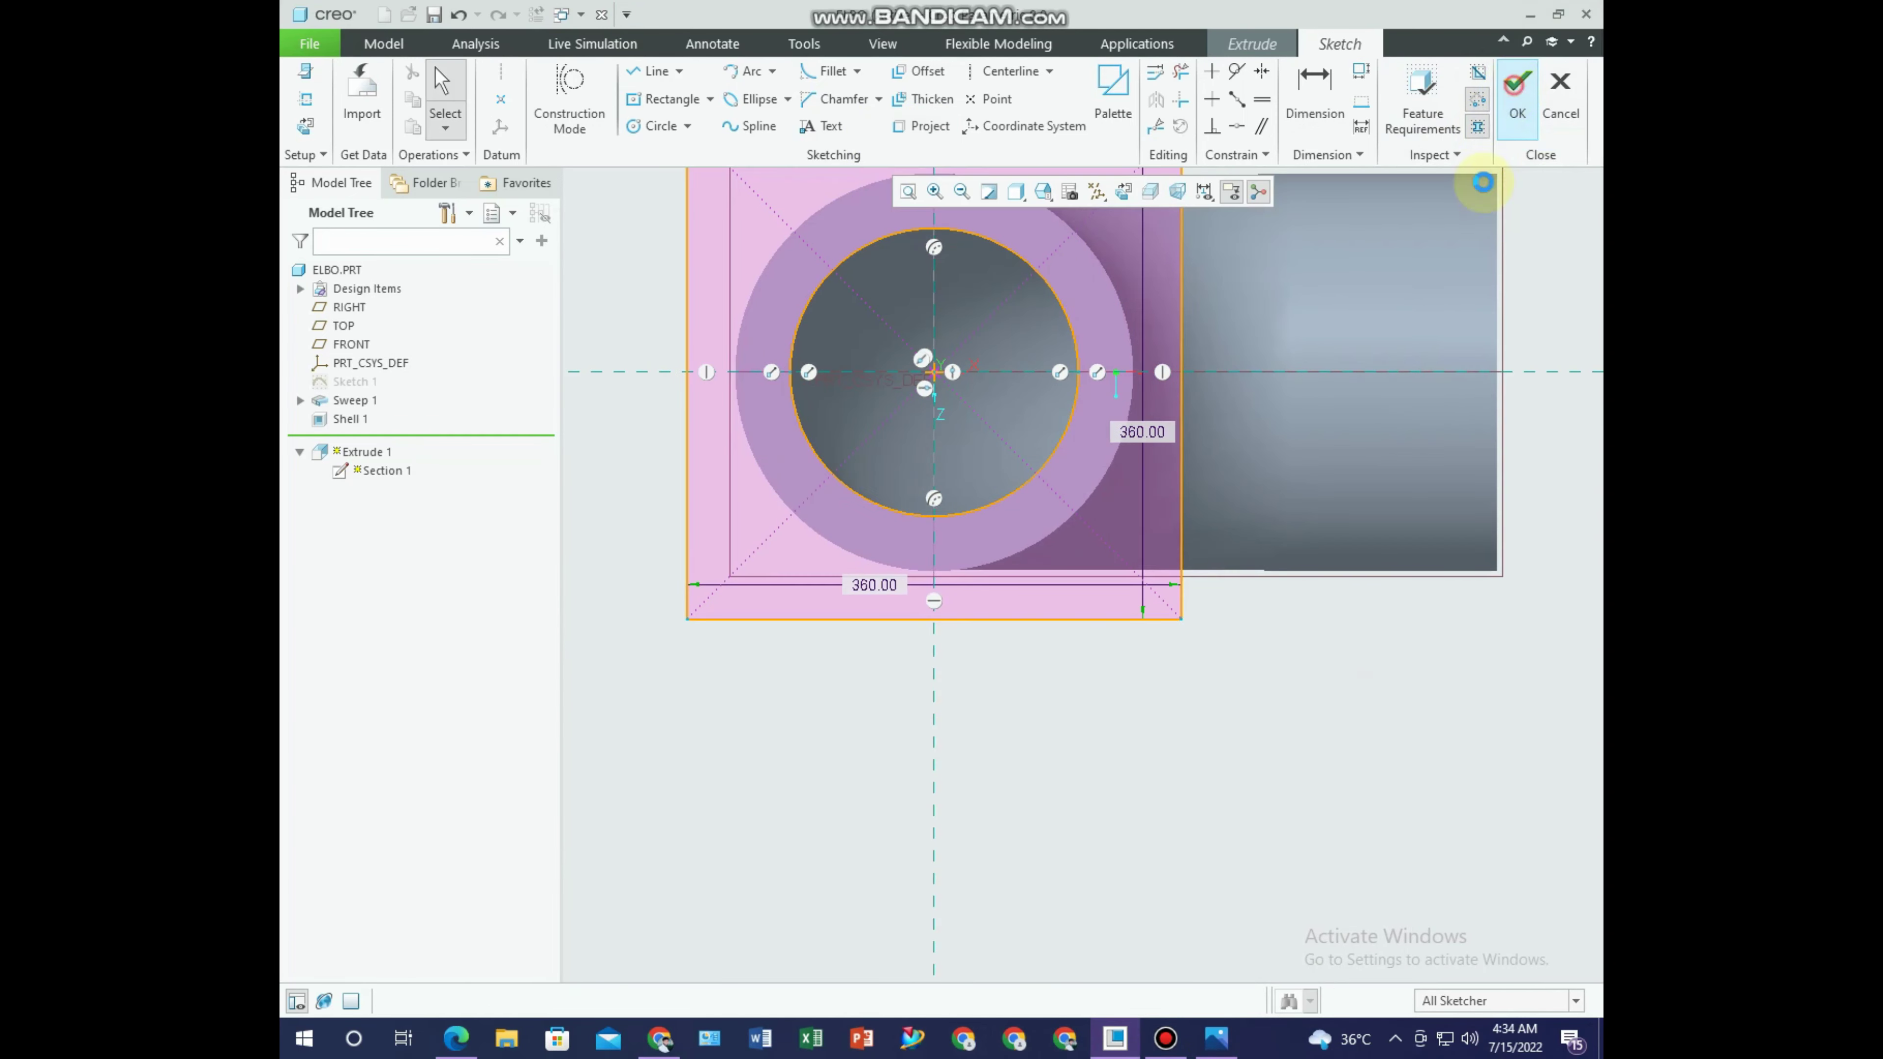
click(1516, 85)
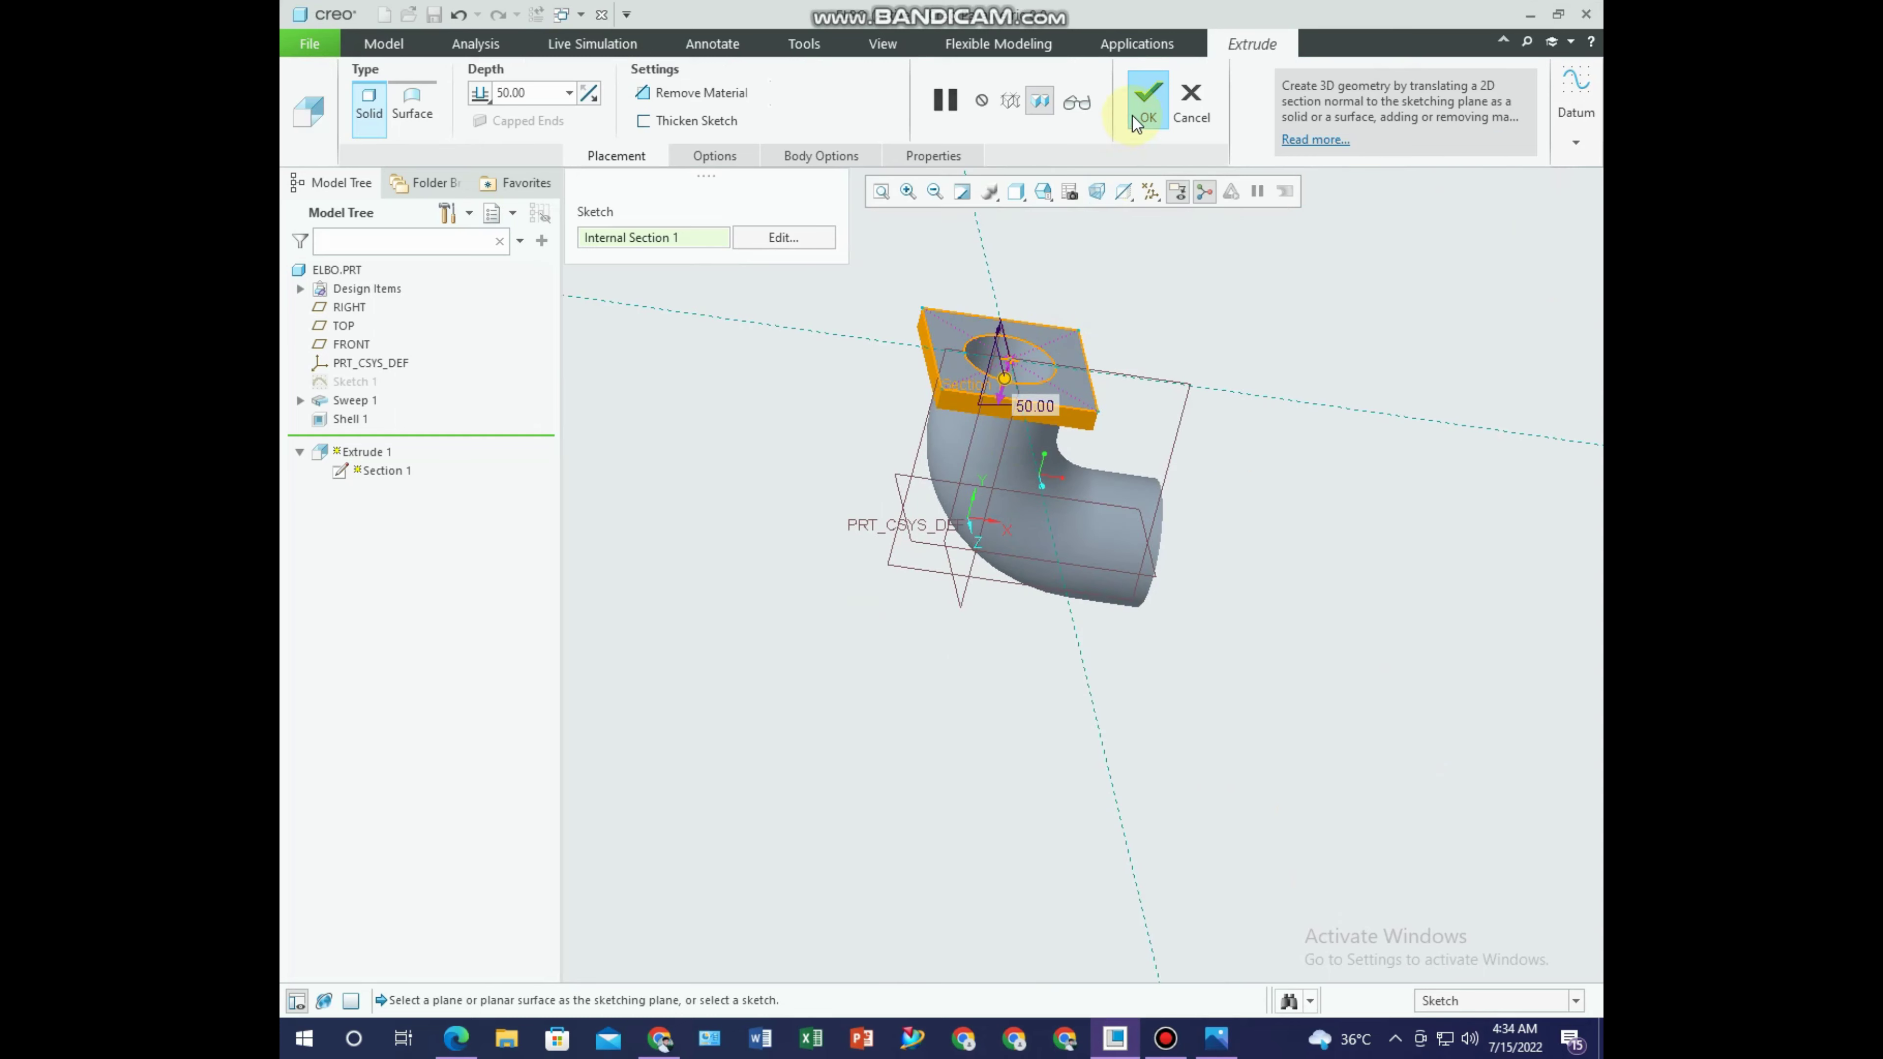
Complete the 50-thick flange extrusion and check the drawing's flange hole sizes.
click(1132, 115)
mouse_move(1281, 316)
middle_down()
mouse_move(1188, 492)
mouse_move(956, 673)
middle_up()
middle_drag(922, 490, 932, 498)
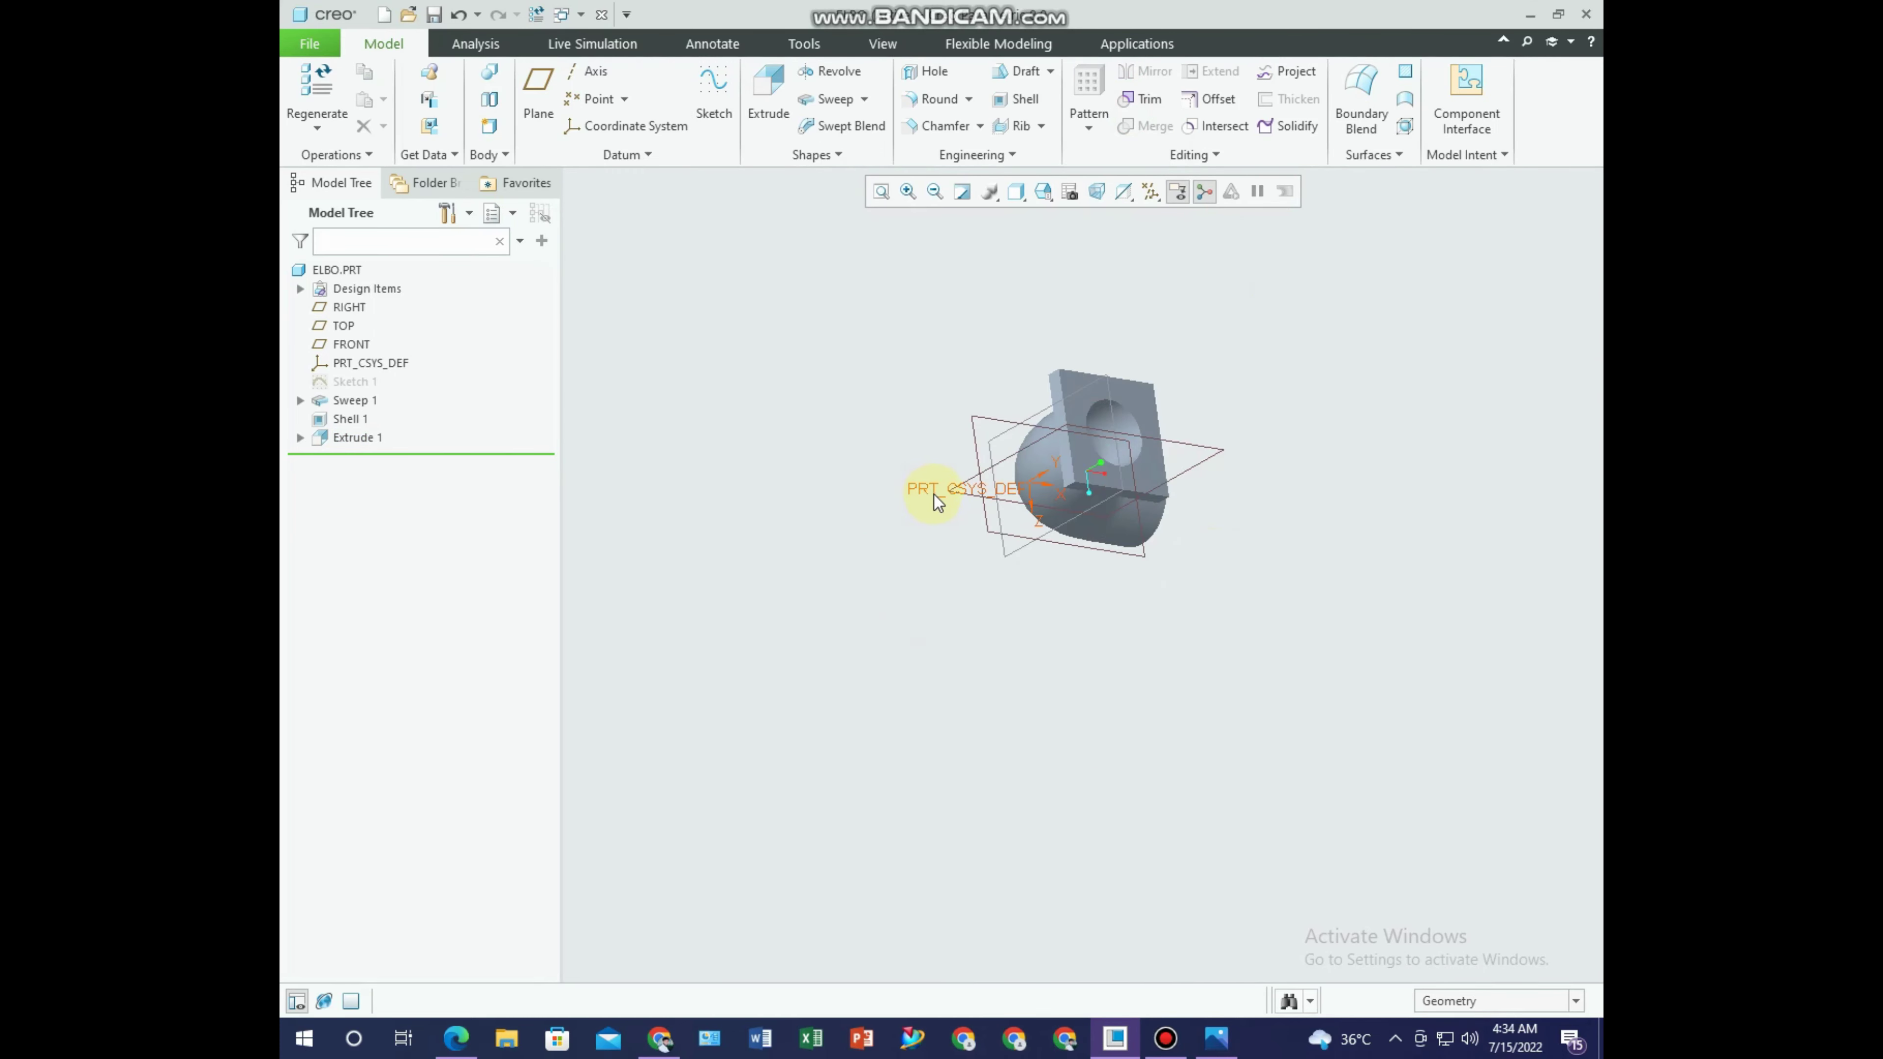
key(ctrl+d)
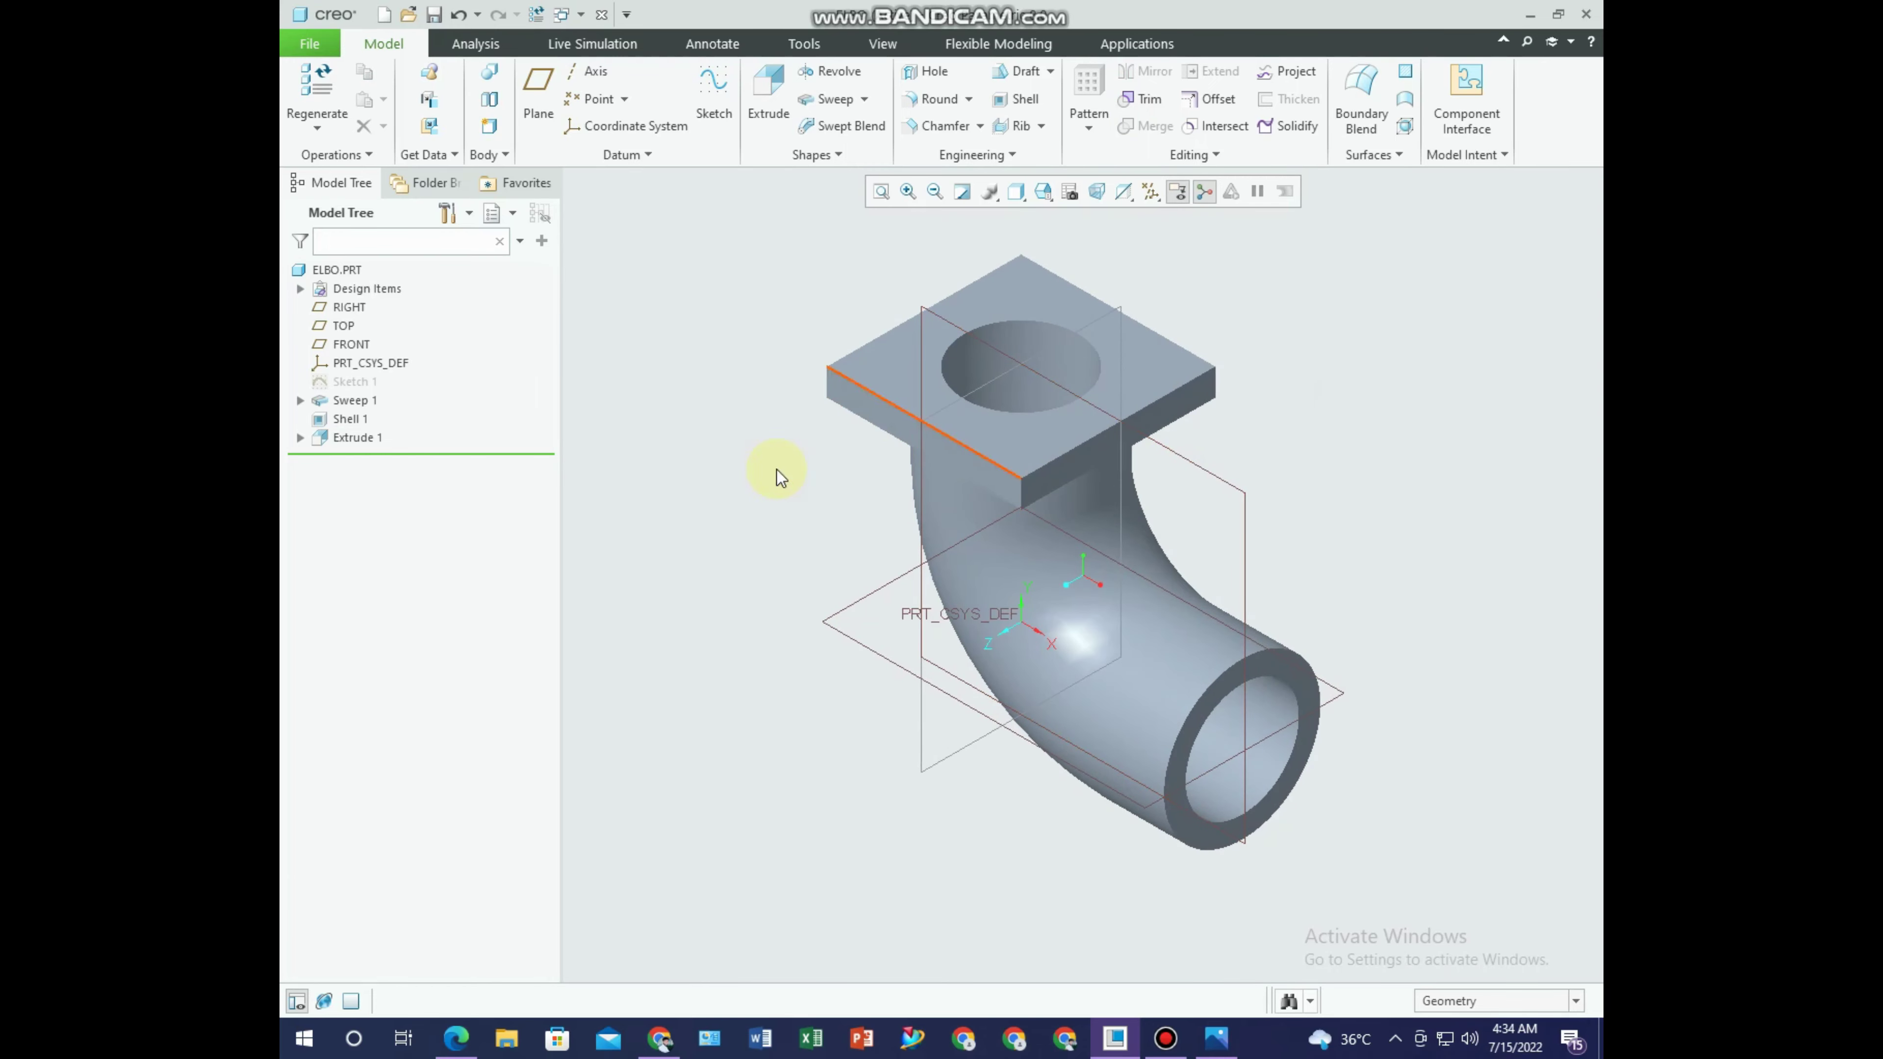
click(1216, 1038)
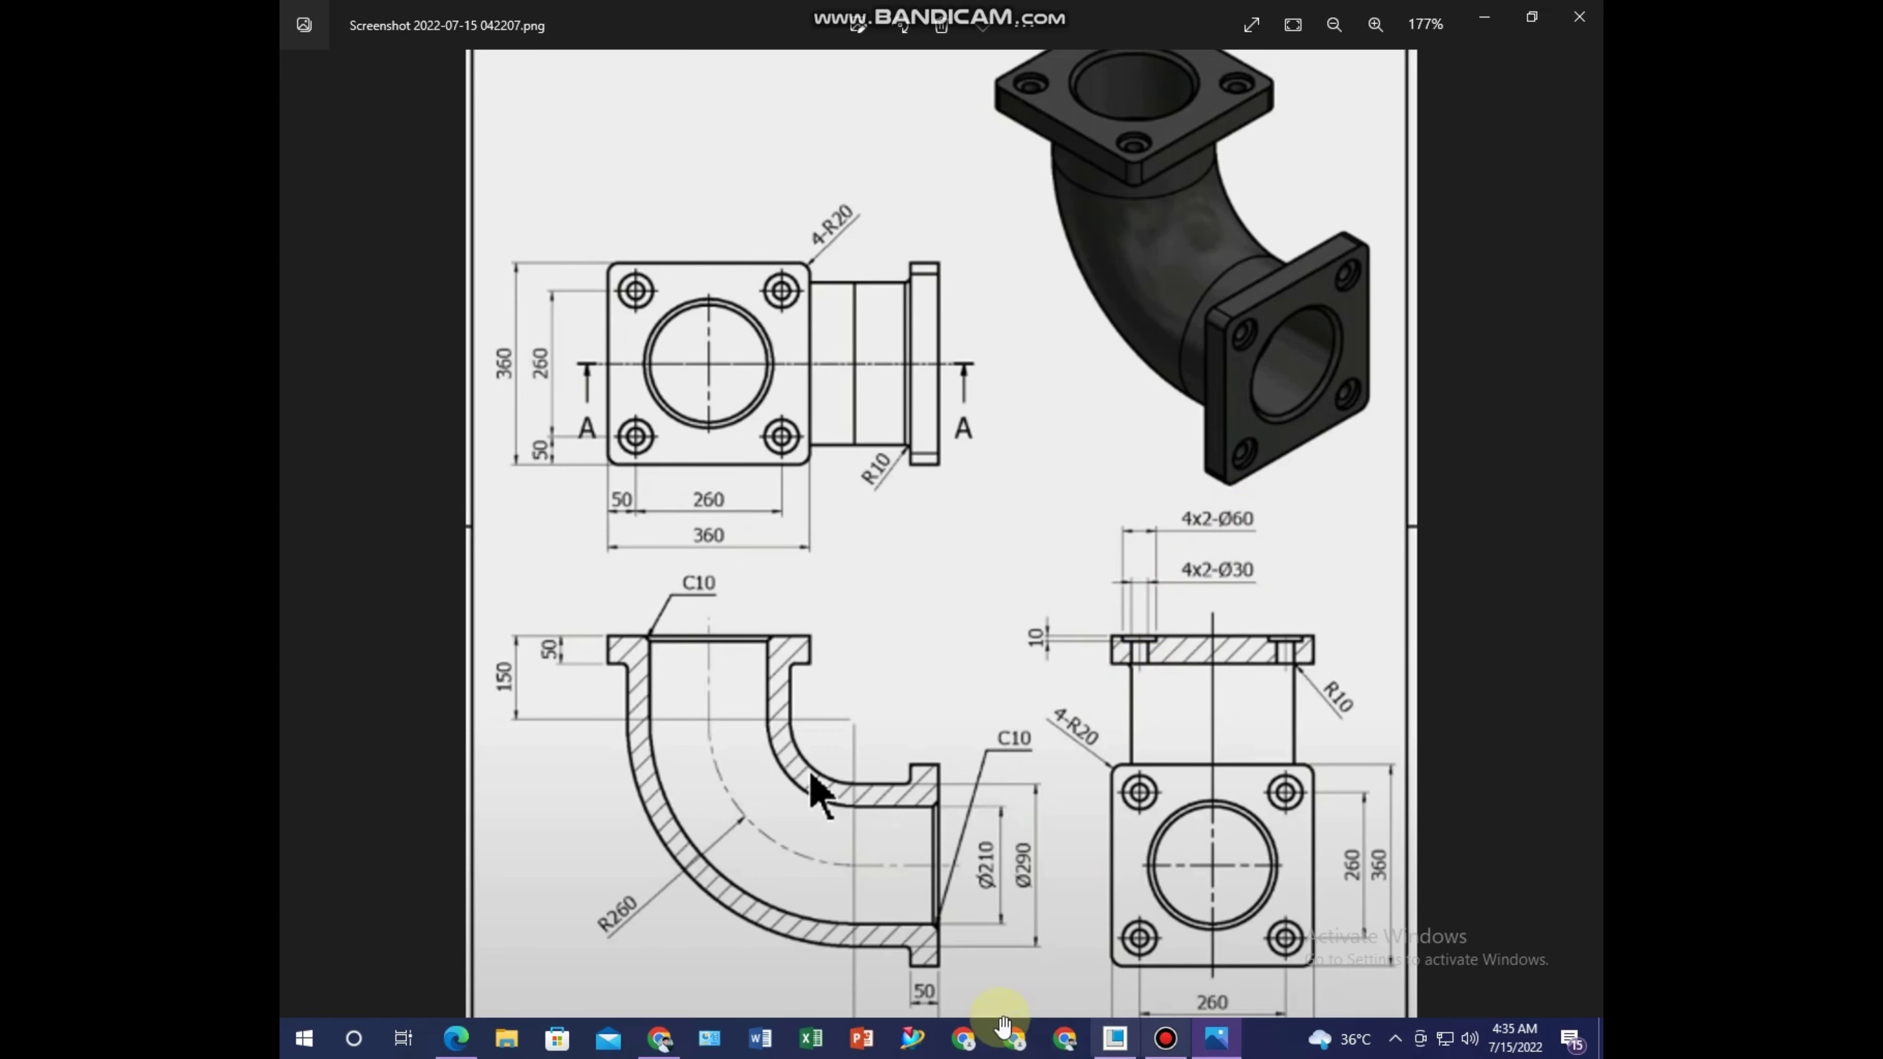
Leave the Photos drawing and go back to the Creo elbow model.
click(1115, 1039)
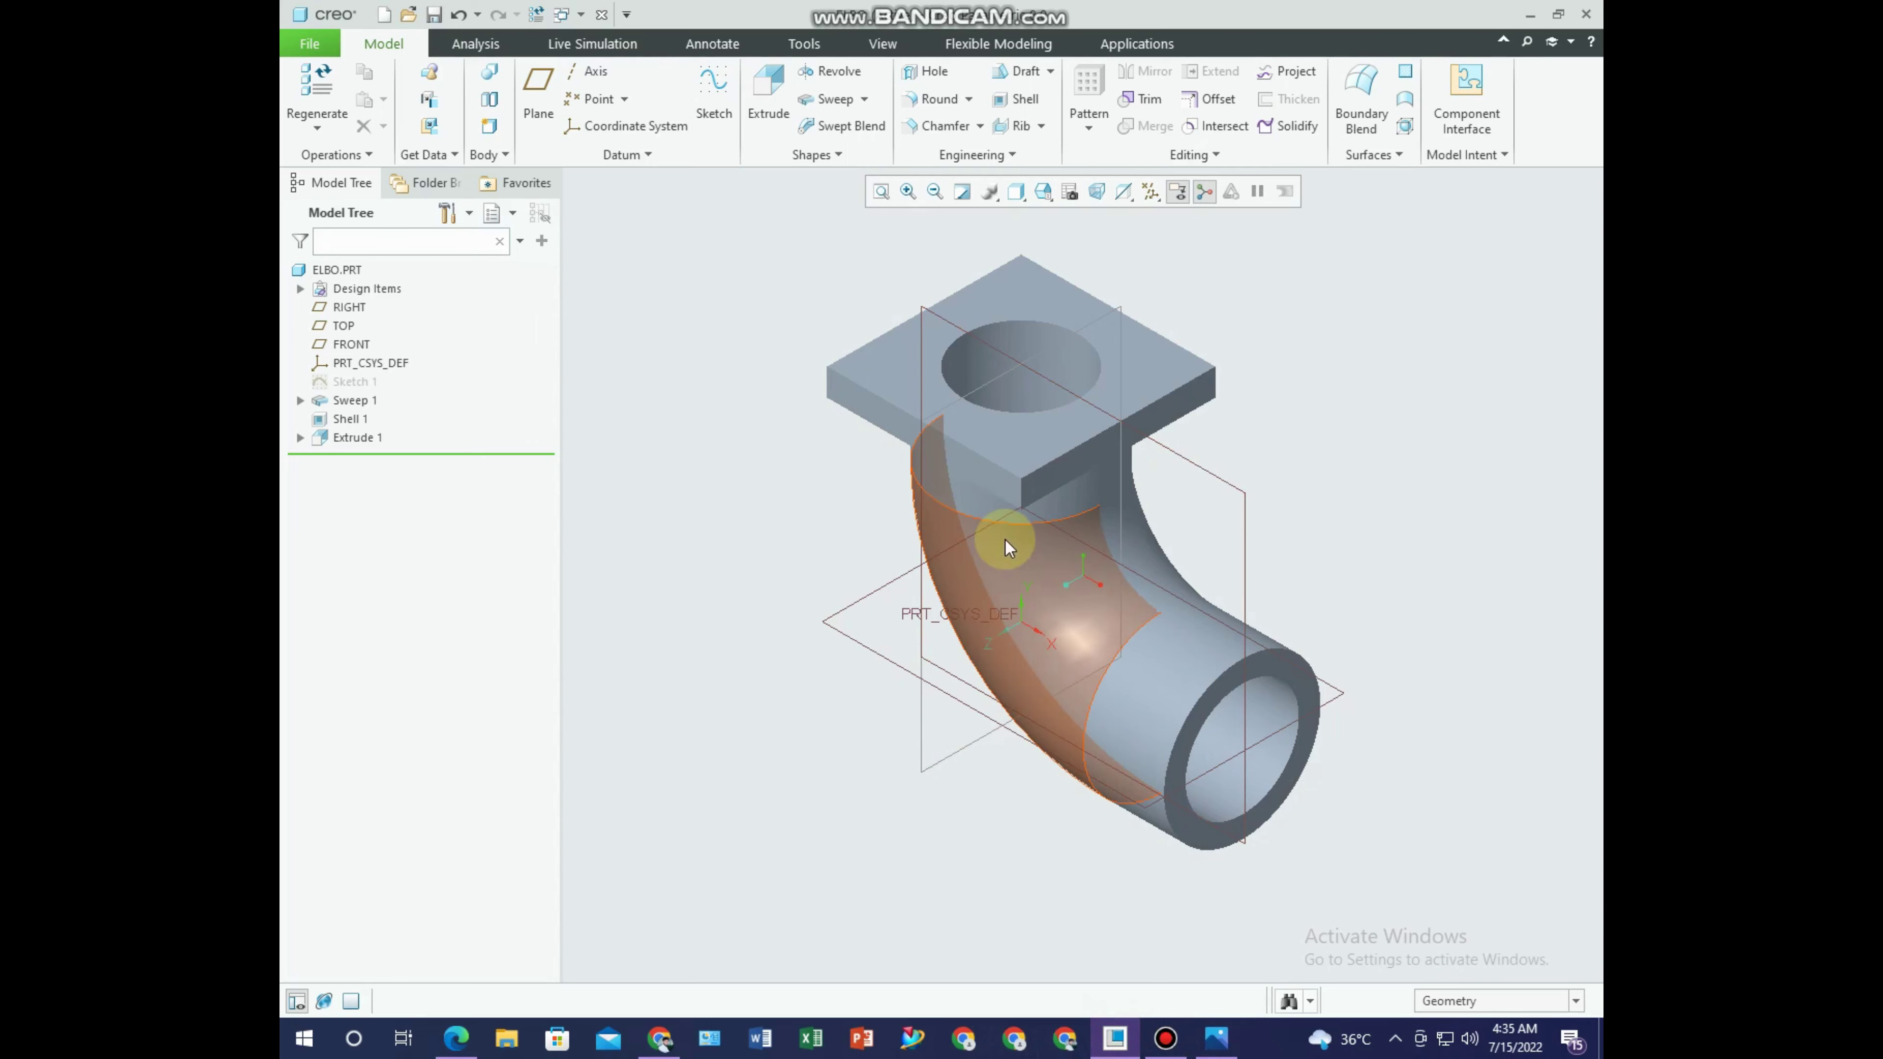
Place a hole on the top flange face, referenced to two adjacent flange edges.
click(927, 71)
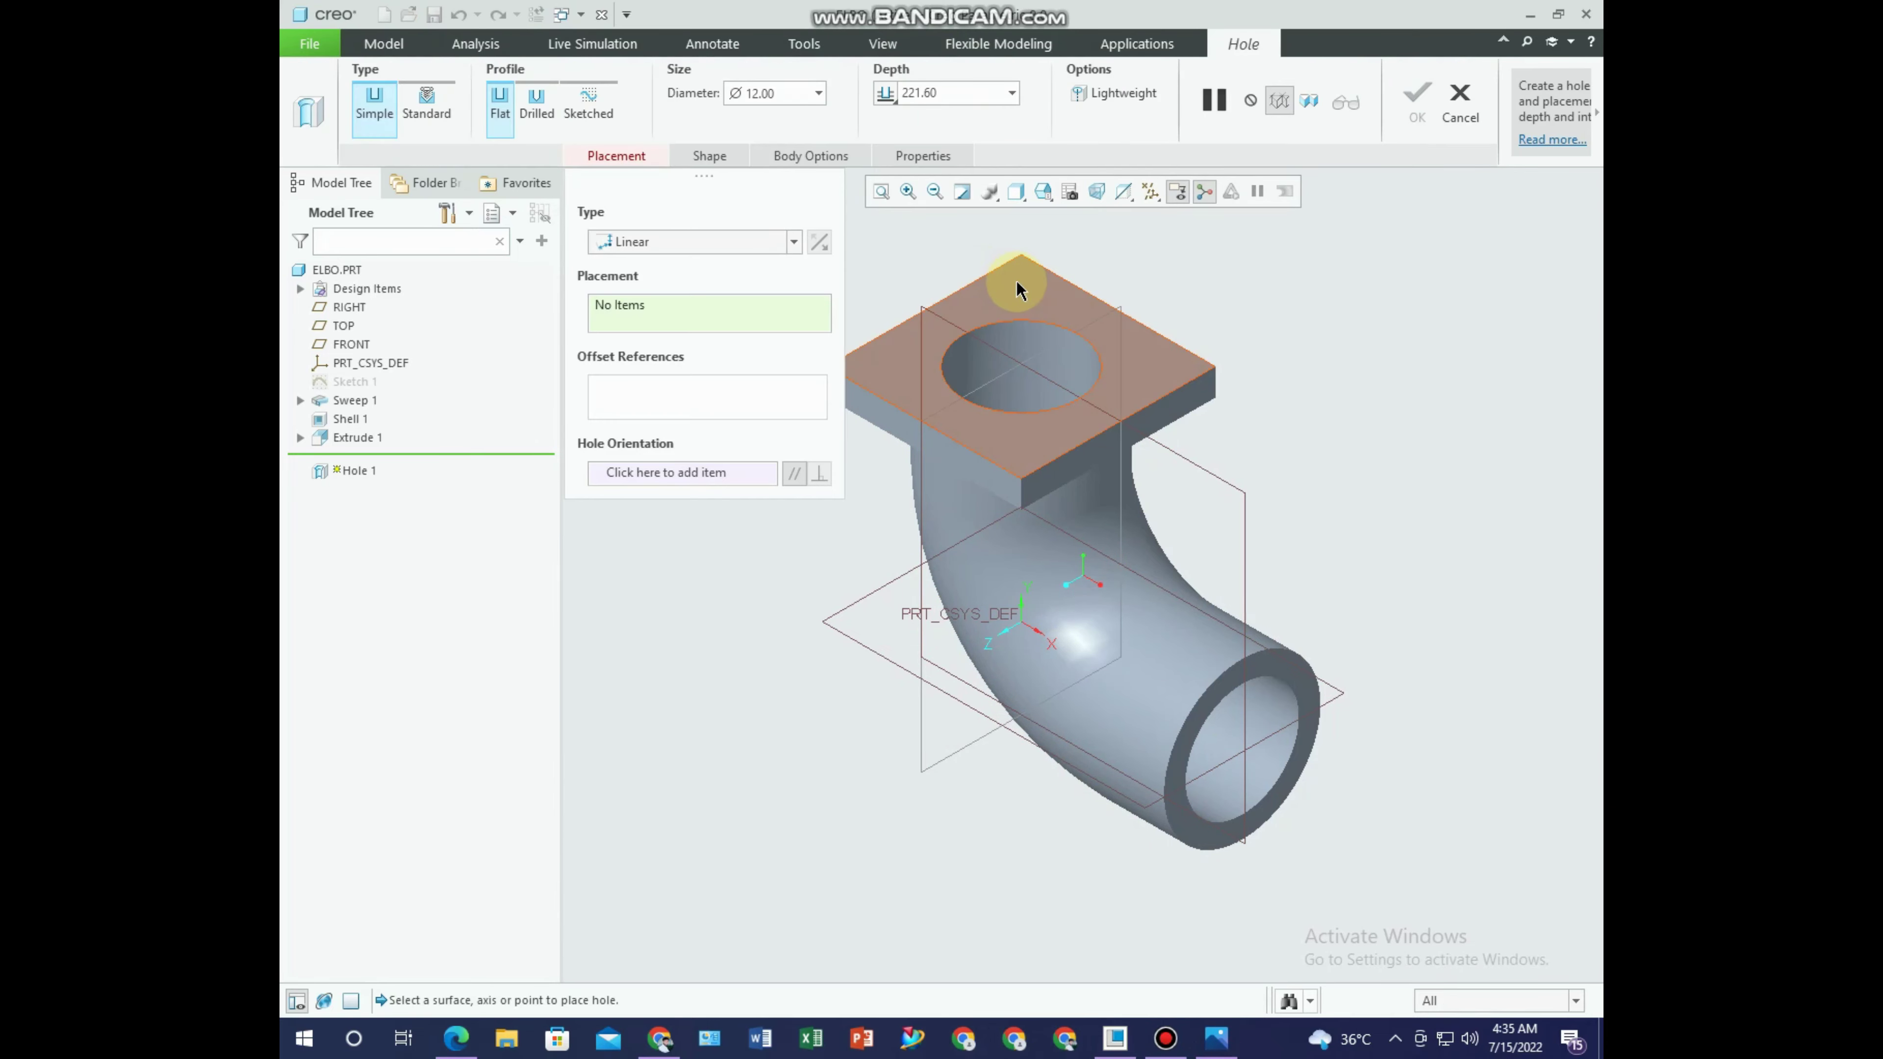
click(1010, 280)
mouse_move(1009, 280)
middle_down()
mouse_move(1040, 320)
mouse_move(864, 296)
middle_up()
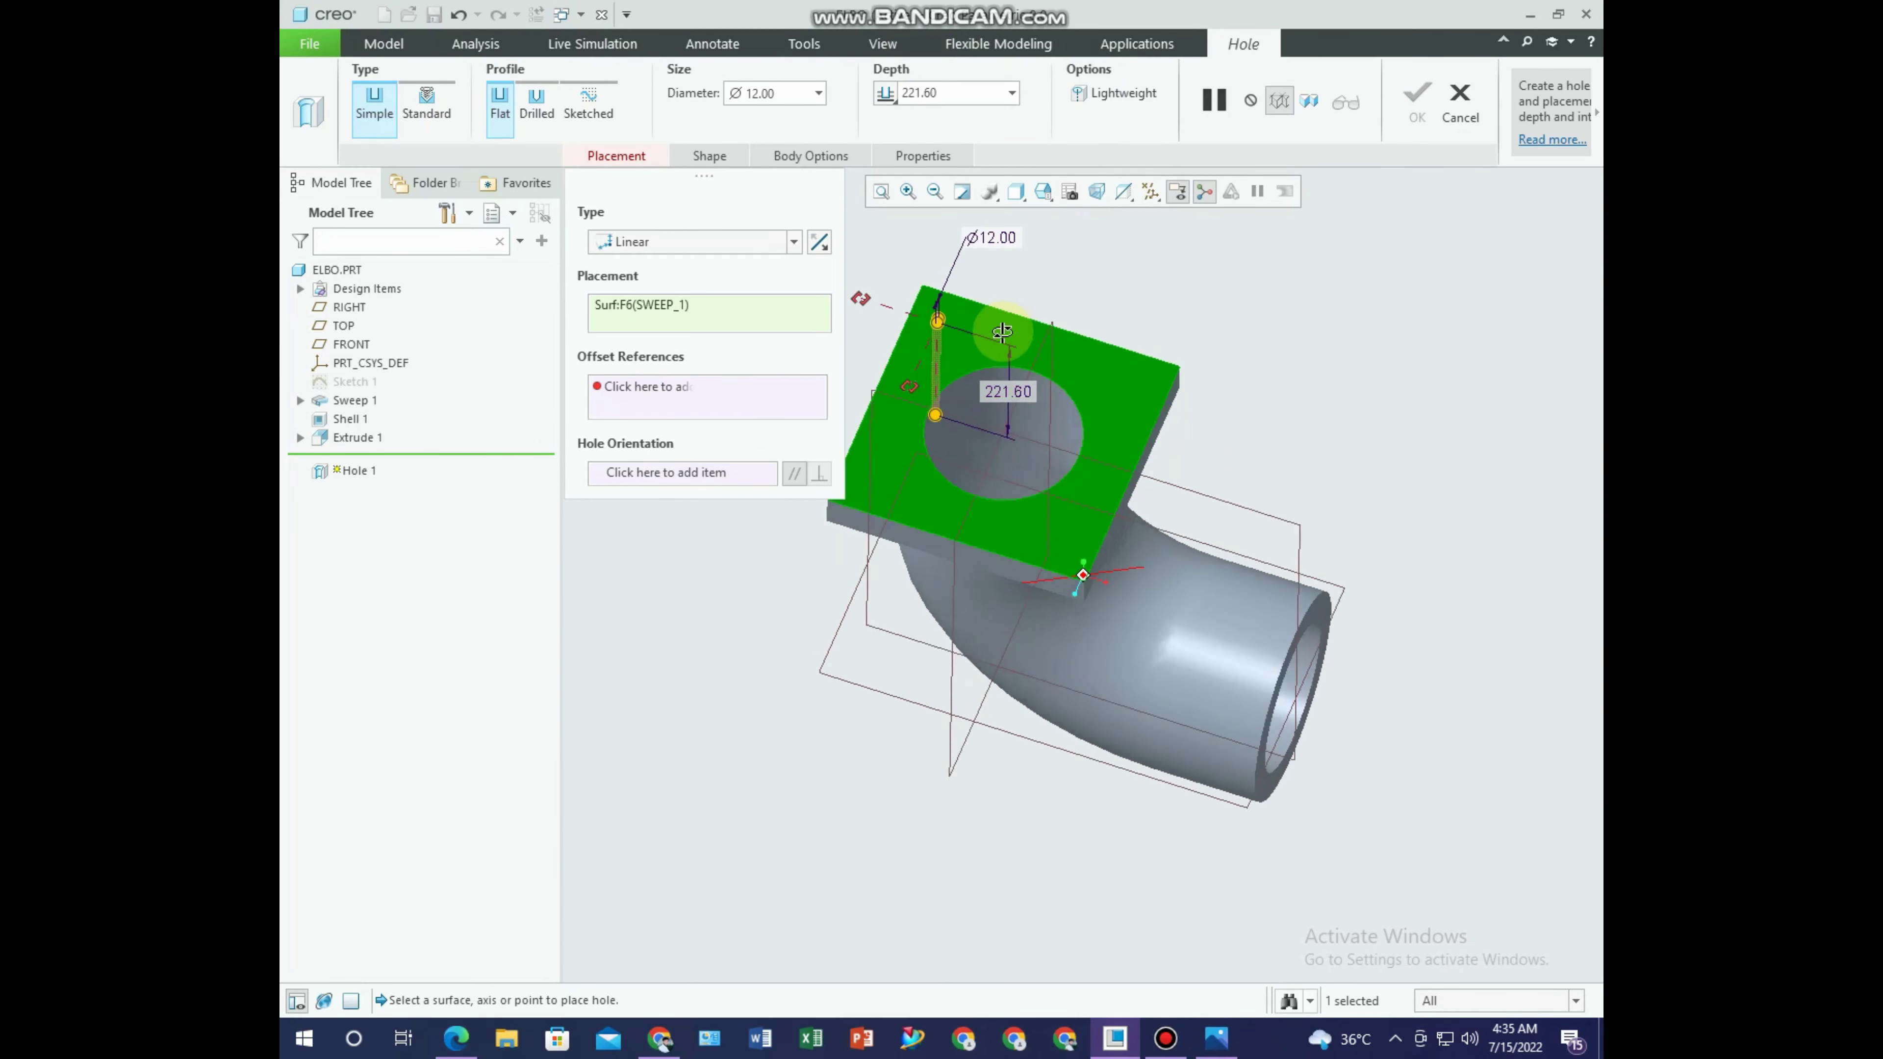
scroll(868, 301, up, 3)
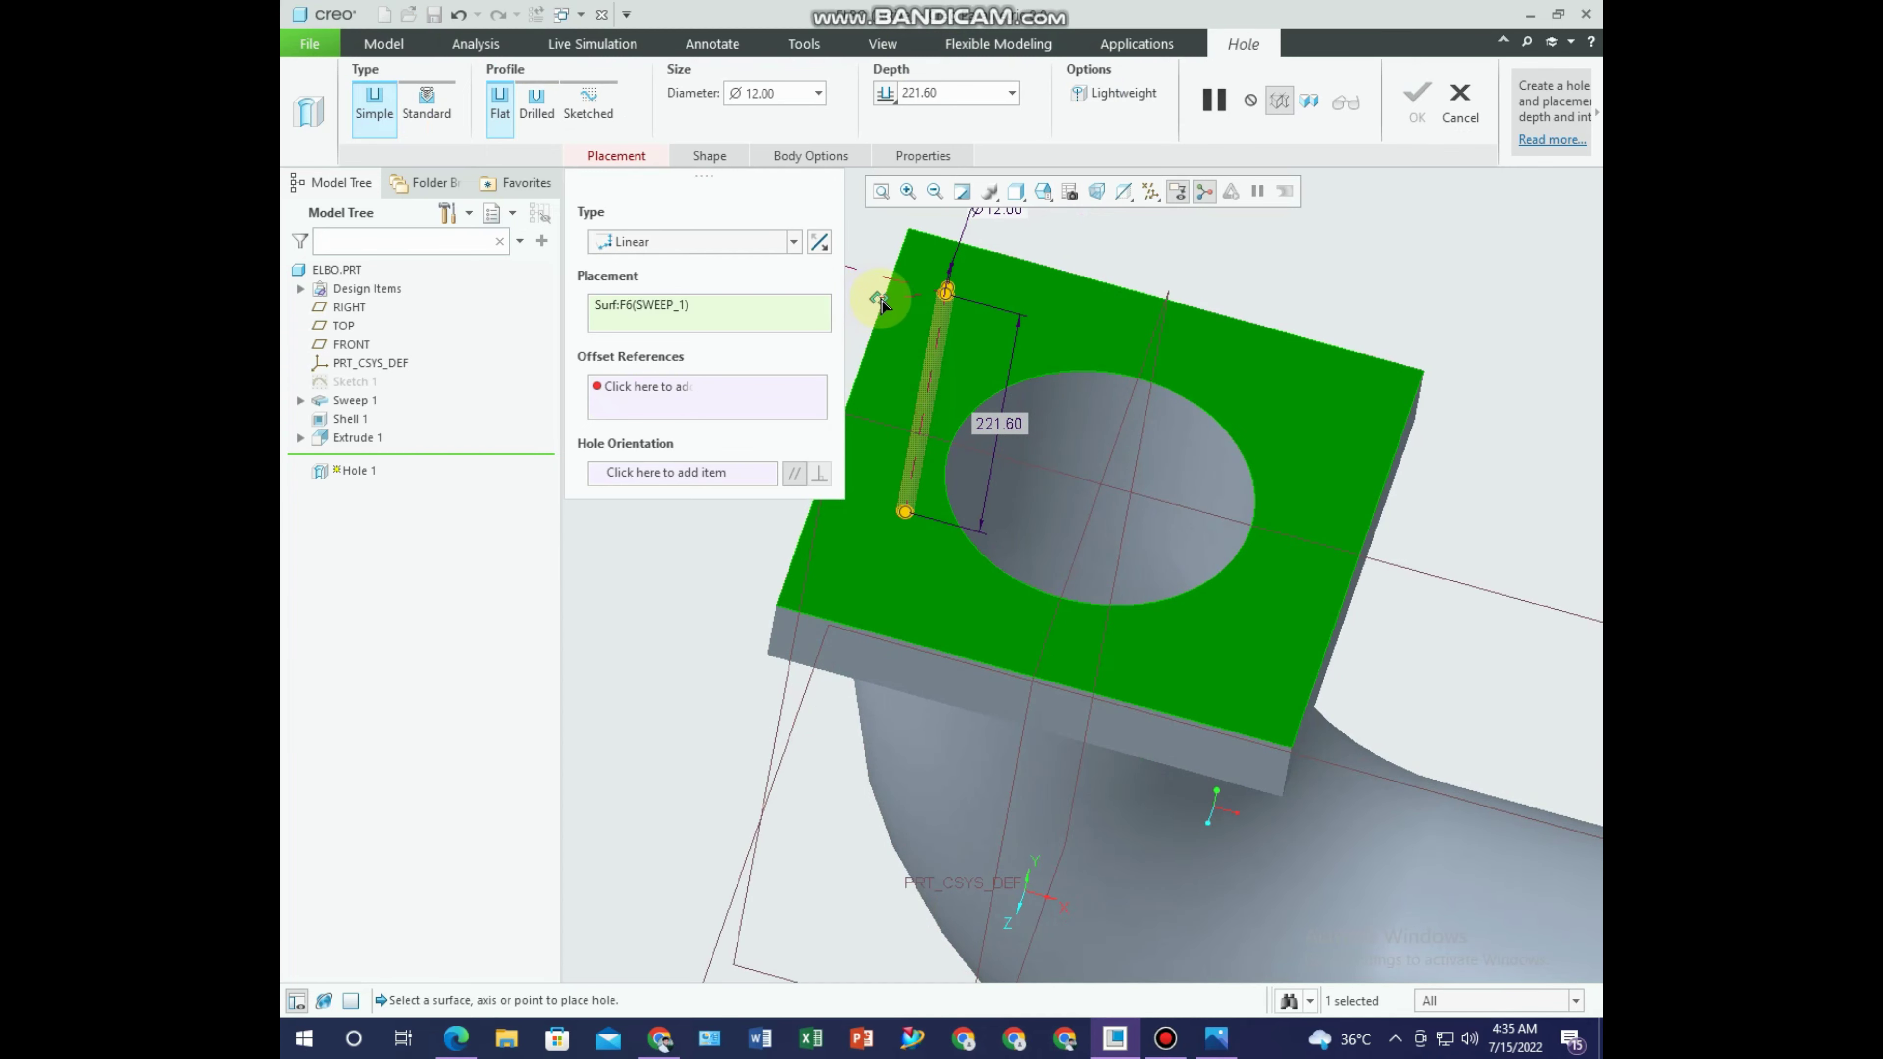
drag(884, 307, 876, 314)
scroll(934, 342, down, 3)
scroll(934, 341, down, 2)
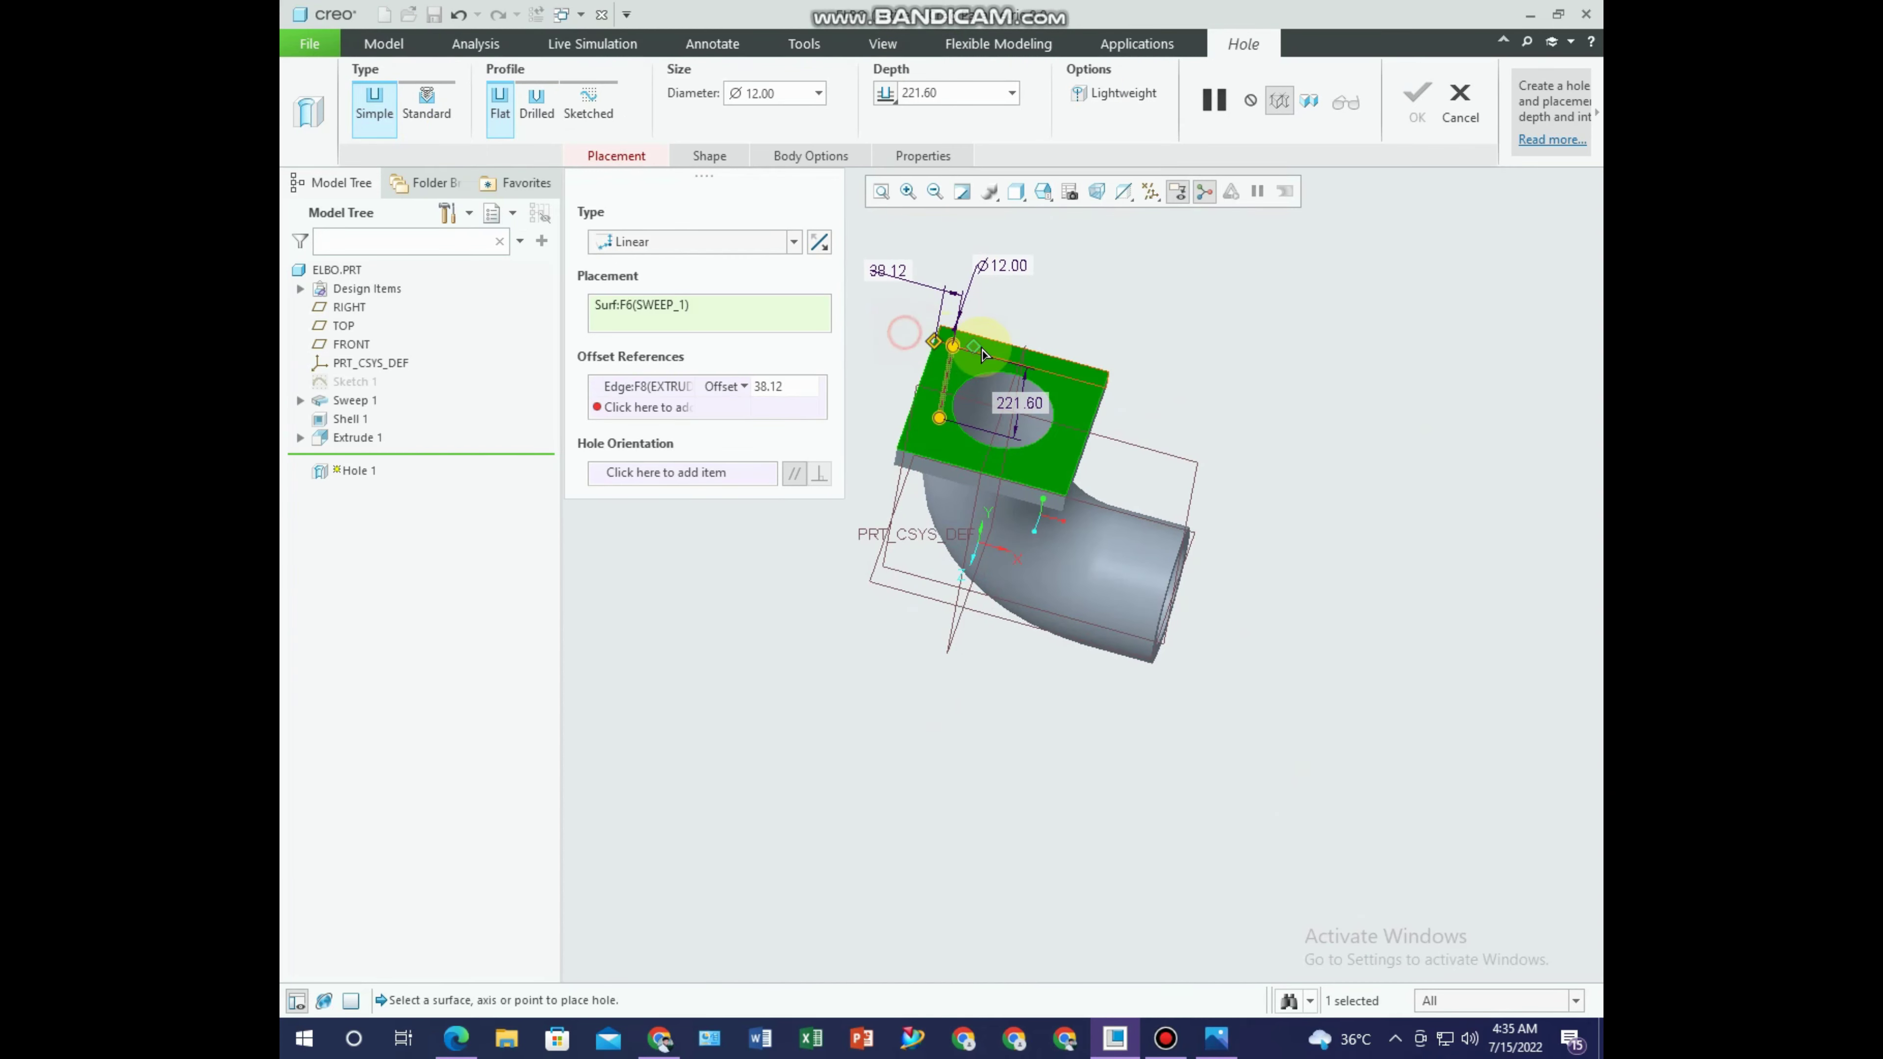
drag(989, 346, 946, 320)
scroll(942, 323, up, 5)
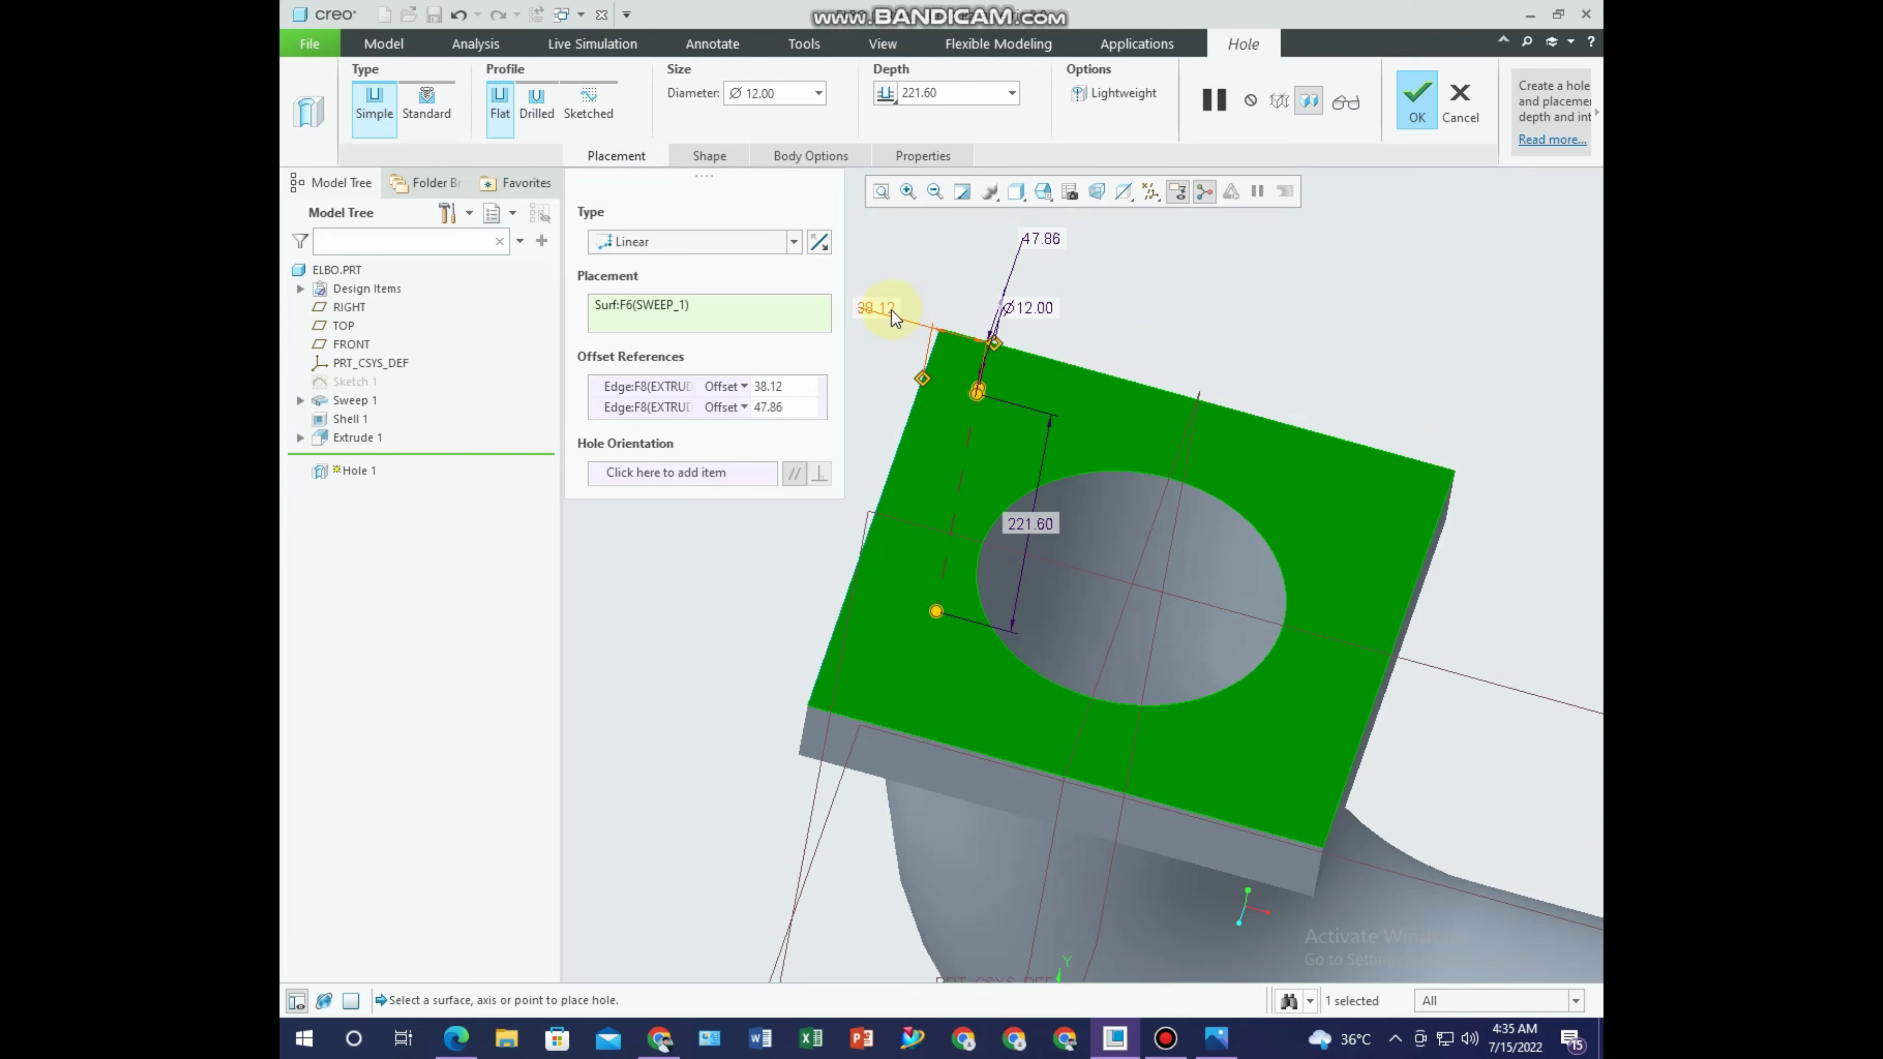
click(1219, 1037)
Set both edge offsets to 50 and make the hole a Standard hole.
double_click(1049, 242)
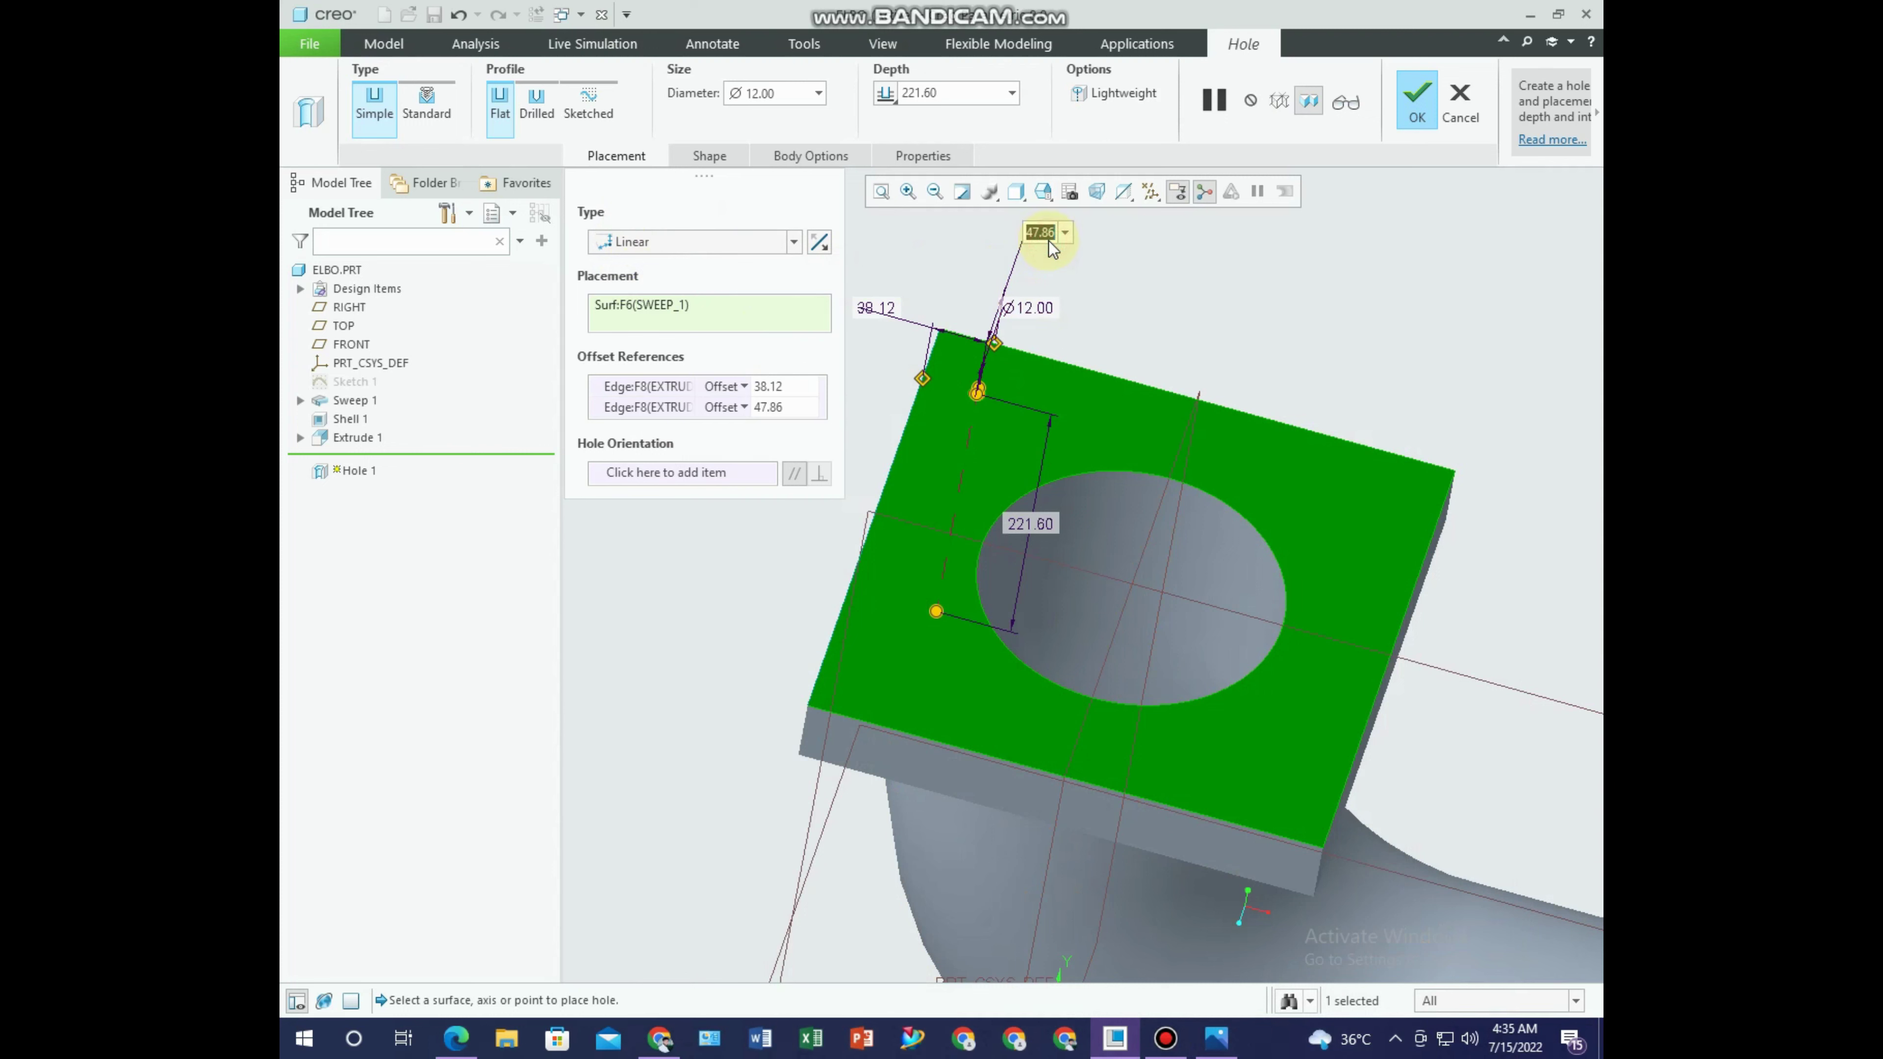
text(0)
key(Return)
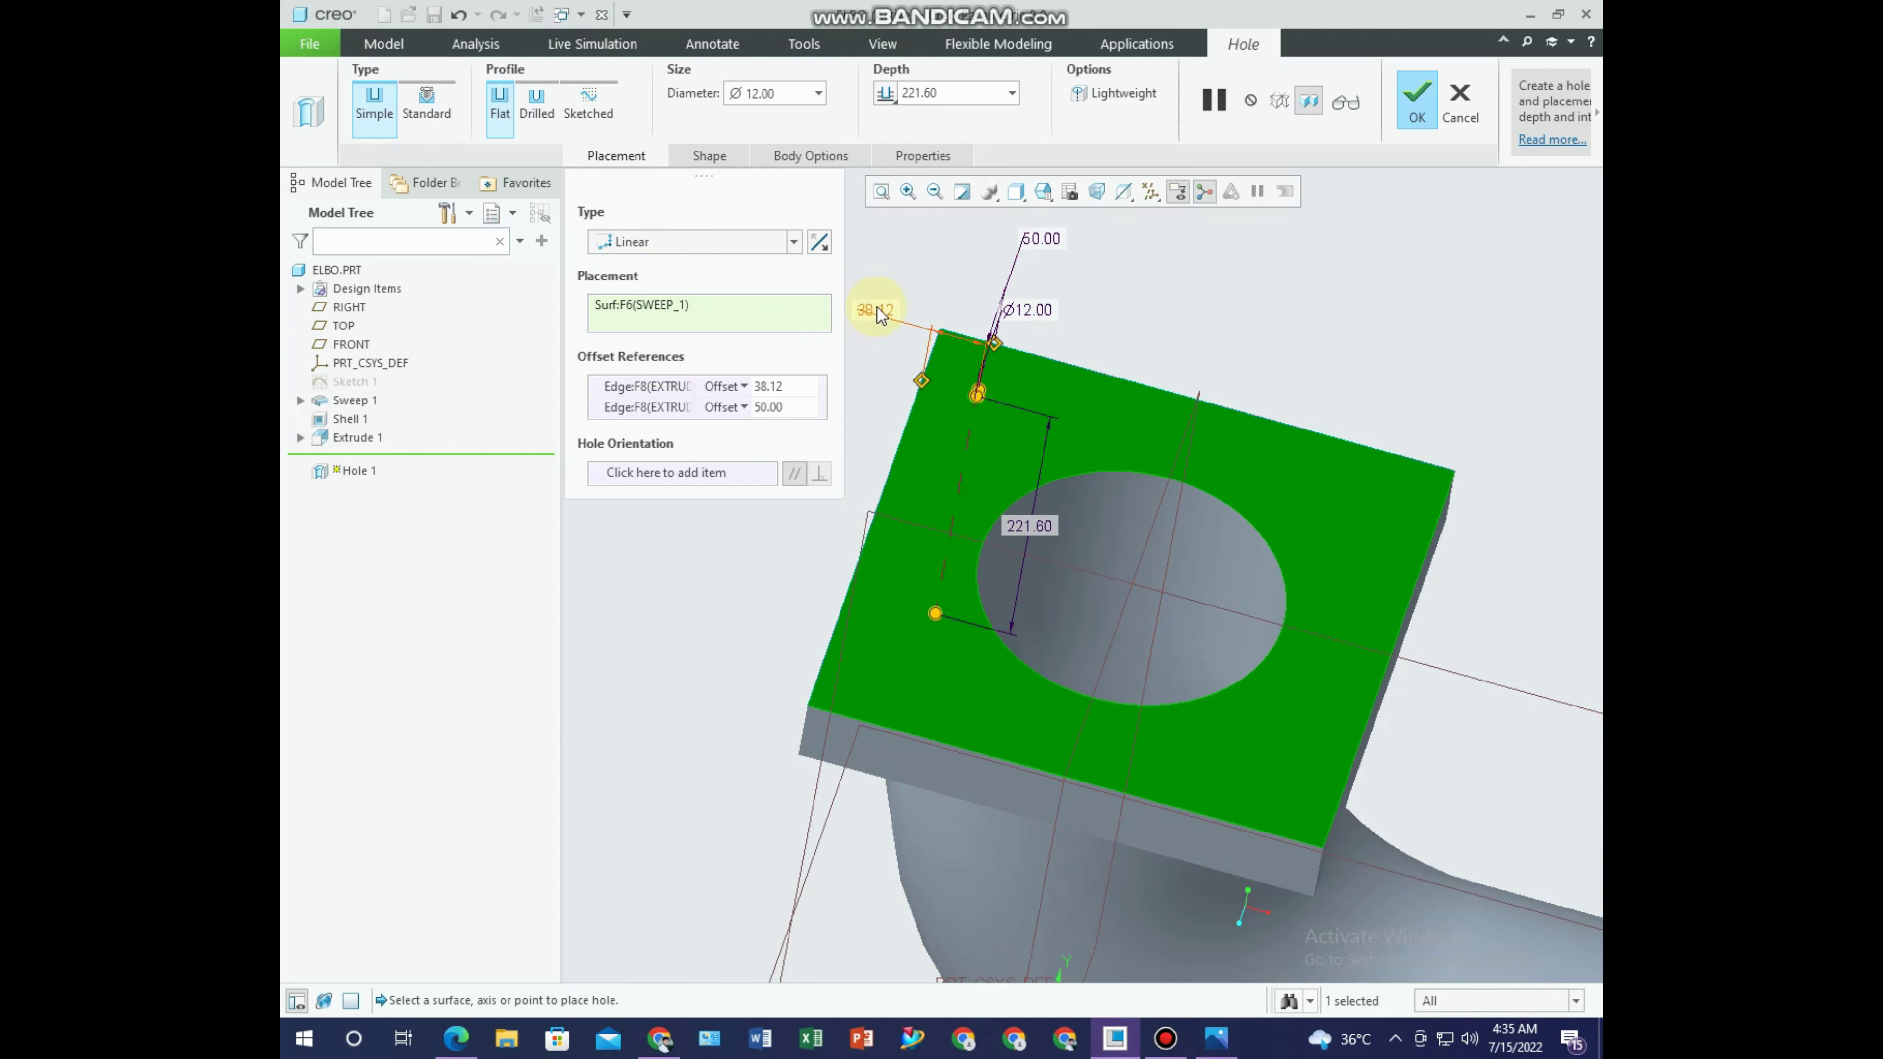
text(50)
key(Return)
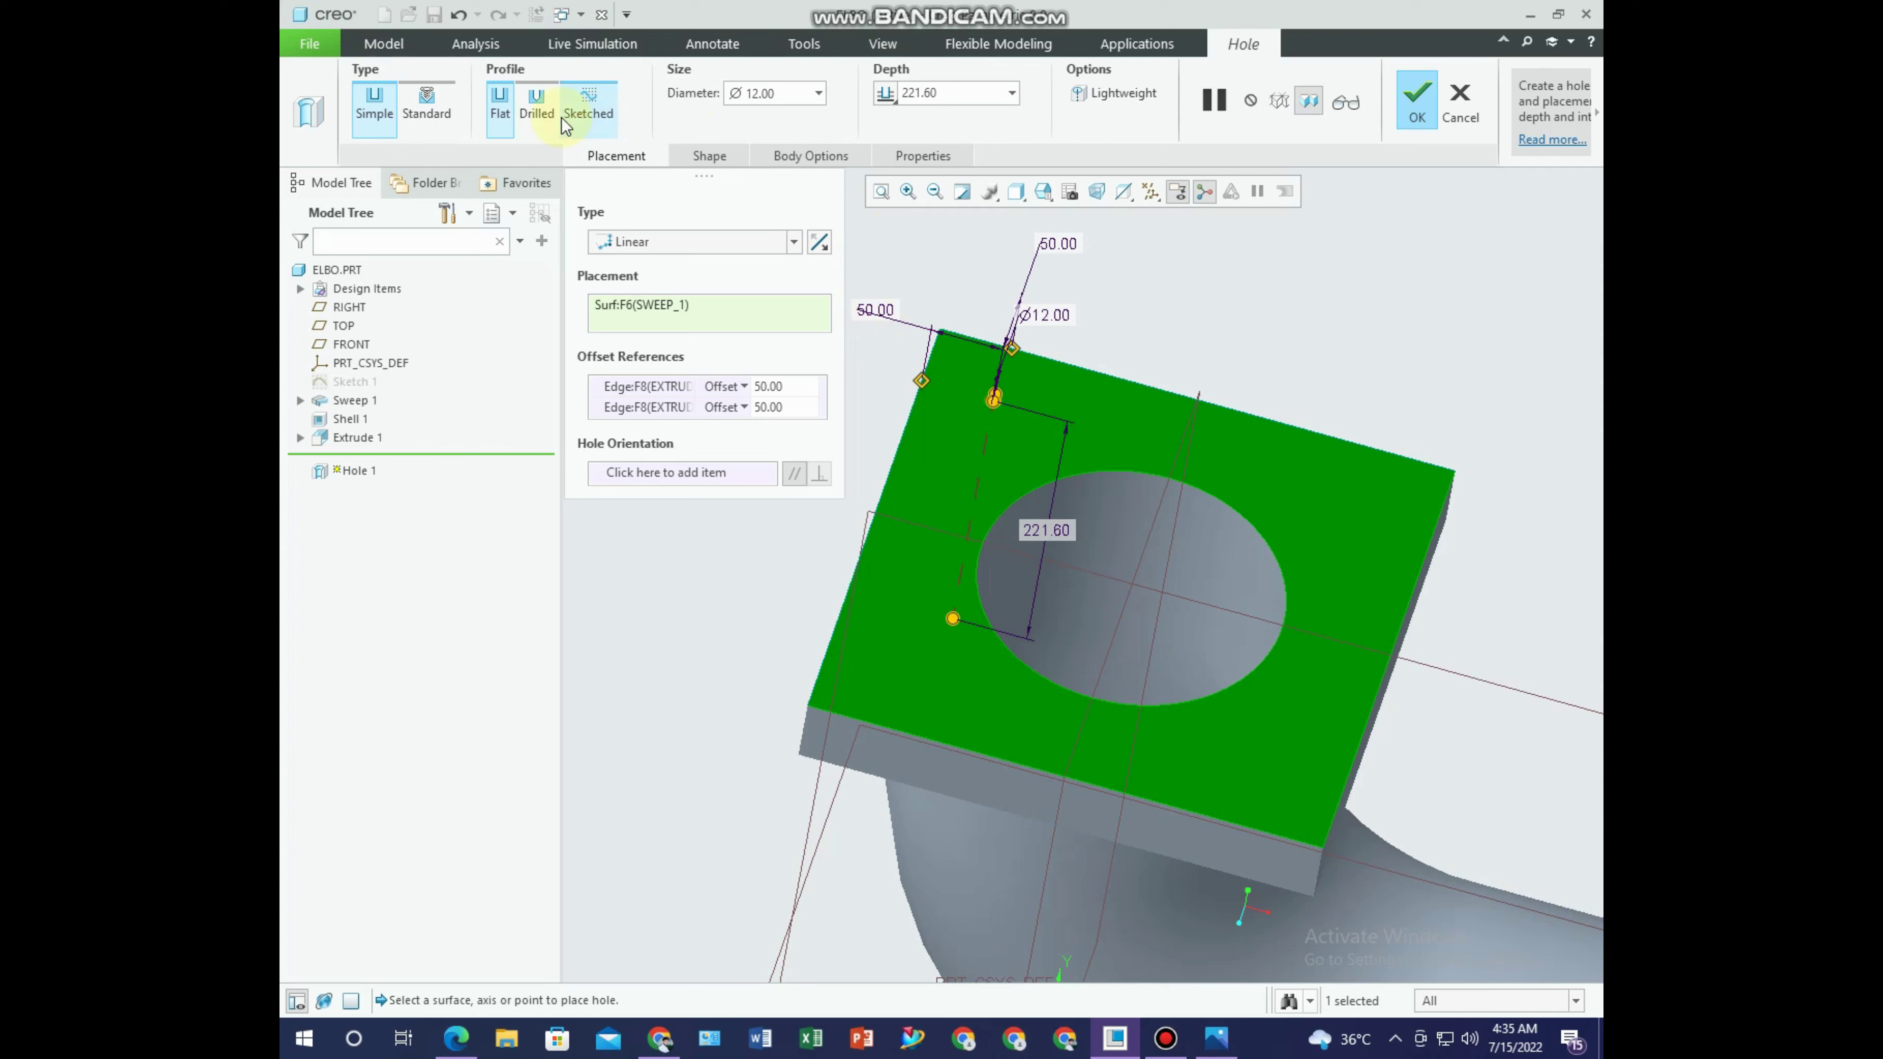
click(443, 116)
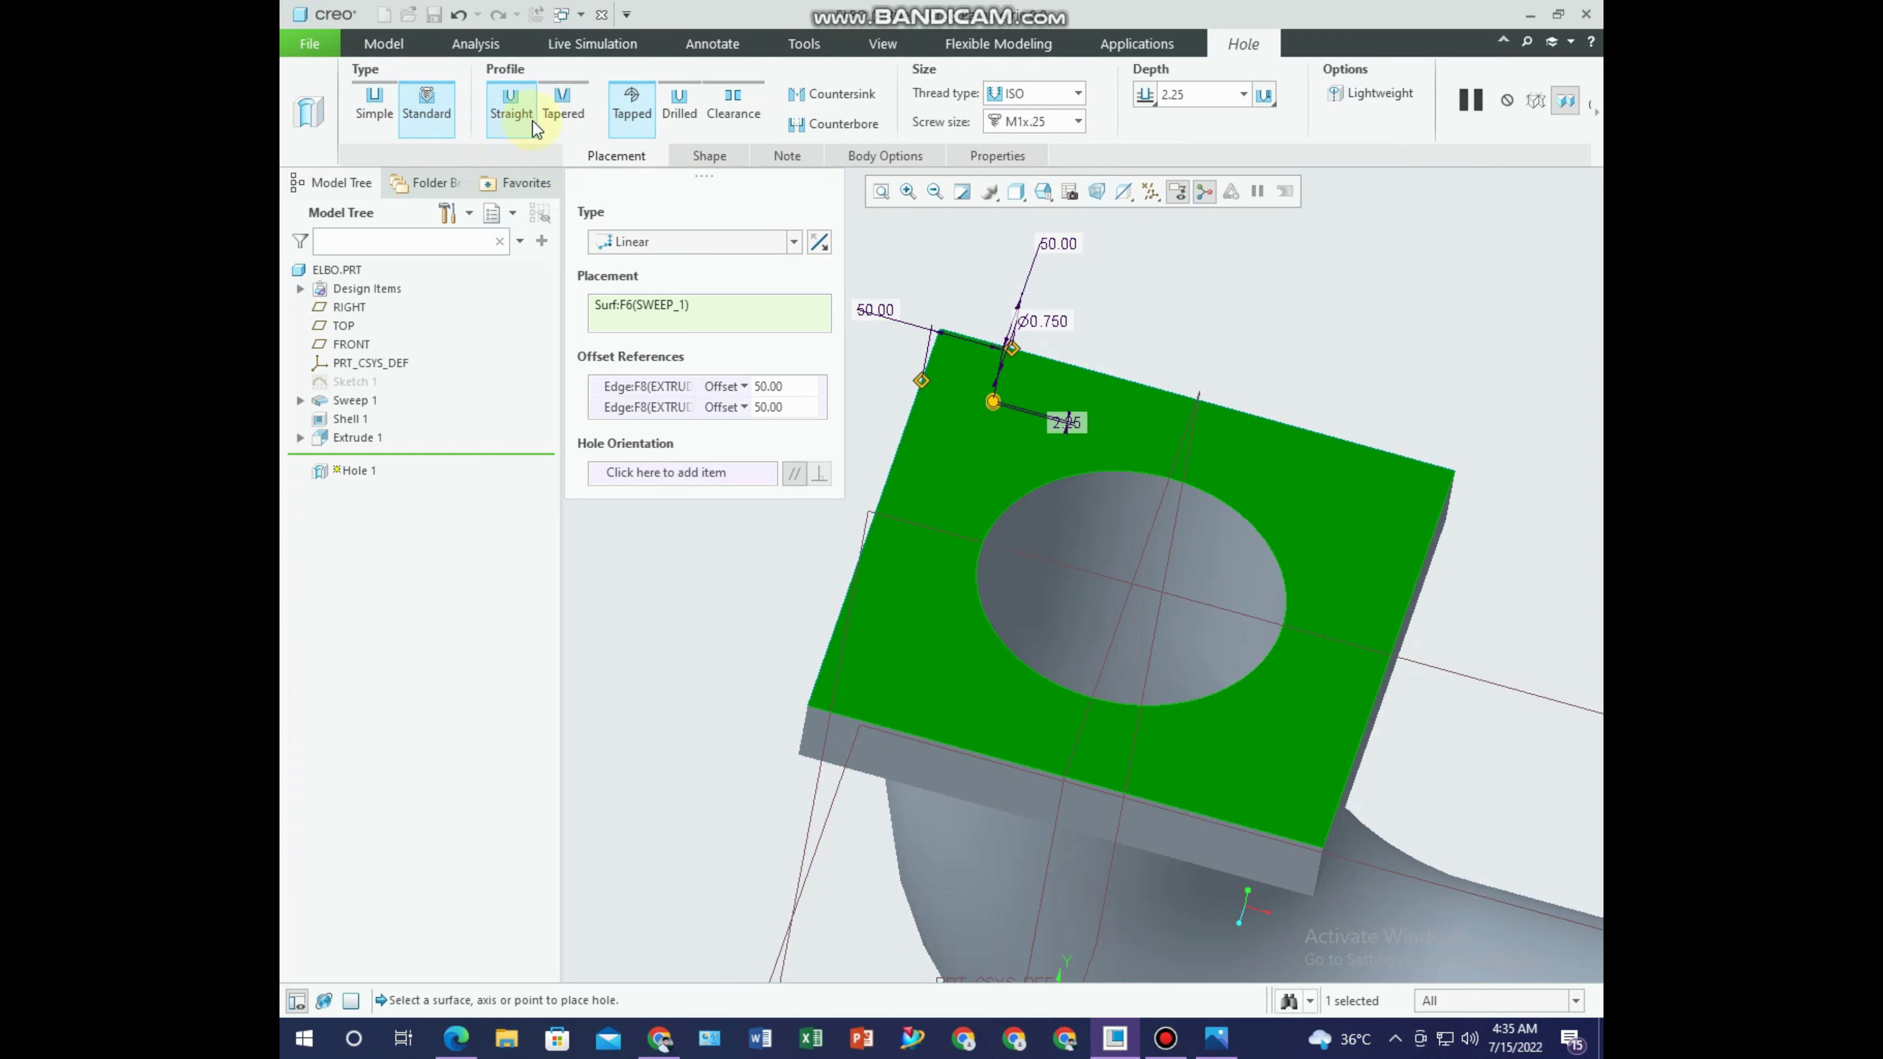
Add a counterbore to the hole with a Ø60 diameter.
click(584, 124)
click(871, 136)
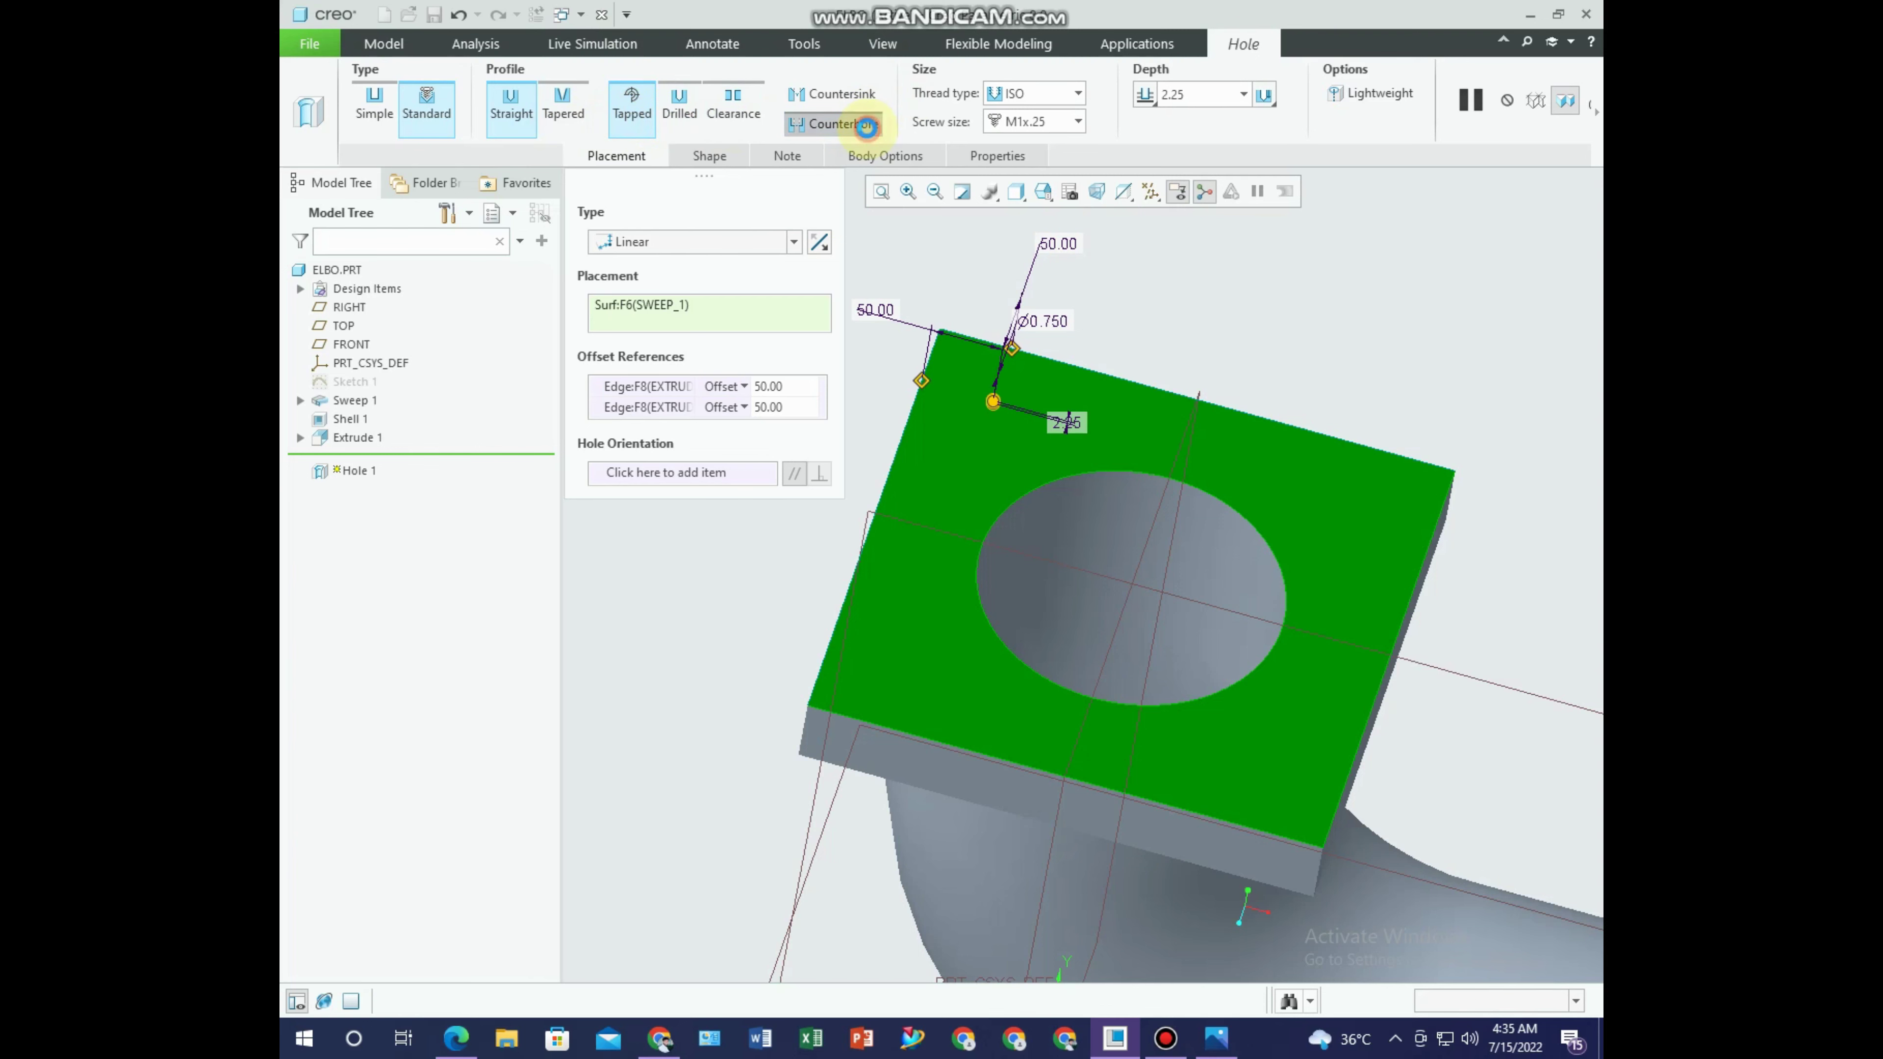
scroll(986, 342, up, 3)
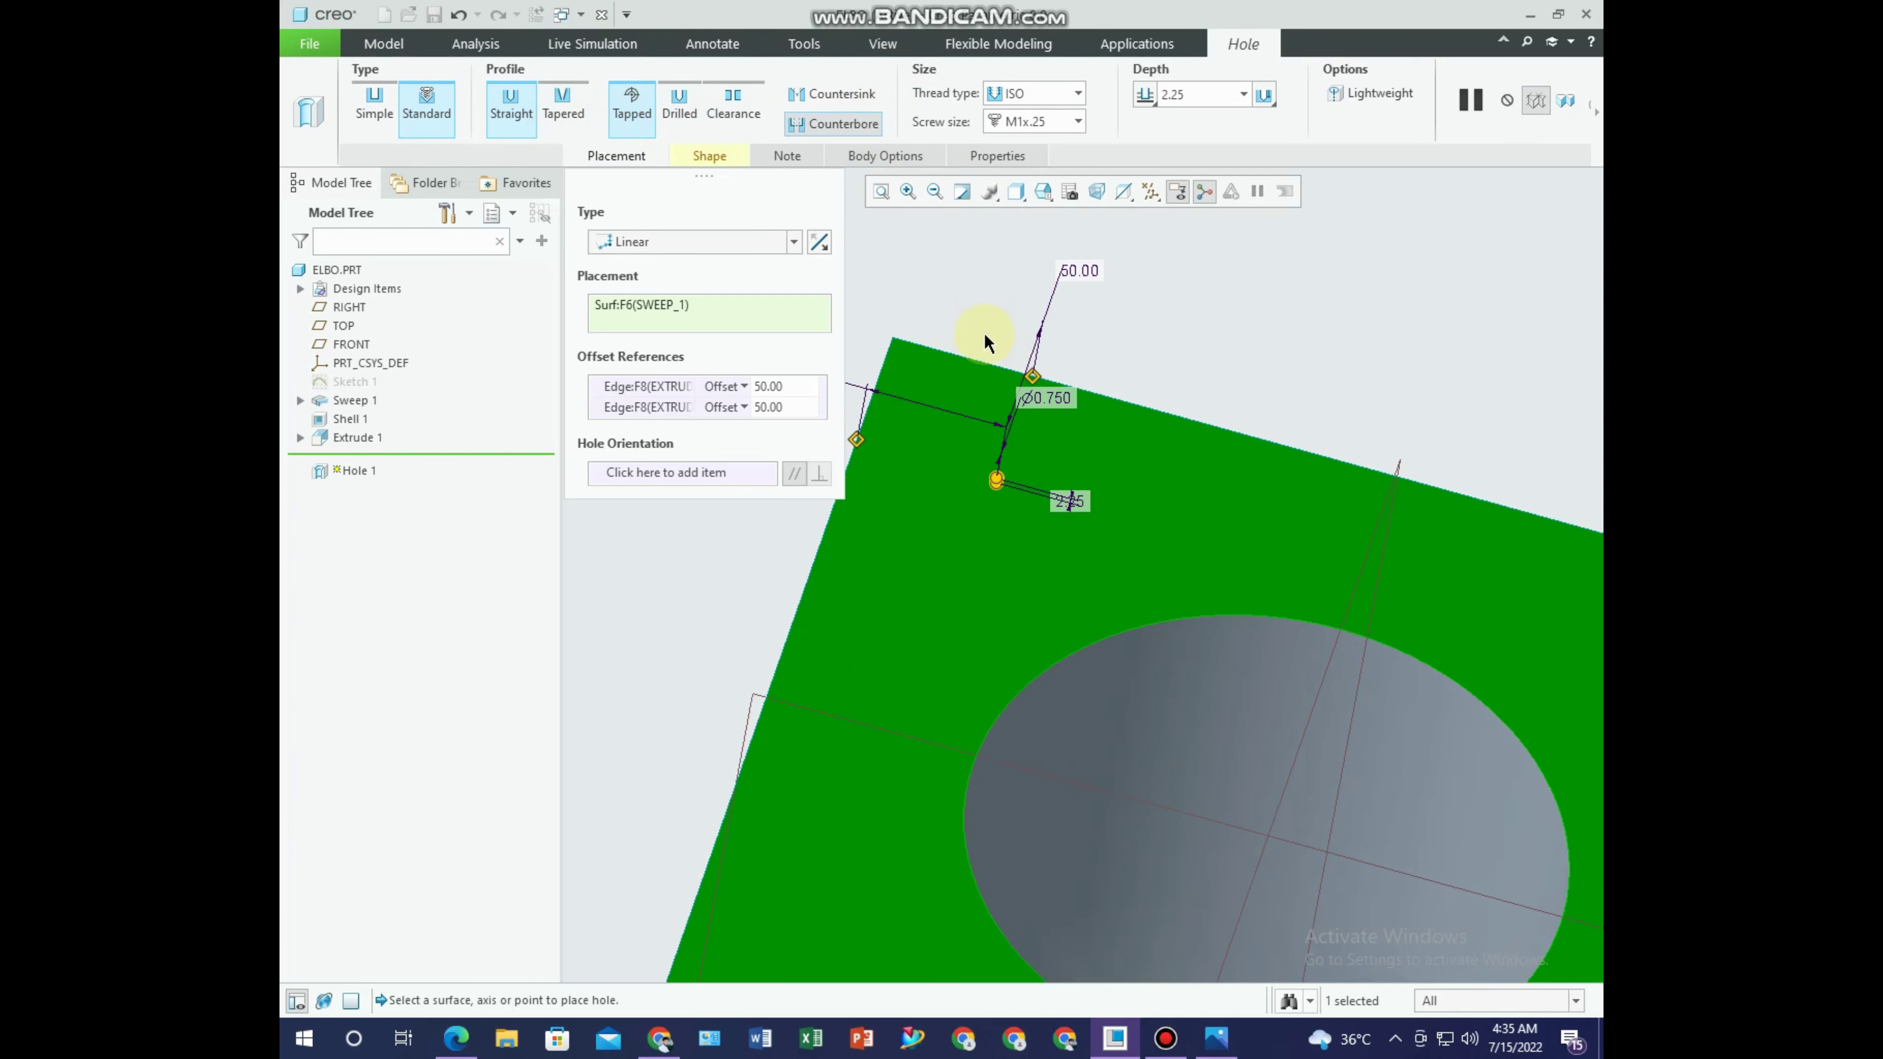
click(656, 159)
click(712, 159)
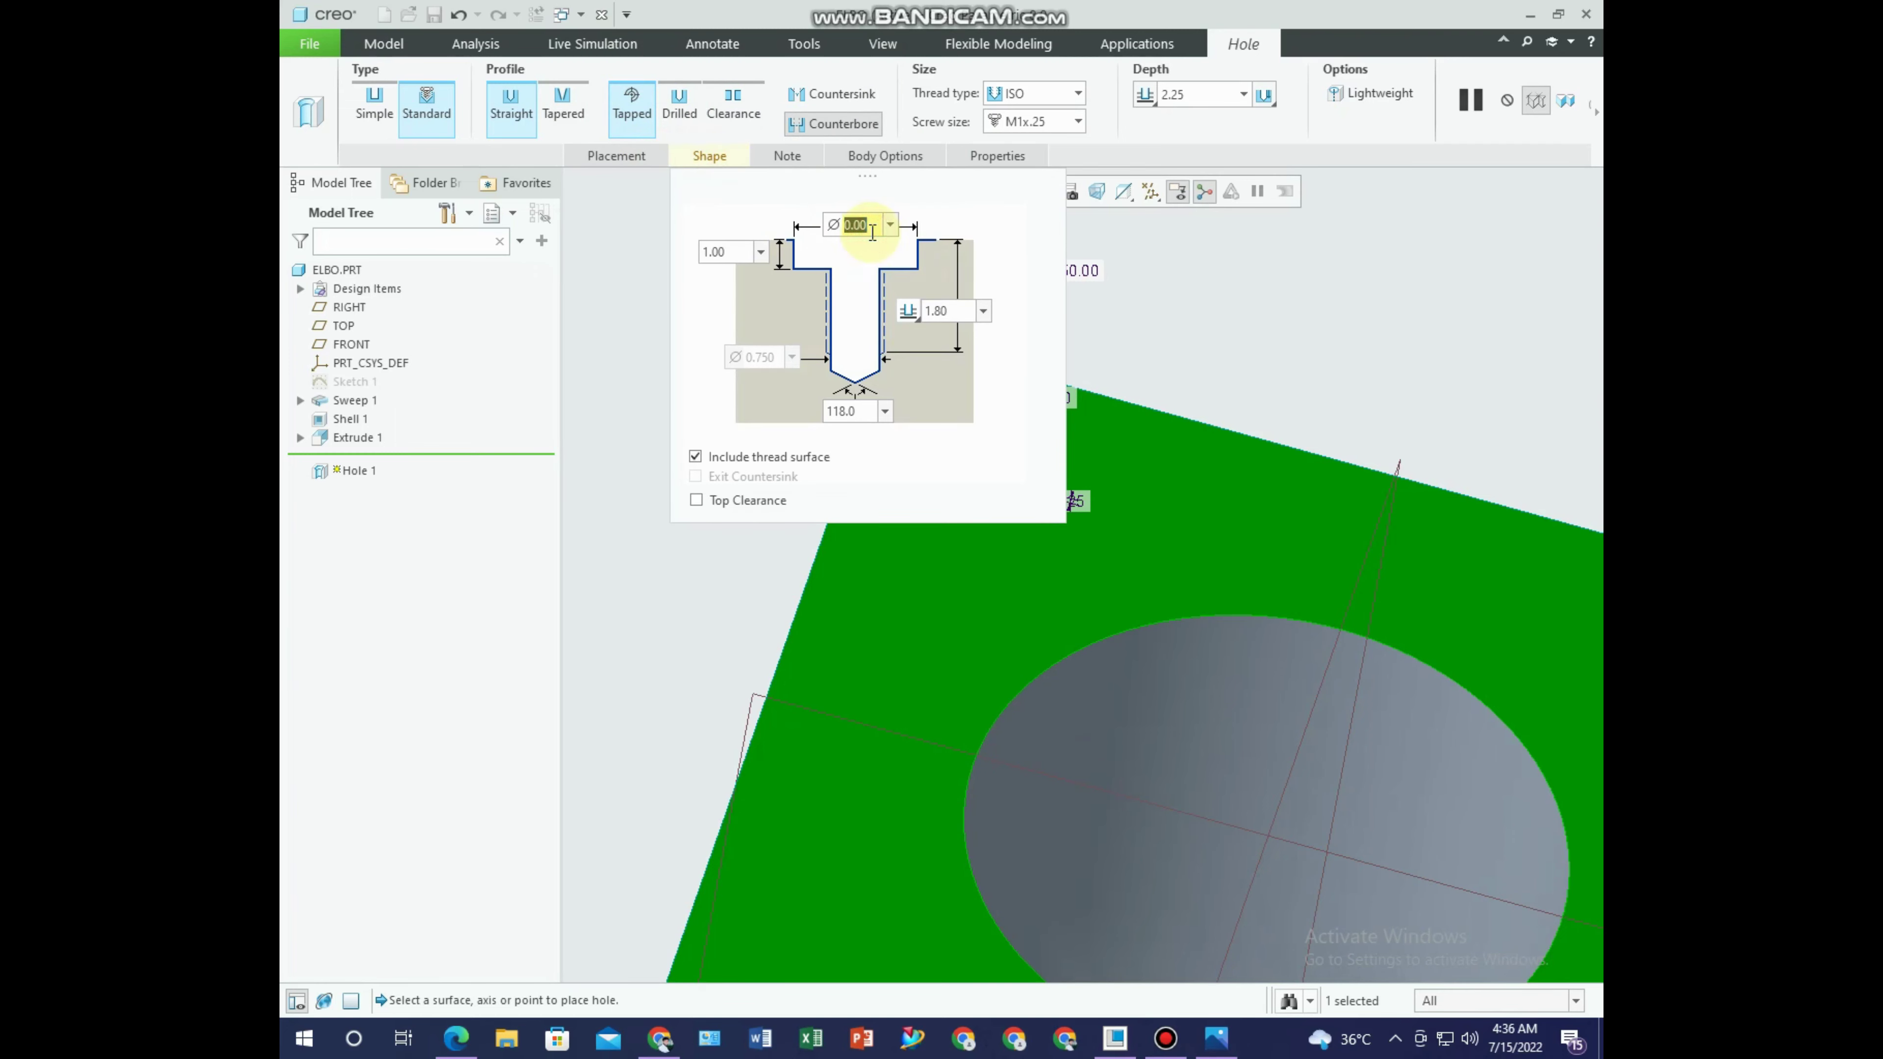
text(60)
key(Return)
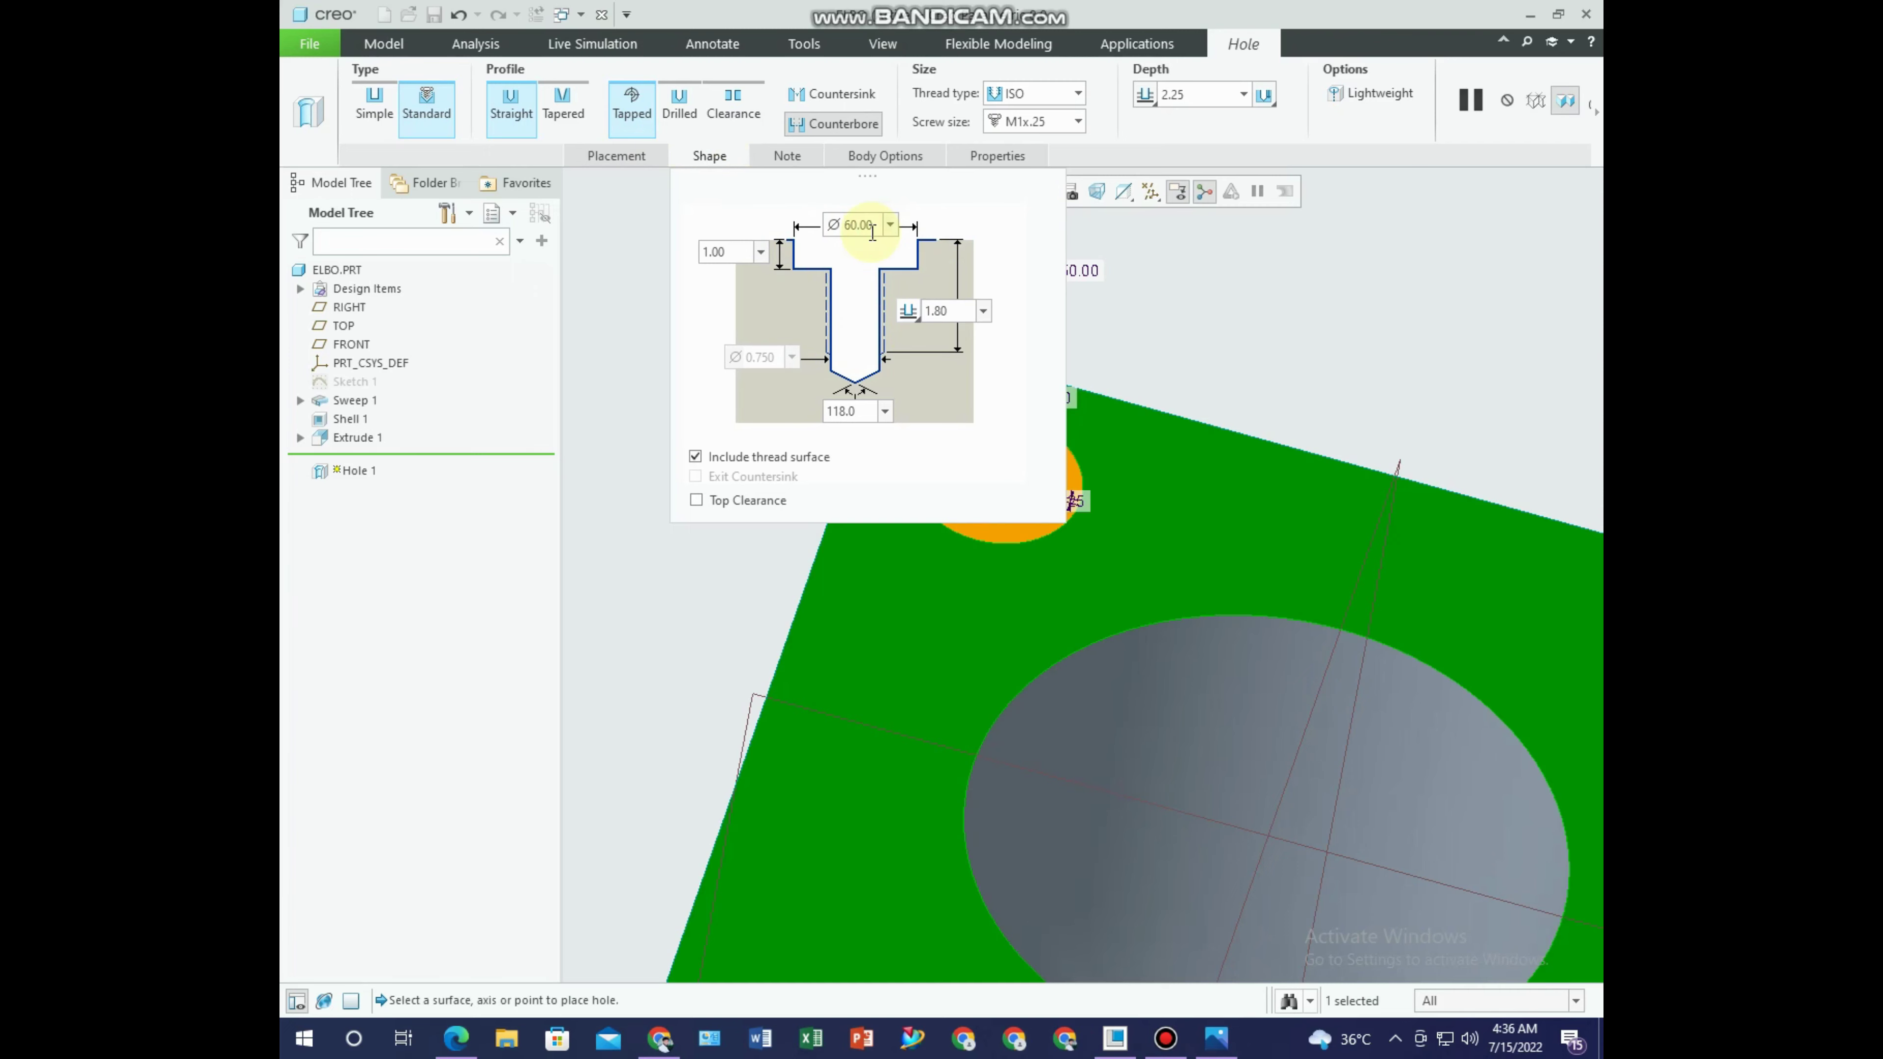
Try a counterbore depth of 10, then settle on 1.00 after the range warning.
click(740, 254)
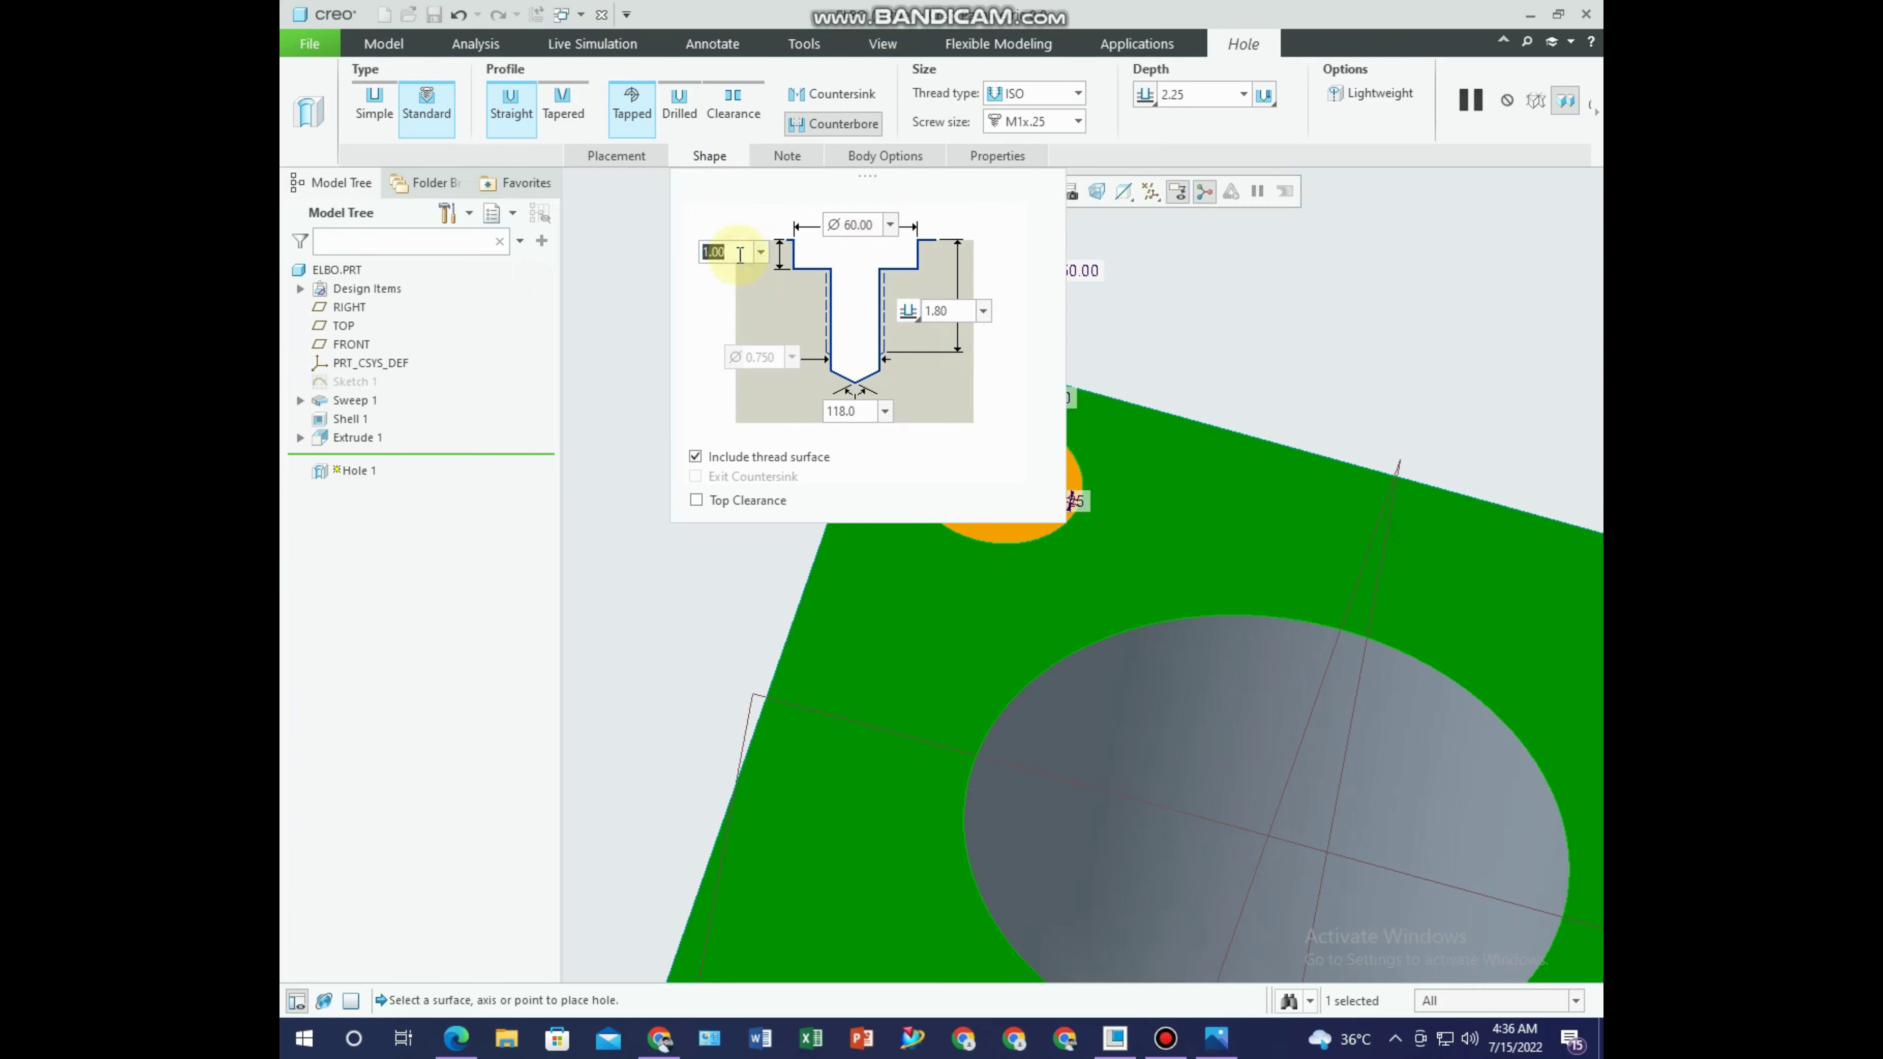
text(10)
key(Return)
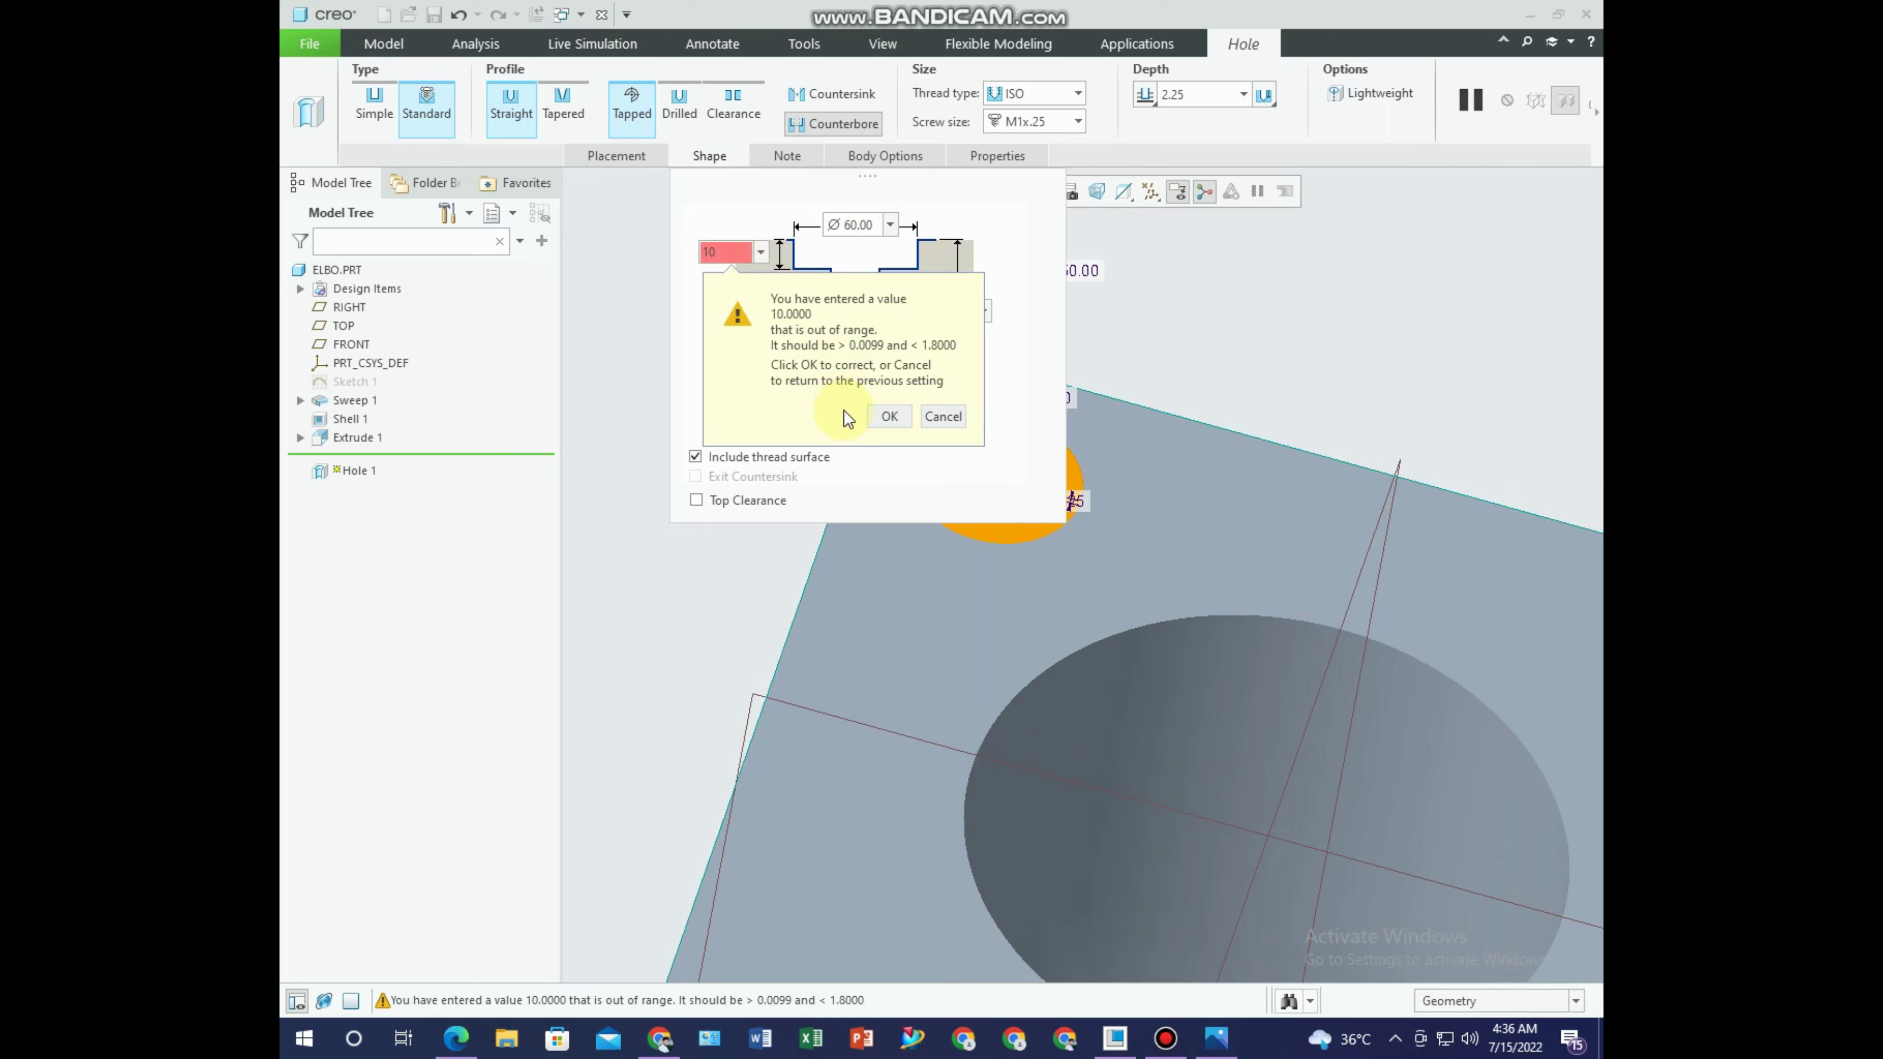
click(889, 416)
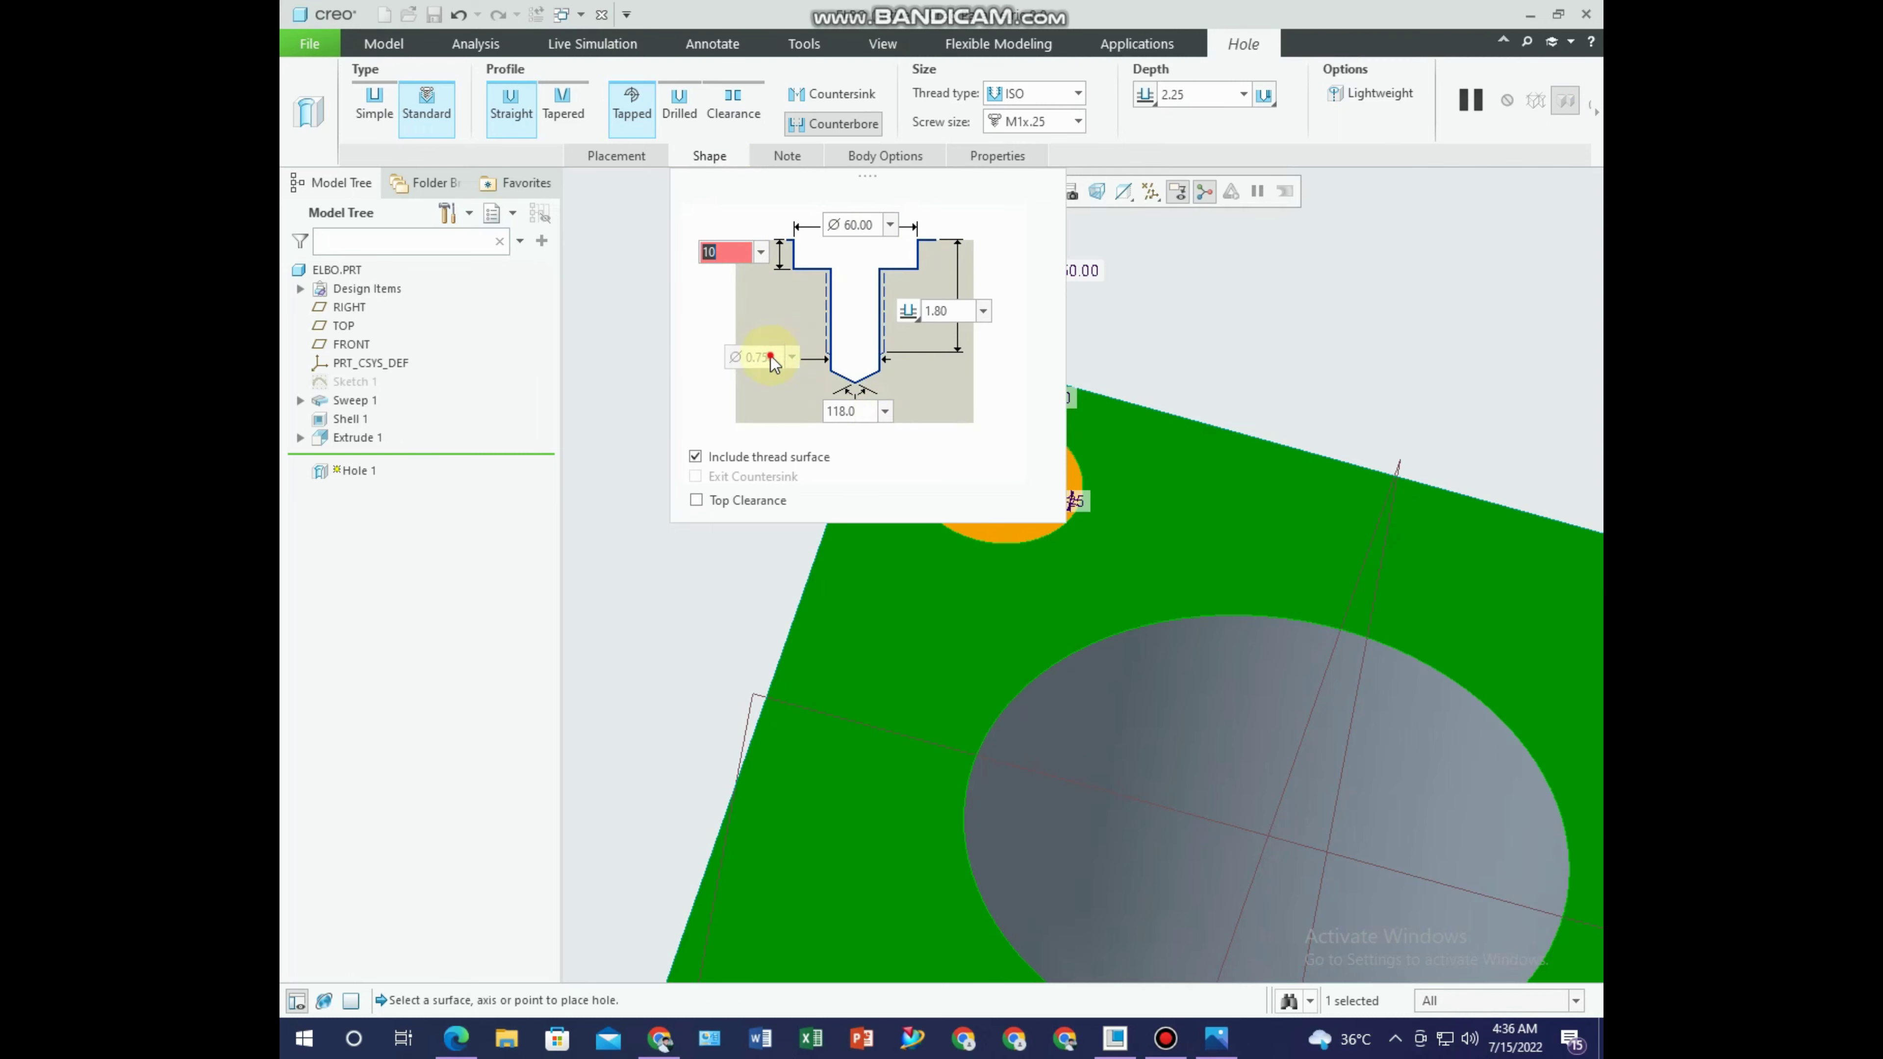
click(738, 250)
key(BackSpace)
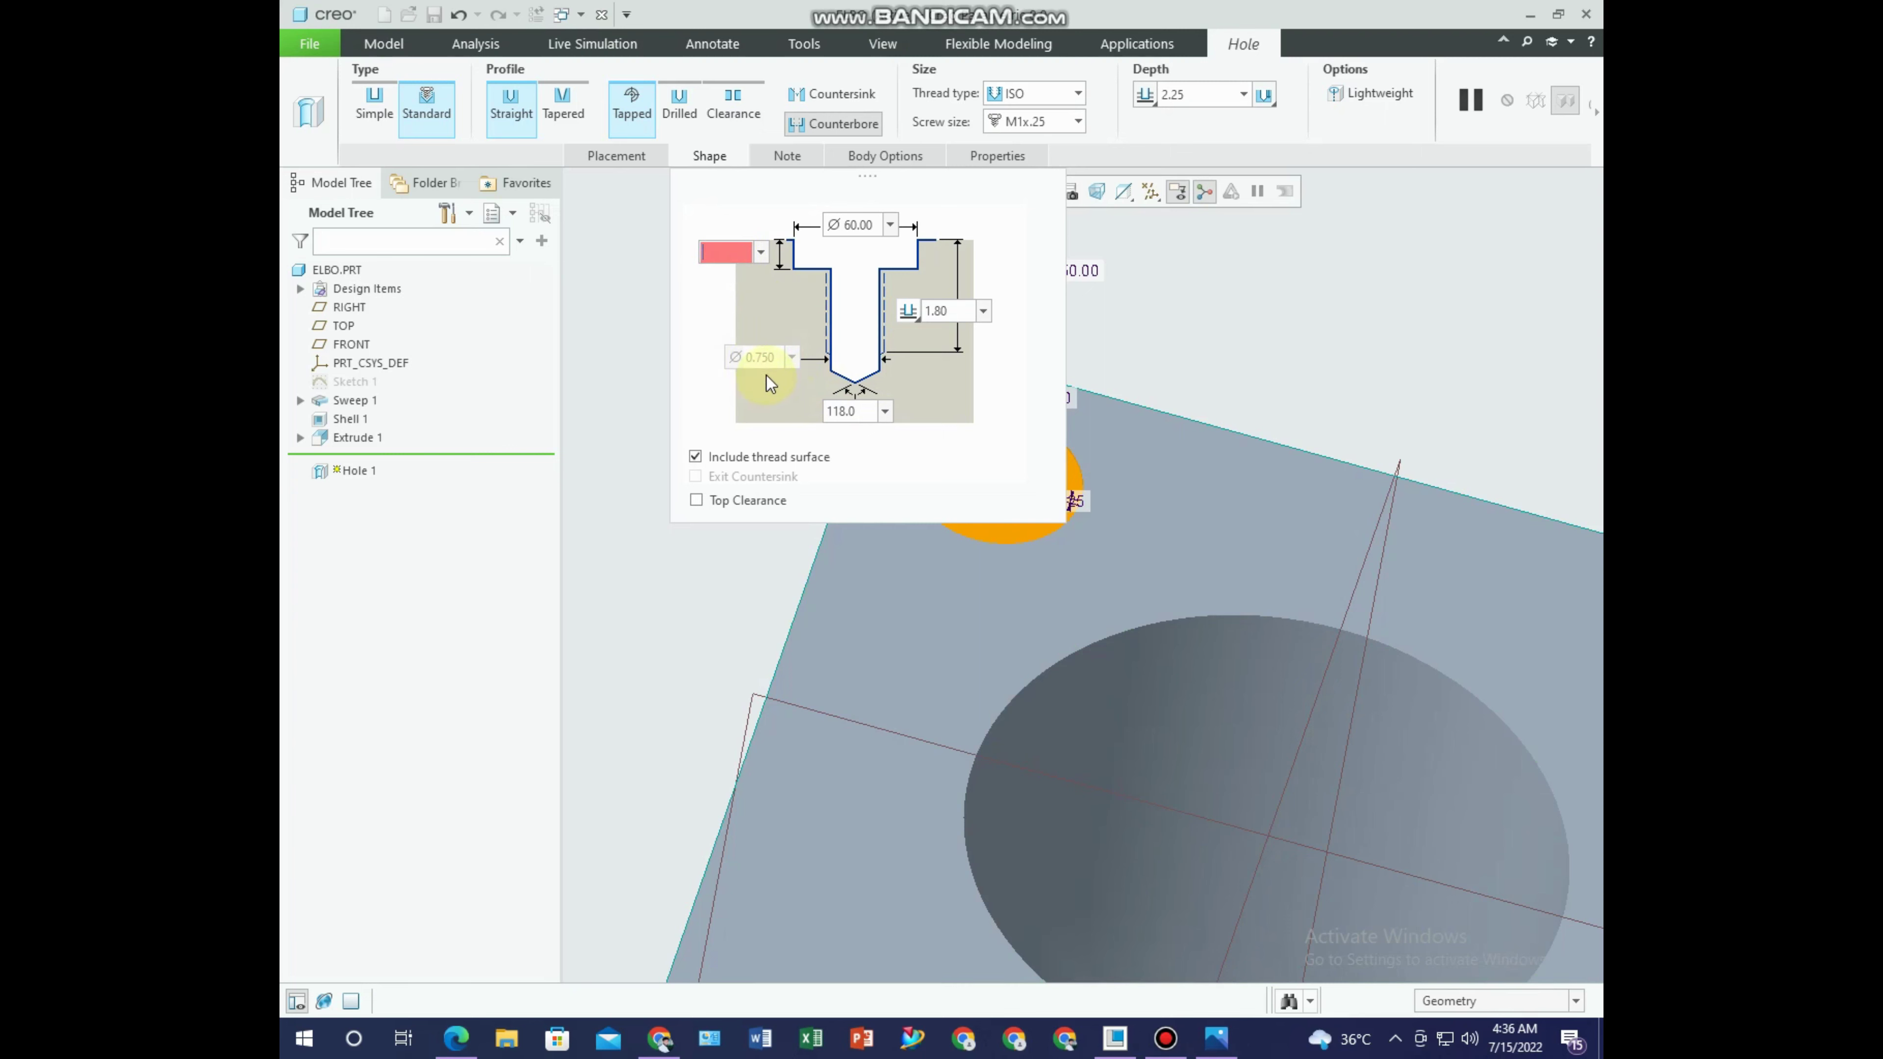
click(871, 223)
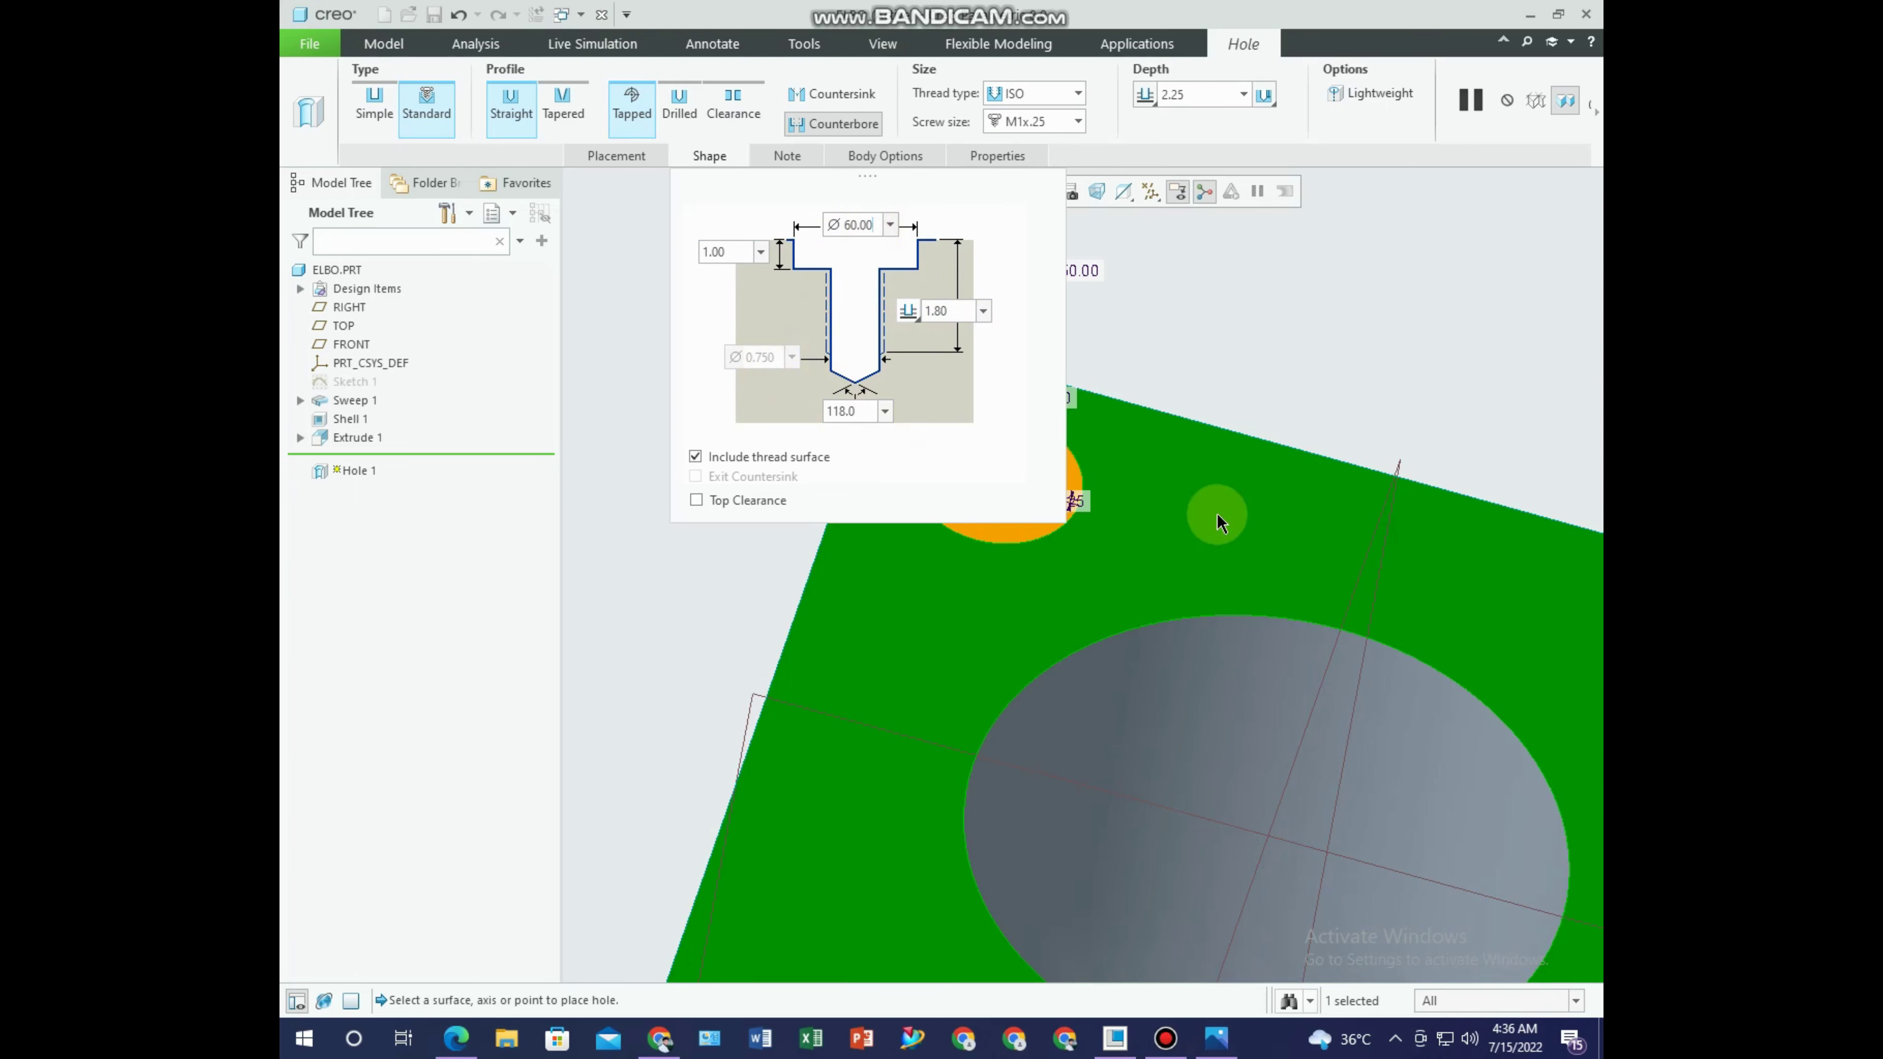
mouse_move(1219, 513)
middle_down()
mouse_move(1207, 556)
mouse_move(1269, 534)
mouse_move(1359, 426)
mouse_move(1327, 474)
middle_up()
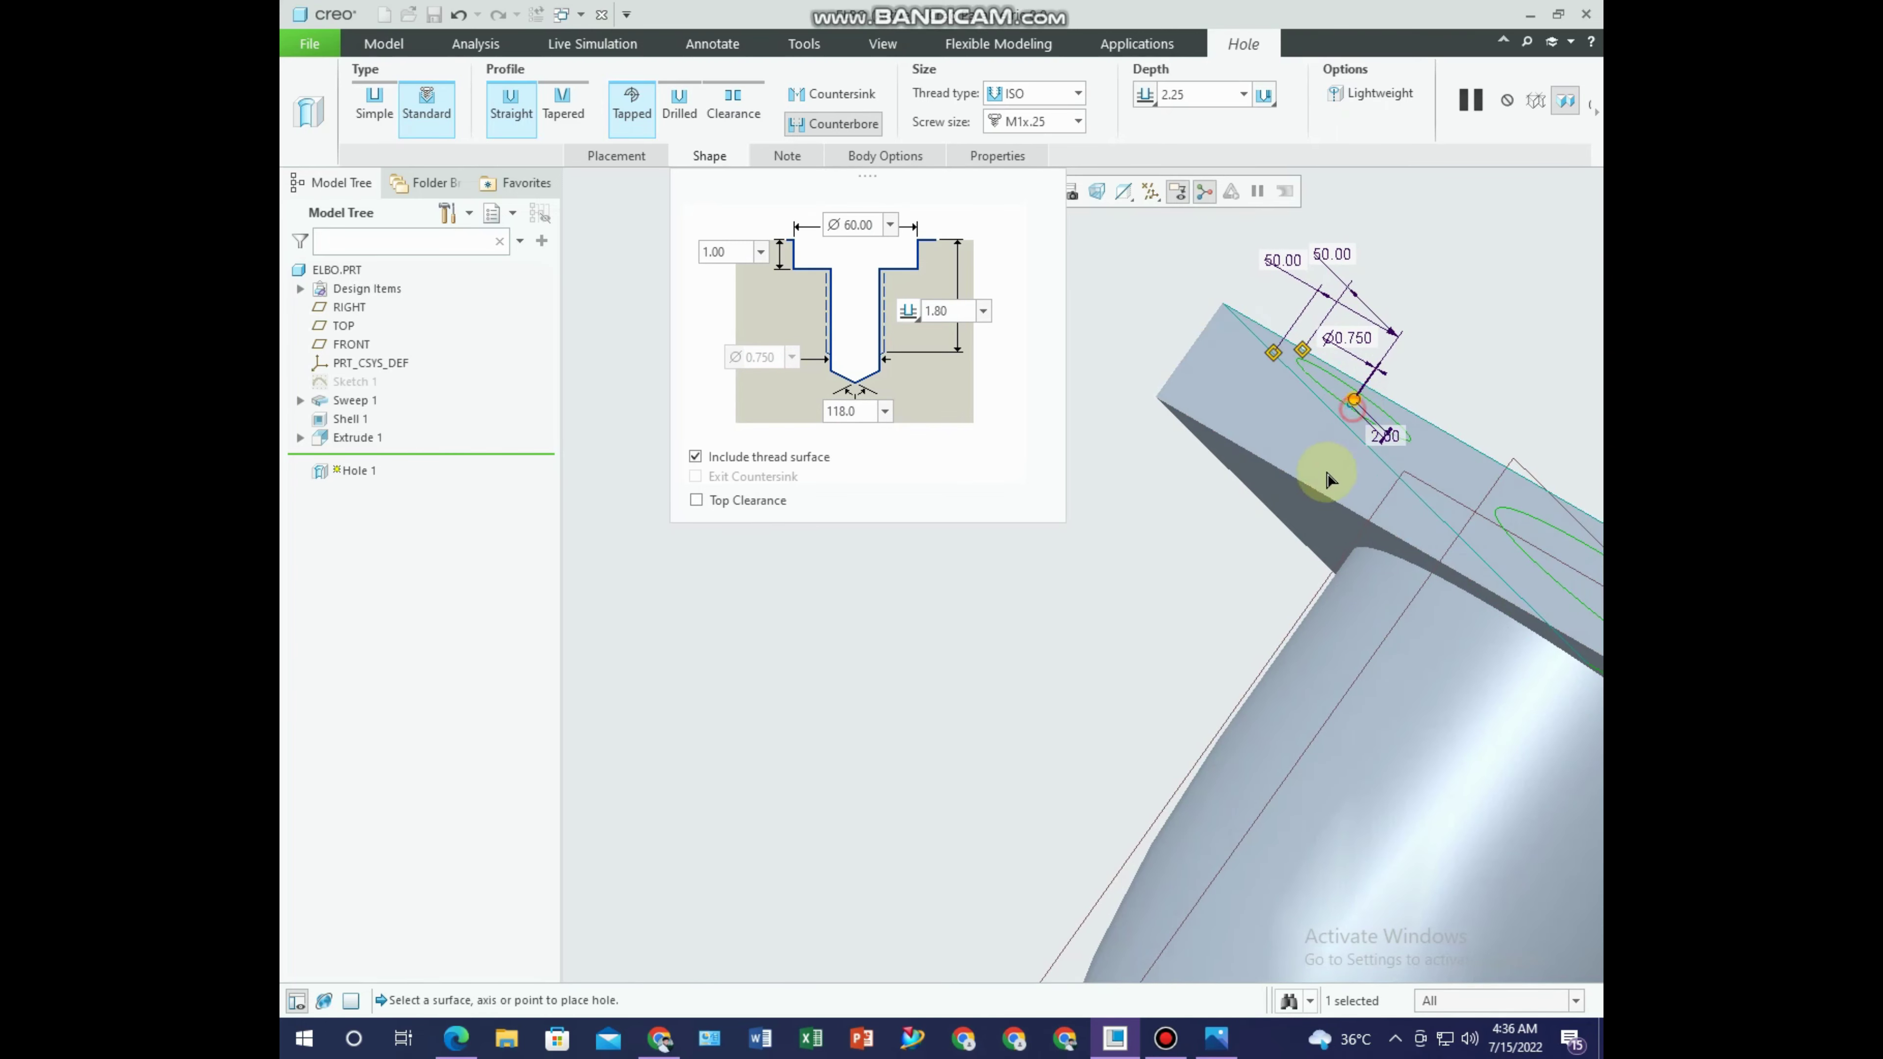
drag(1327, 478, 1092, 645)
mouse_move(1093, 646)
middle_down()
mouse_move(1036, 651)
mouse_move(1030, 630)
mouse_move(1141, 579)
mouse_move(1189, 665)
mouse_move(849, 486)
middle_up()
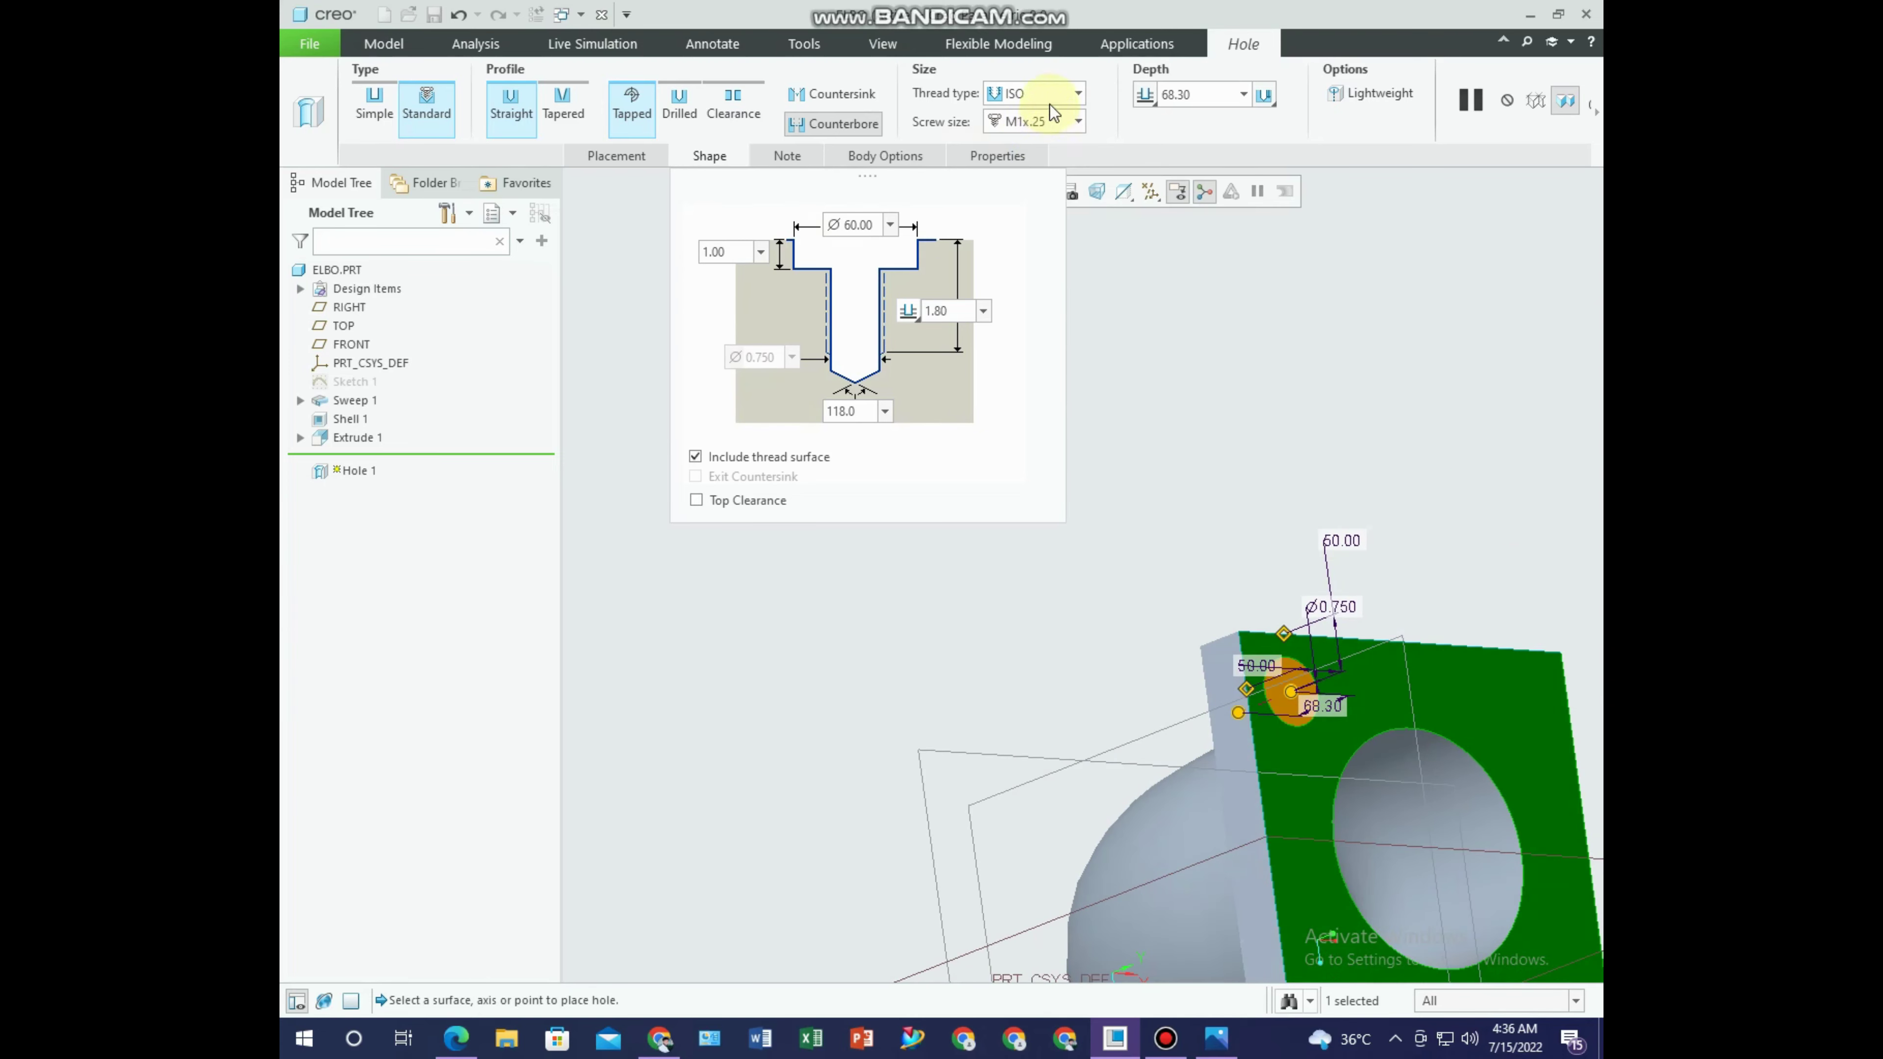
double_click(1044, 93)
click(1079, 121)
click(1078, 122)
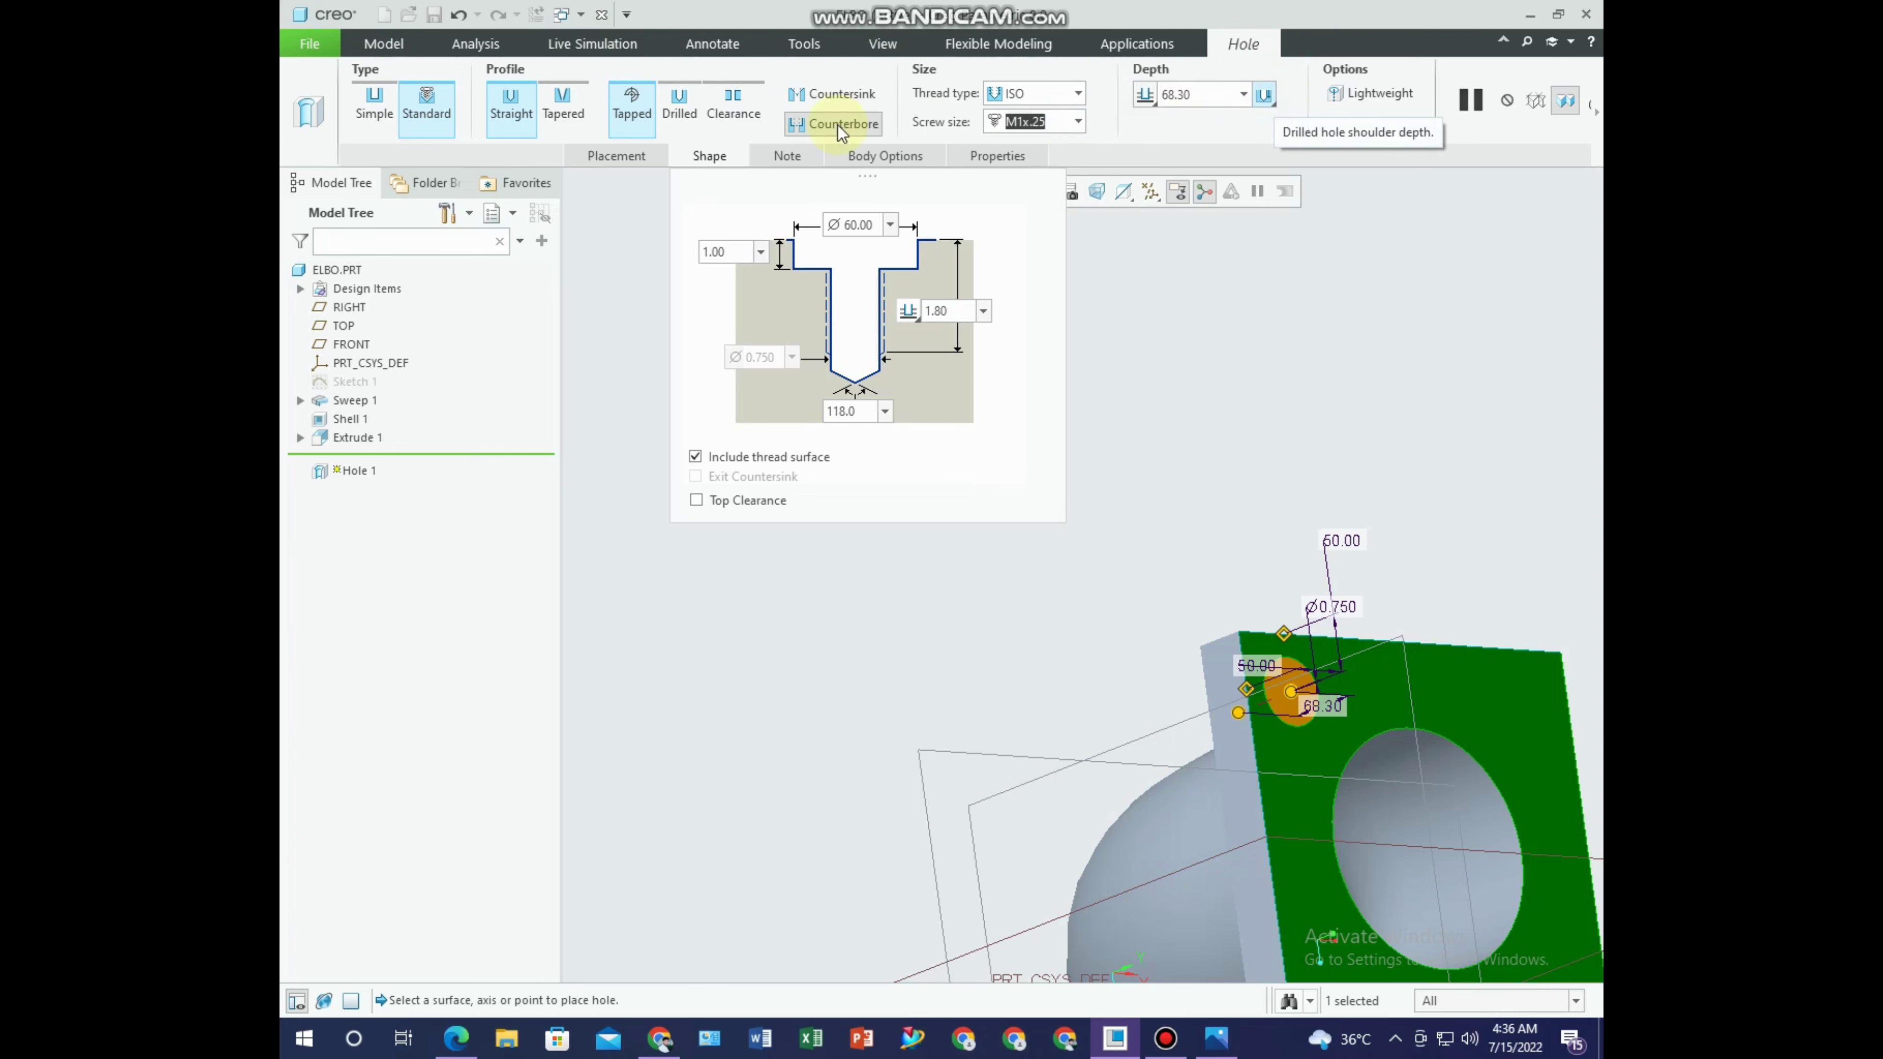
click(834, 123)
click(1265, 97)
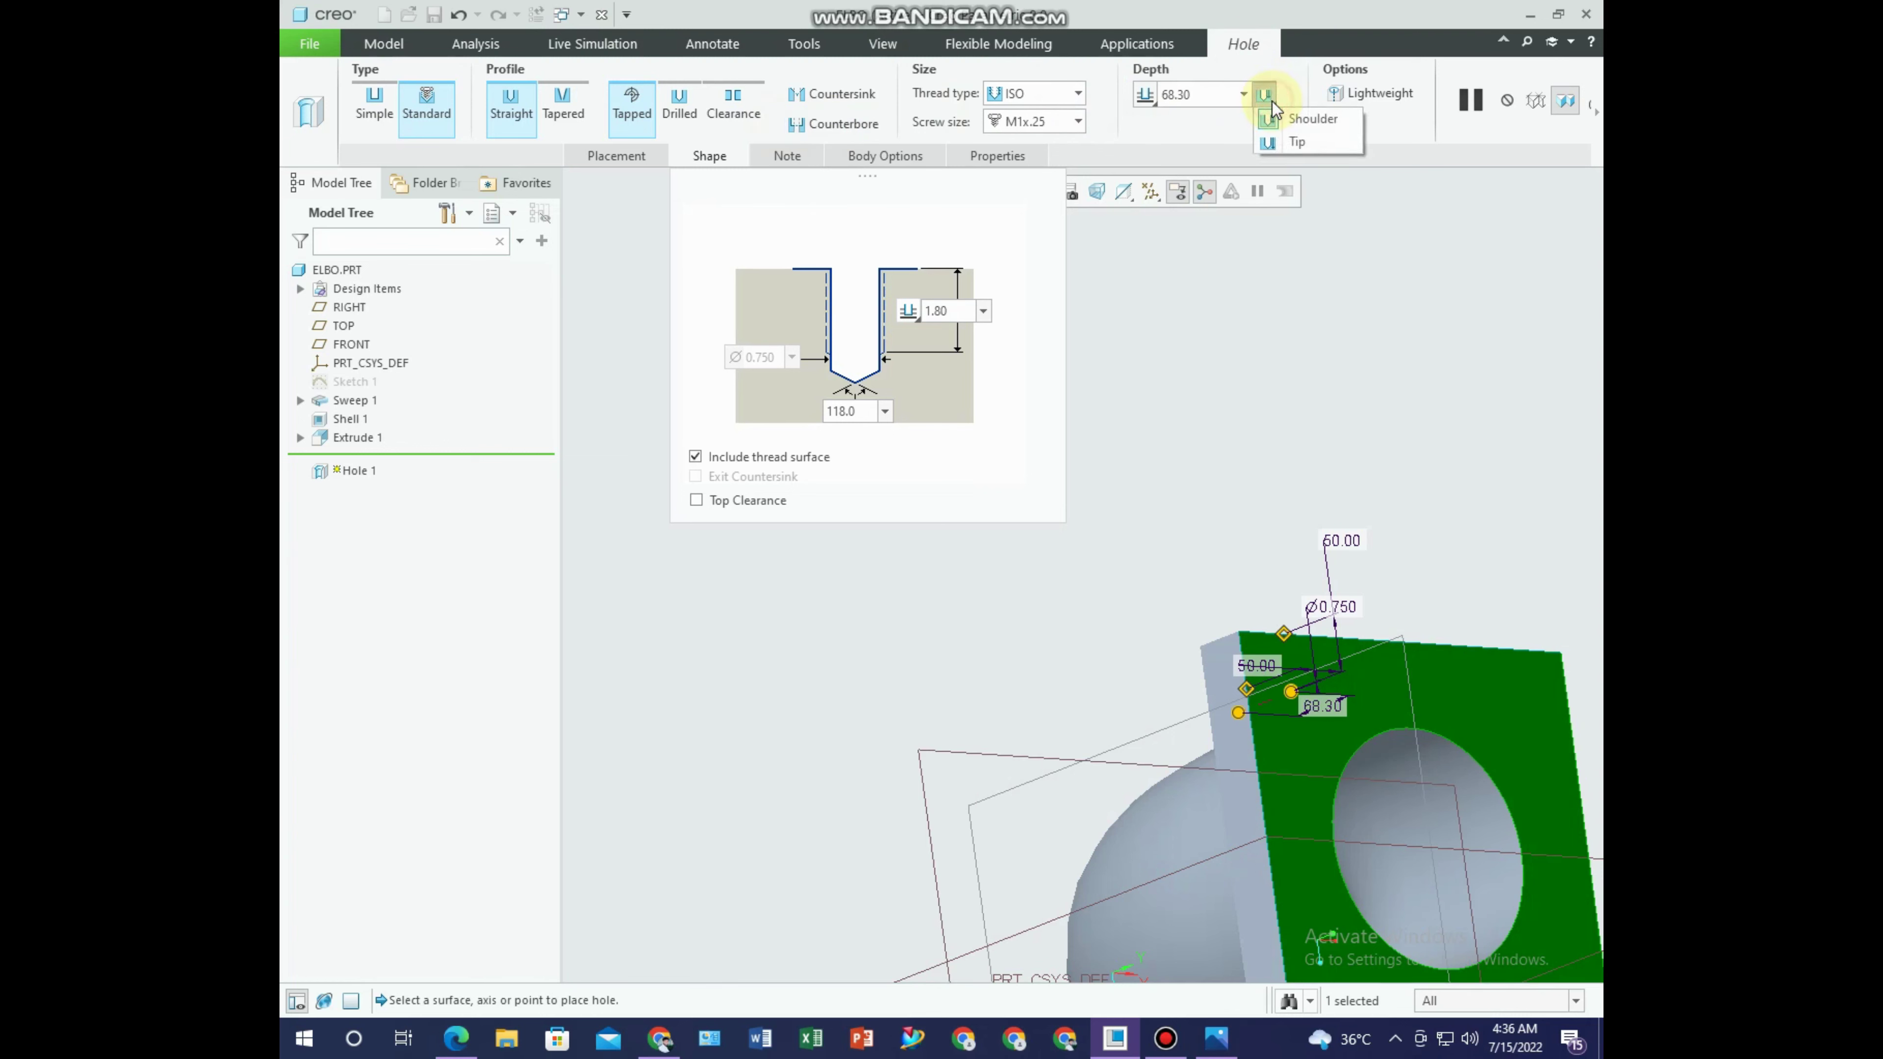
click(1300, 121)
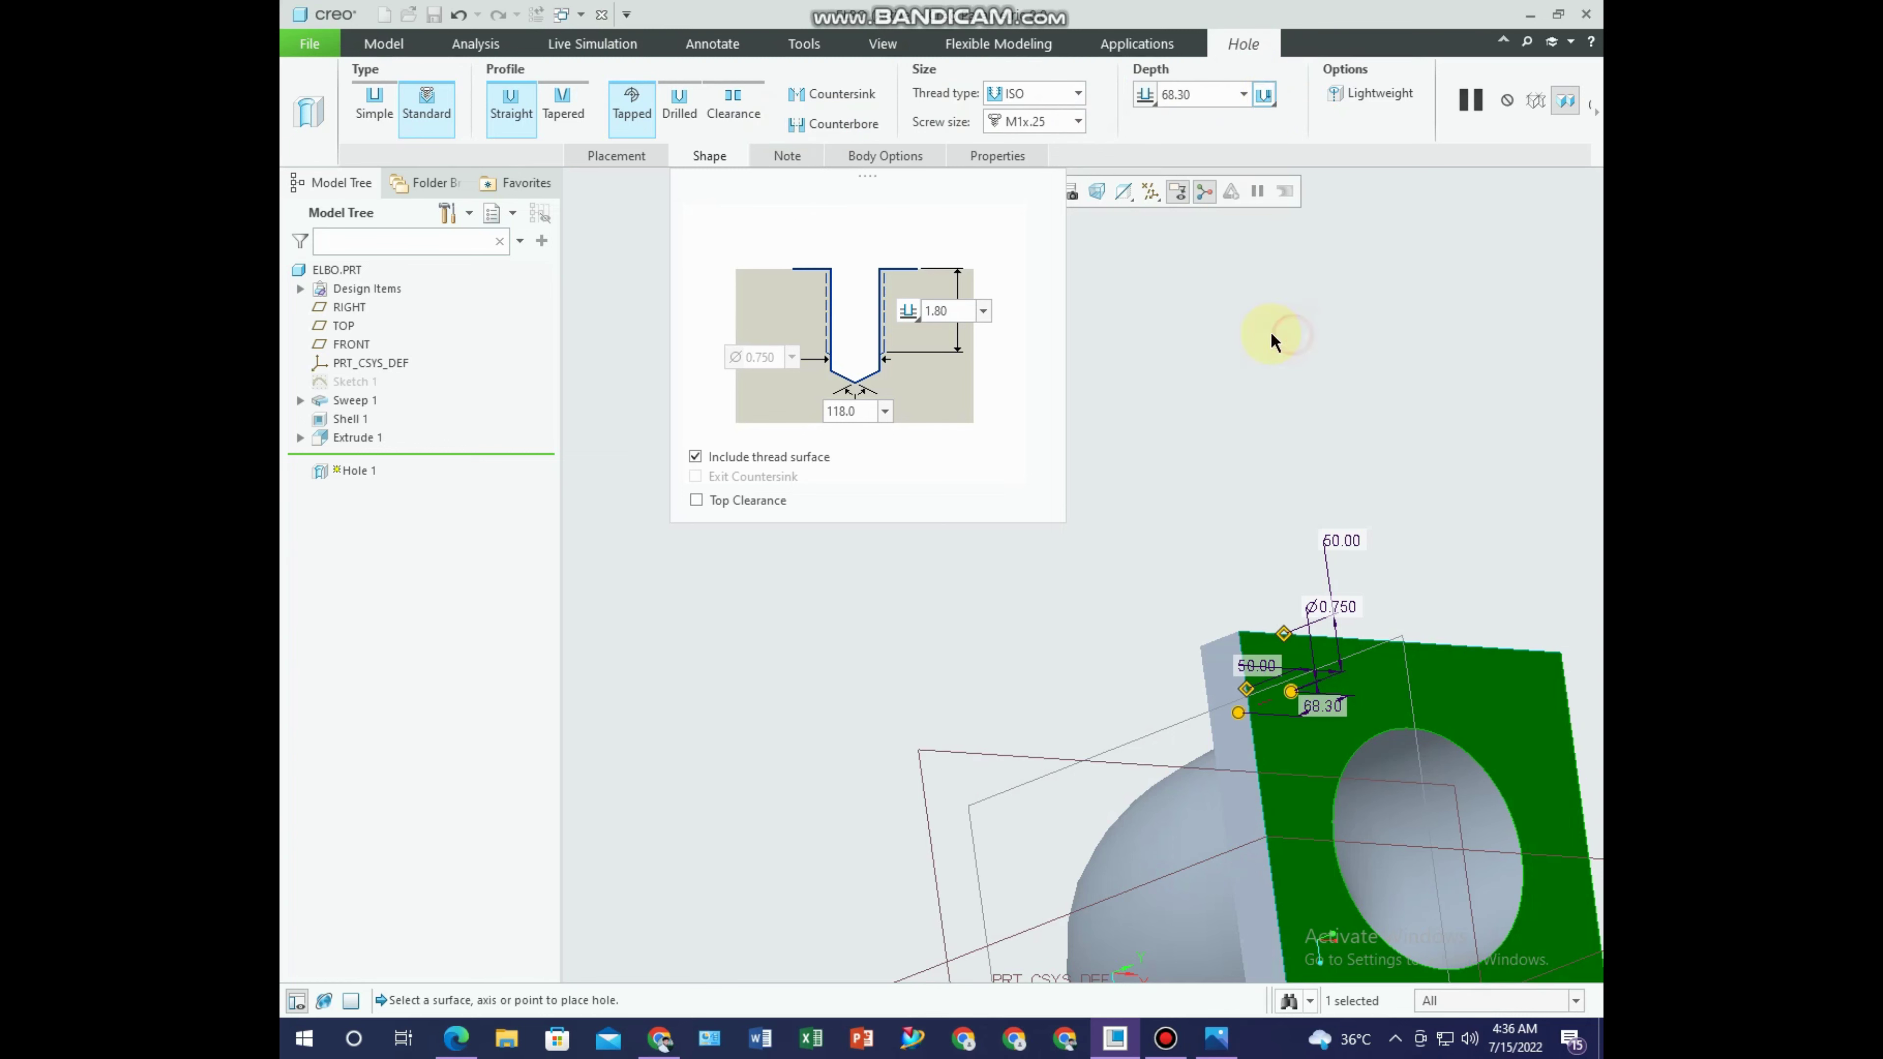
click(838, 134)
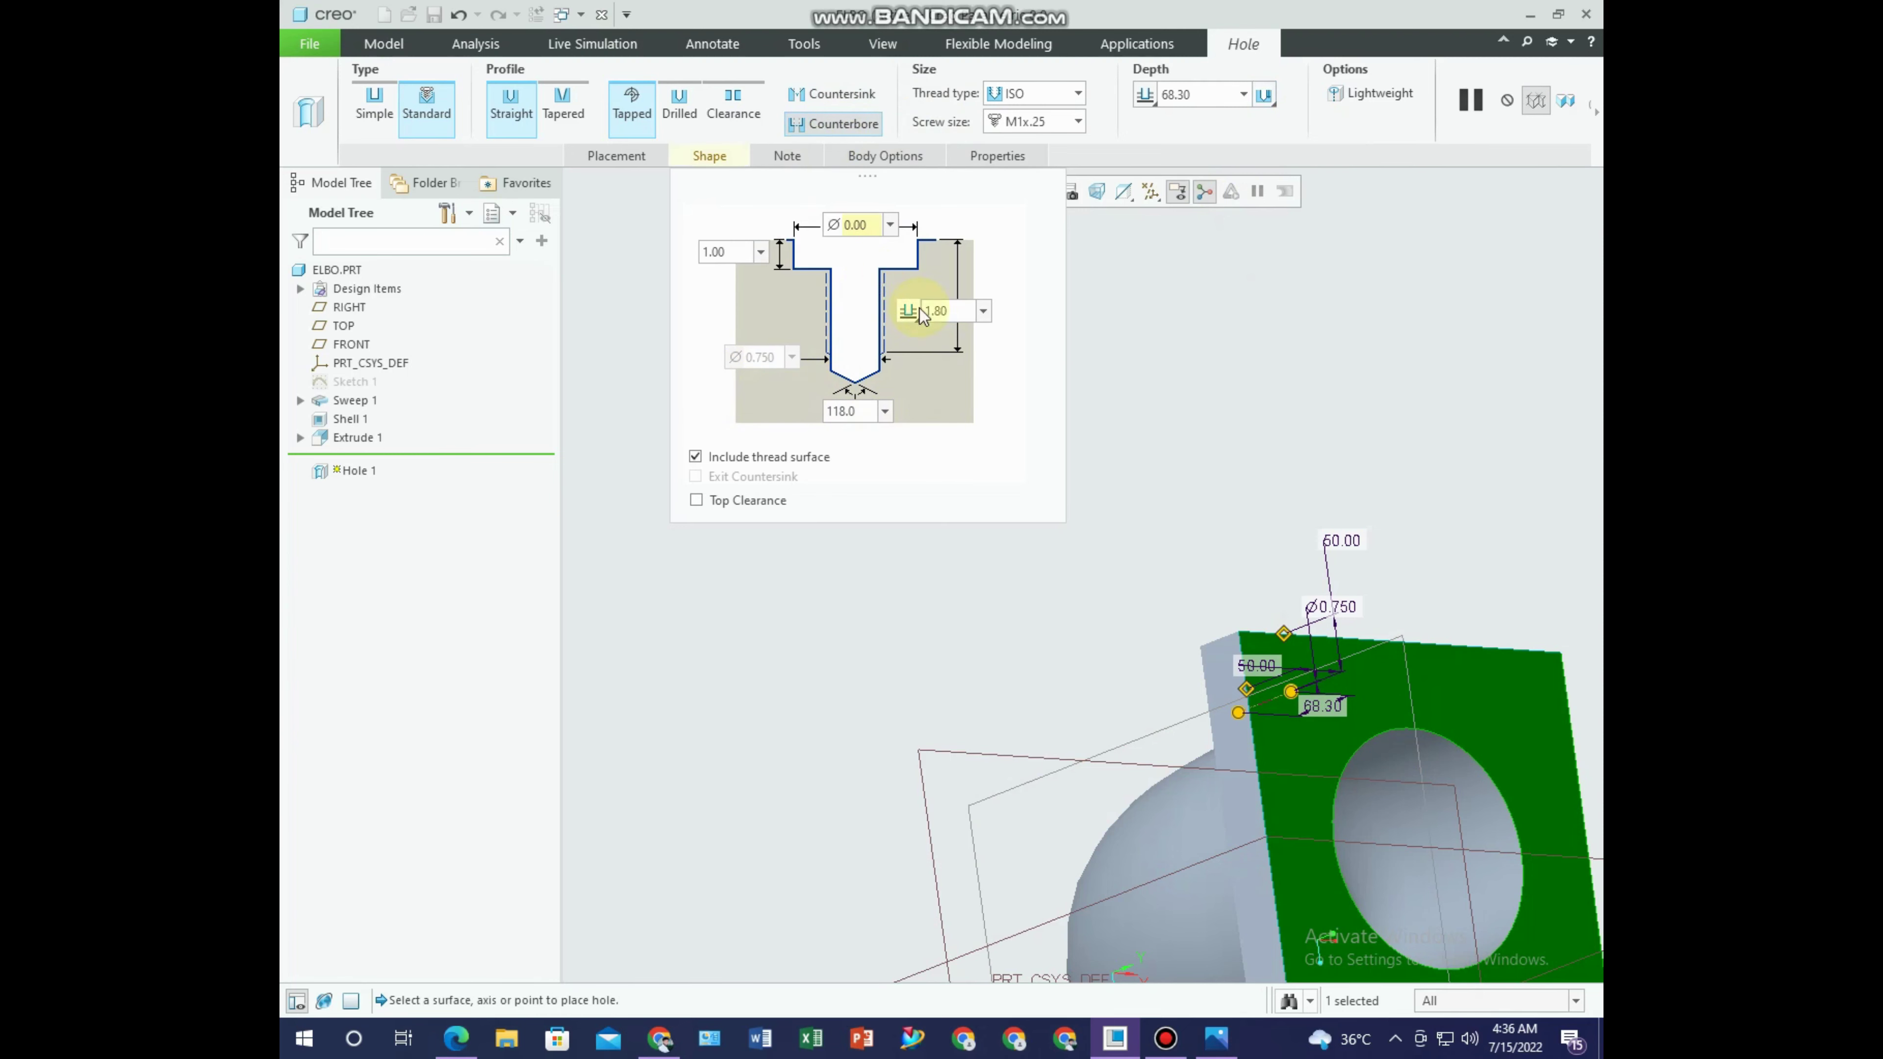
click(742, 251)
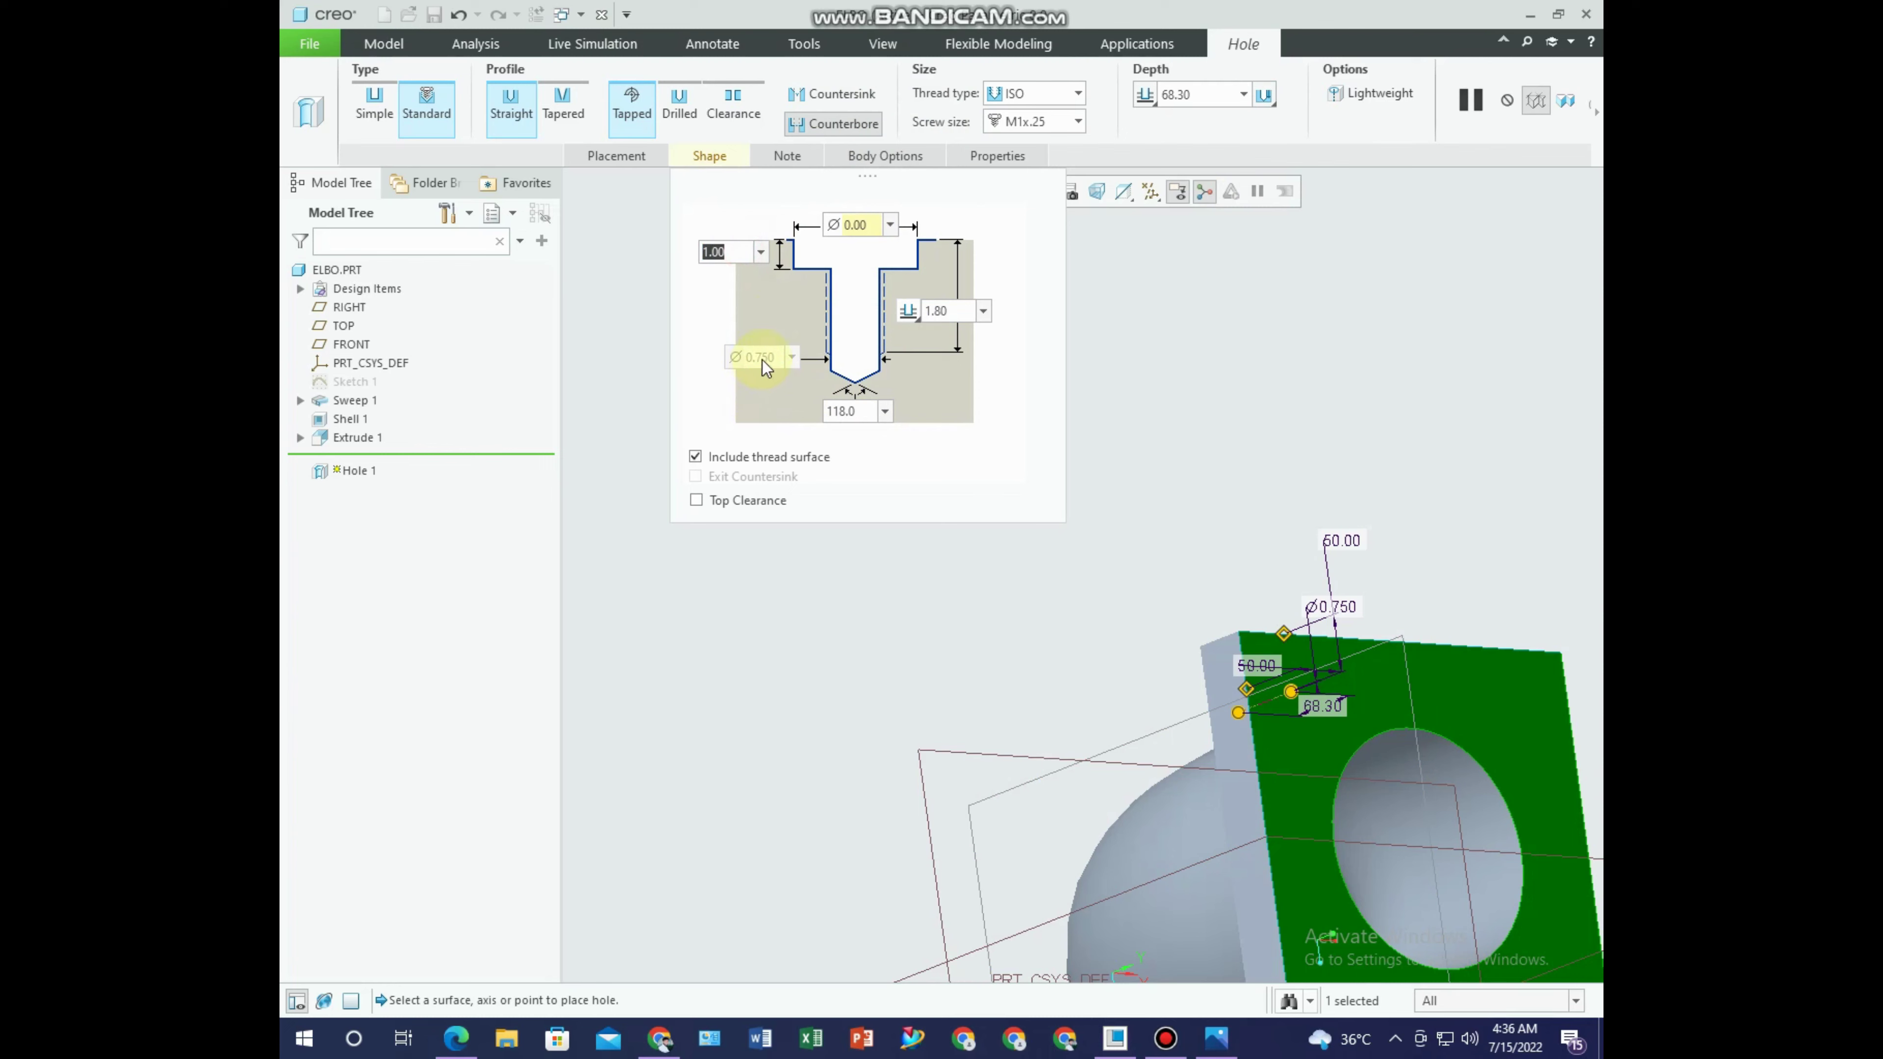
click(870, 418)
mouse_move(1378, 664)
middle_down()
mouse_move(1333, 608)
mouse_move(1225, 618)
middle_up()
click(1210, 500)
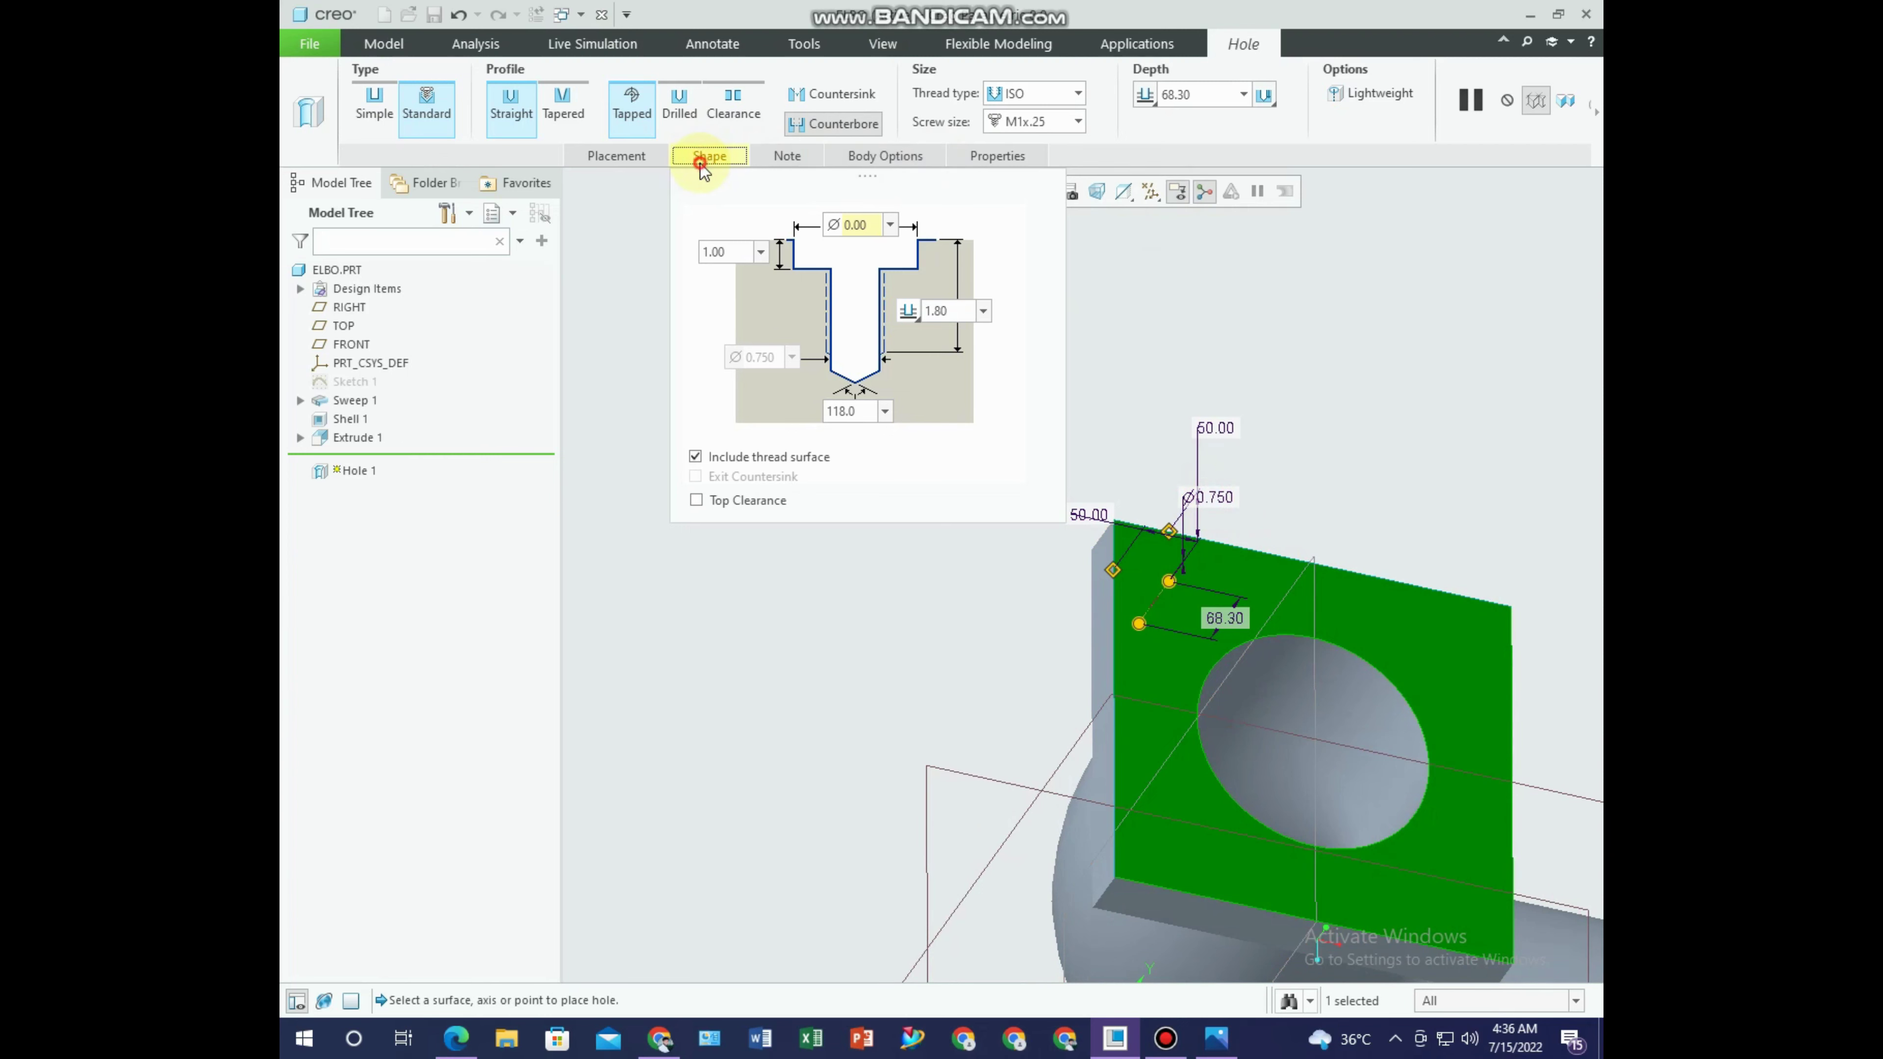
click(699, 160)
click(1226, 502)
click(1077, 121)
mouse_move(1077, 215)
mouse_down()
mouse_move(1076, 512)
mouse_move(1165, 255)
mouse_up()
click(1077, 121)
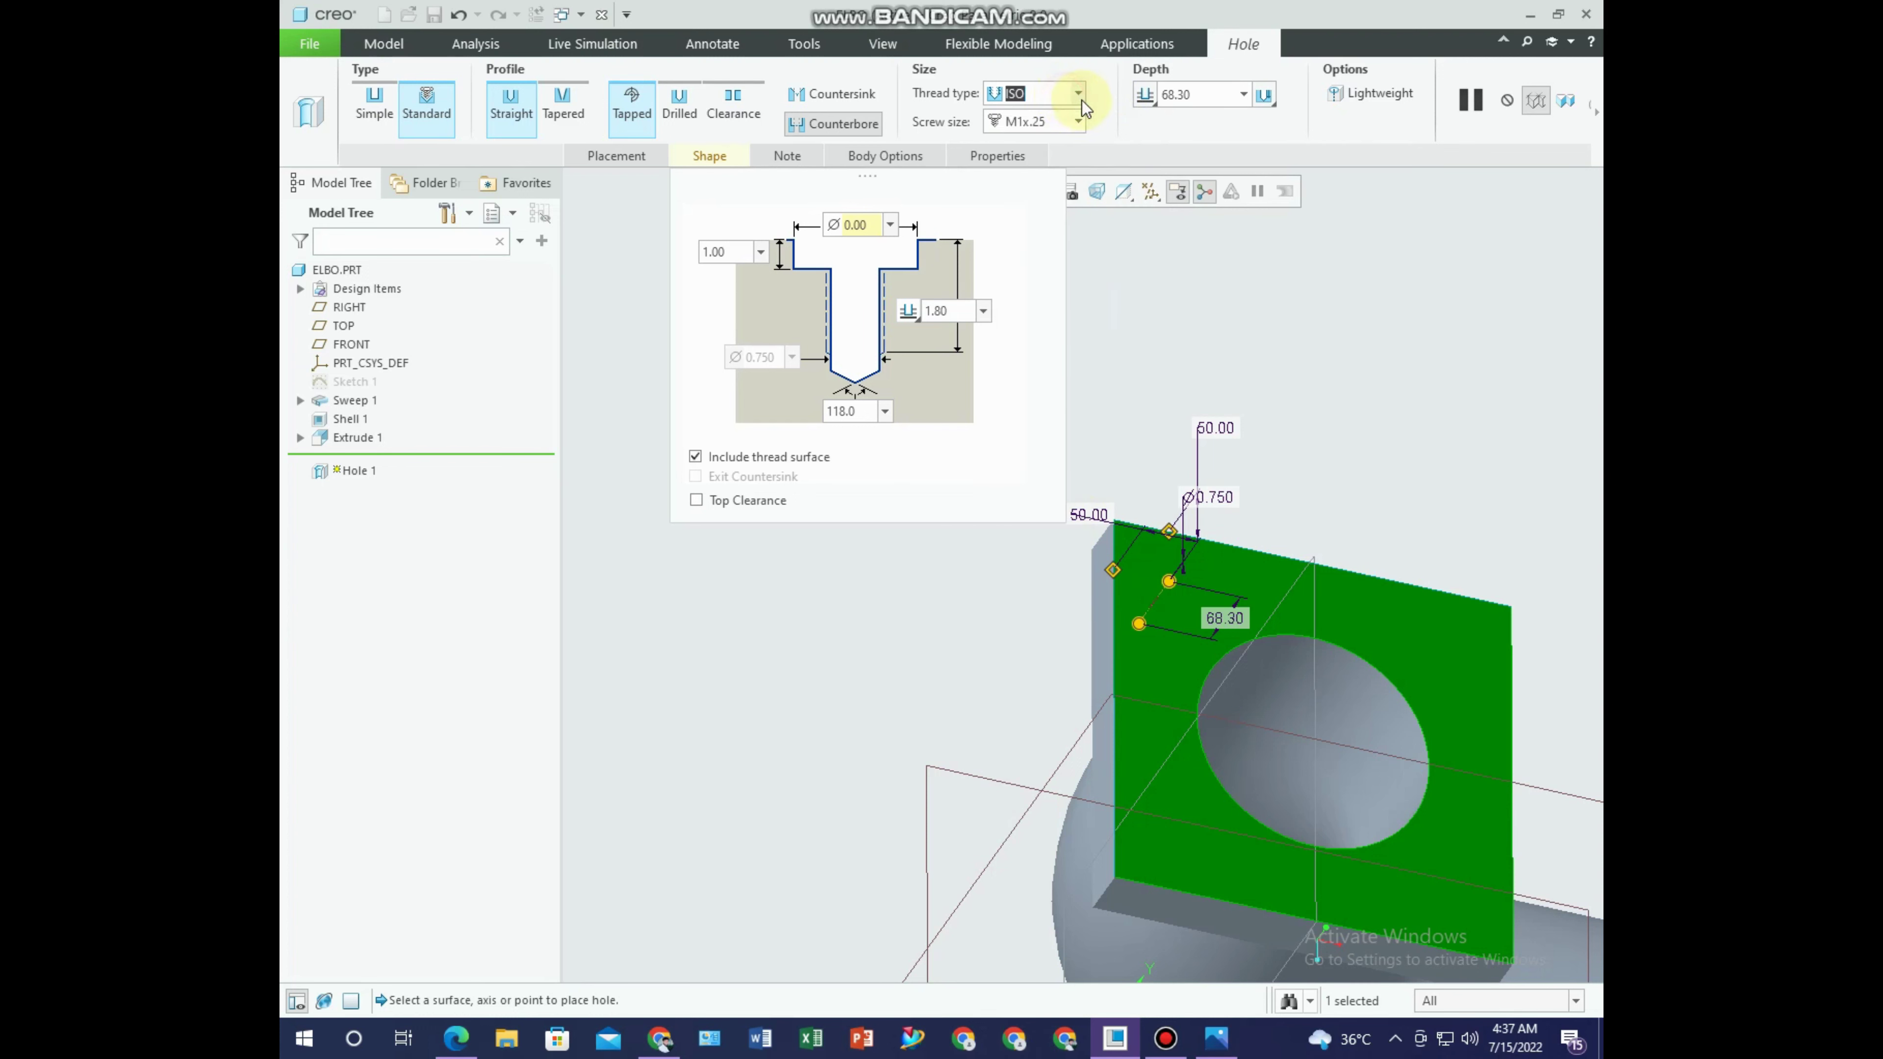
Switch the thread standard to UNC, keeping a blind thread depth.
click(1078, 94)
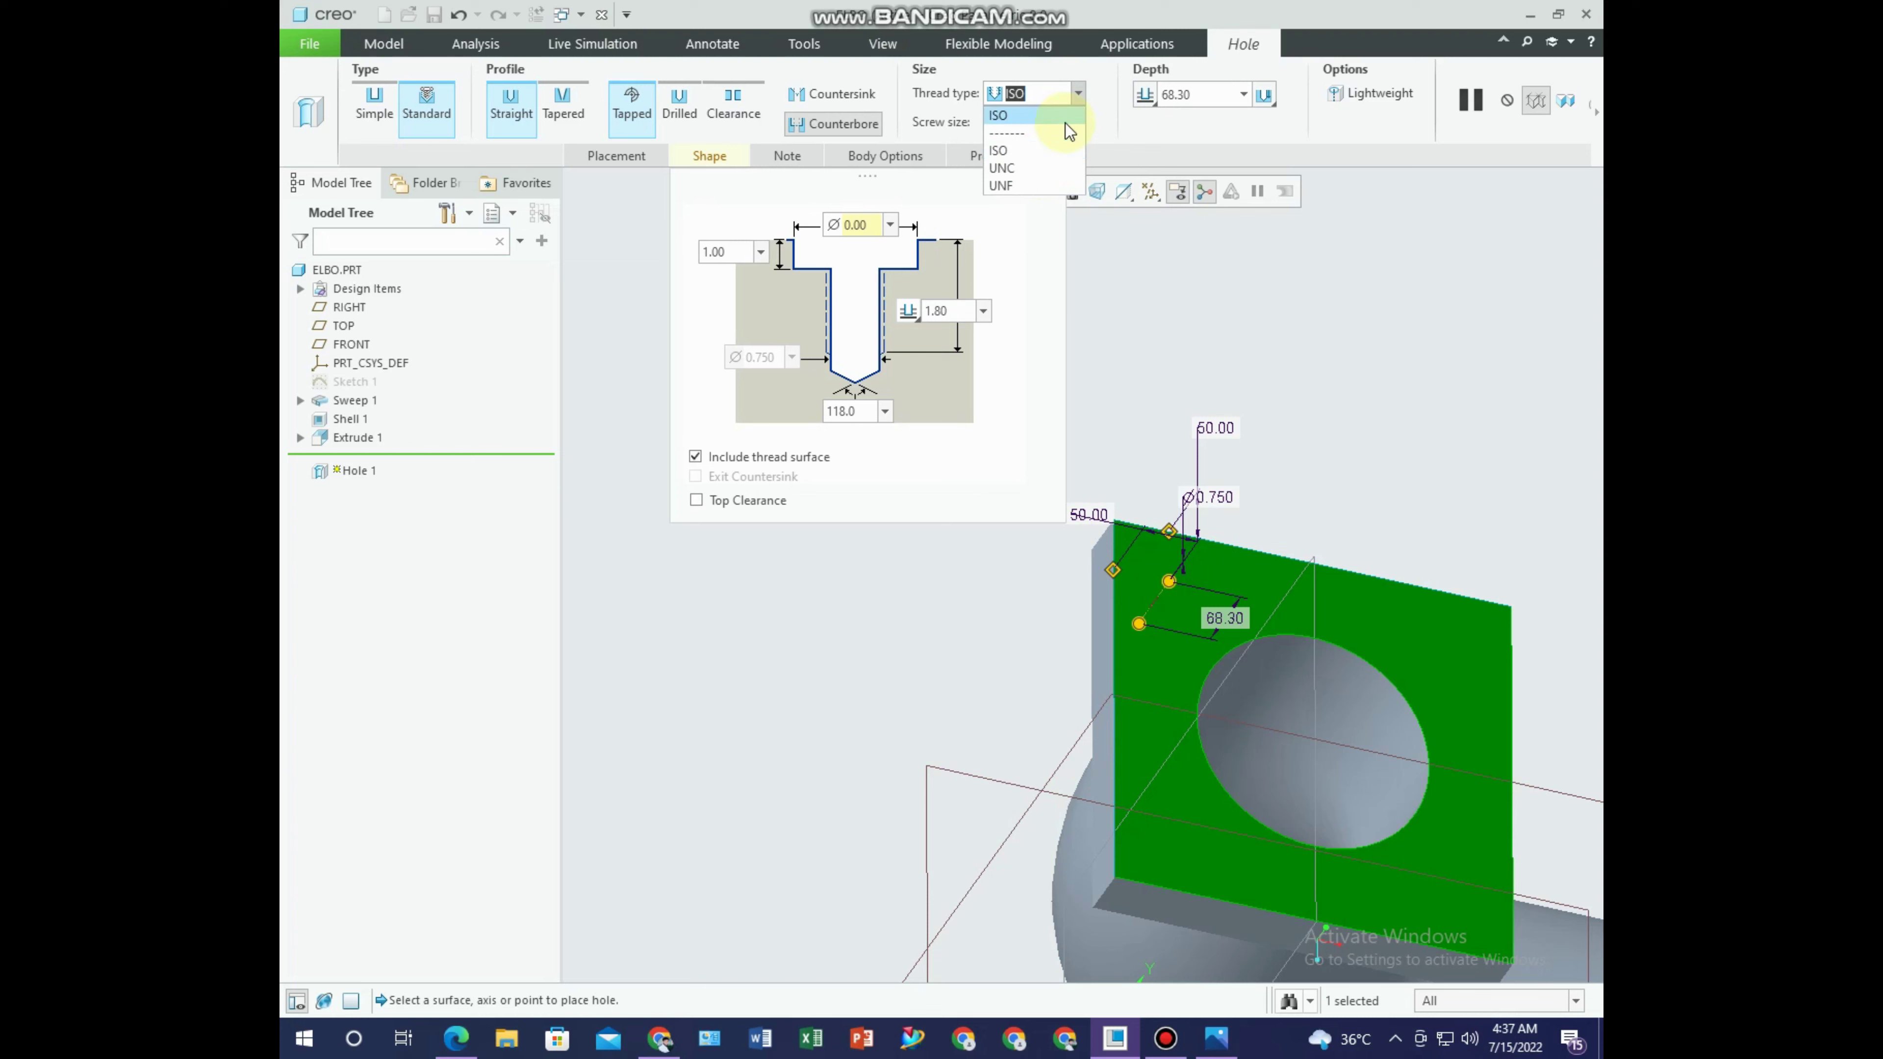
click(1063, 117)
click(1077, 94)
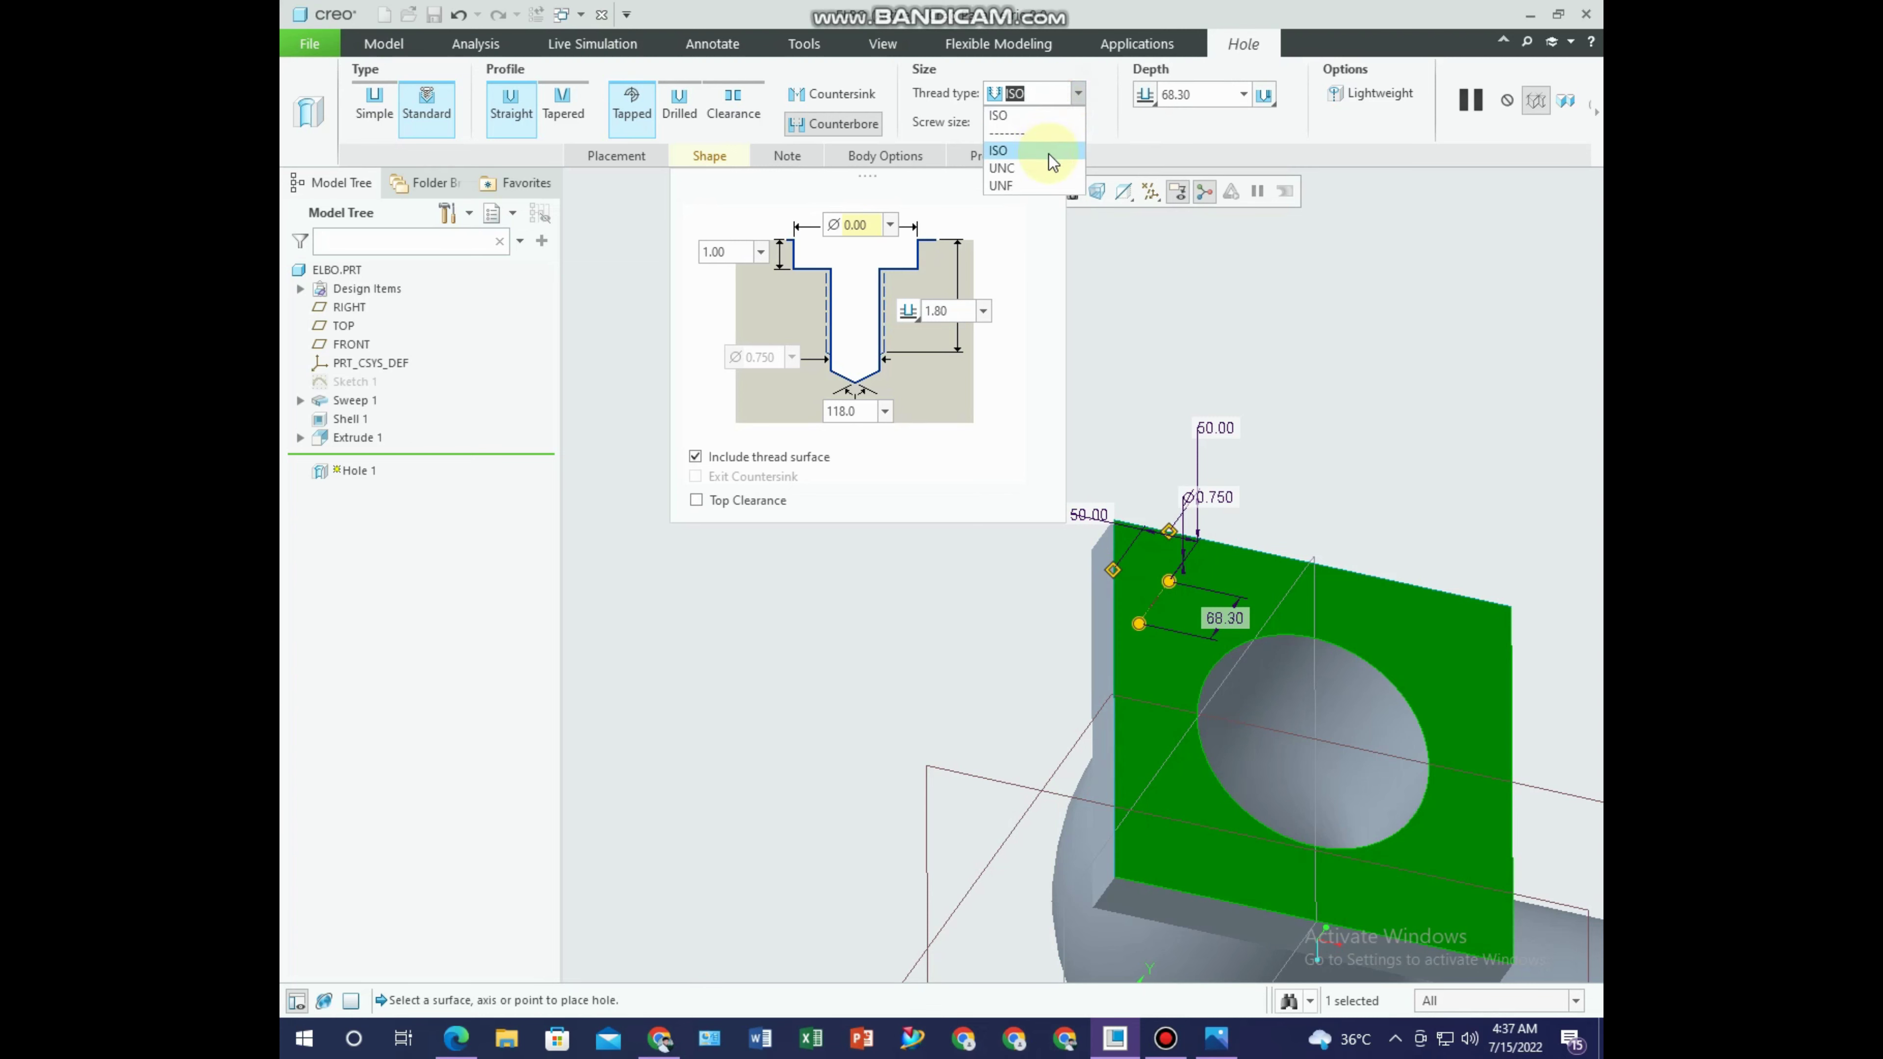
click(1049, 167)
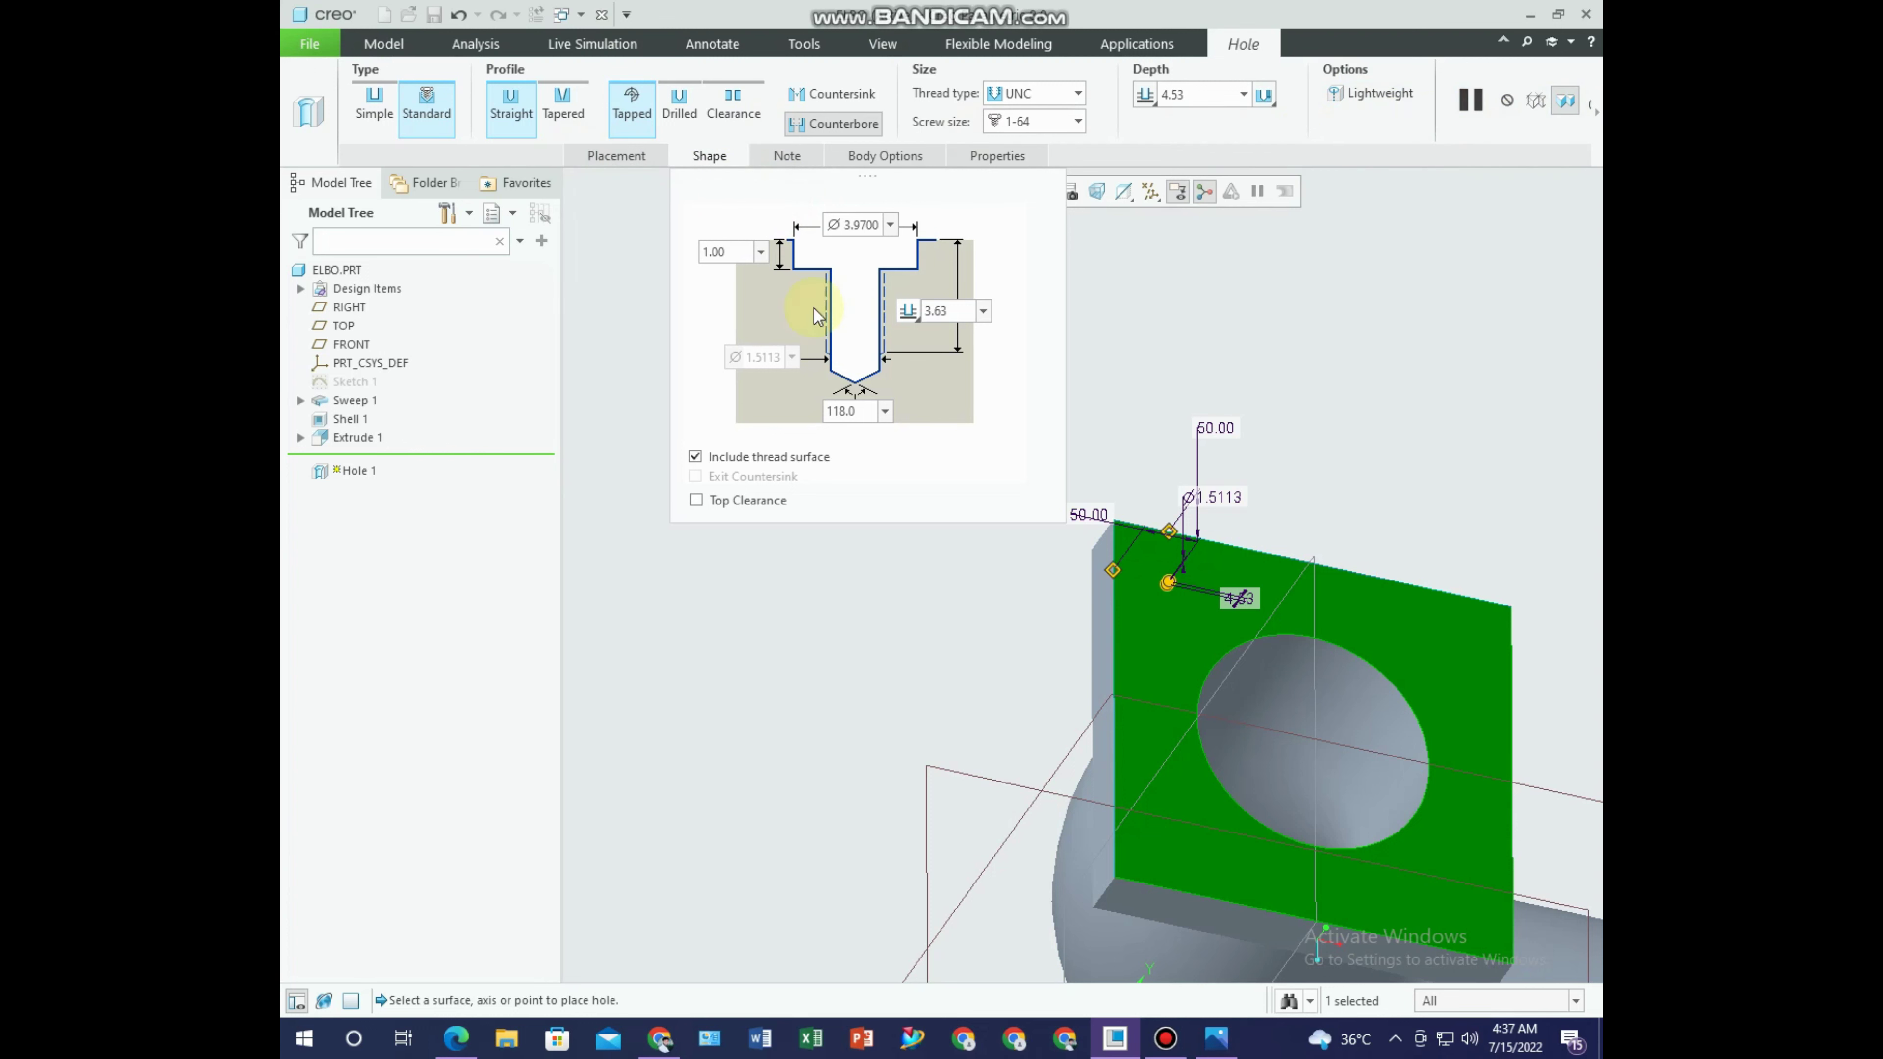
double_click(938, 312)
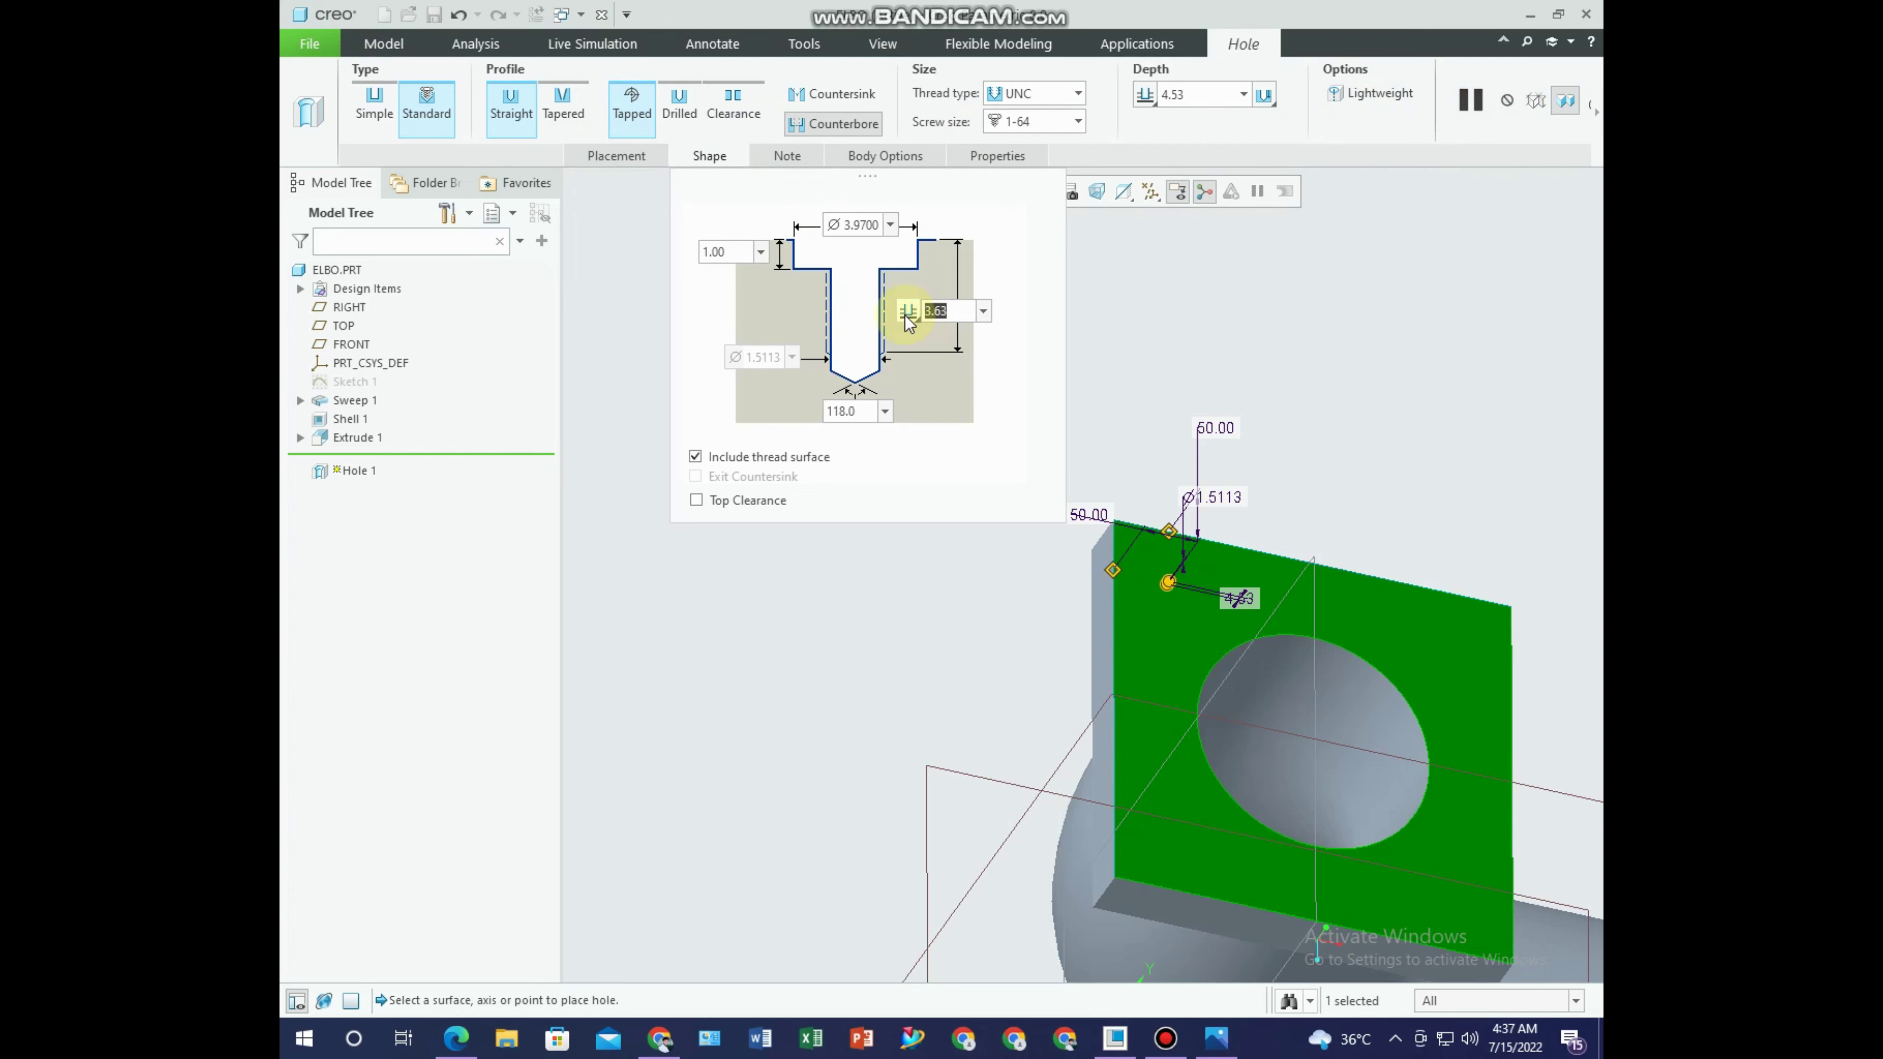
click(909, 315)
click(935, 358)
Try a counterbore depth of 10, then revert it to 1.00 after the warning.
double_click(734, 250)
text(10)
key(Return)
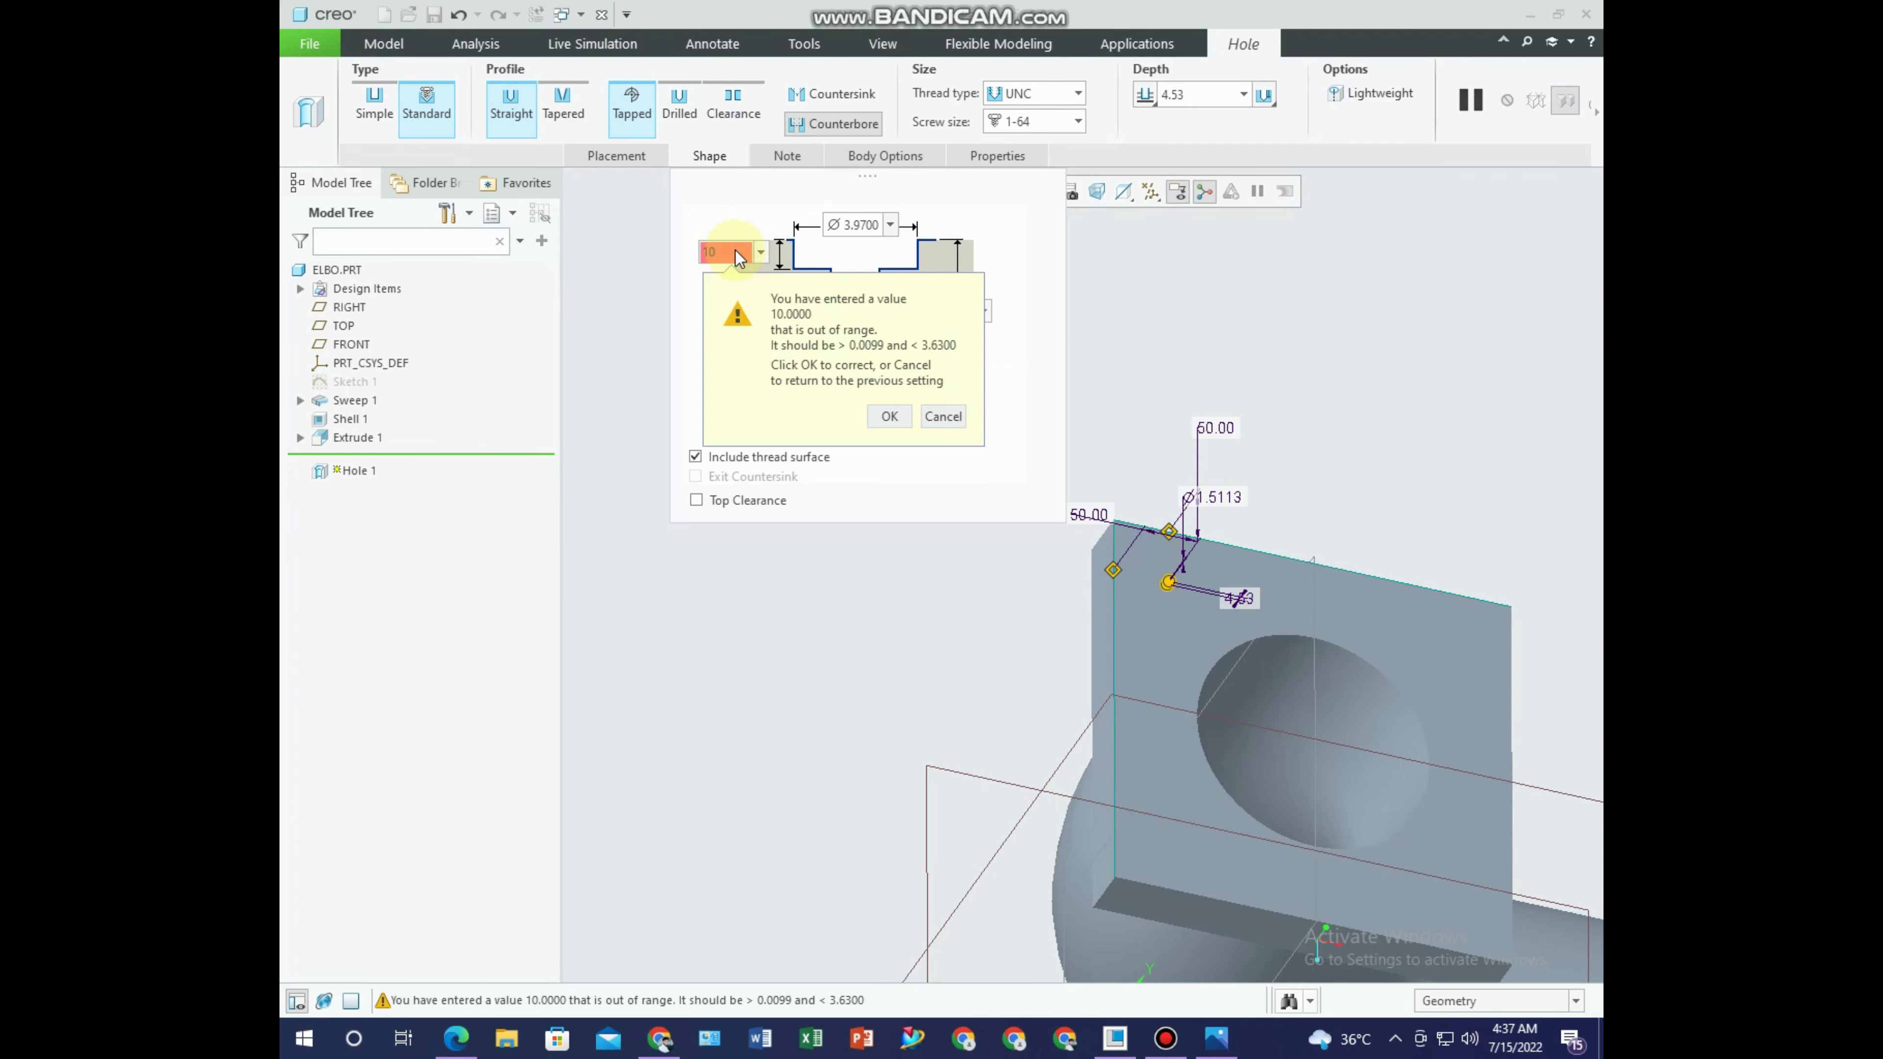
click(889, 417)
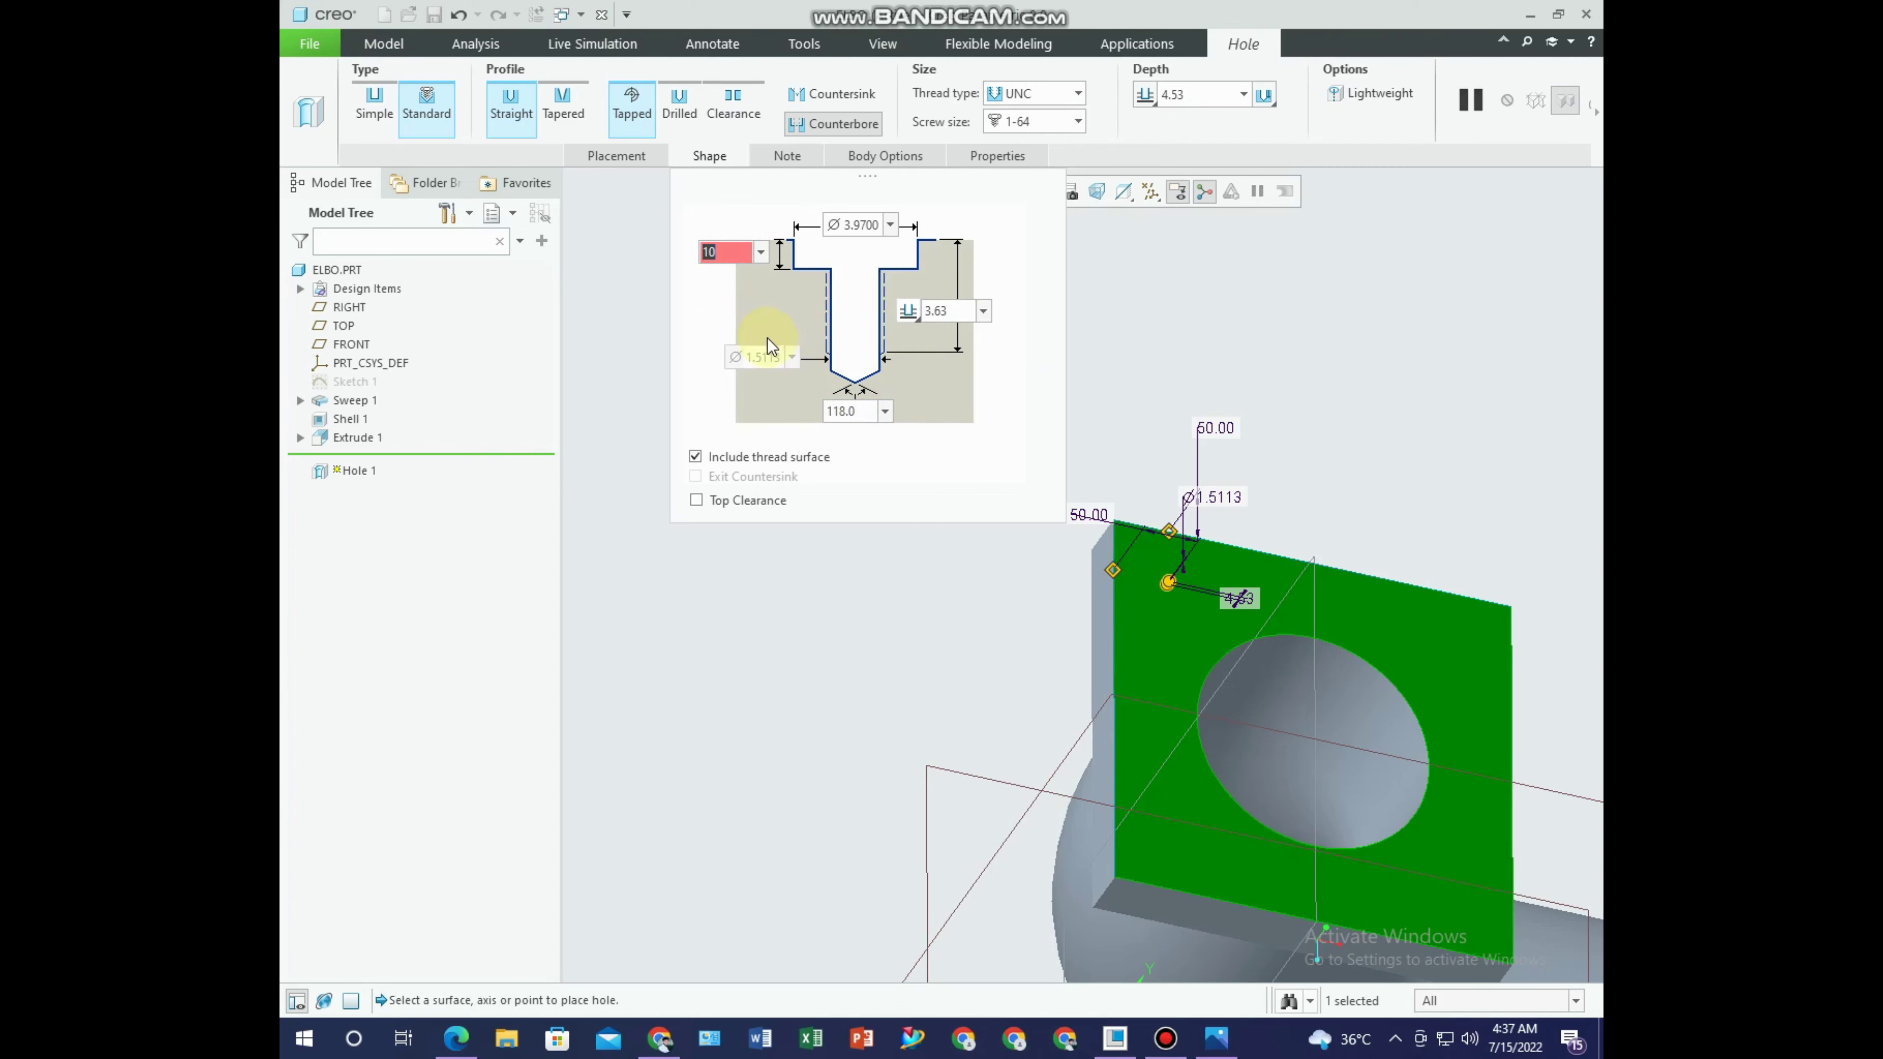
click(863, 410)
middle_drag(1221, 521, 1112, 334)
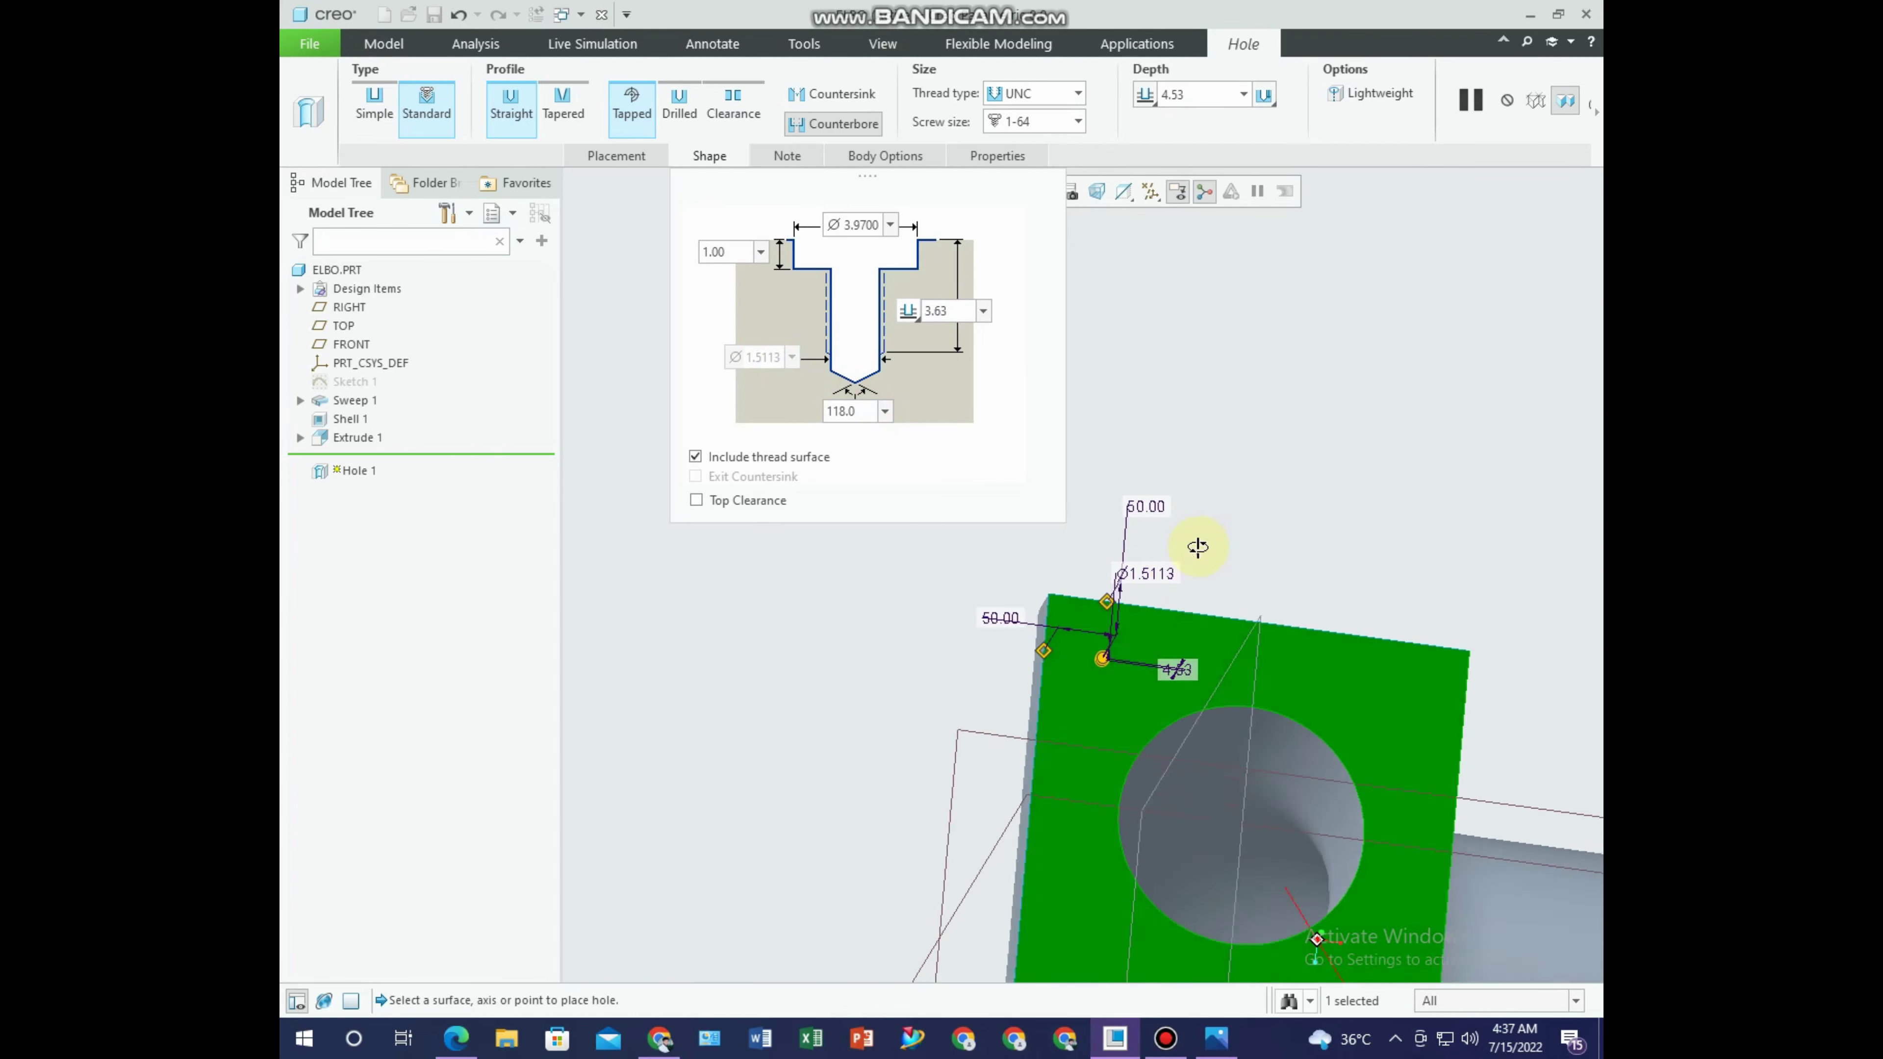
Remove the counterbore, then cancel and discard the hole feature.
click(1078, 121)
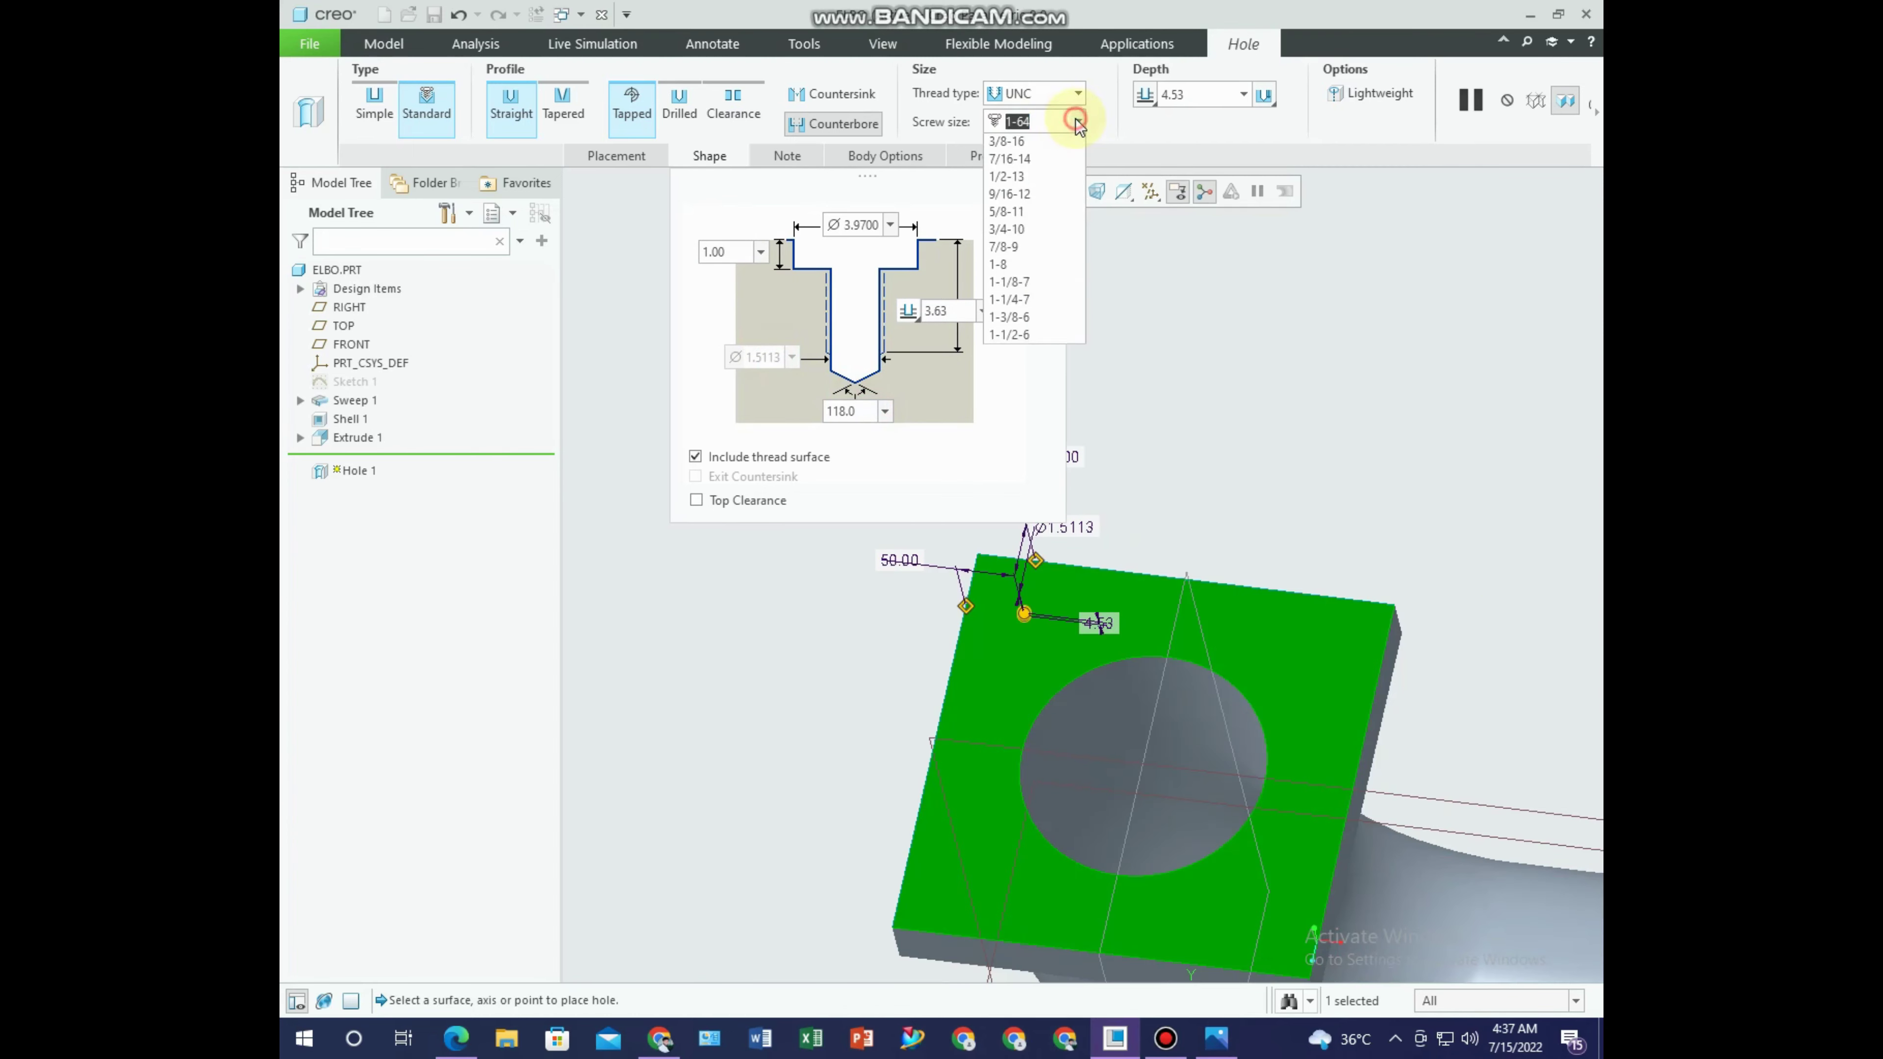
click(1078, 121)
click(833, 123)
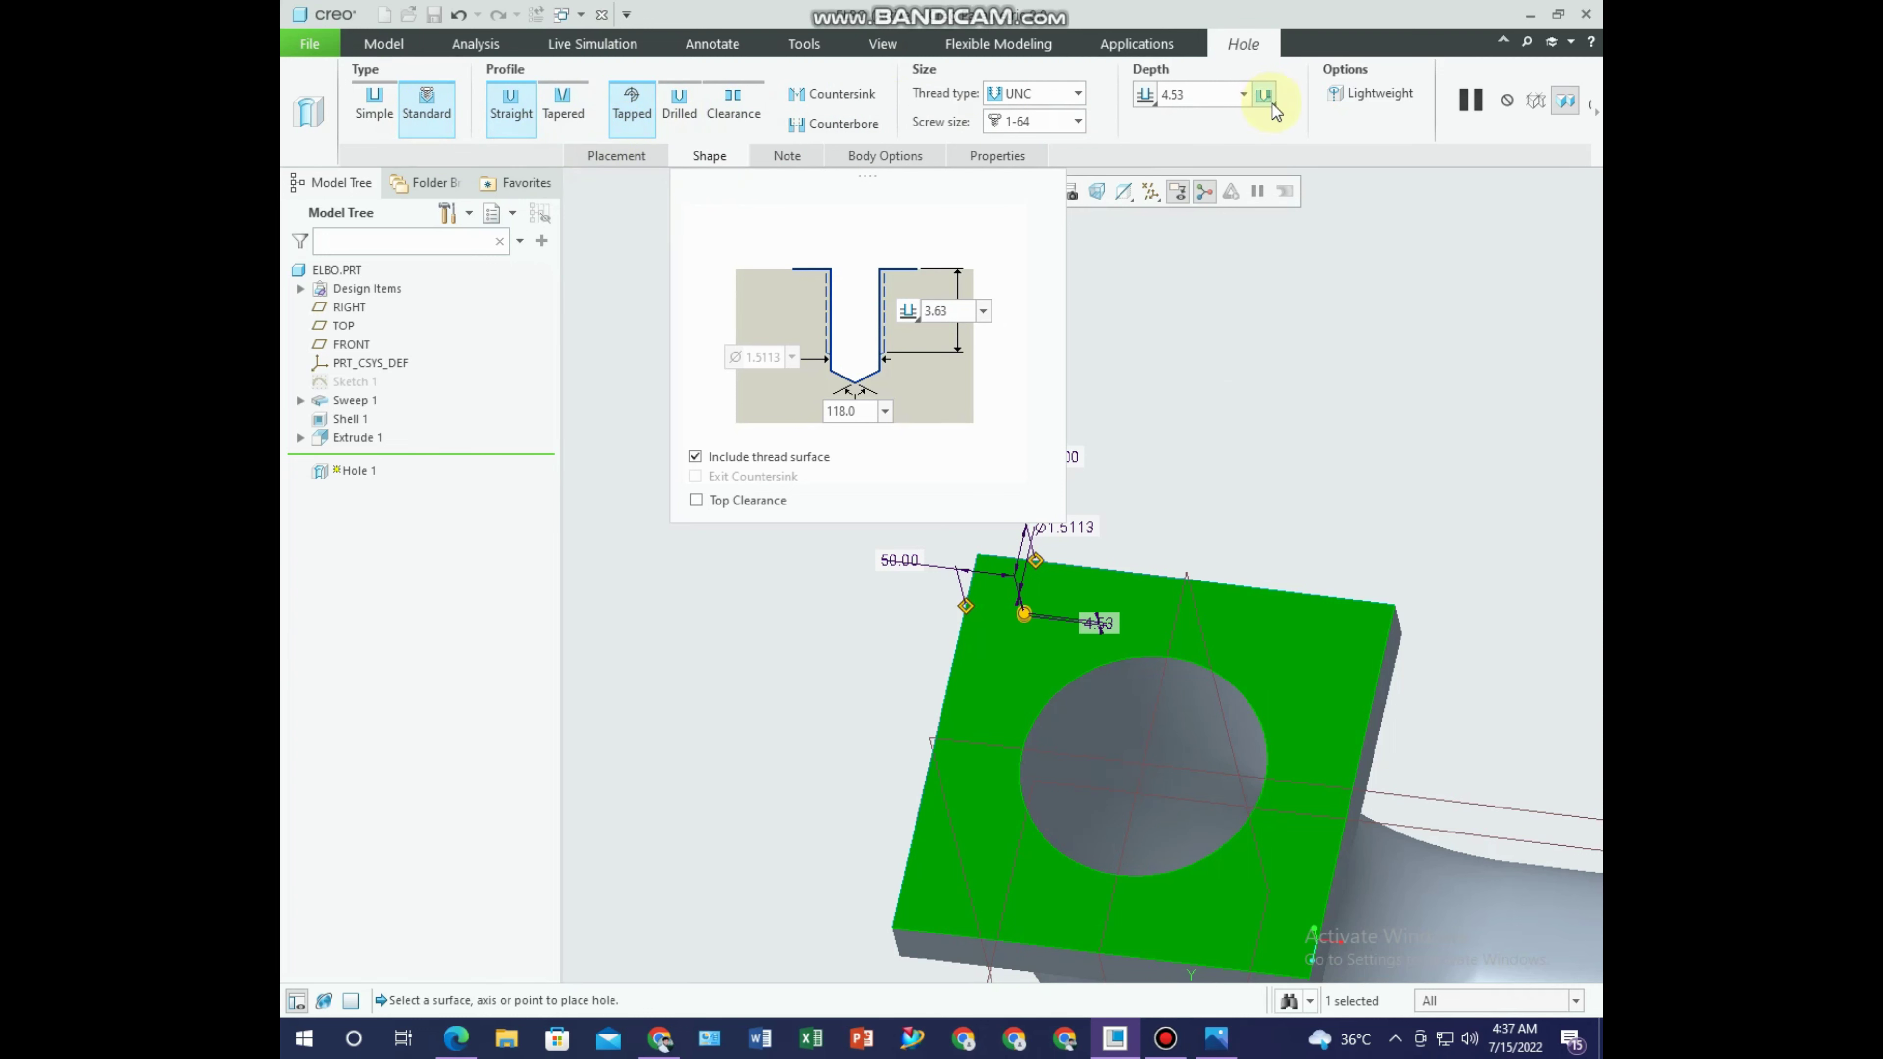
click(1592, 114)
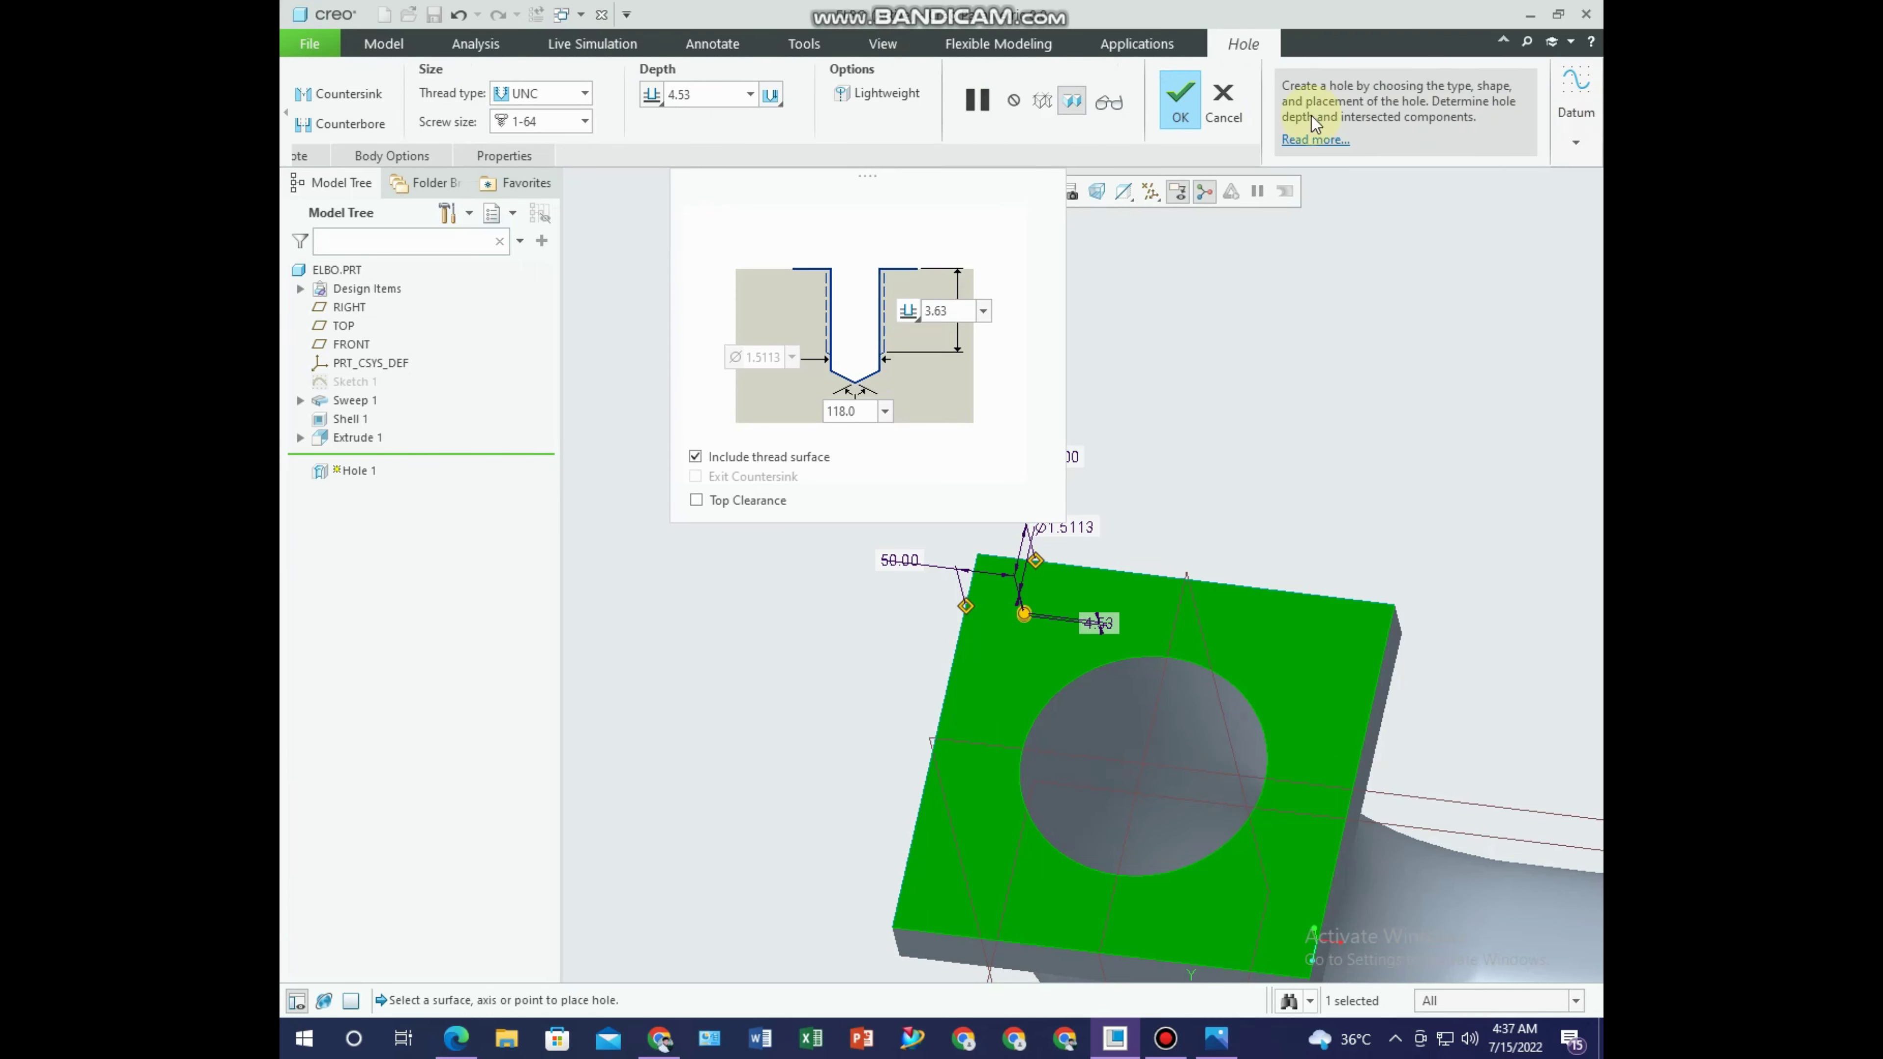
click(1222, 100)
click(963, 556)
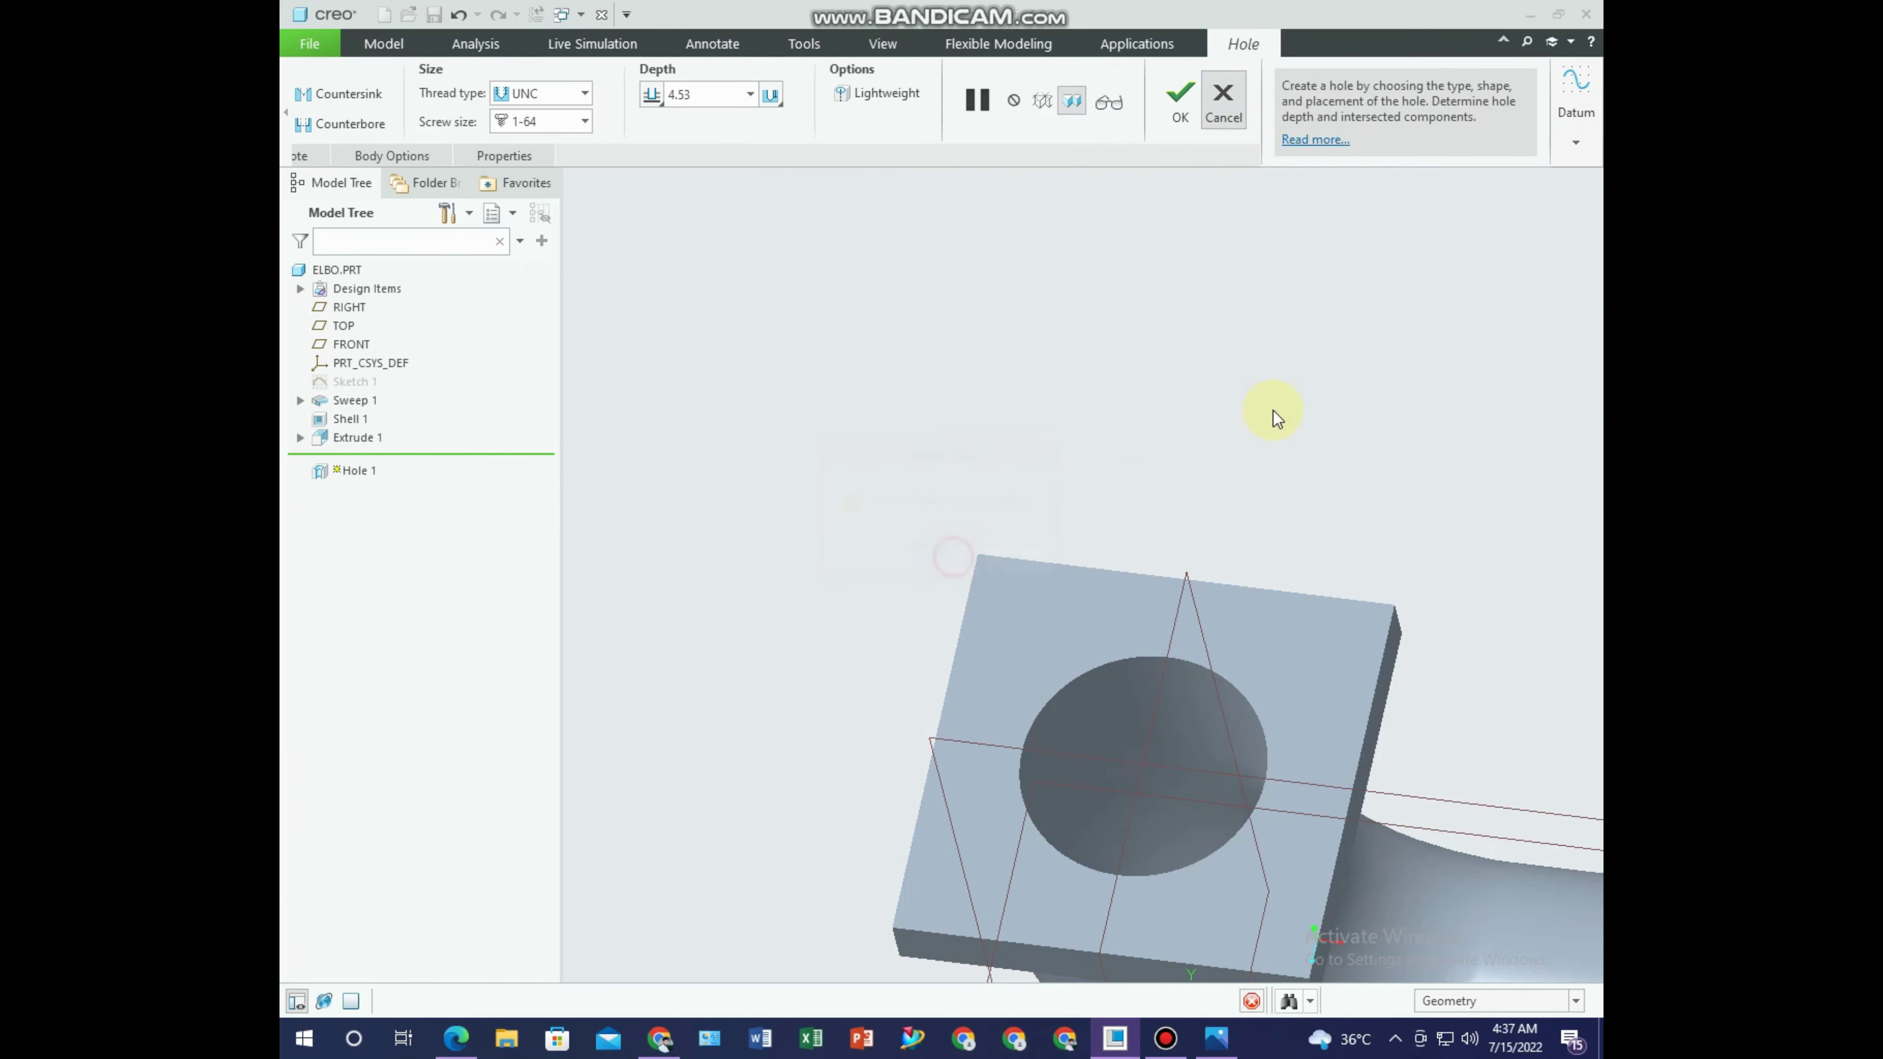
Start a Standard ISO tapped hole with counterbore, placed on the flange top face.
click(927, 71)
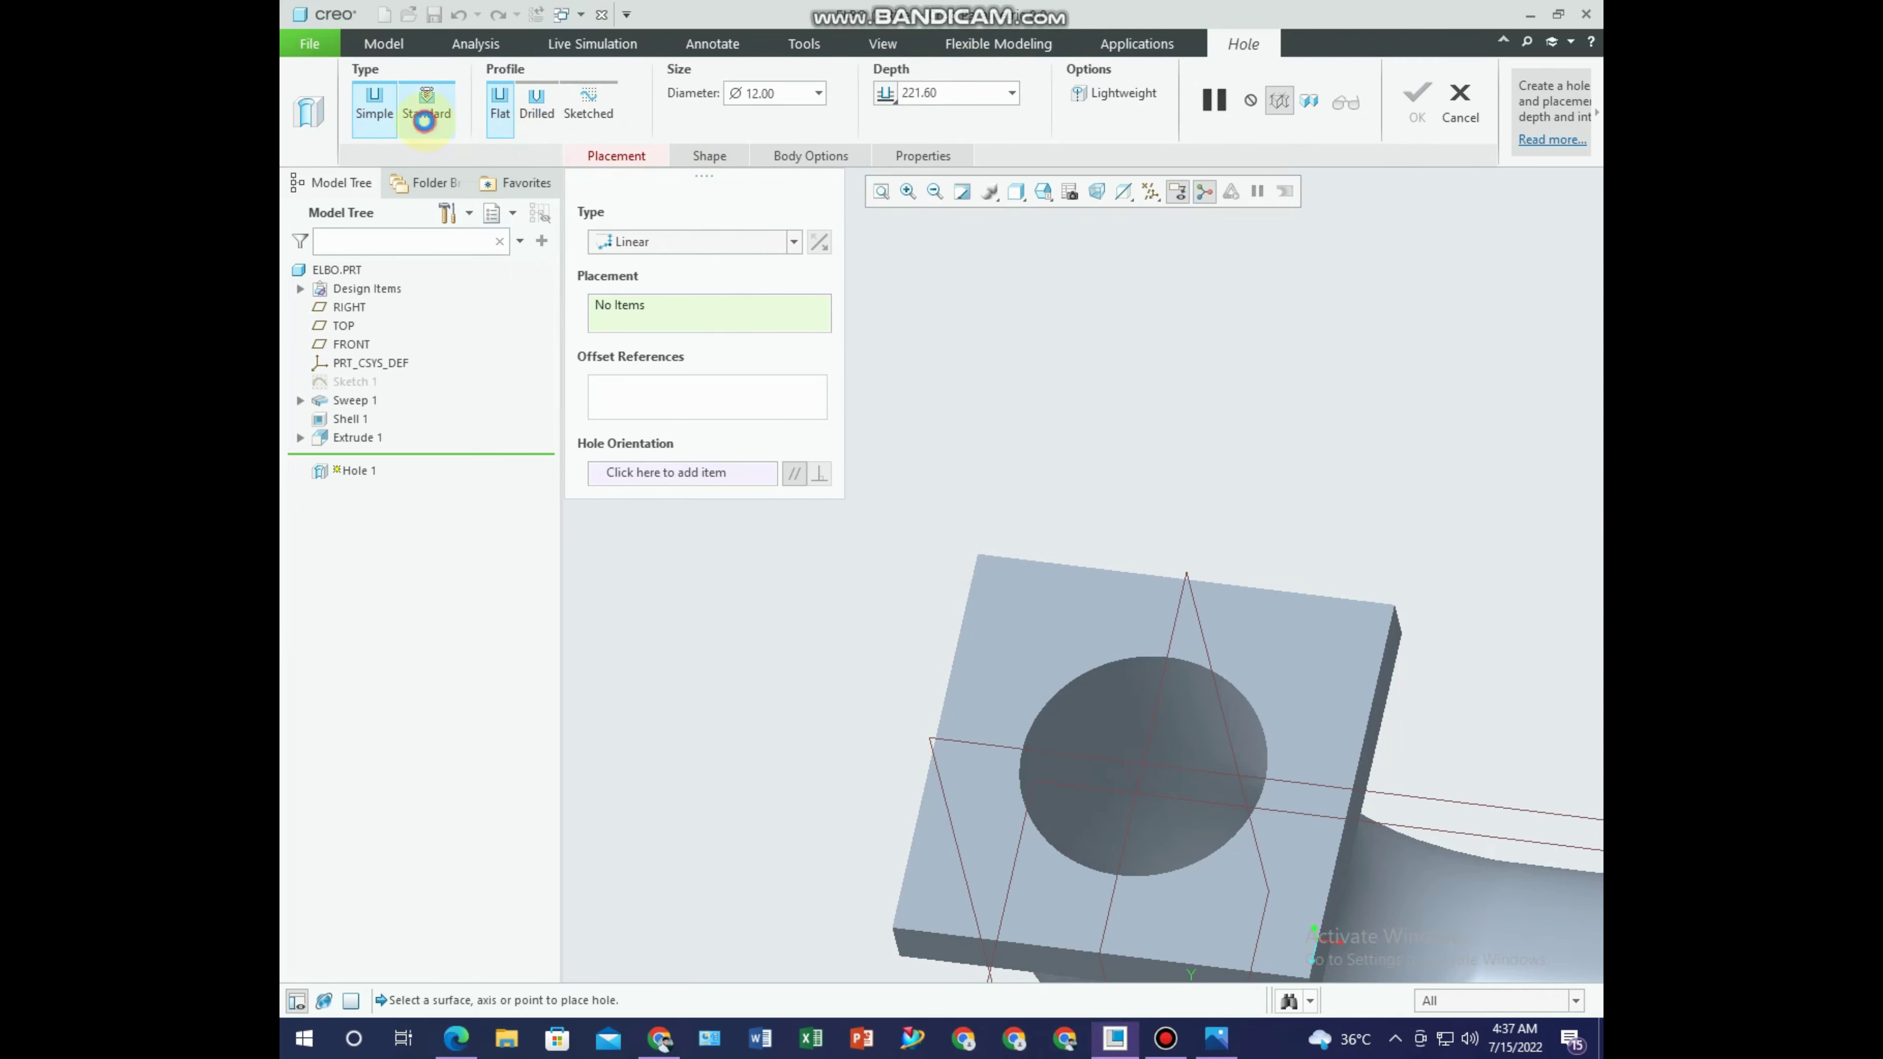
click(426, 119)
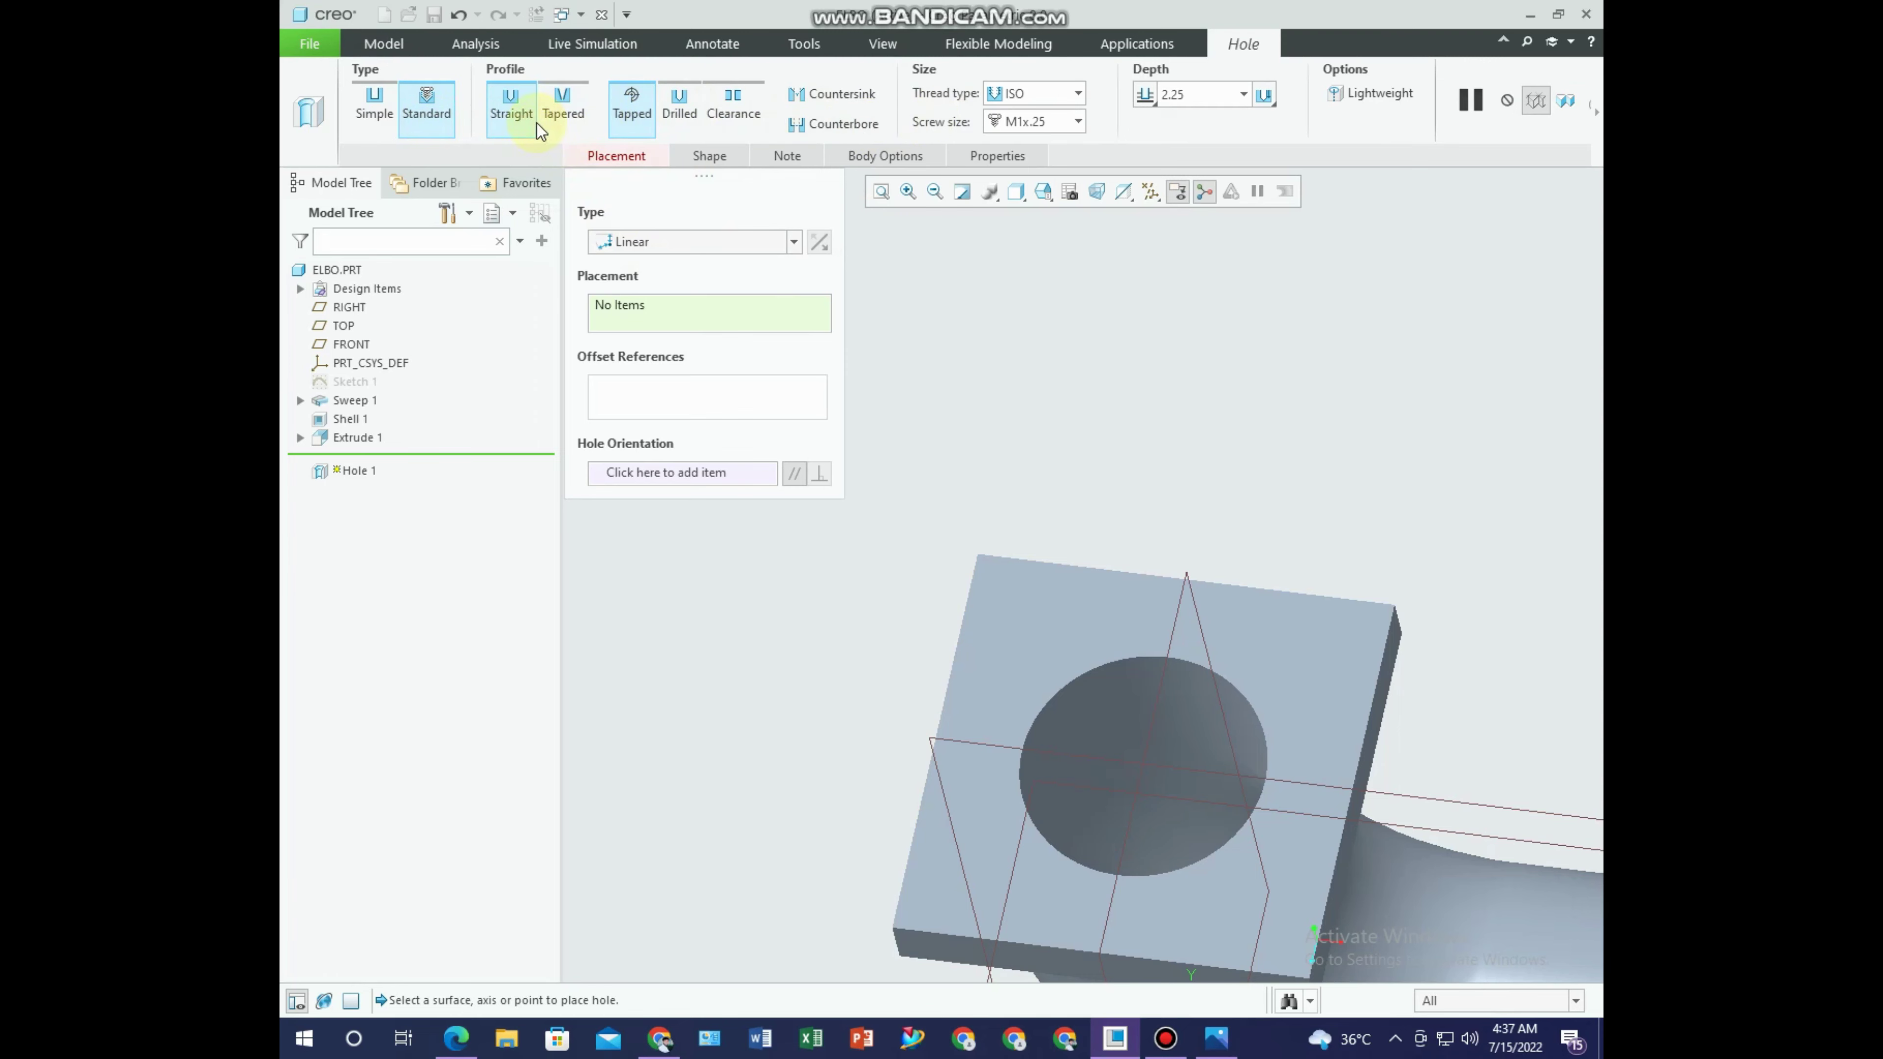
click(845, 127)
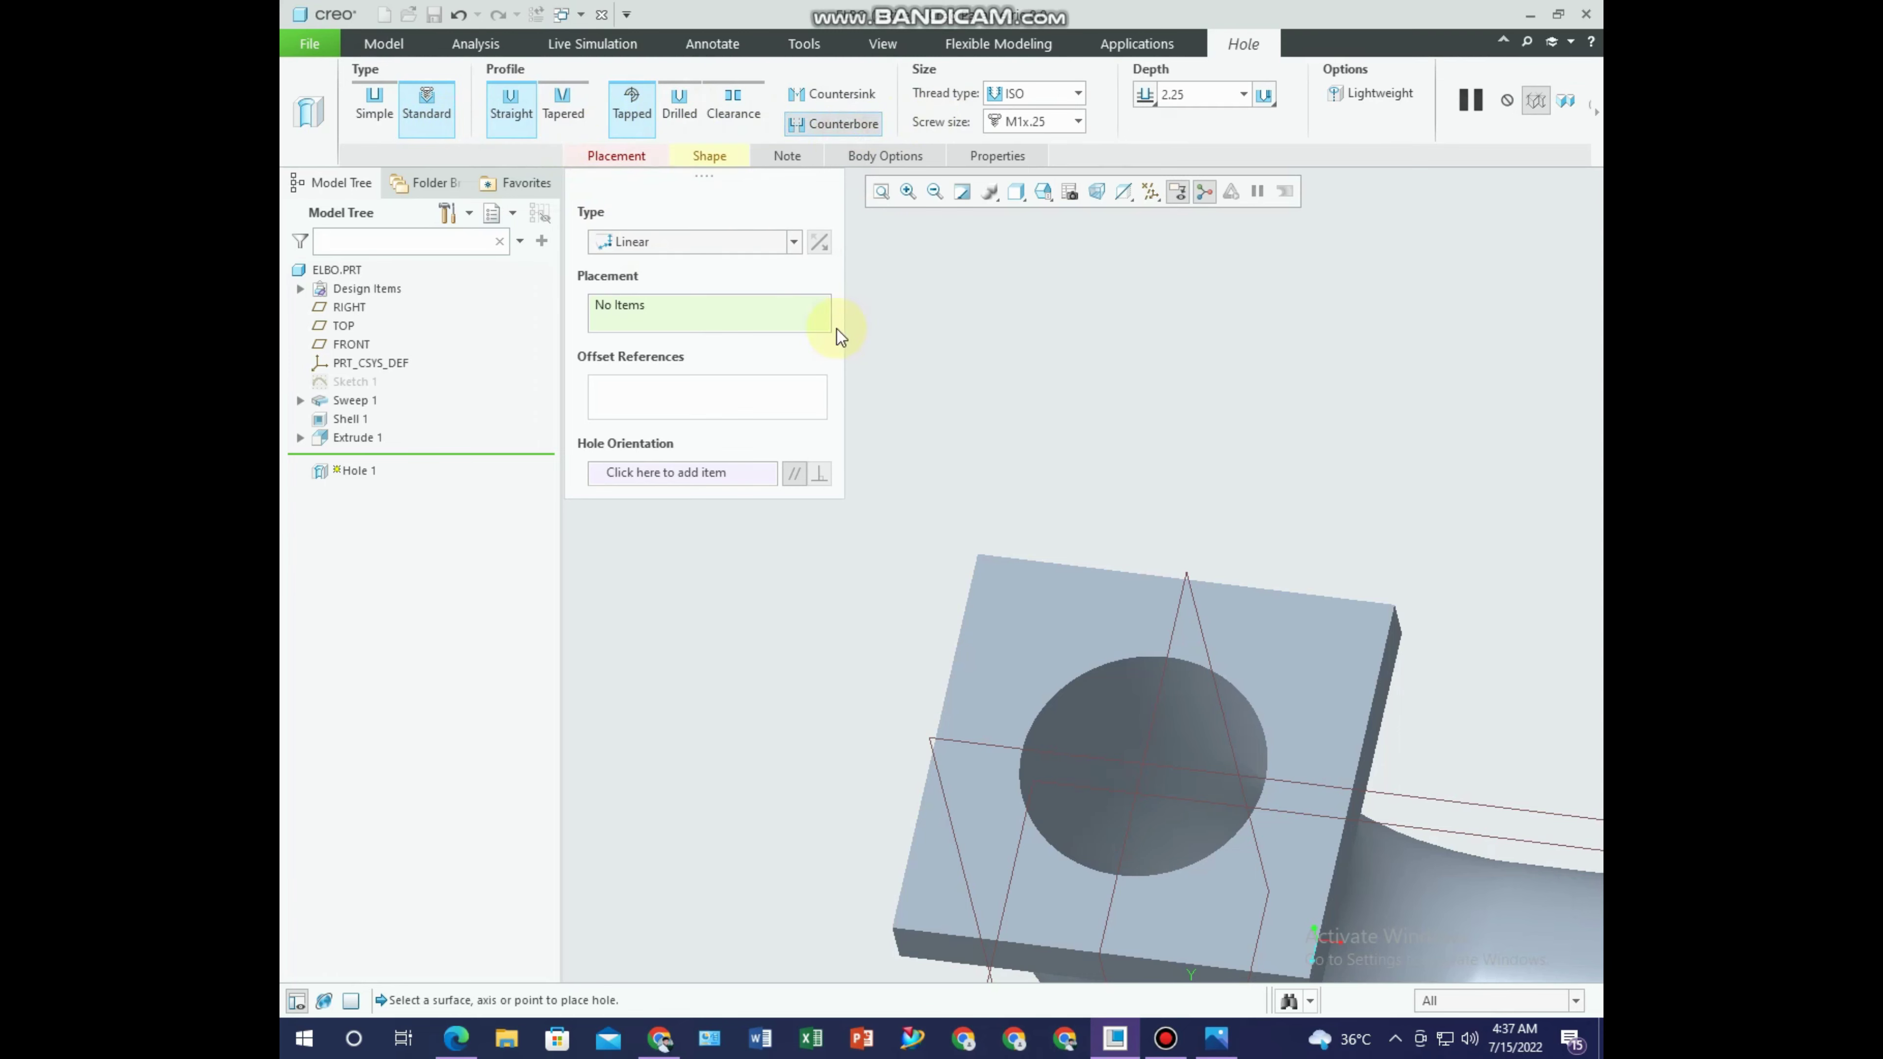
click(725, 168)
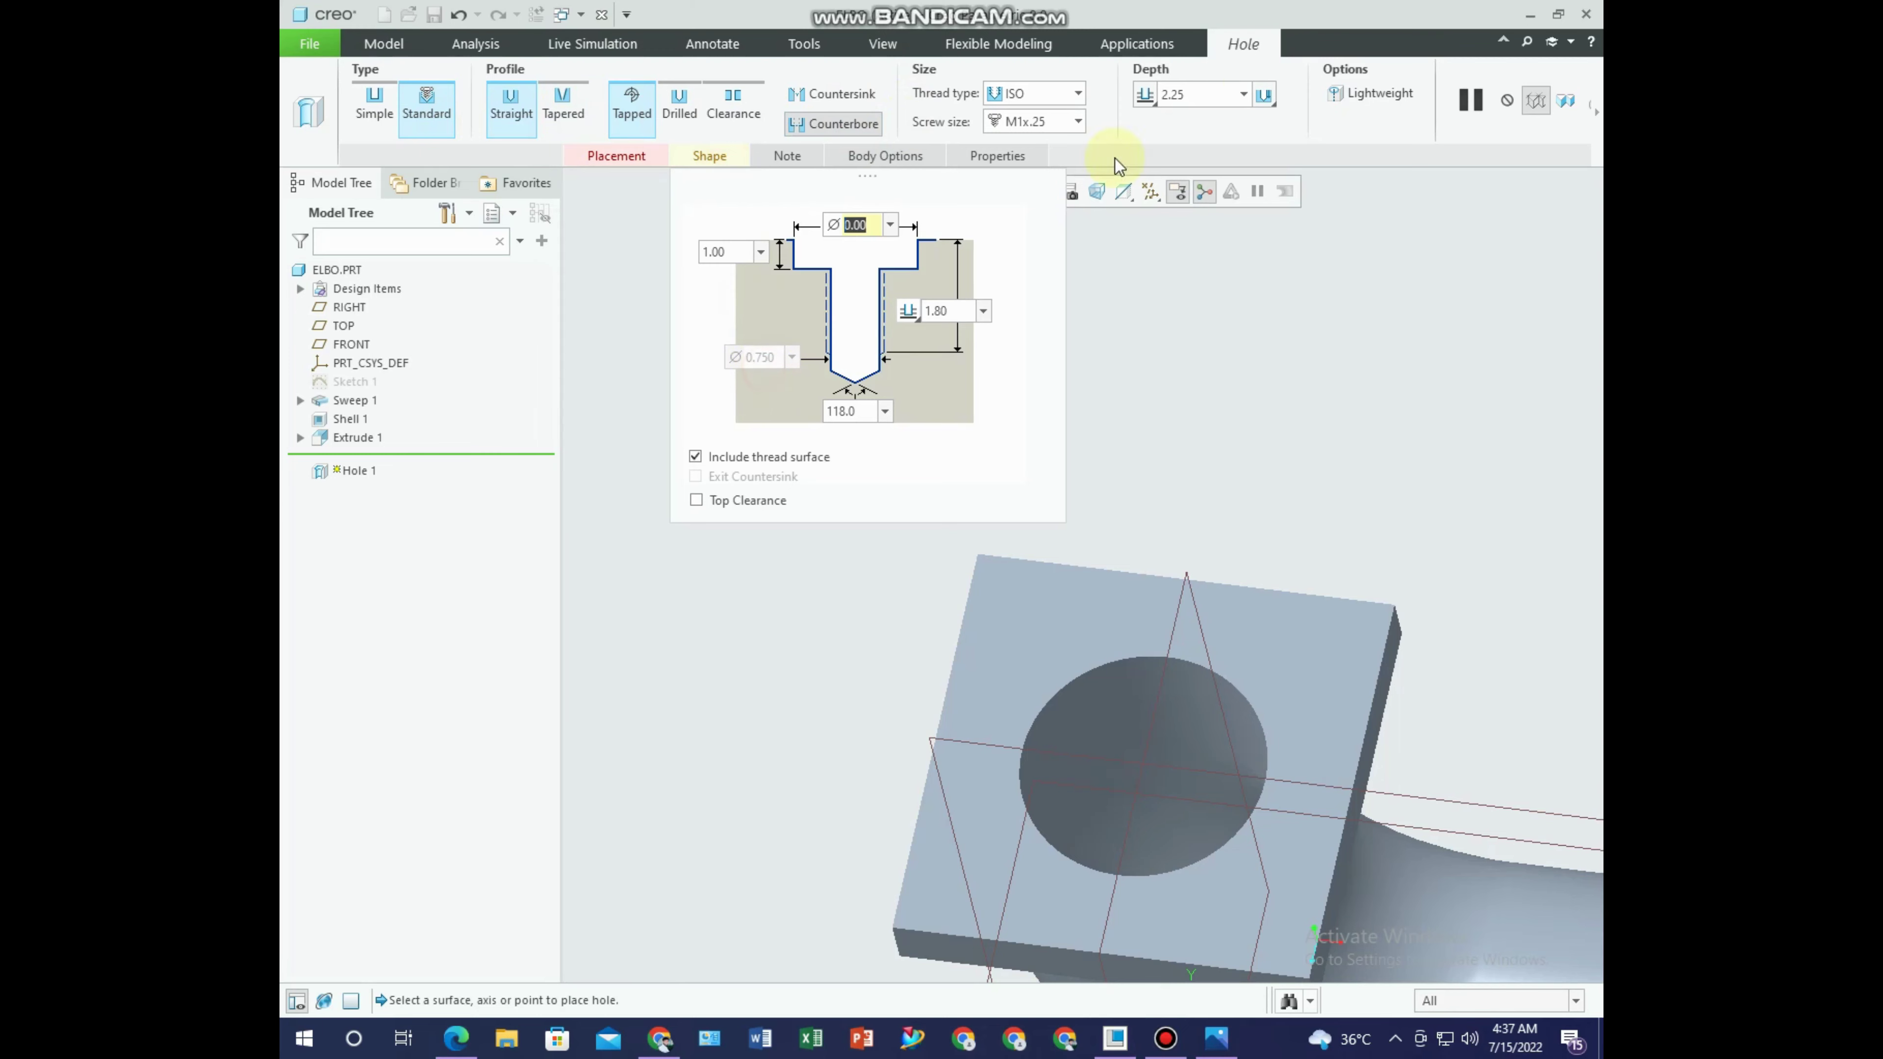
click(626, 157)
click(1011, 602)
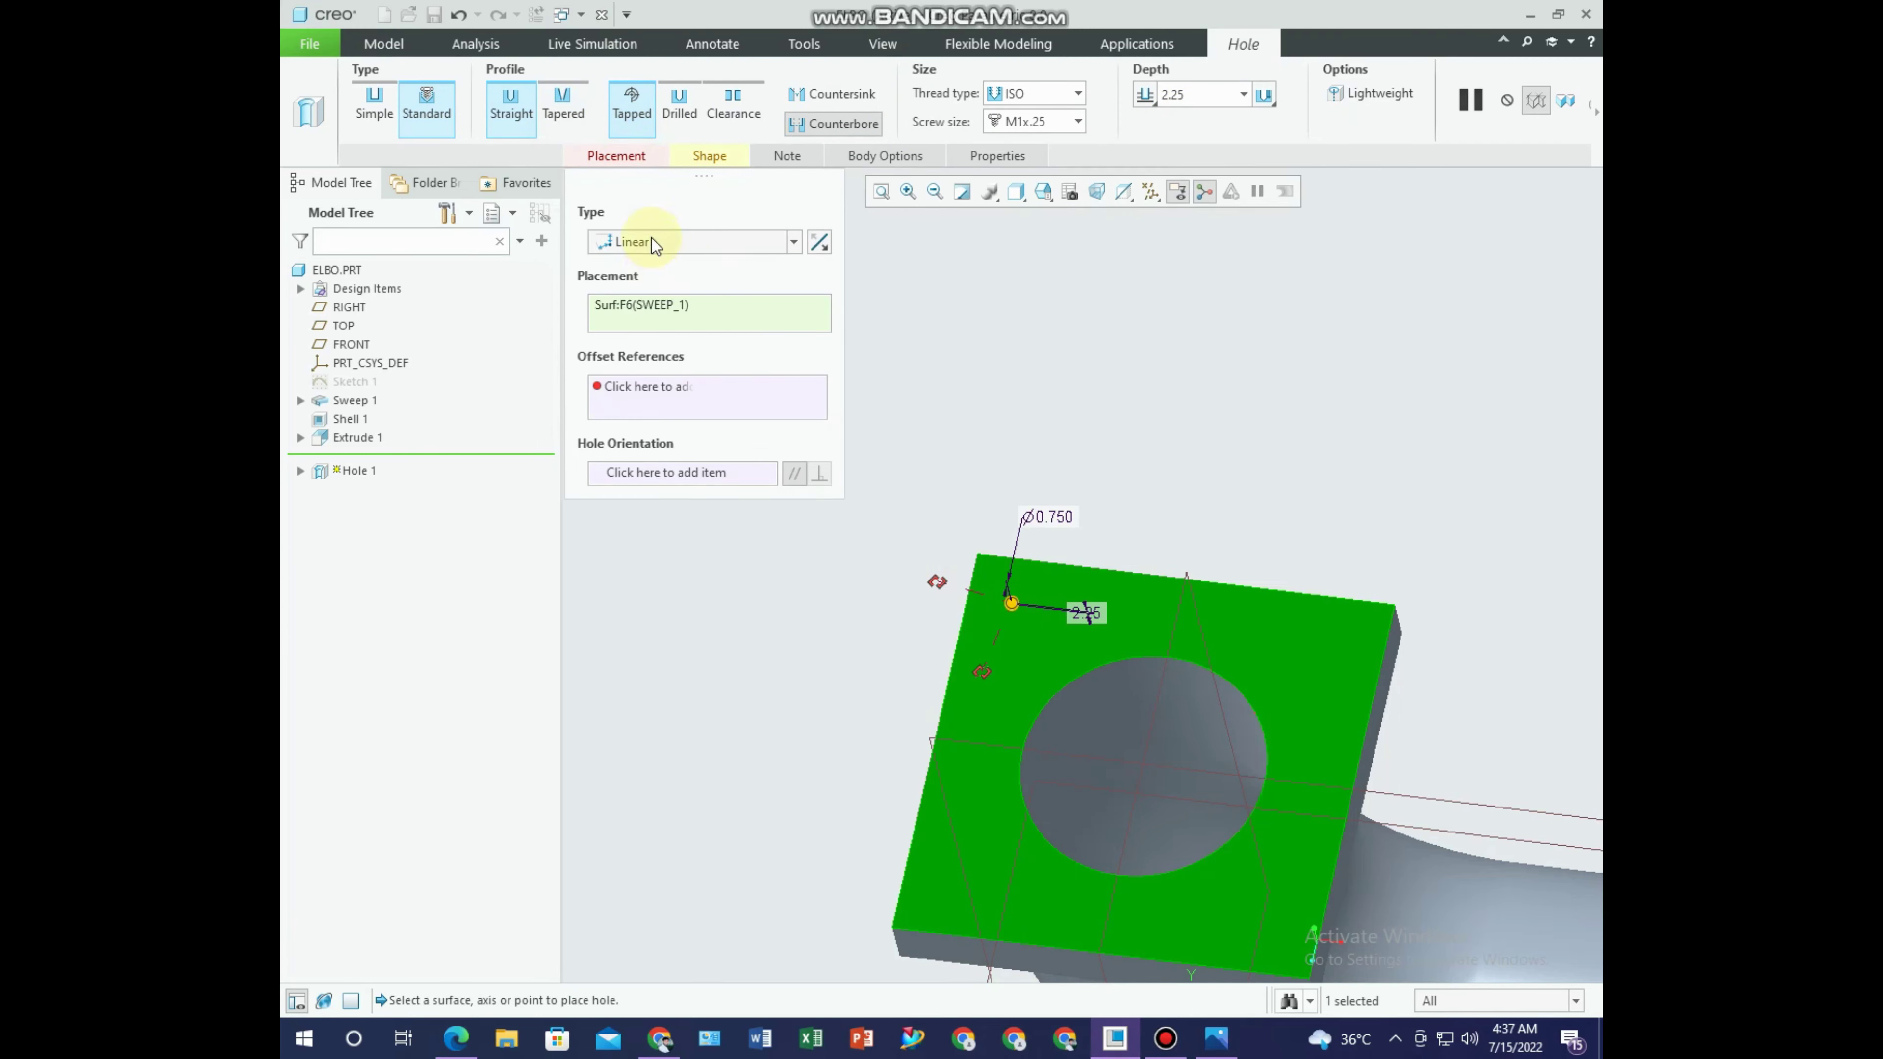
Pick the flange's front face as an offset reference, then remove it.
click(645, 401)
middle_drag(762, 546, 880, 540)
middle_drag(1142, 622, 1113, 601)
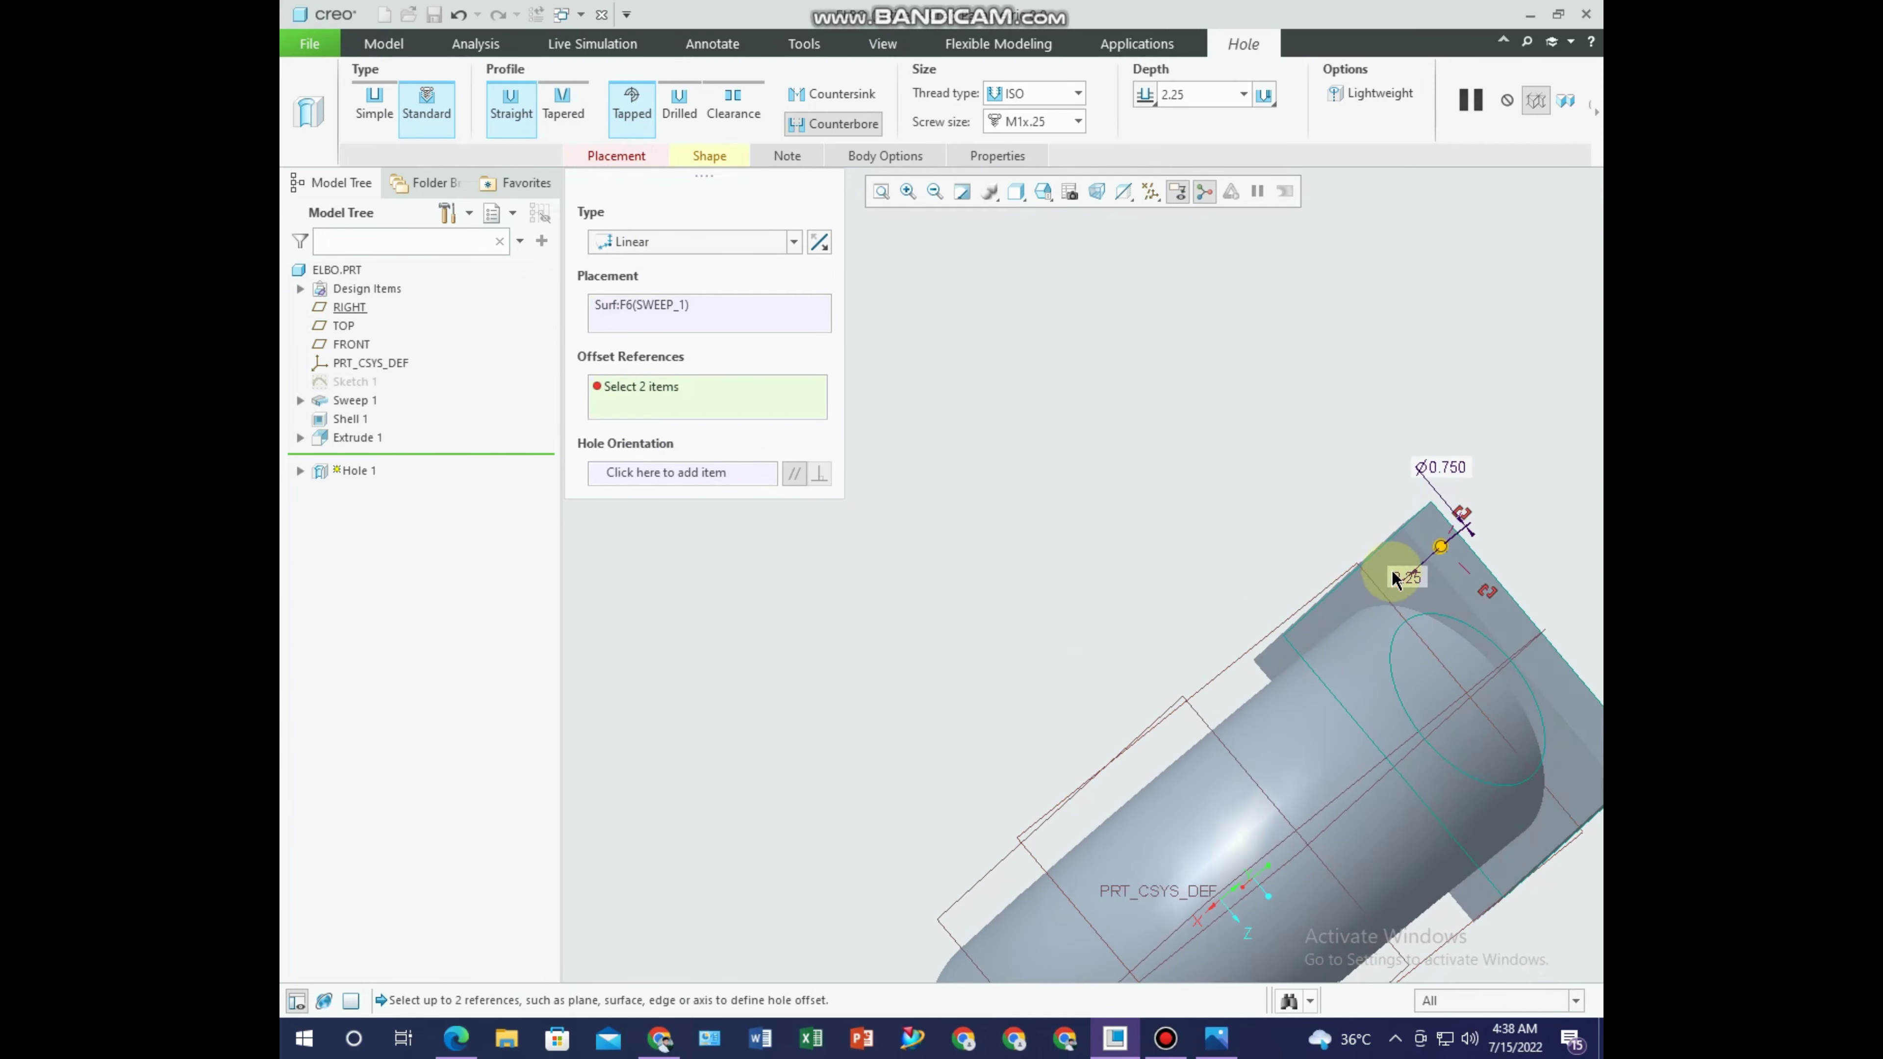
mouse_move(1403, 555)
middle_down()
mouse_move(1009, 593)
mouse_move(702, 412)
middle_up()
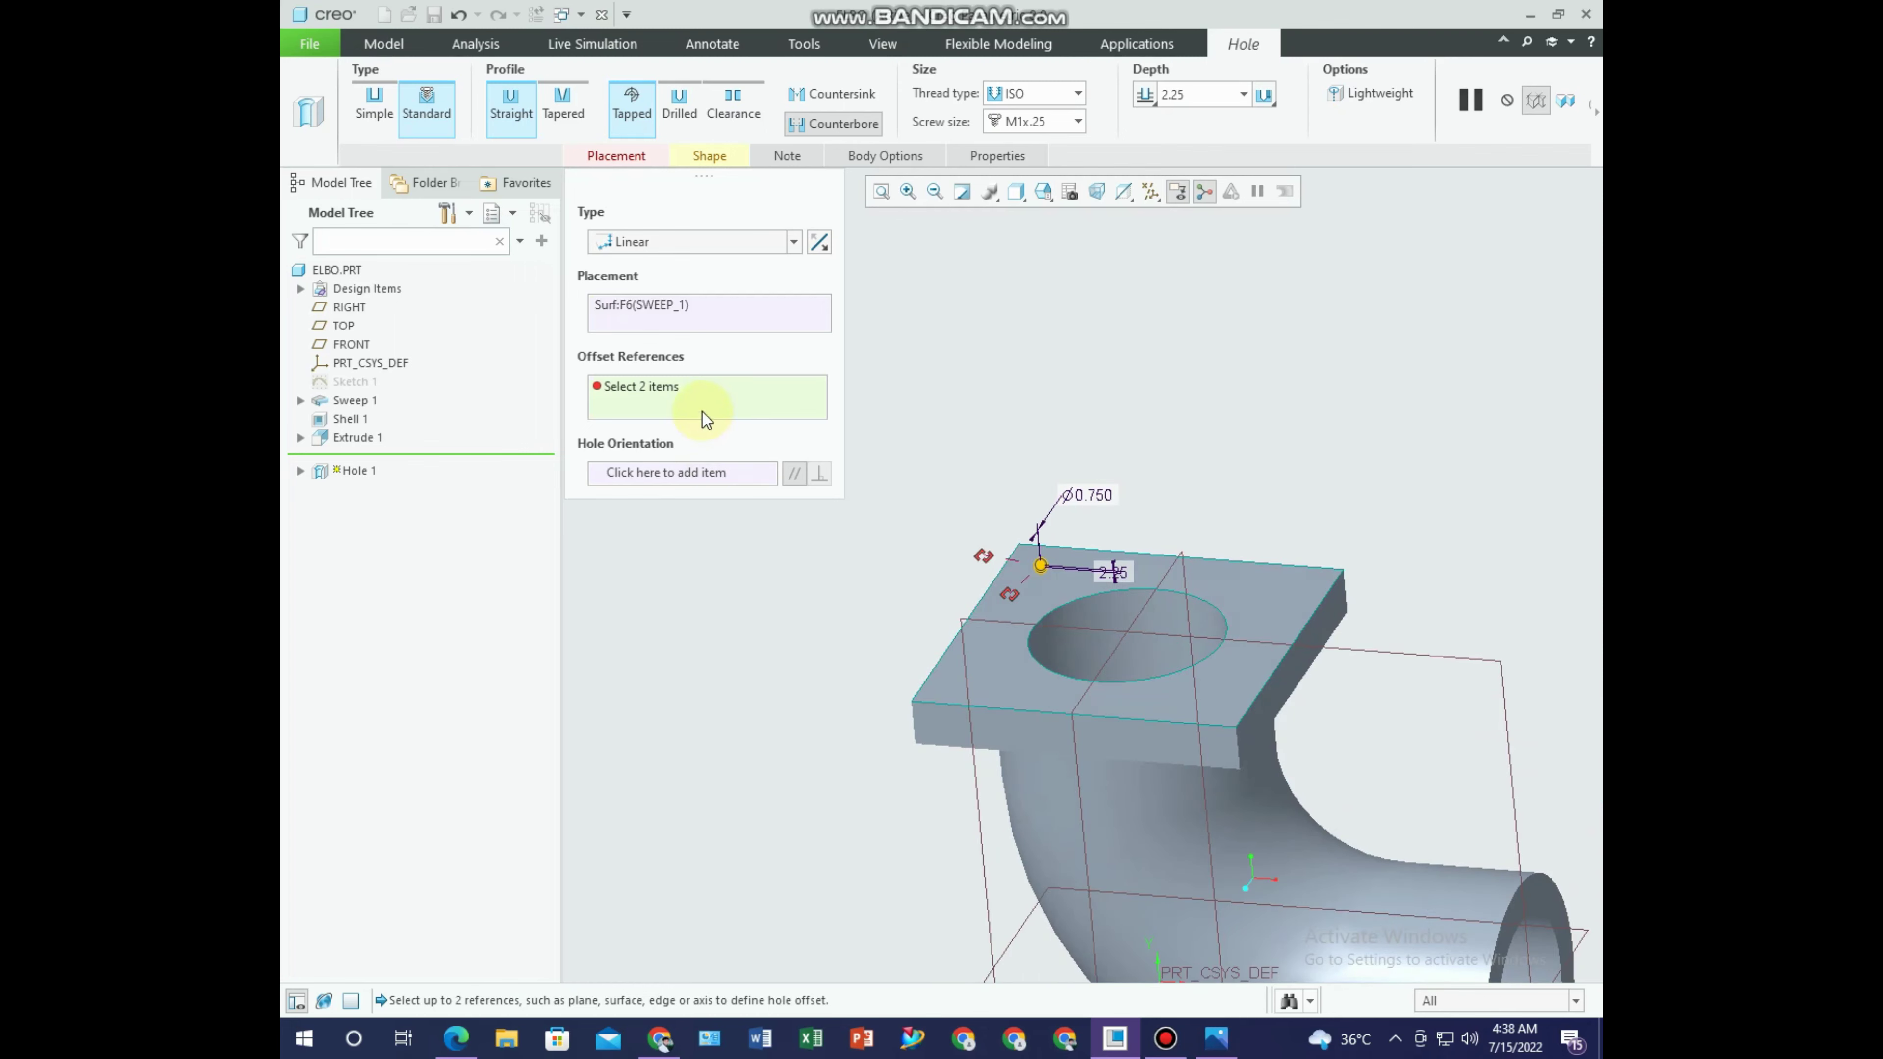
click(986, 718)
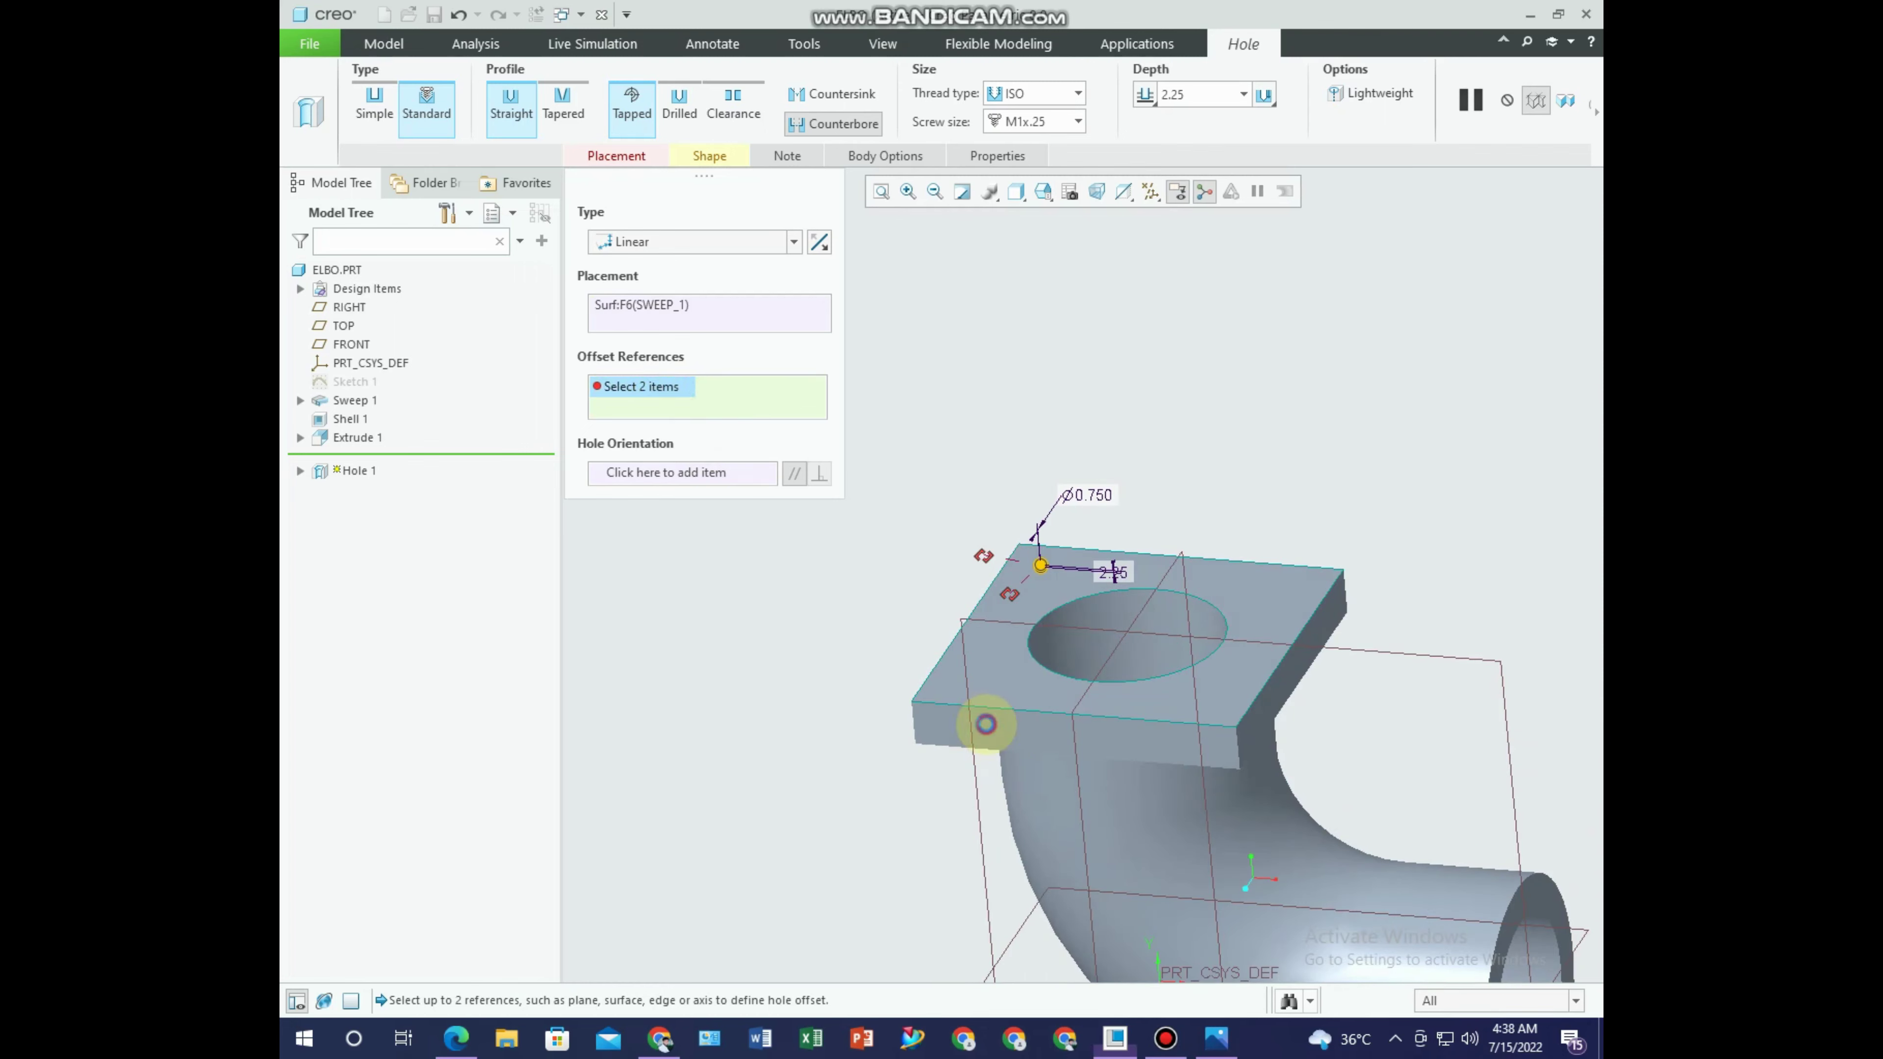
middle_drag(872, 660, 916, 623)
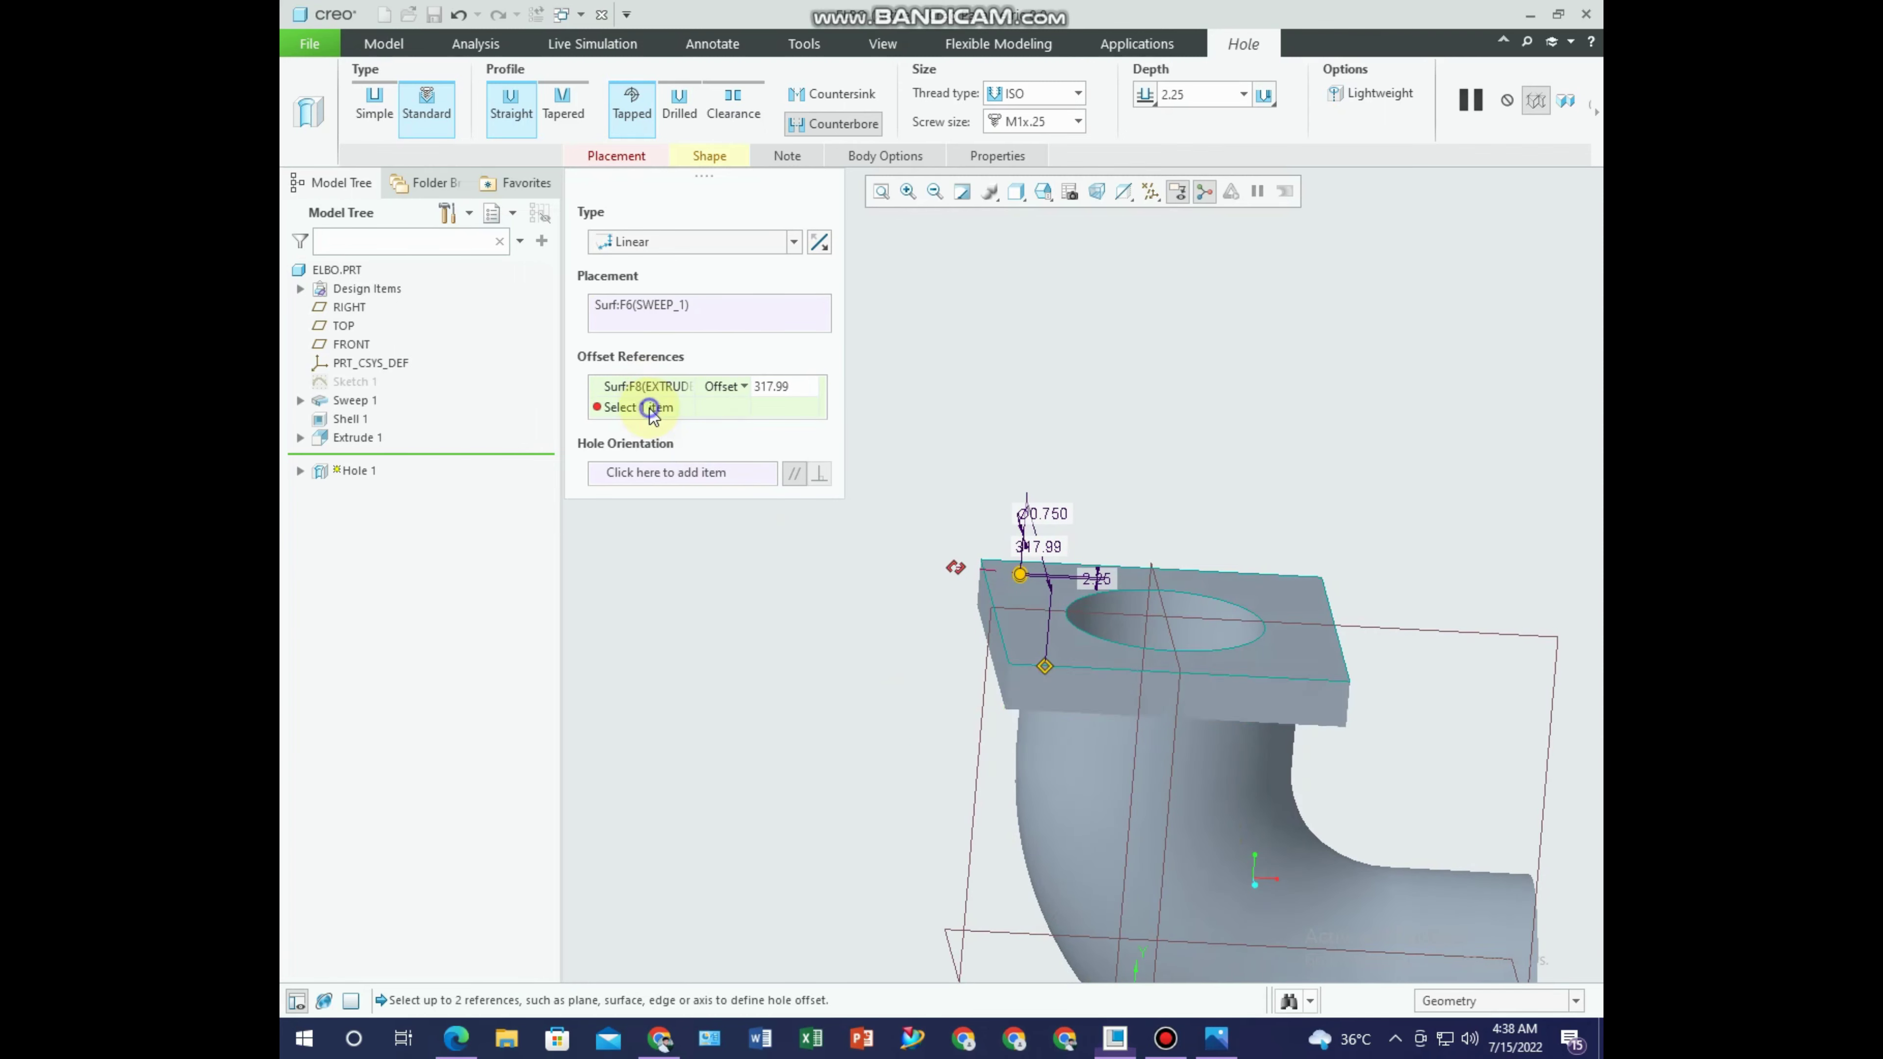
right_click(686, 389)
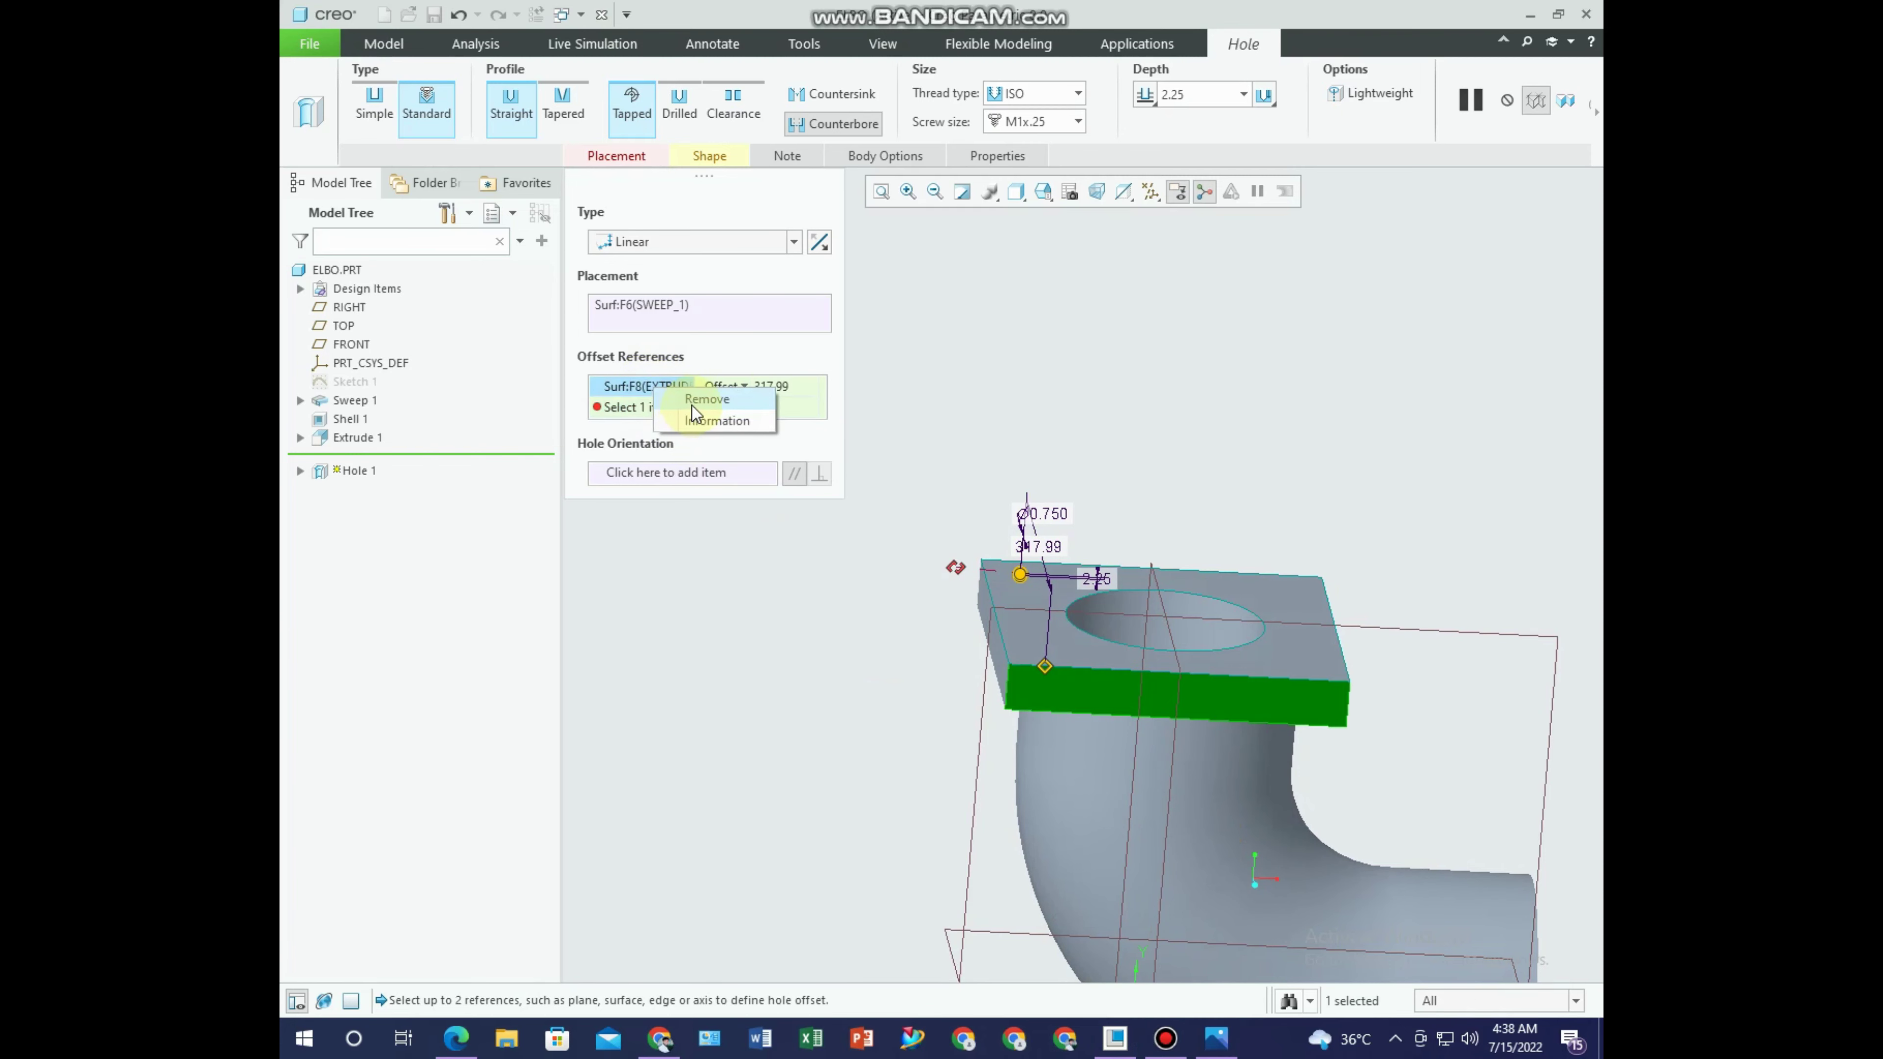
click(692, 404)
Drag the offset handles onto two flange edges, giving 38.03 and 42.01.
scroll(1017, 575, down, 2)
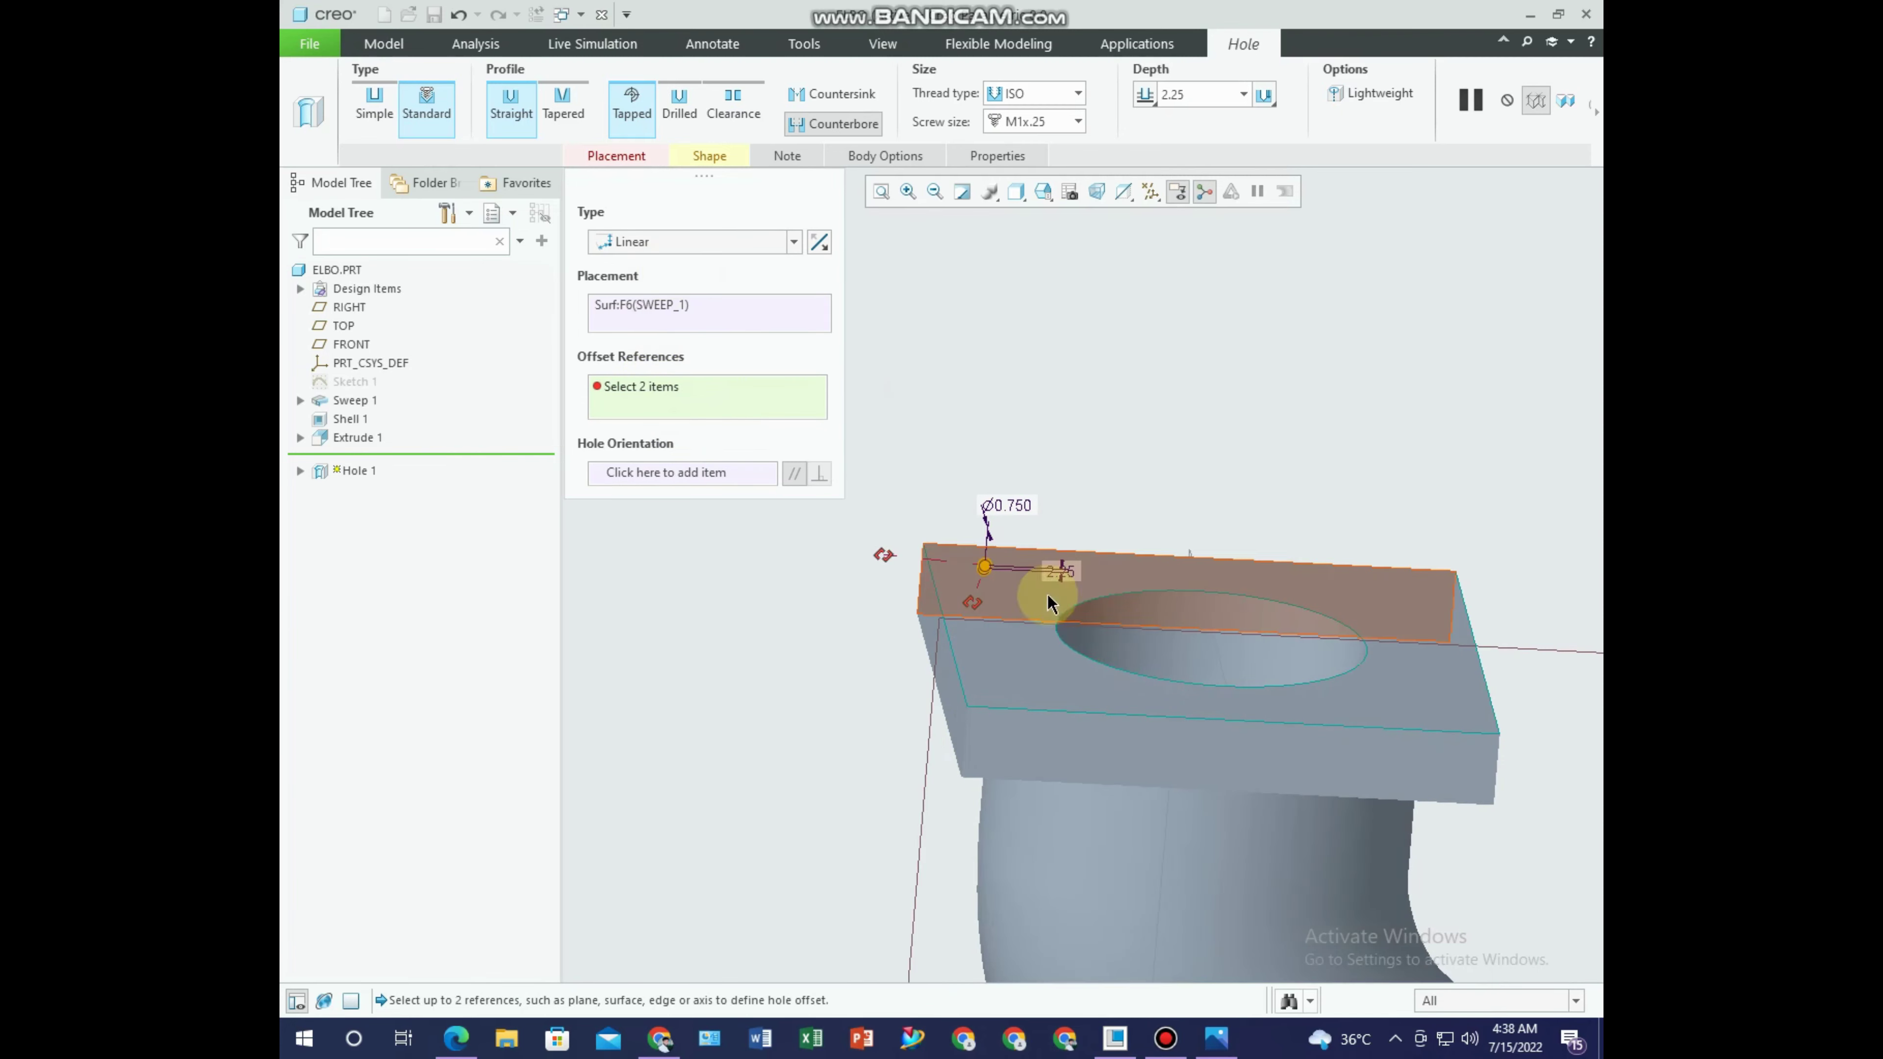
scroll(1017, 593, down, 3)
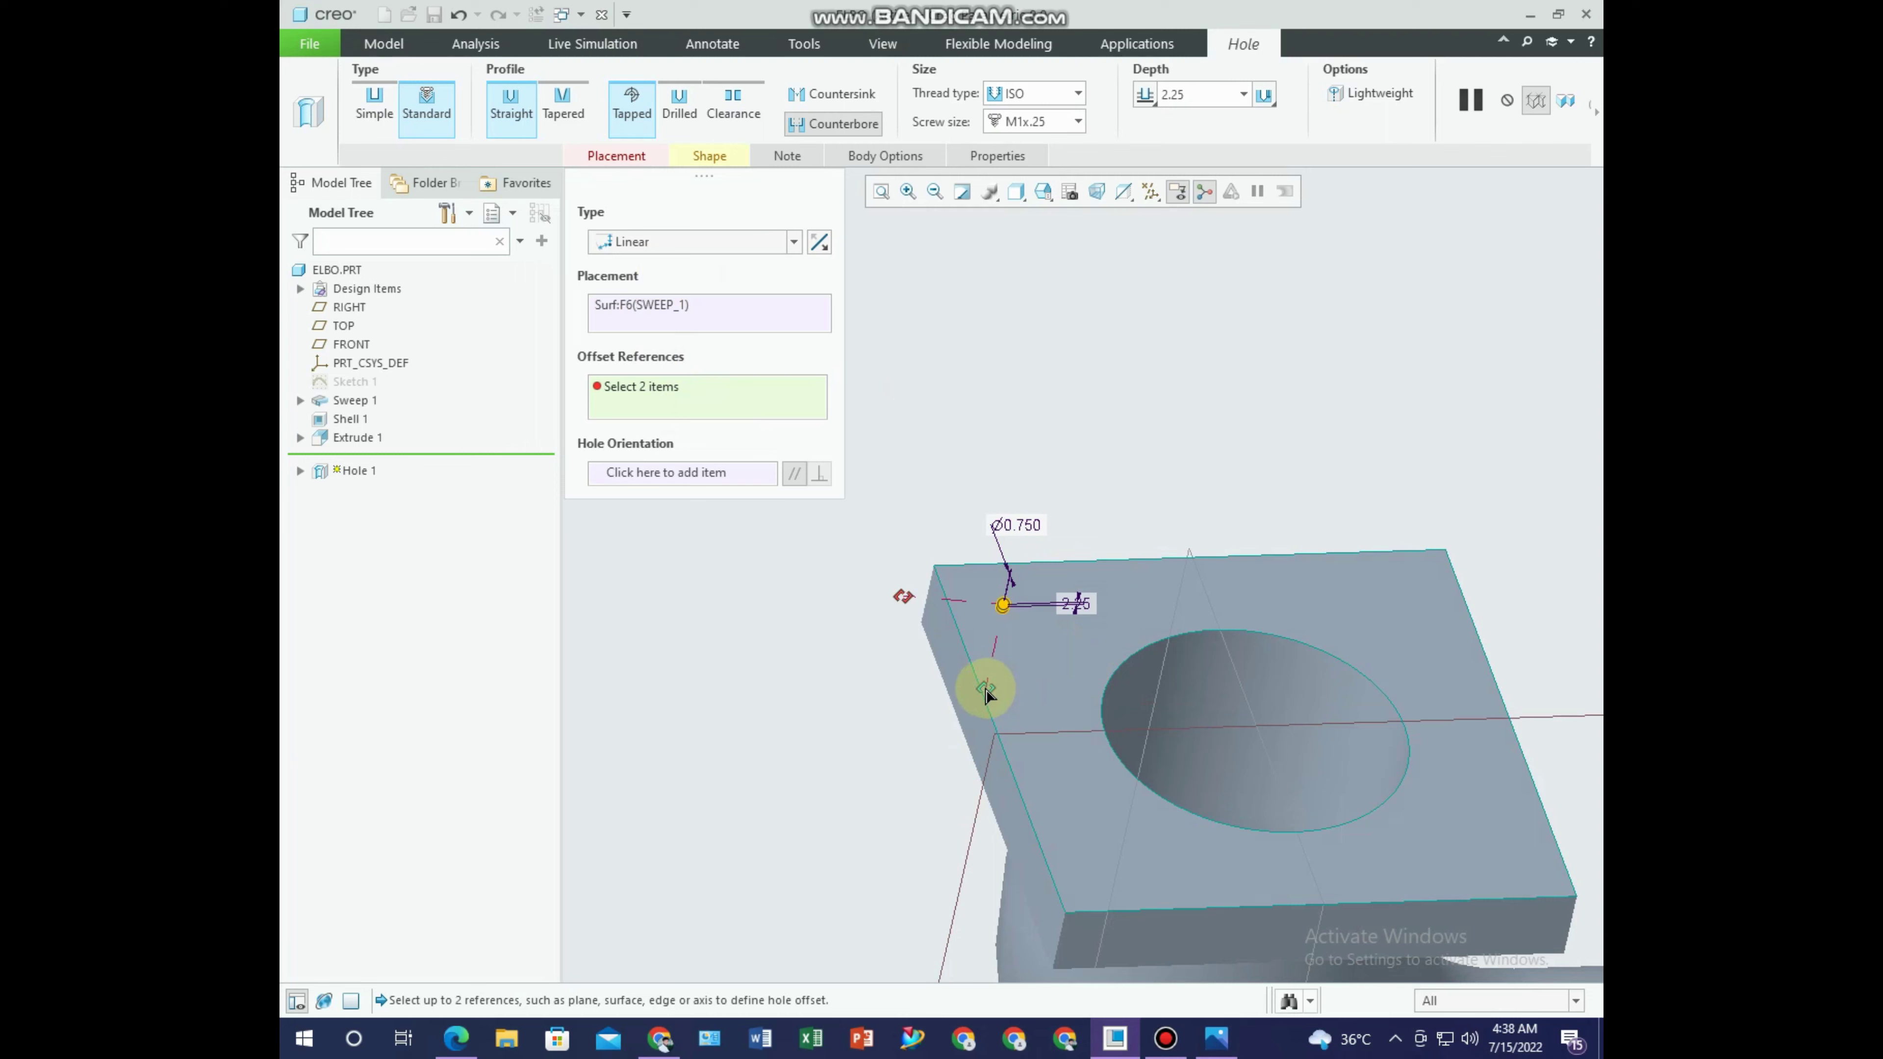
drag(991, 692, 922, 618)
drag(1036, 571, 1040, 568)
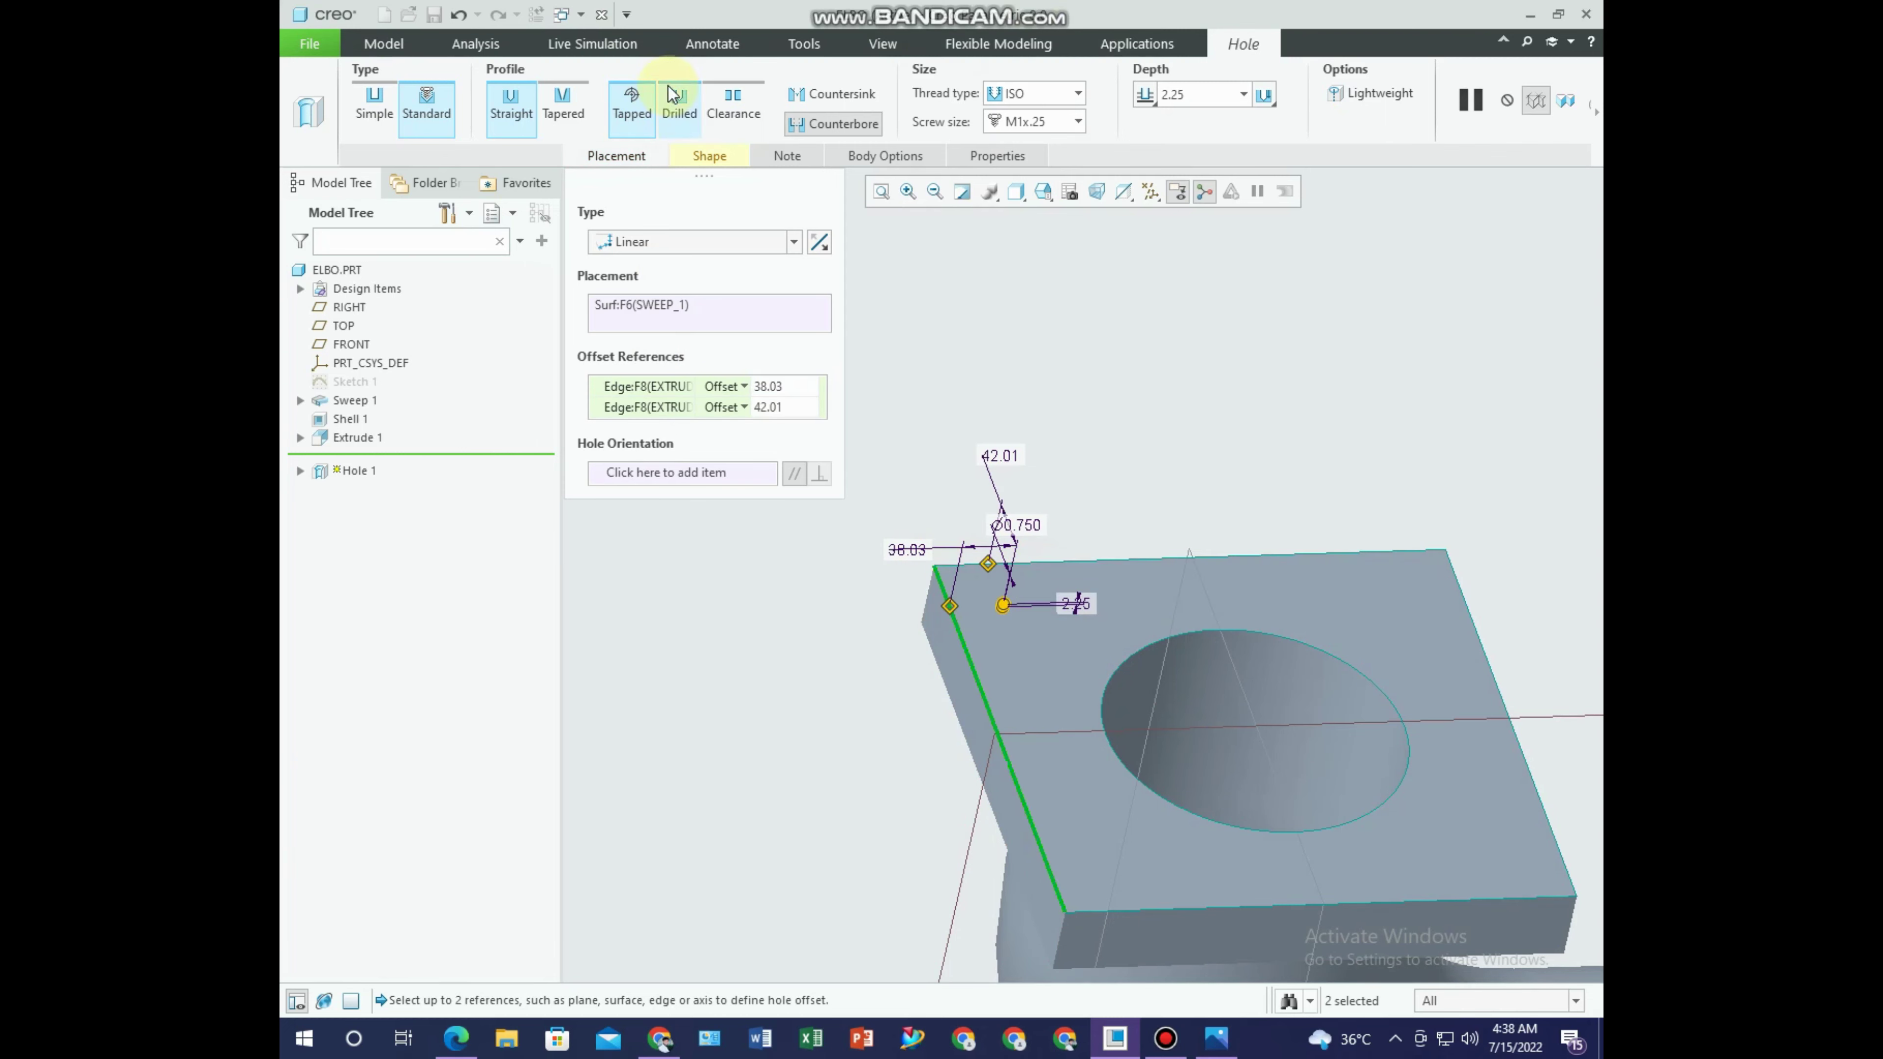
Add a countersink to the hole and enter a 60 countersink angle.
click(816, 99)
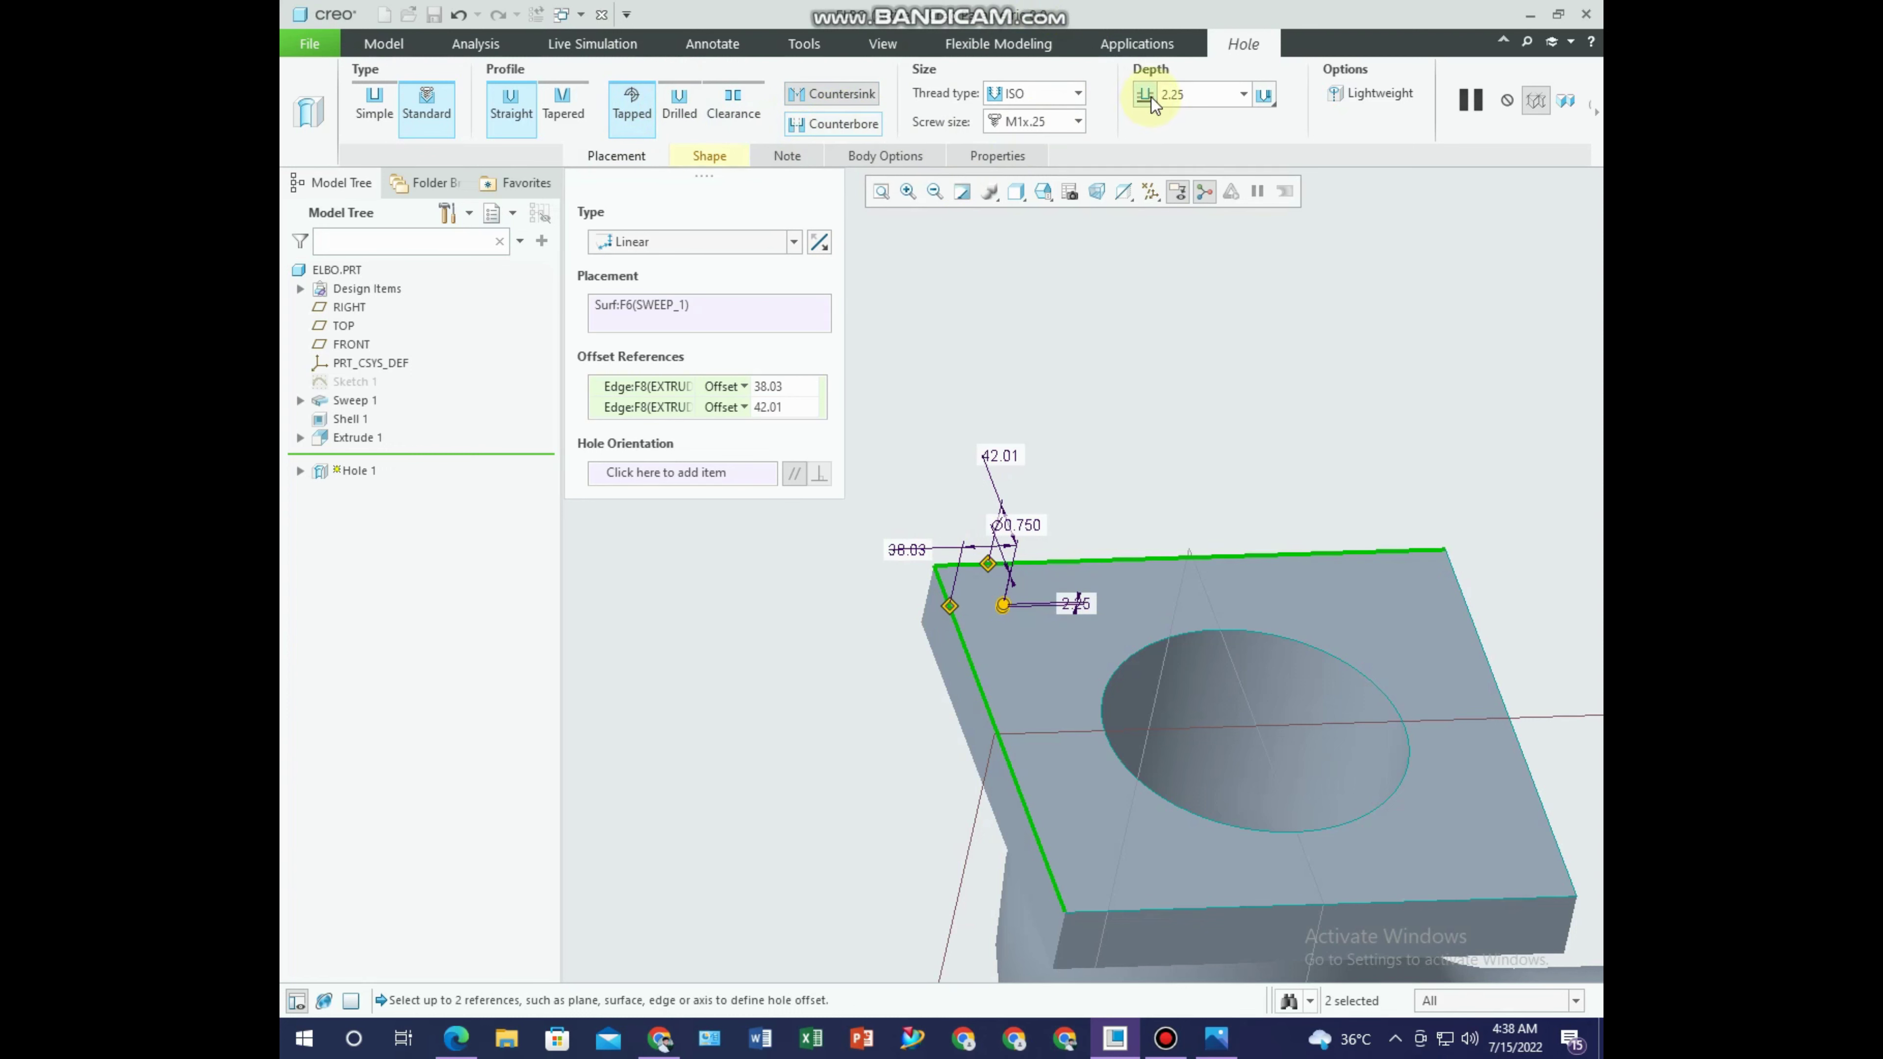
click(709, 156)
double_click(872, 253)
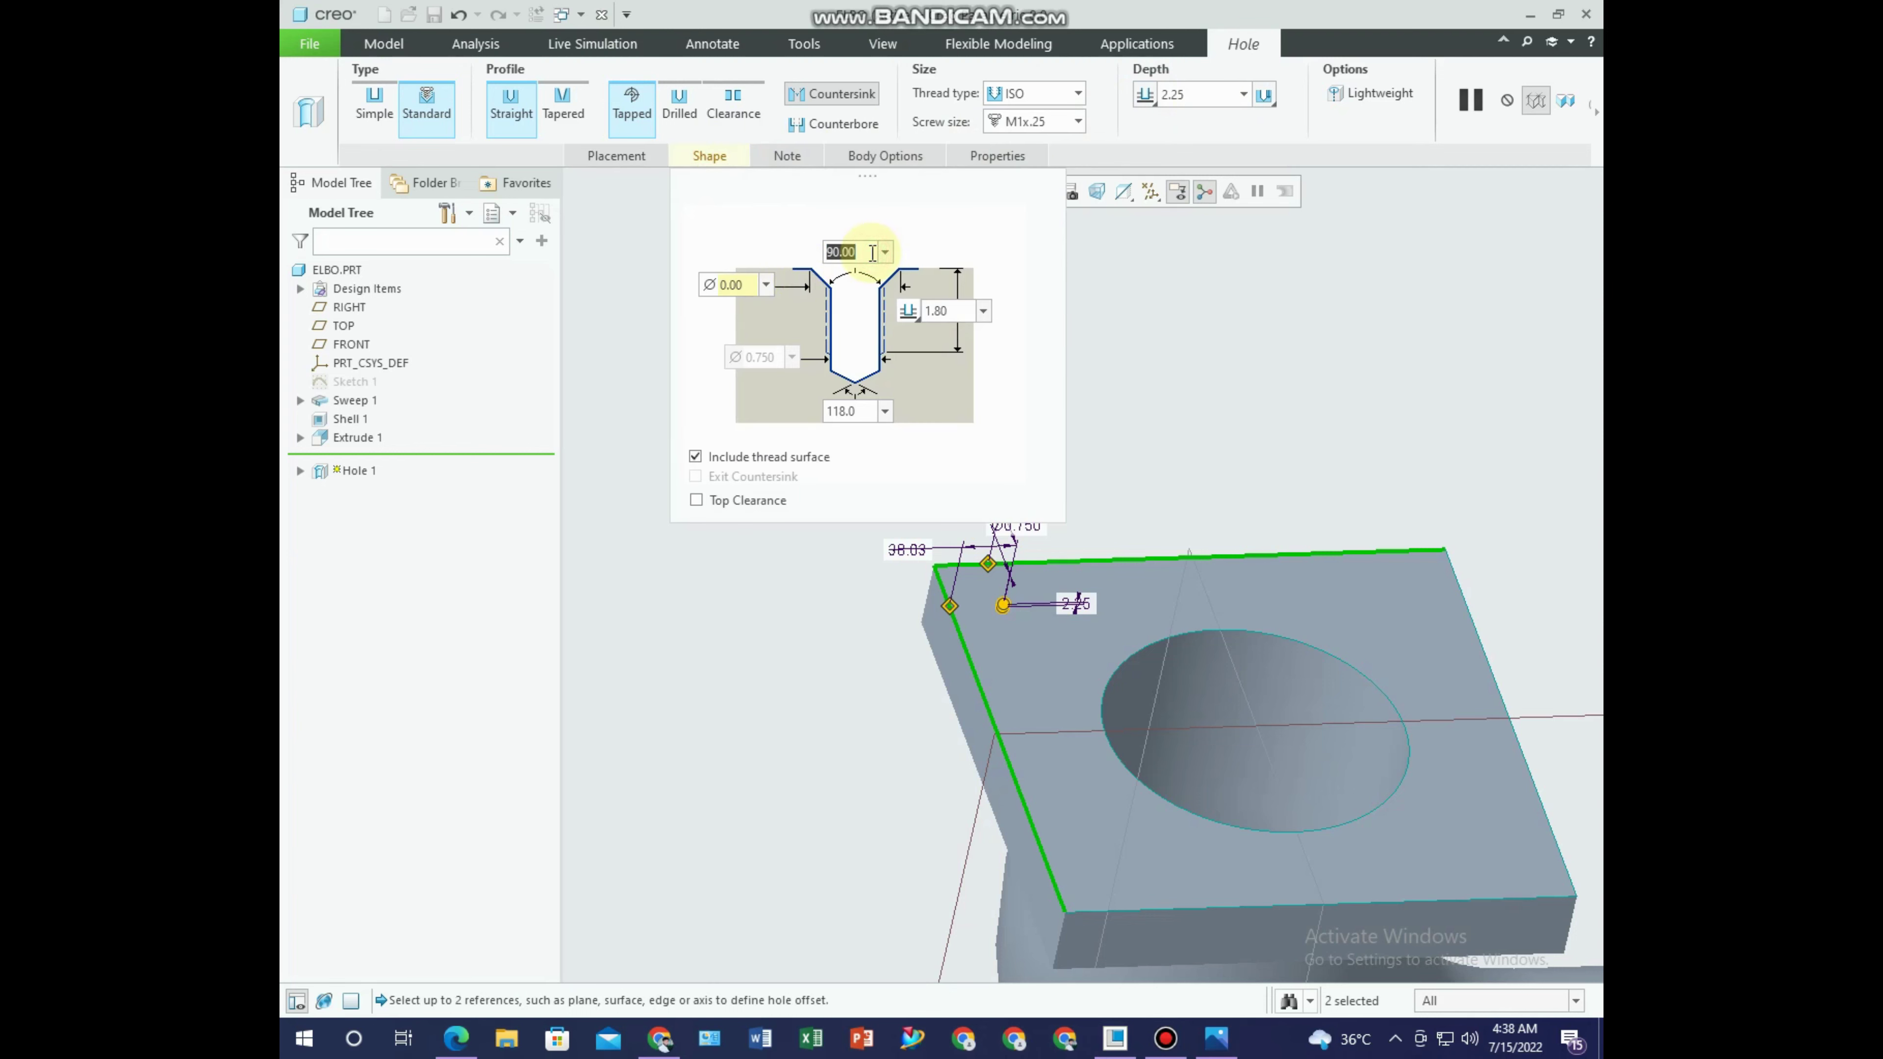
text(60)
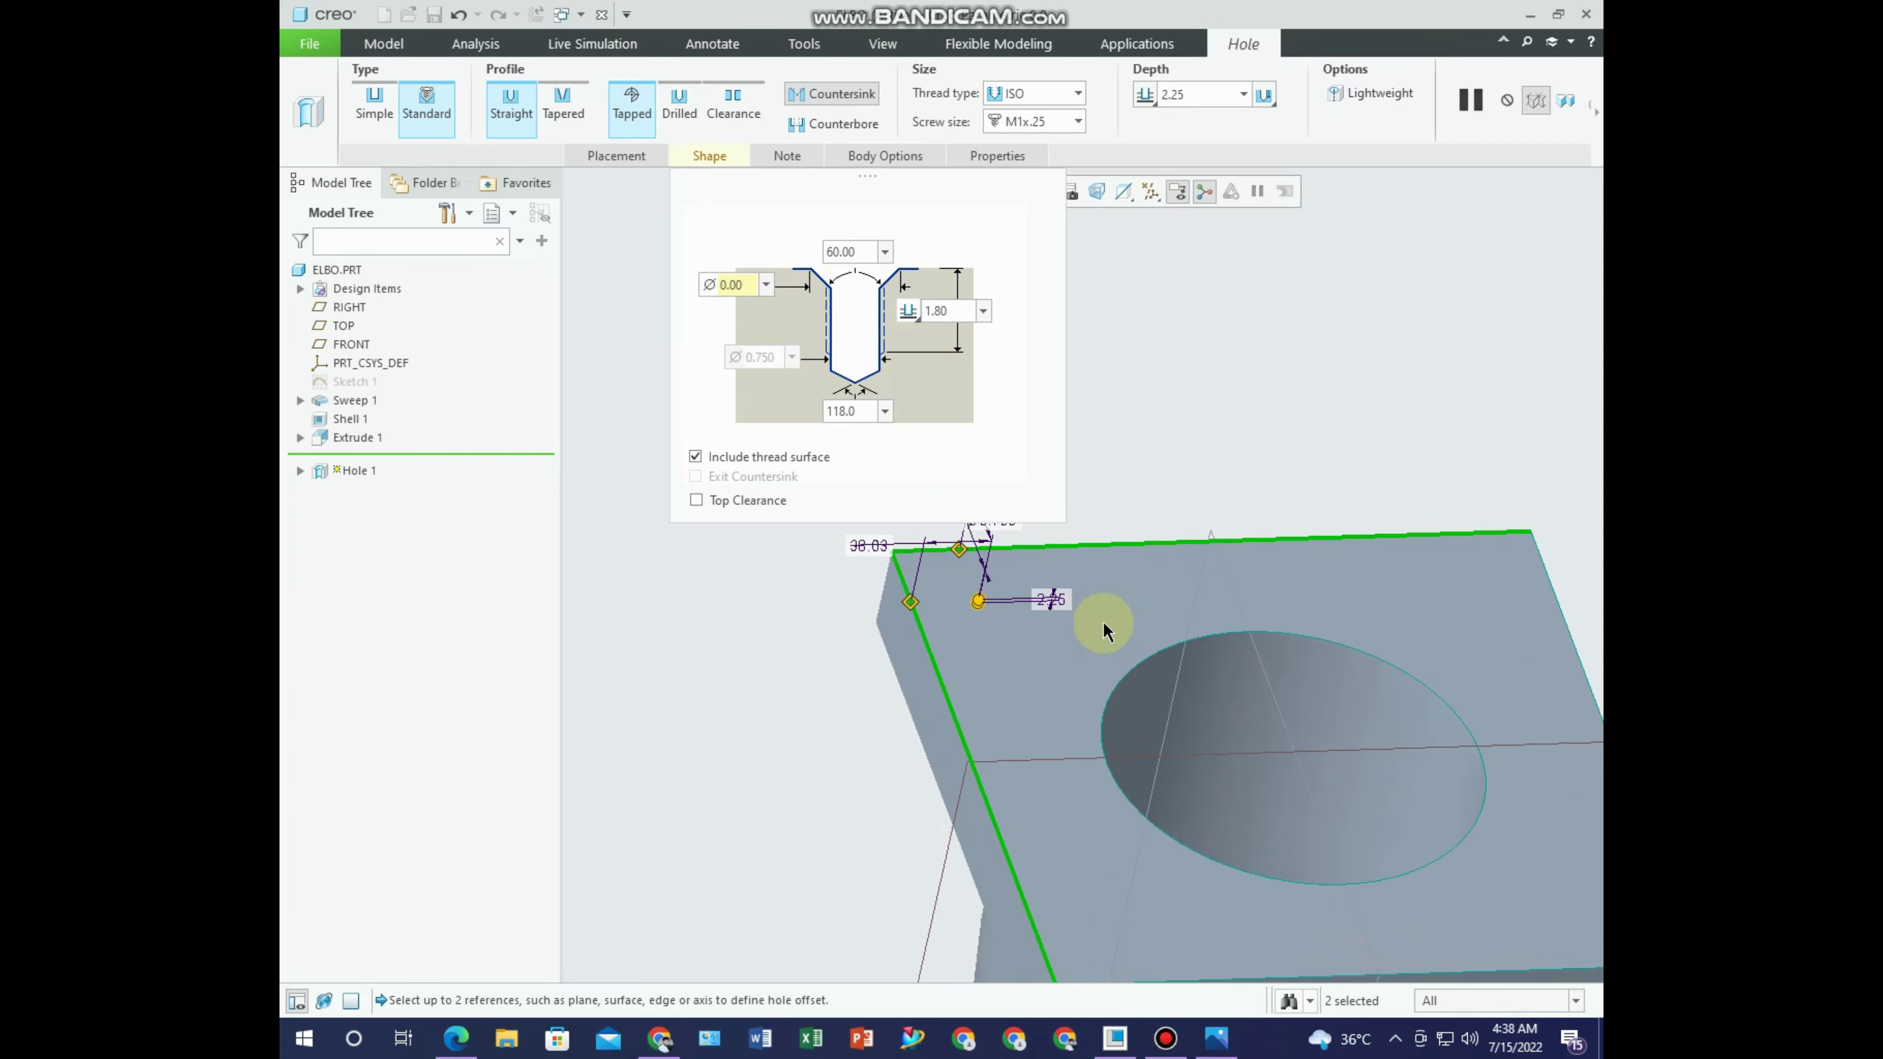
scroll(1101, 622, up, 2)
scroll(1153, 637, up, 1)
scroll(1132, 547, down, 5)
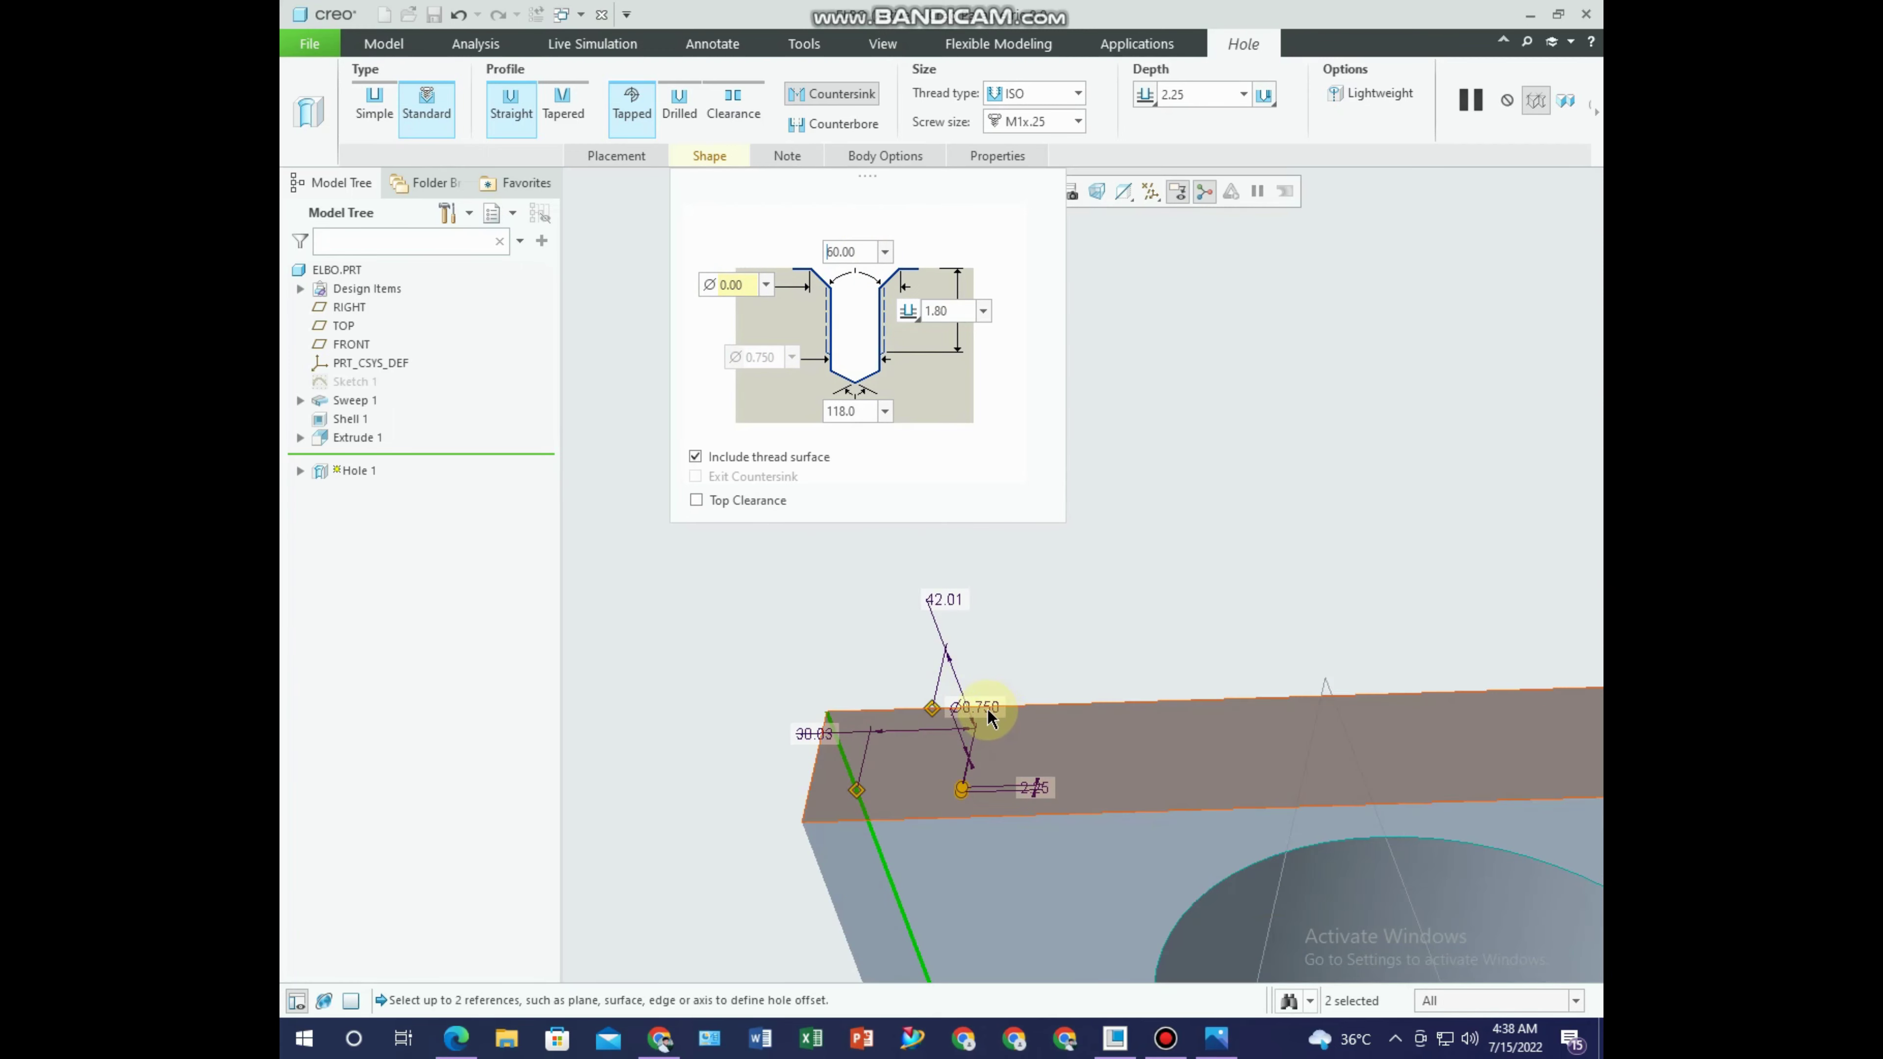
Set screw size M1.1x.25, then switch the hole type to Simple.
click(1073, 122)
click(1085, 122)
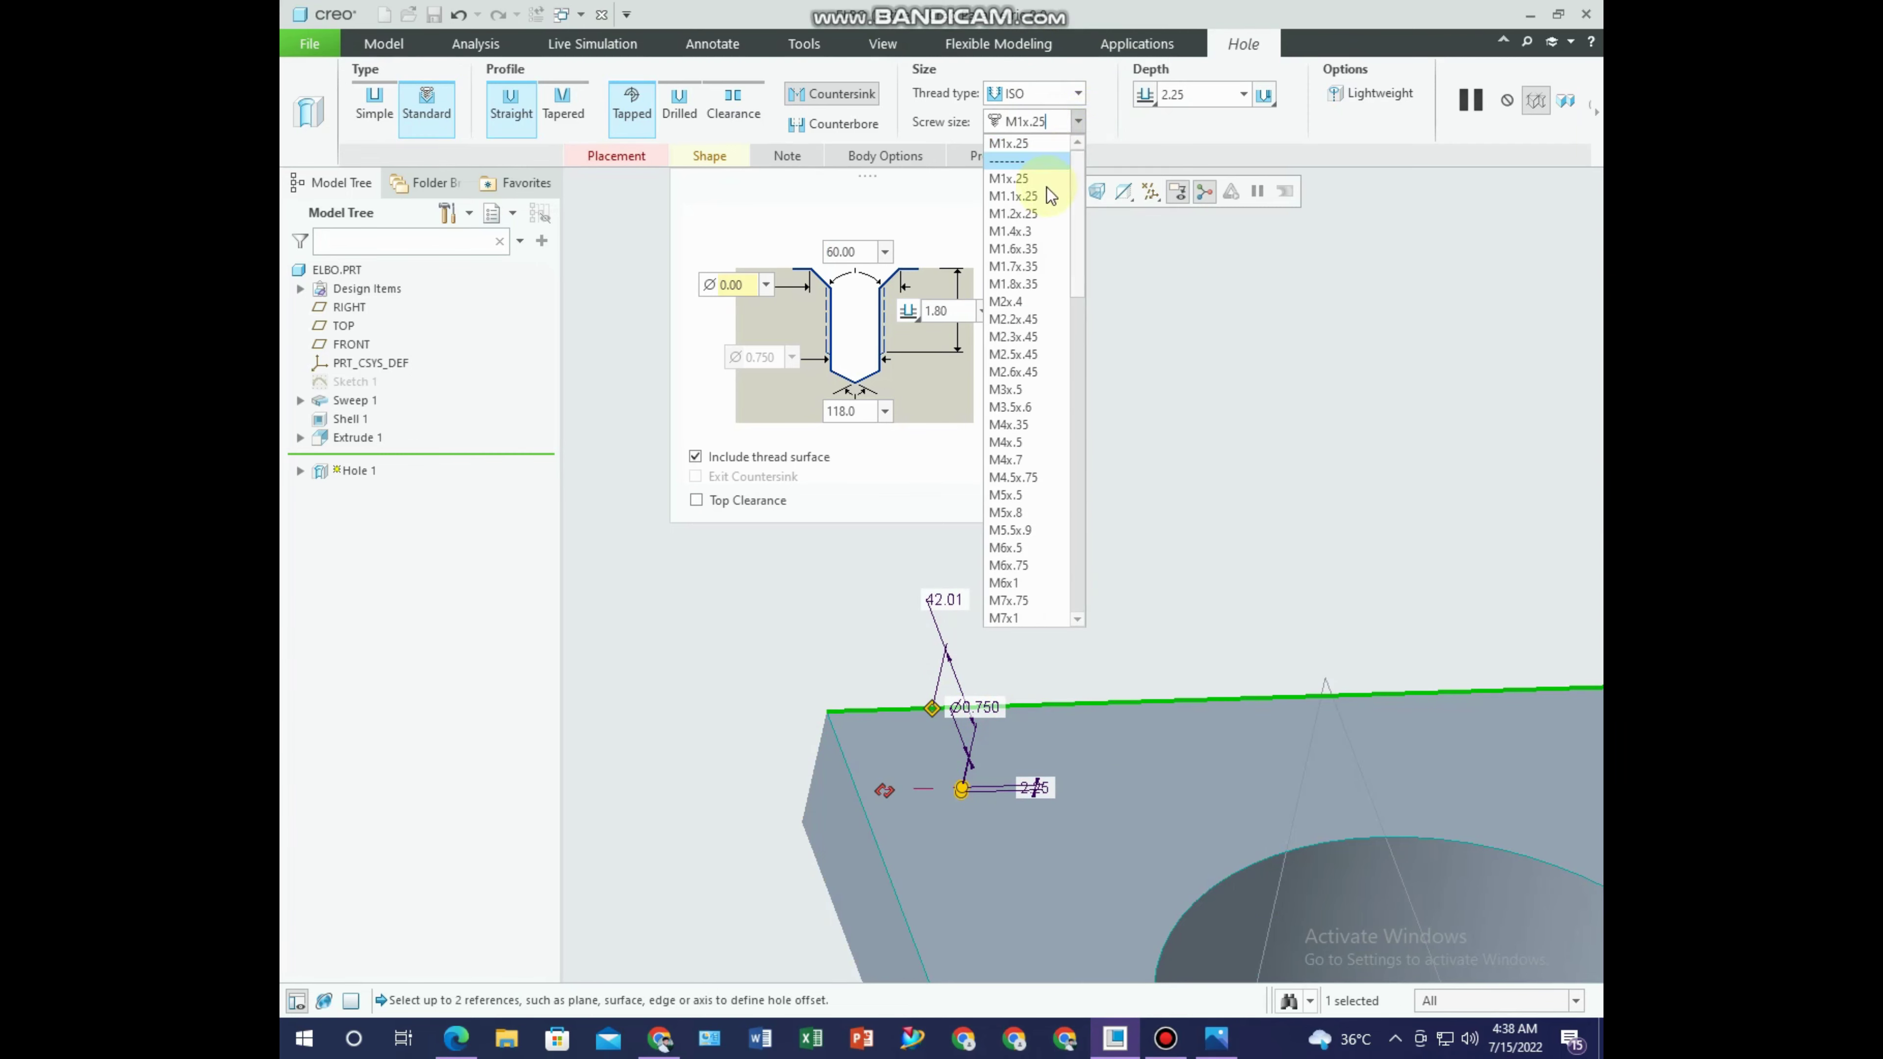
click(1044, 197)
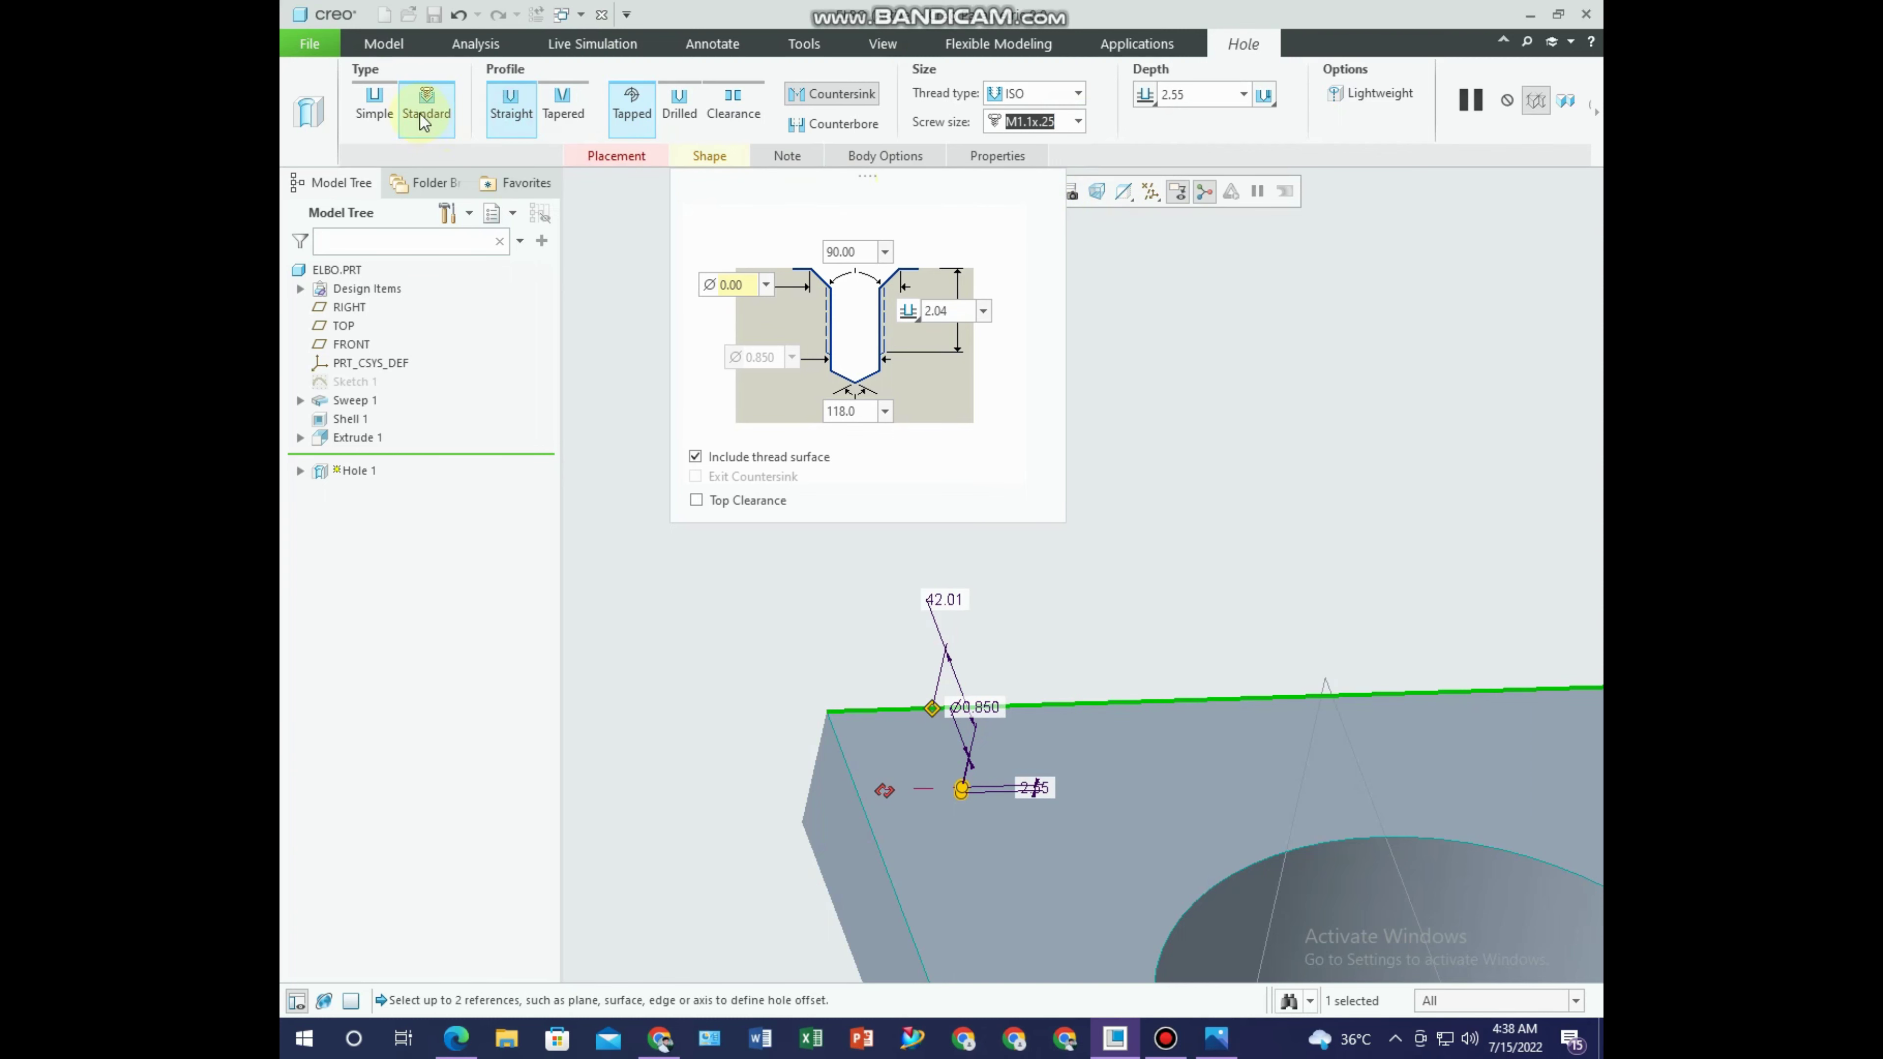
click(387, 104)
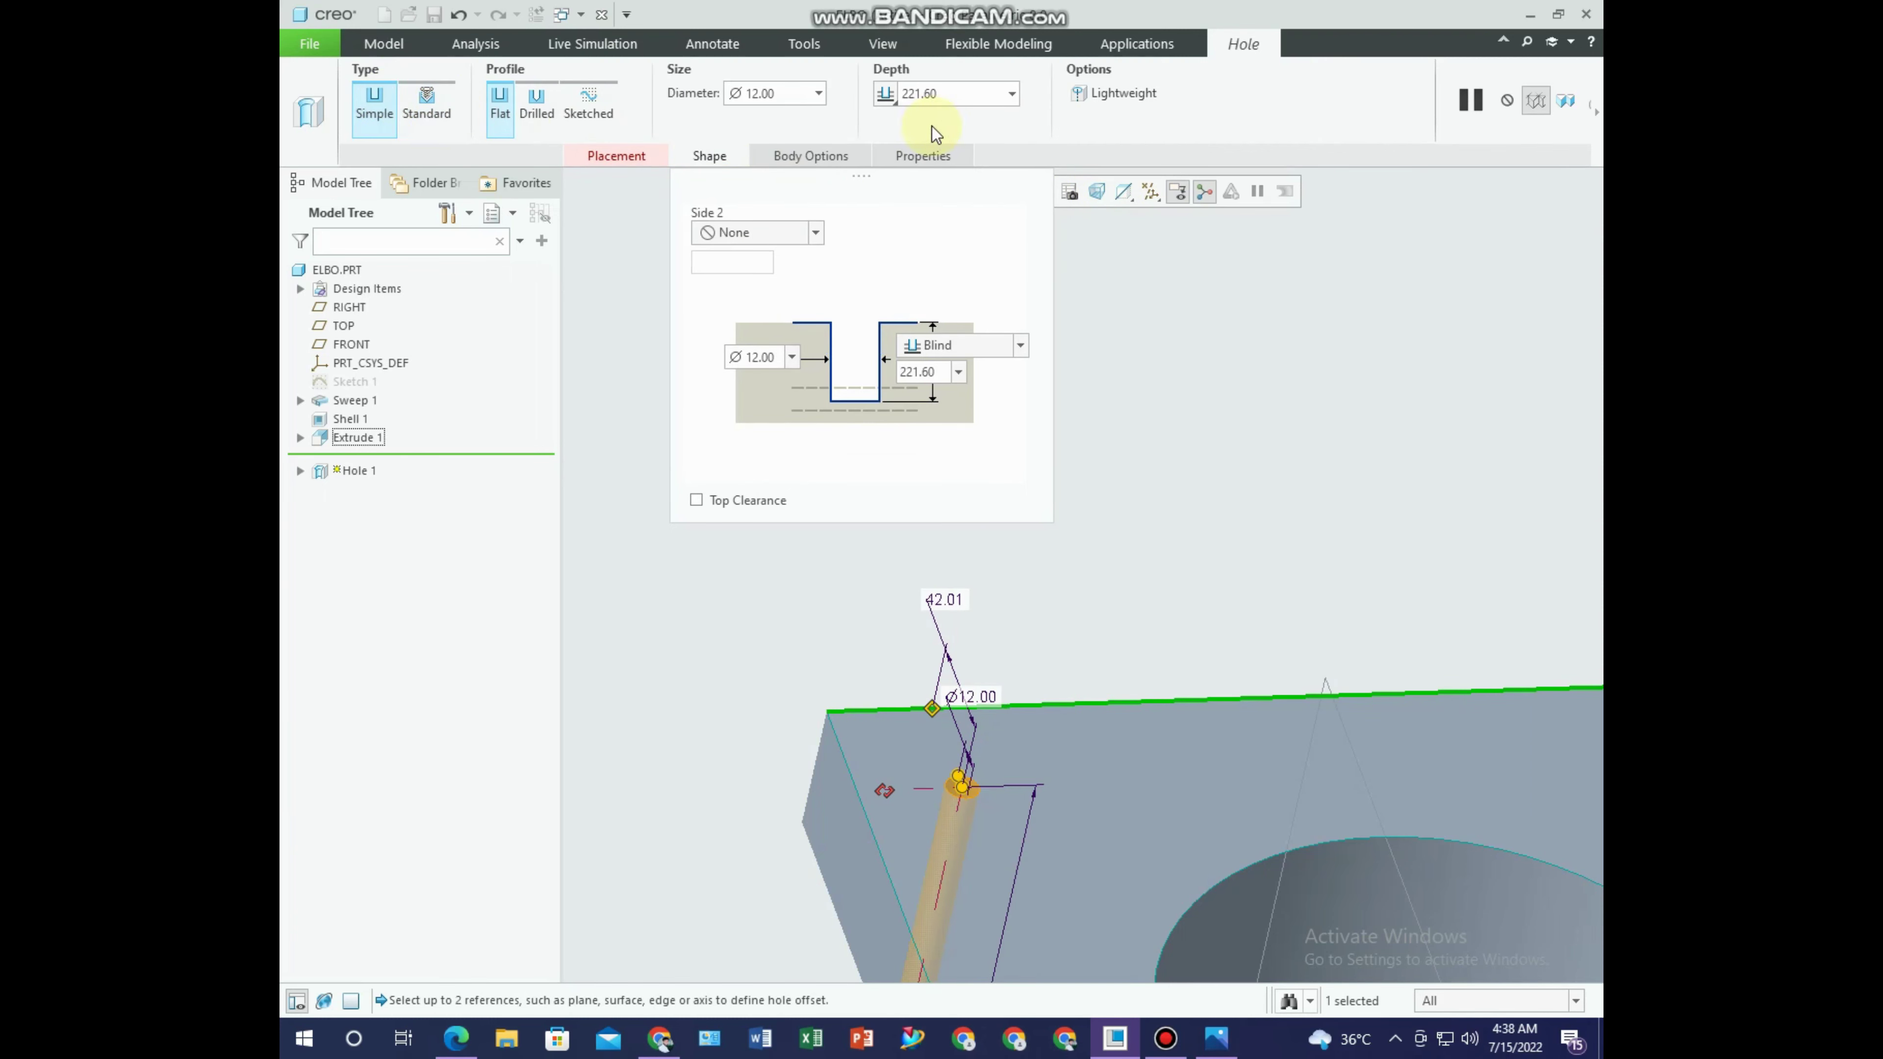
Change the hole diameter from 12 to 60.
double_click(788, 94)
text(60)
key(Return)
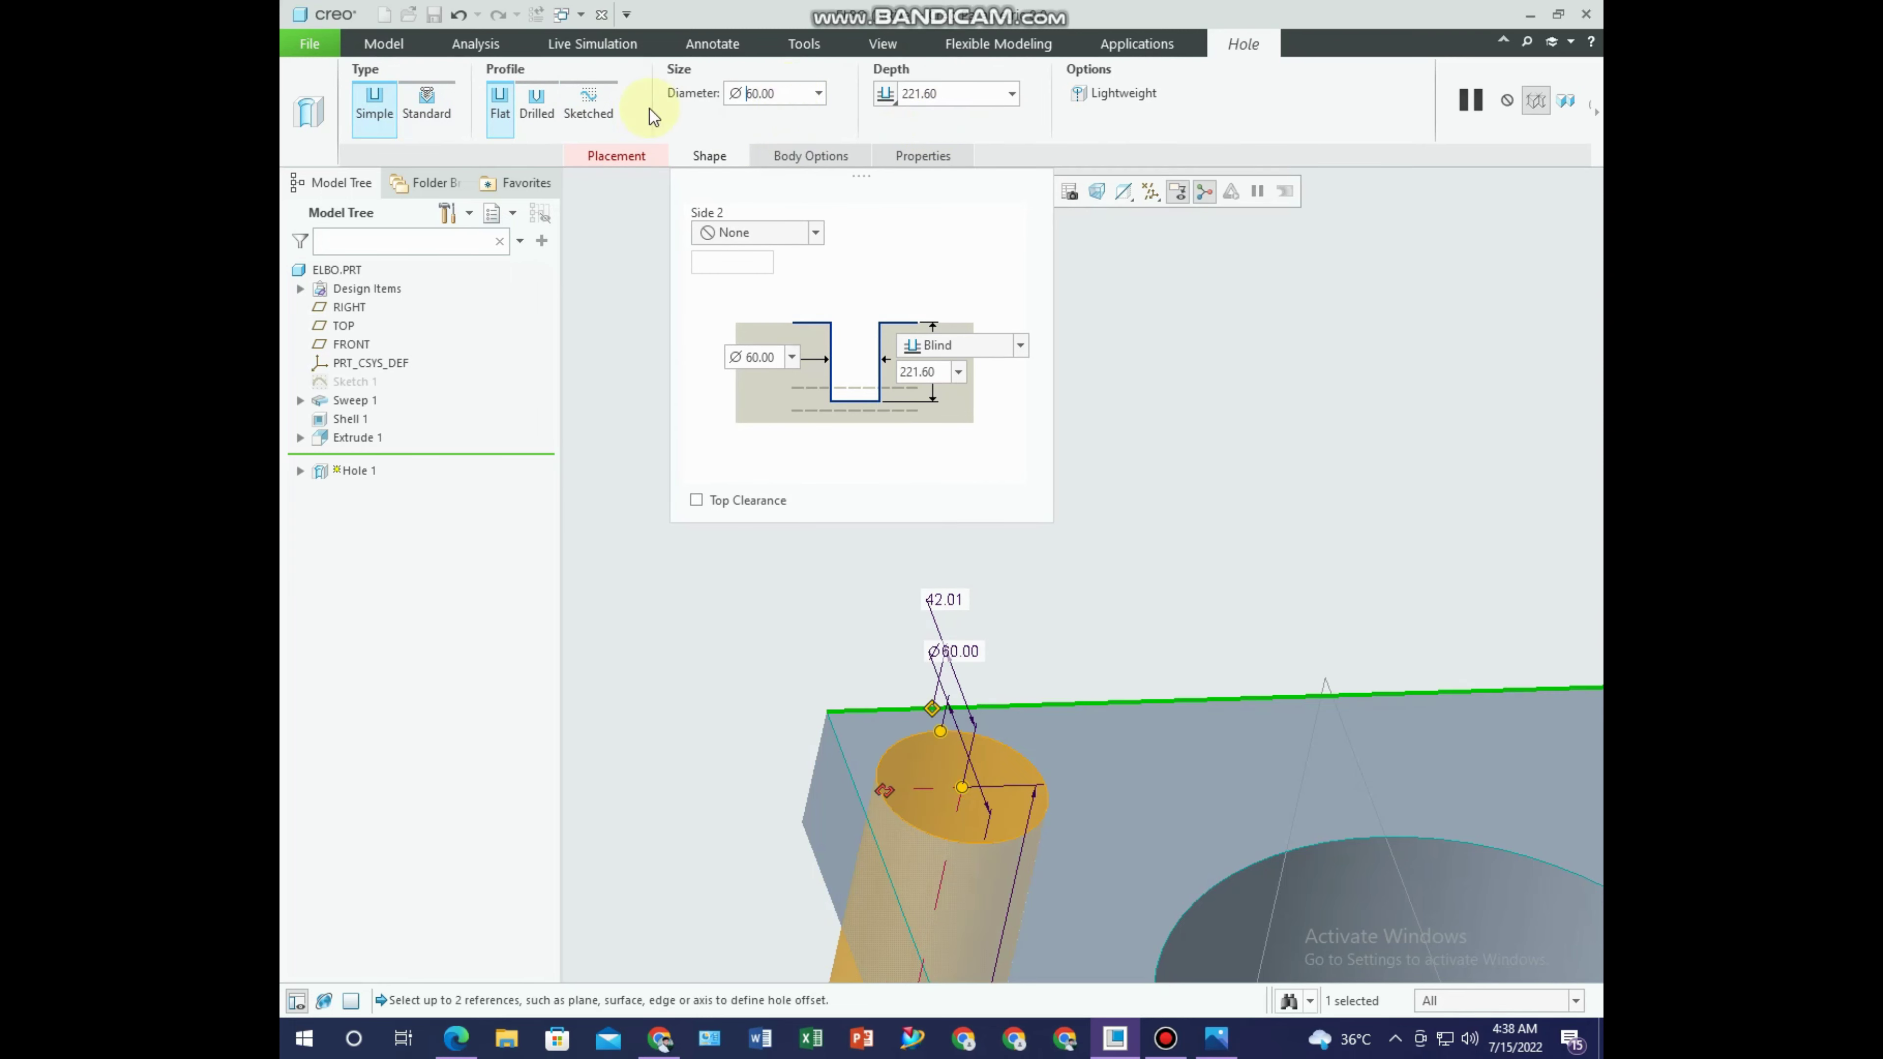
click(710, 155)
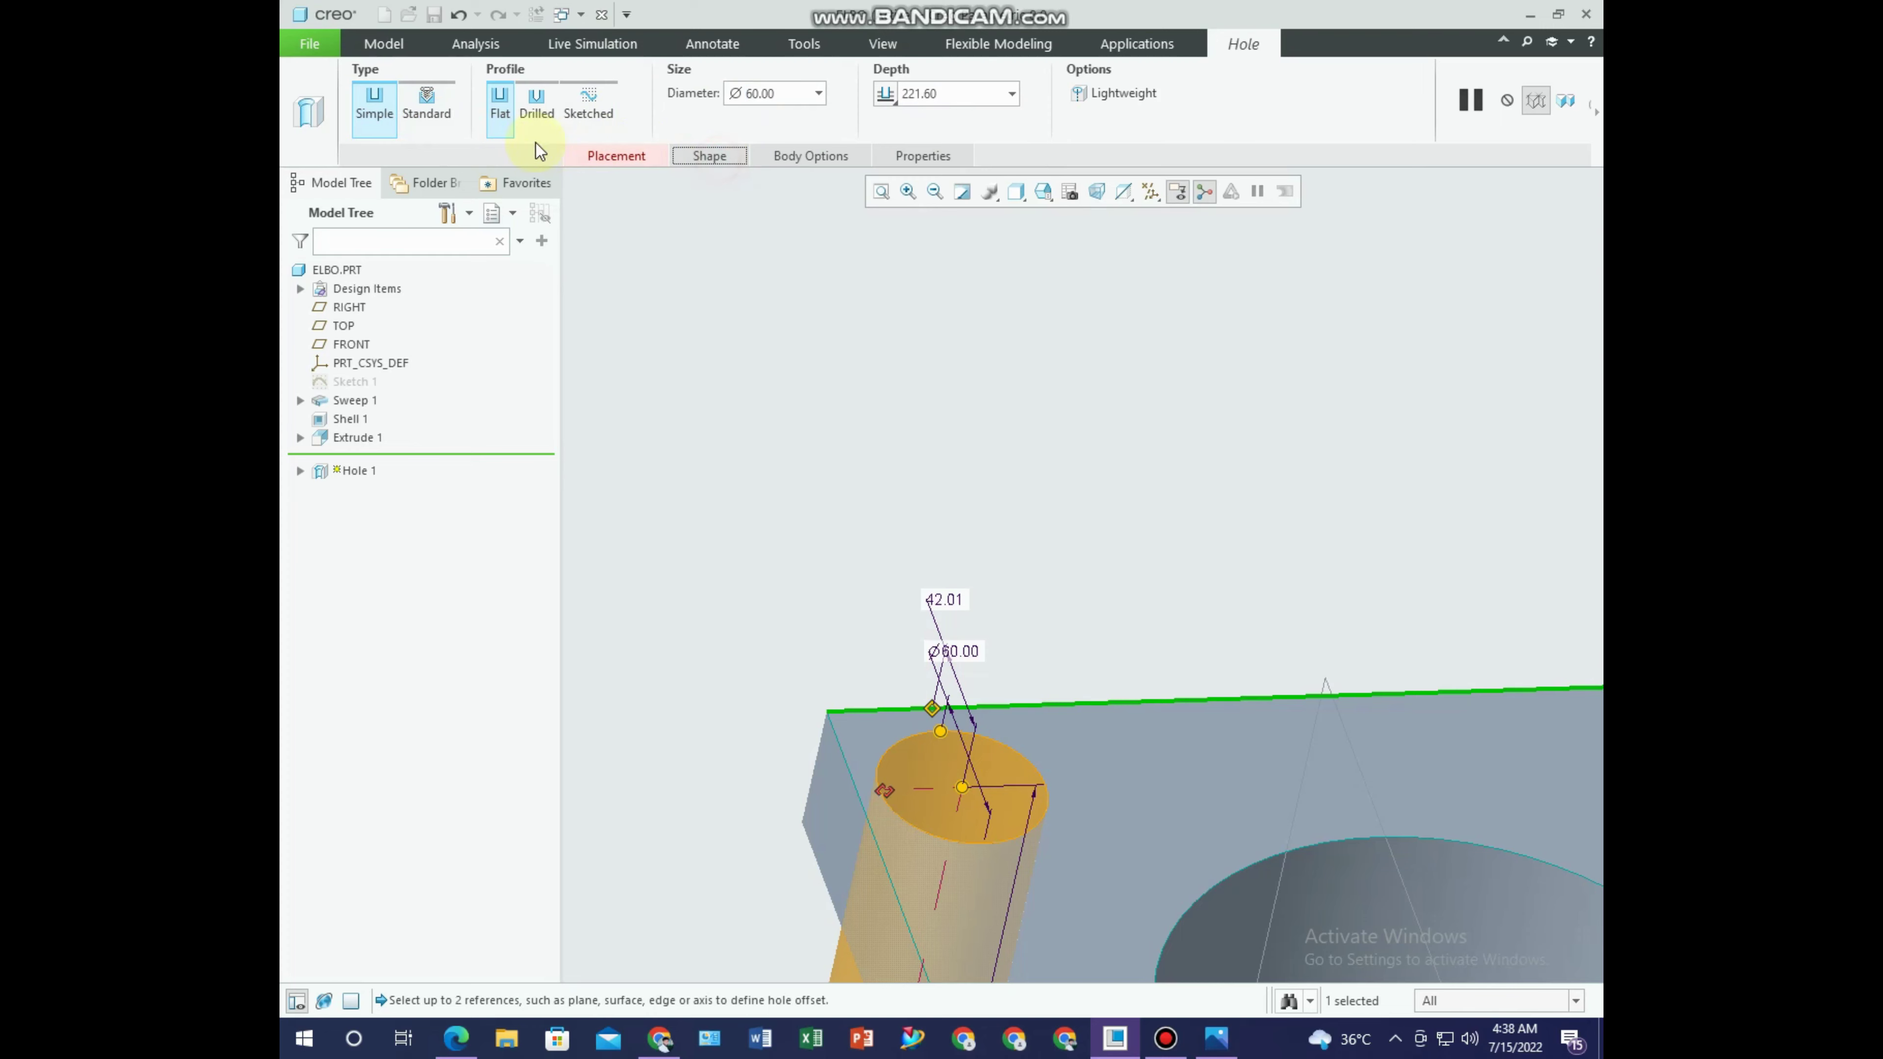
Reference the hole to the top flange edge at a 50 offset.
click(734, 159)
click(656, 154)
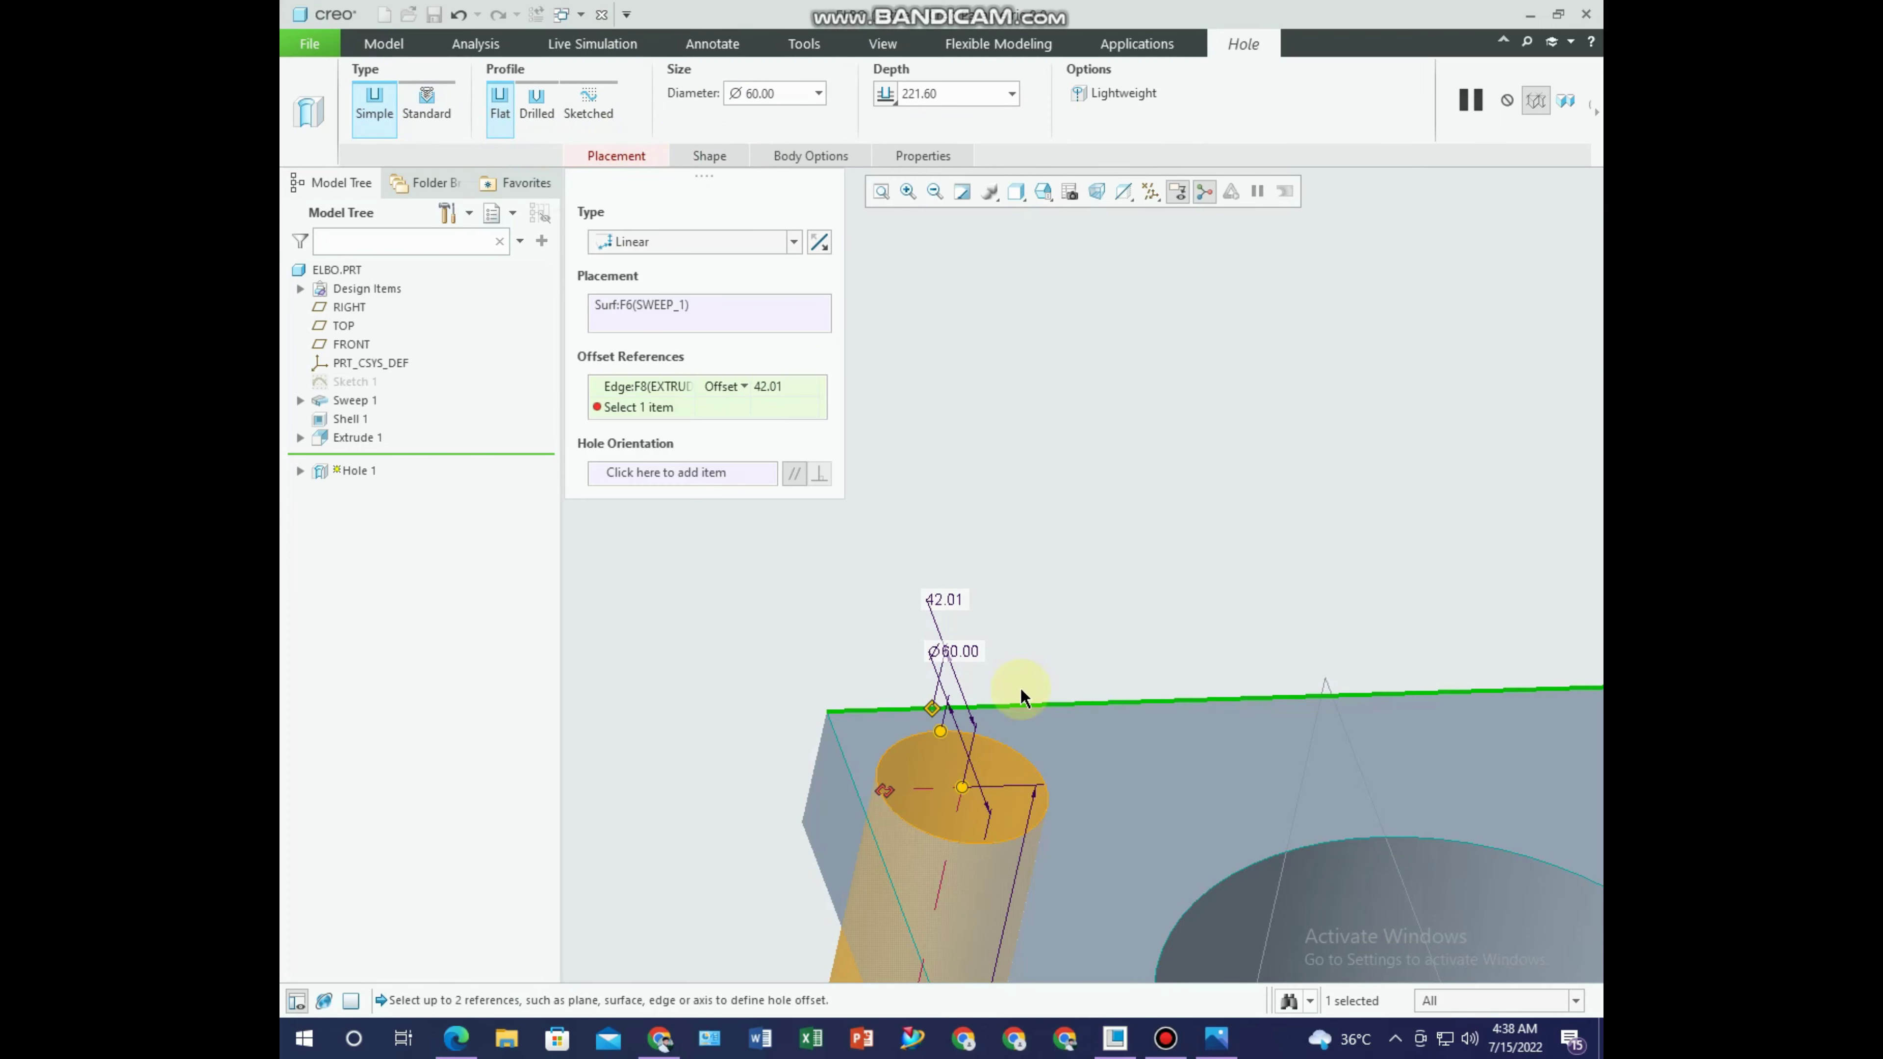
drag(880, 813, 856, 790)
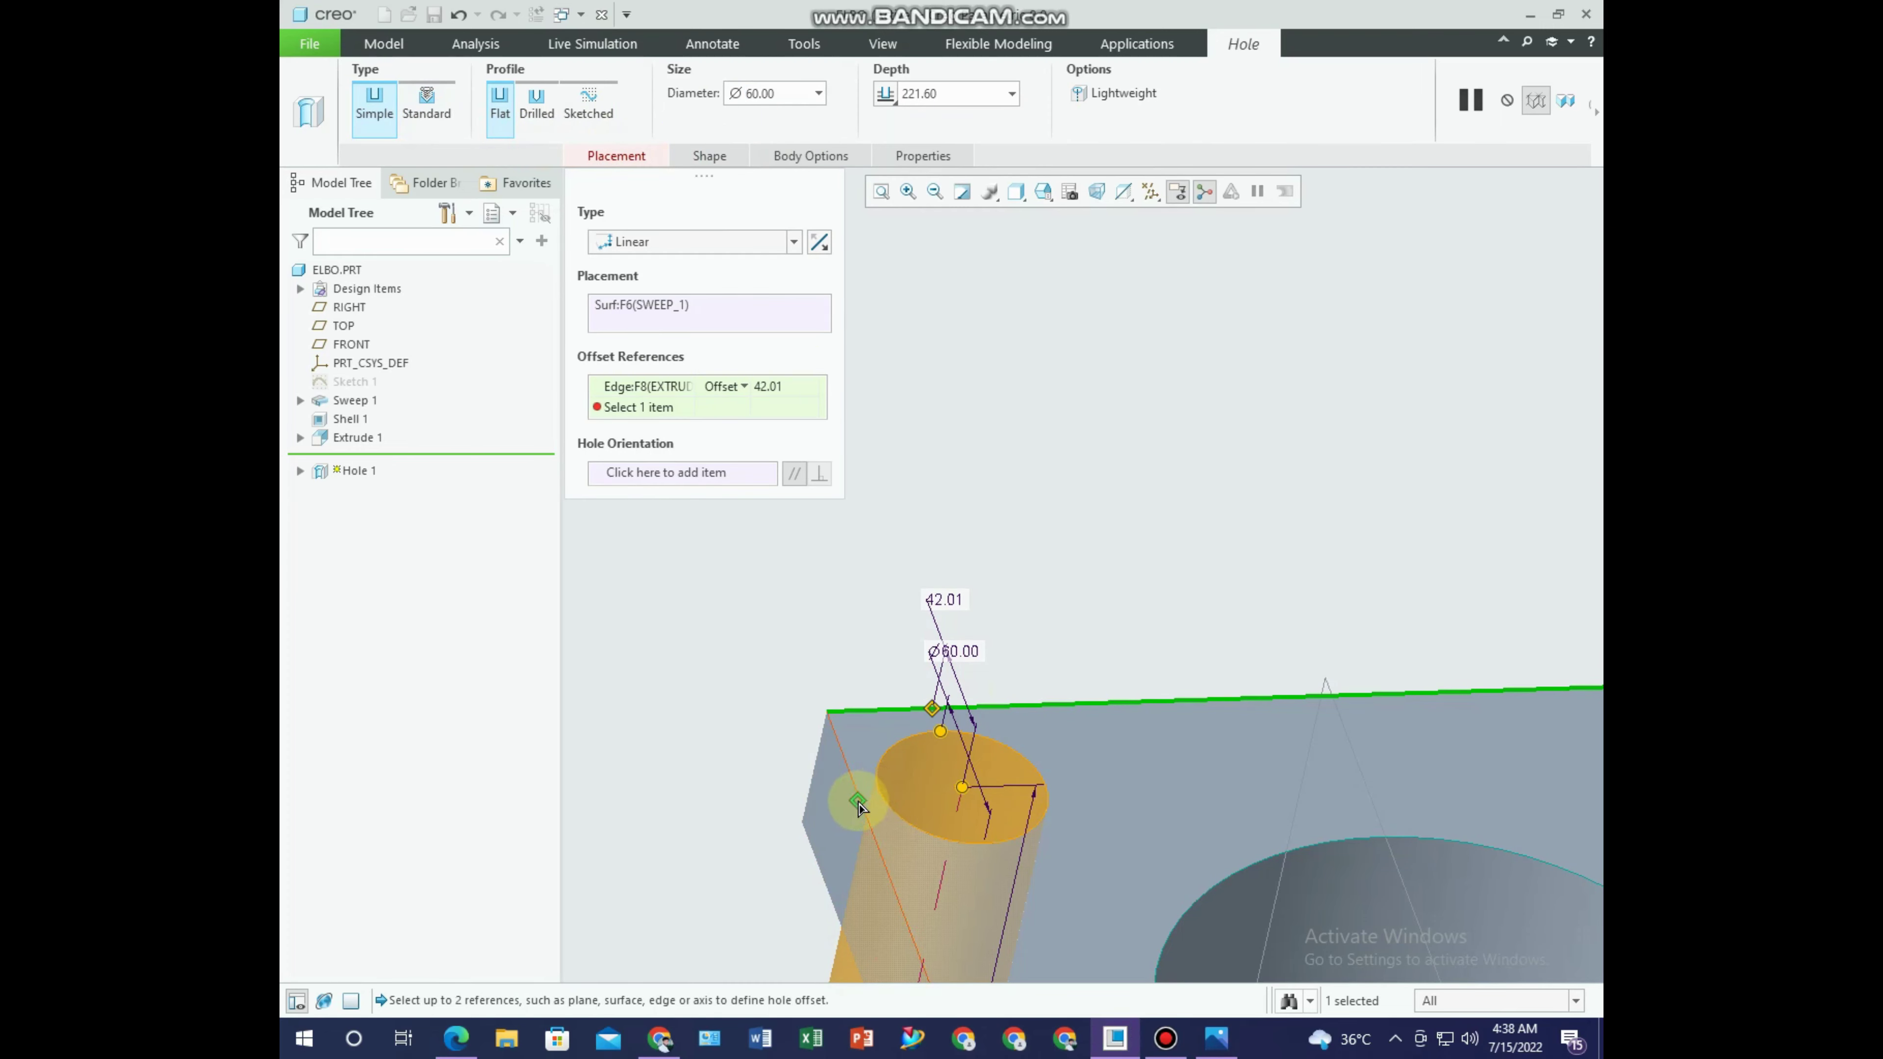
click(924, 702)
double_click(945, 597)
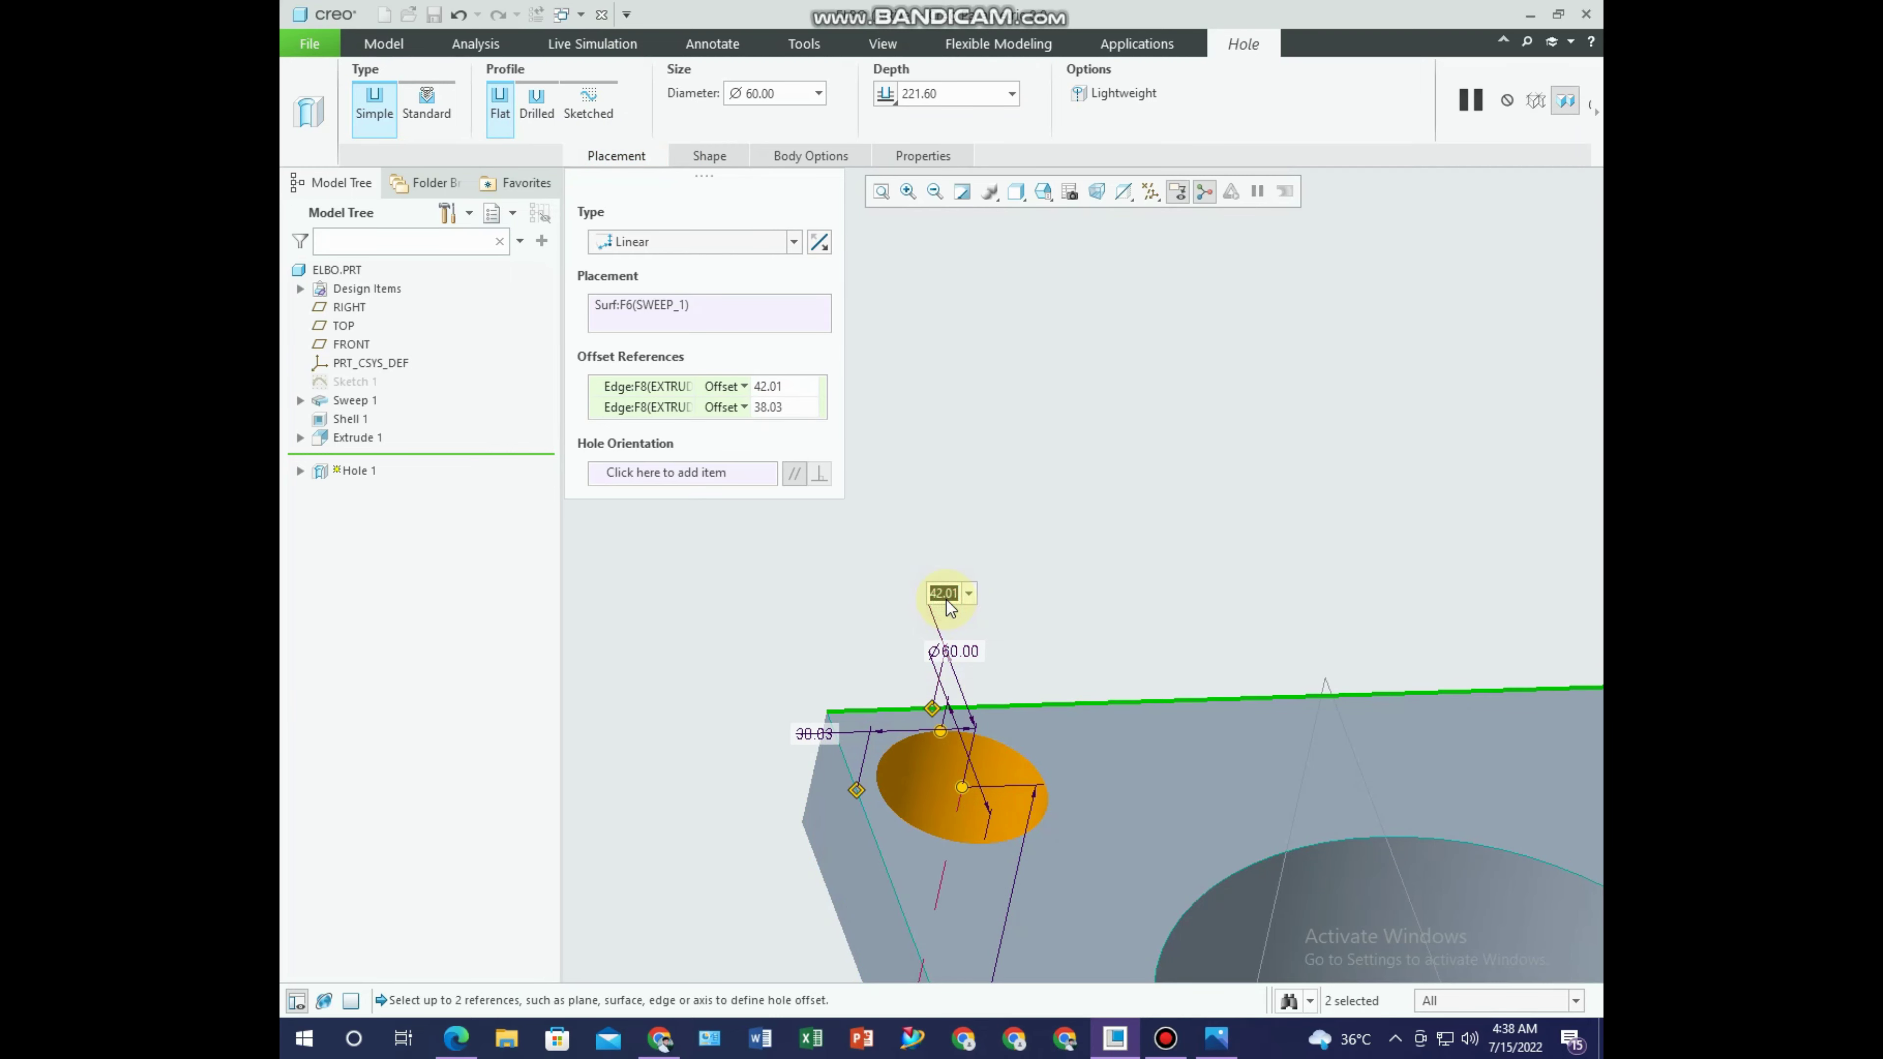
text(50)
key(Return)
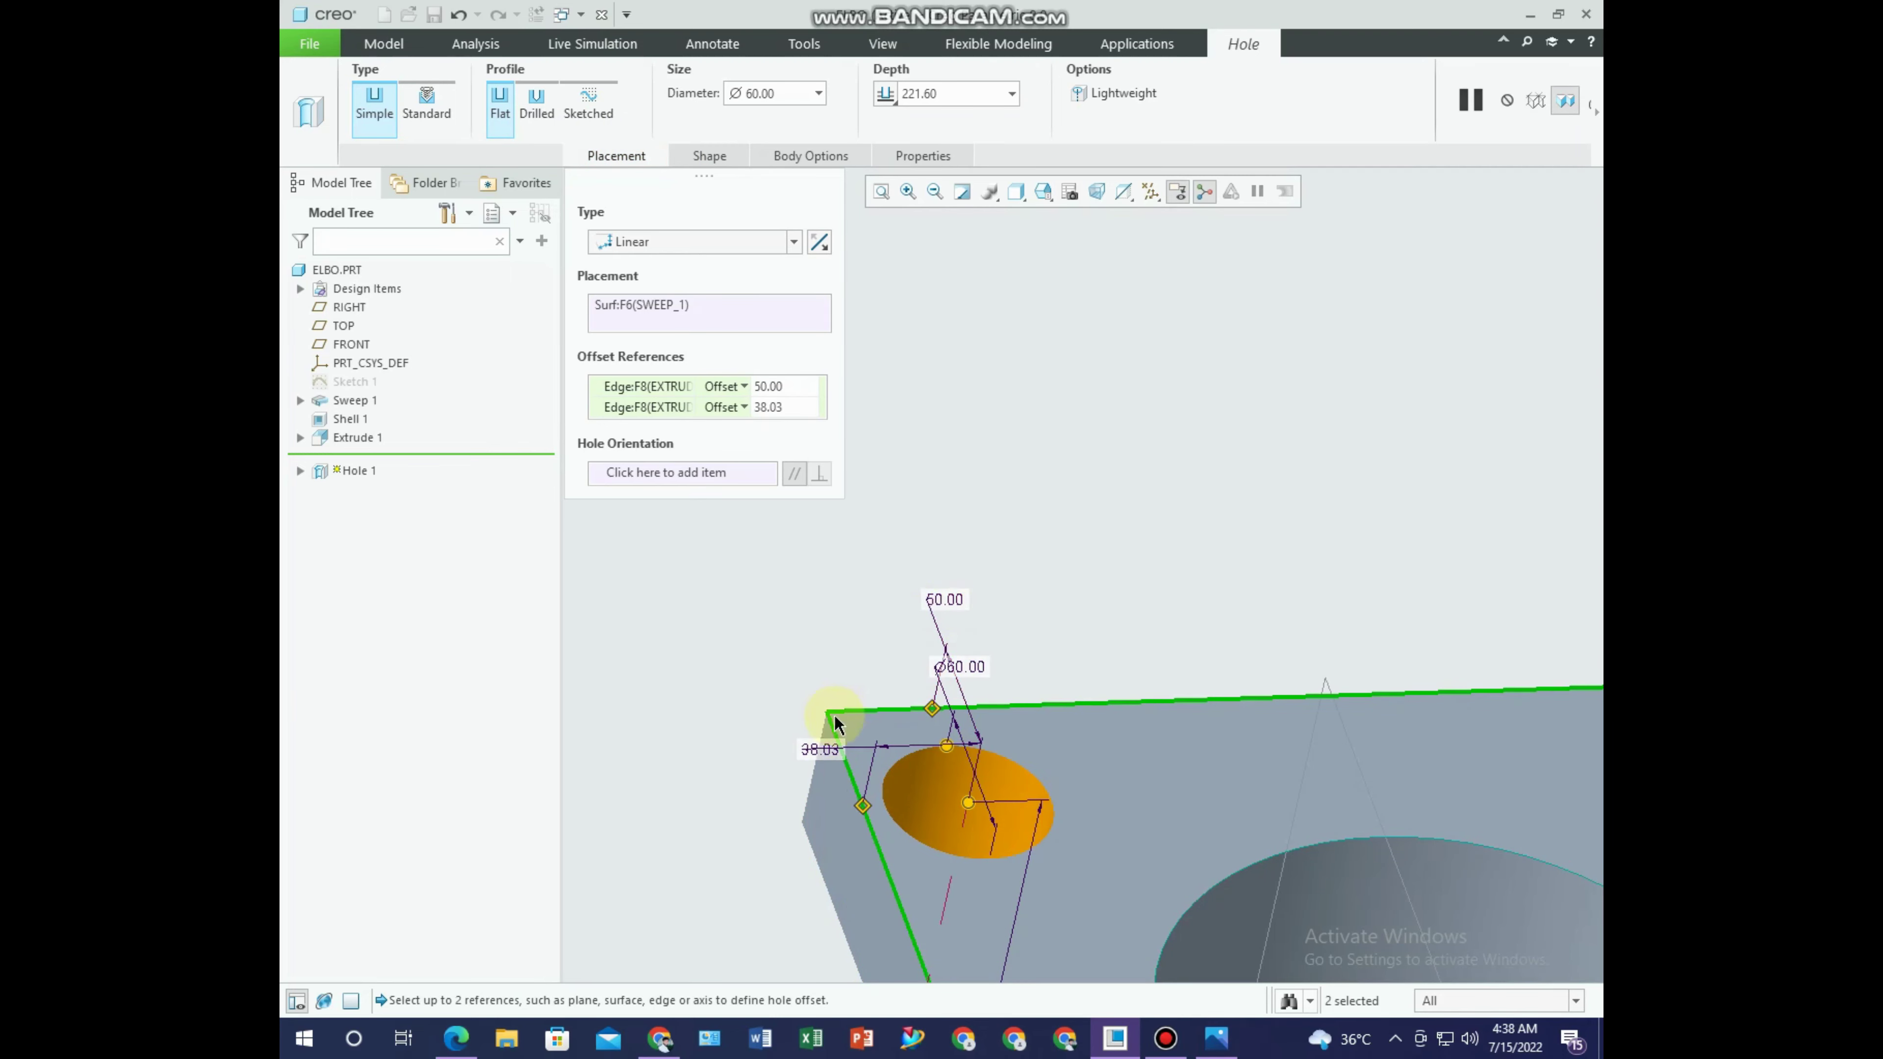
Use the adjacent flange side face as the second offset reference, set to 50.
click(823, 751)
double_click(820, 744)
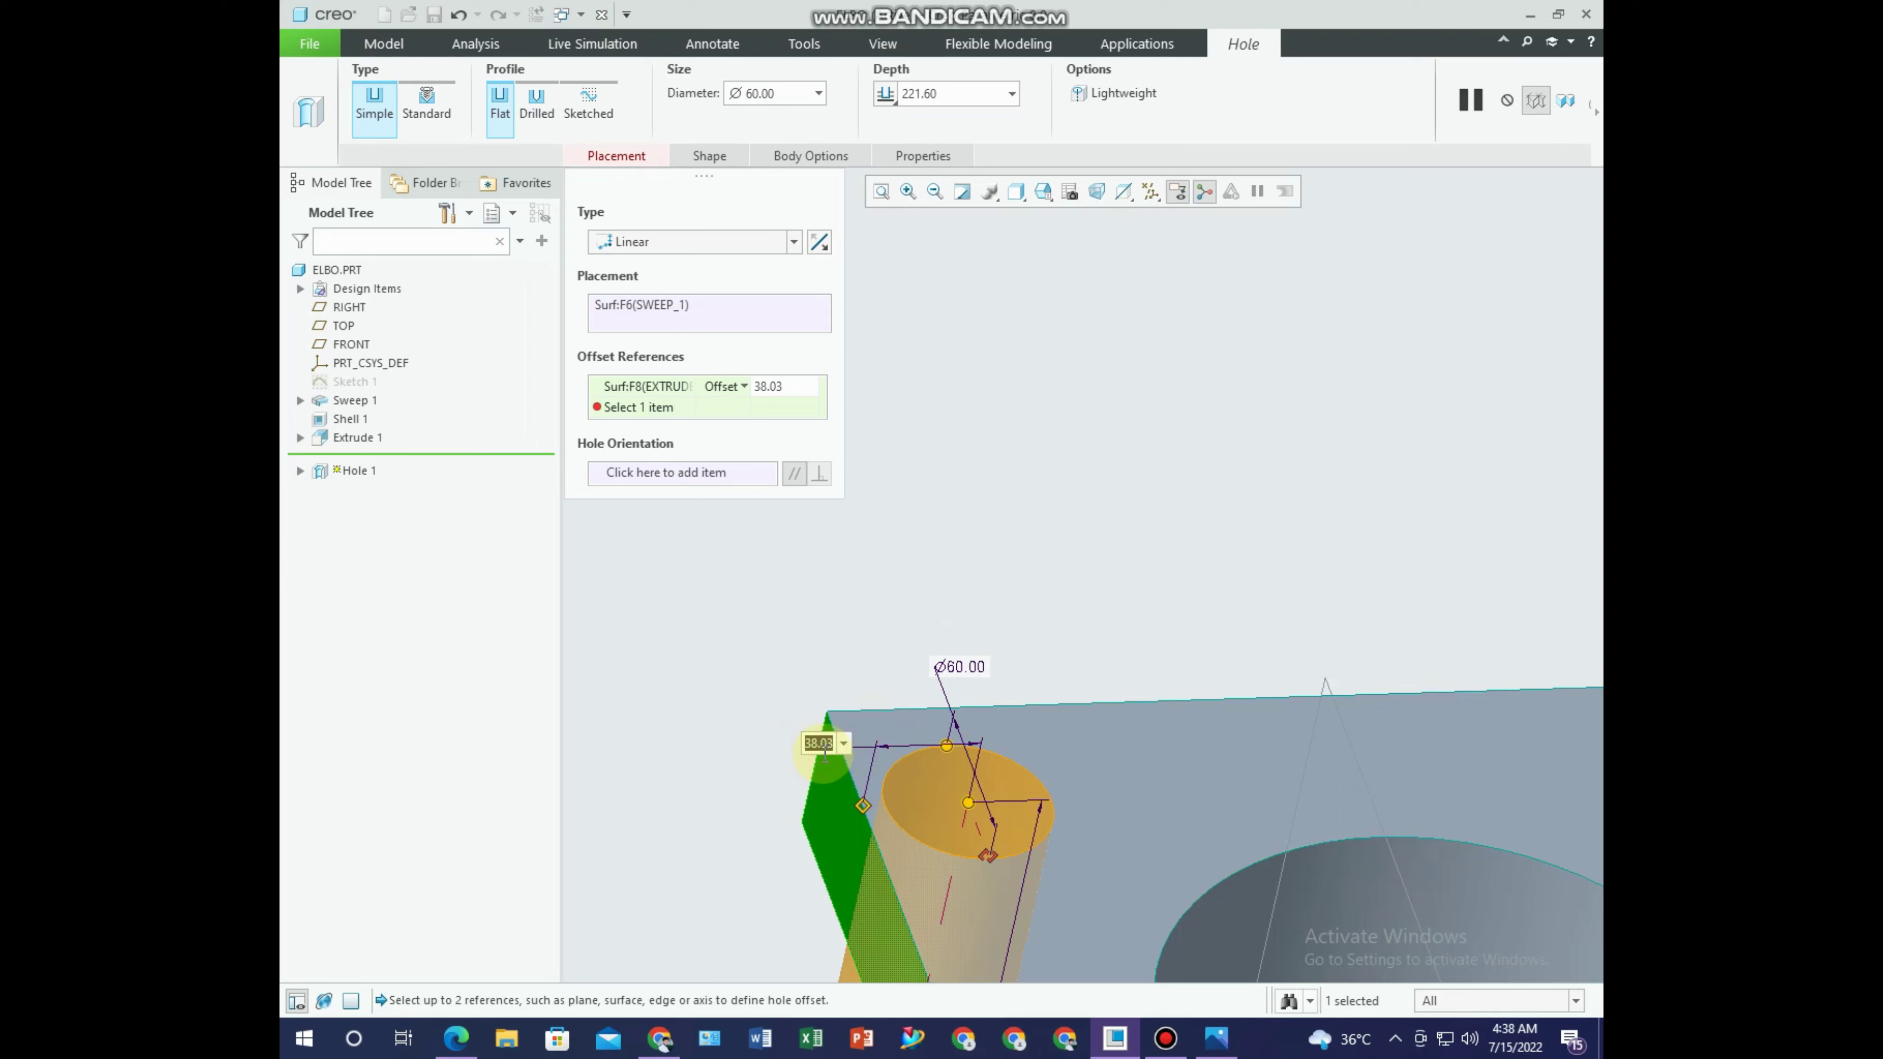
text(50.00)
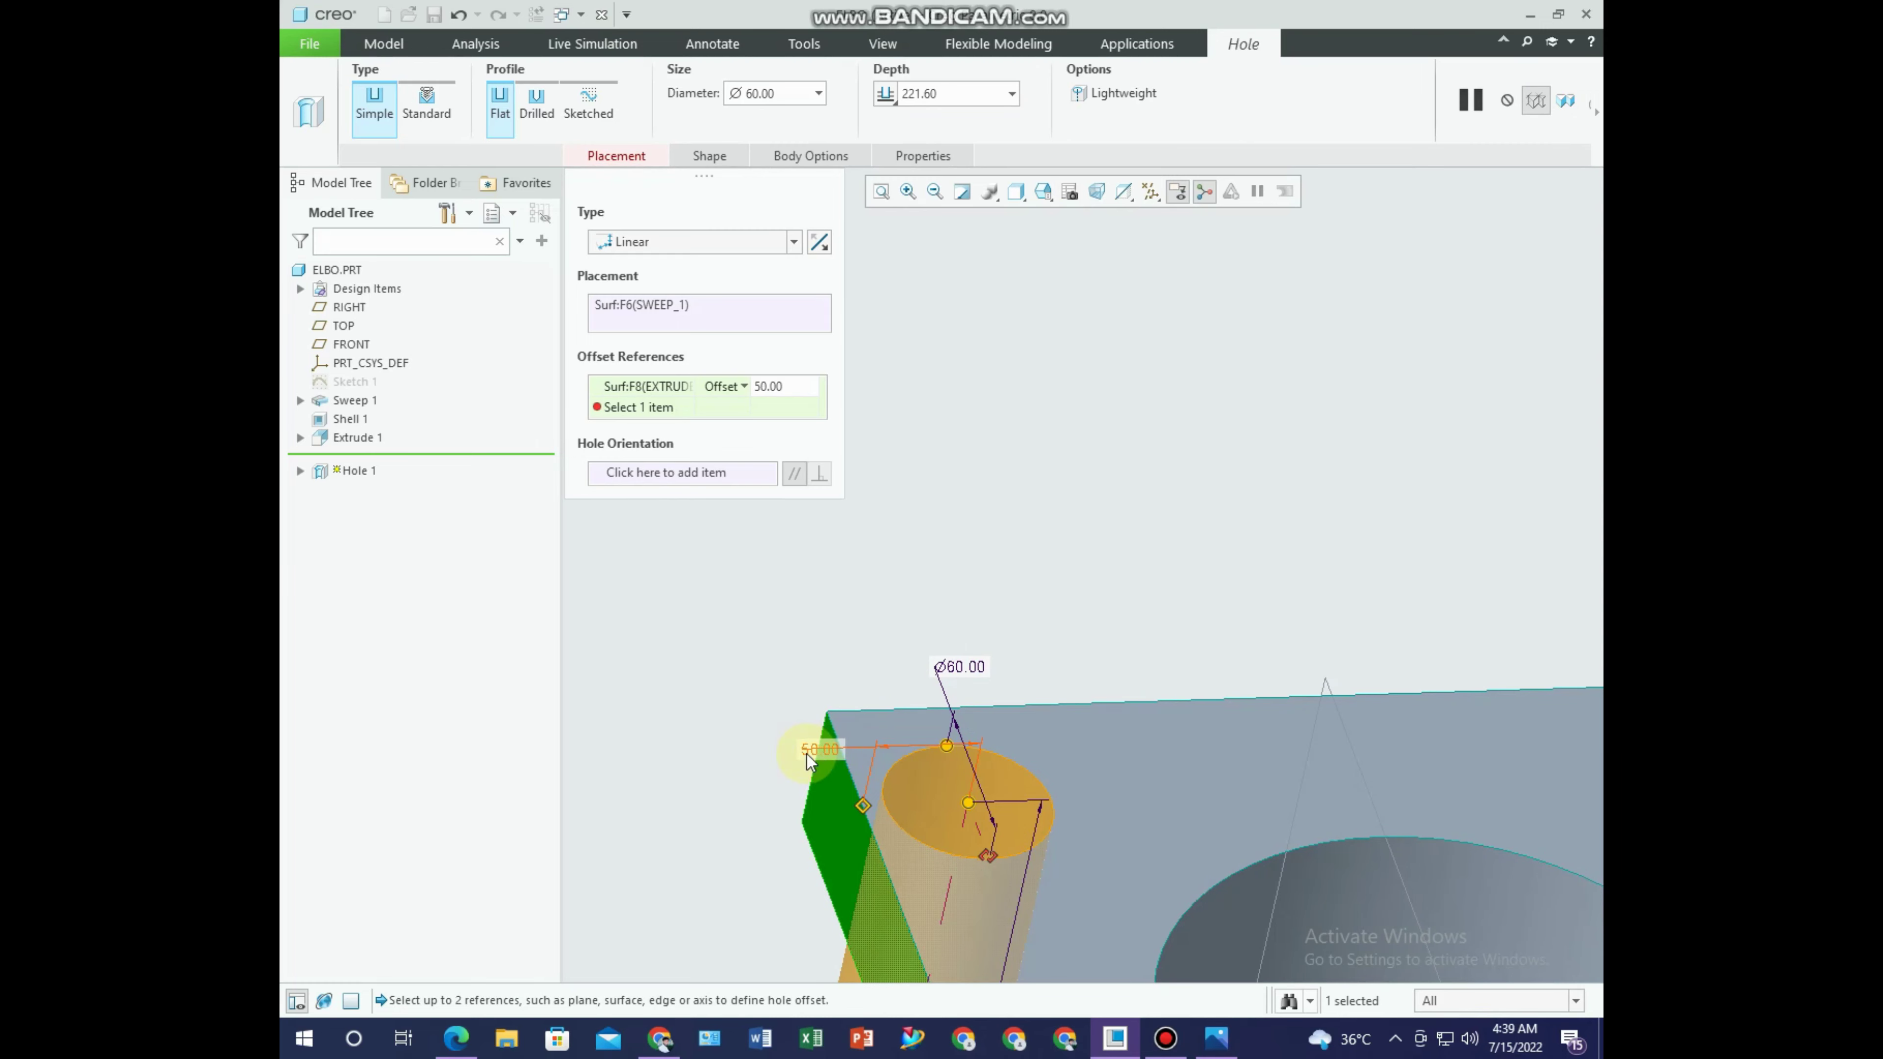
middle_drag(808, 760, 1062, 778)
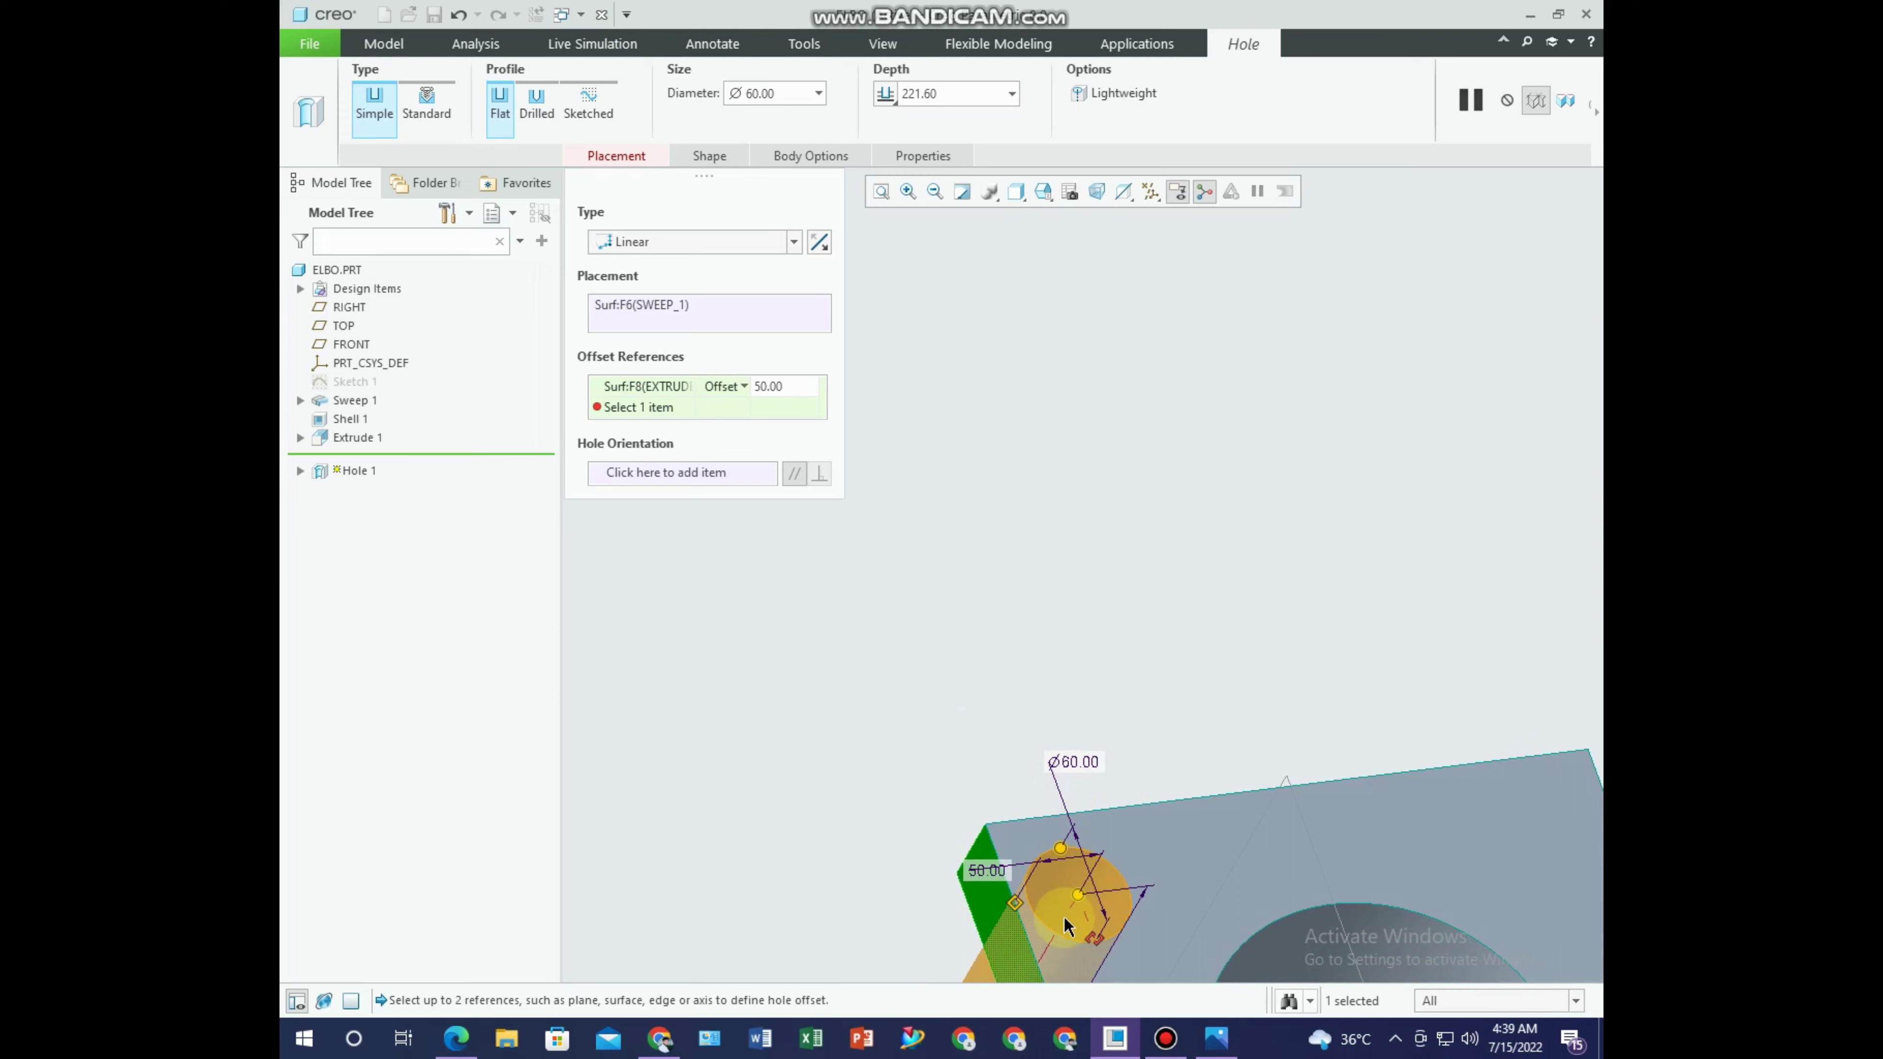
ctrl+click(1037, 829)
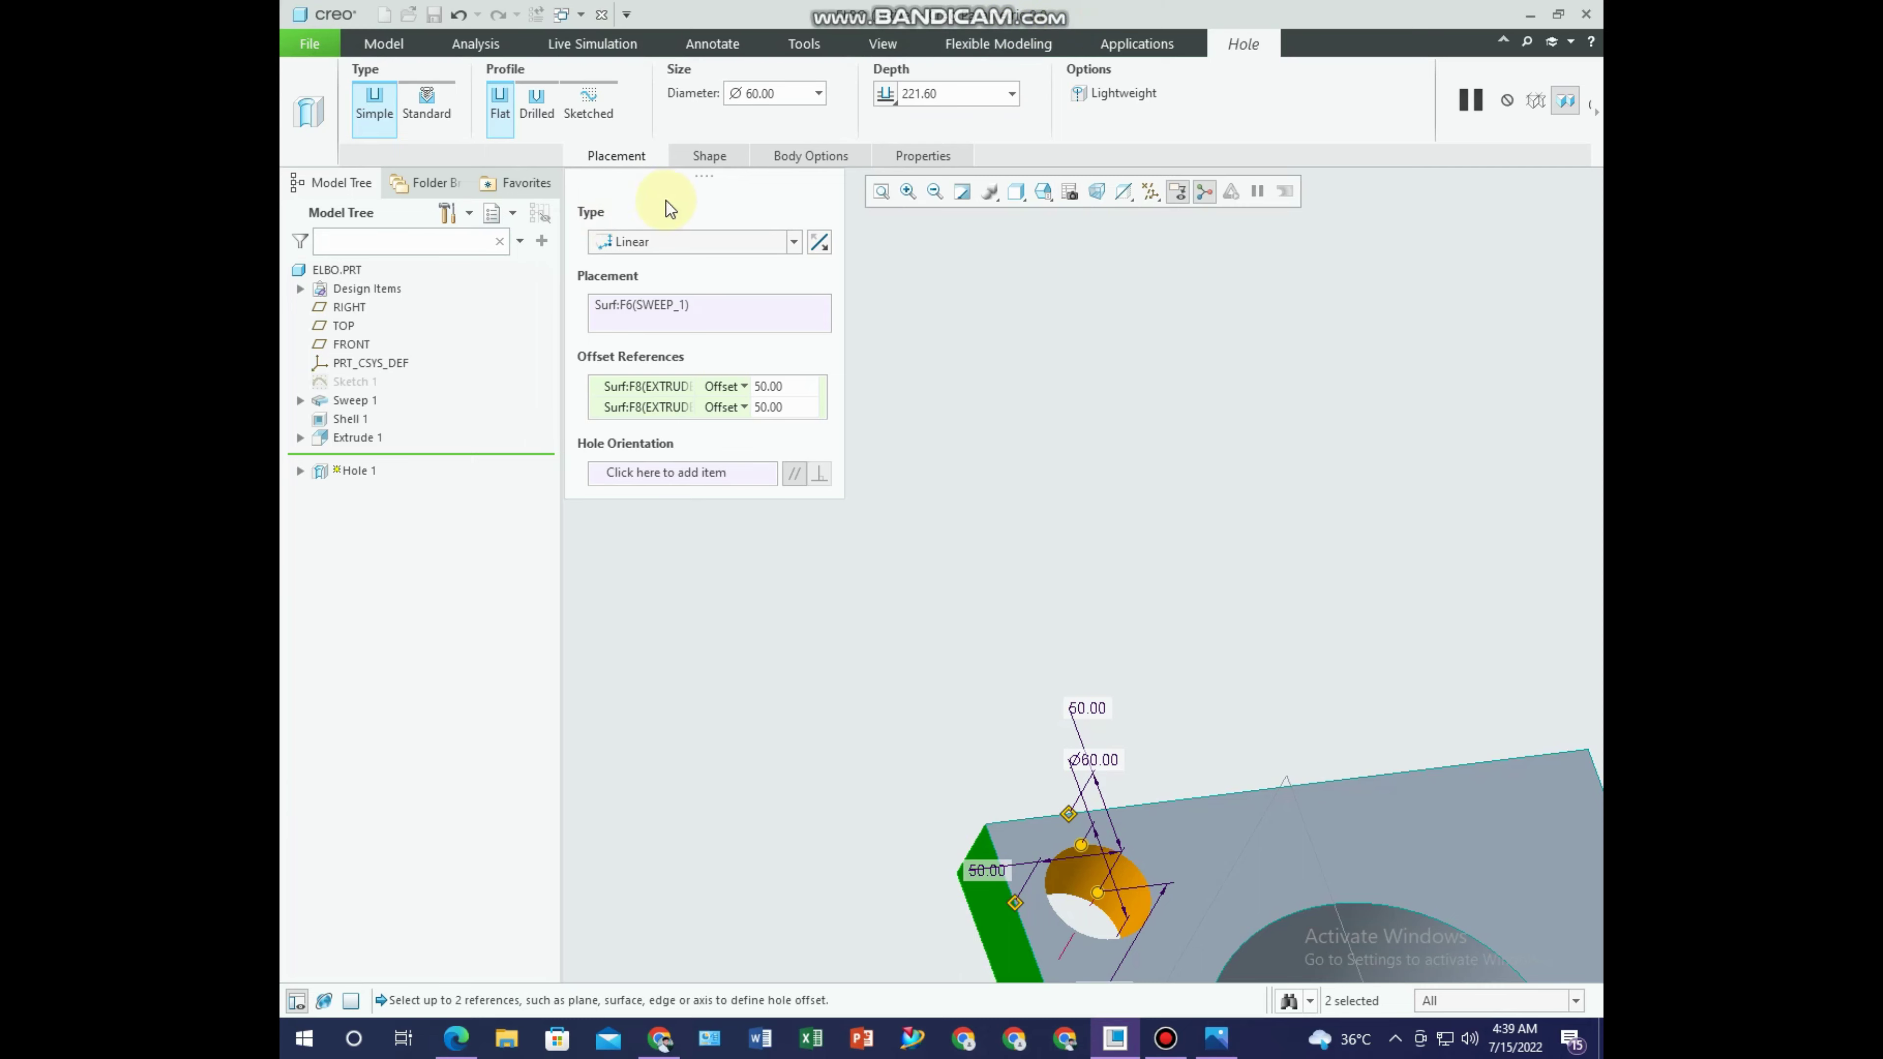
scroll(966, 604, down, 3)
middle_drag(966, 605, 975, 716)
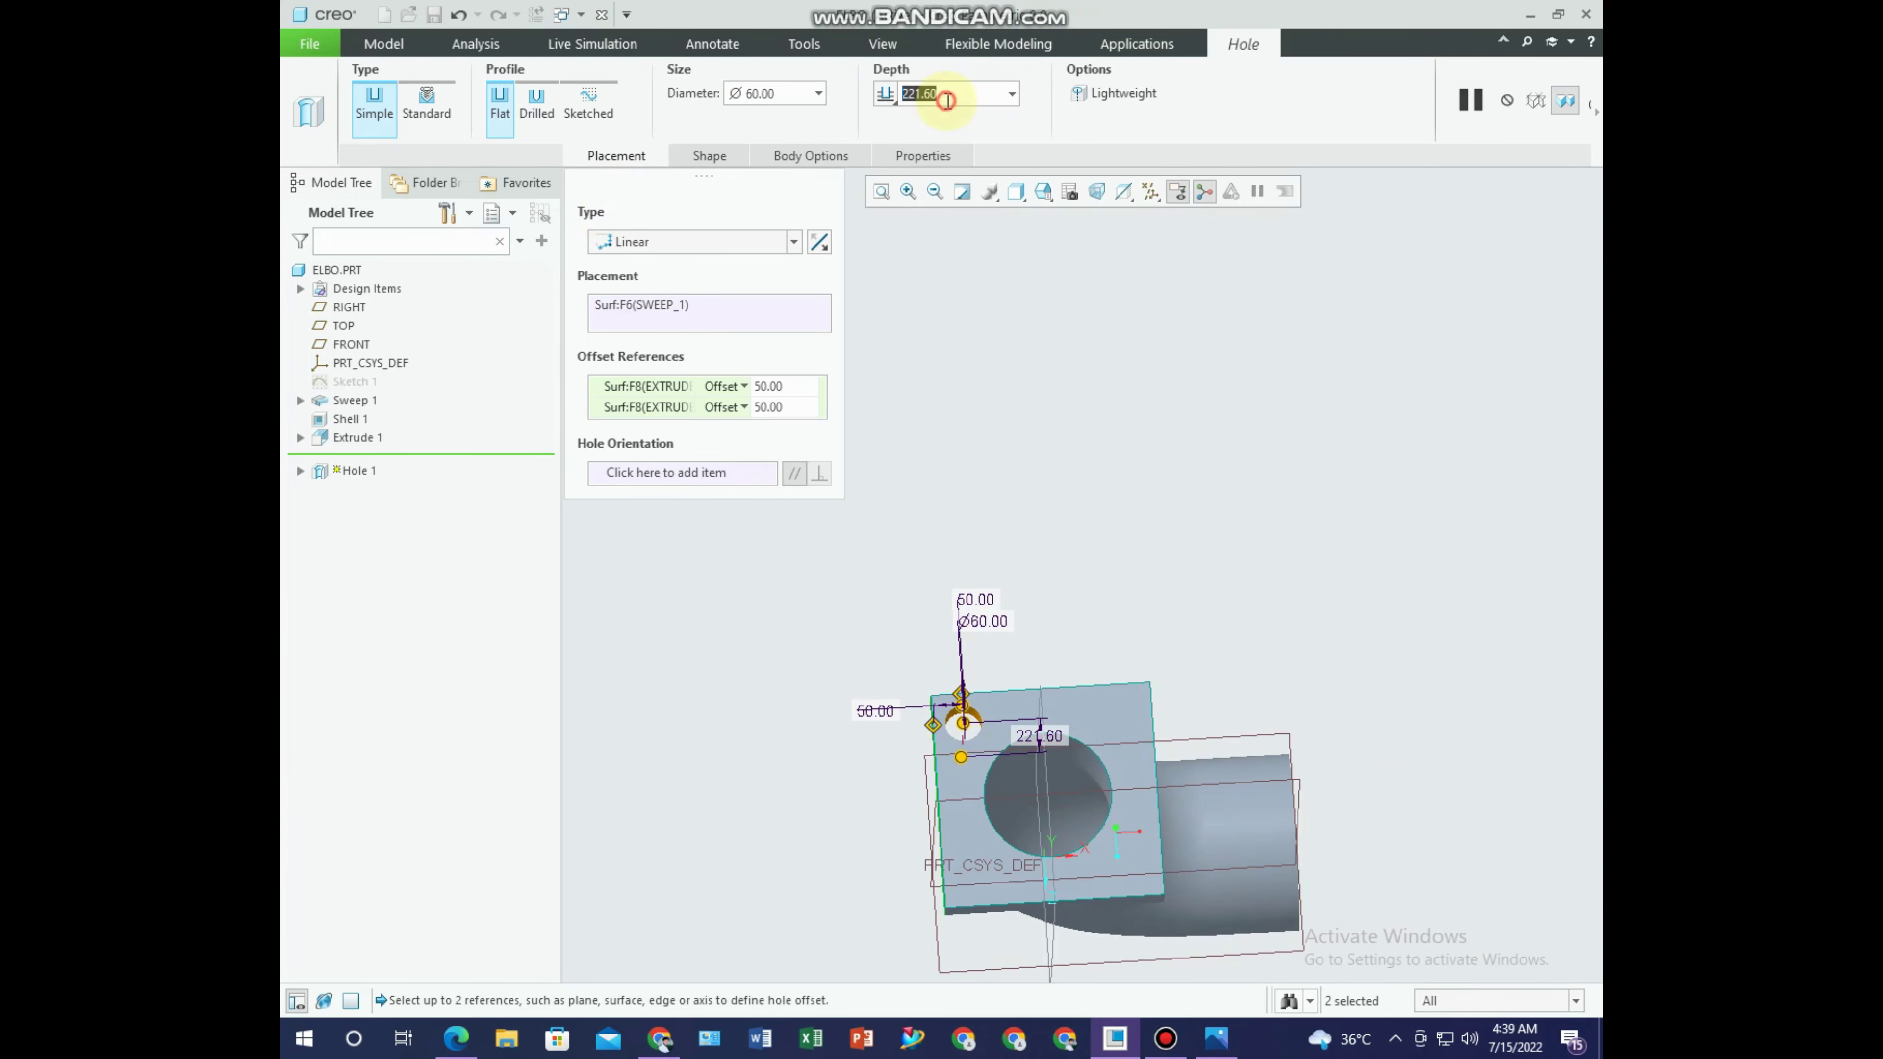
Make Hole 1 a Simple hole 10 deep and finish it.
text(10)
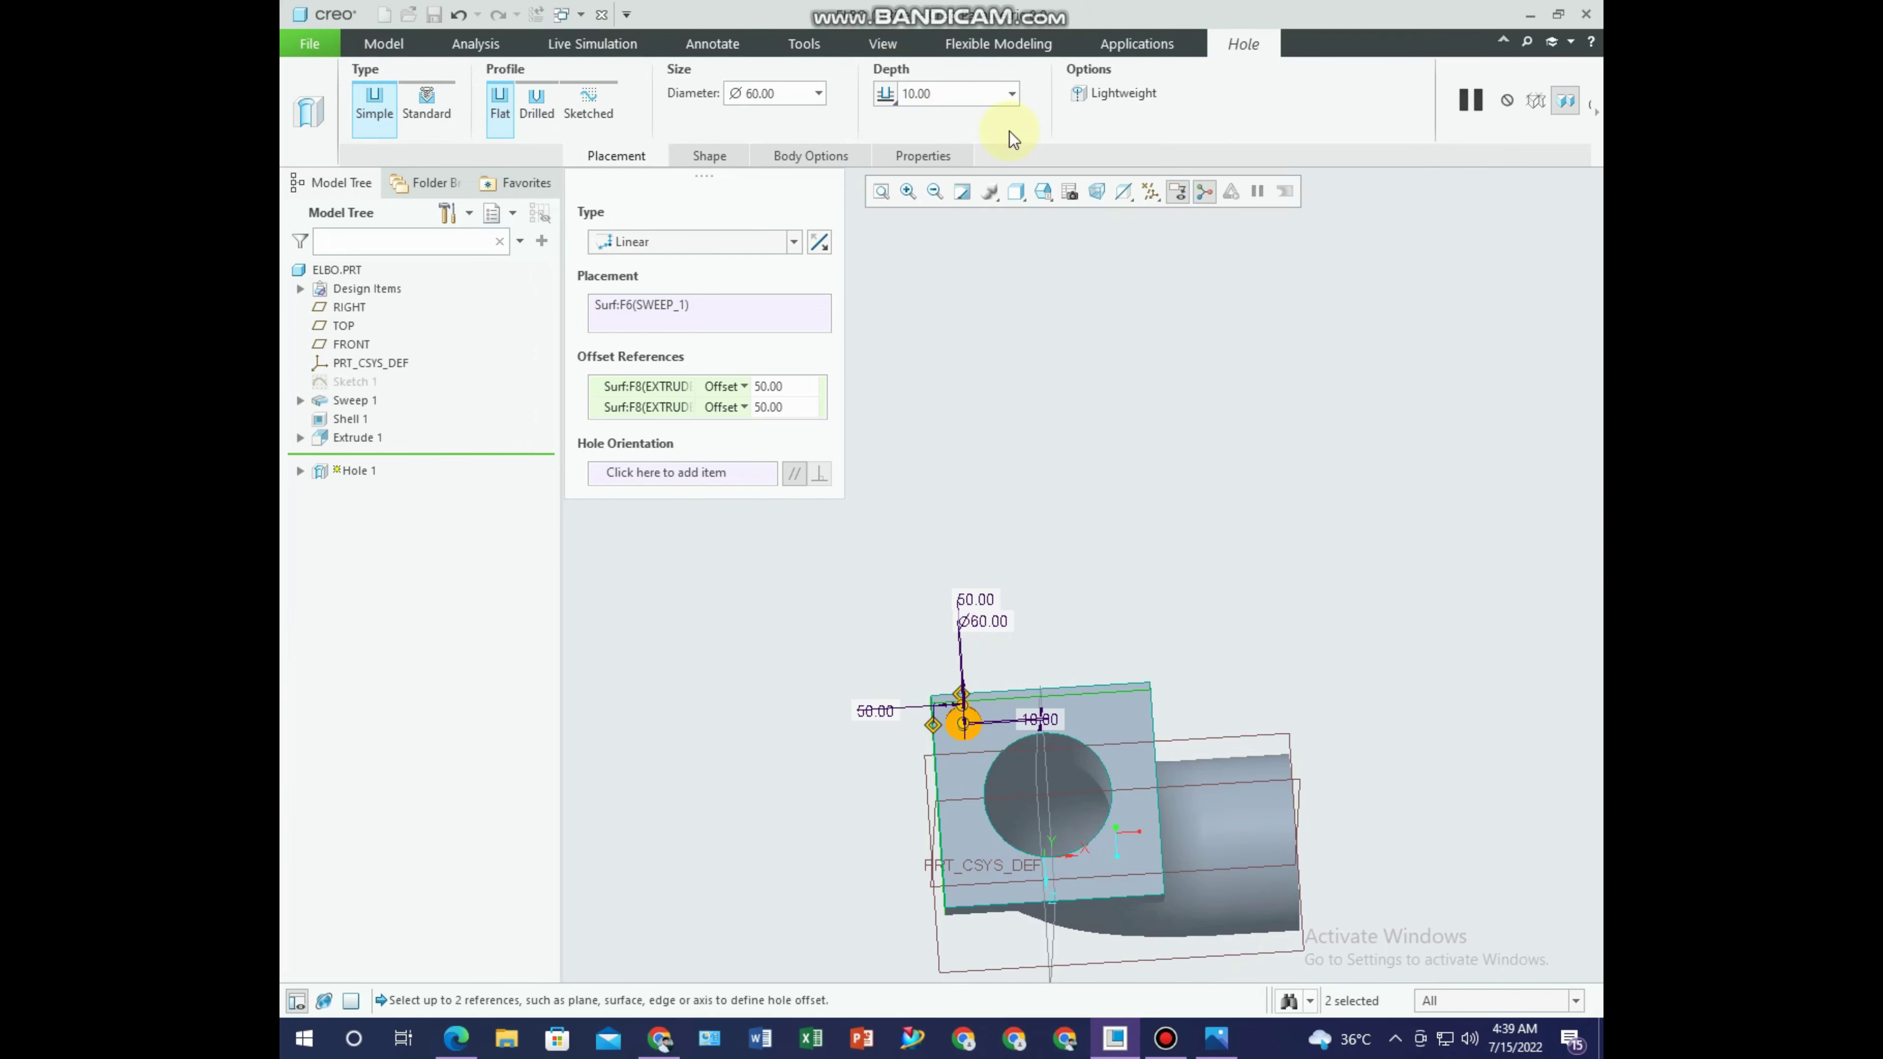
click(430, 107)
middle_drag(1032, 625, 1080, 539)
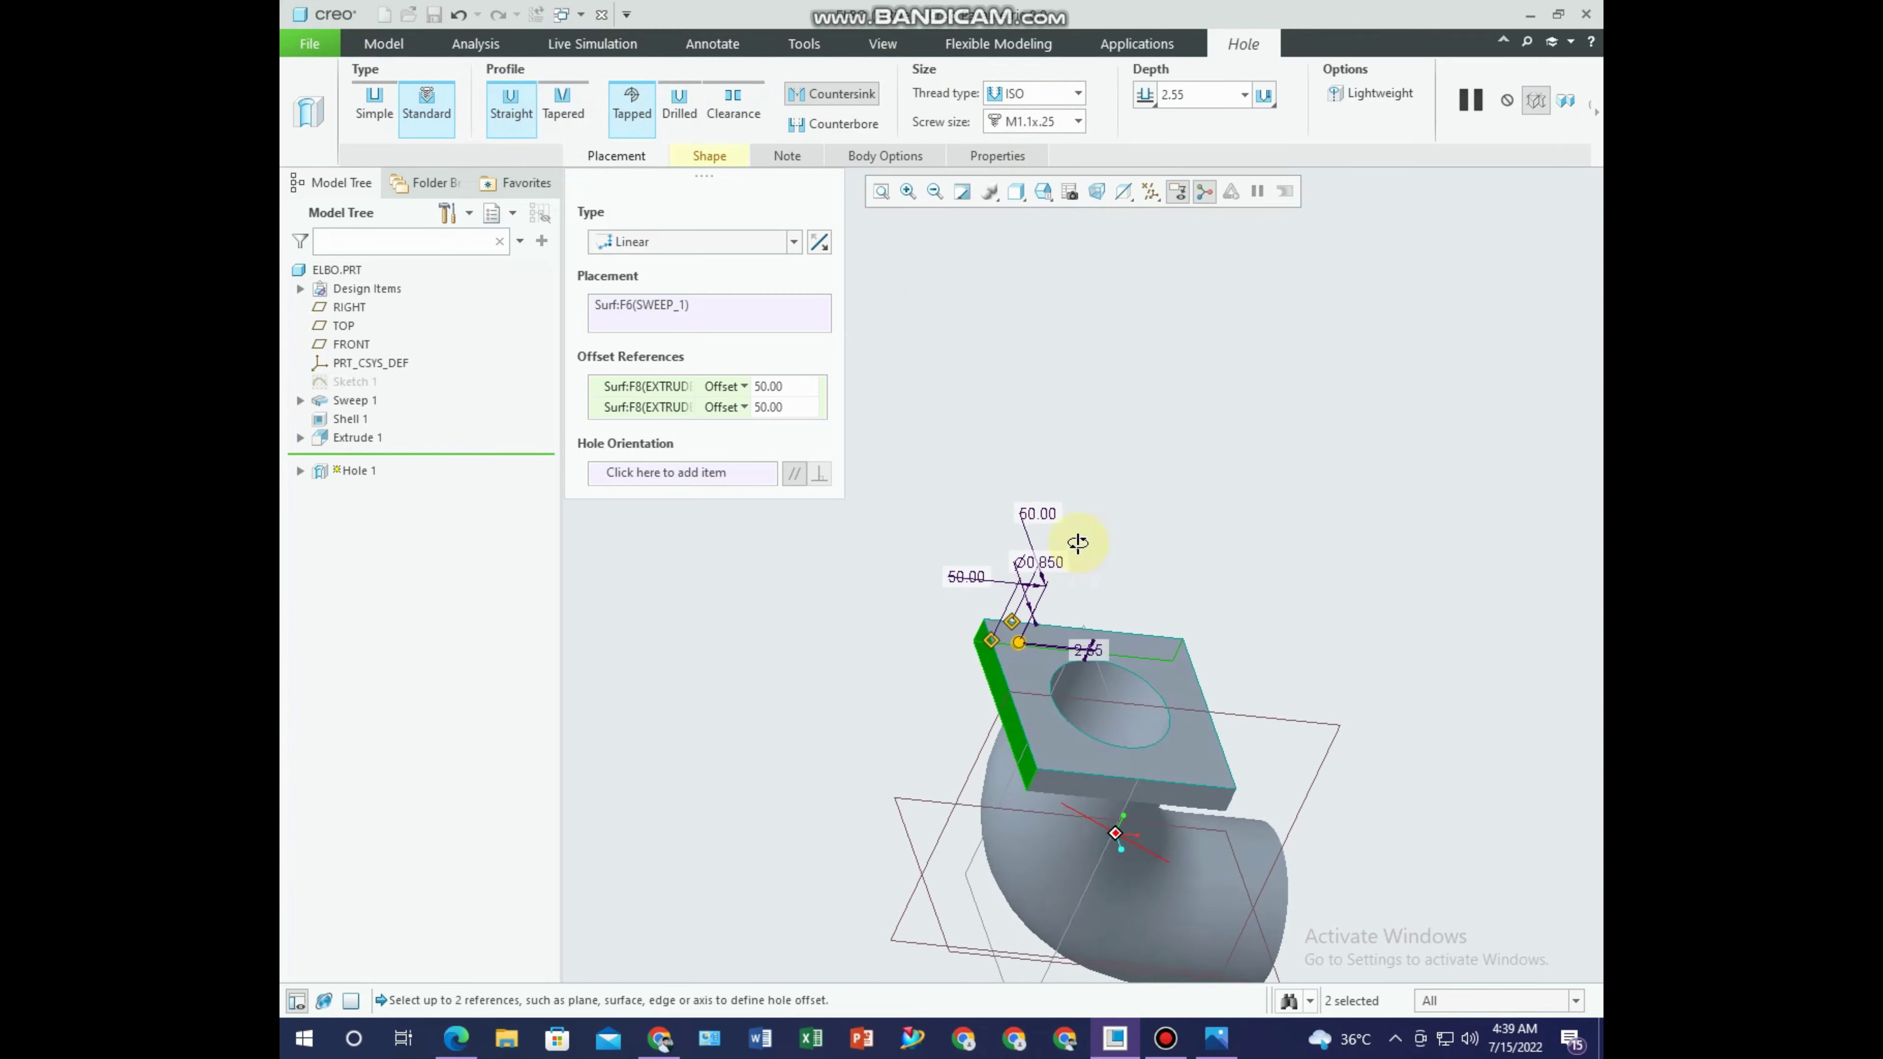
click(710, 157)
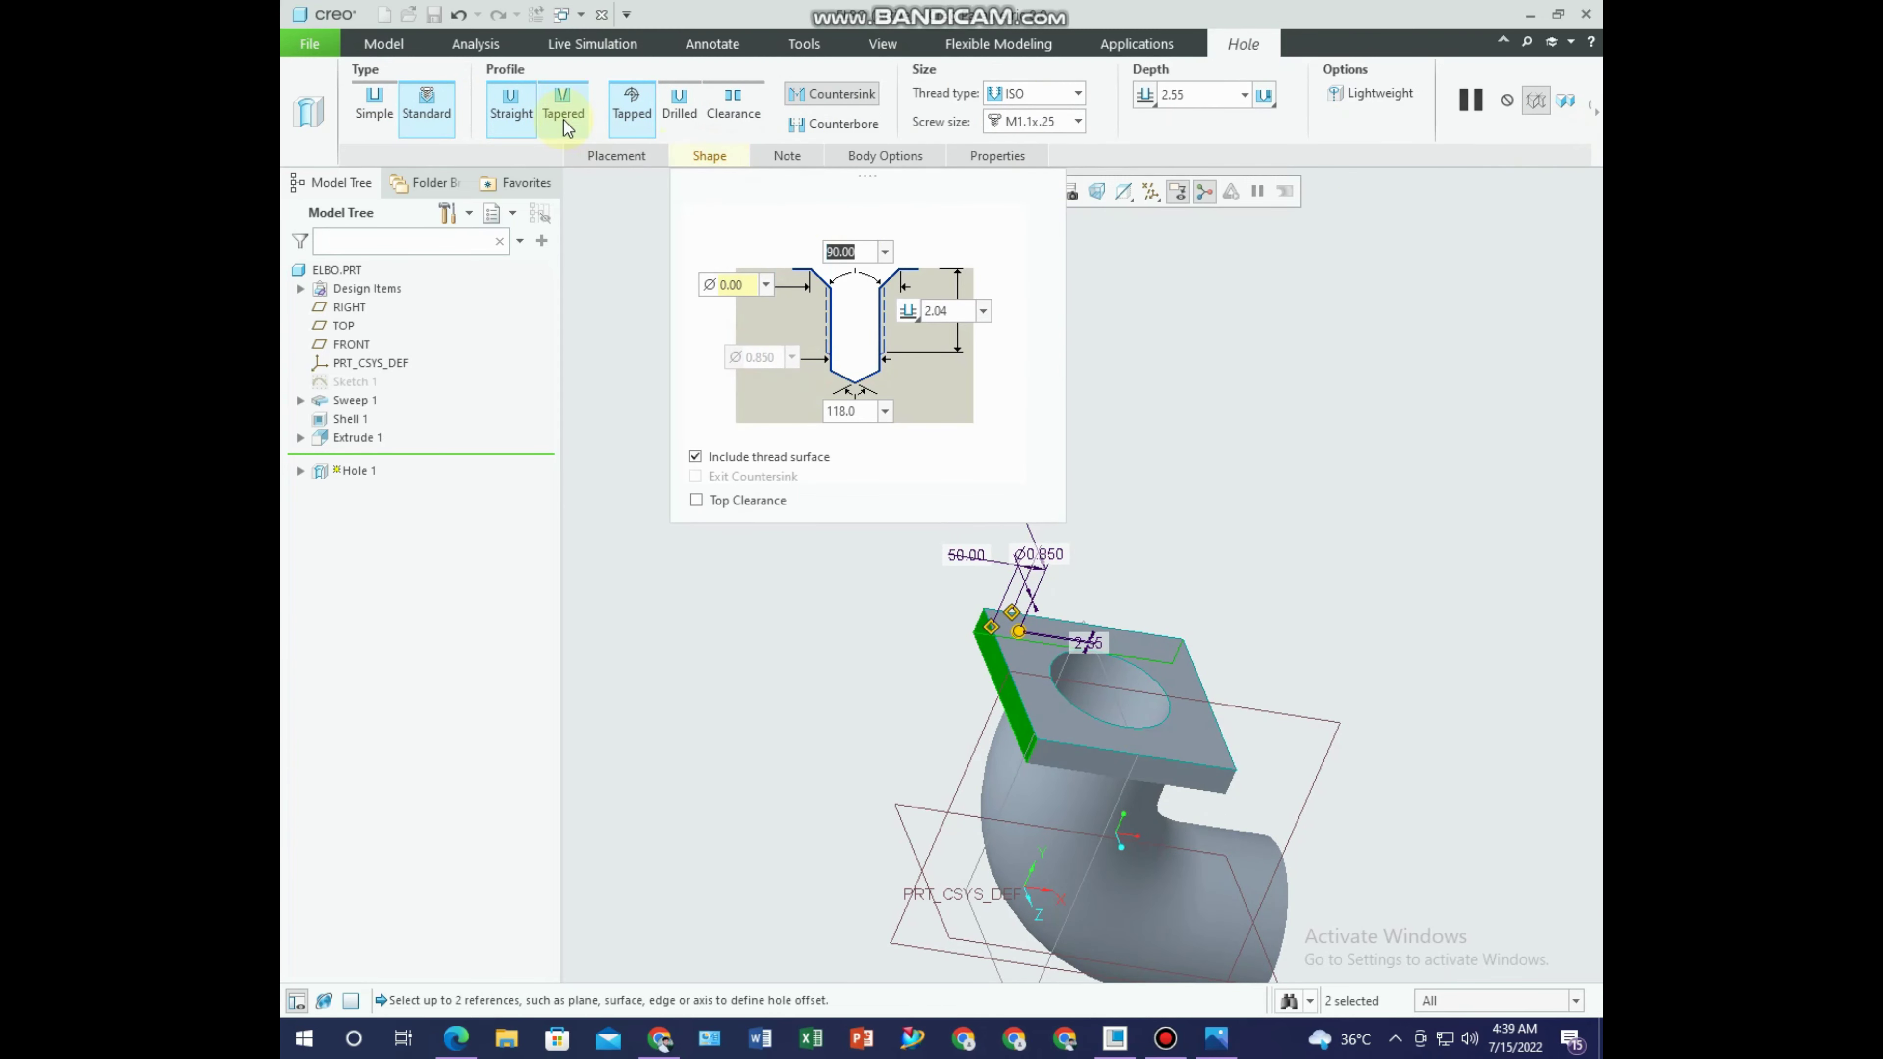
click(374, 107)
middle_drag(1149, 534, 683, 211)
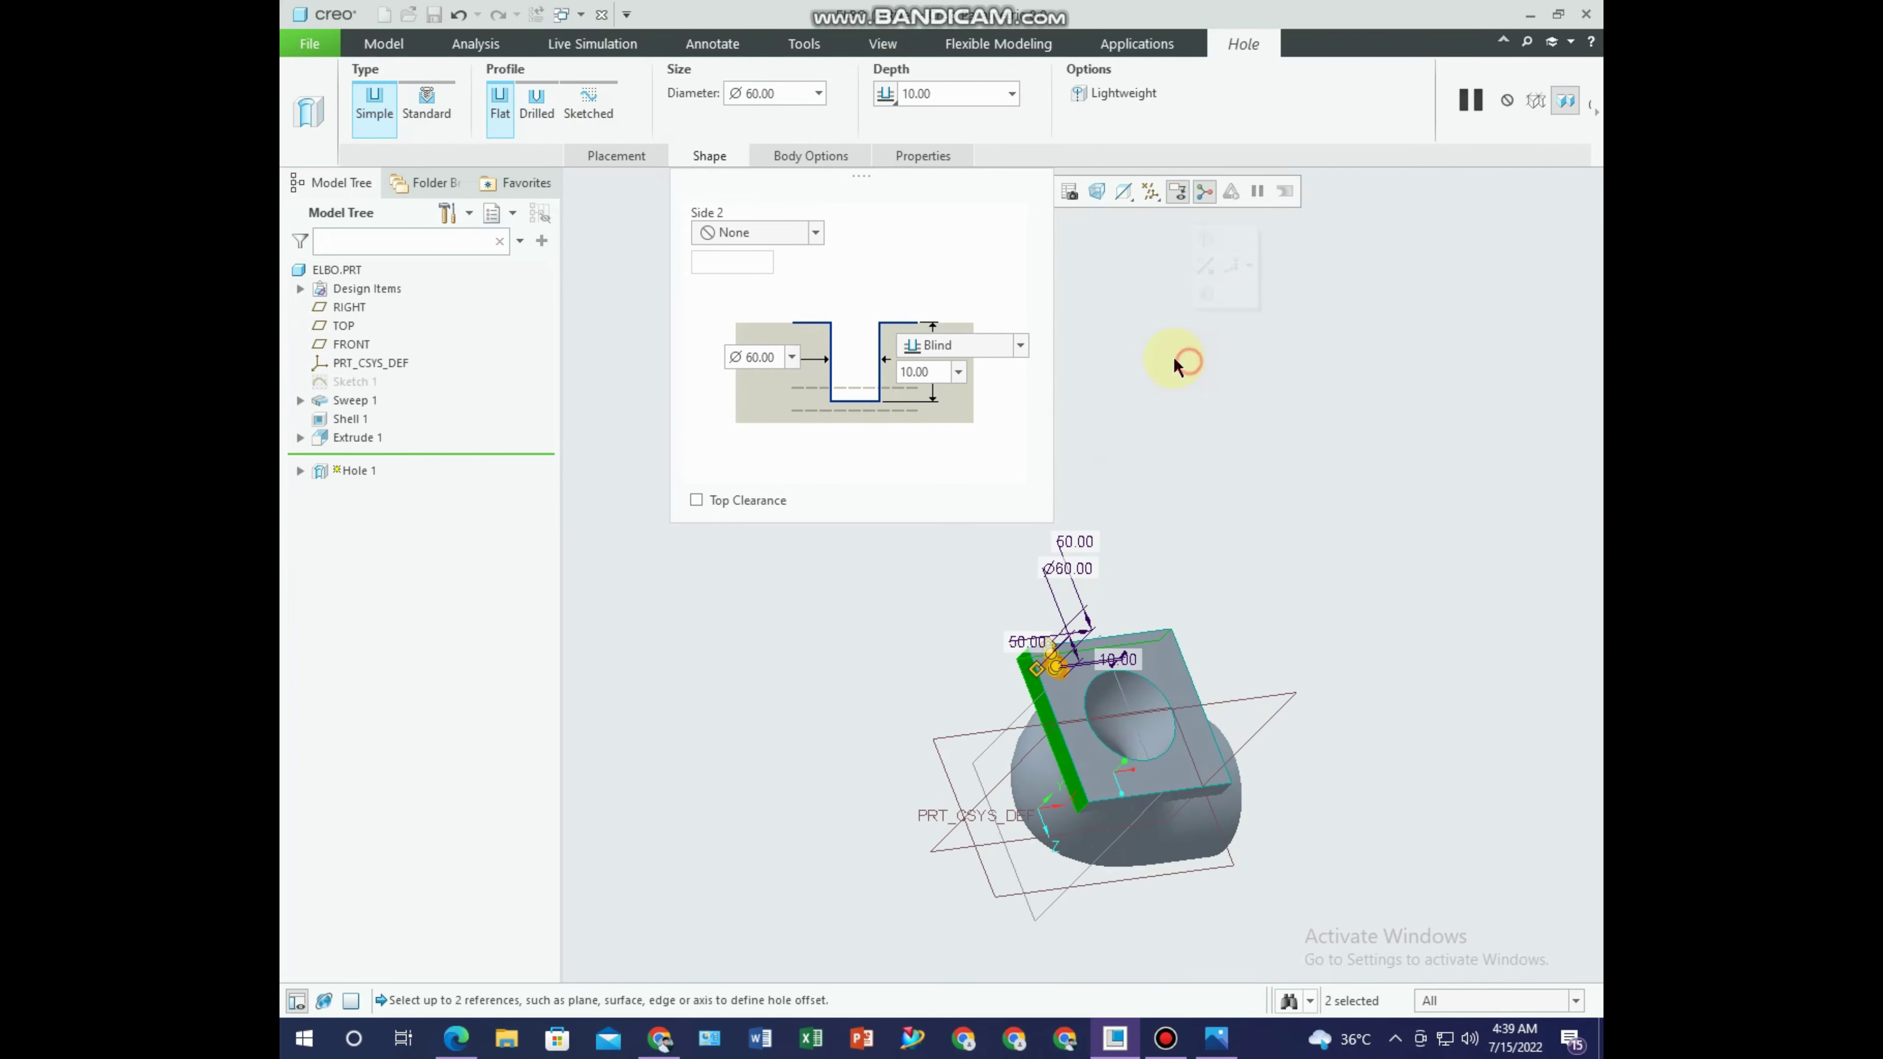
click(642, 159)
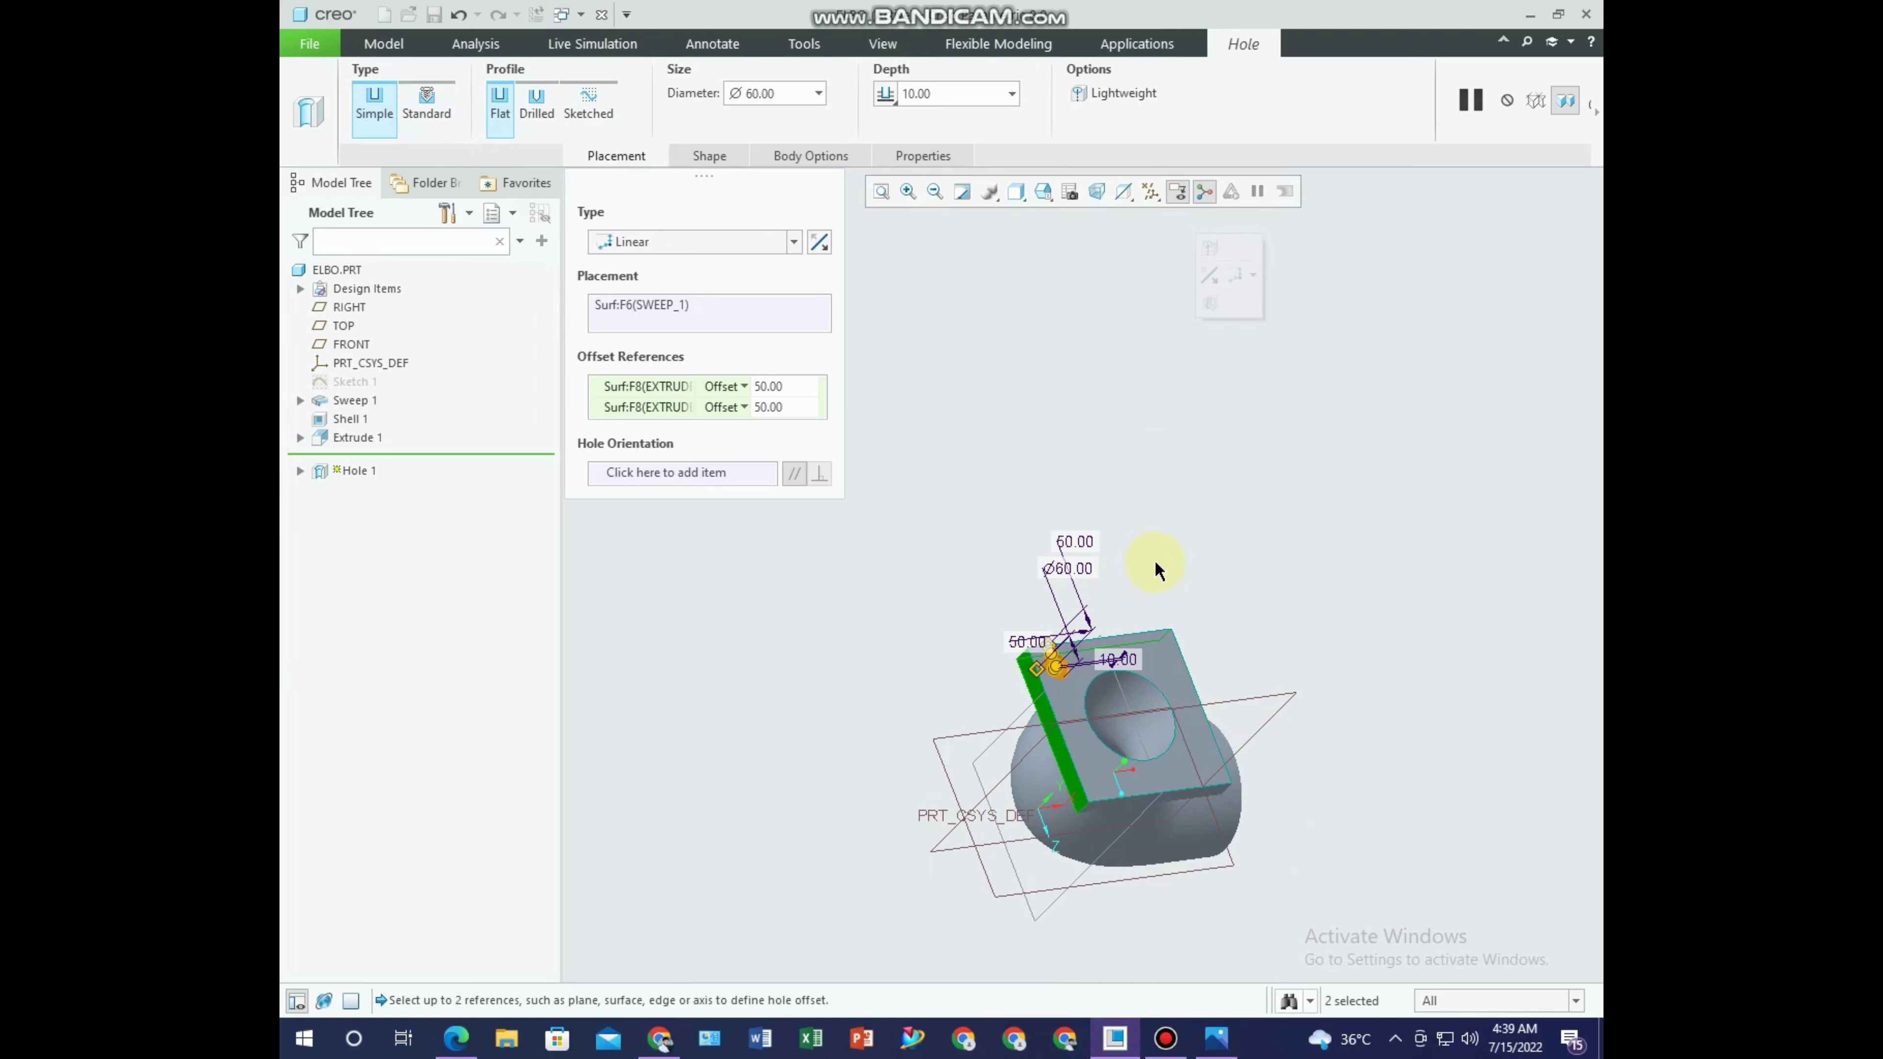
middle_drag(1158, 570, 1260, 416)
click(1594, 107)
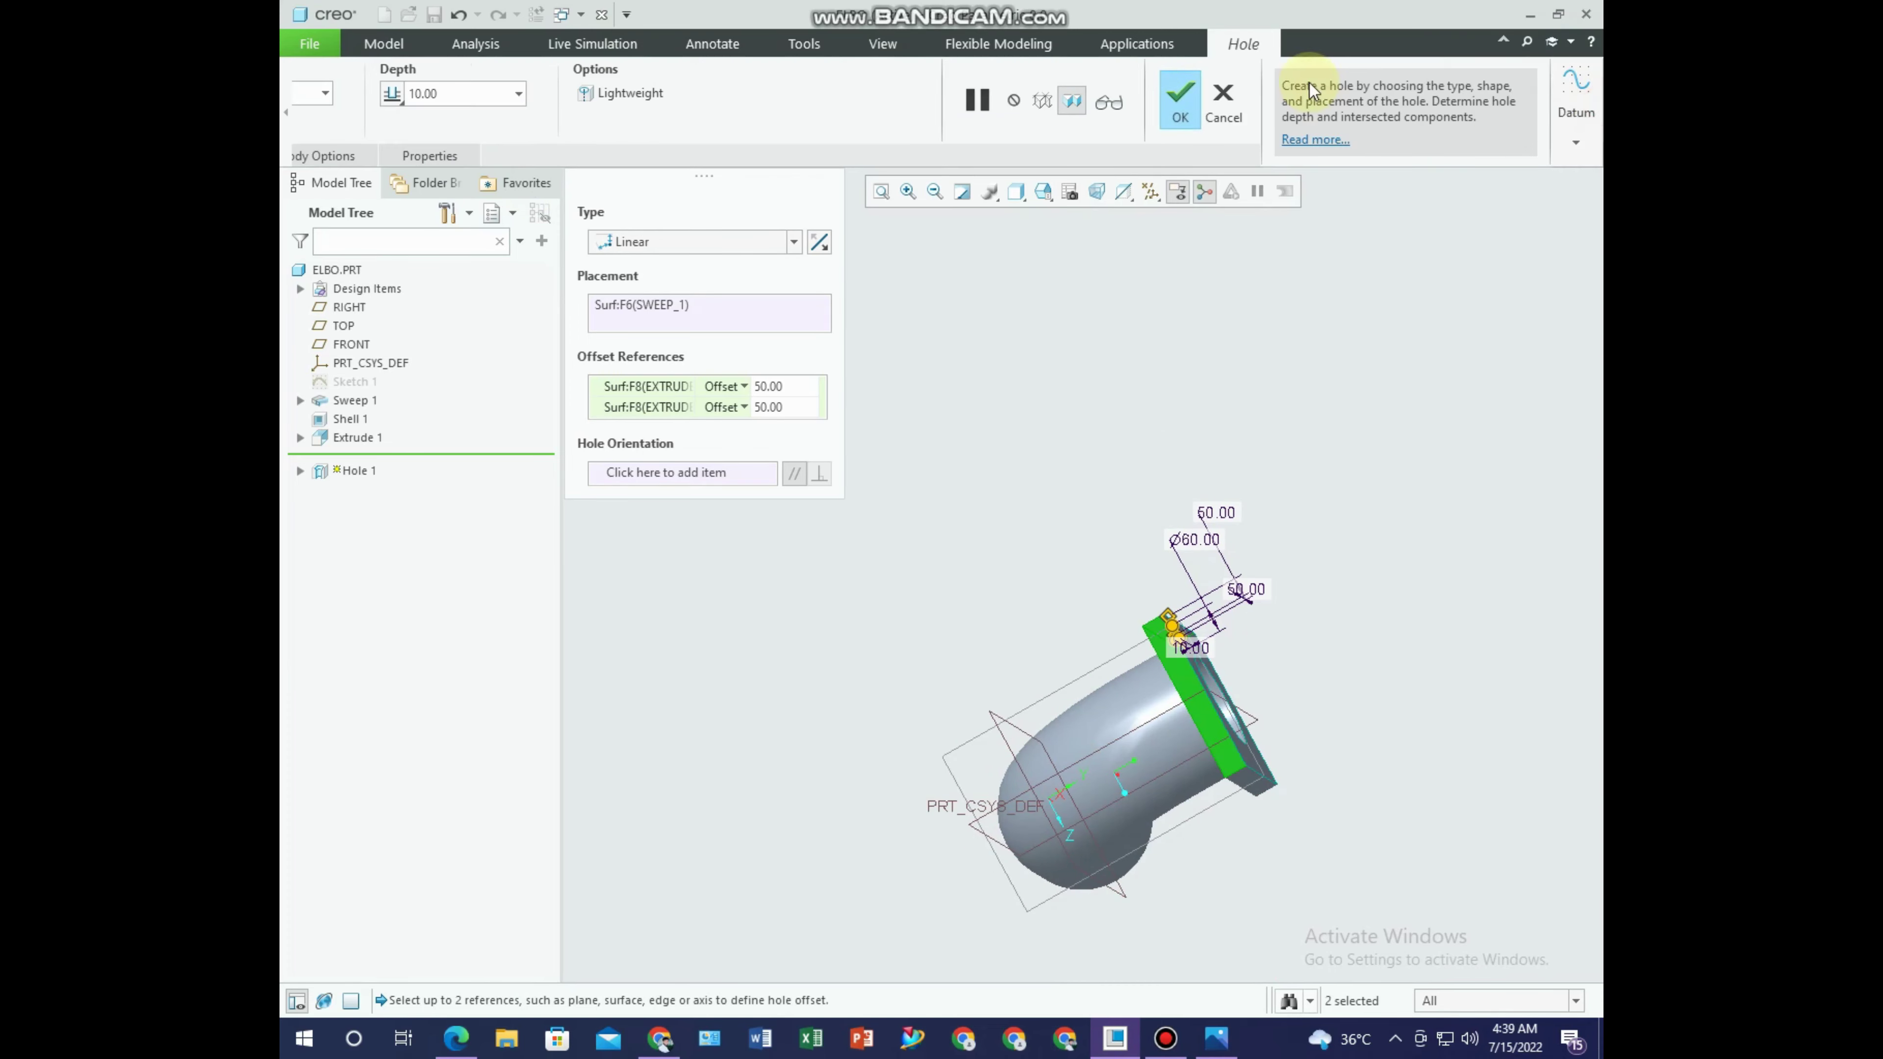
click(1179, 104)
mouse_move(1366, 437)
middle_down()
mouse_move(1227, 459)
mouse_move(777, 677)
middle_up()
Place a Ø30 hole on Hole 1's axis, starting from the recess floor.
scroll(899, 608, down, 5)
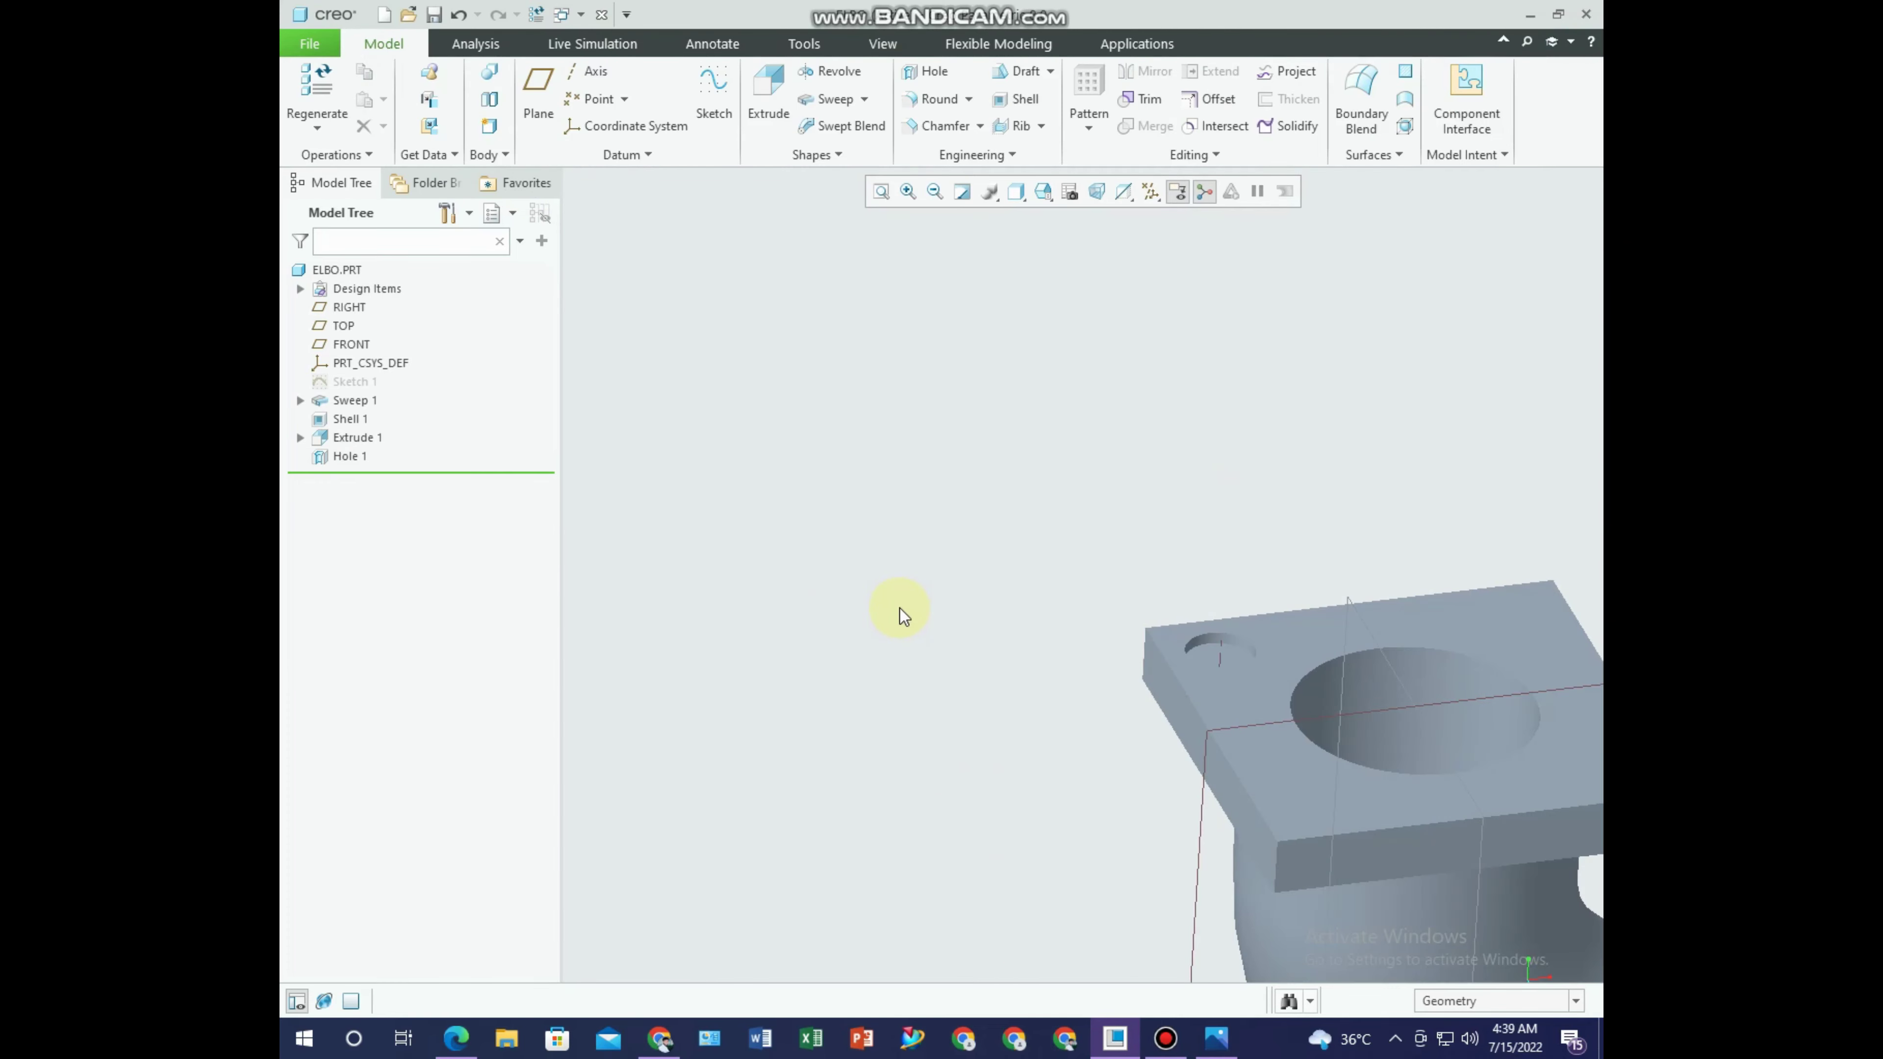
click(928, 71)
scroll(1228, 641, down, 3)
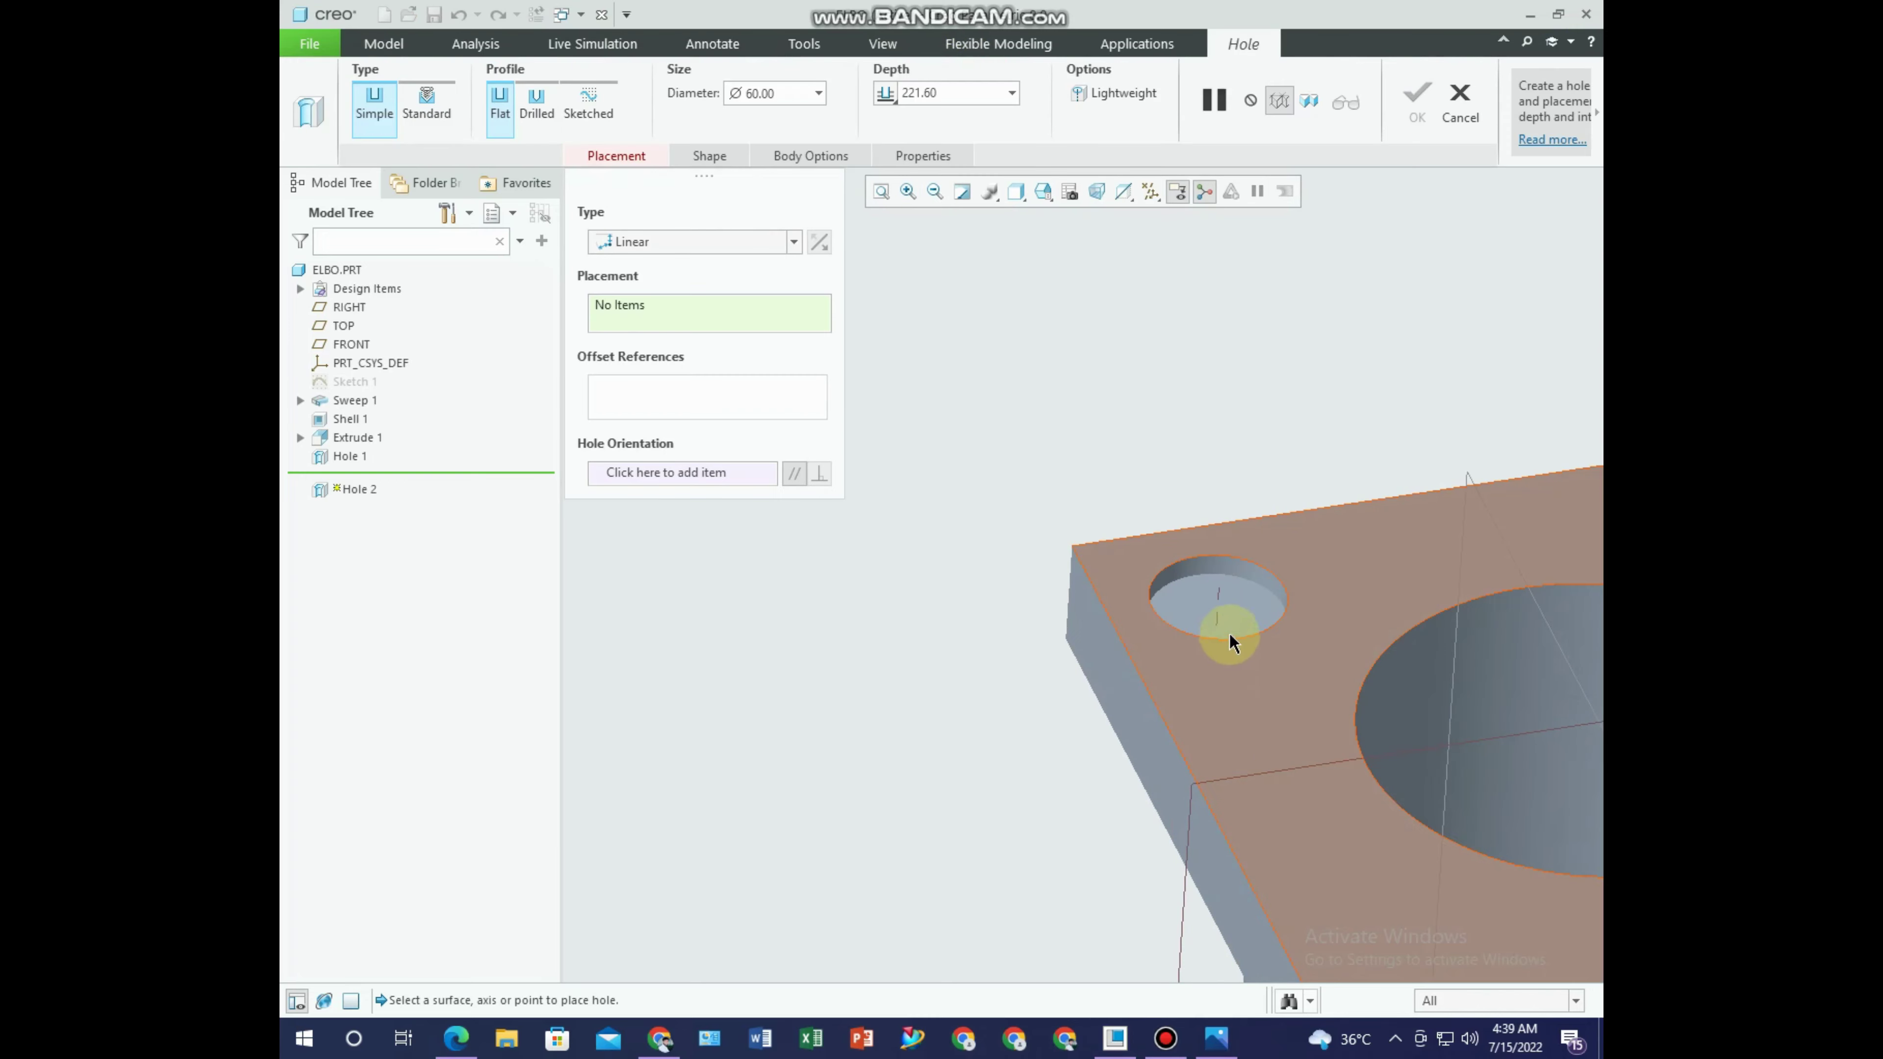
click(1220, 599)
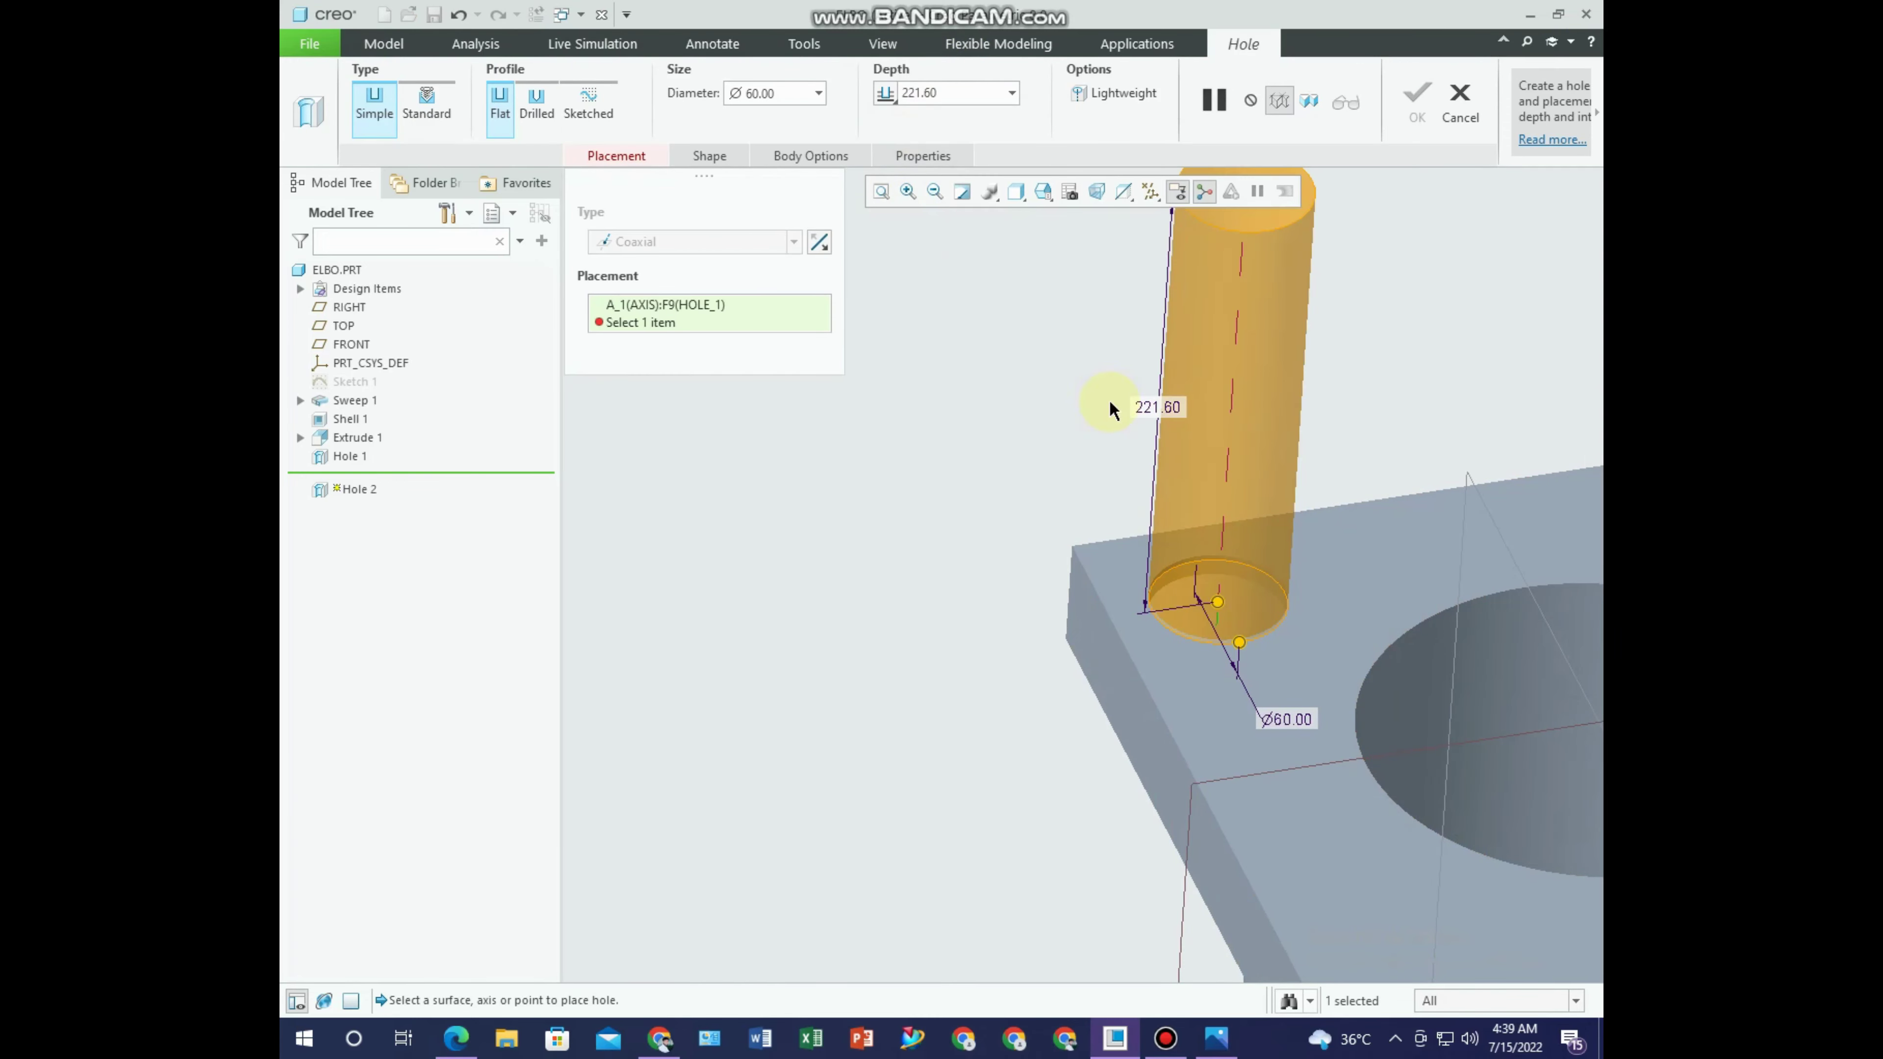
scroll(1208, 608, down, 2)
ctrl+click(1179, 600)
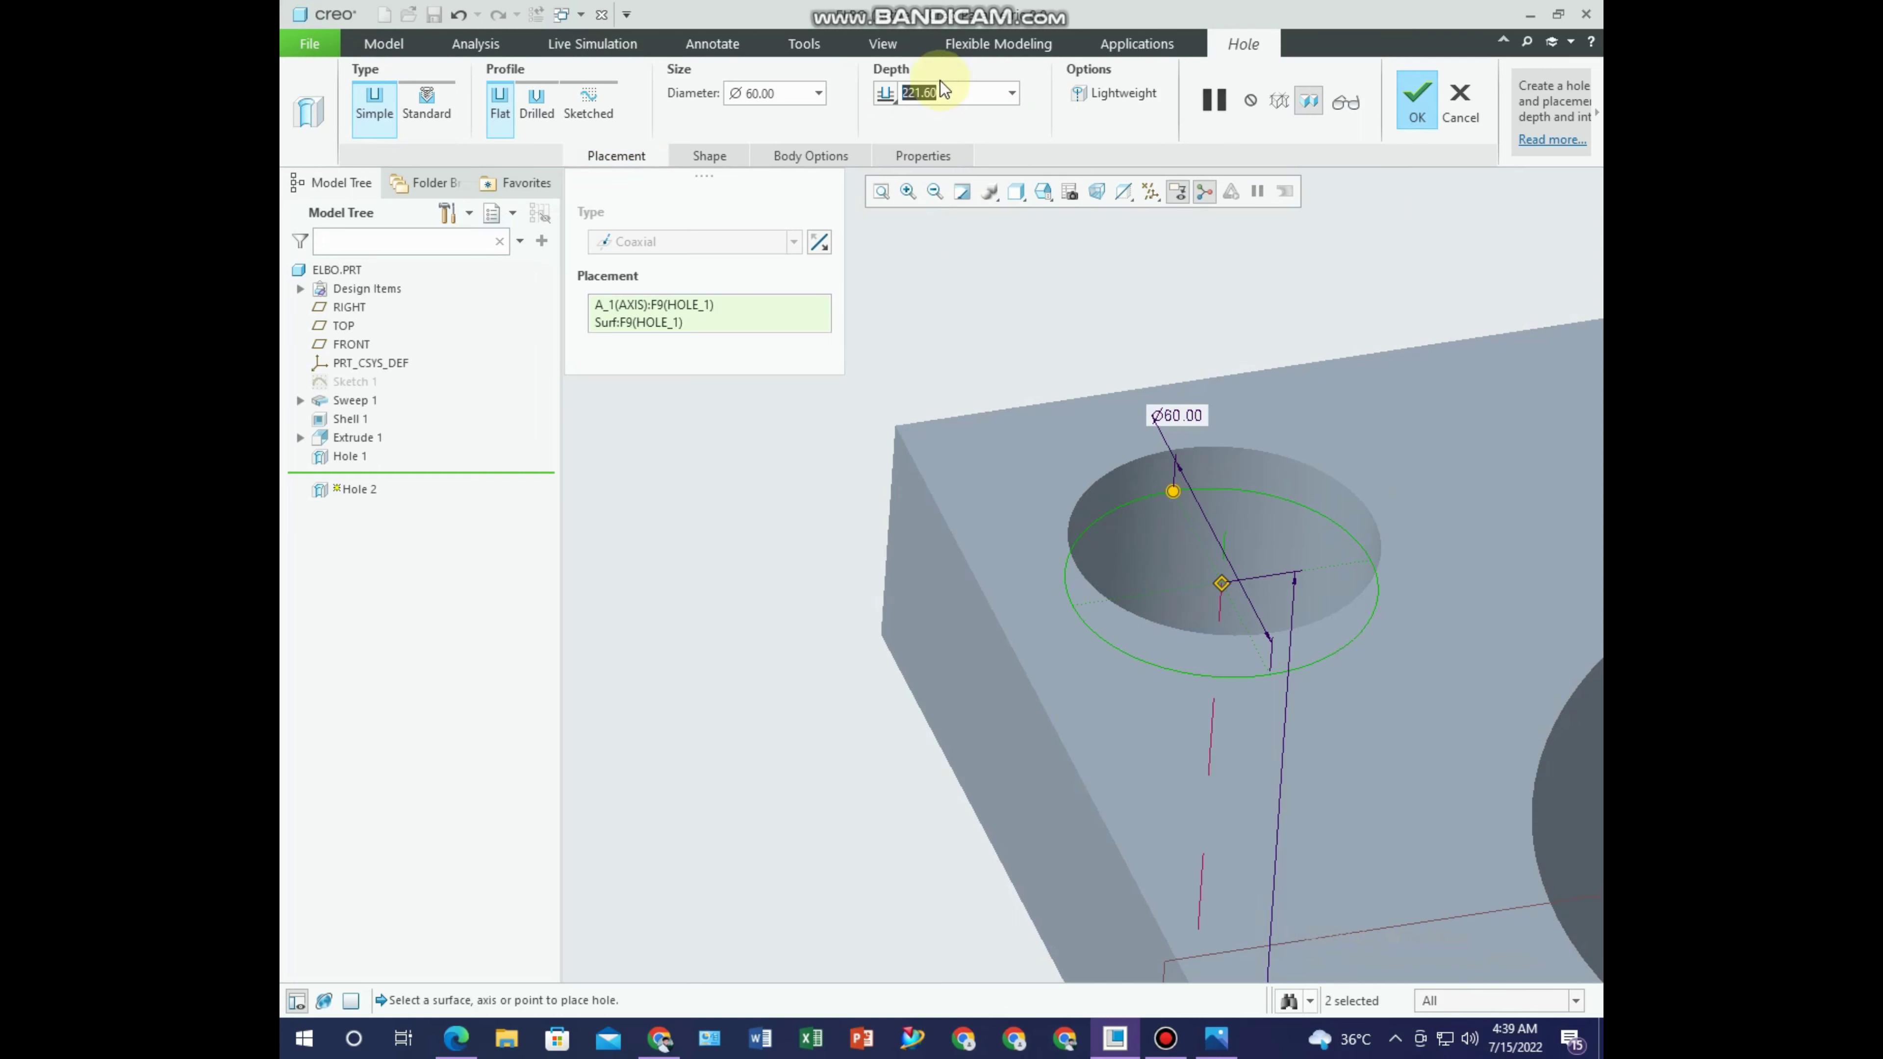
text(30)
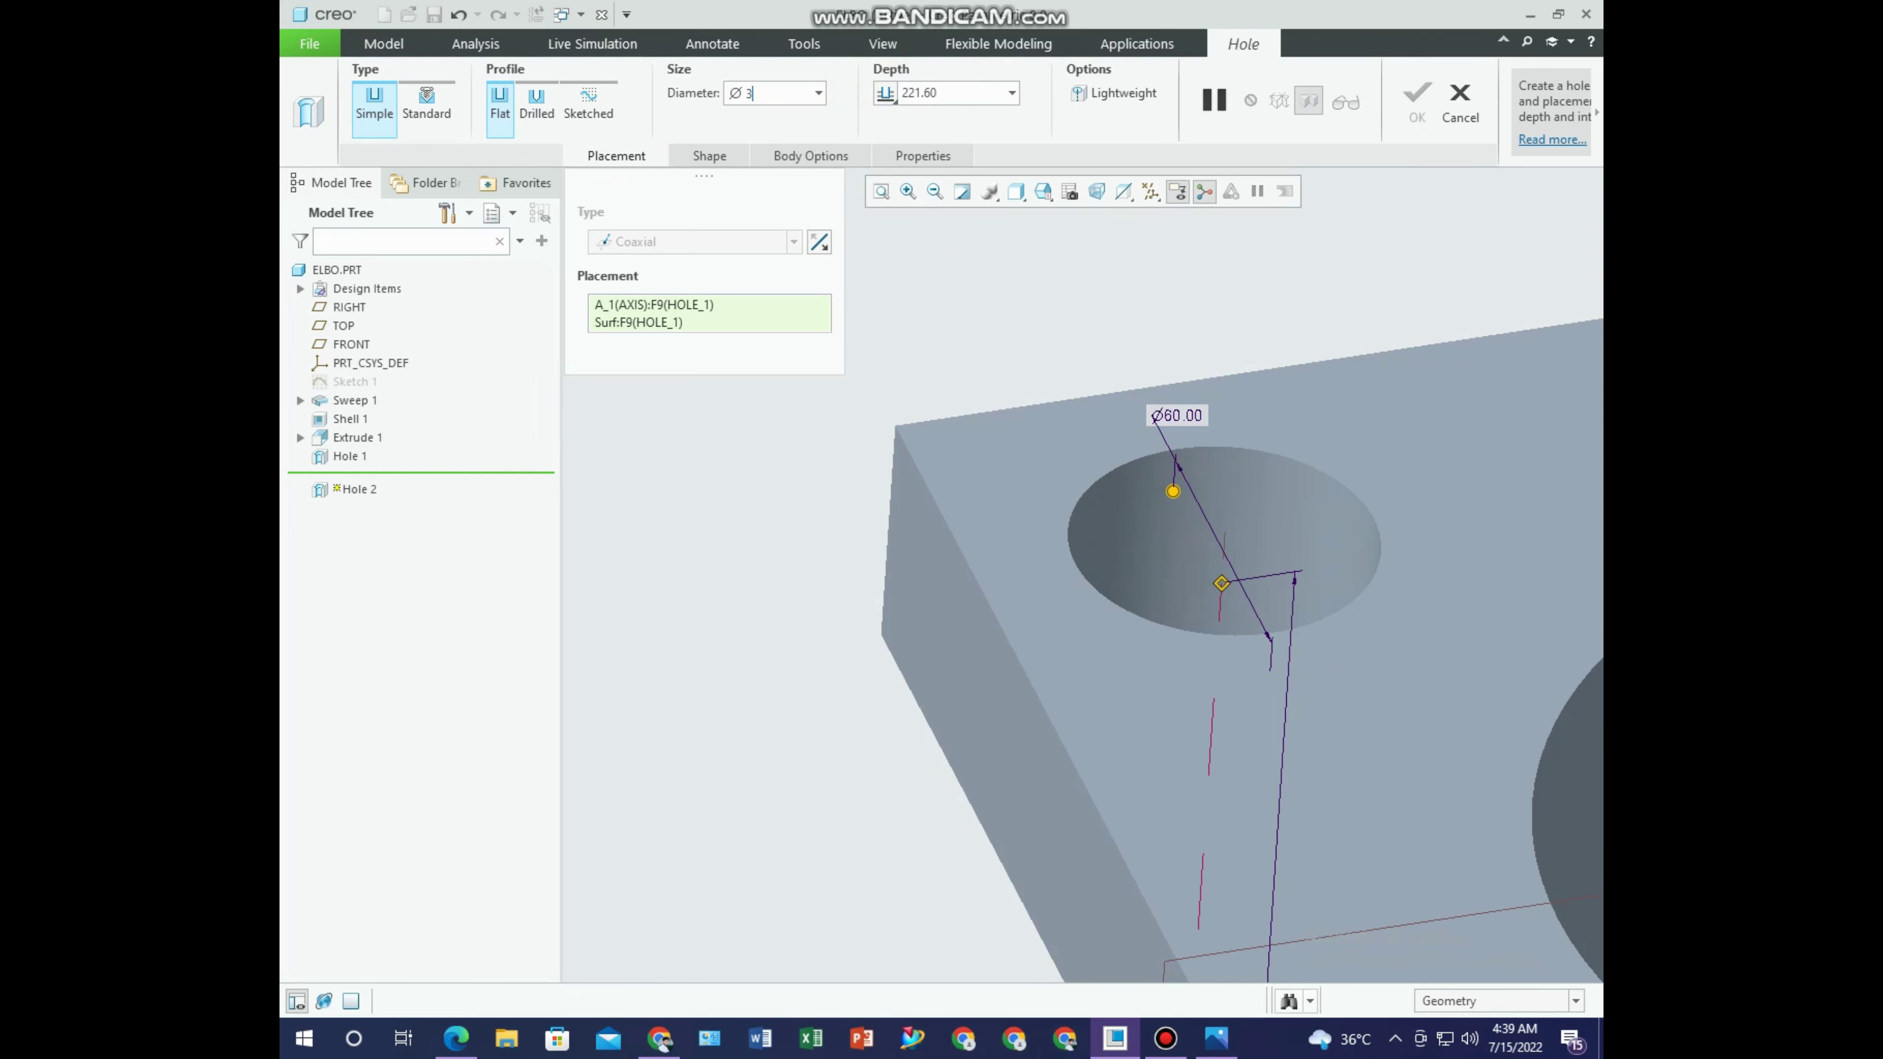
key(Return)
Finish Hole 2 and select both Hole 1 and Hole 2.
click(1415, 104)
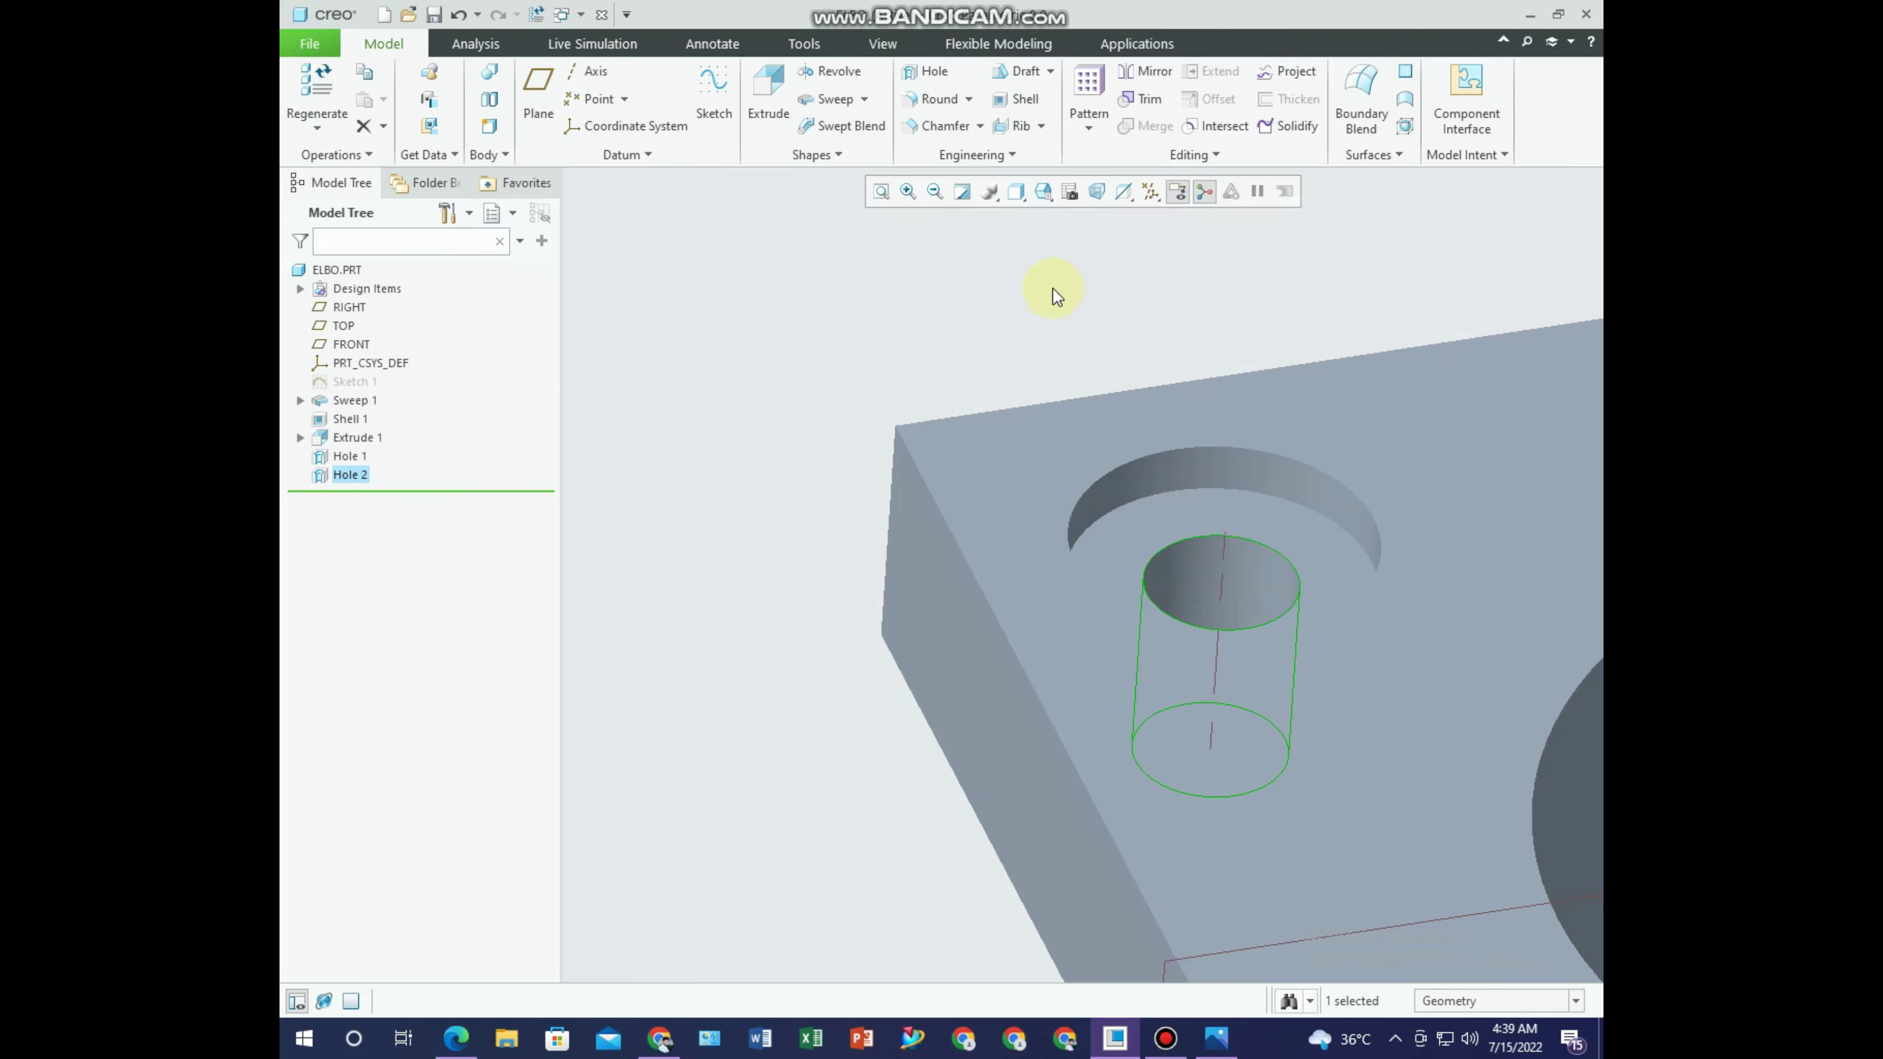
scroll(1054, 288, up, 2)
scroll(1135, 359, up, 4)
middle_drag(1244, 445, 1201, 508)
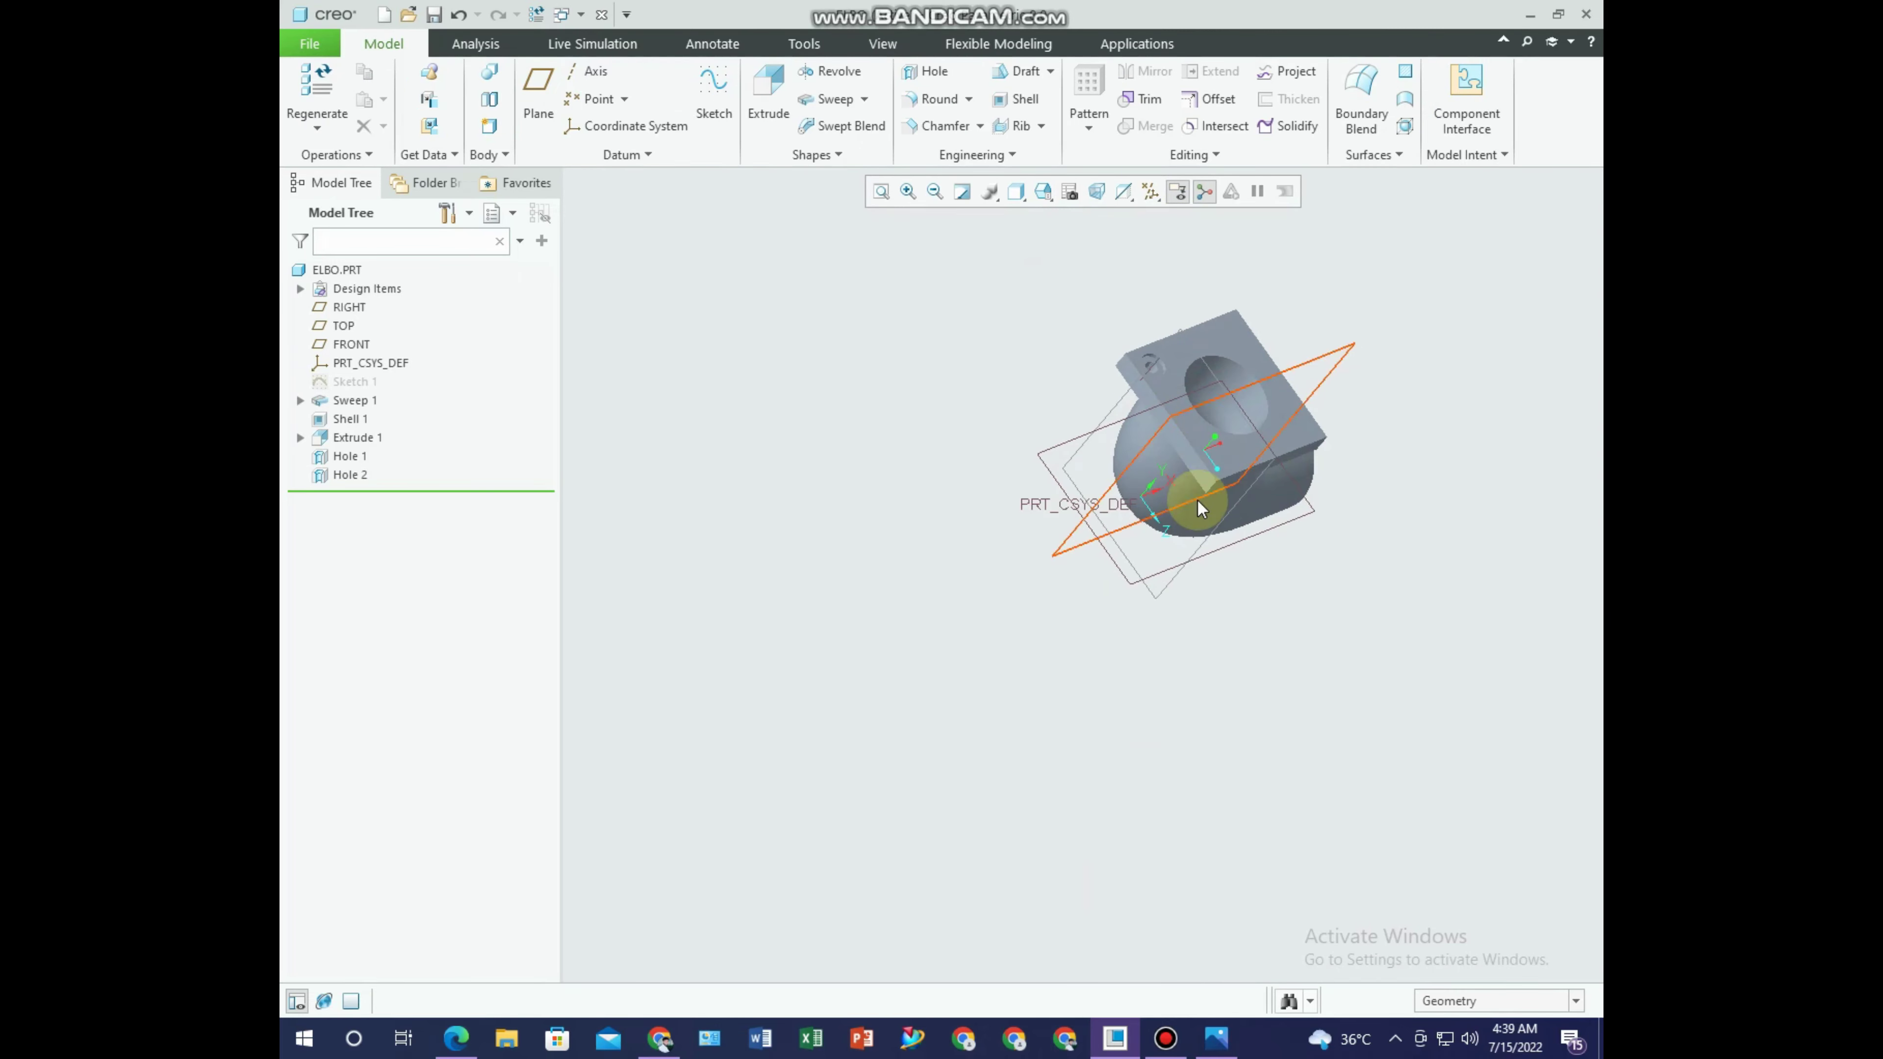
click(357, 457)
ctrl+click(348, 475)
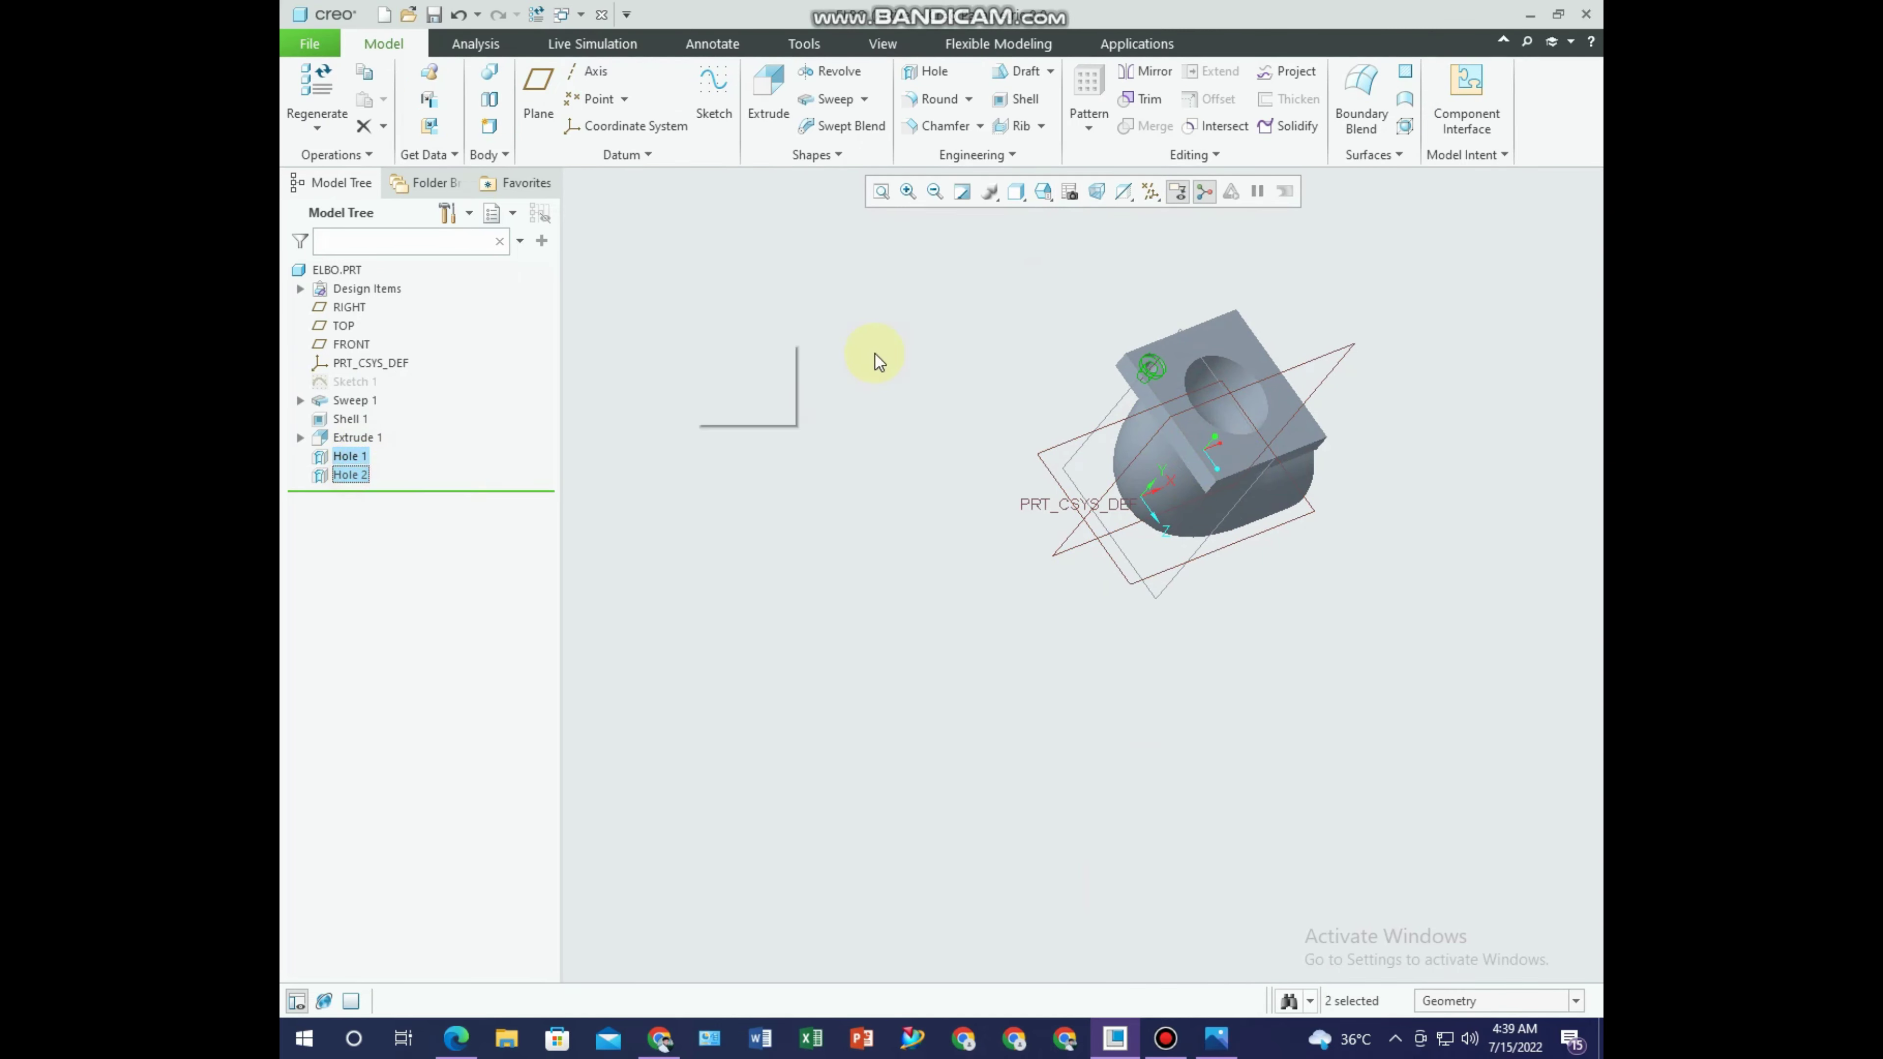
click(908, 489)
Mirror Hole 1 and Hole 2 across the FRONT plane.
click(538, 81)
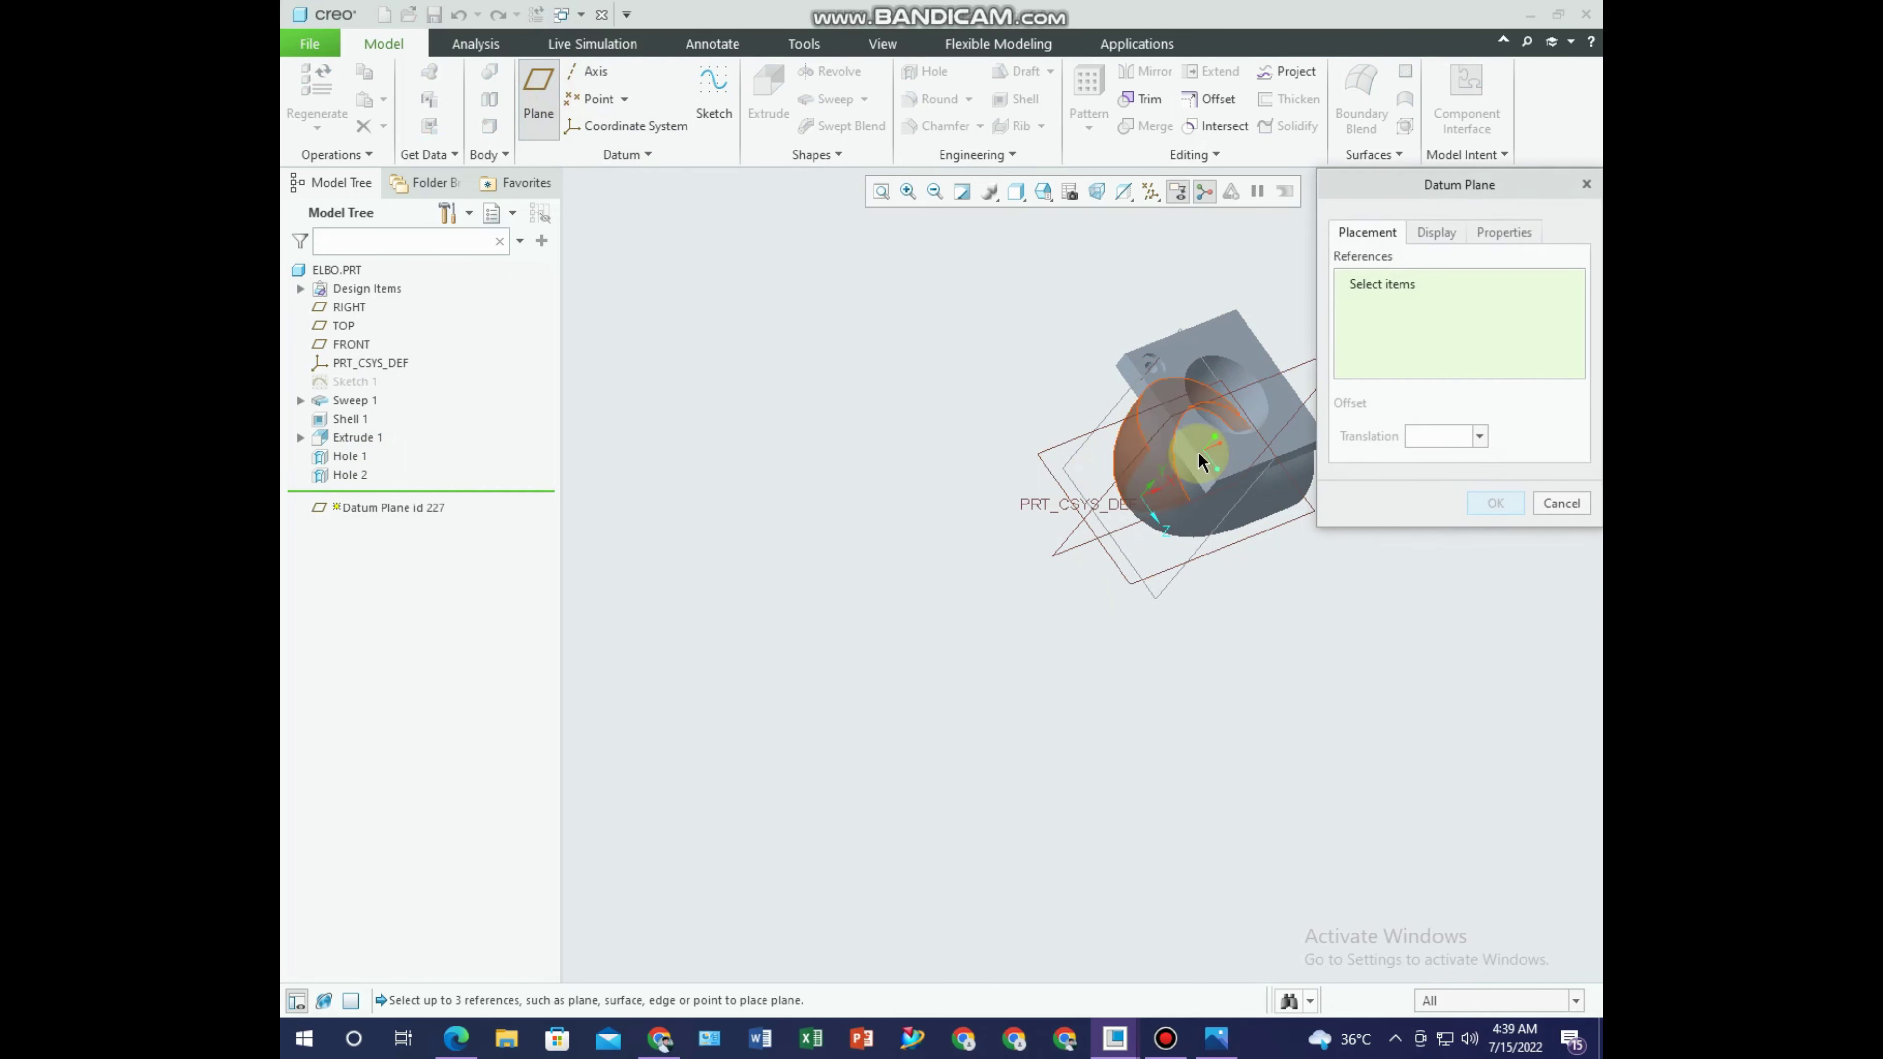
click(1583, 505)
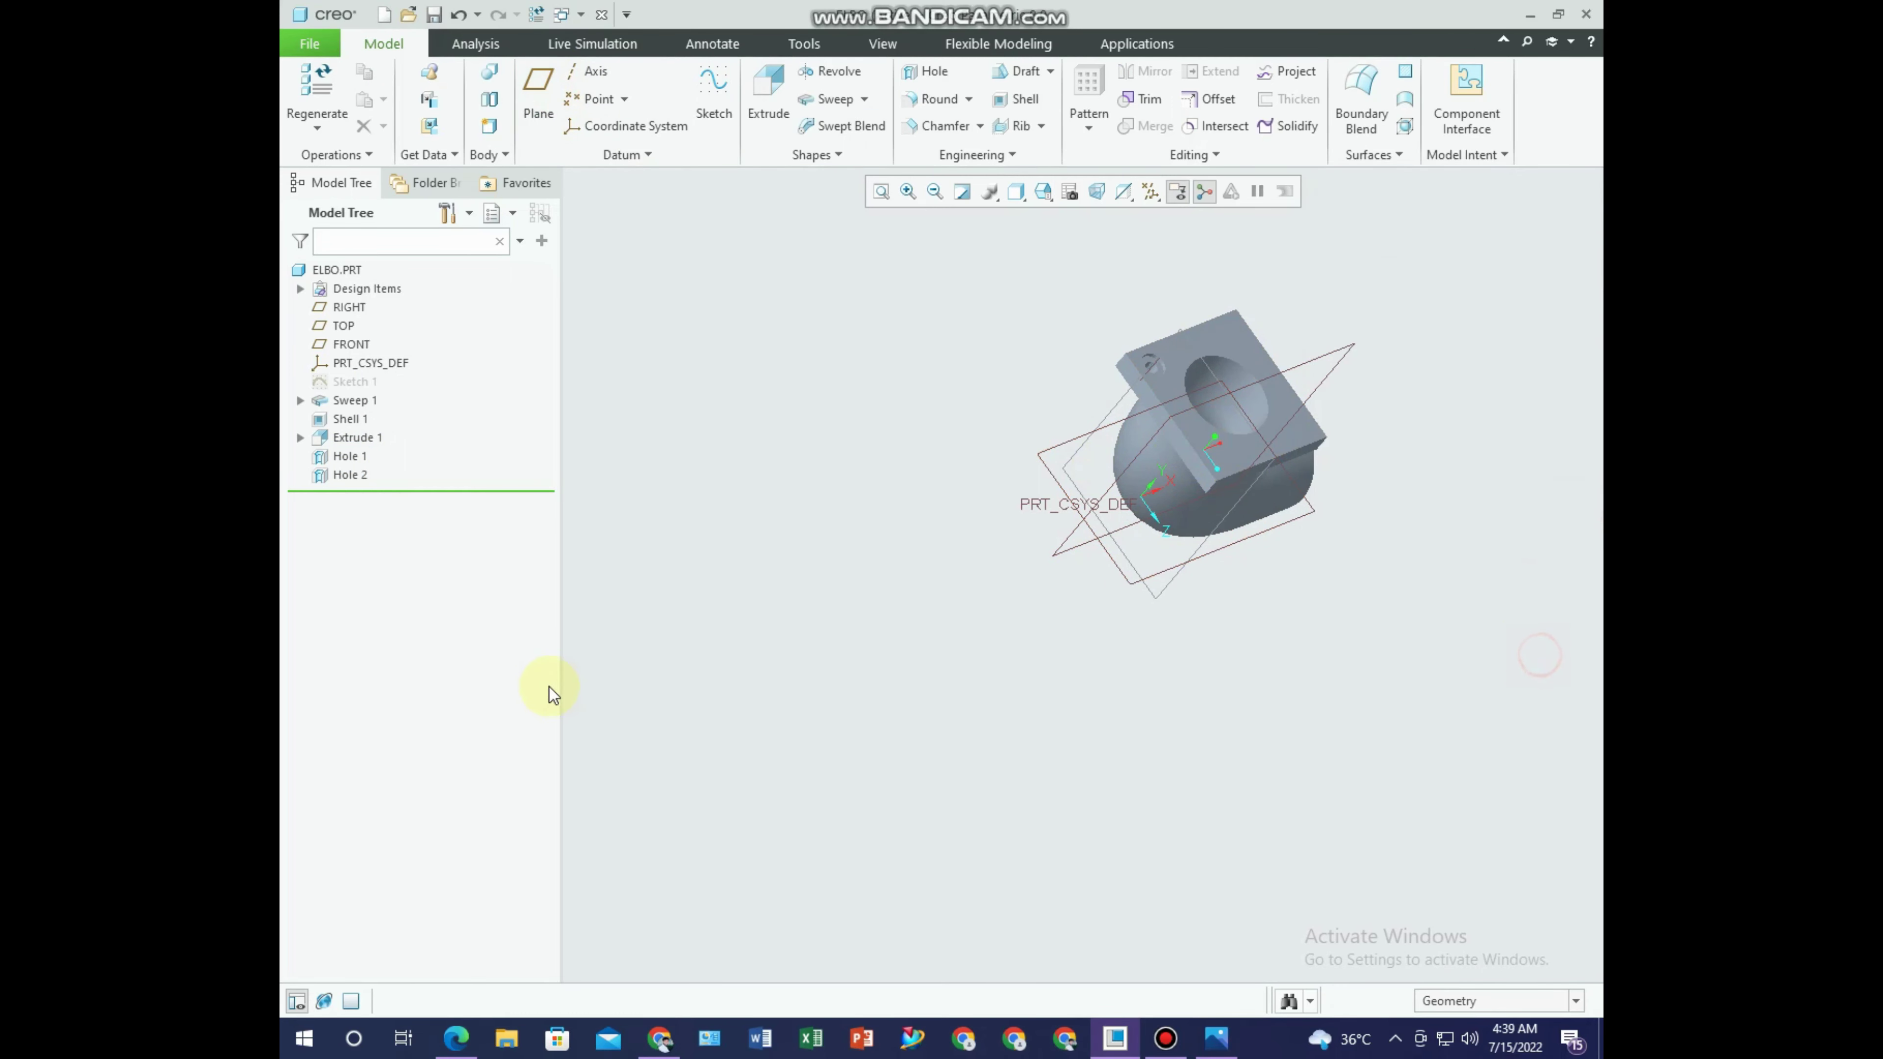
ctrl+click(348, 474)
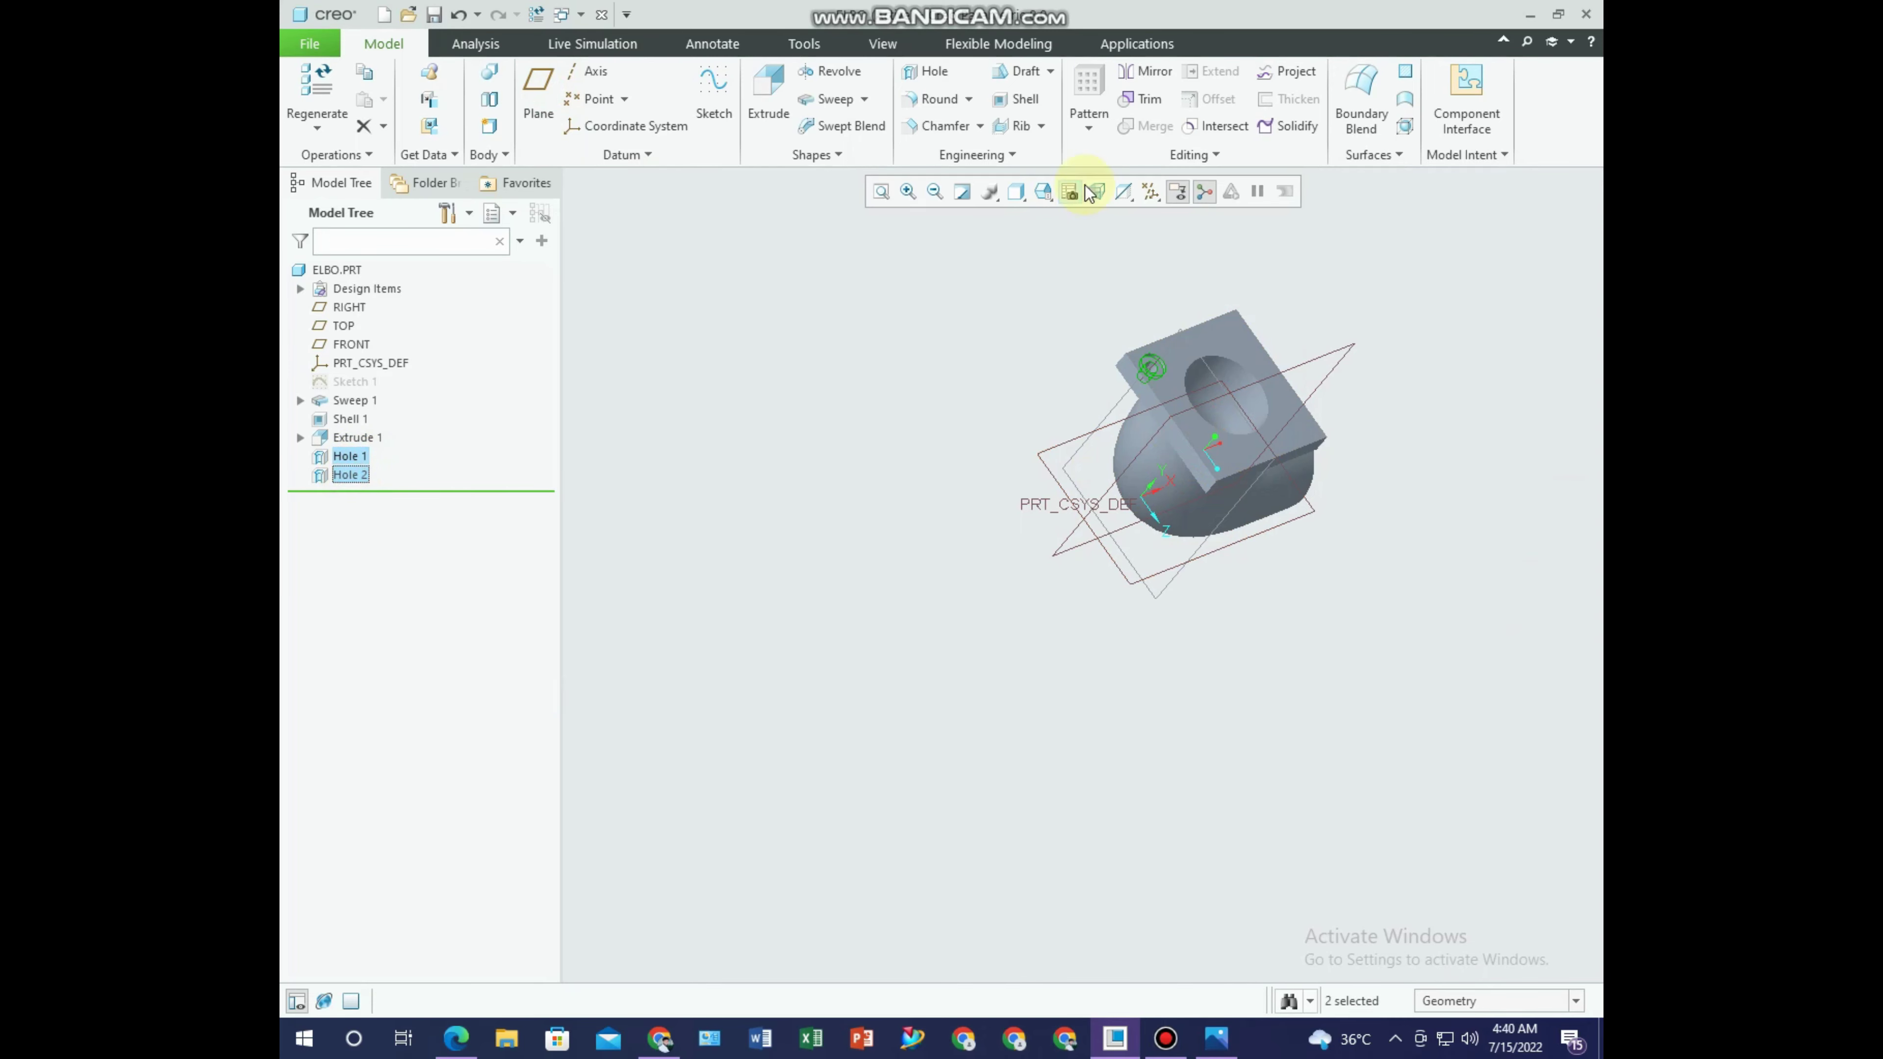
click(1146, 71)
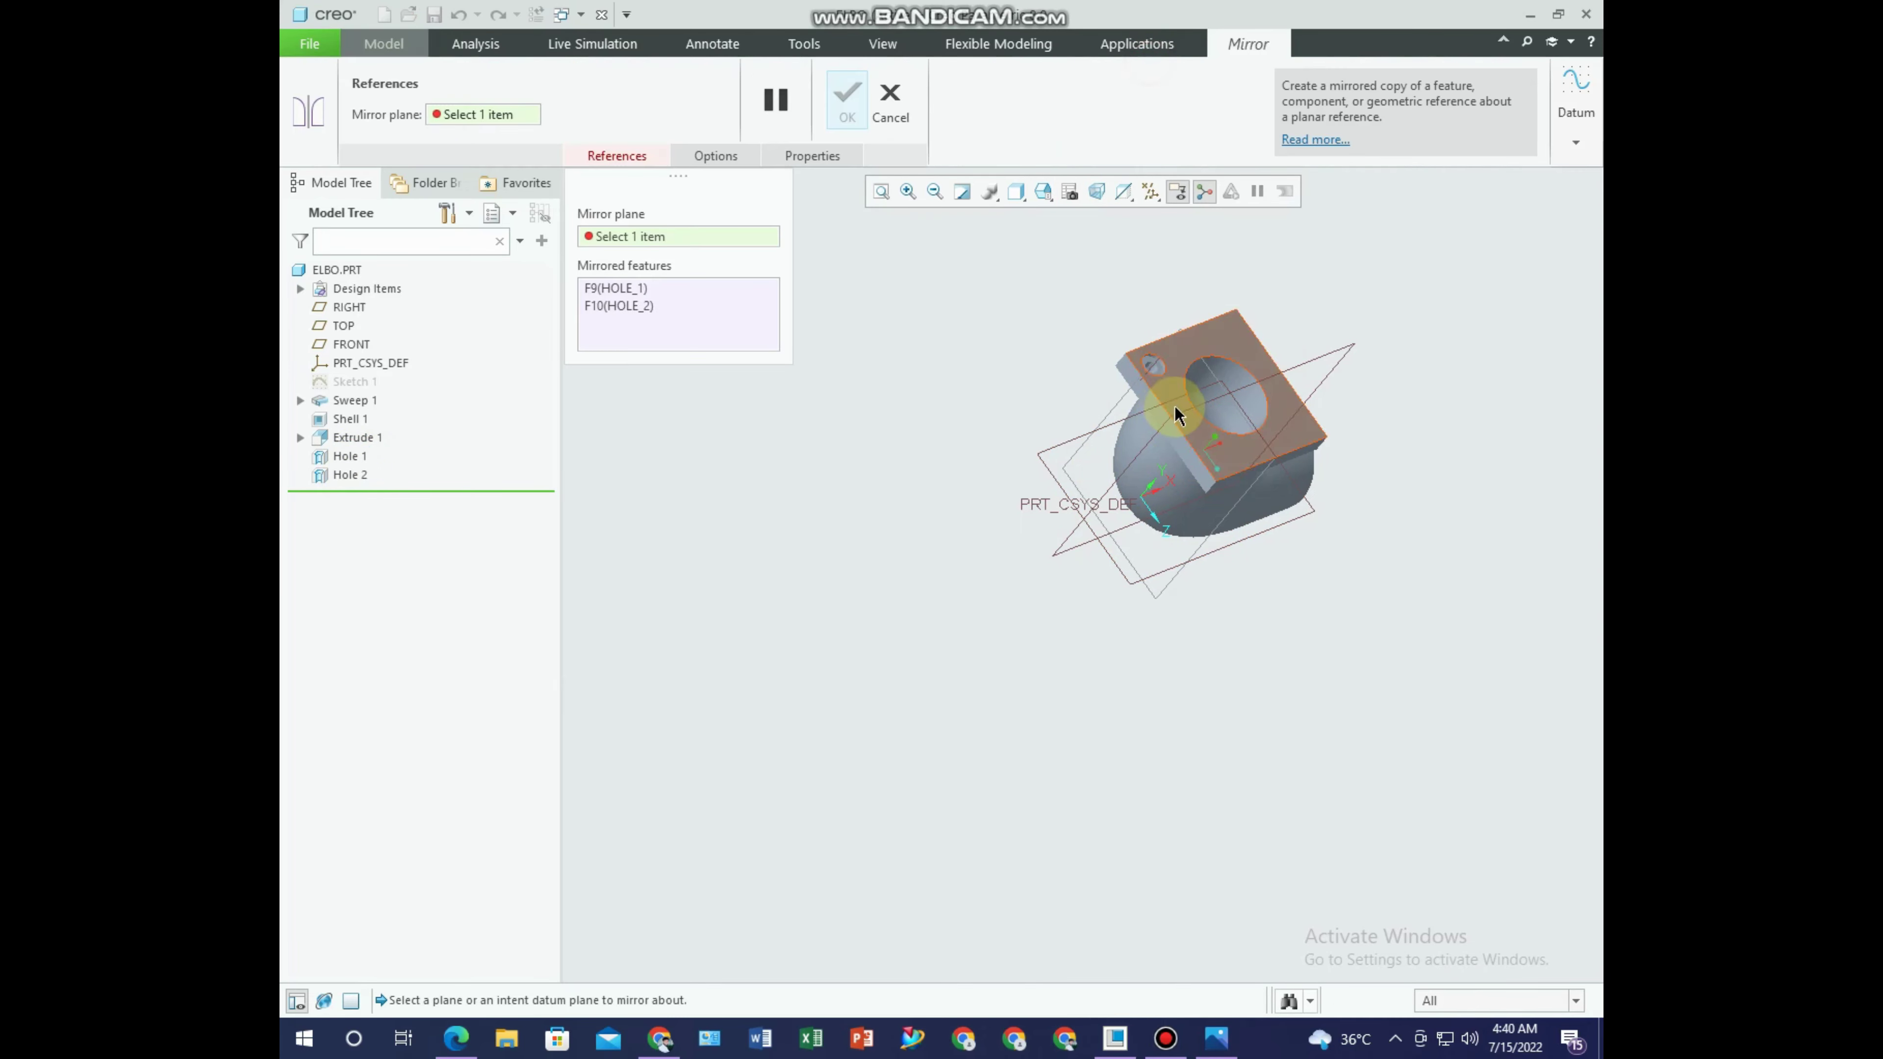
click(1252, 387)
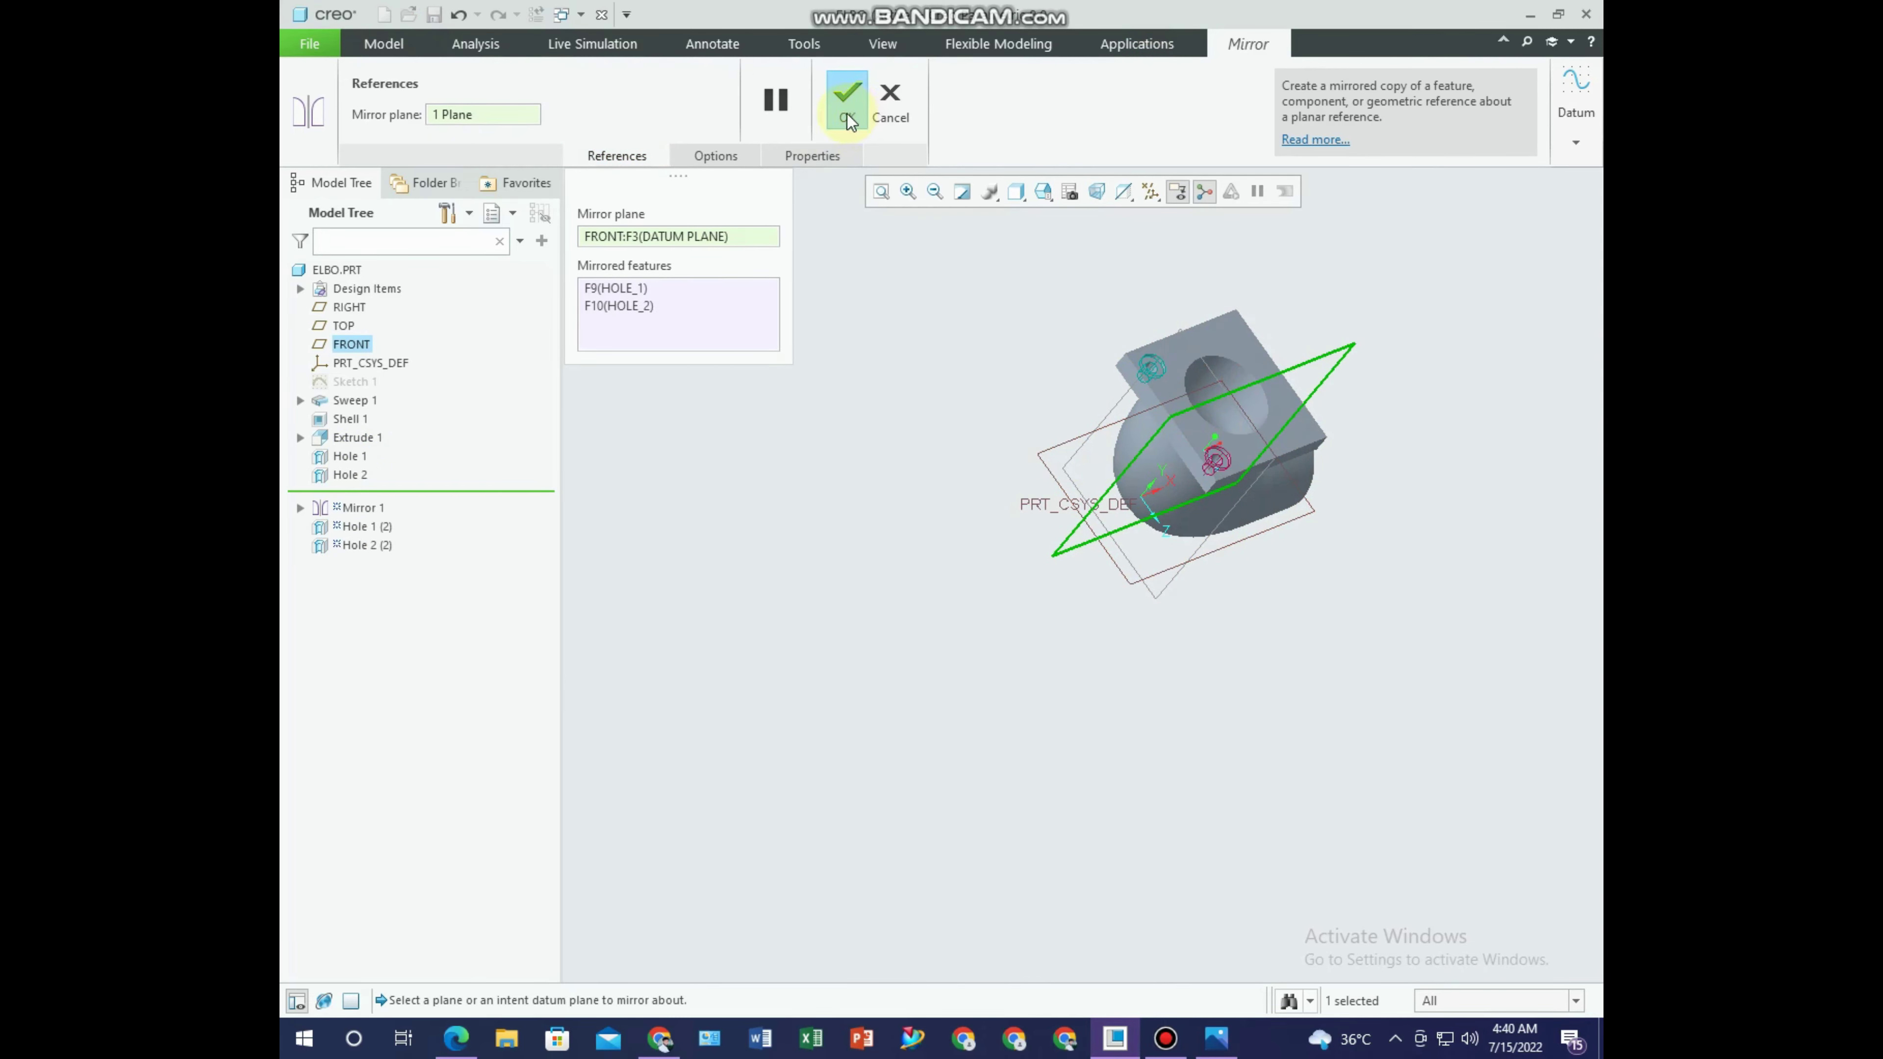
click(848, 117)
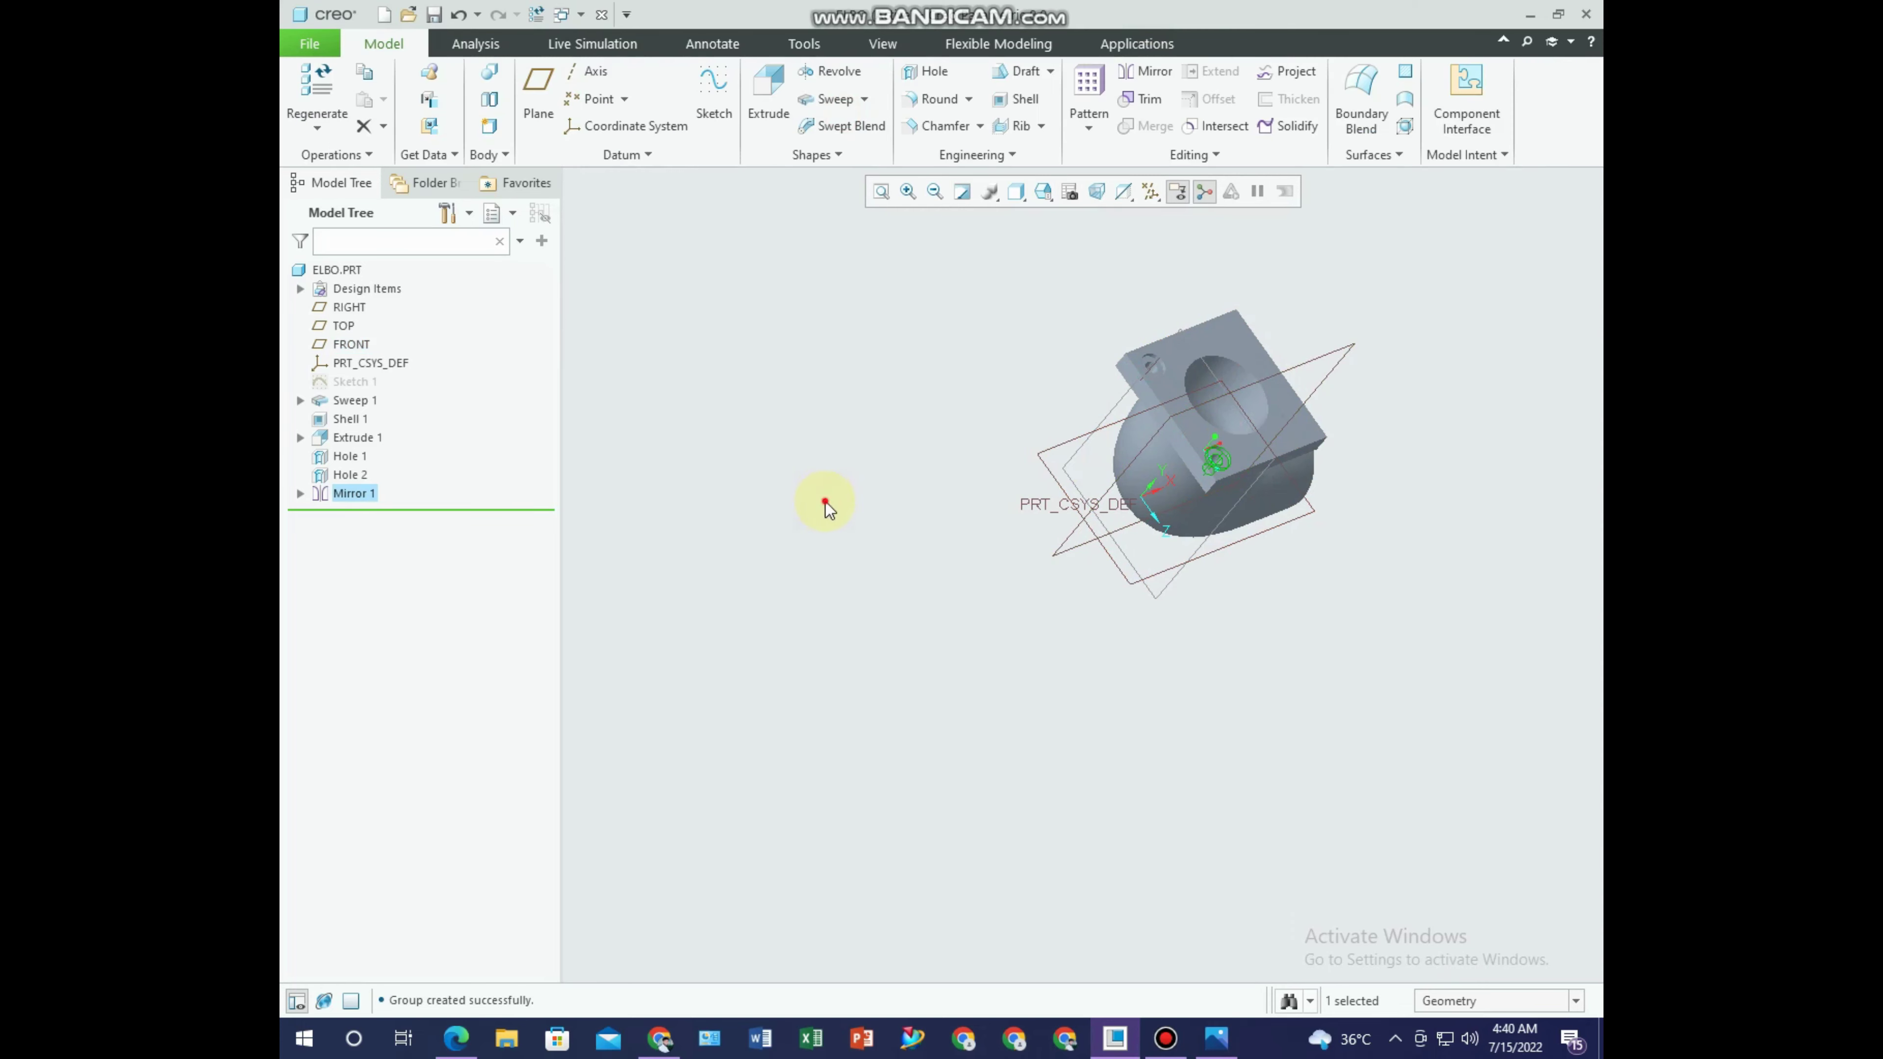
Mirror both holes and Mirror 1 across the RIGHT plane.
click(349, 493)
ctrl+click(348, 456)
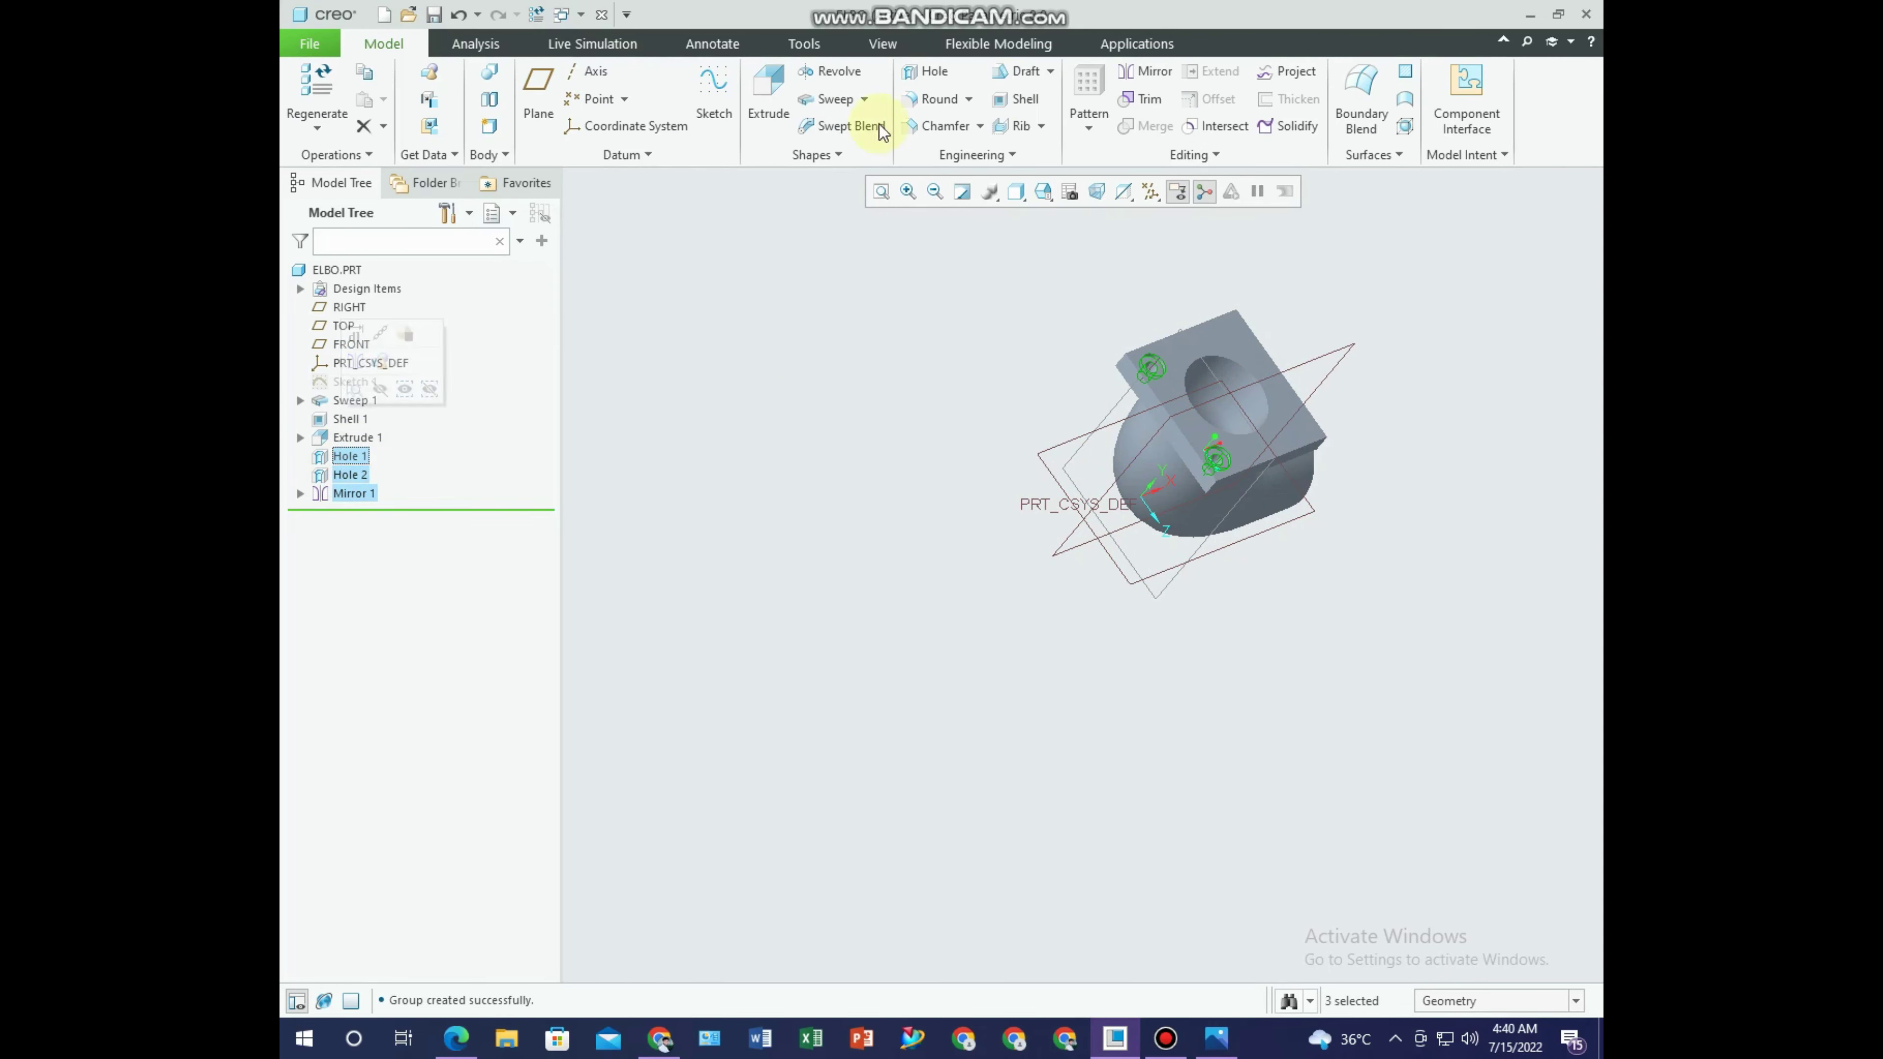
click(1145, 71)
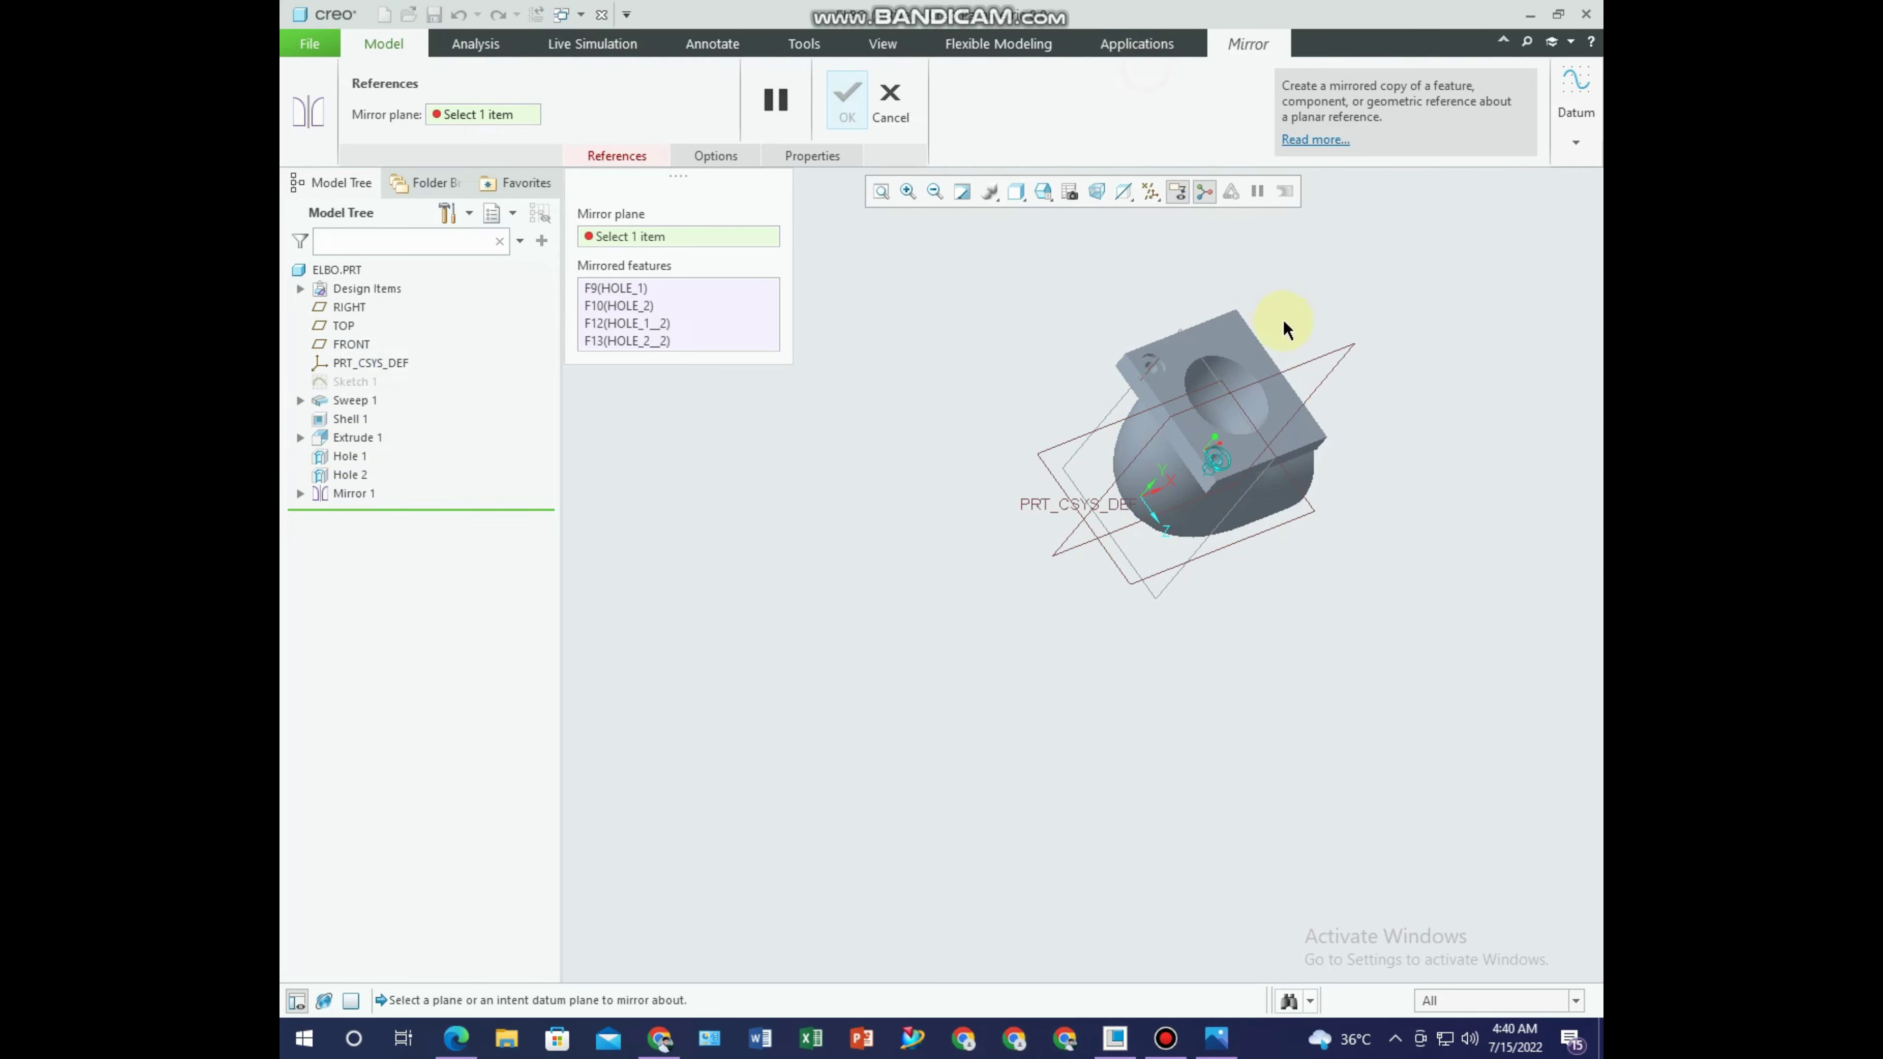
click(1204, 363)
click(845, 116)
middle_drag(1001, 473, 1004, 606)
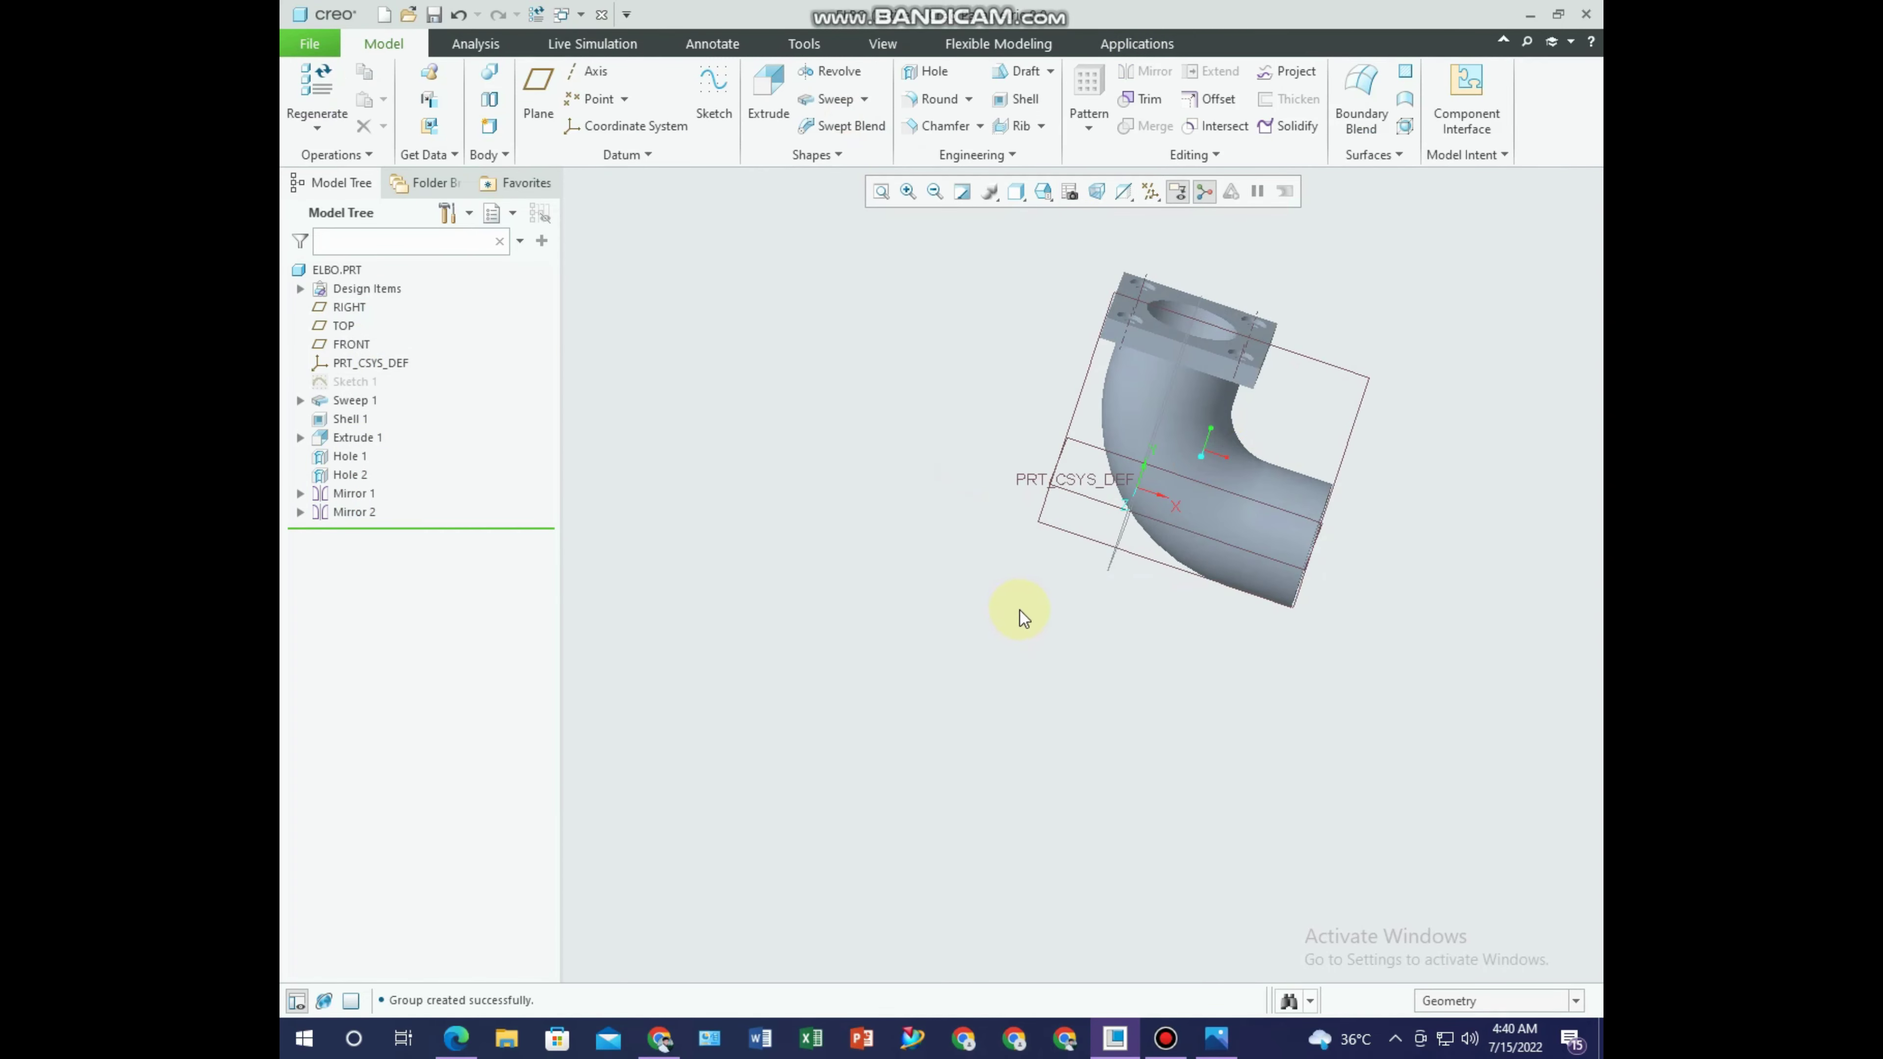
key(ctrl+d)
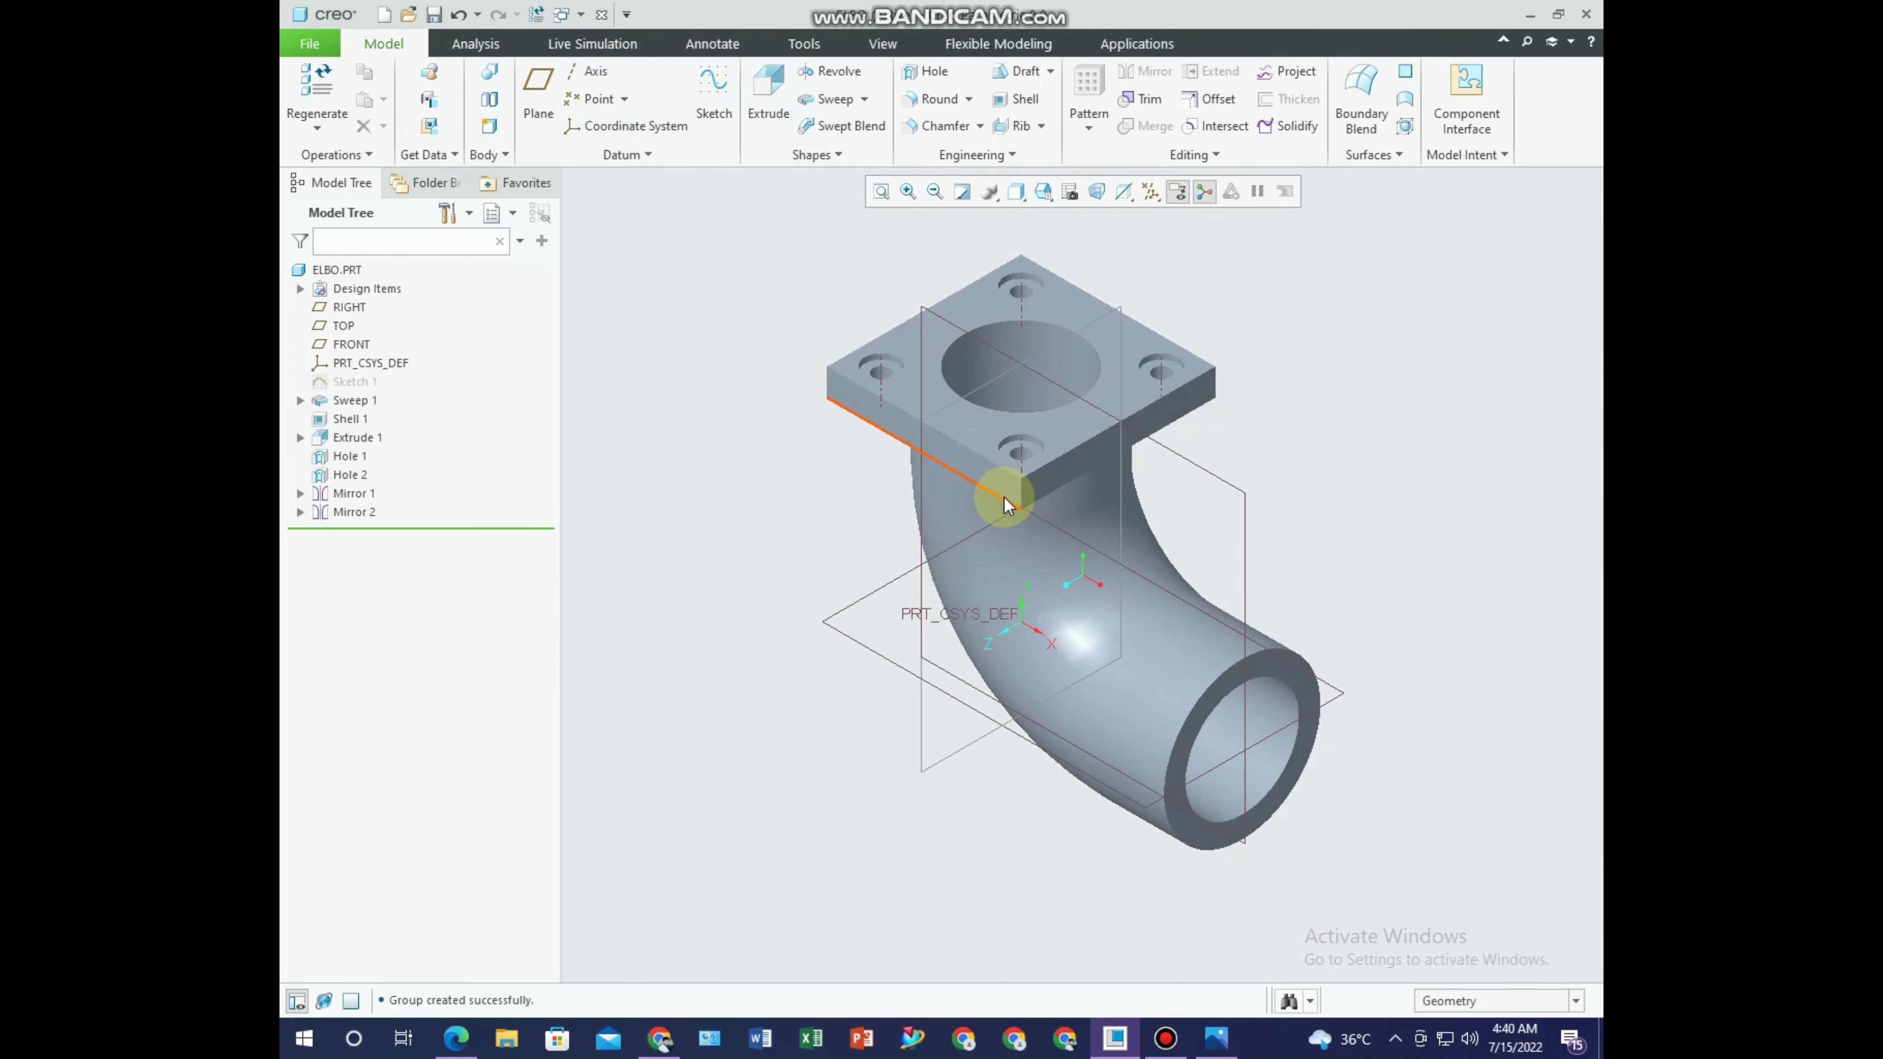
Start an extrusion sketched on the pipe's open end face.
click(758, 106)
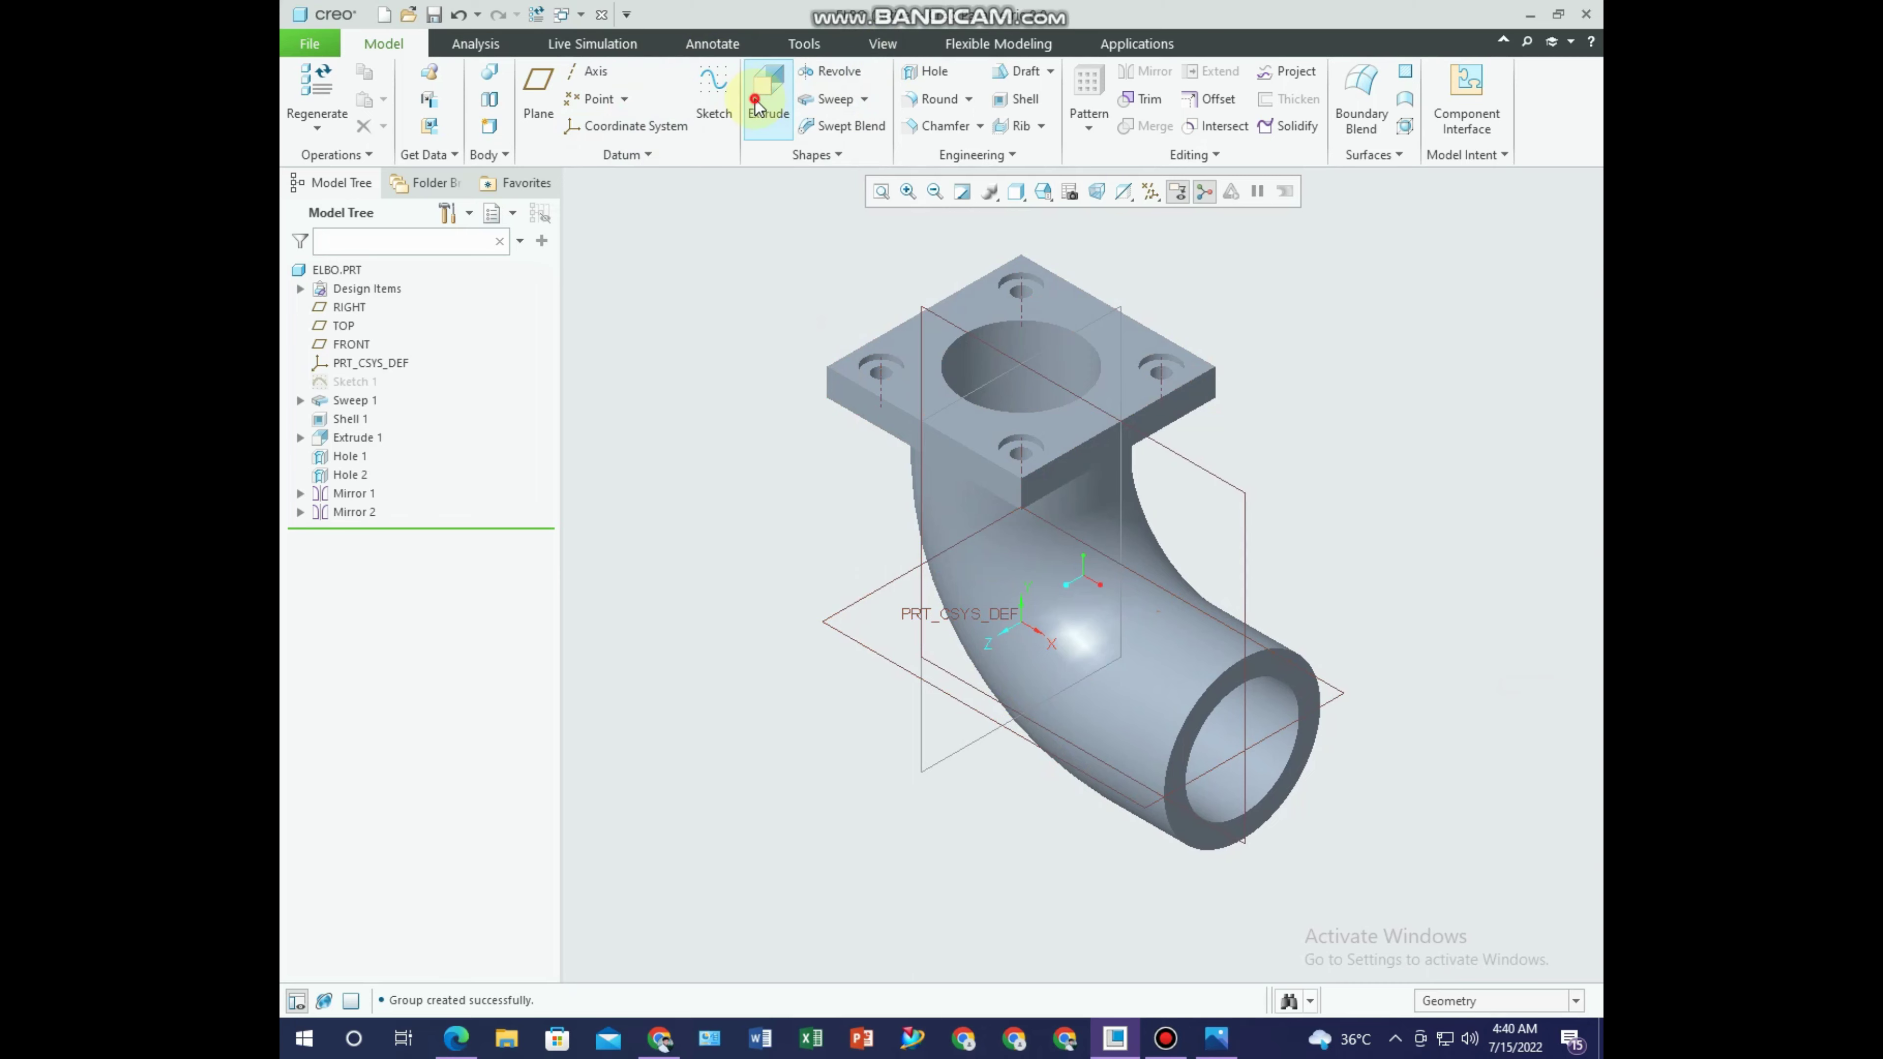
click(1260, 664)
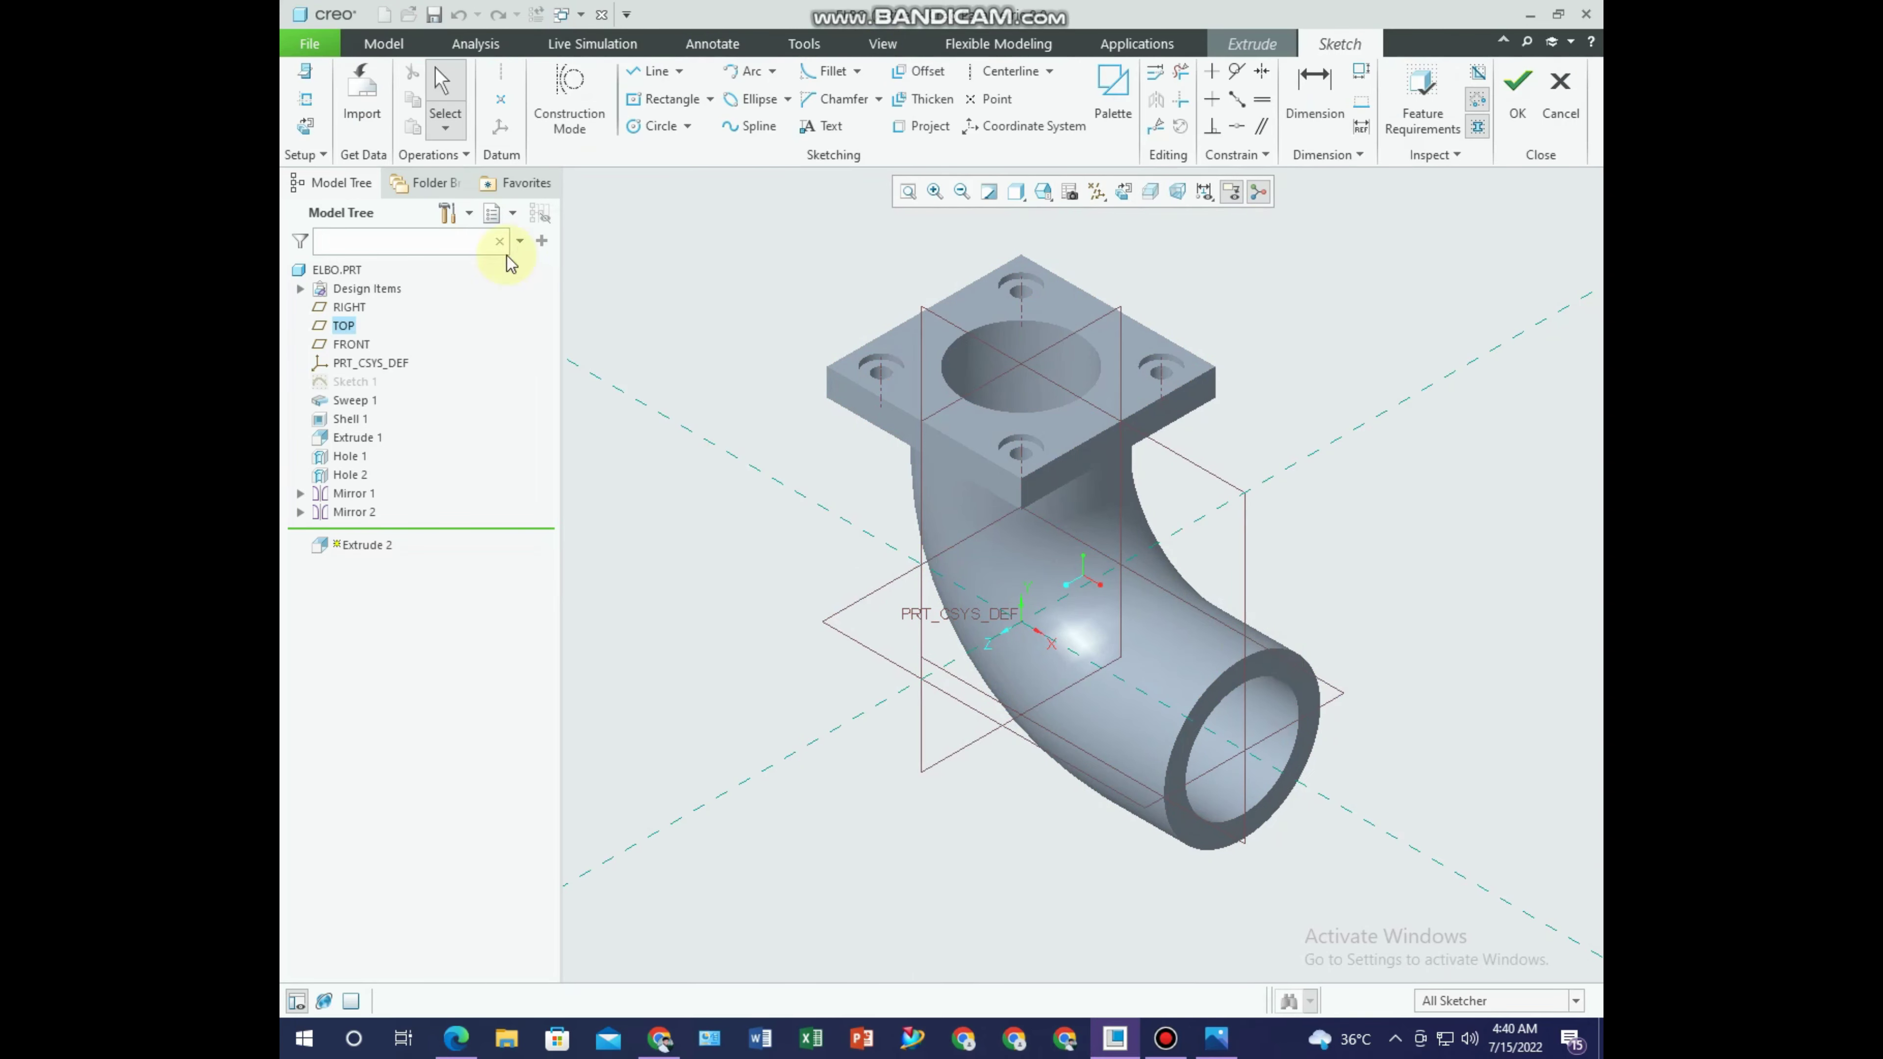
click(1560, 97)
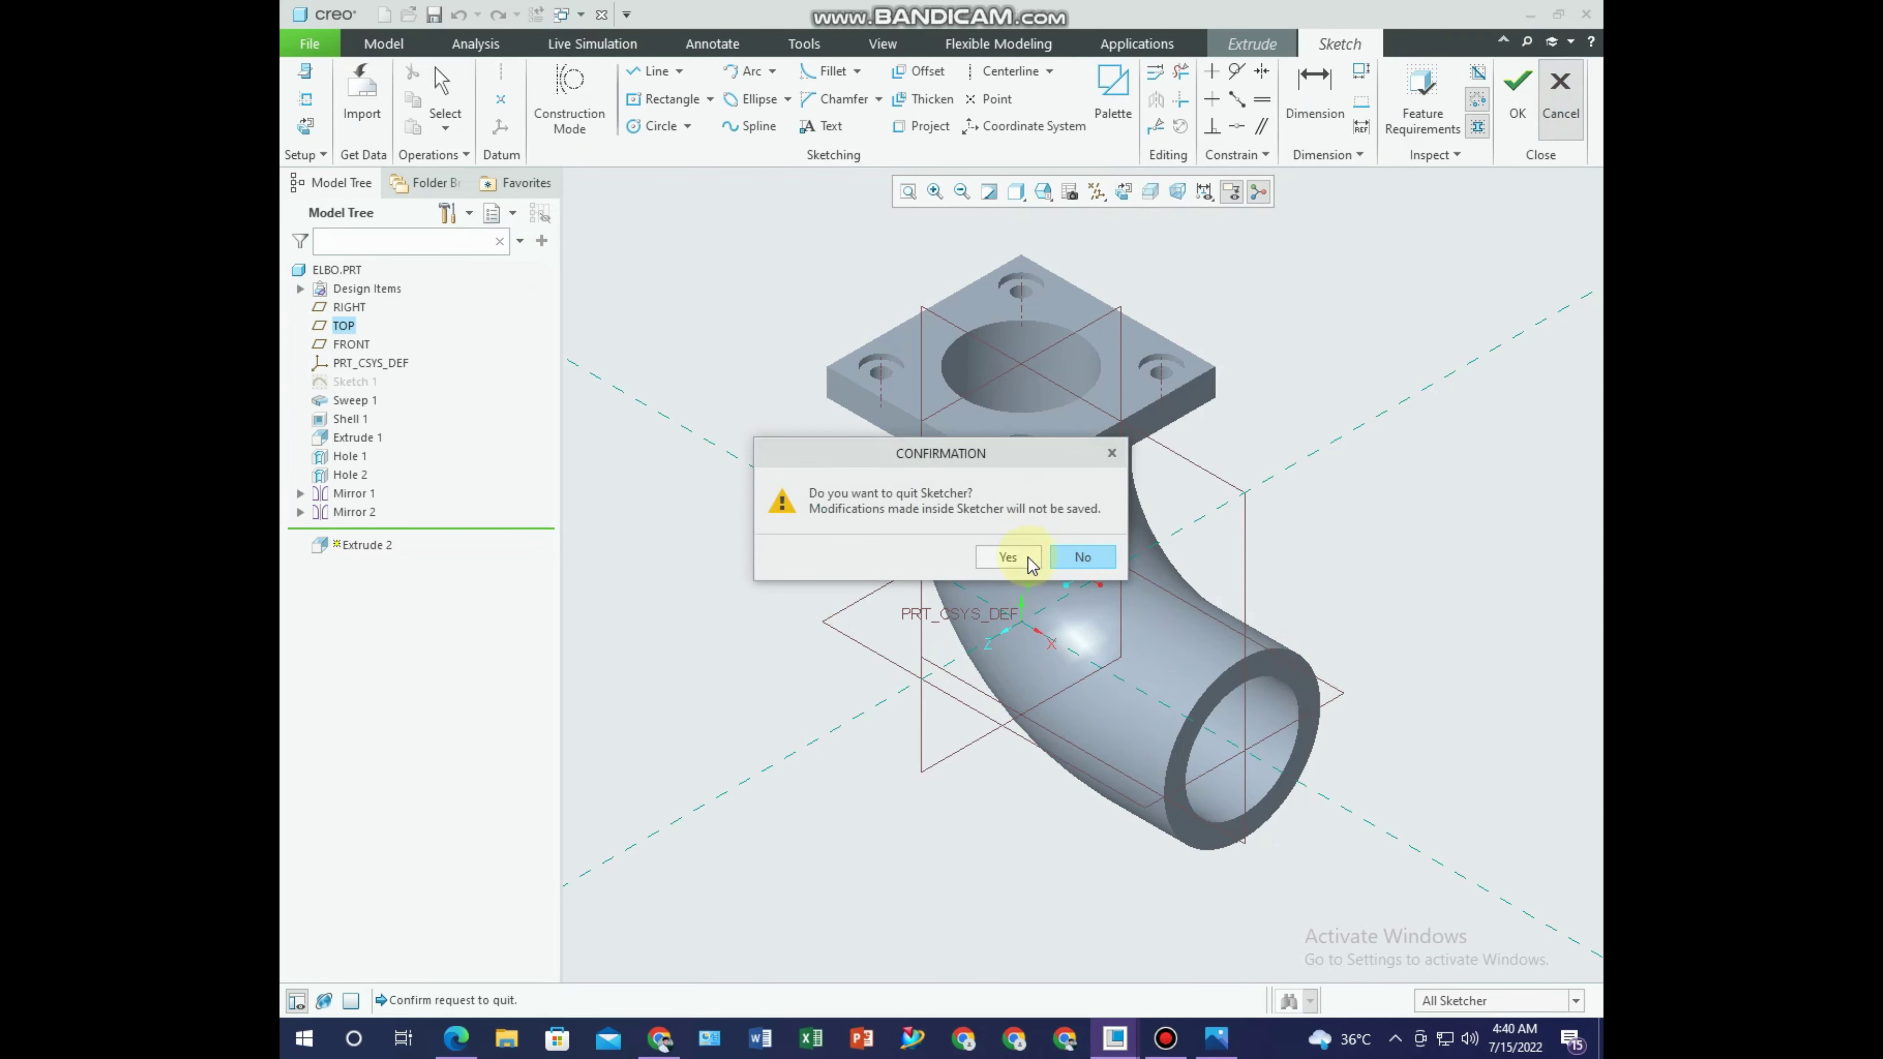
click(1031, 565)
click(1295, 676)
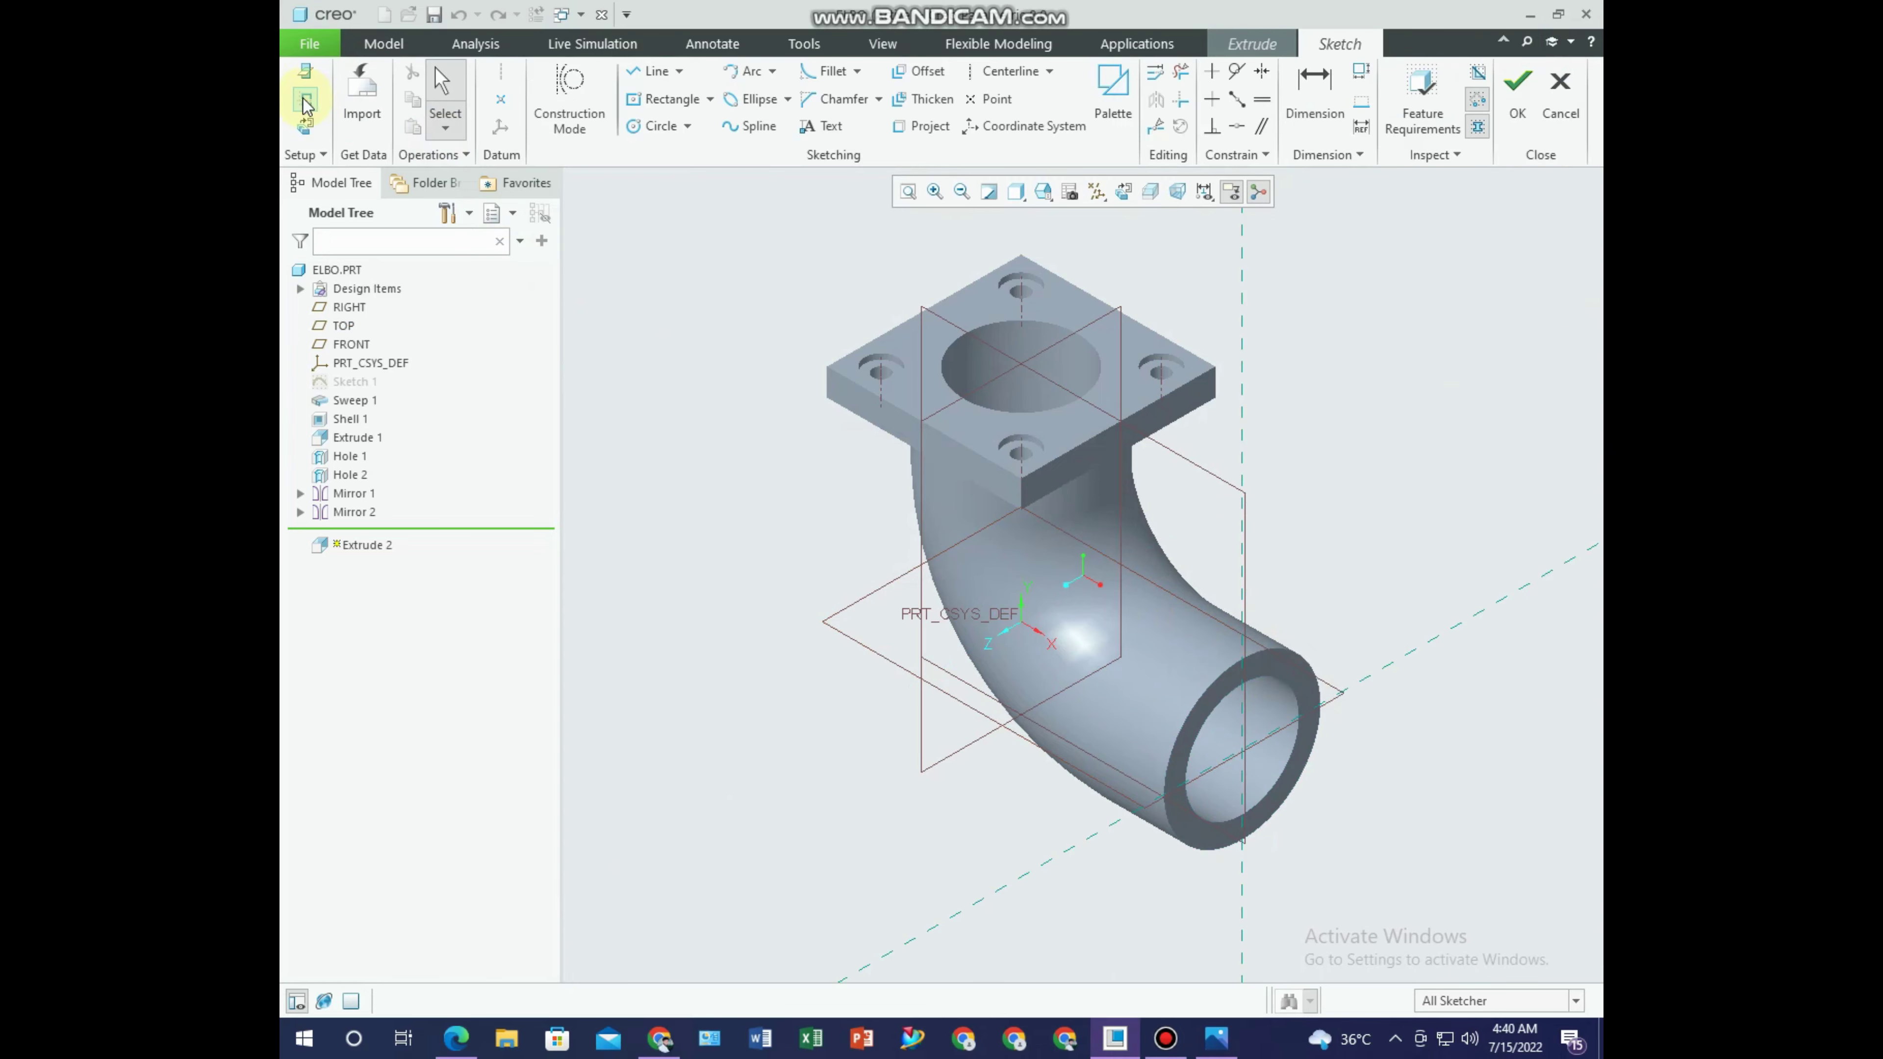
click(304, 123)
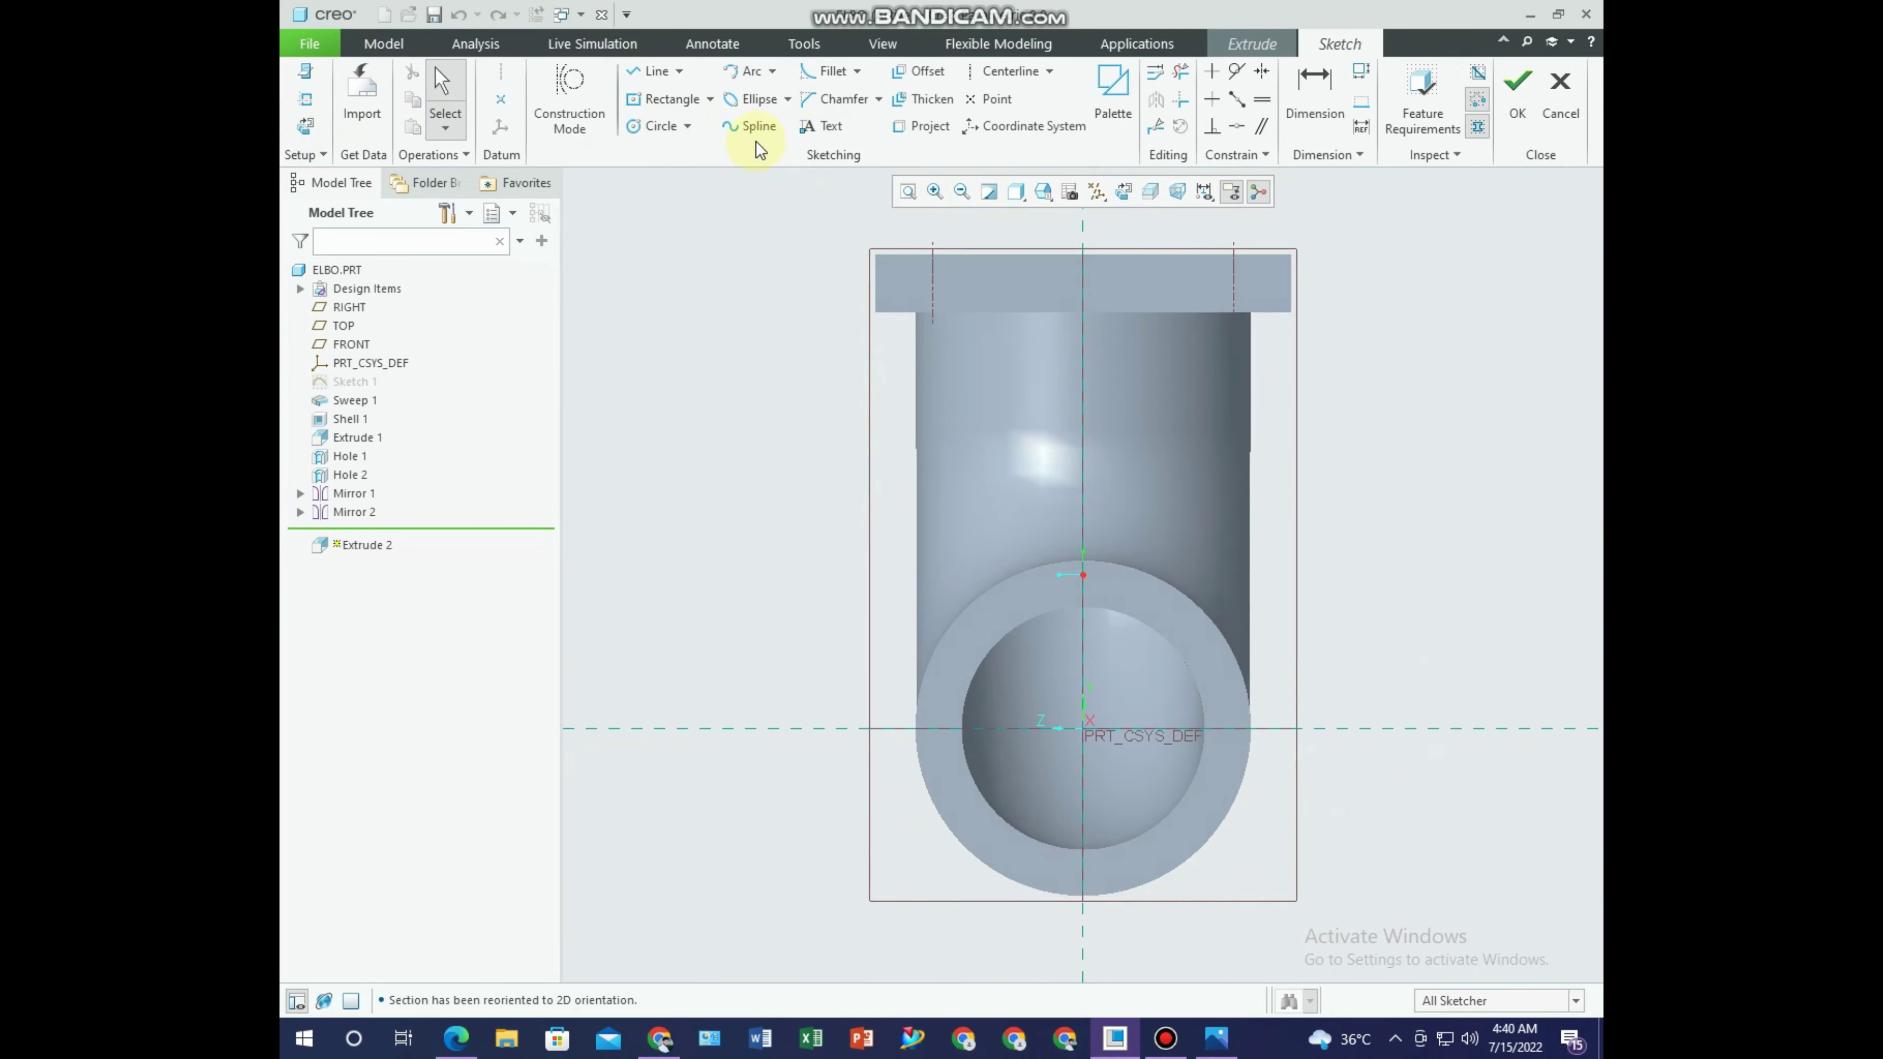
Draw a 360 × 360 centre rectangle at the pipe centre and accept the sketch.
click(667, 107)
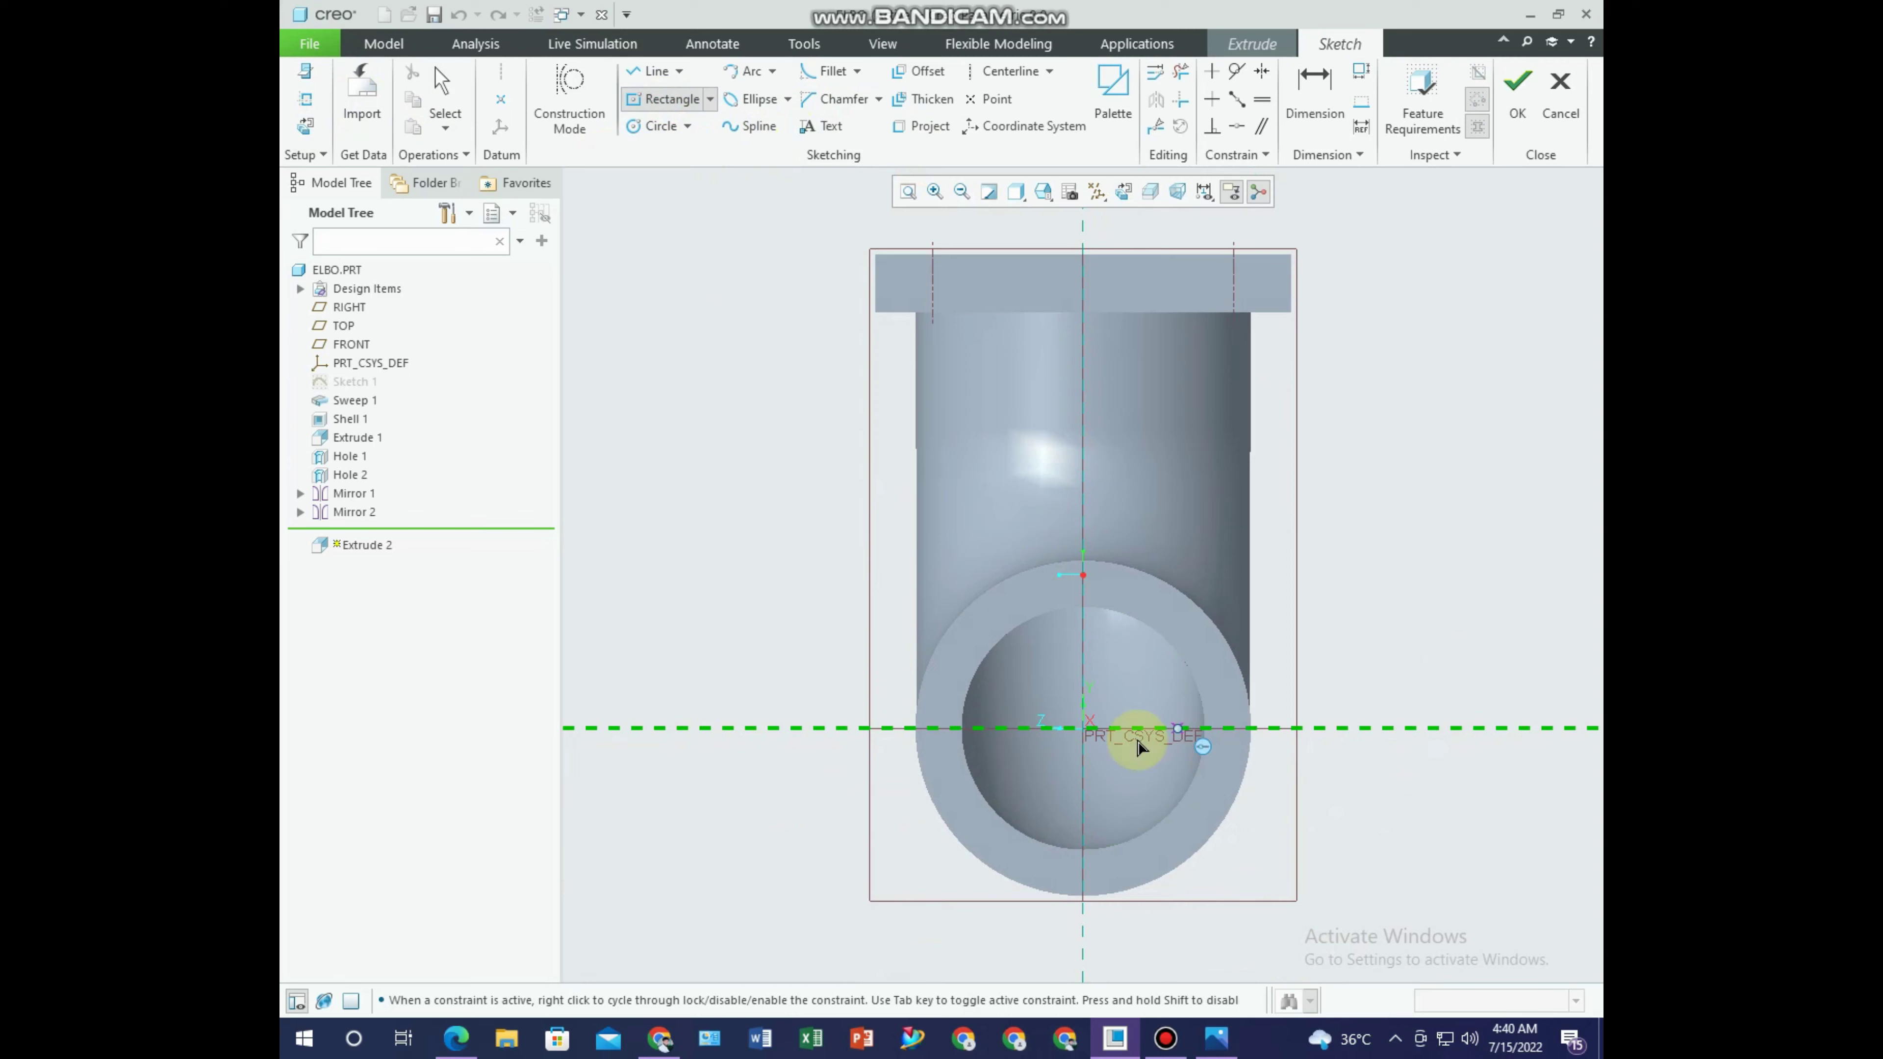
click(1082, 727)
middle_click(1251, 842)
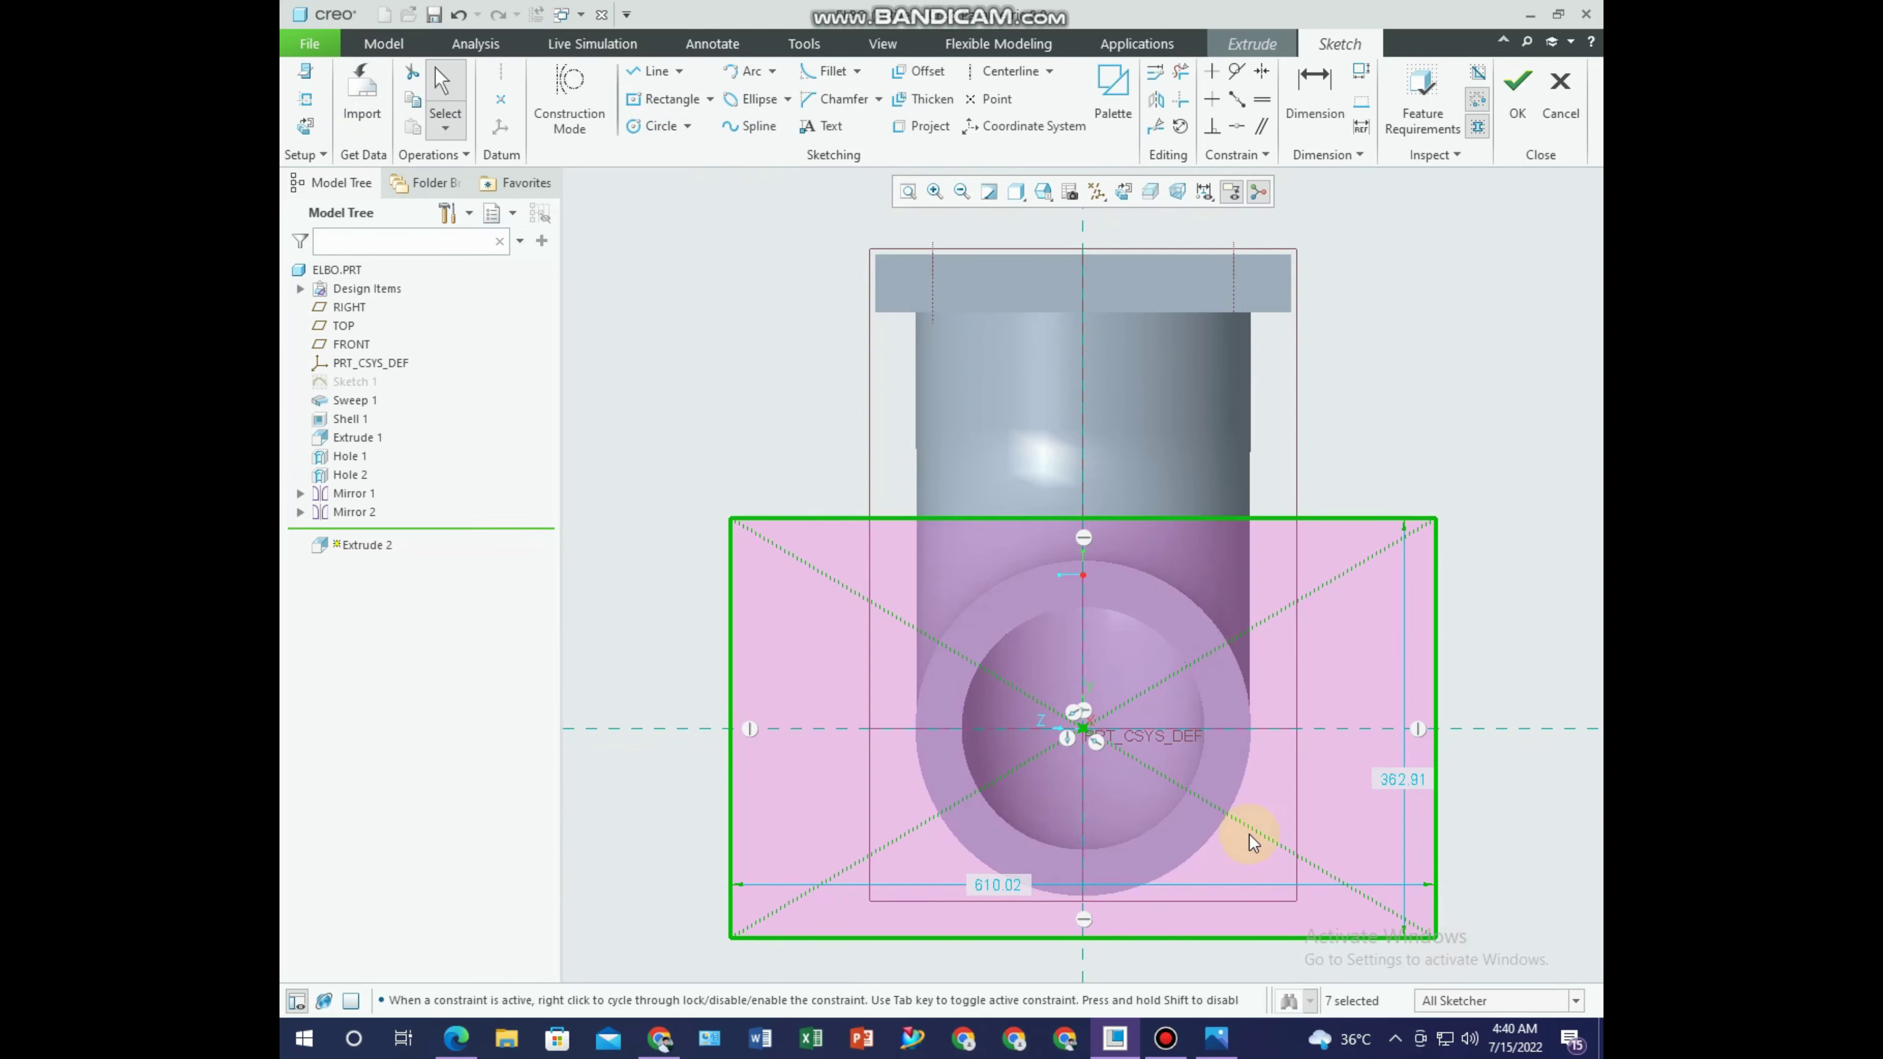
click(1008, 894)
text(360)
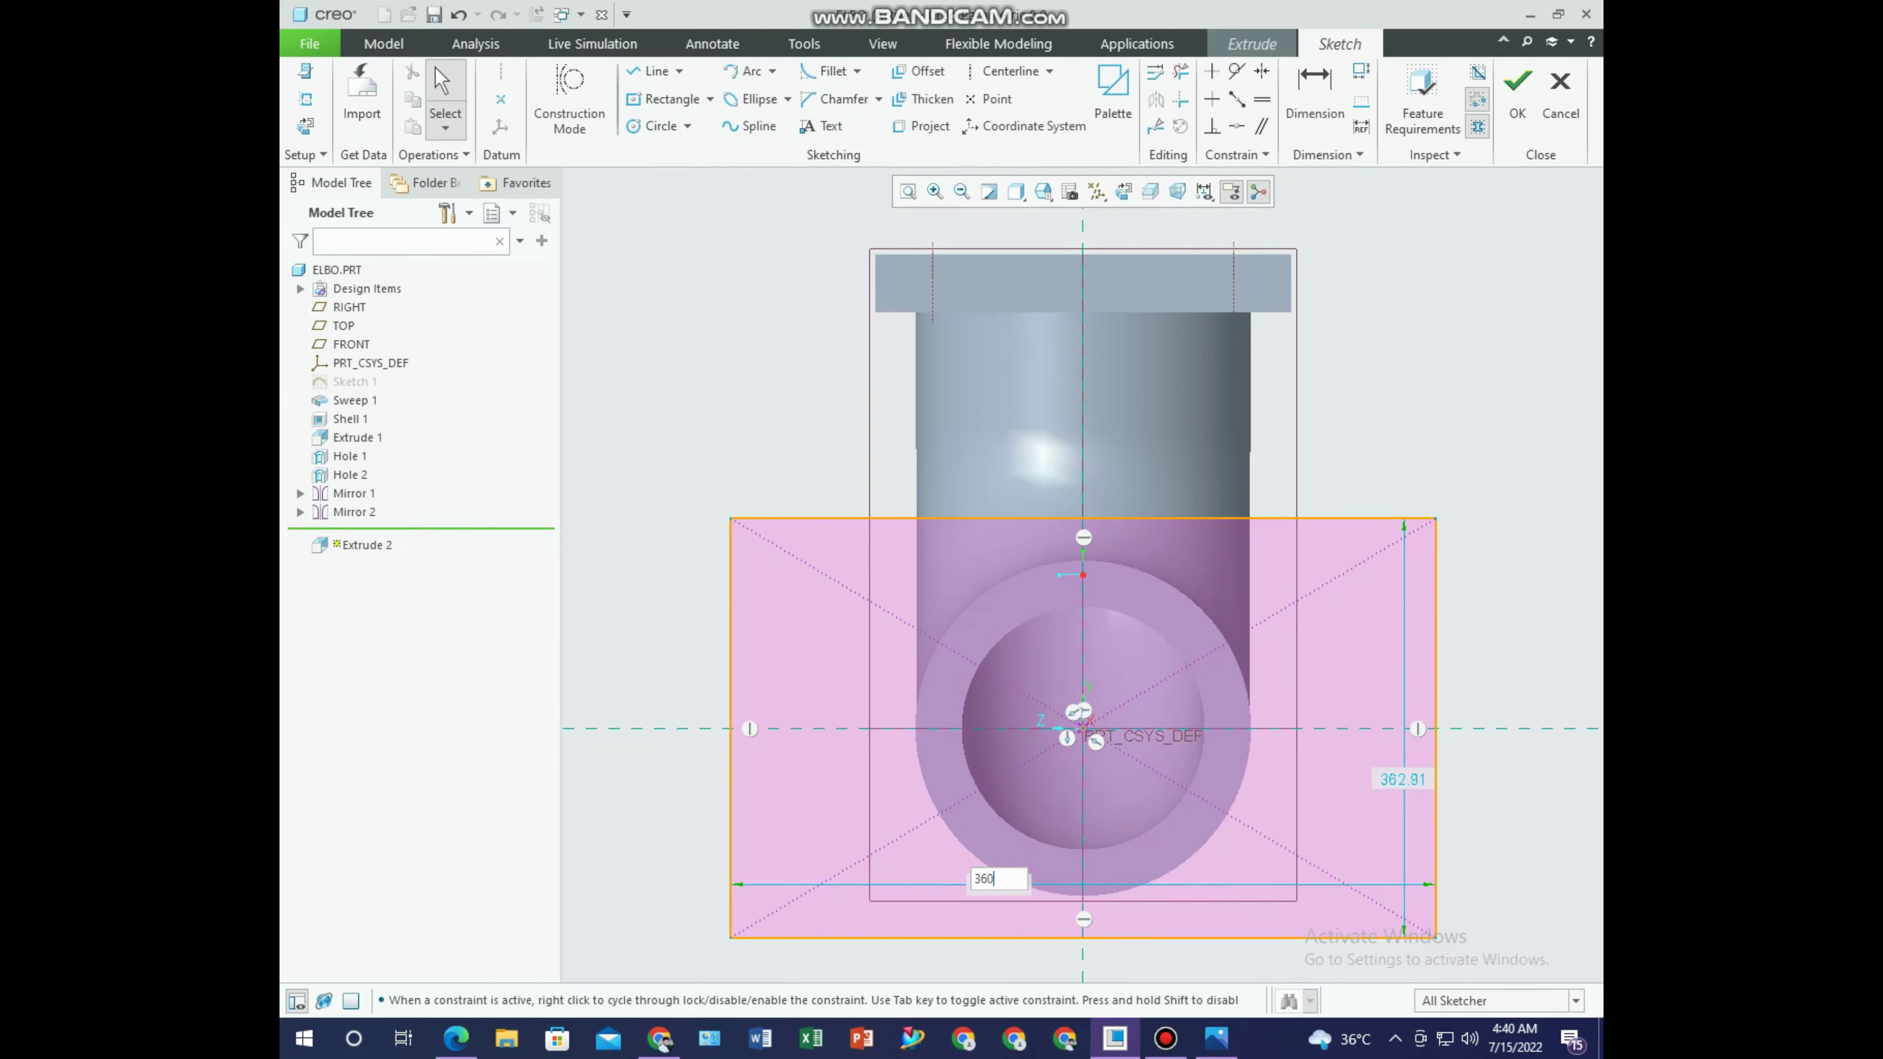
key(Return)
double_click(1263, 780)
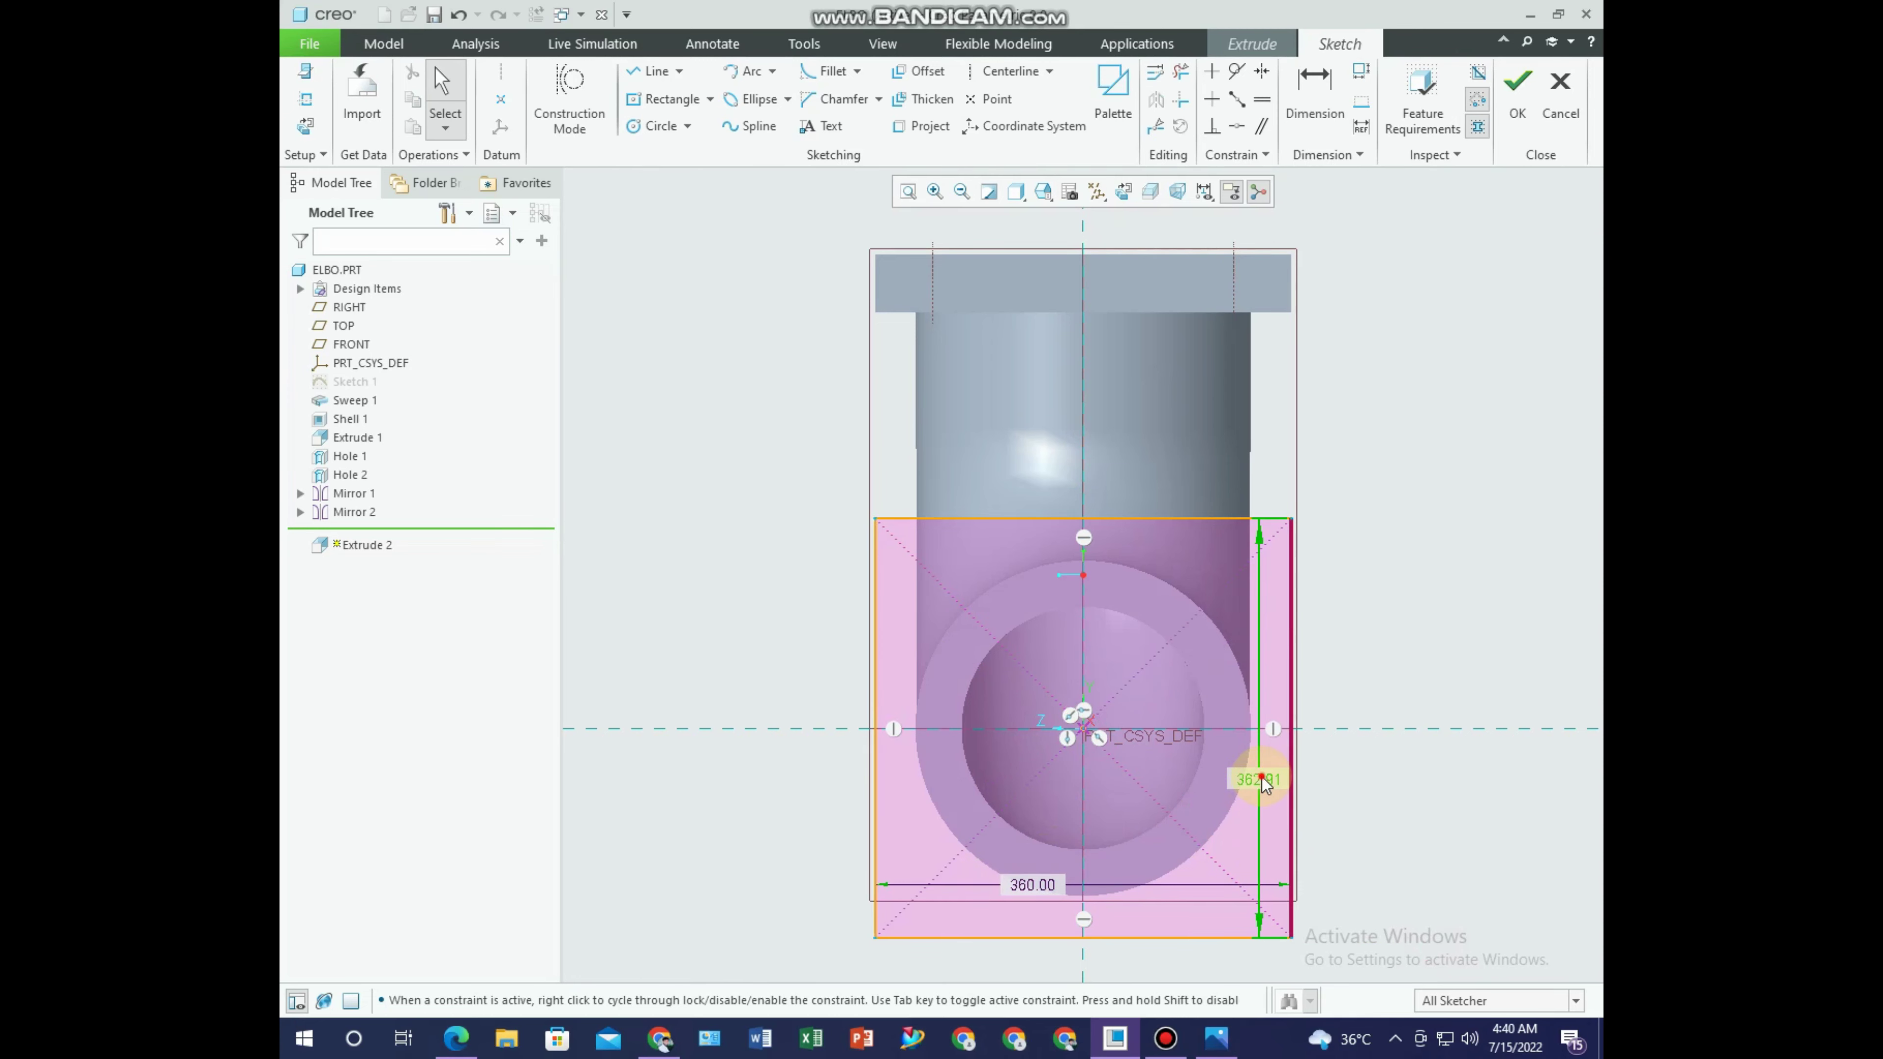
text(360)
key(Return)
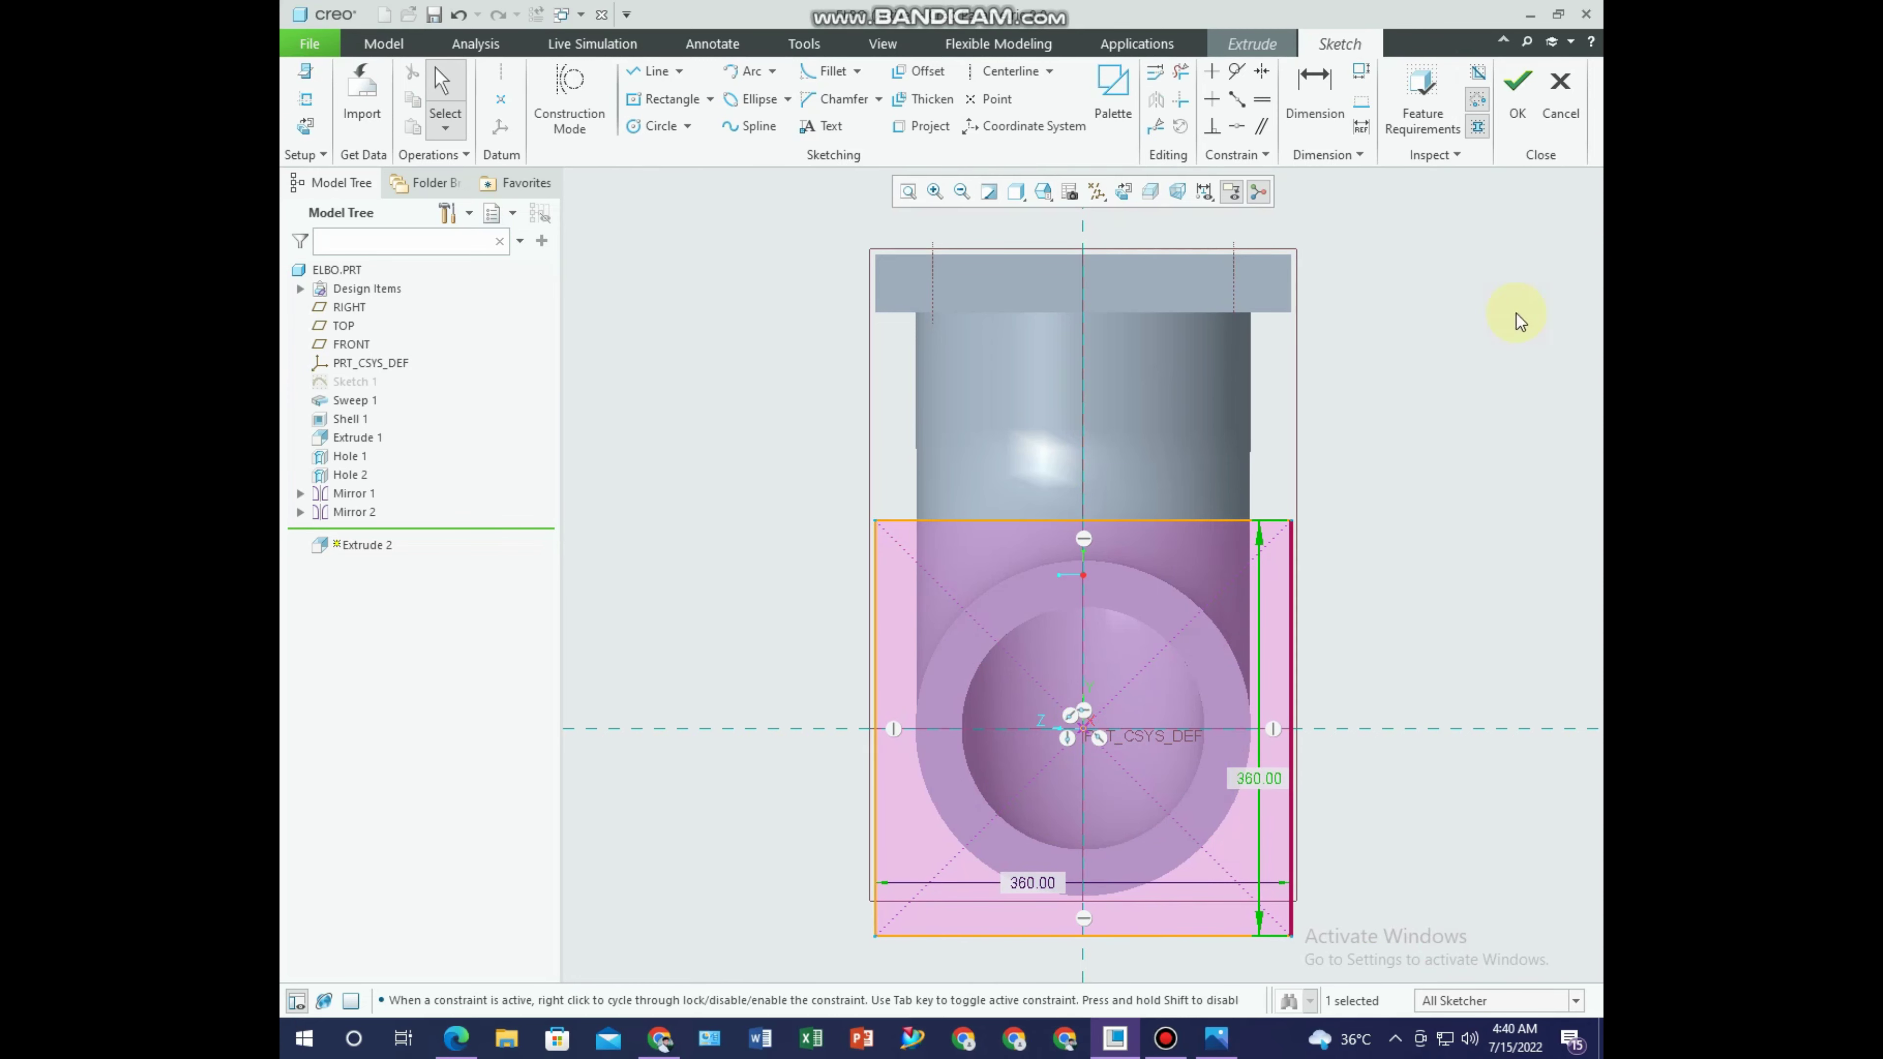
click(1517, 85)
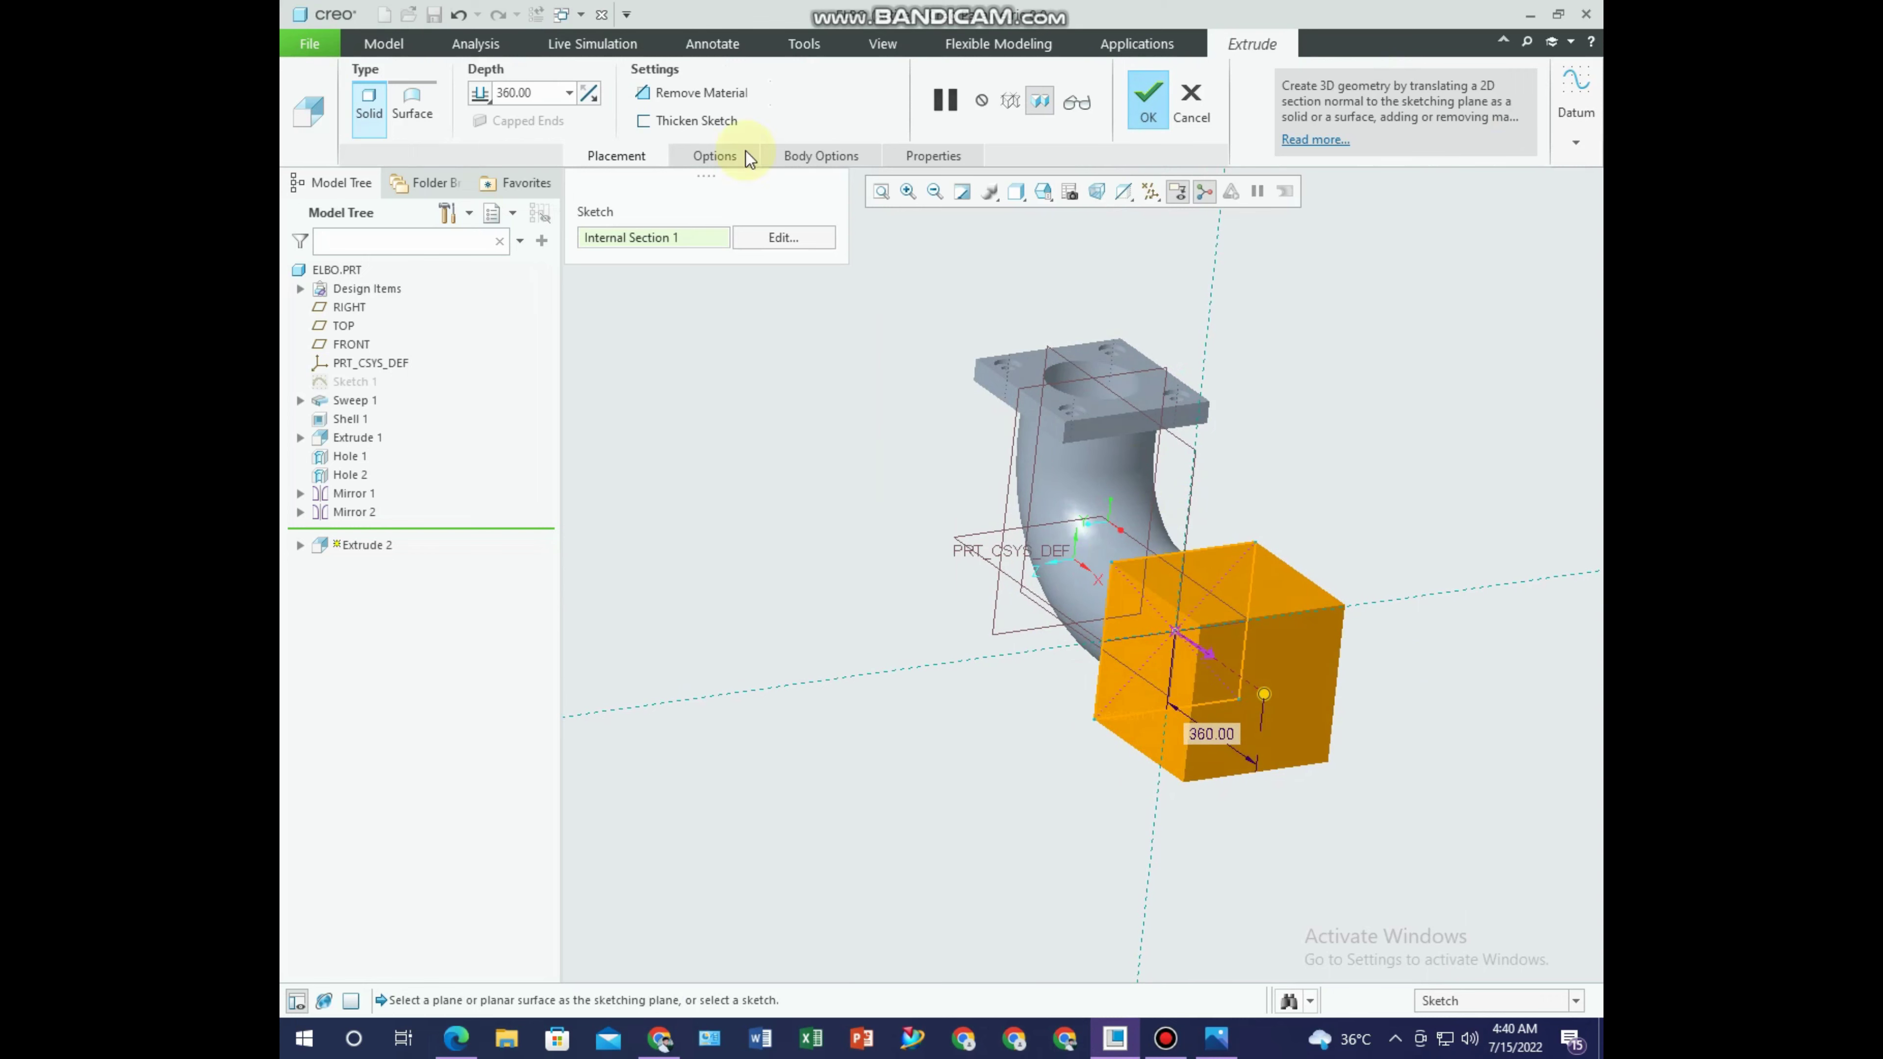
Flip the extrusion direction and set its depth to 50.
click(599, 97)
double_click(545, 92)
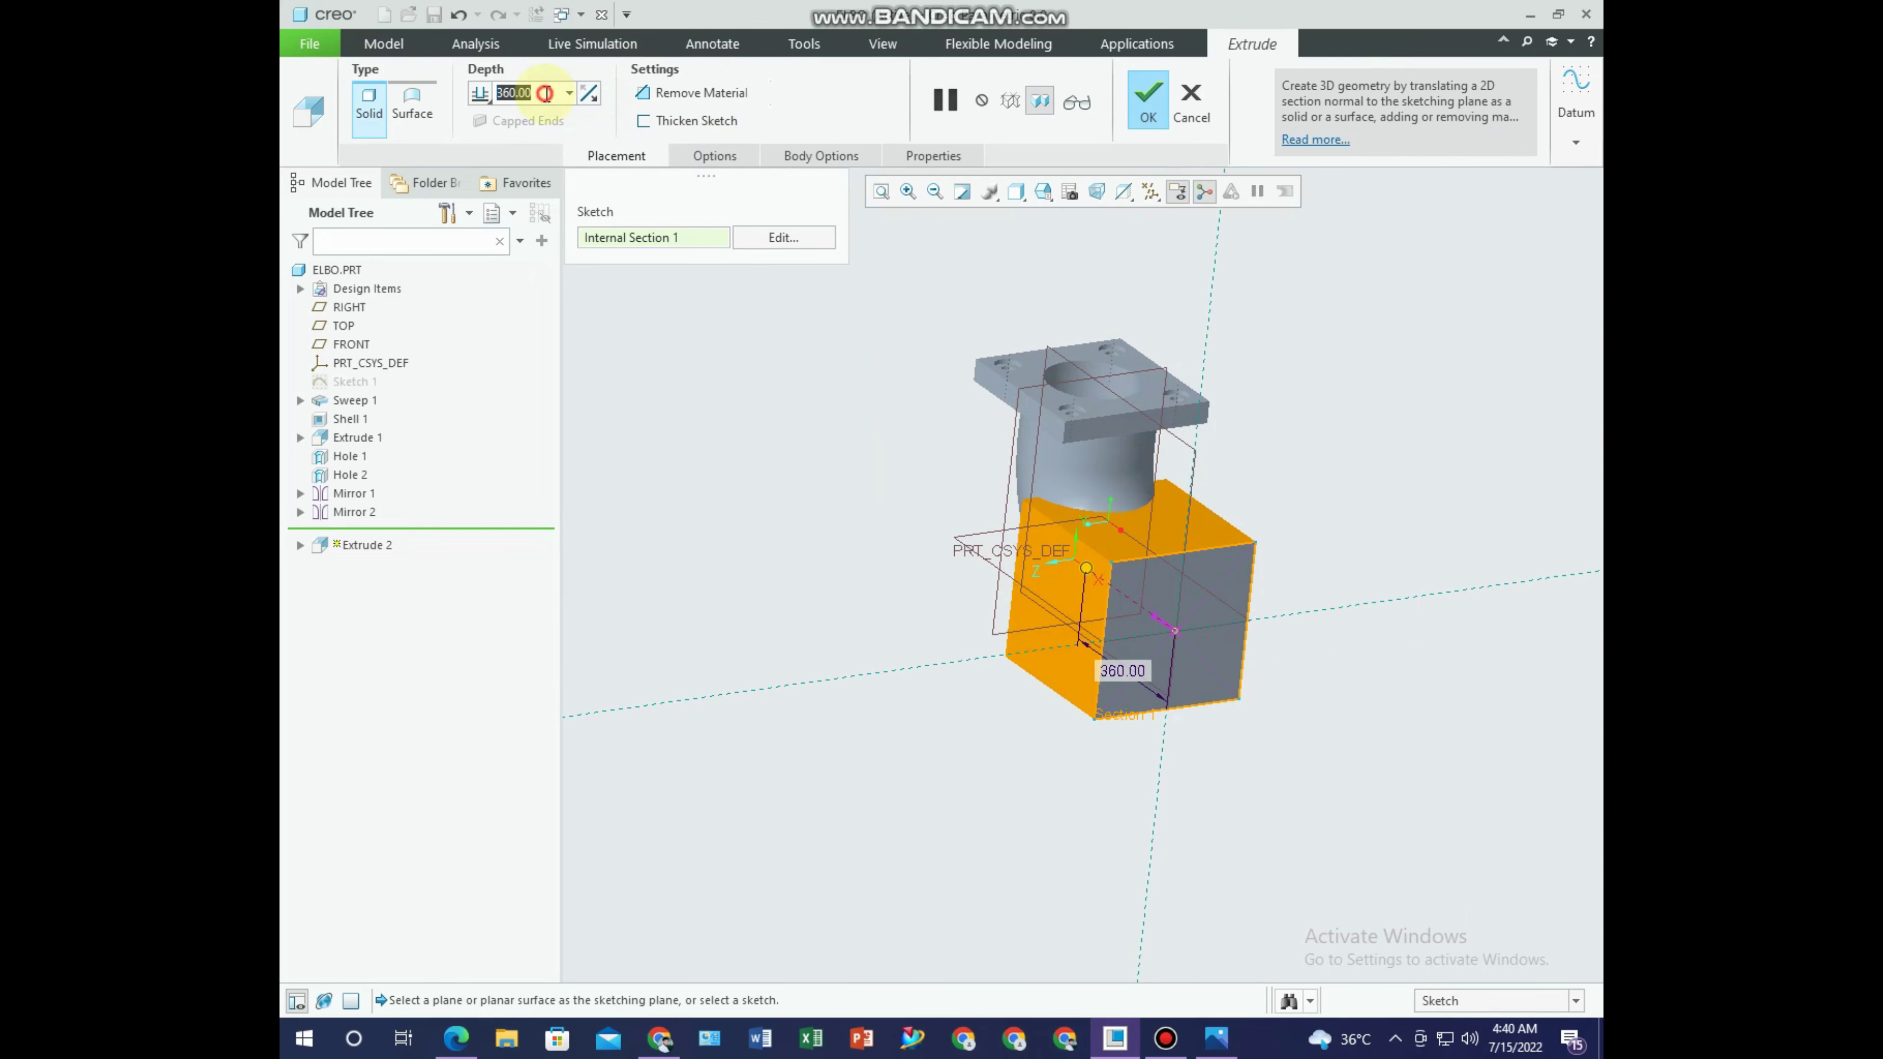
text(50)
key(Return)
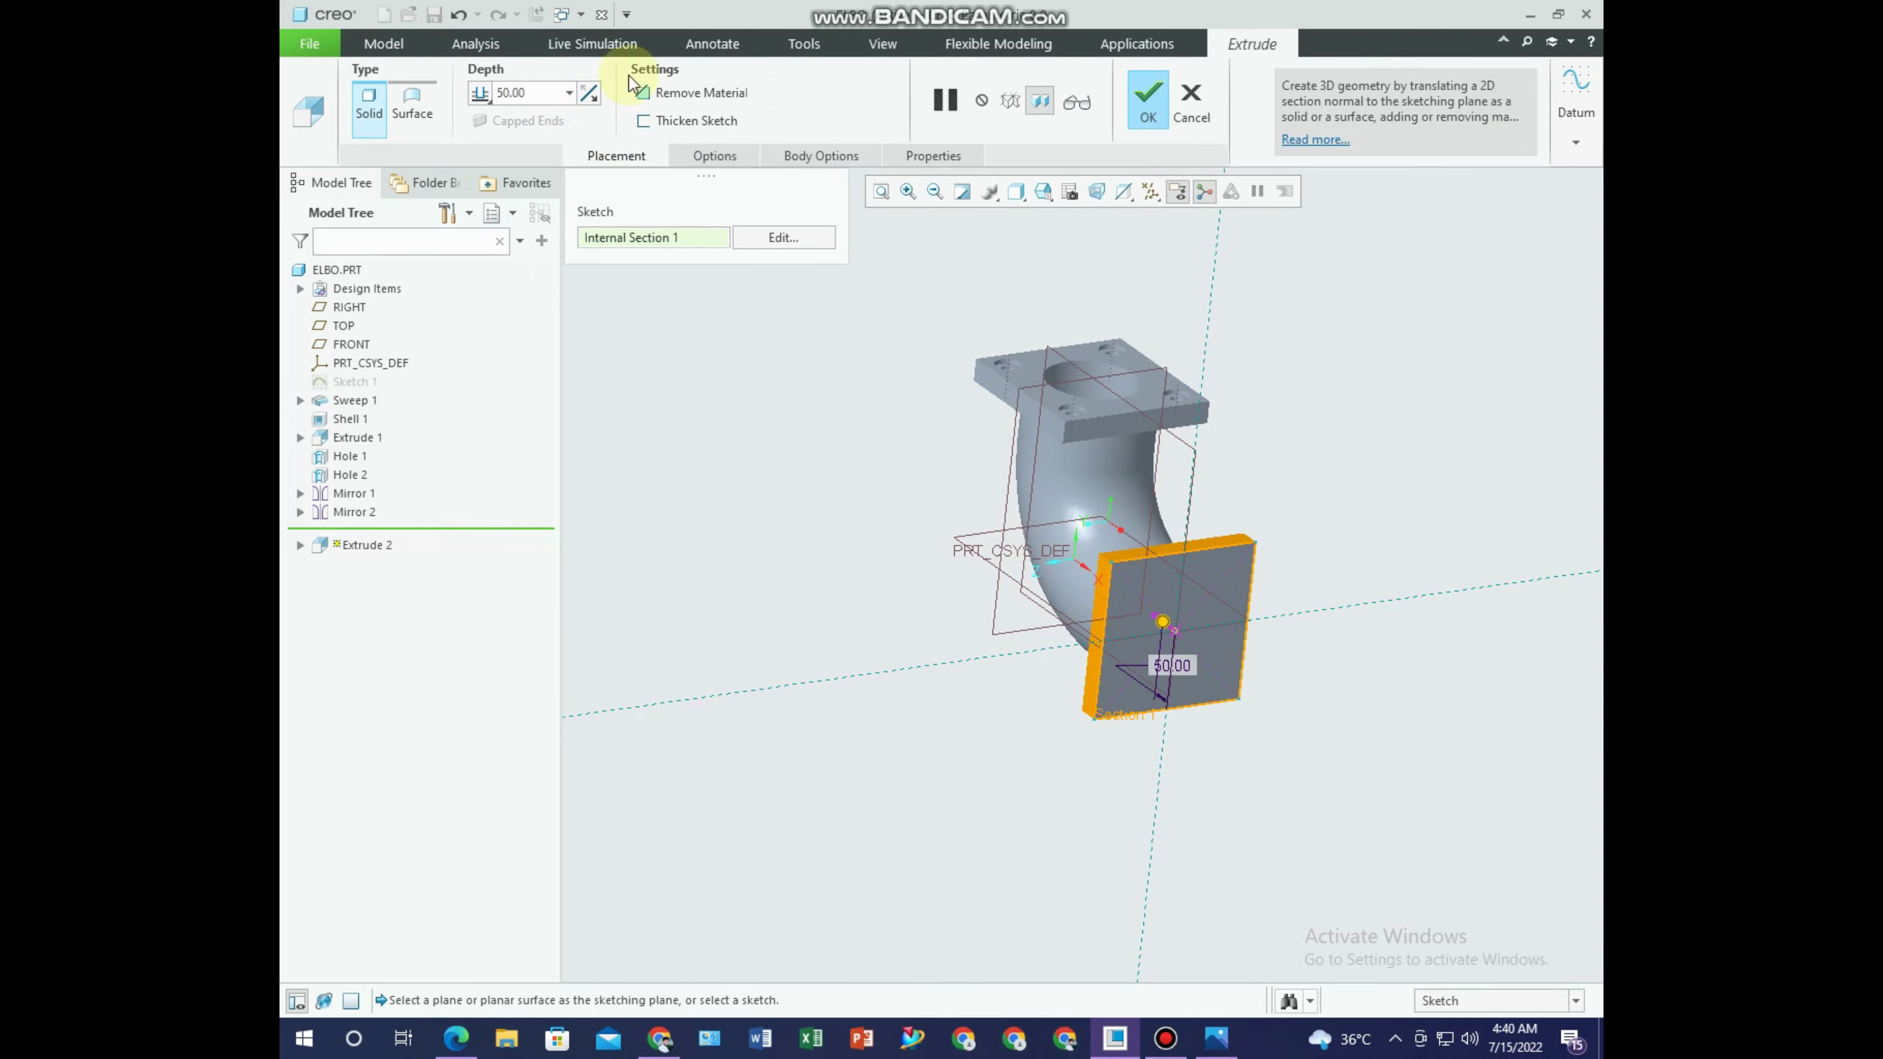
Project the pipe's inner bore edge into the sketch and finish the flange.
click(771, 236)
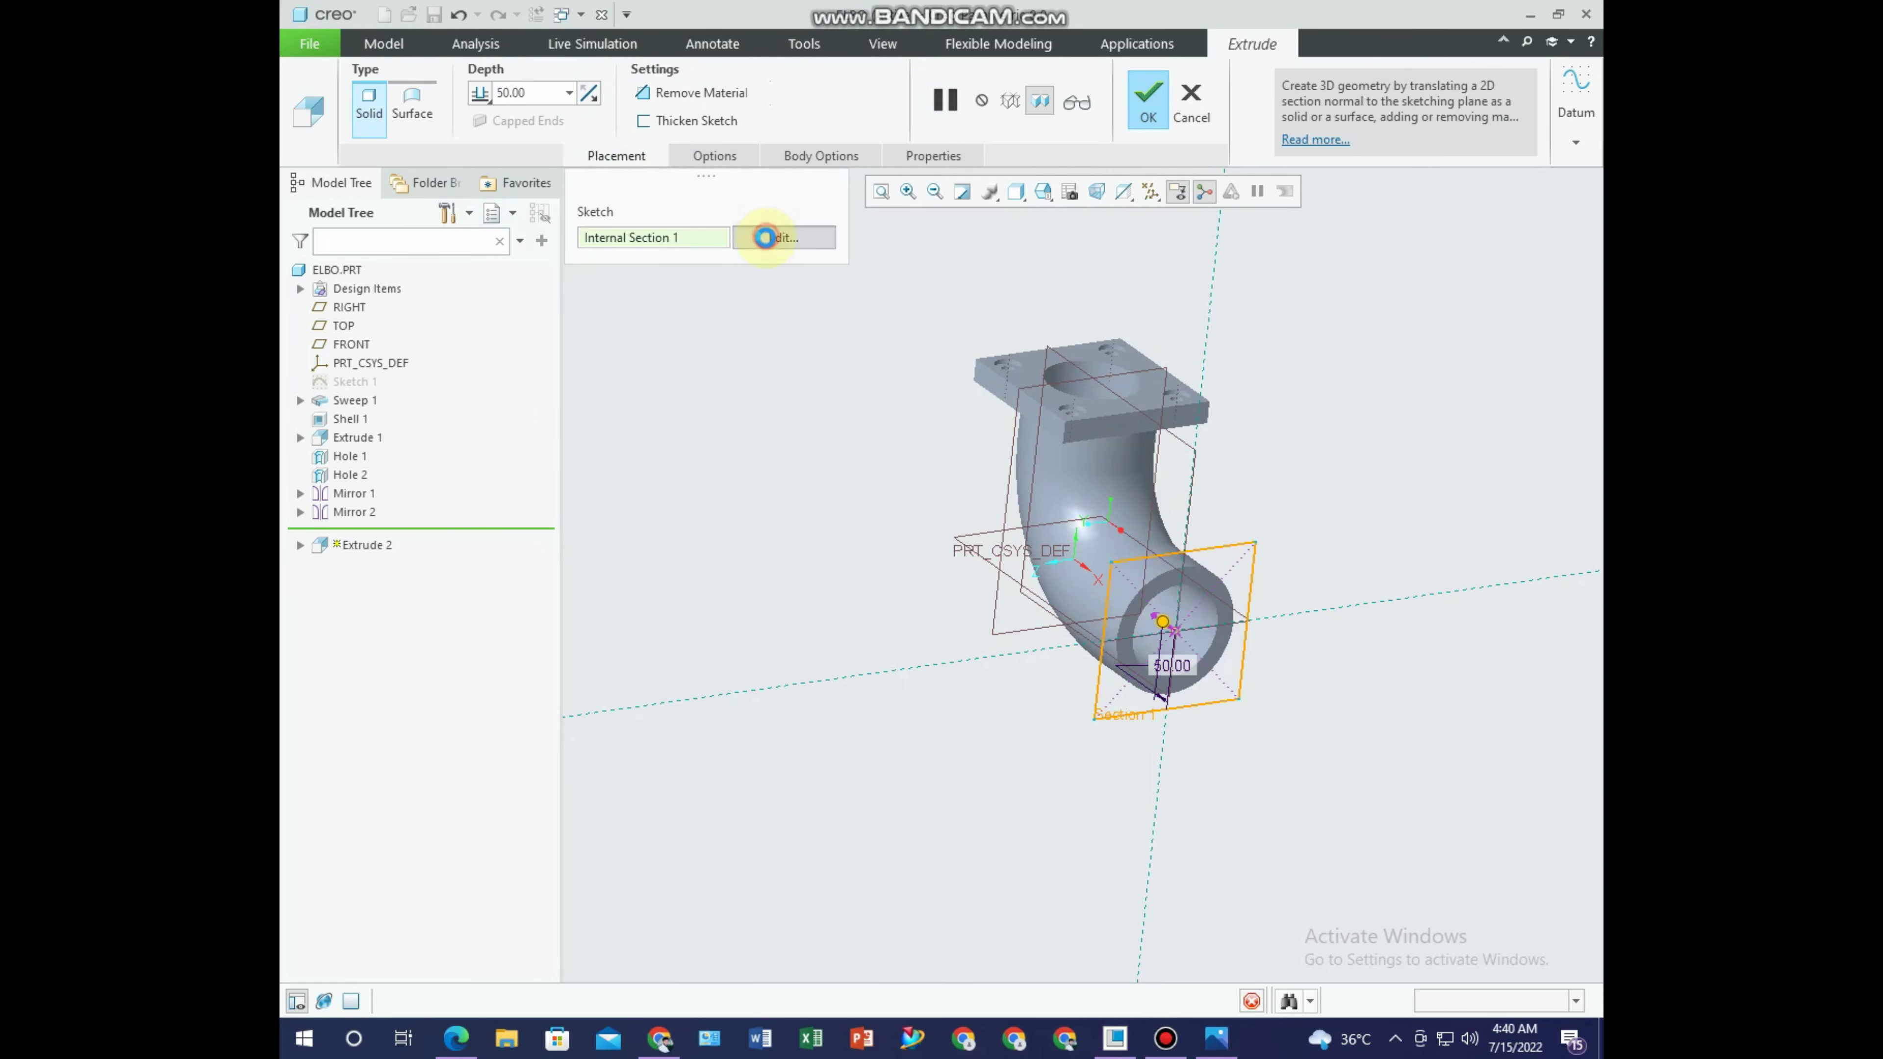
scroll(1118, 589, up, 5)
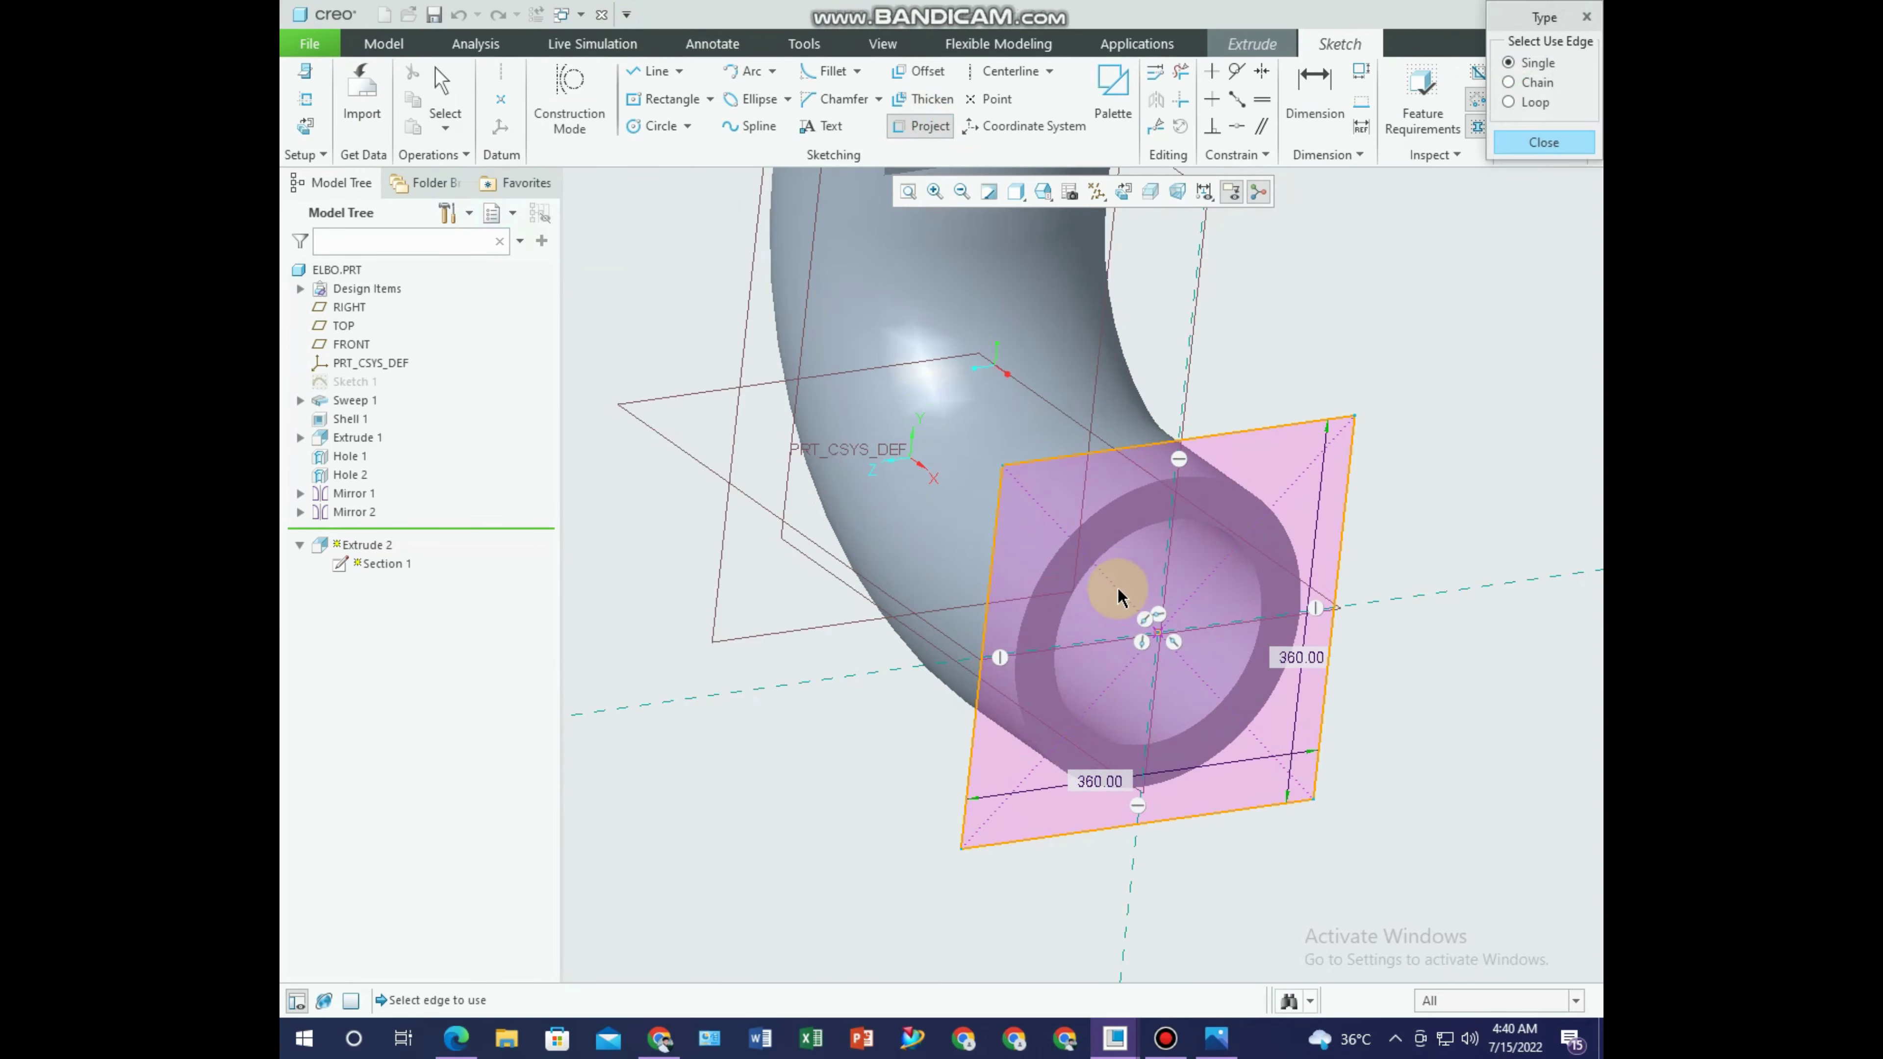
click(1254, 573)
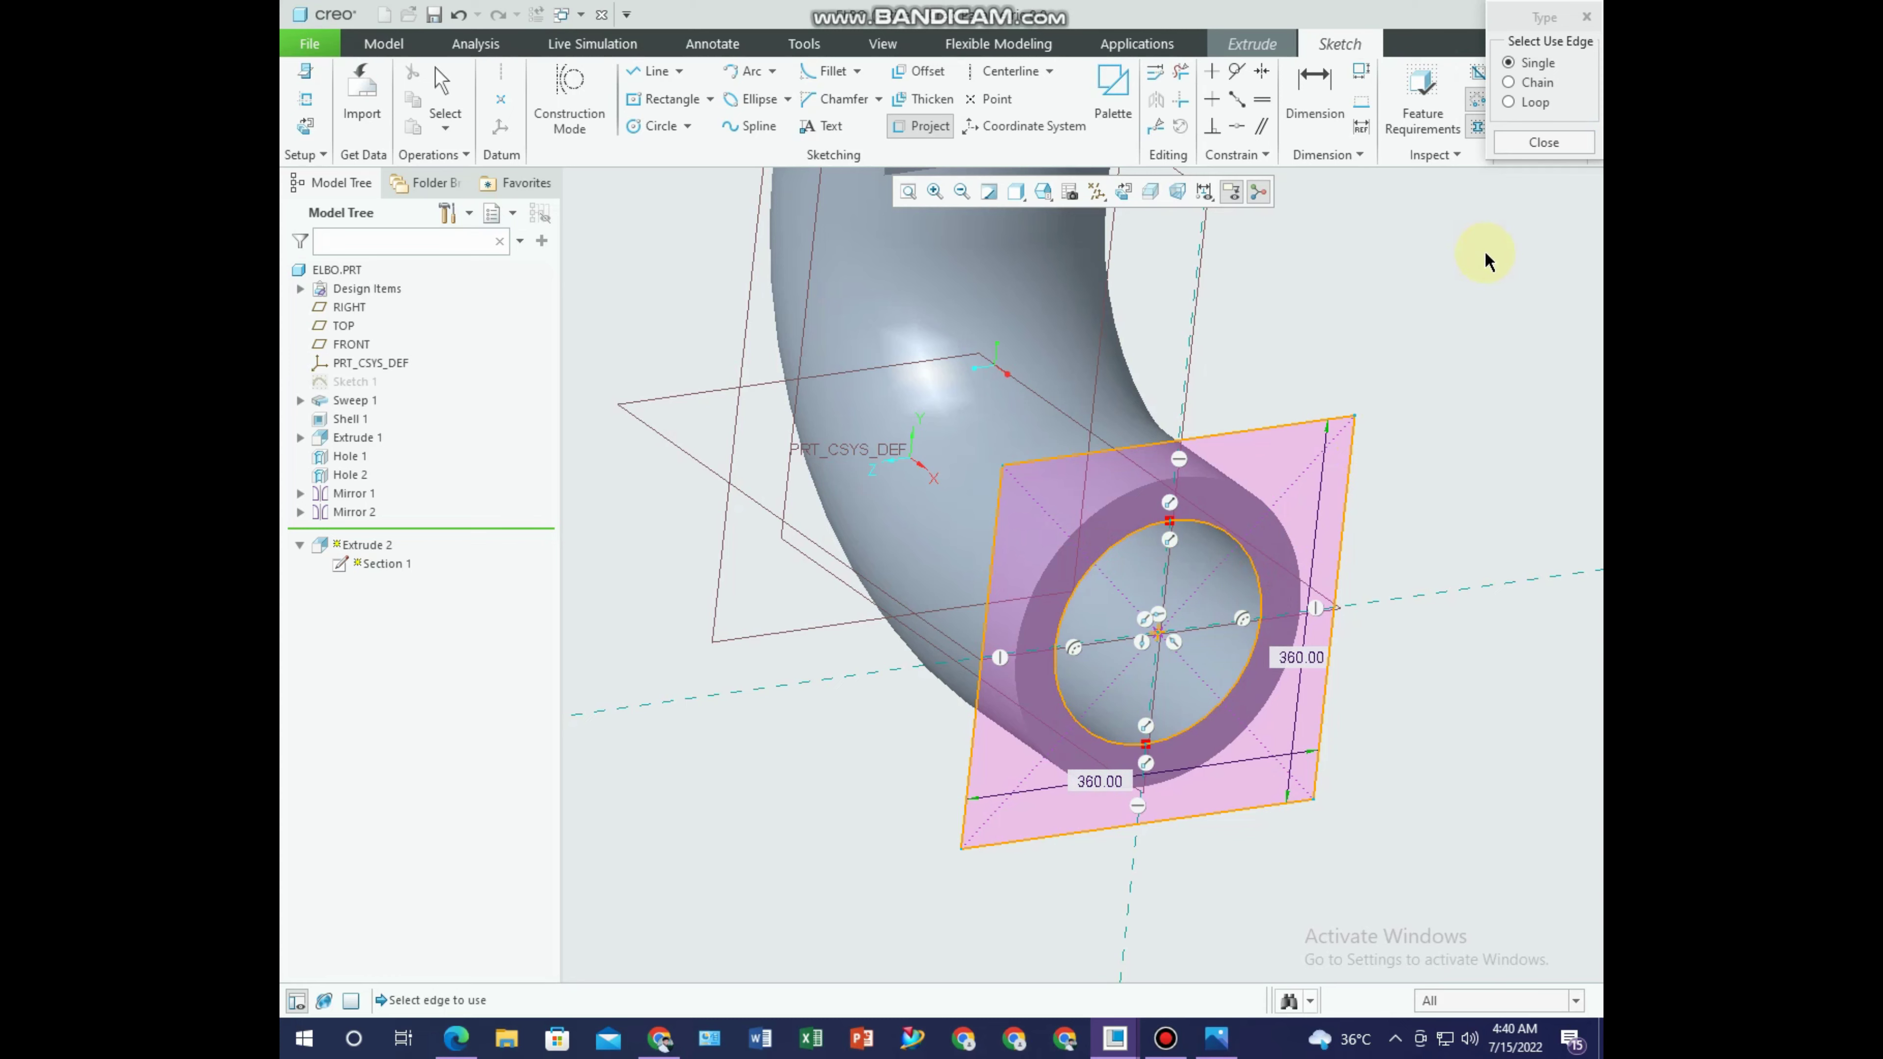
click(1542, 142)
click(1518, 89)
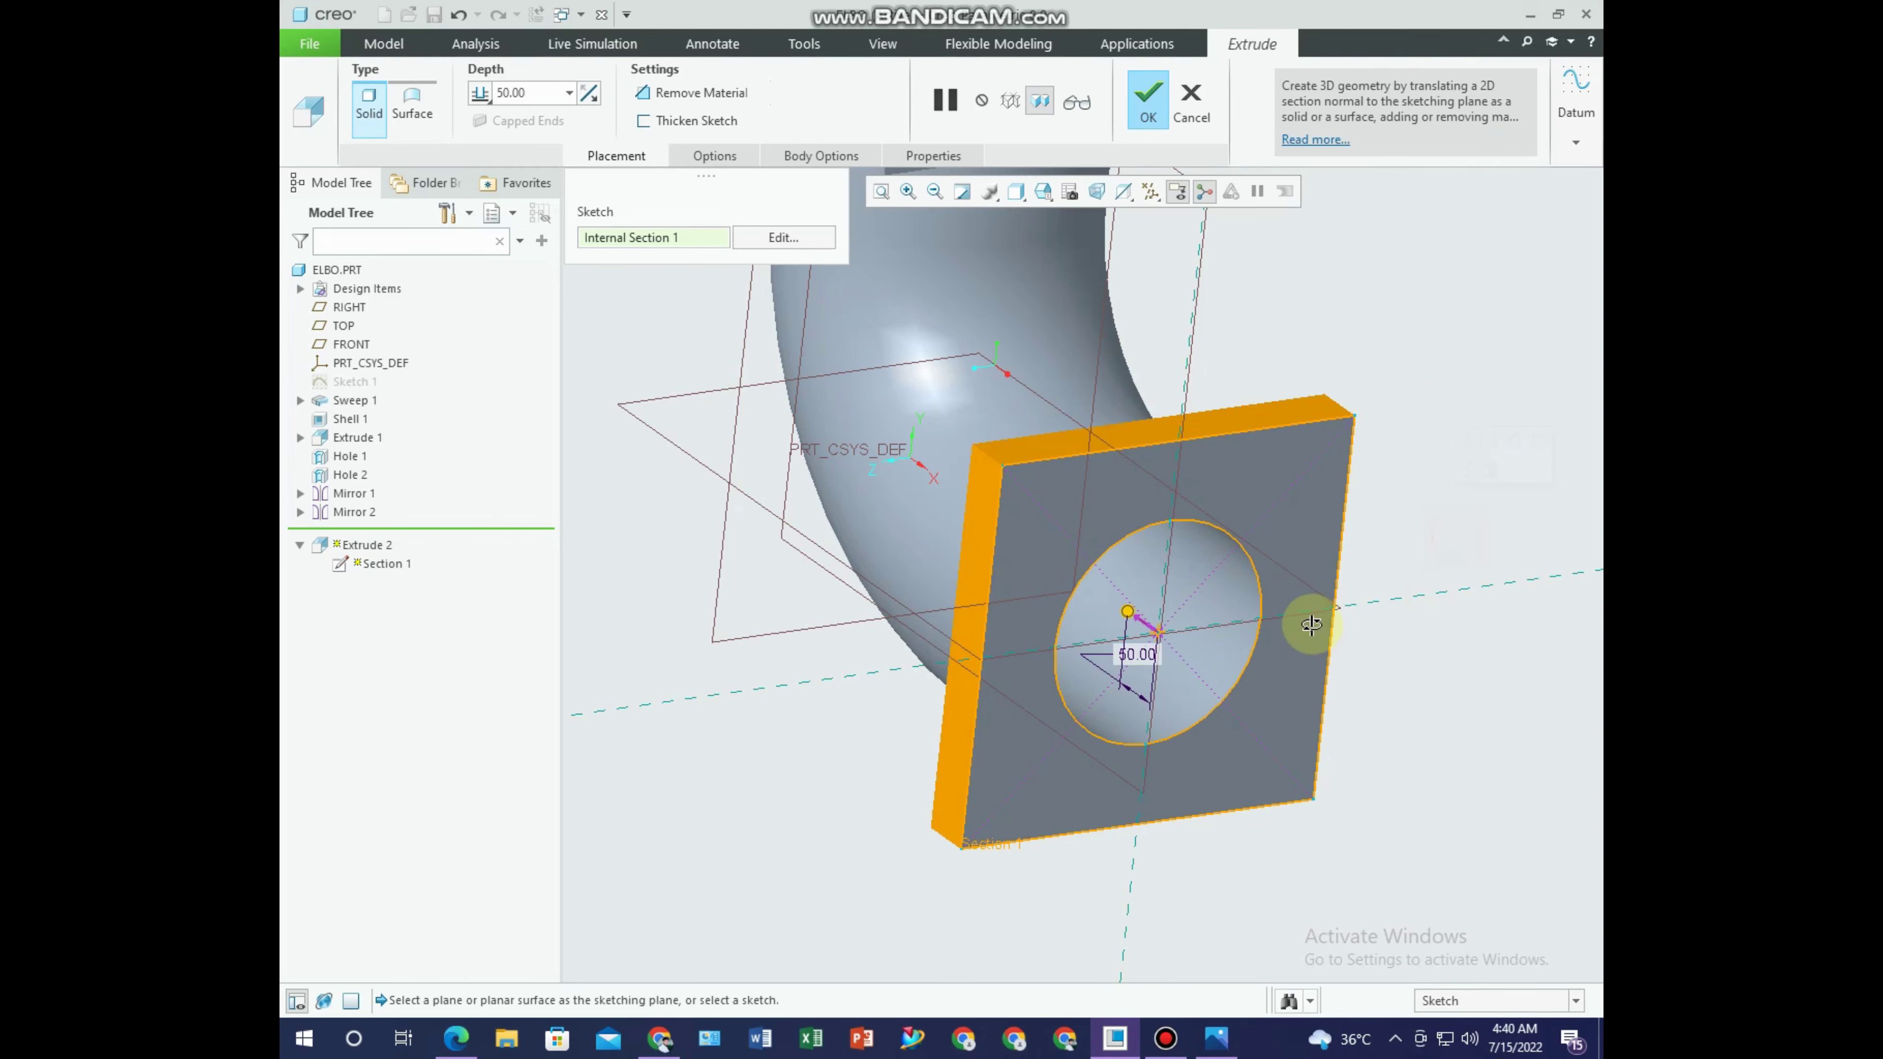
click(1147, 97)
Place a hole on the new flange face, offset from two adjacent flange edges.
scroll(1151, 676, up, 3)
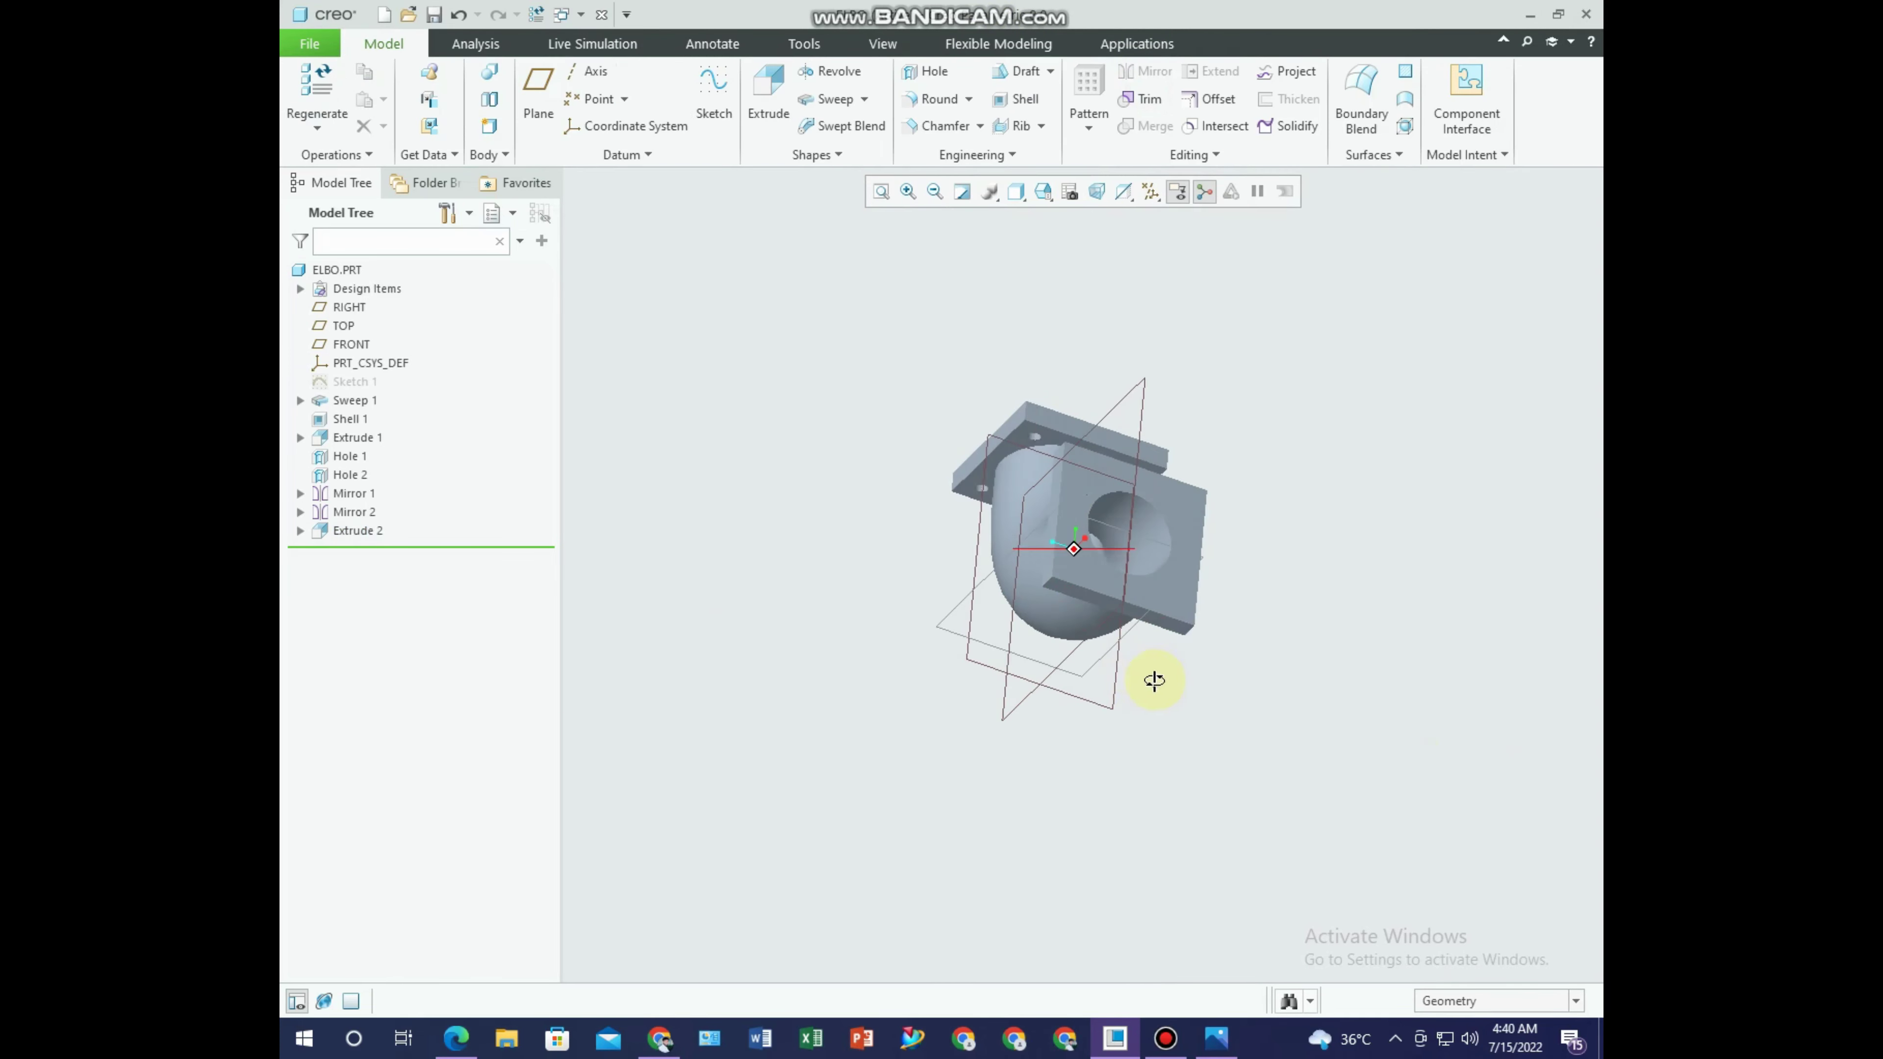
mouse_move(1151, 676)
middle_down()
mouse_move(1171, 762)
mouse_move(1126, 771)
middle_up()
click(927, 74)
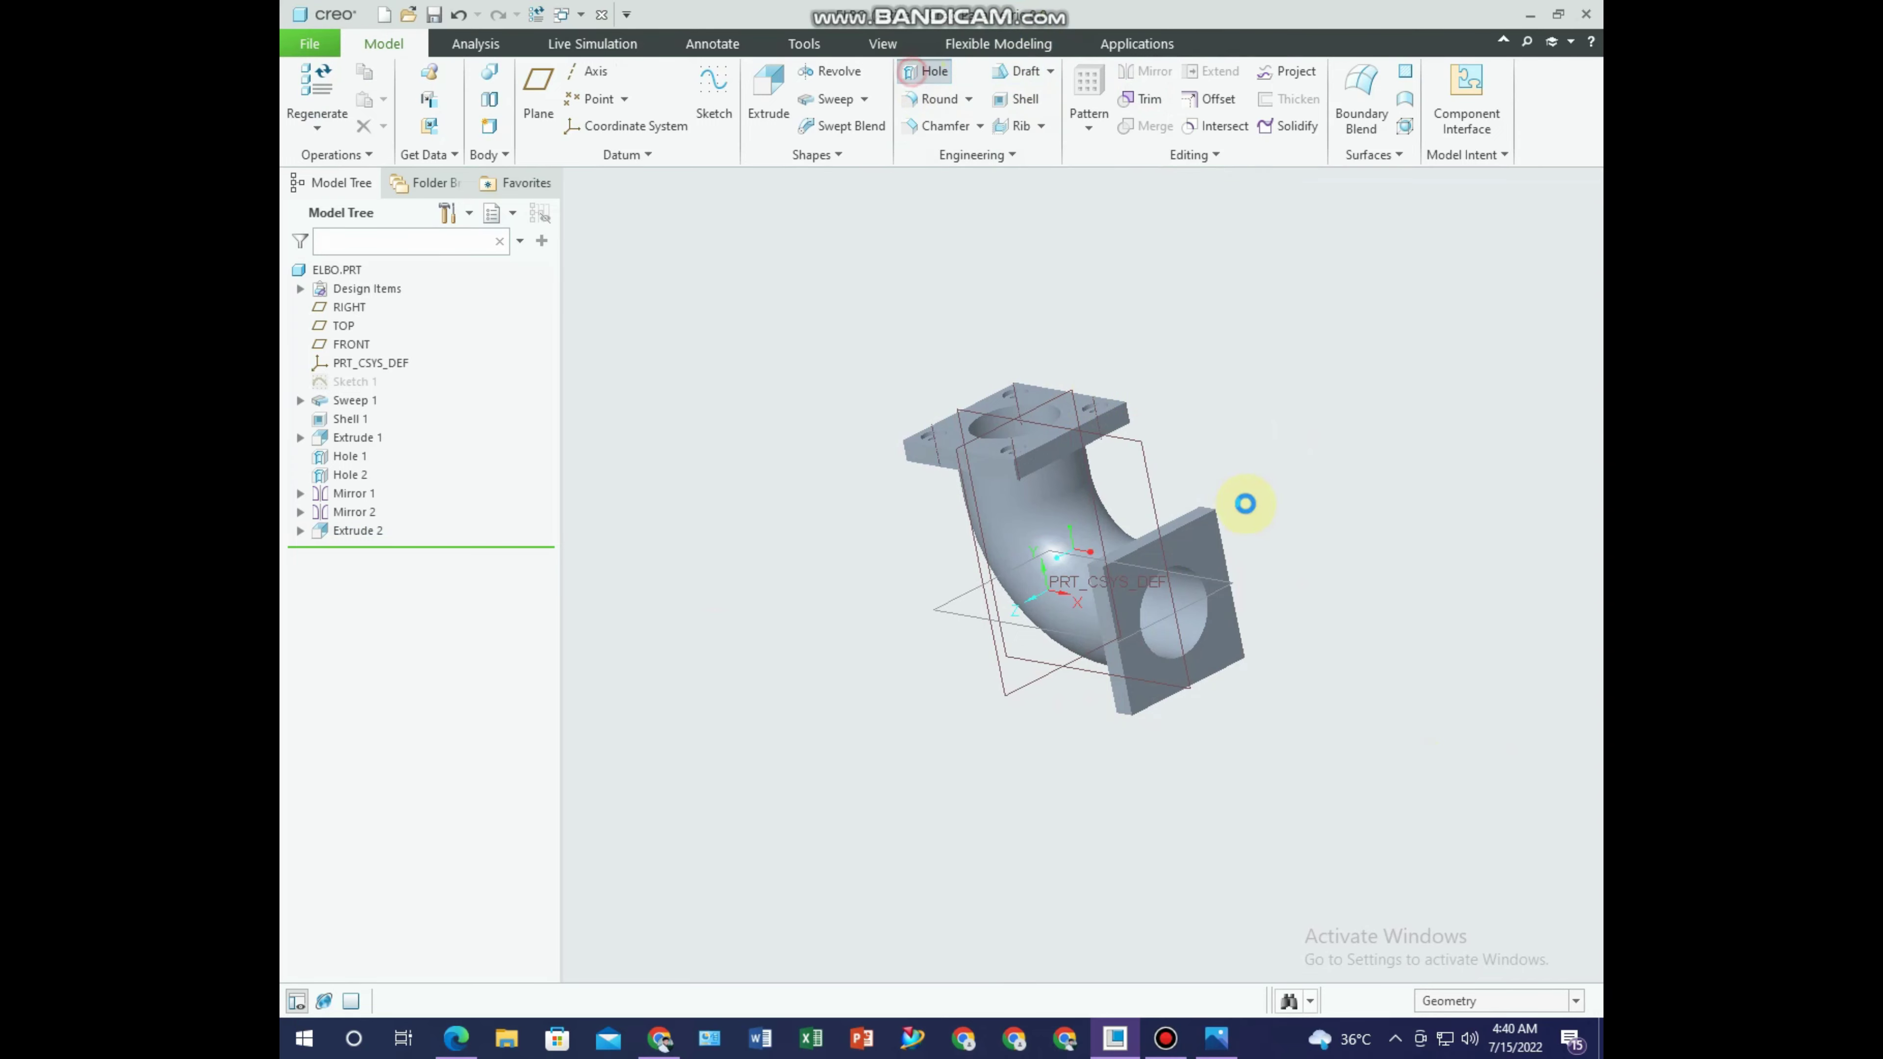
click(1206, 540)
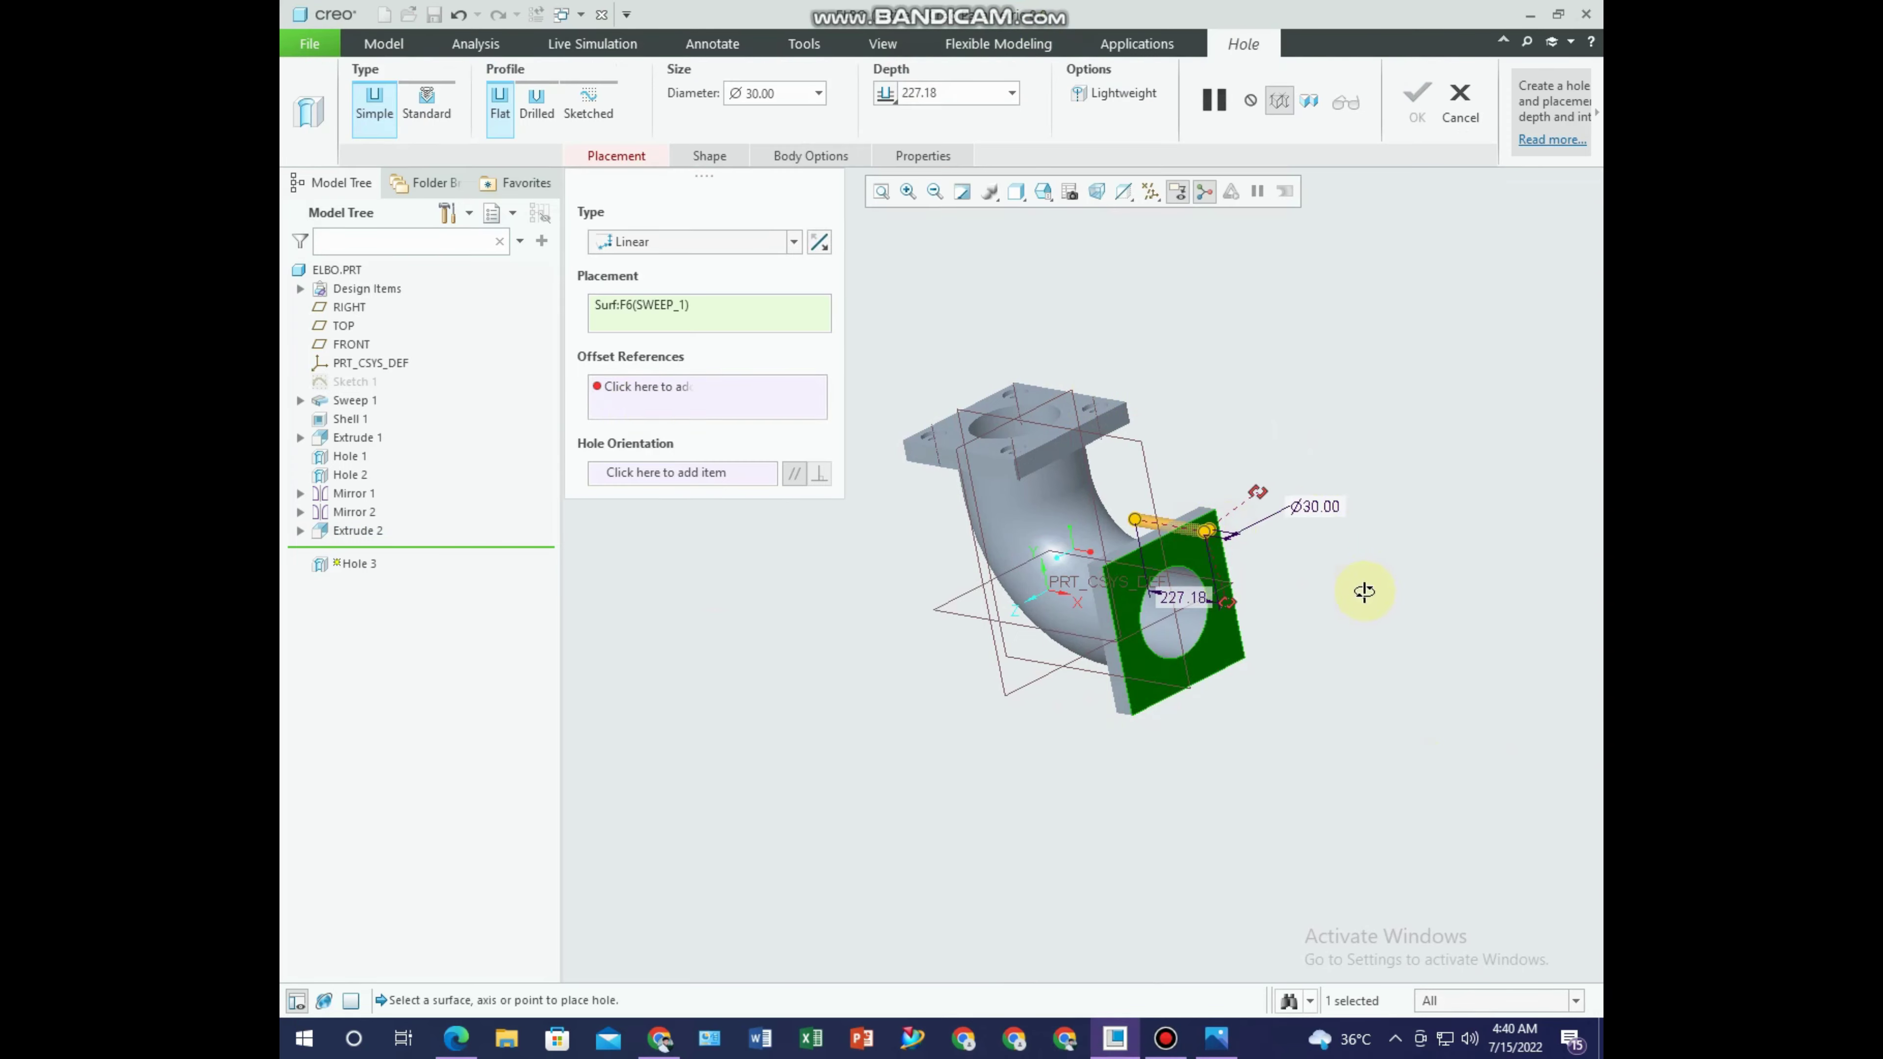
mouse_move(1364, 591)
middle_down()
mouse_move(1353, 522)
mouse_move(1330, 694)
middle_up()
scroll(1035, 517, down, 3)
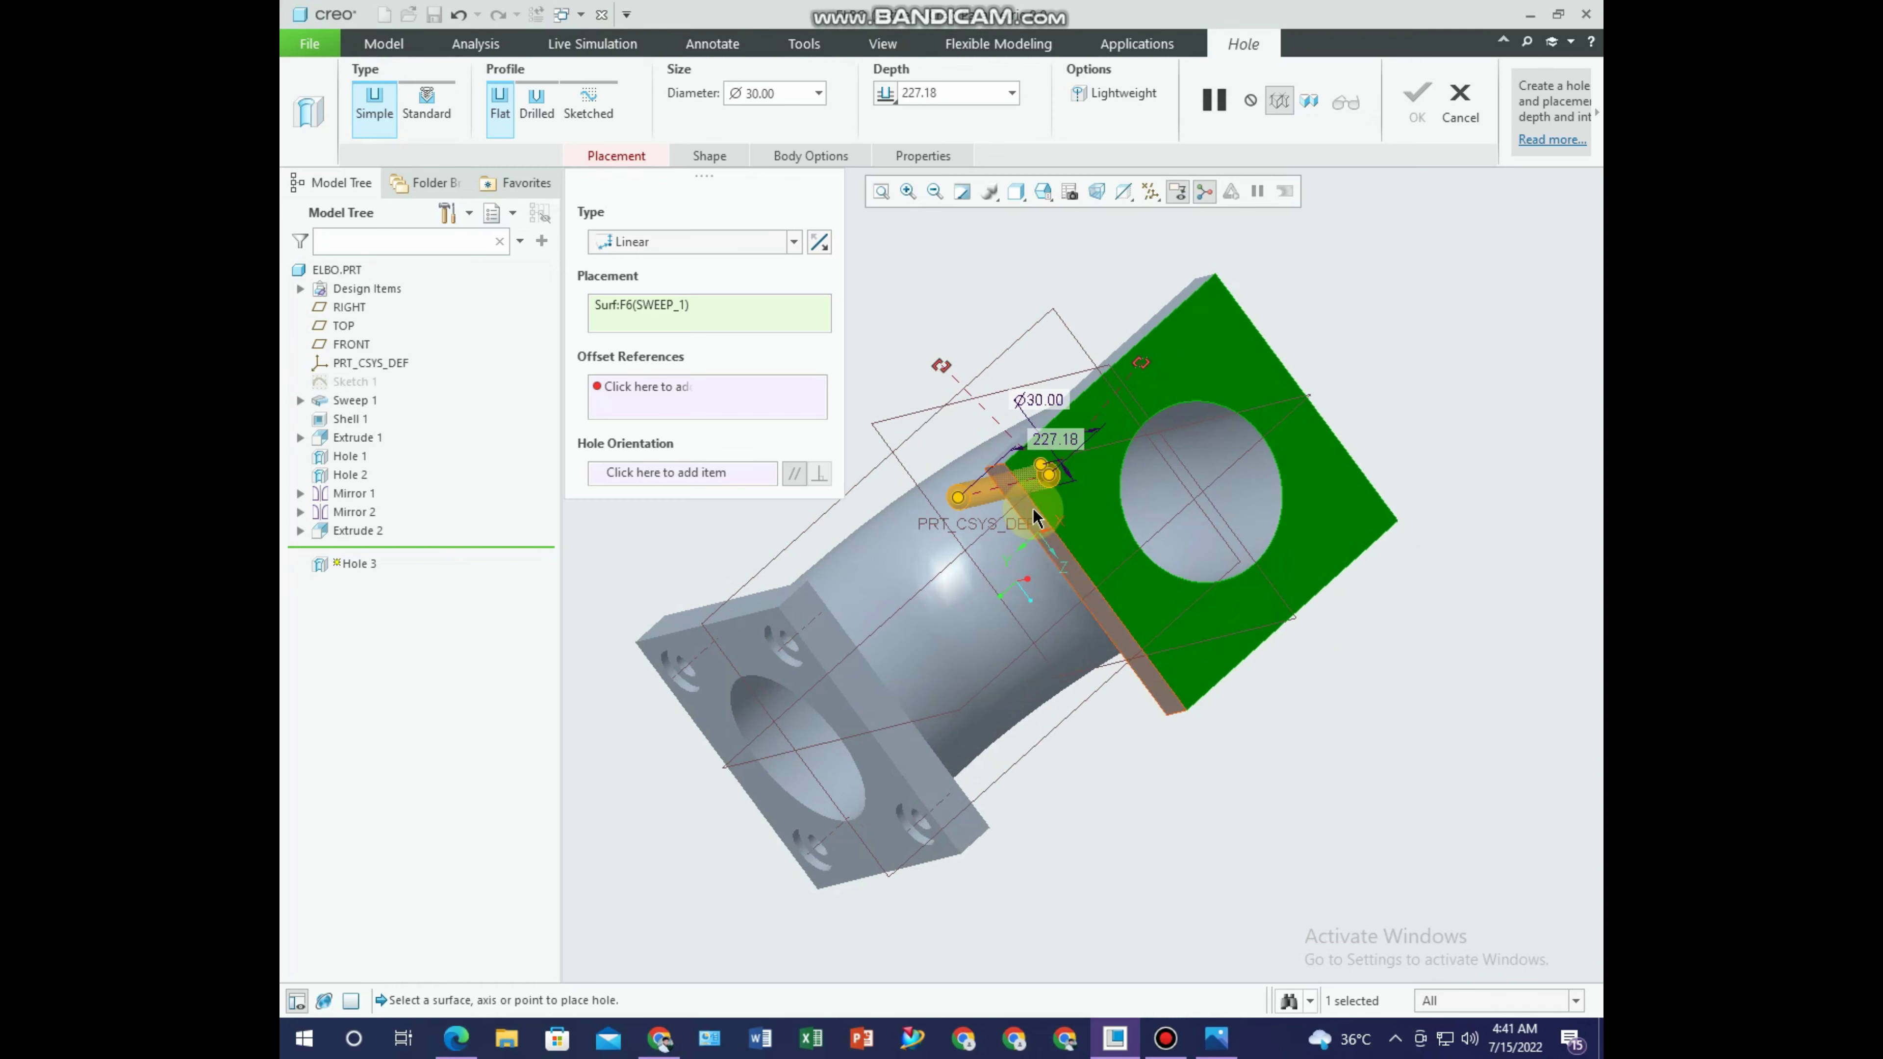
scroll(1010, 424, down, 3)
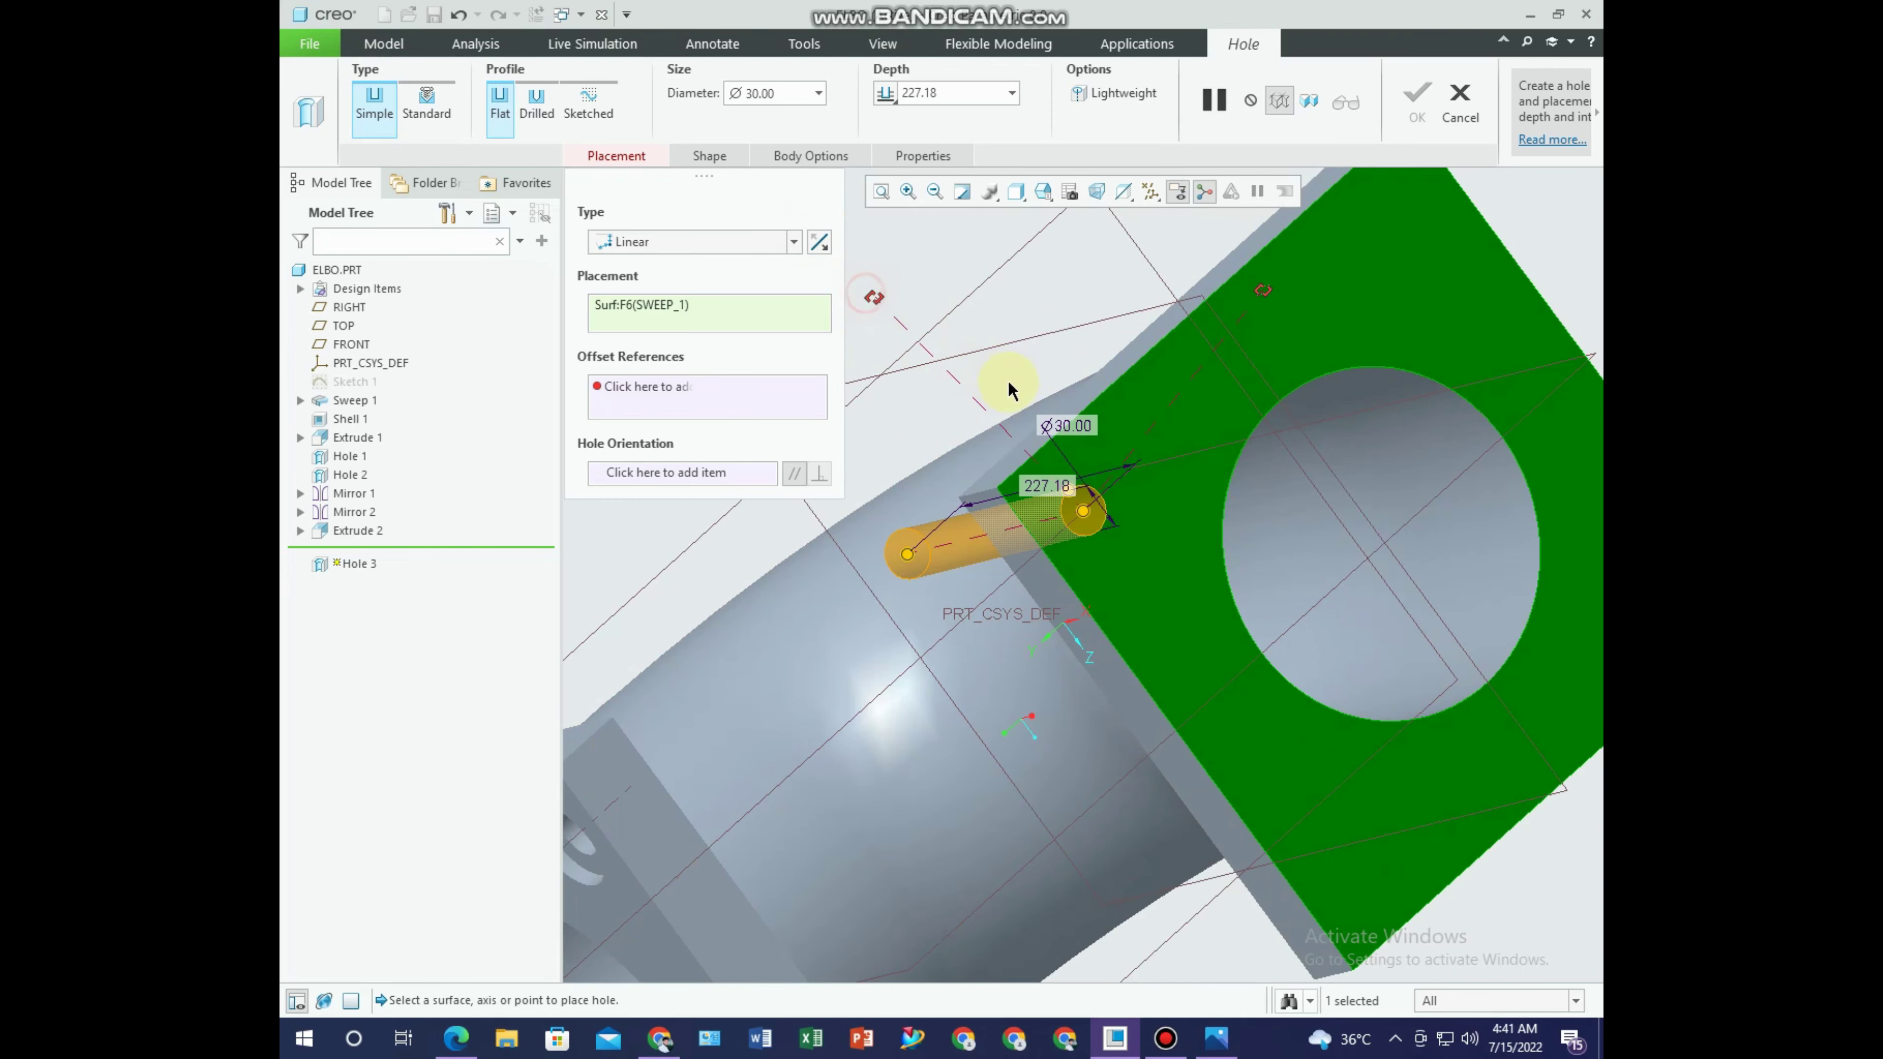
drag(982, 361, 1083, 424)
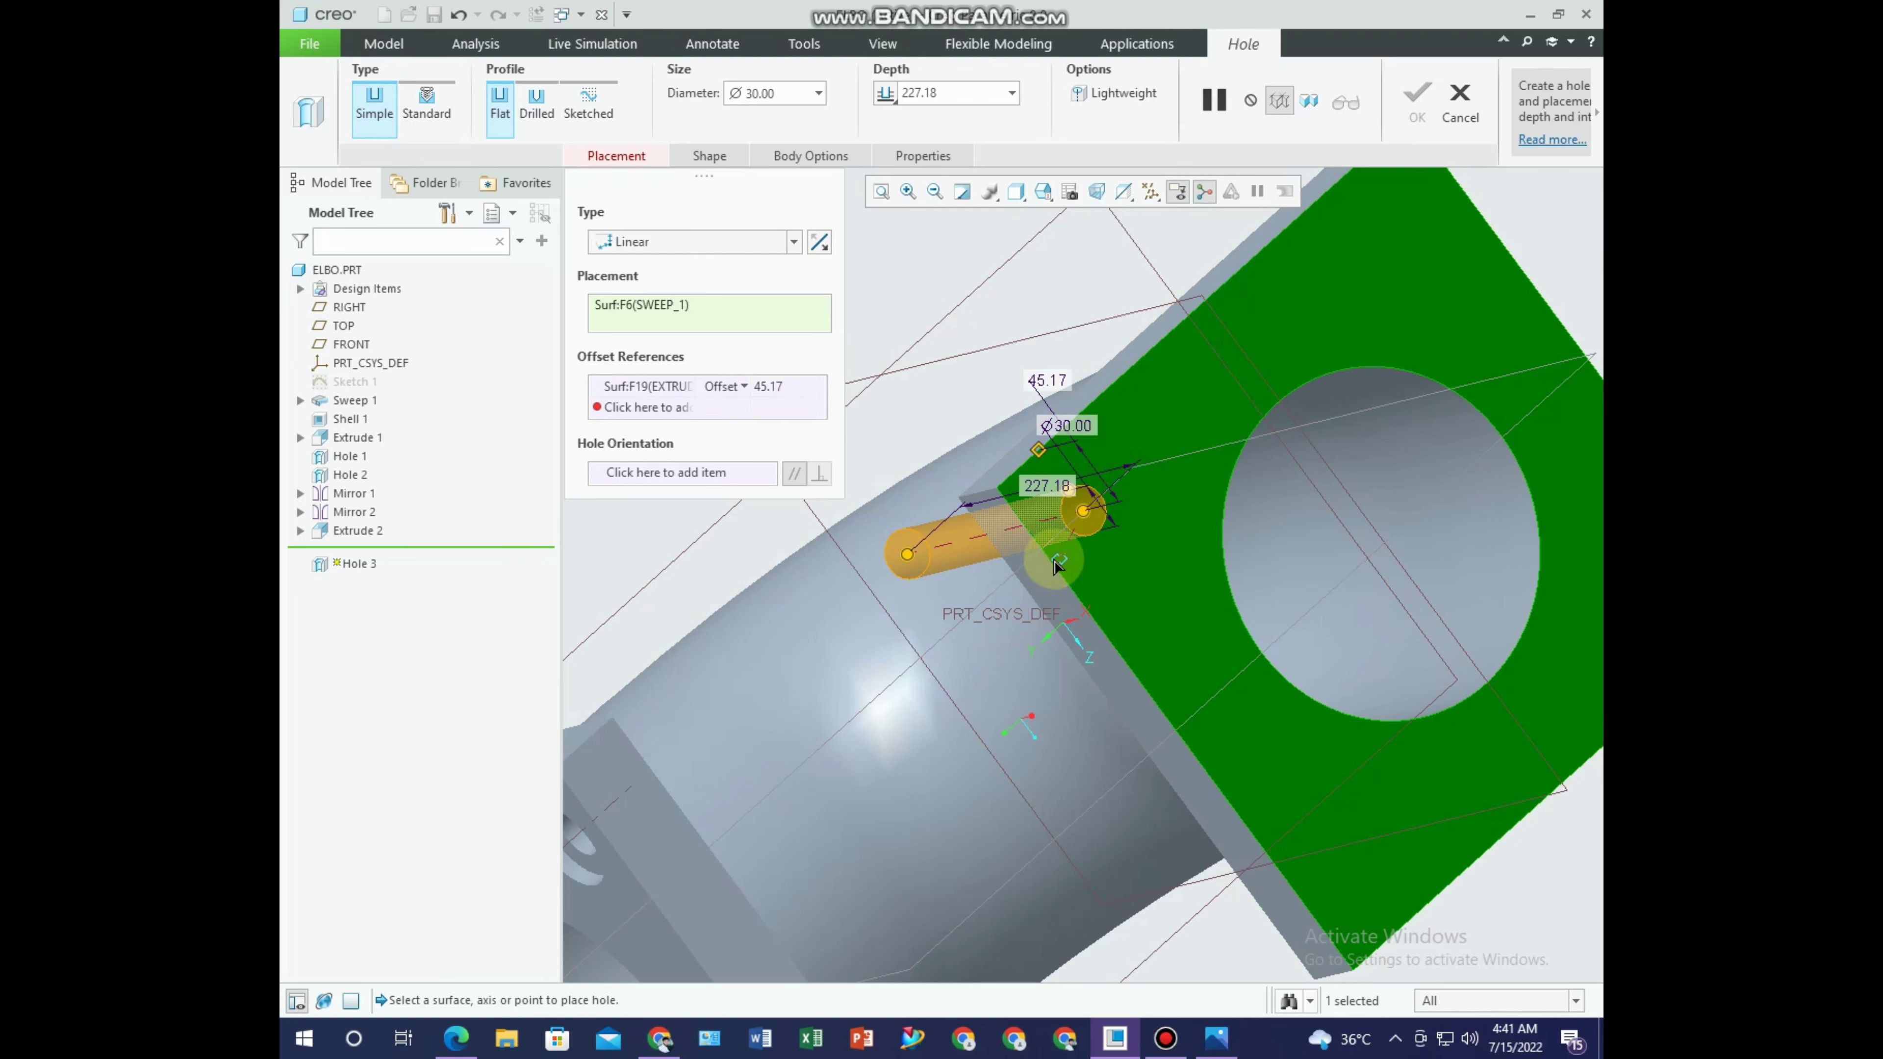
drag(1054, 565, 1051, 561)
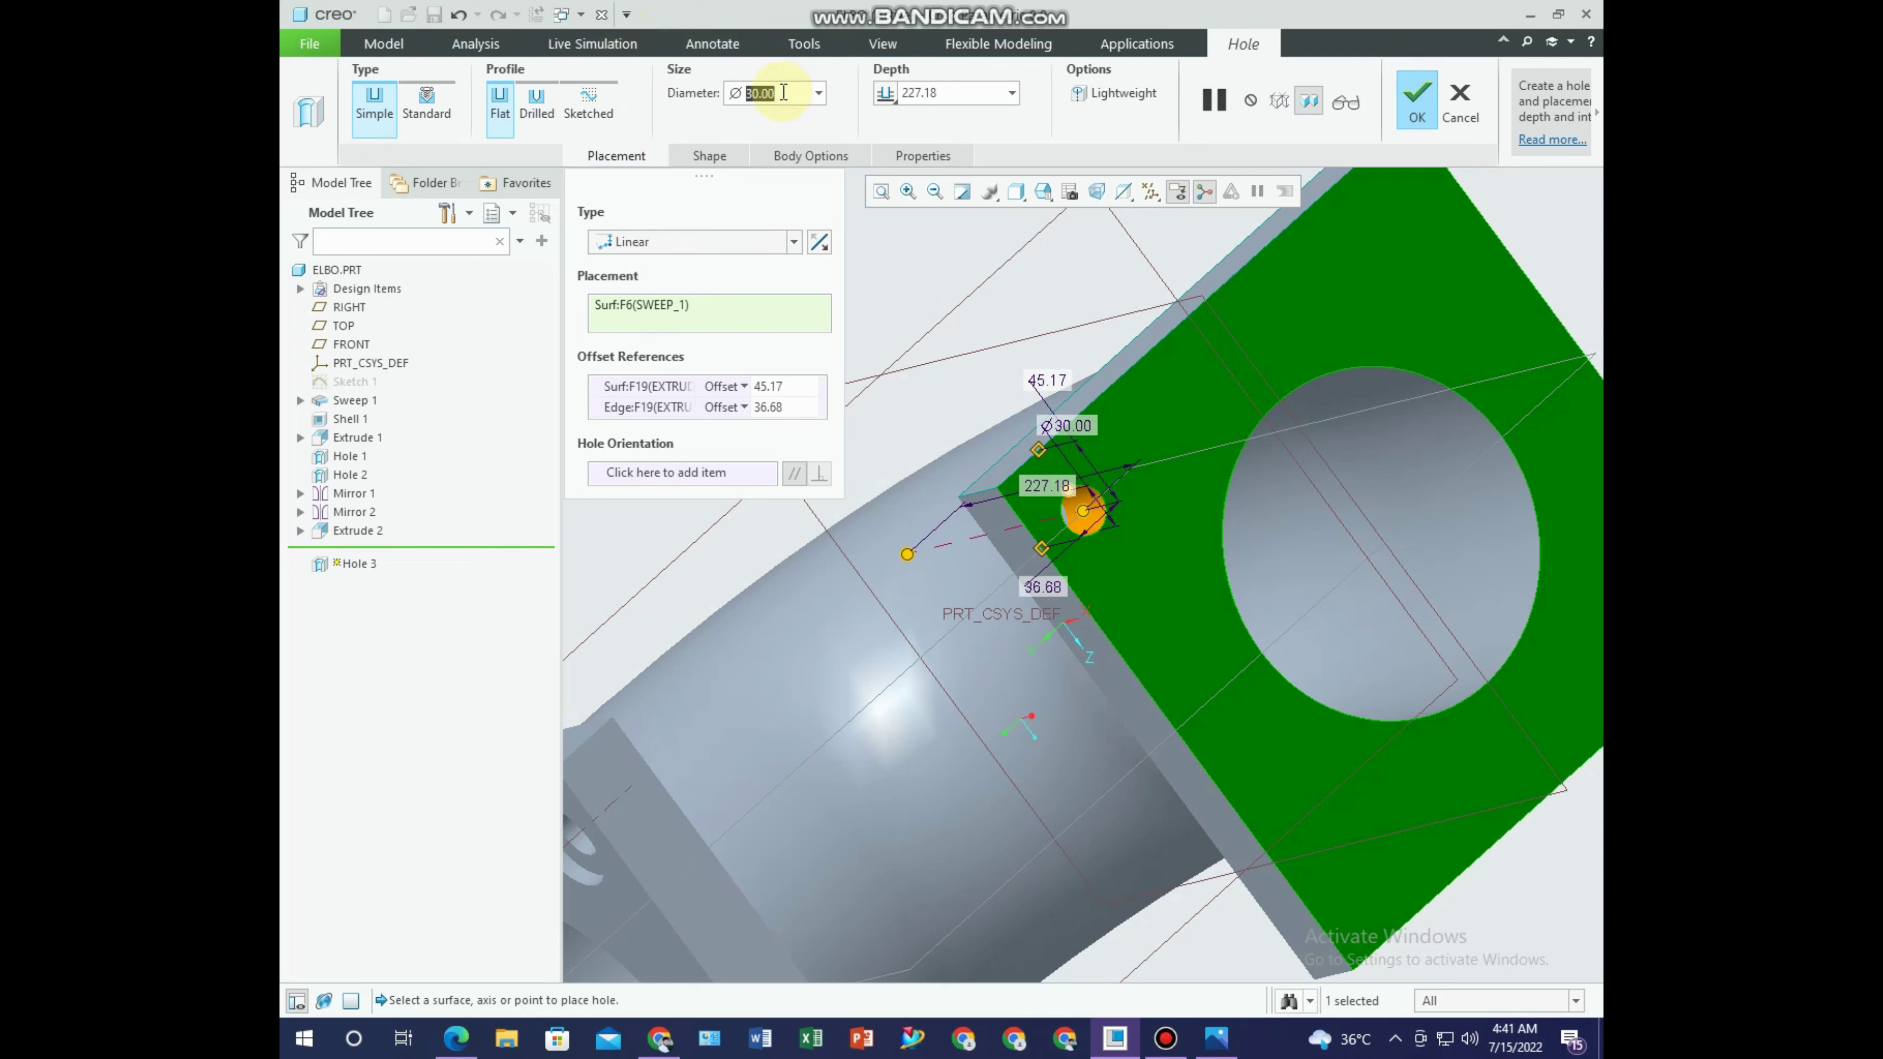
Give the hole a 60 diameter and 10 depth, and finish Hole 3.
text(60)
key(Return)
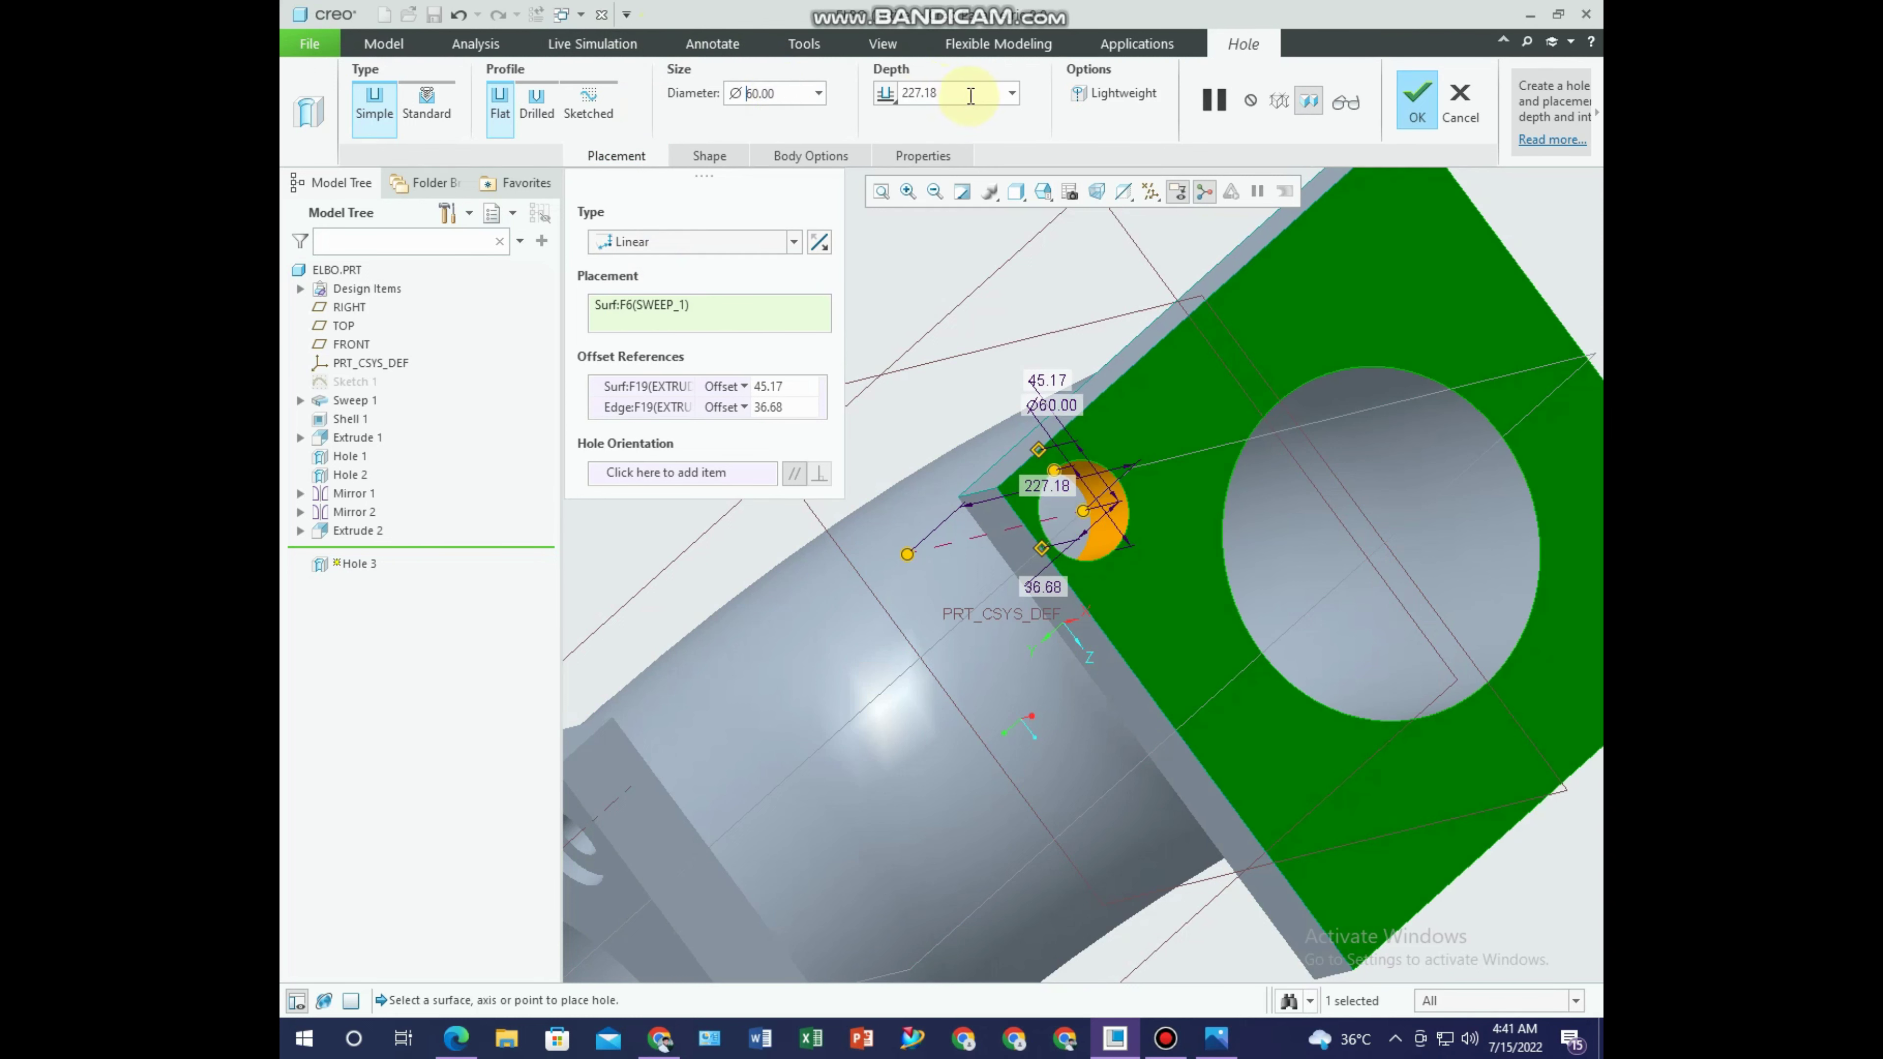
text(10)
key(Return)
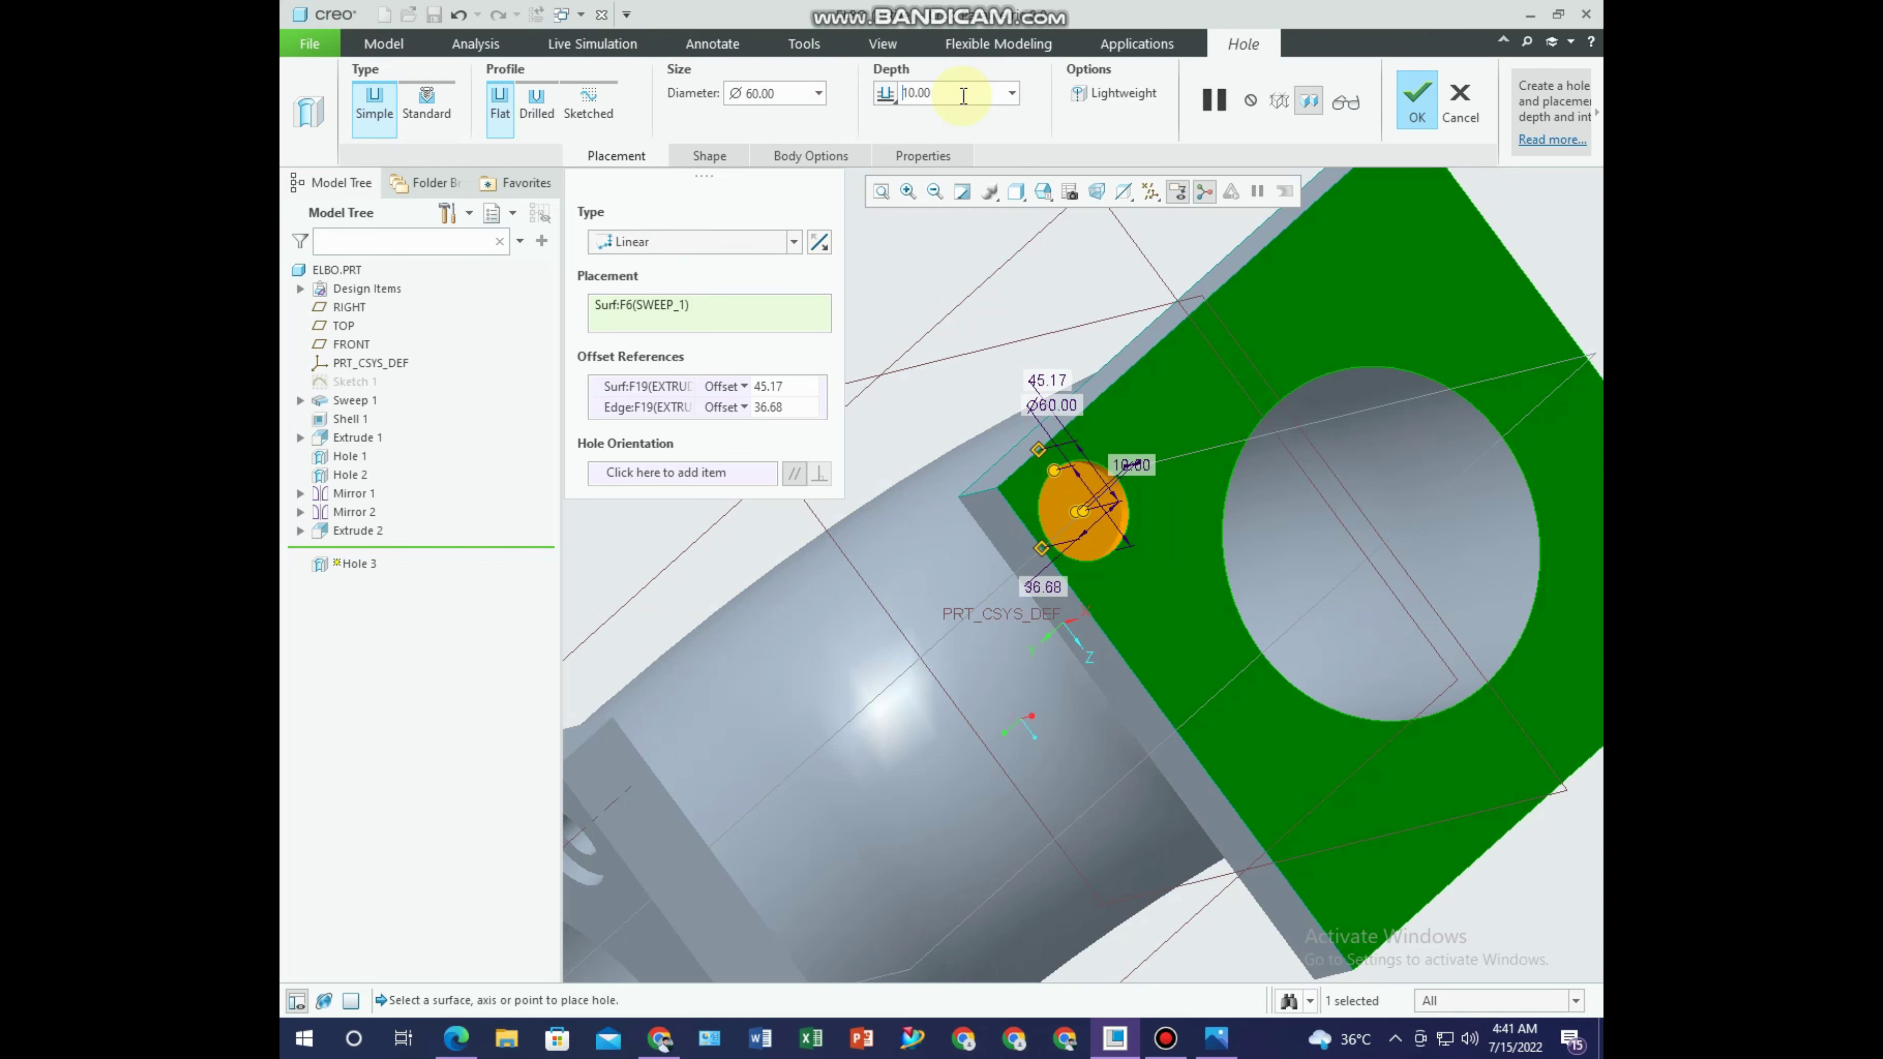
click(1406, 108)
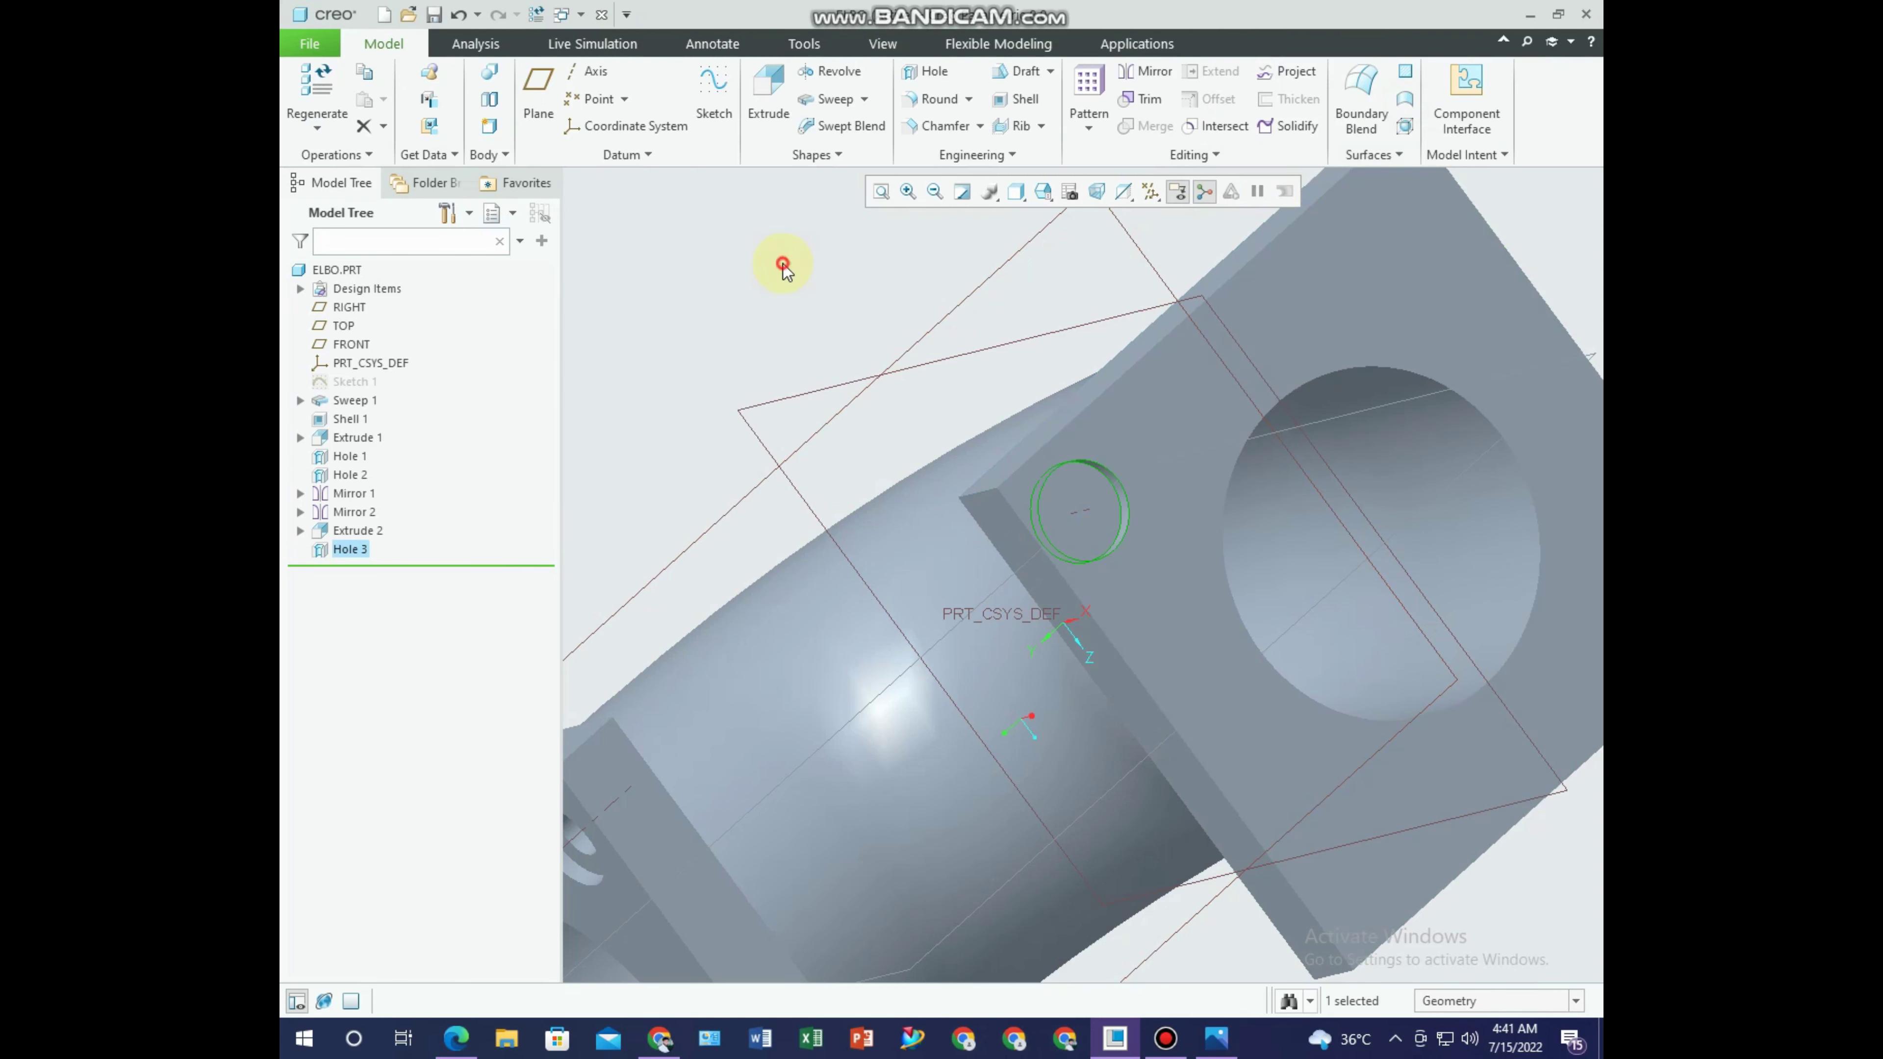
Redefine Hole 3 so both edge offsets are exactly 50.
right_click(346, 550)
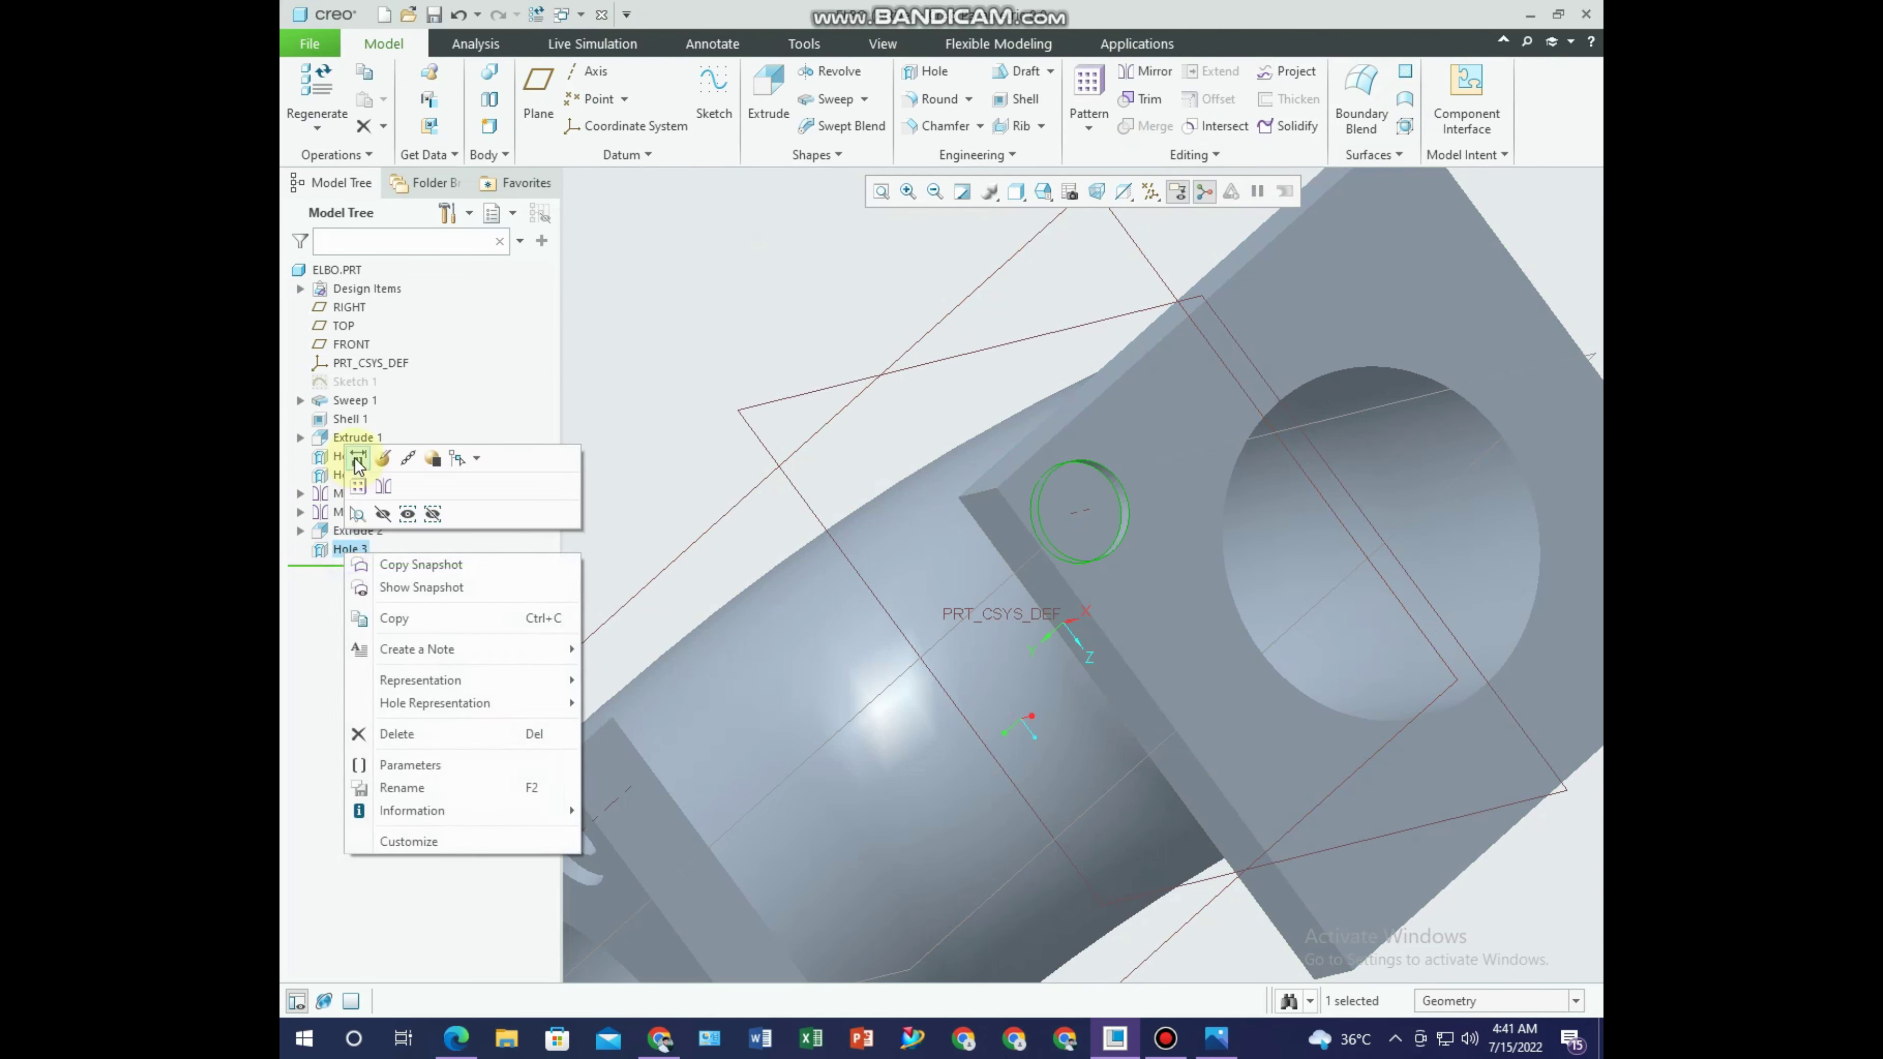
click(359, 465)
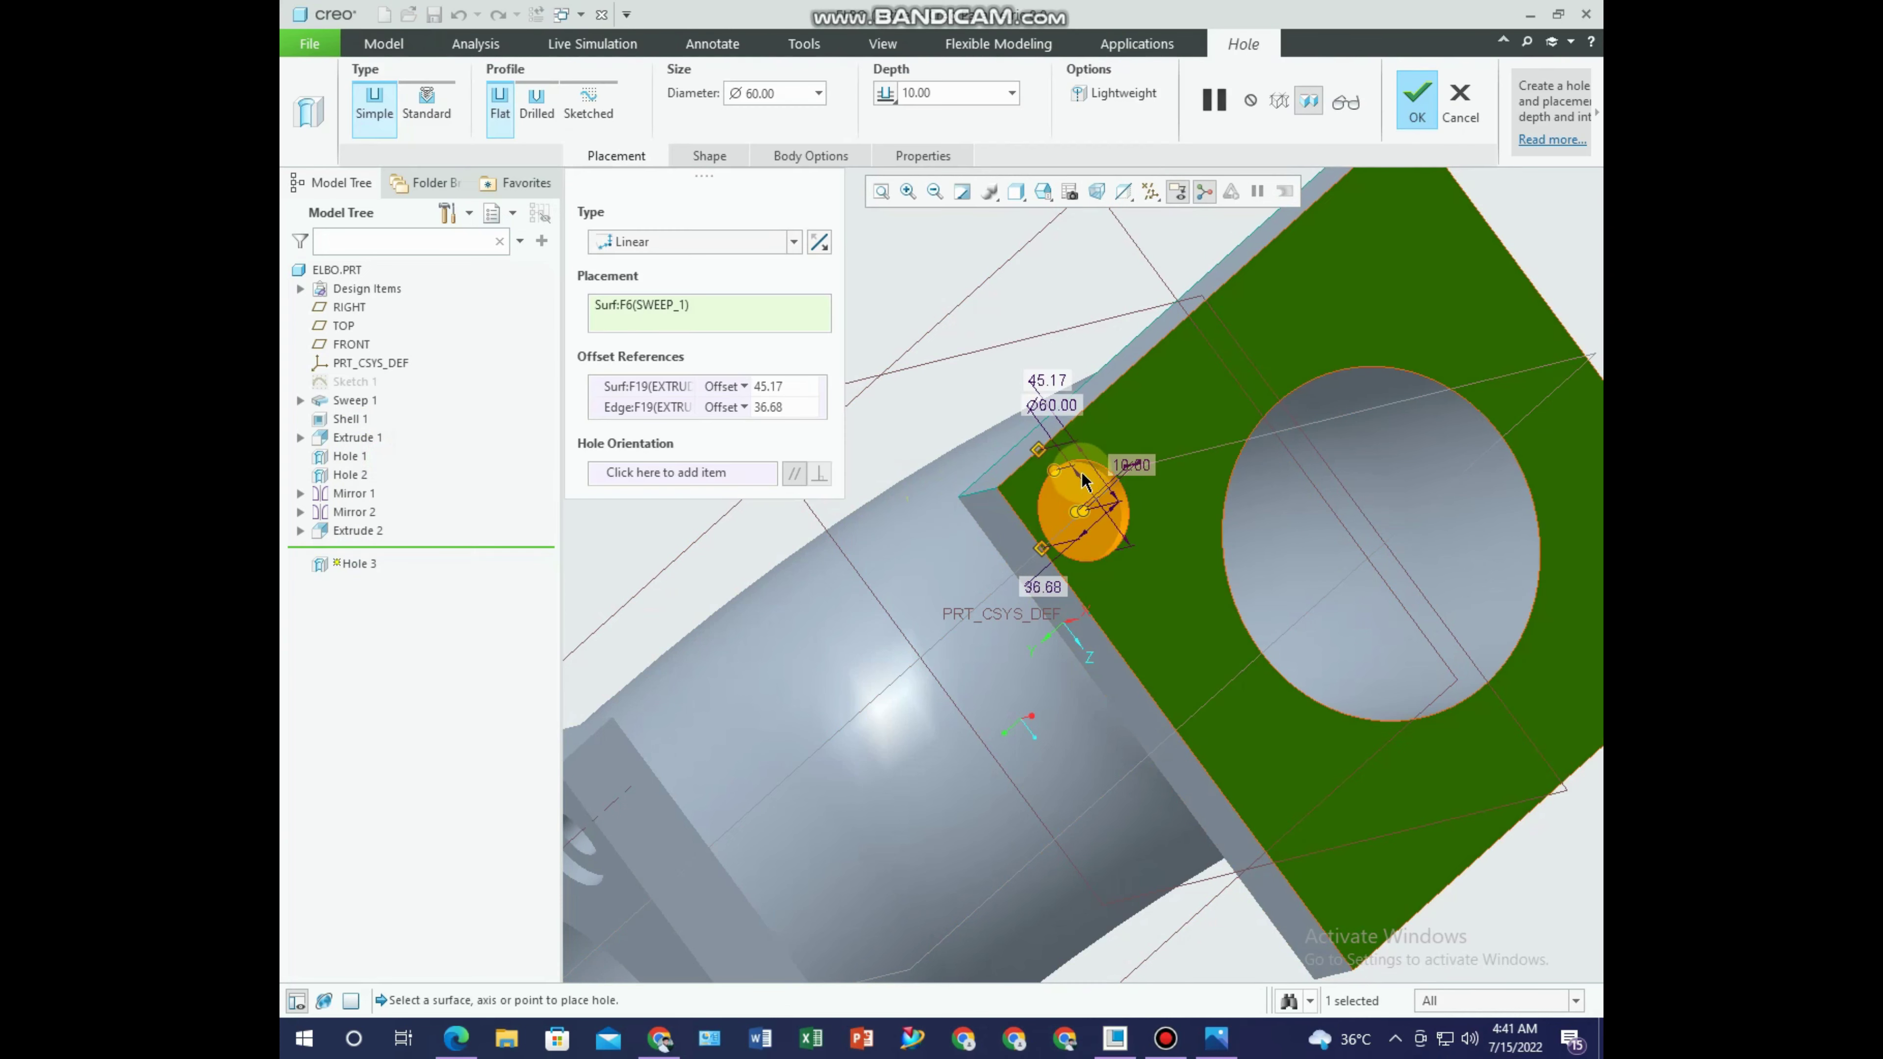
double_click(1041, 381)
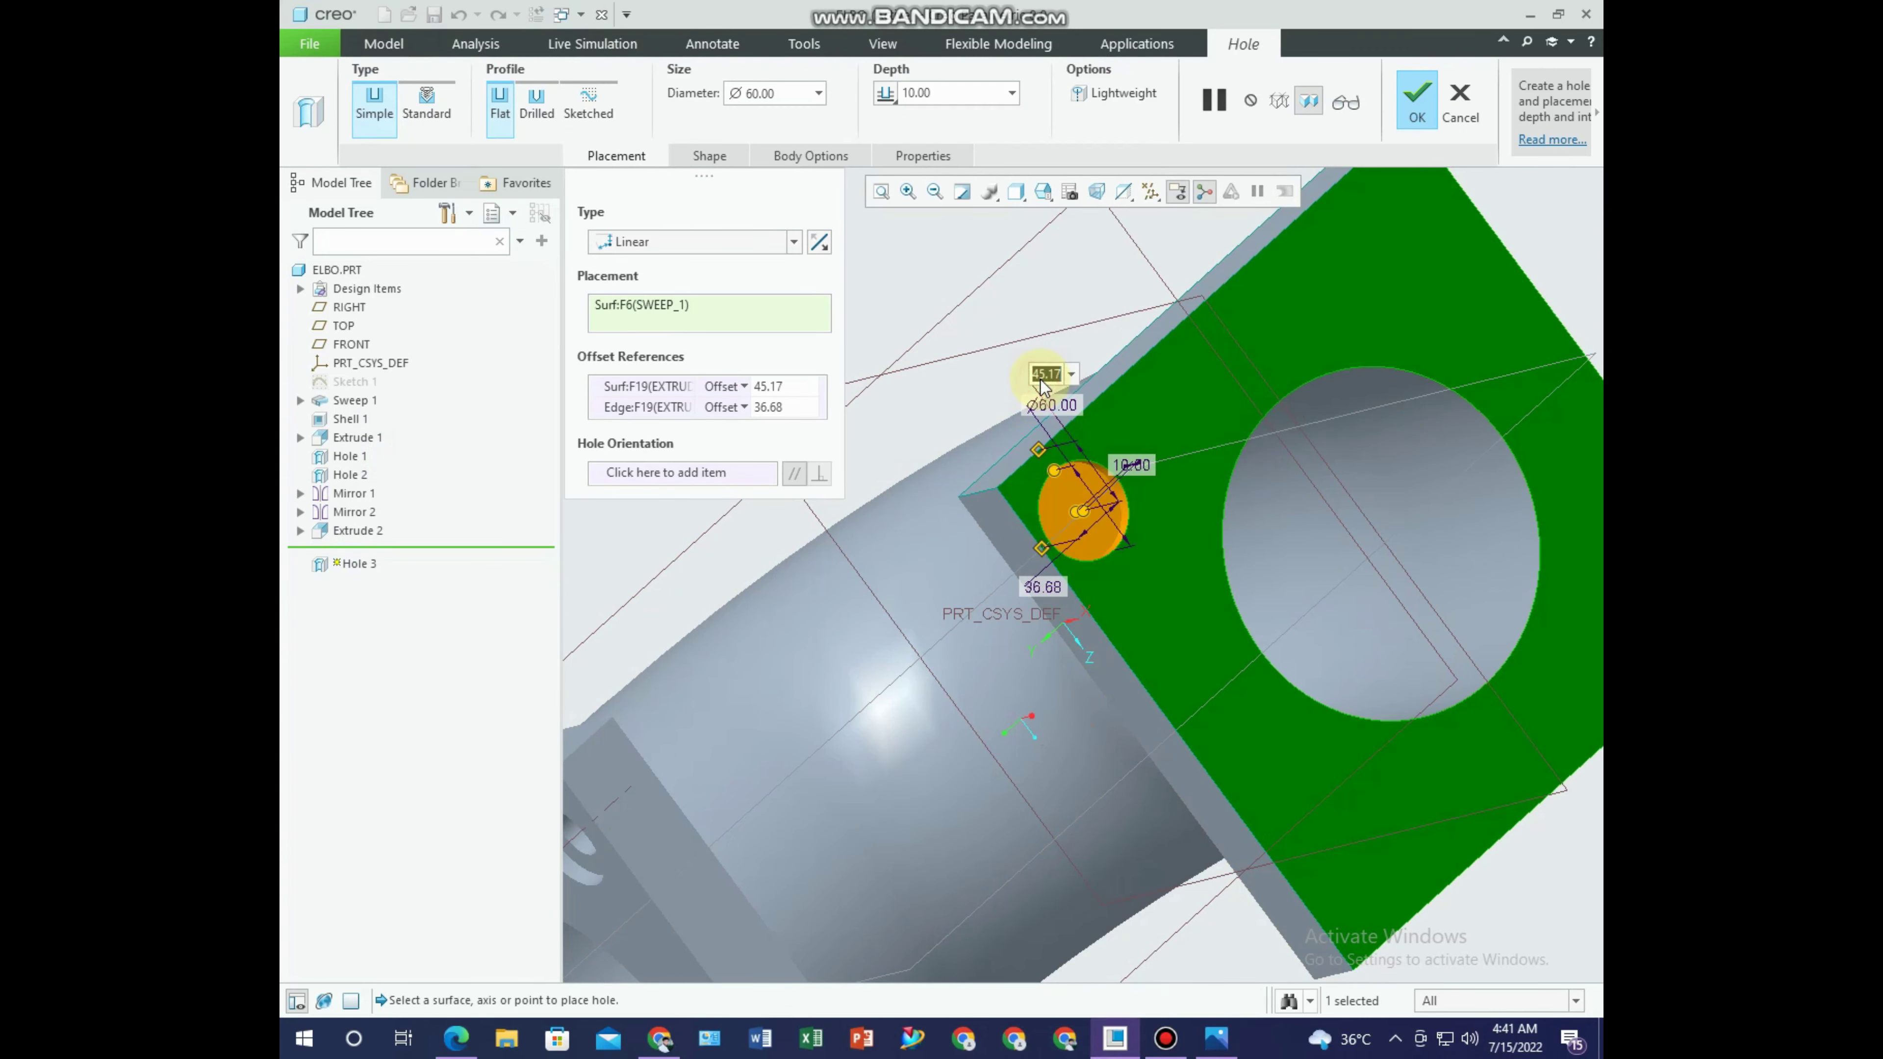
text(50)
key(Return)
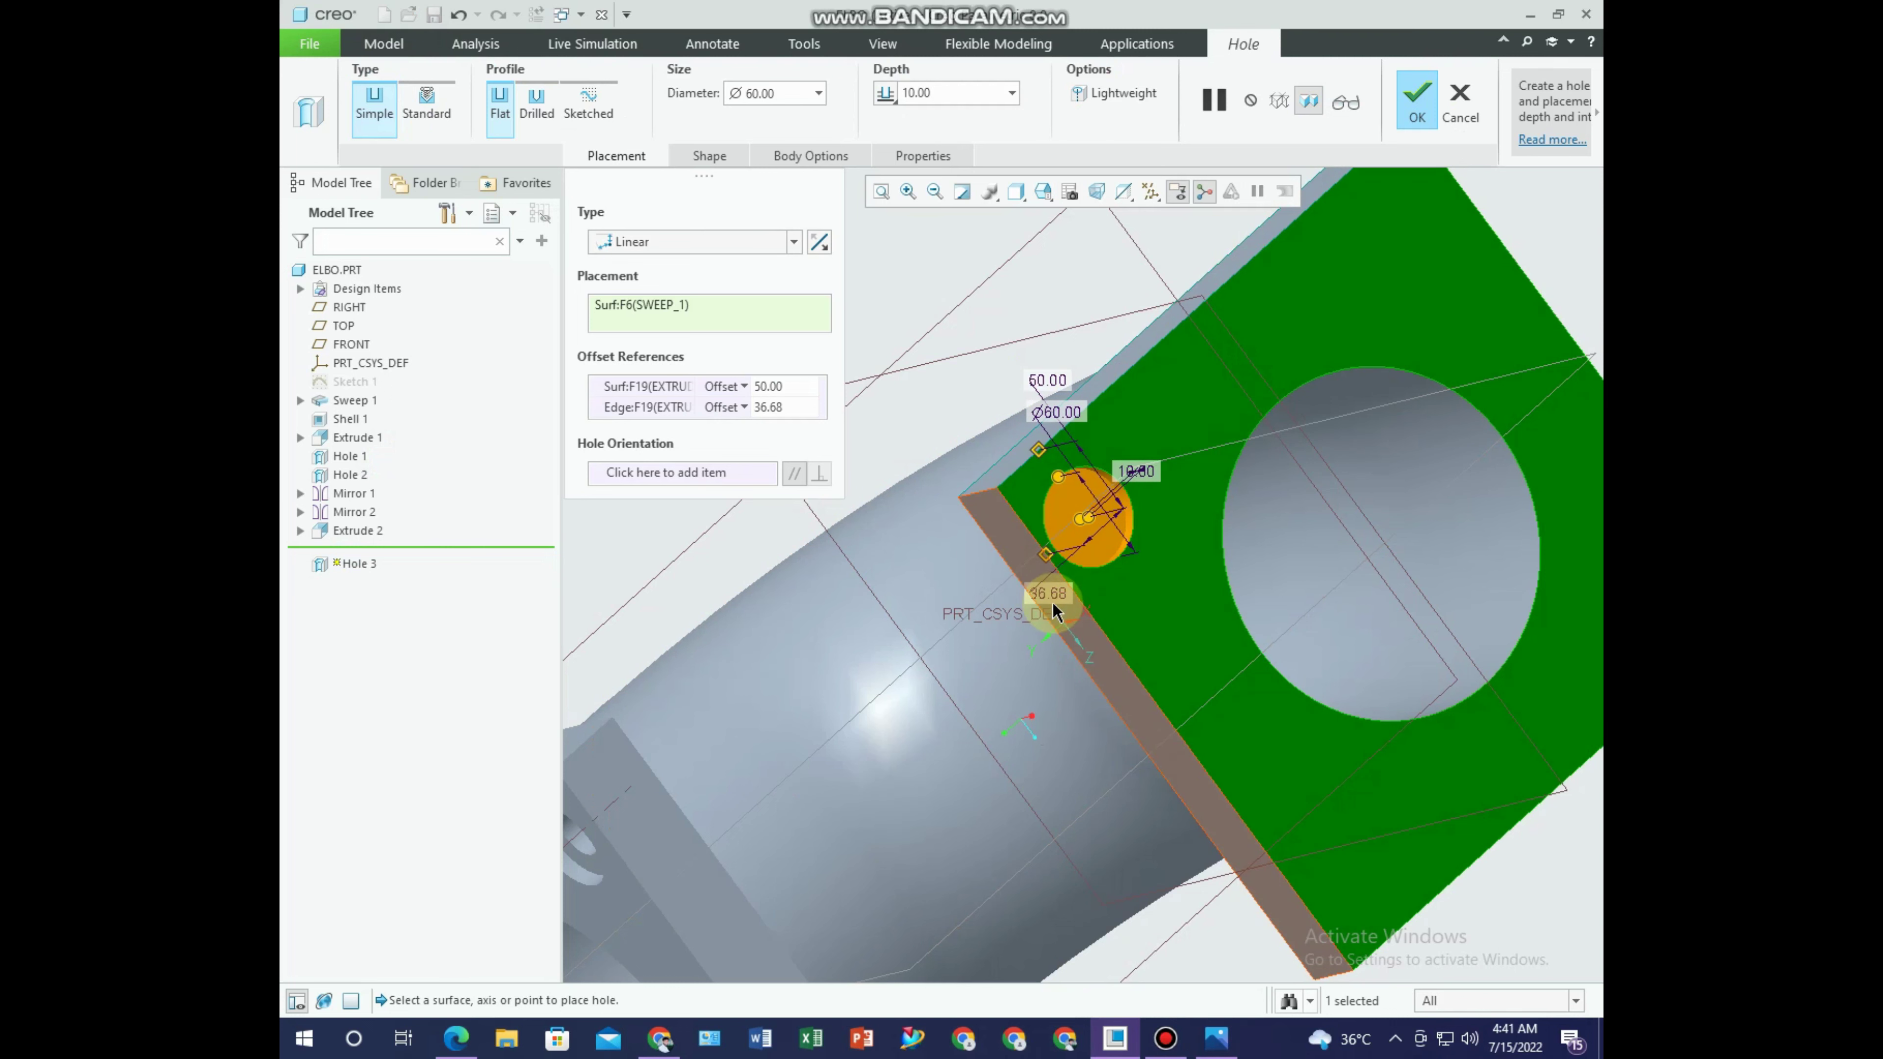
drag(1051, 597, 1054, 602)
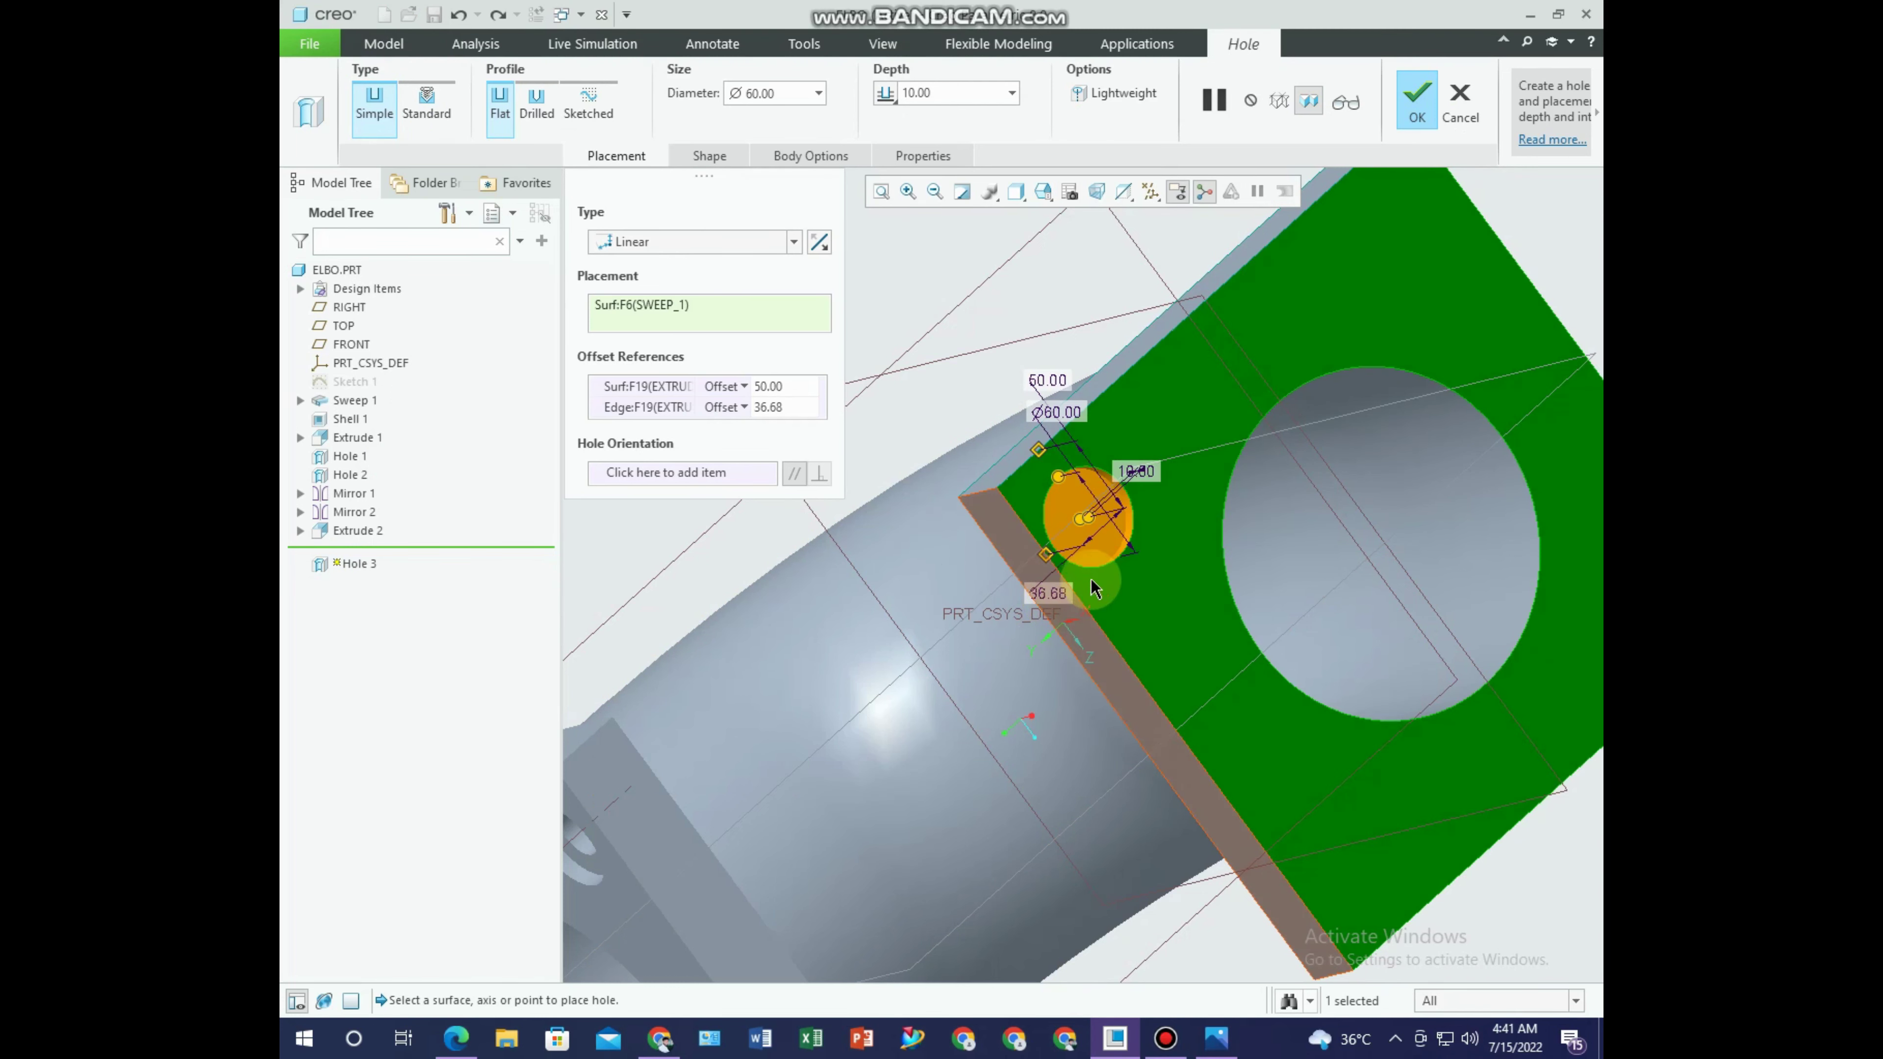
double_click(1051, 593)
text(50)
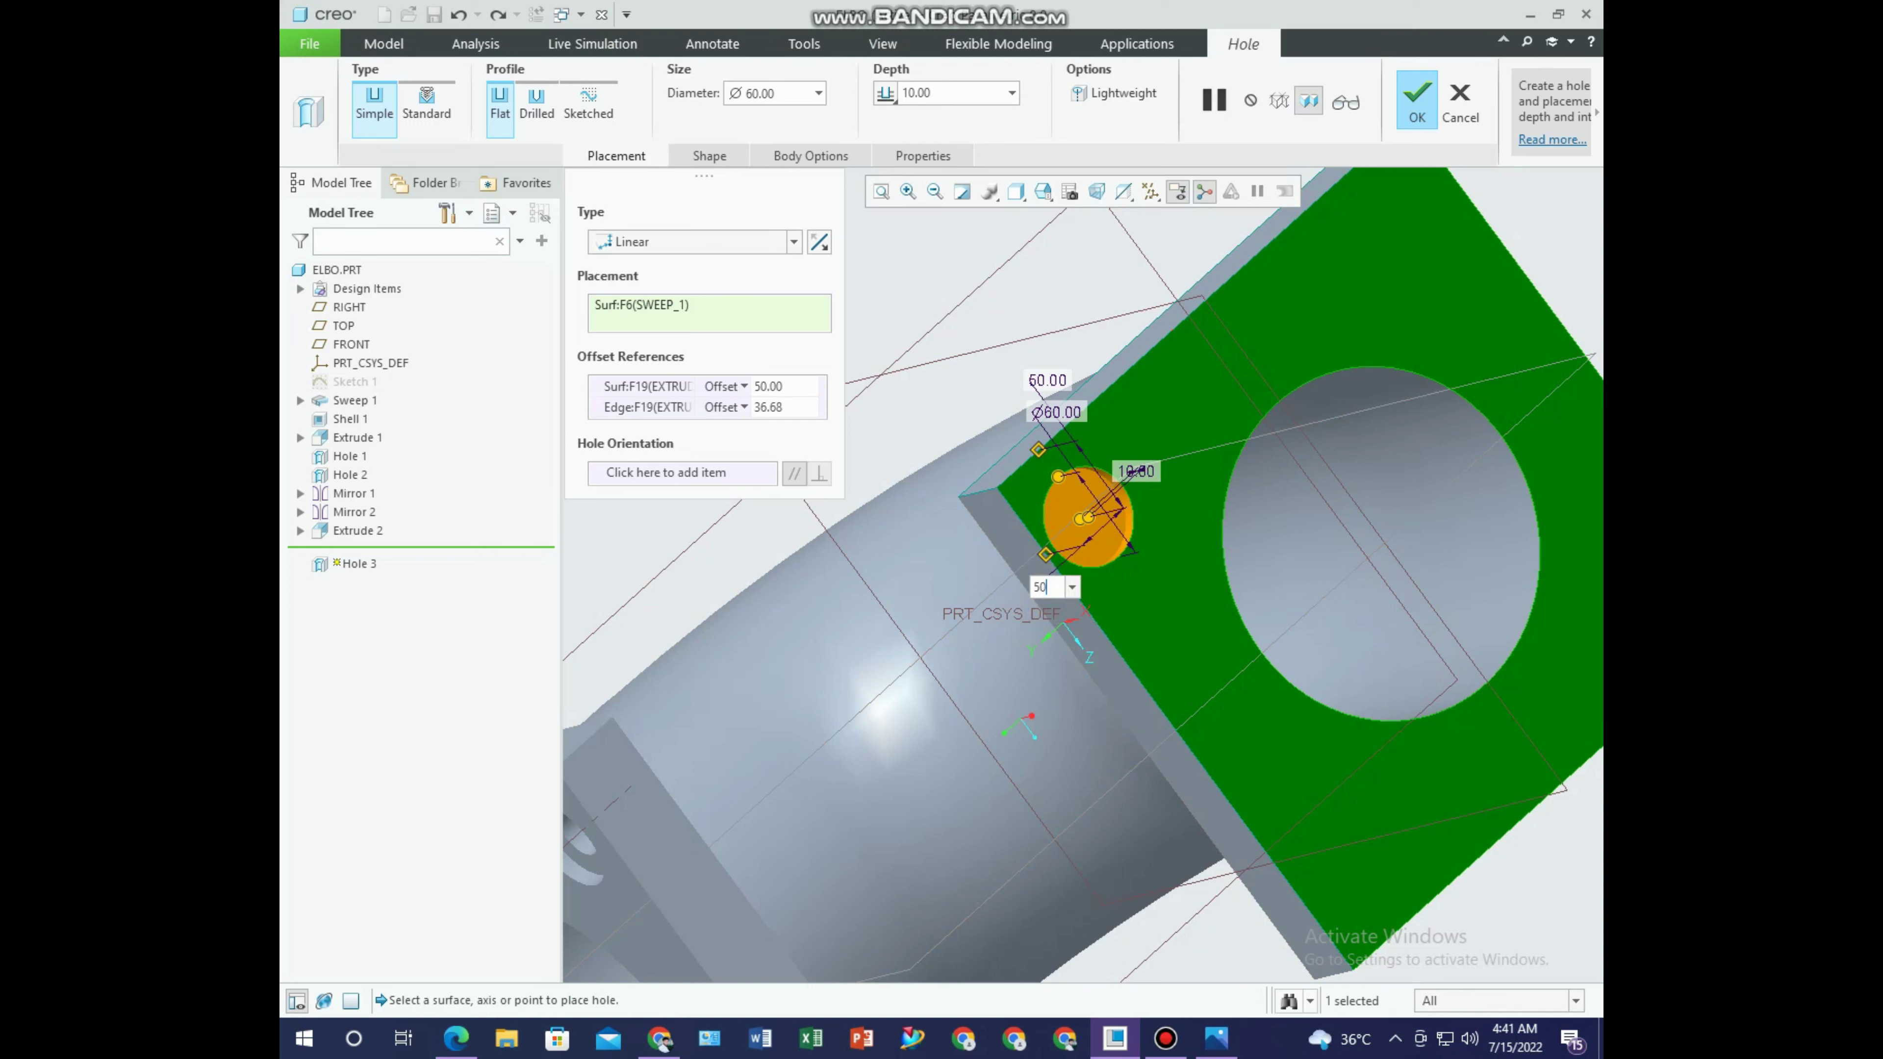
key(Return)
click(1422, 94)
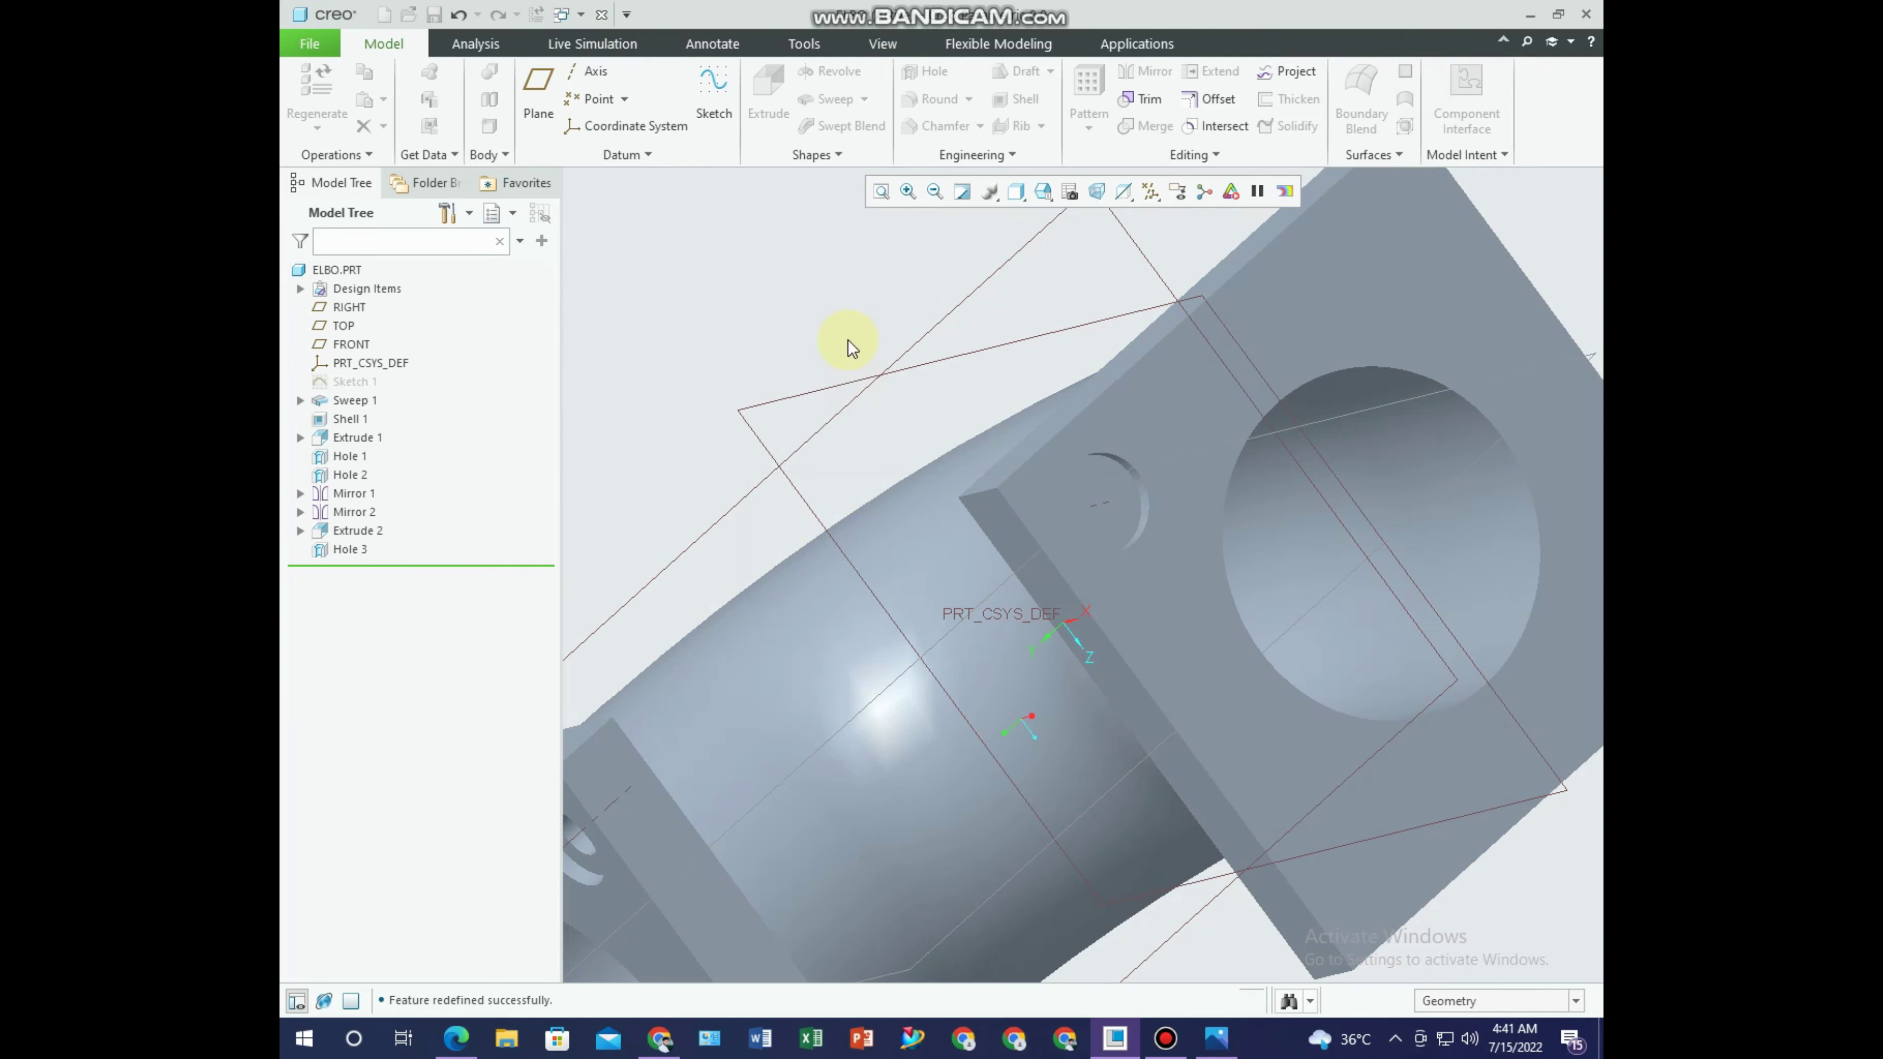
Add a Ø30 hole on Hole 3's axis, starting from the counterbore floor.
click(929, 72)
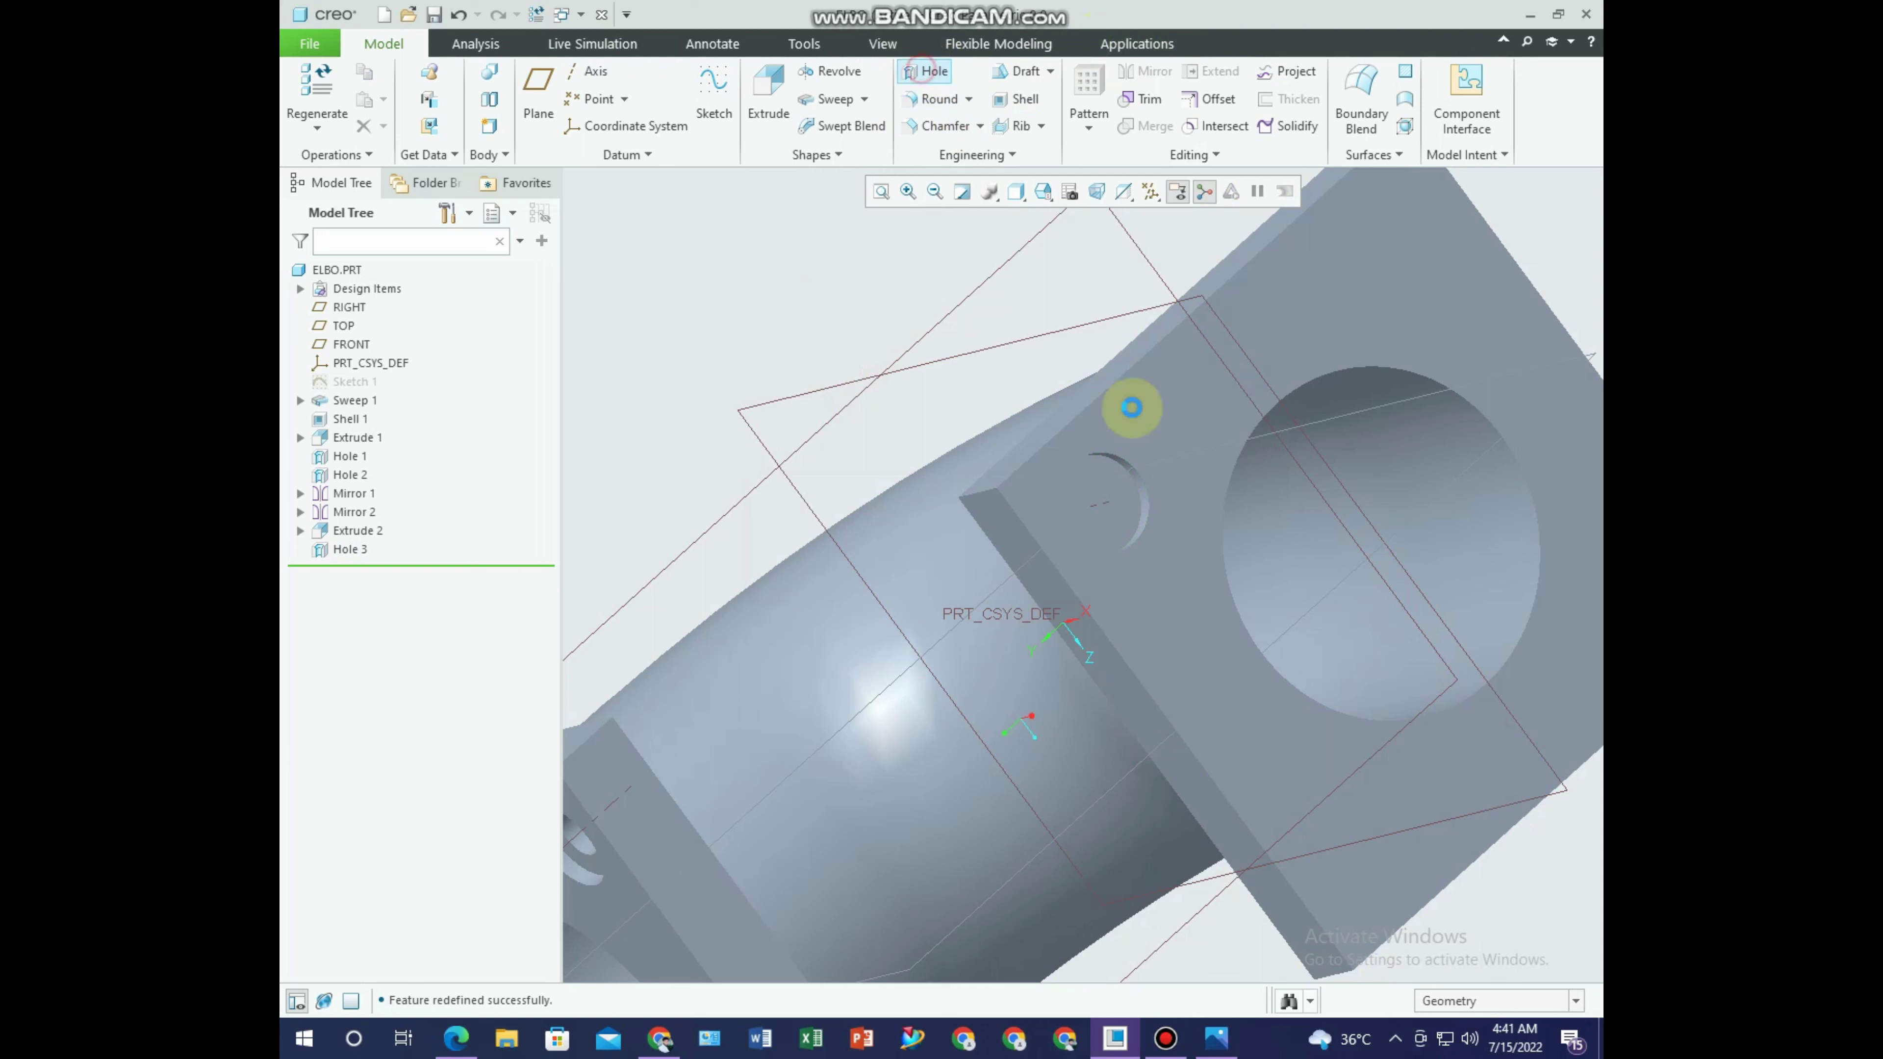
click(1094, 511)
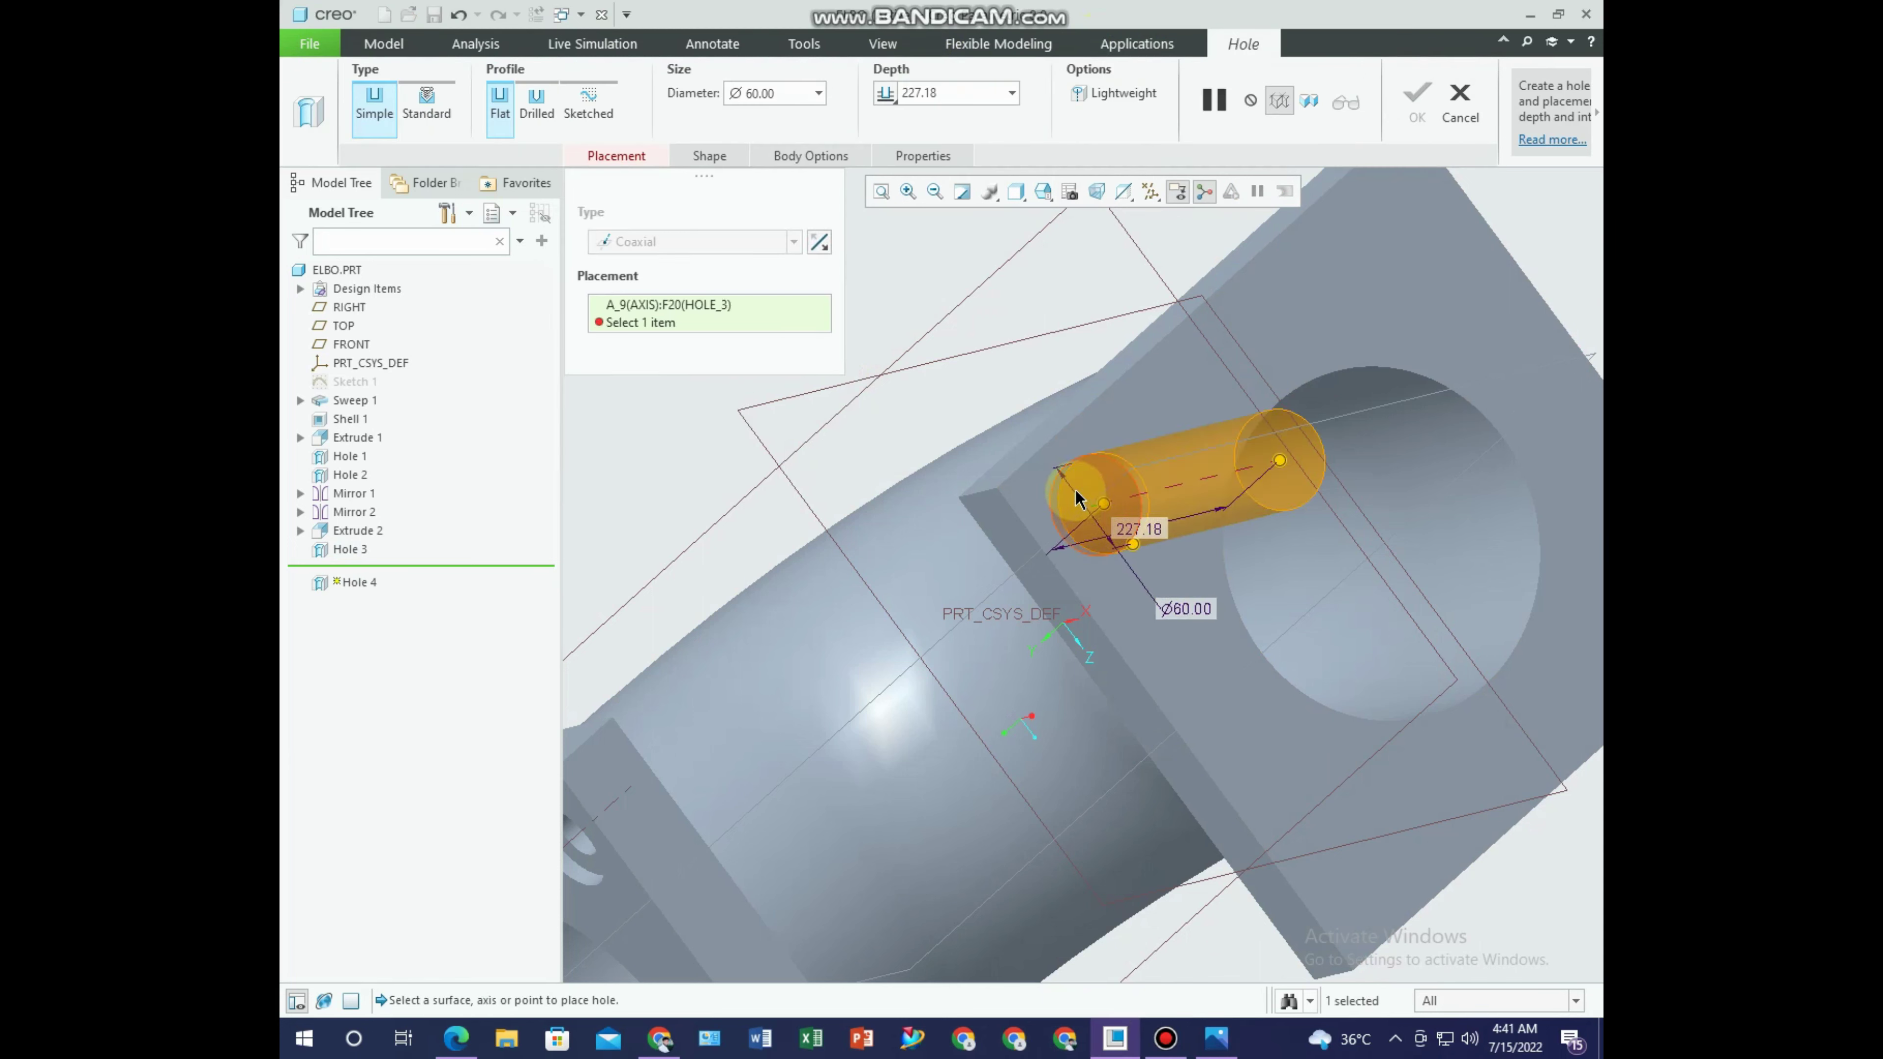
ctrl+click(1086, 497)
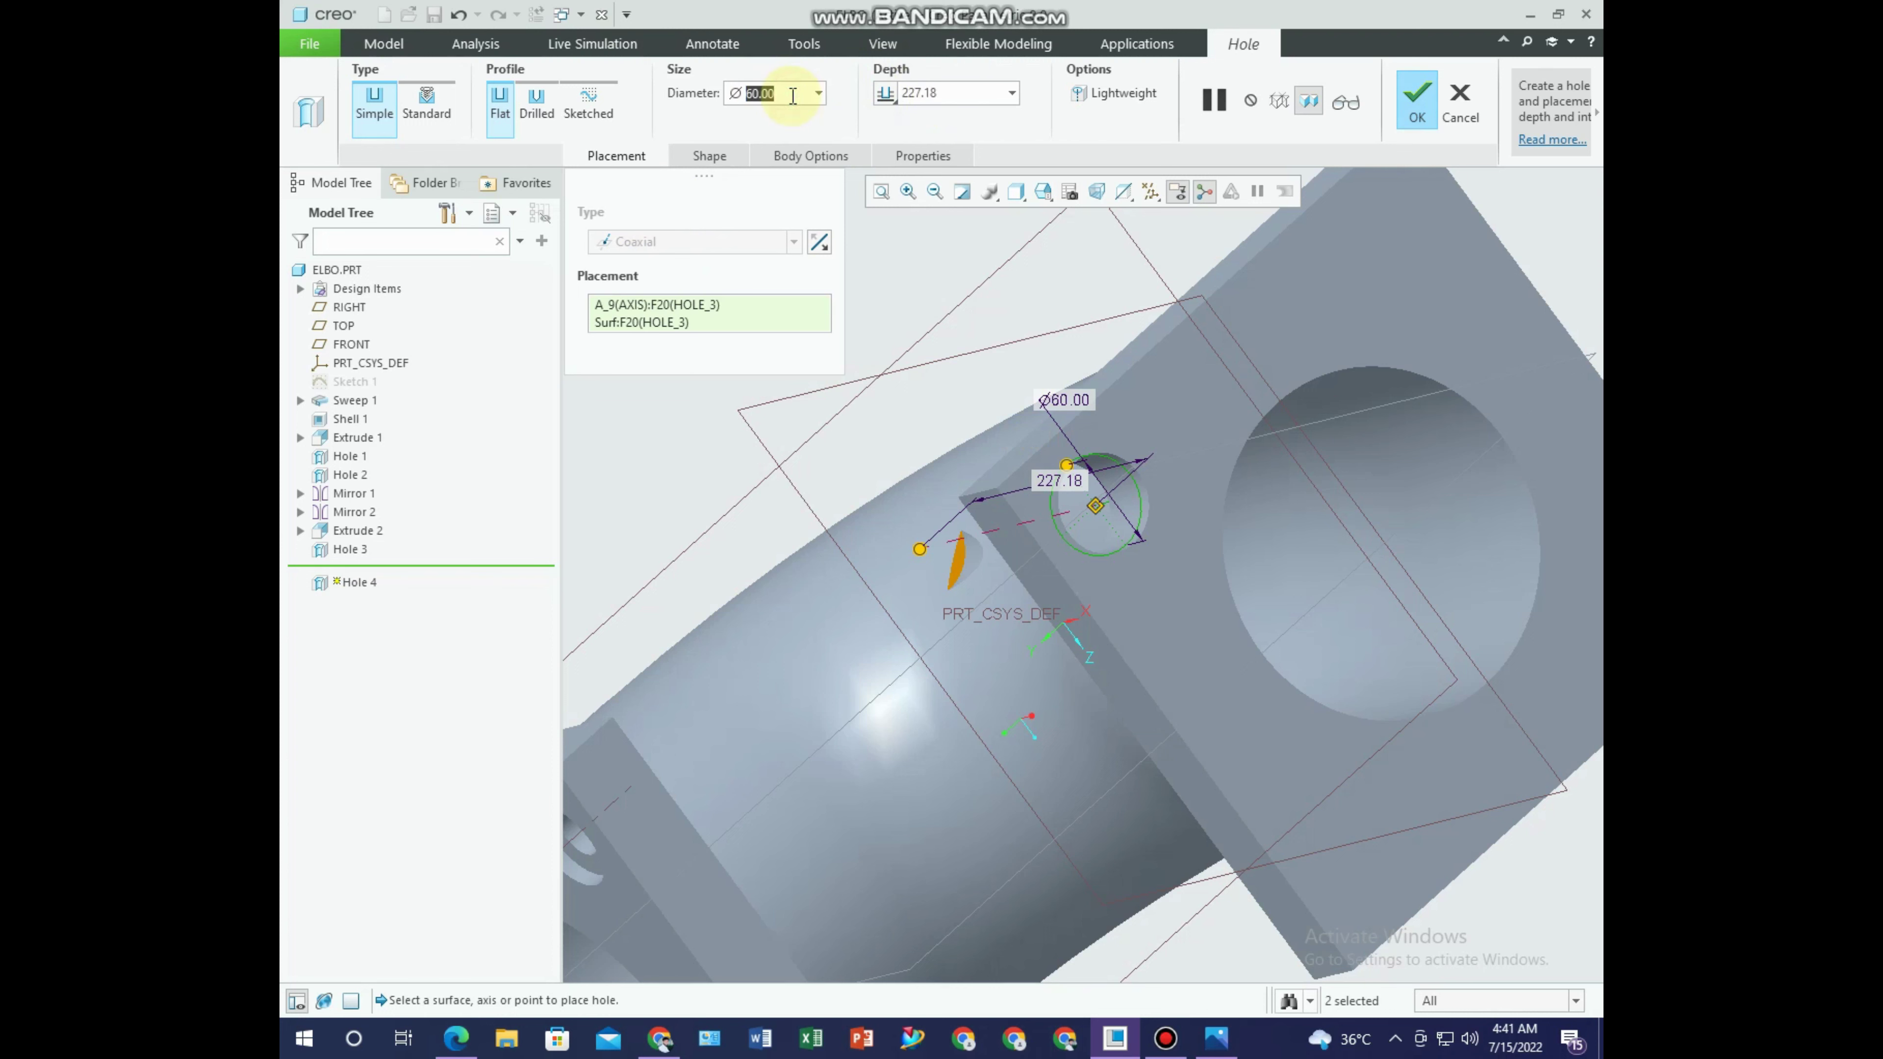
text(30)
key(Return)
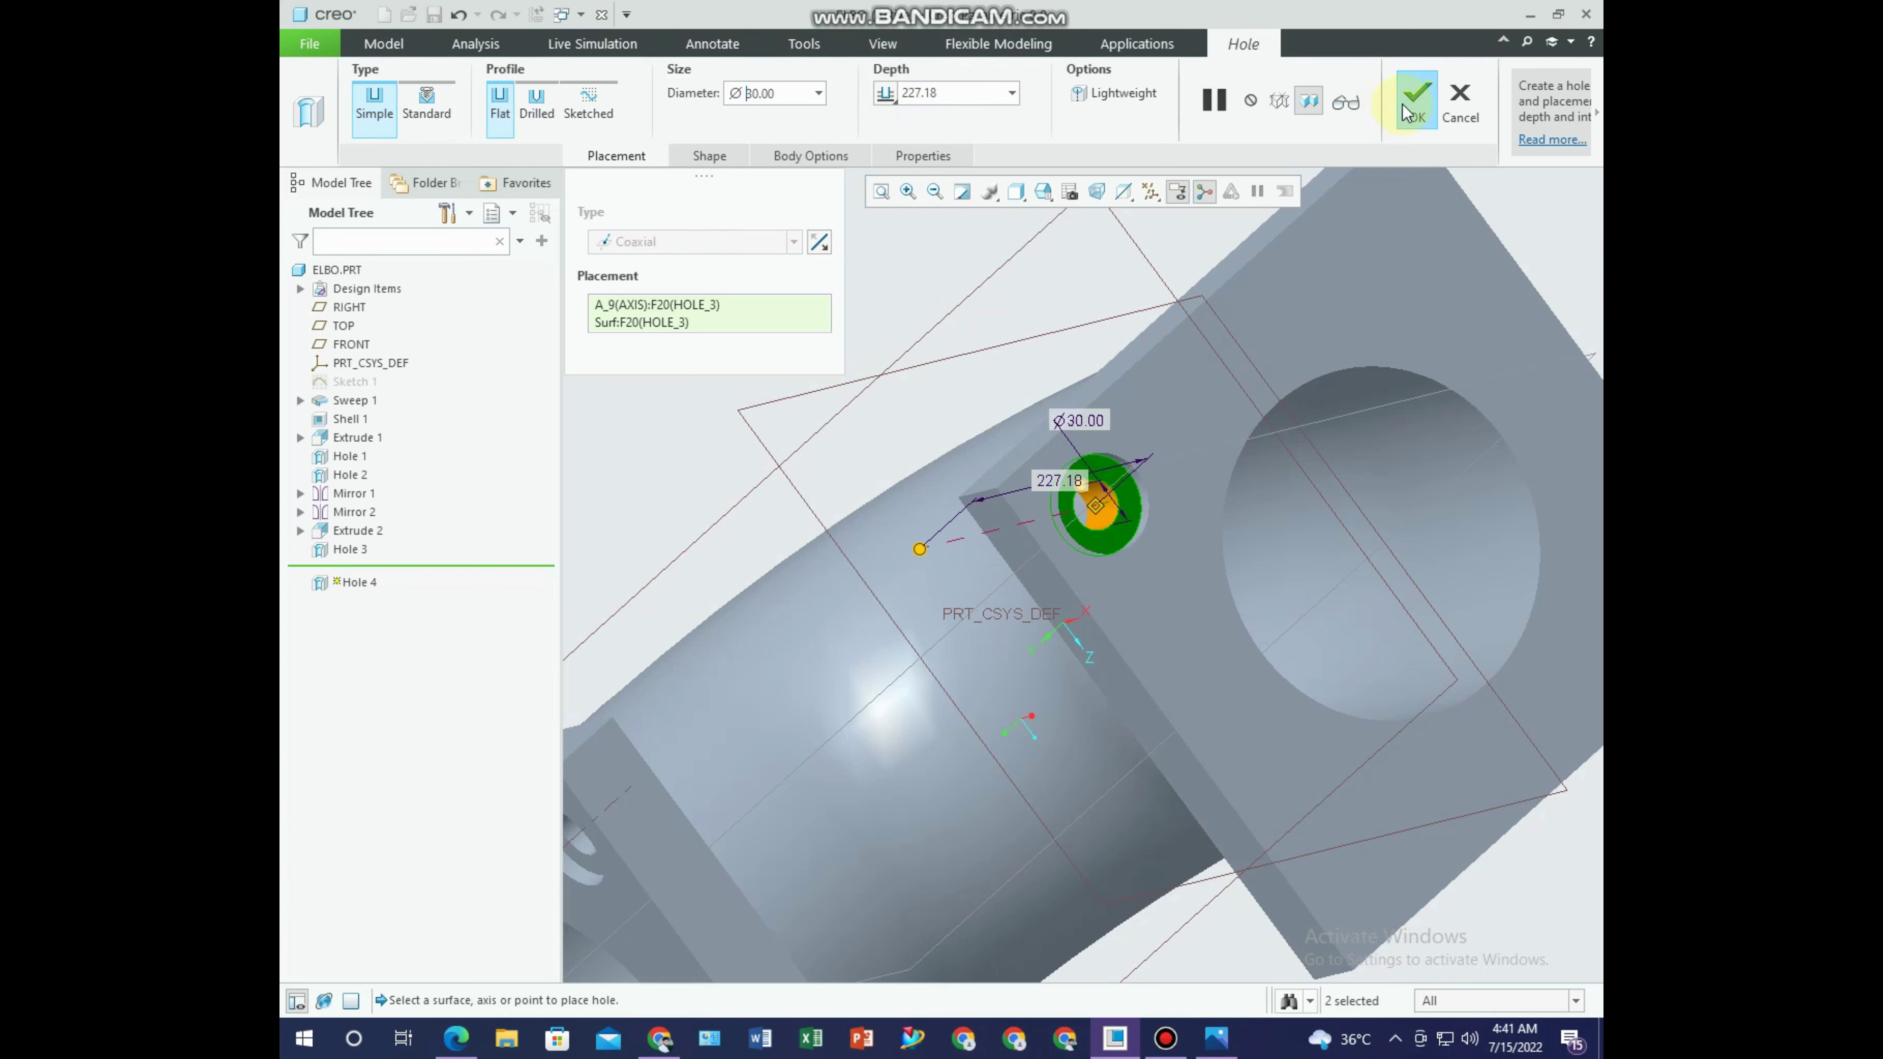
click(1406, 111)
Mirror Hole 3 and Hole 4 across the TOP plane.
mouse_move(1300, 534)
middle_down()
mouse_move(1245, 491)
mouse_move(528, 607)
middle_up()
click(348, 549)
ctrl+click(348, 569)
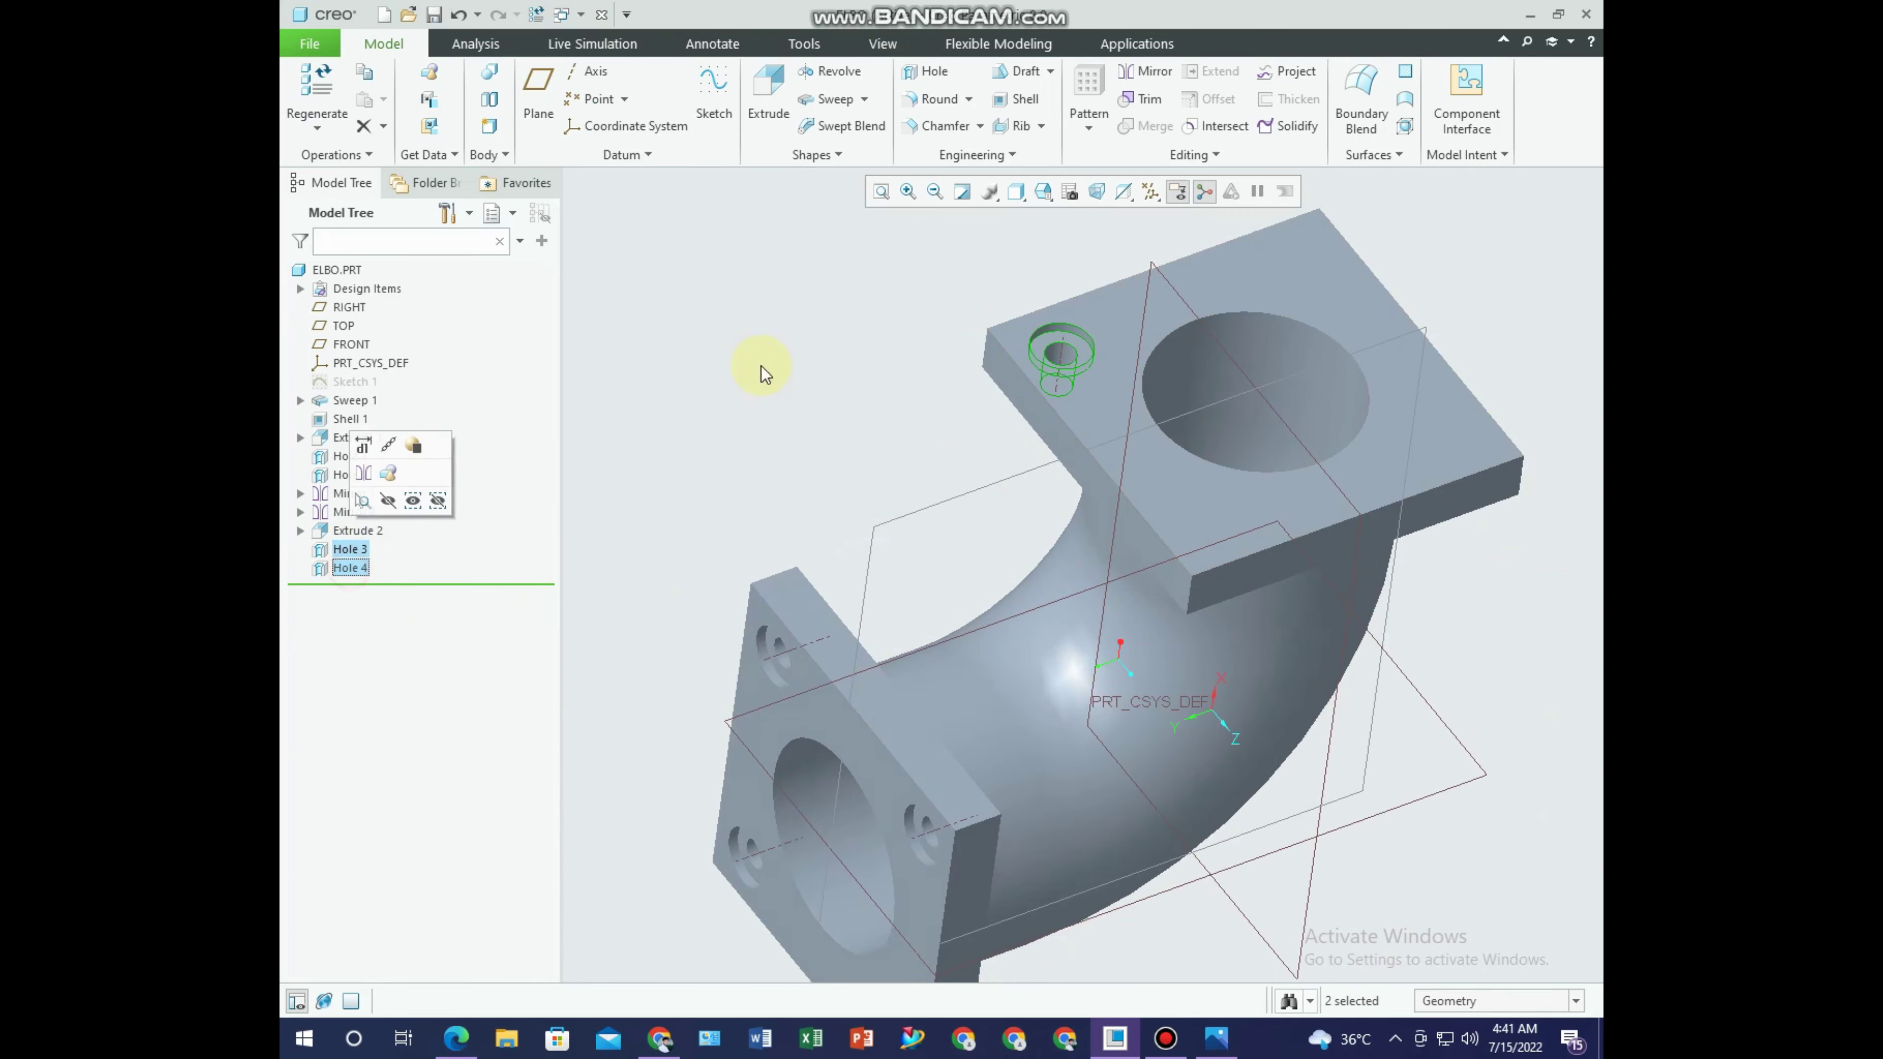
click(1134, 78)
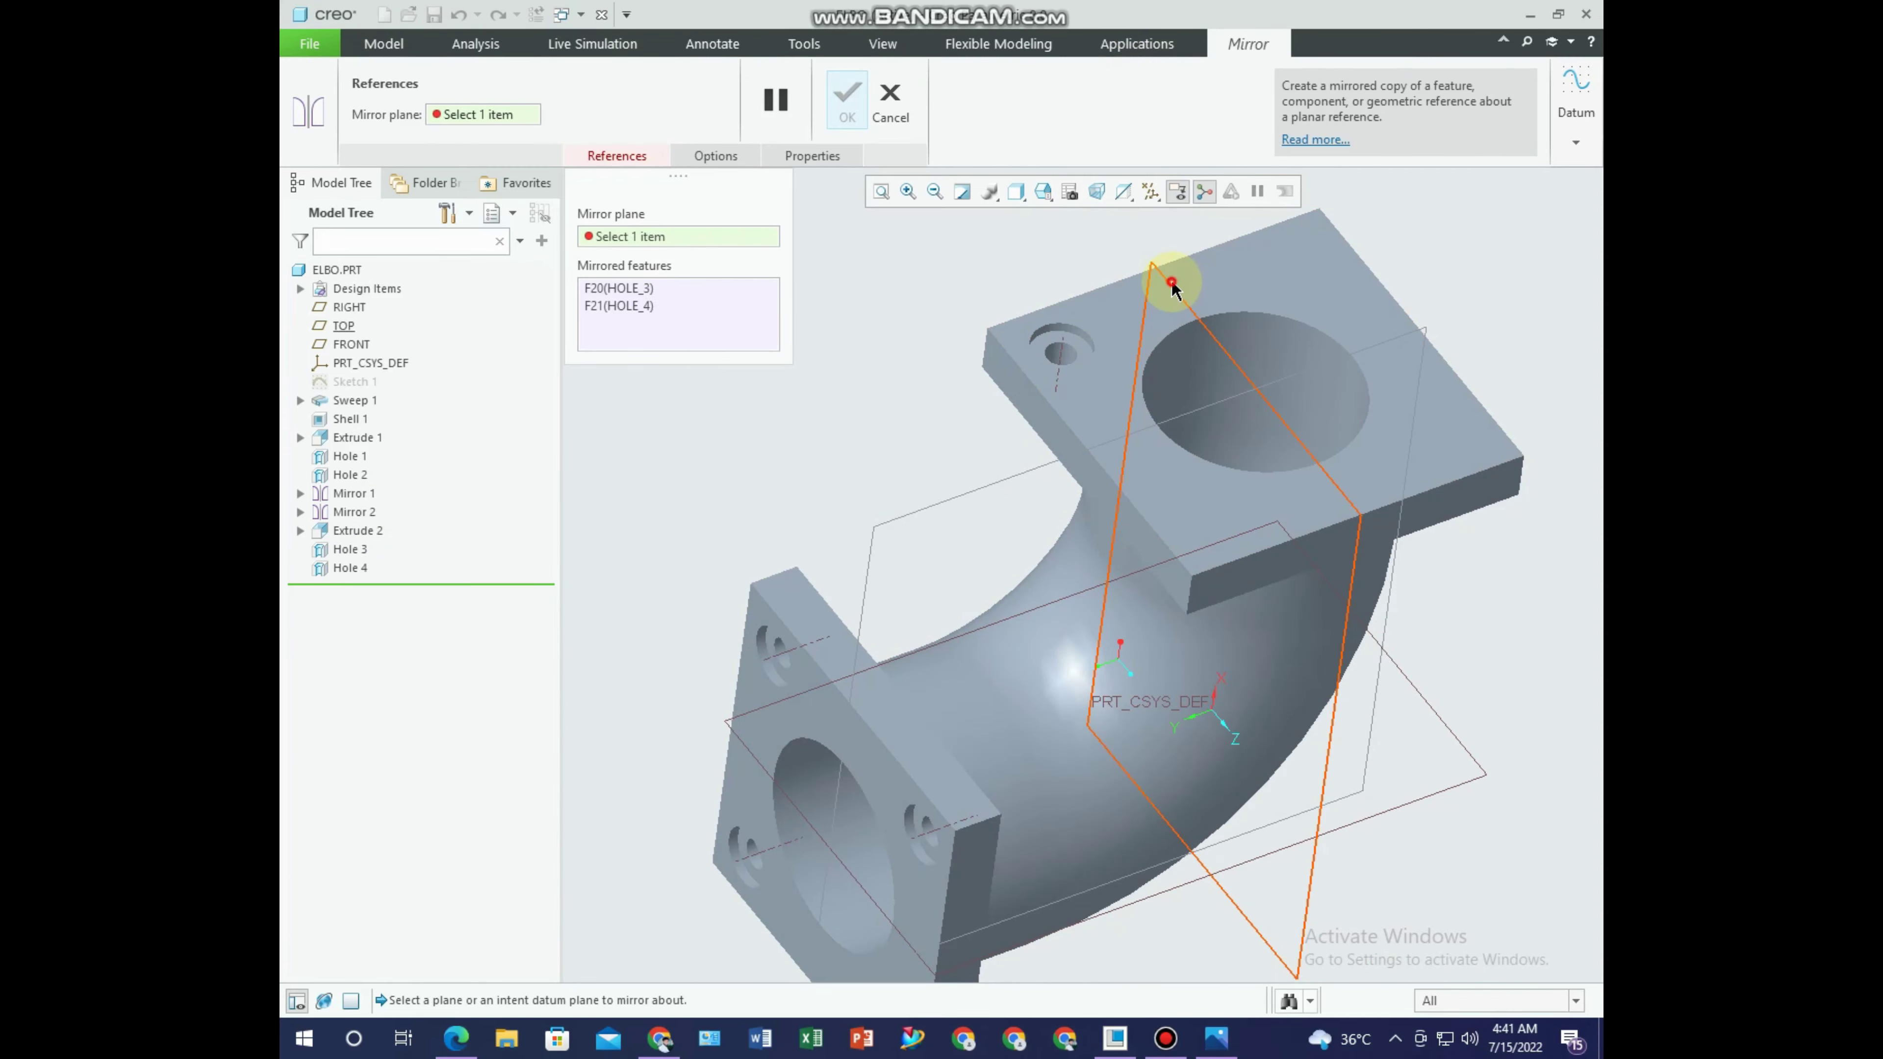
click(1173, 283)
click(848, 104)
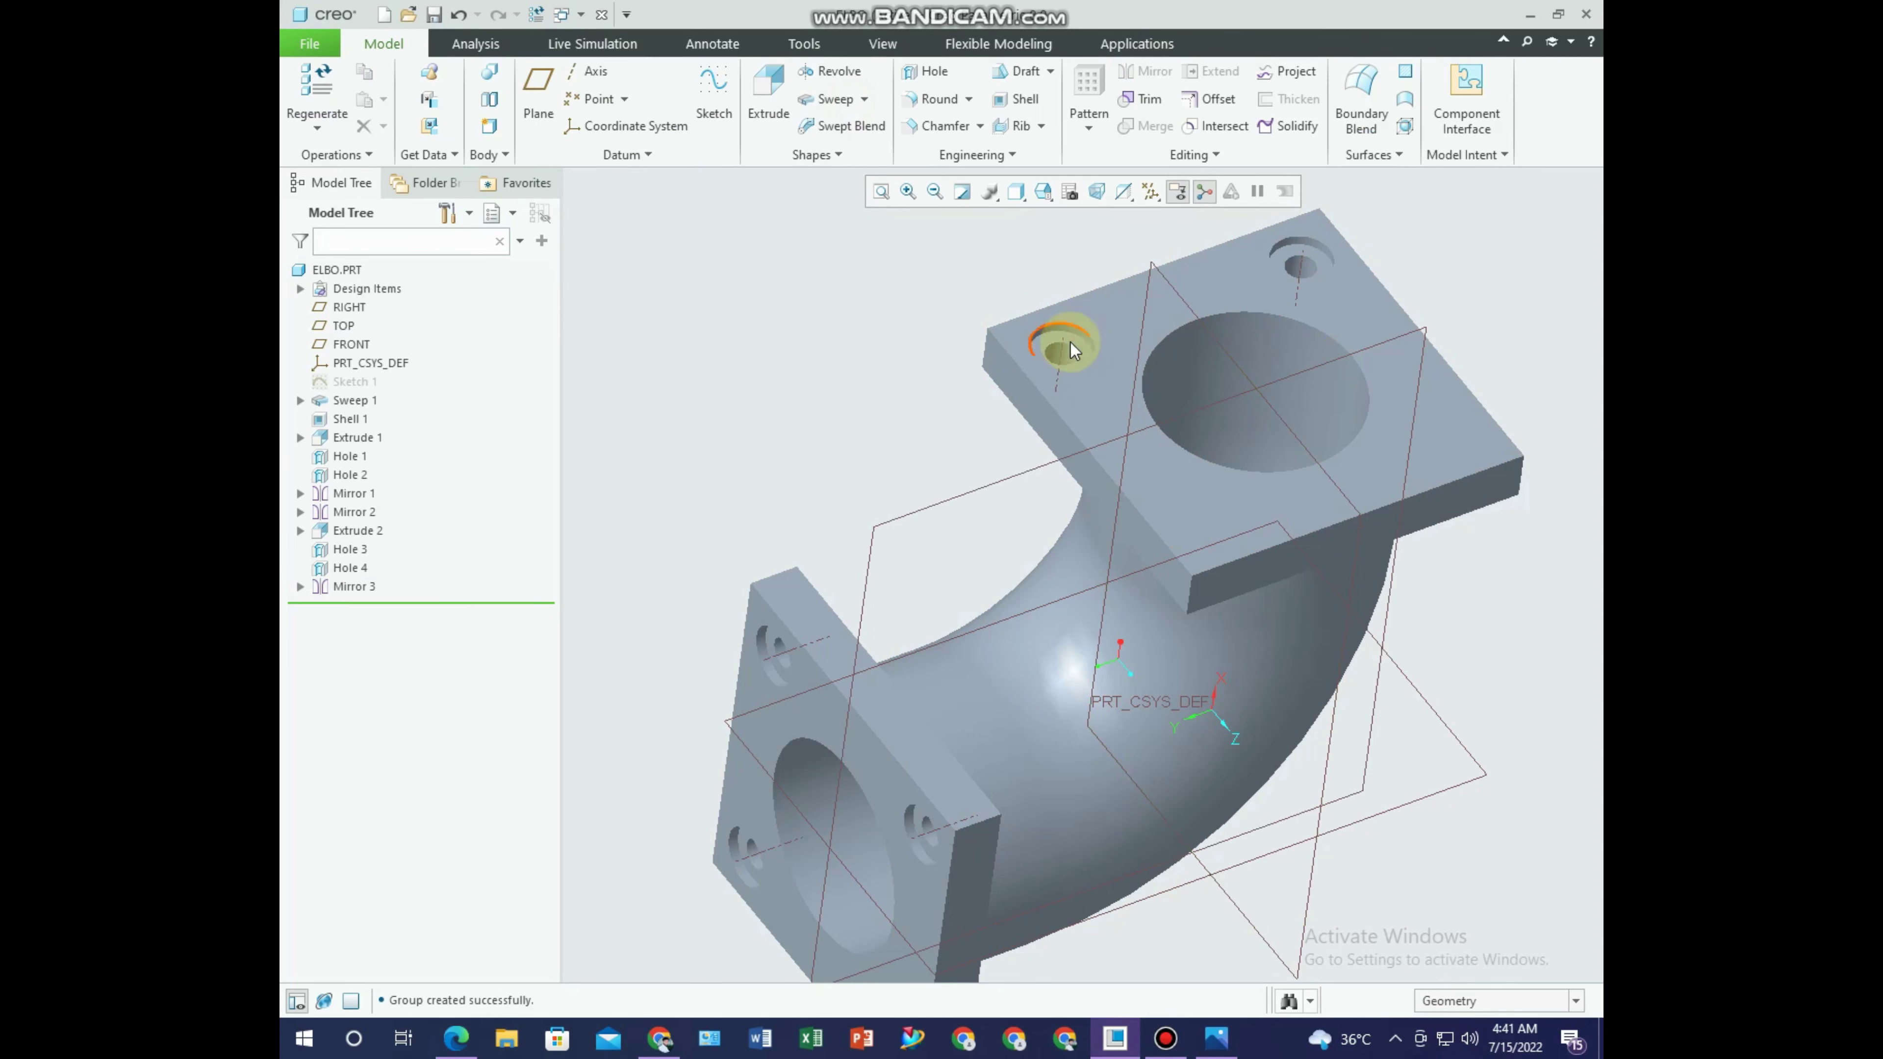
Mirror the holes and Mirror 3 across FRONT, then bring up the reference drawing.
click(353, 586)
shift+click(350, 549)
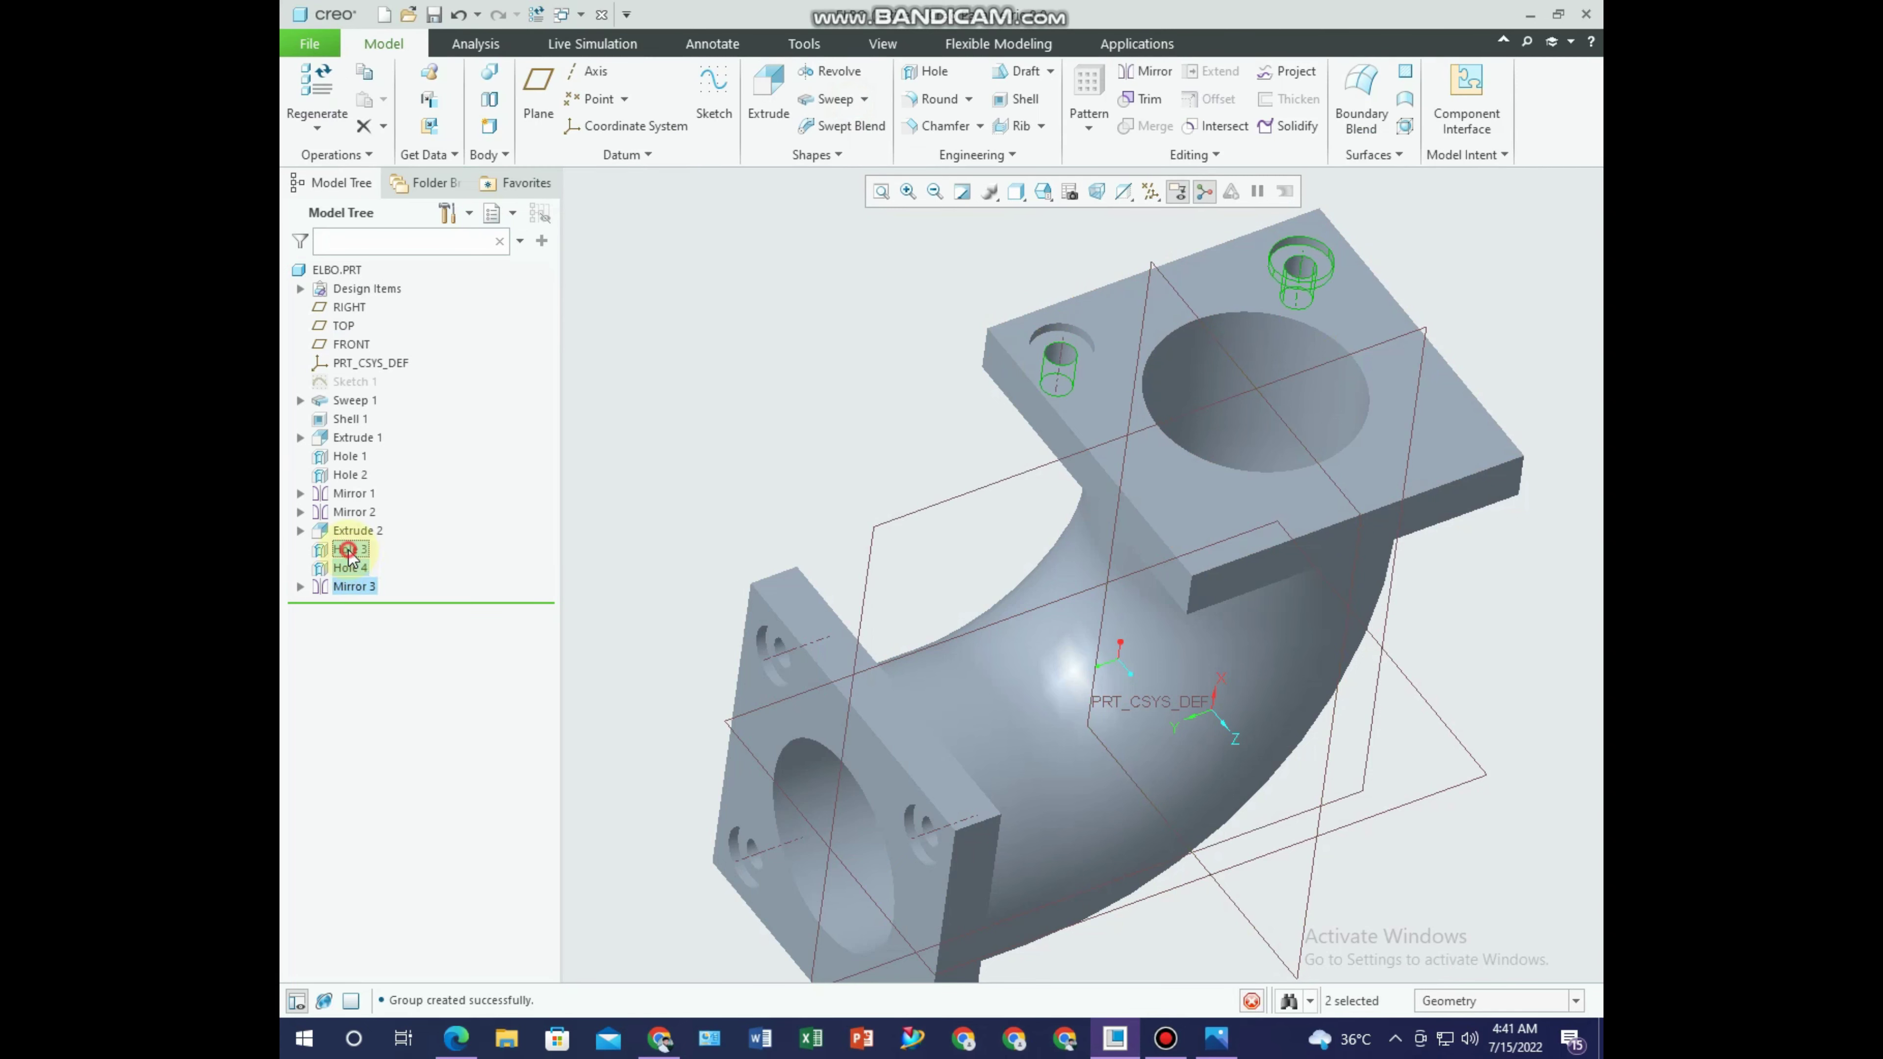
click(1142, 71)
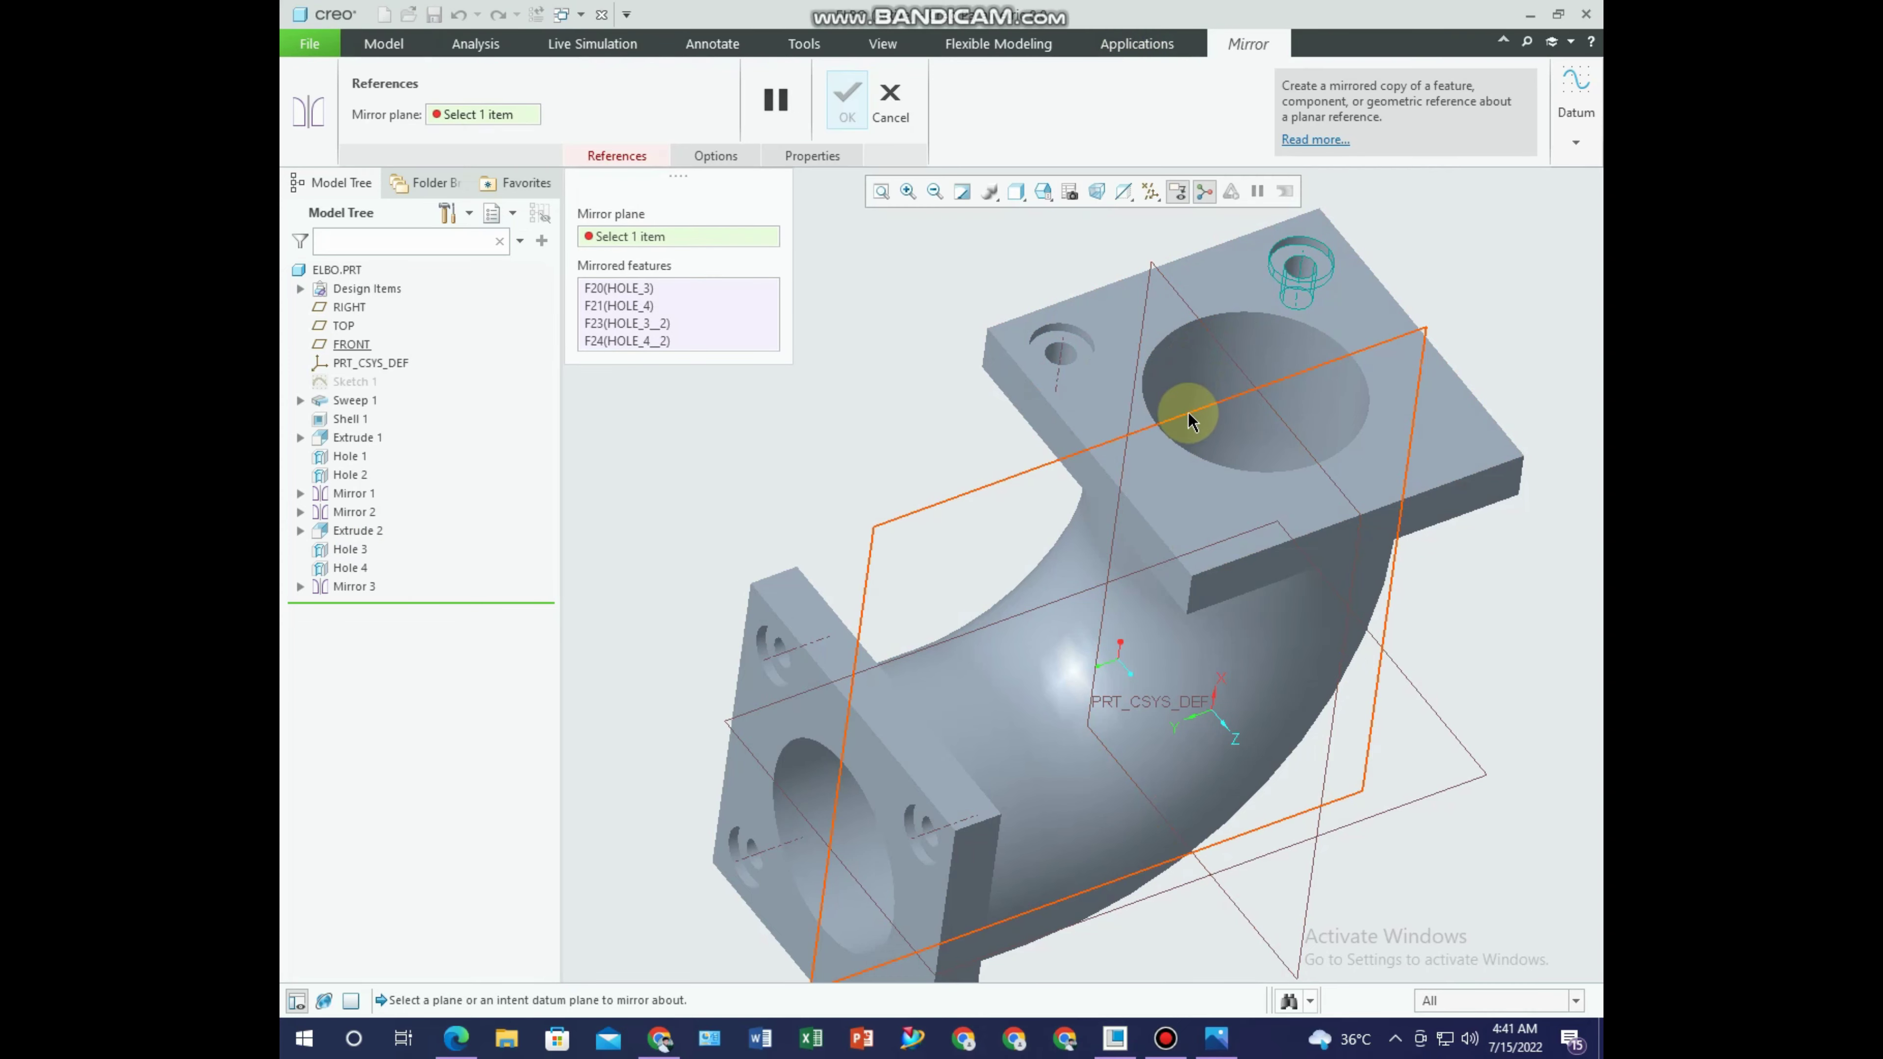
click(1188, 414)
click(846, 112)
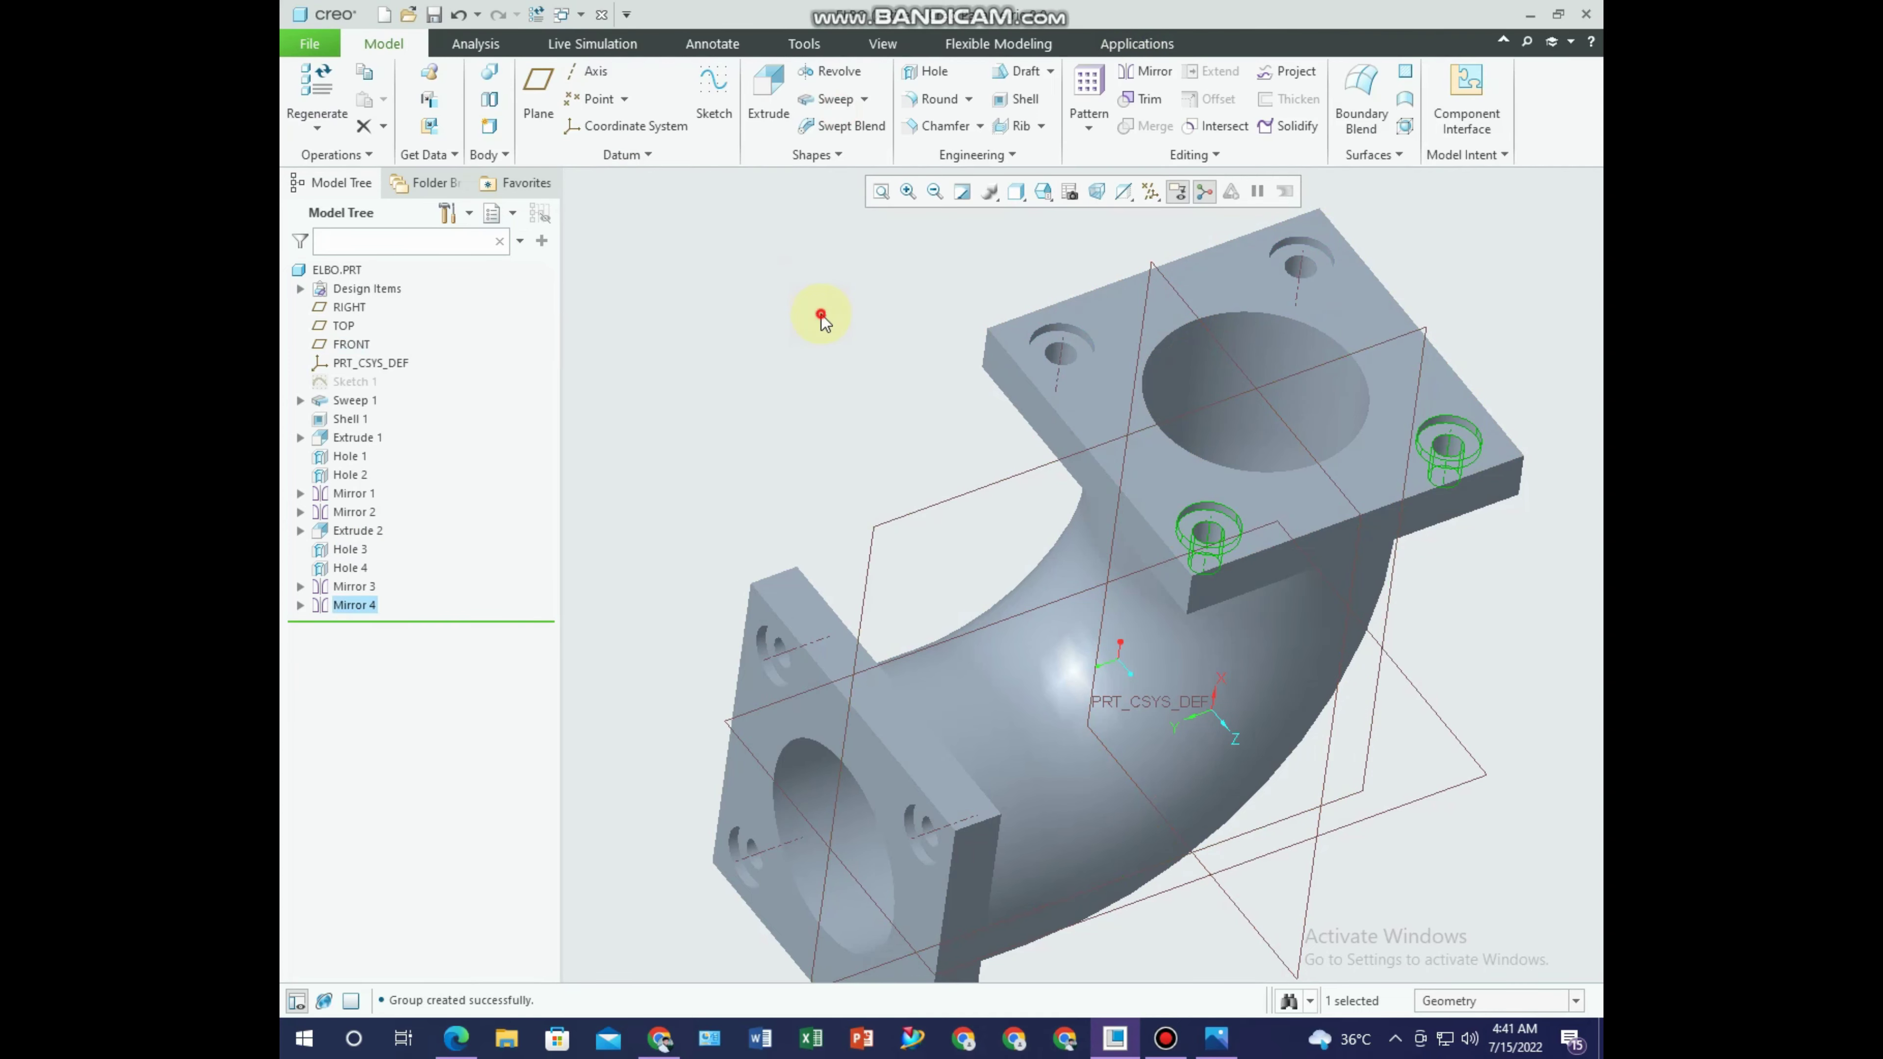
click(1215, 1038)
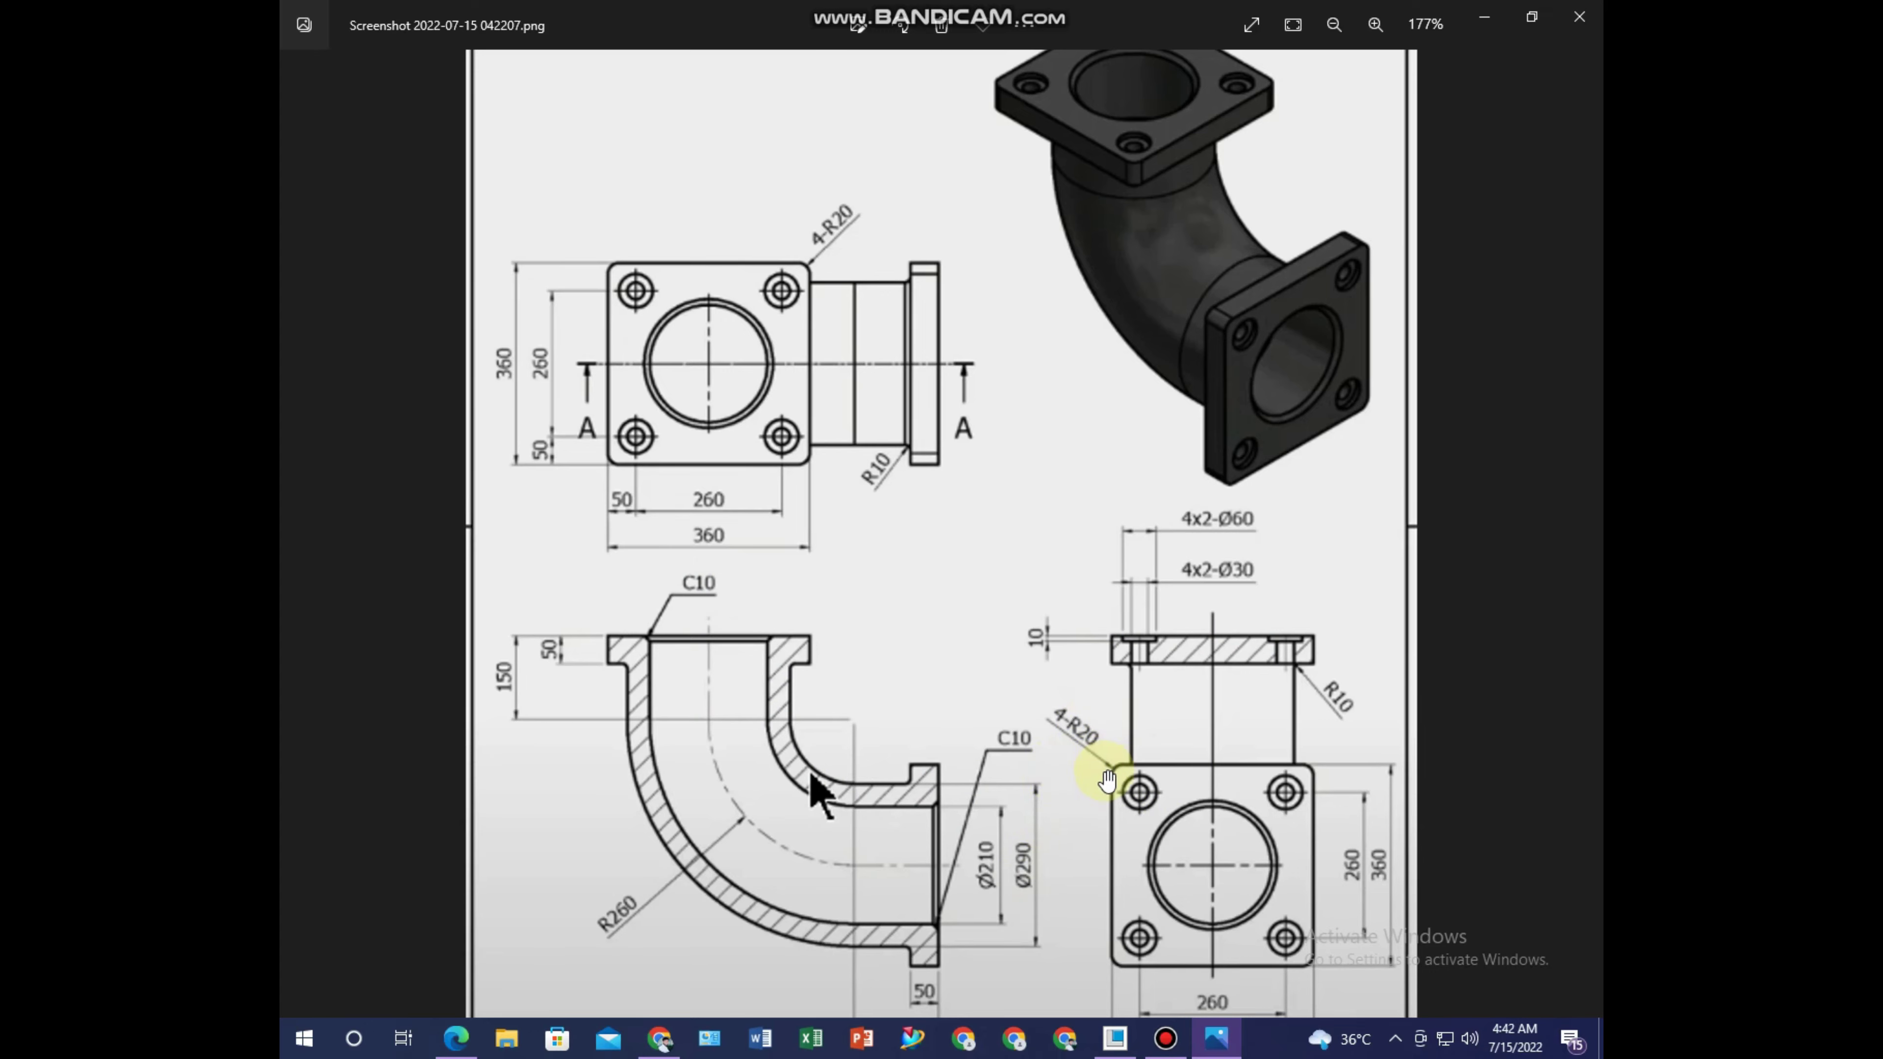
Return from the drawing to the Creo model and start a Round feature.
click(1120, 1039)
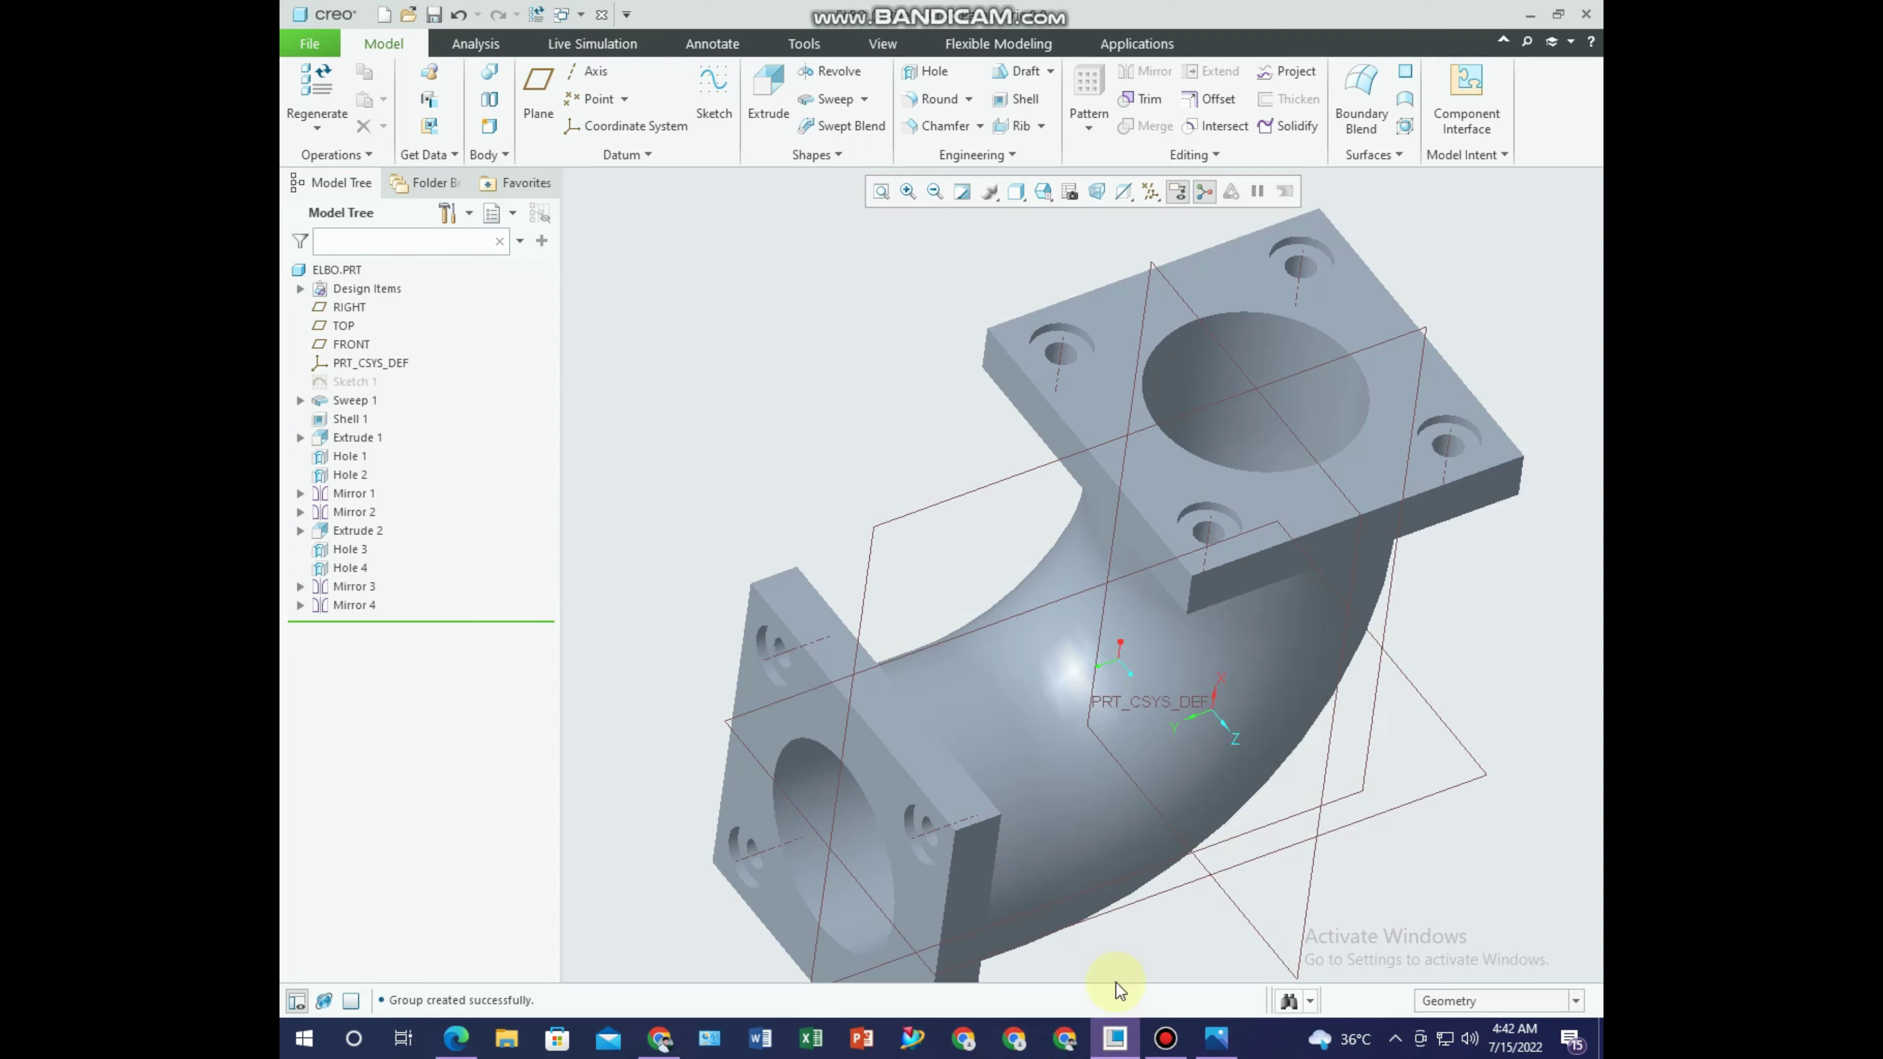
click(943, 106)
Round four vertical flange corner edges at radius 20 as Round 1.
click(1195, 592)
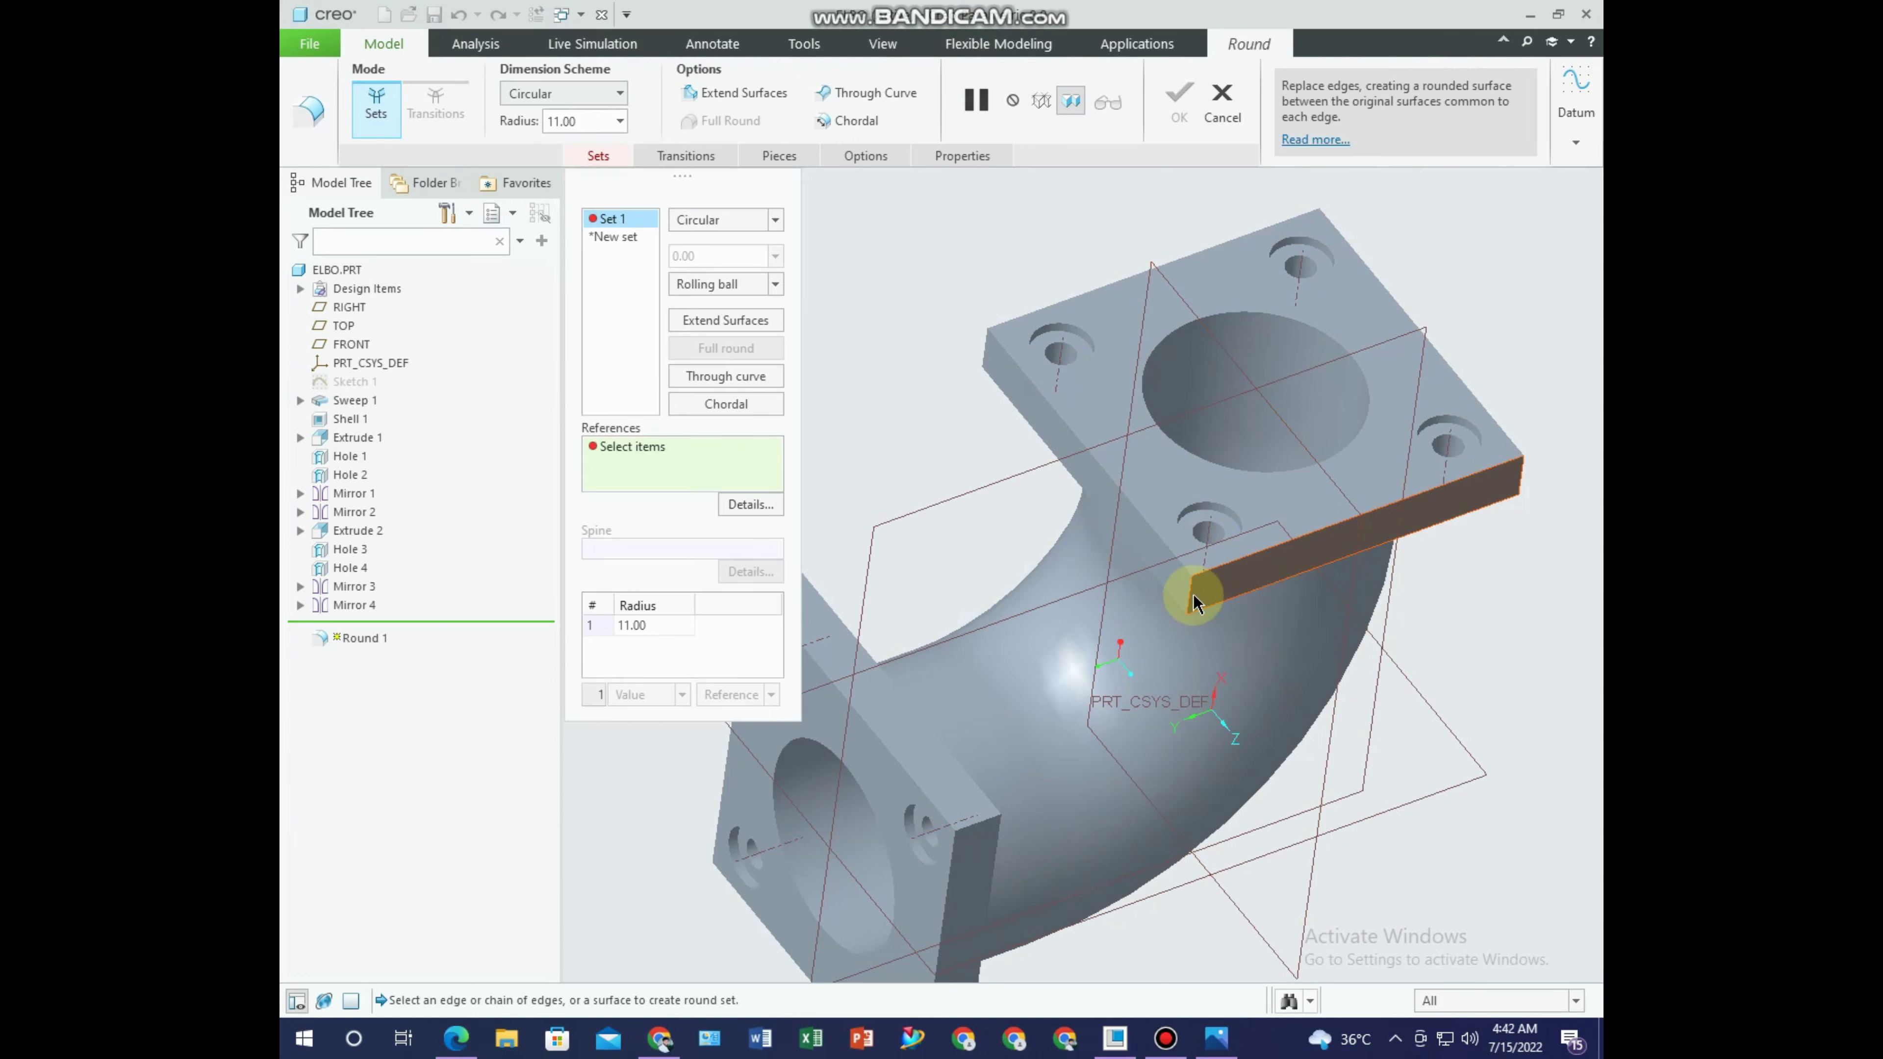
ctrl+click(1515, 489)
middle_drag(1501, 638, 1472, 589)
scroll(1252, 541, down, 3)
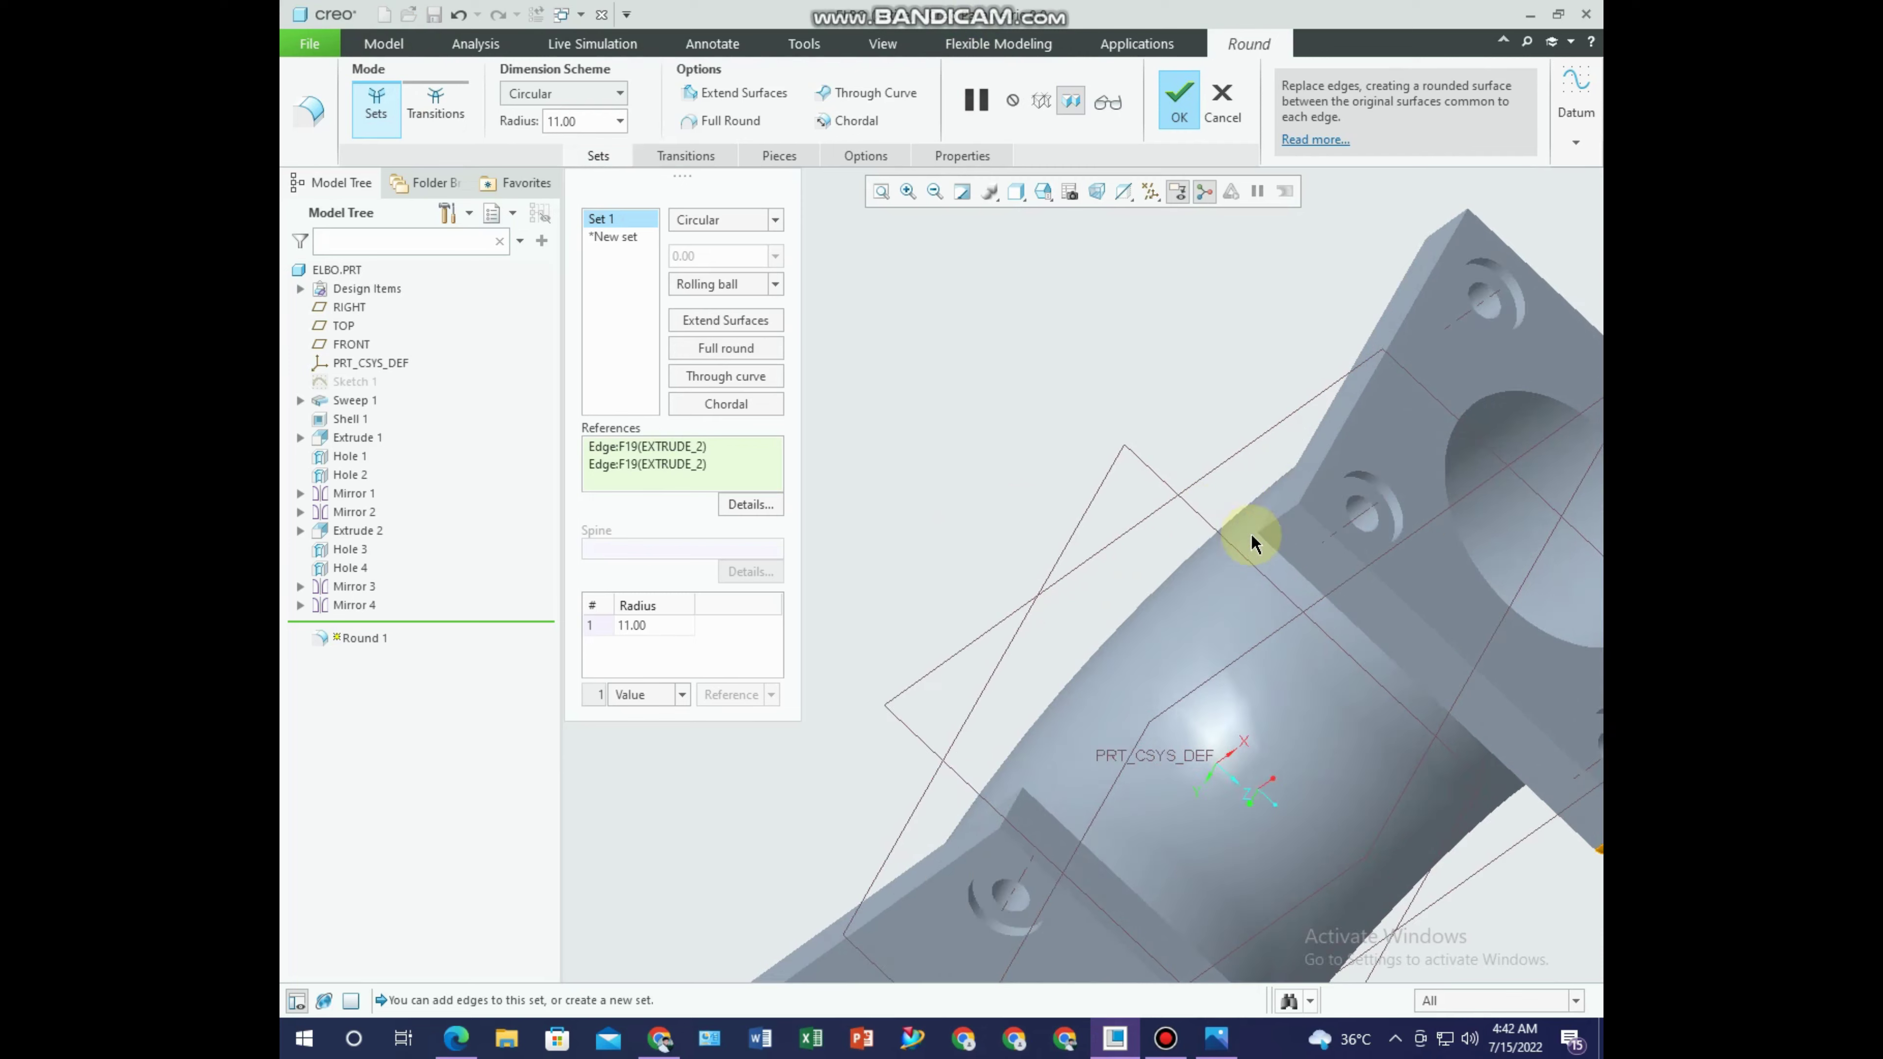
ctrl+click(1277, 529)
mouse_move(1185, 450)
middle_down()
mouse_move(1240, 643)
mouse_move(1416, 576)
middle_up()
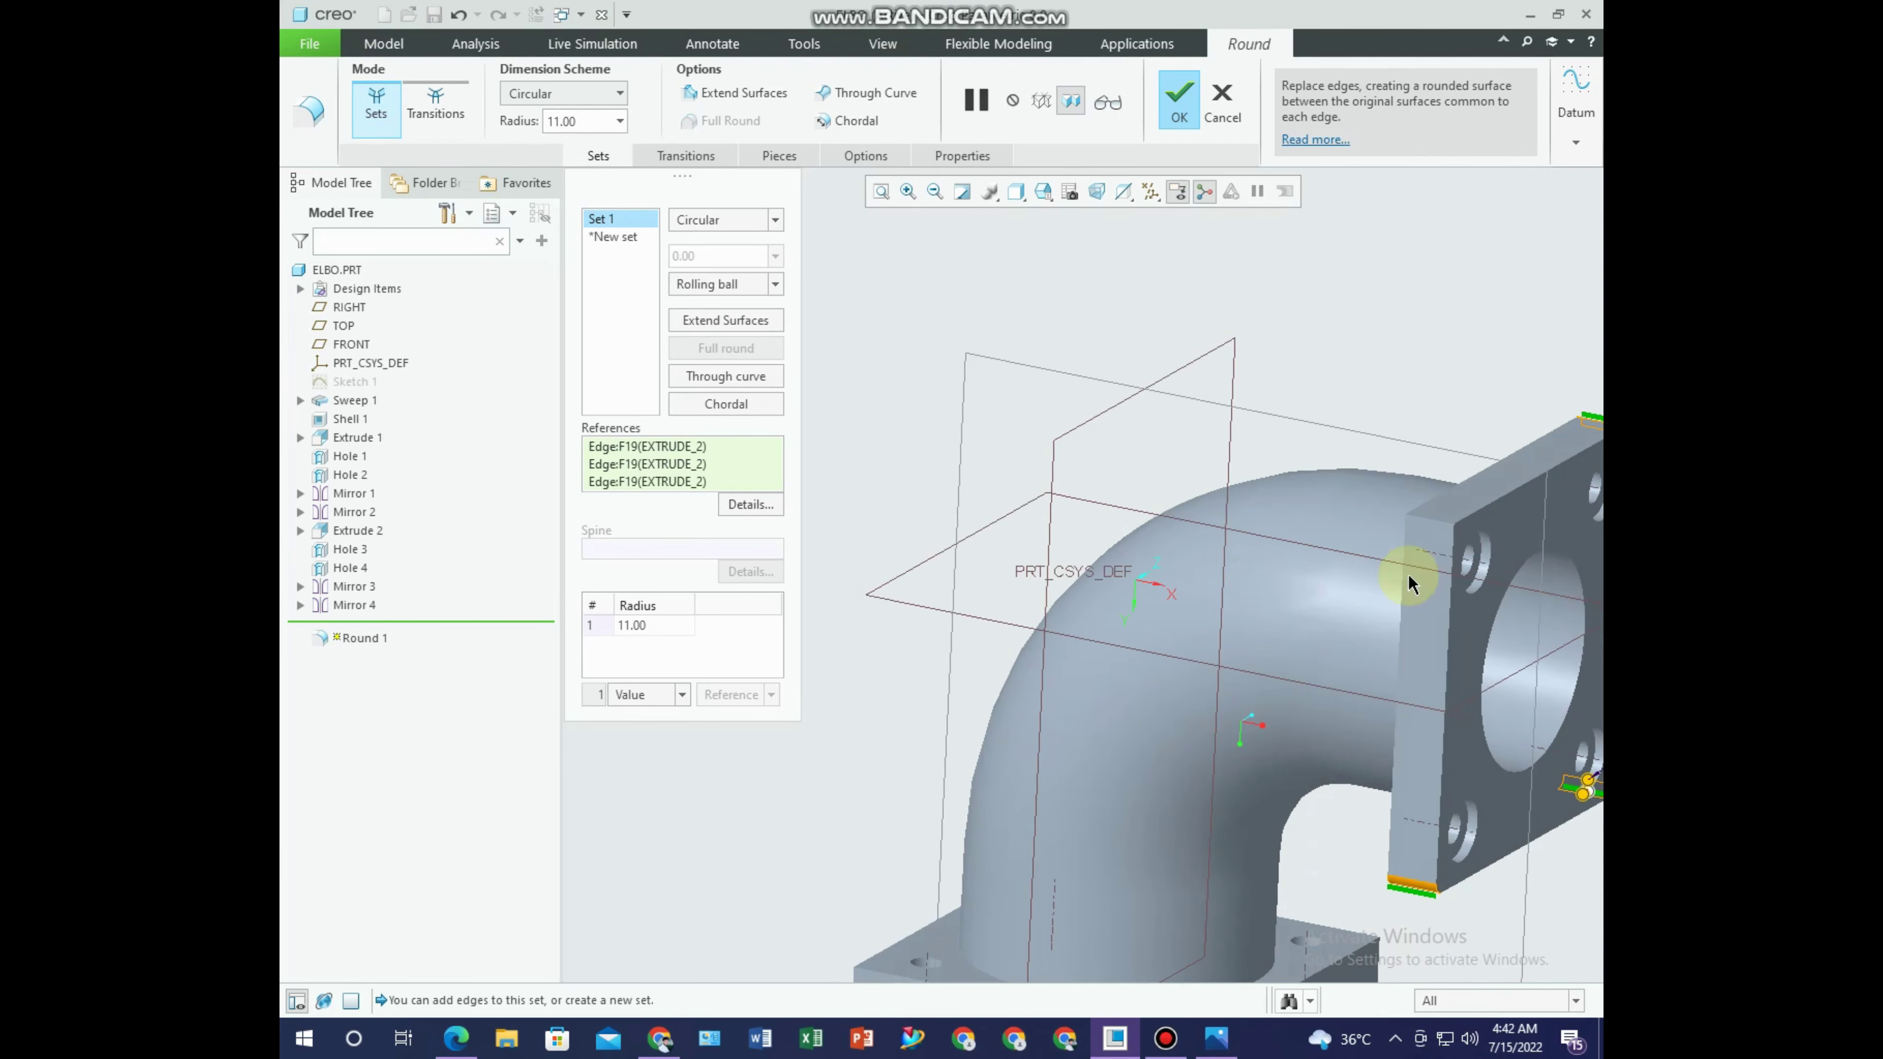
ctrl+click(1428, 525)
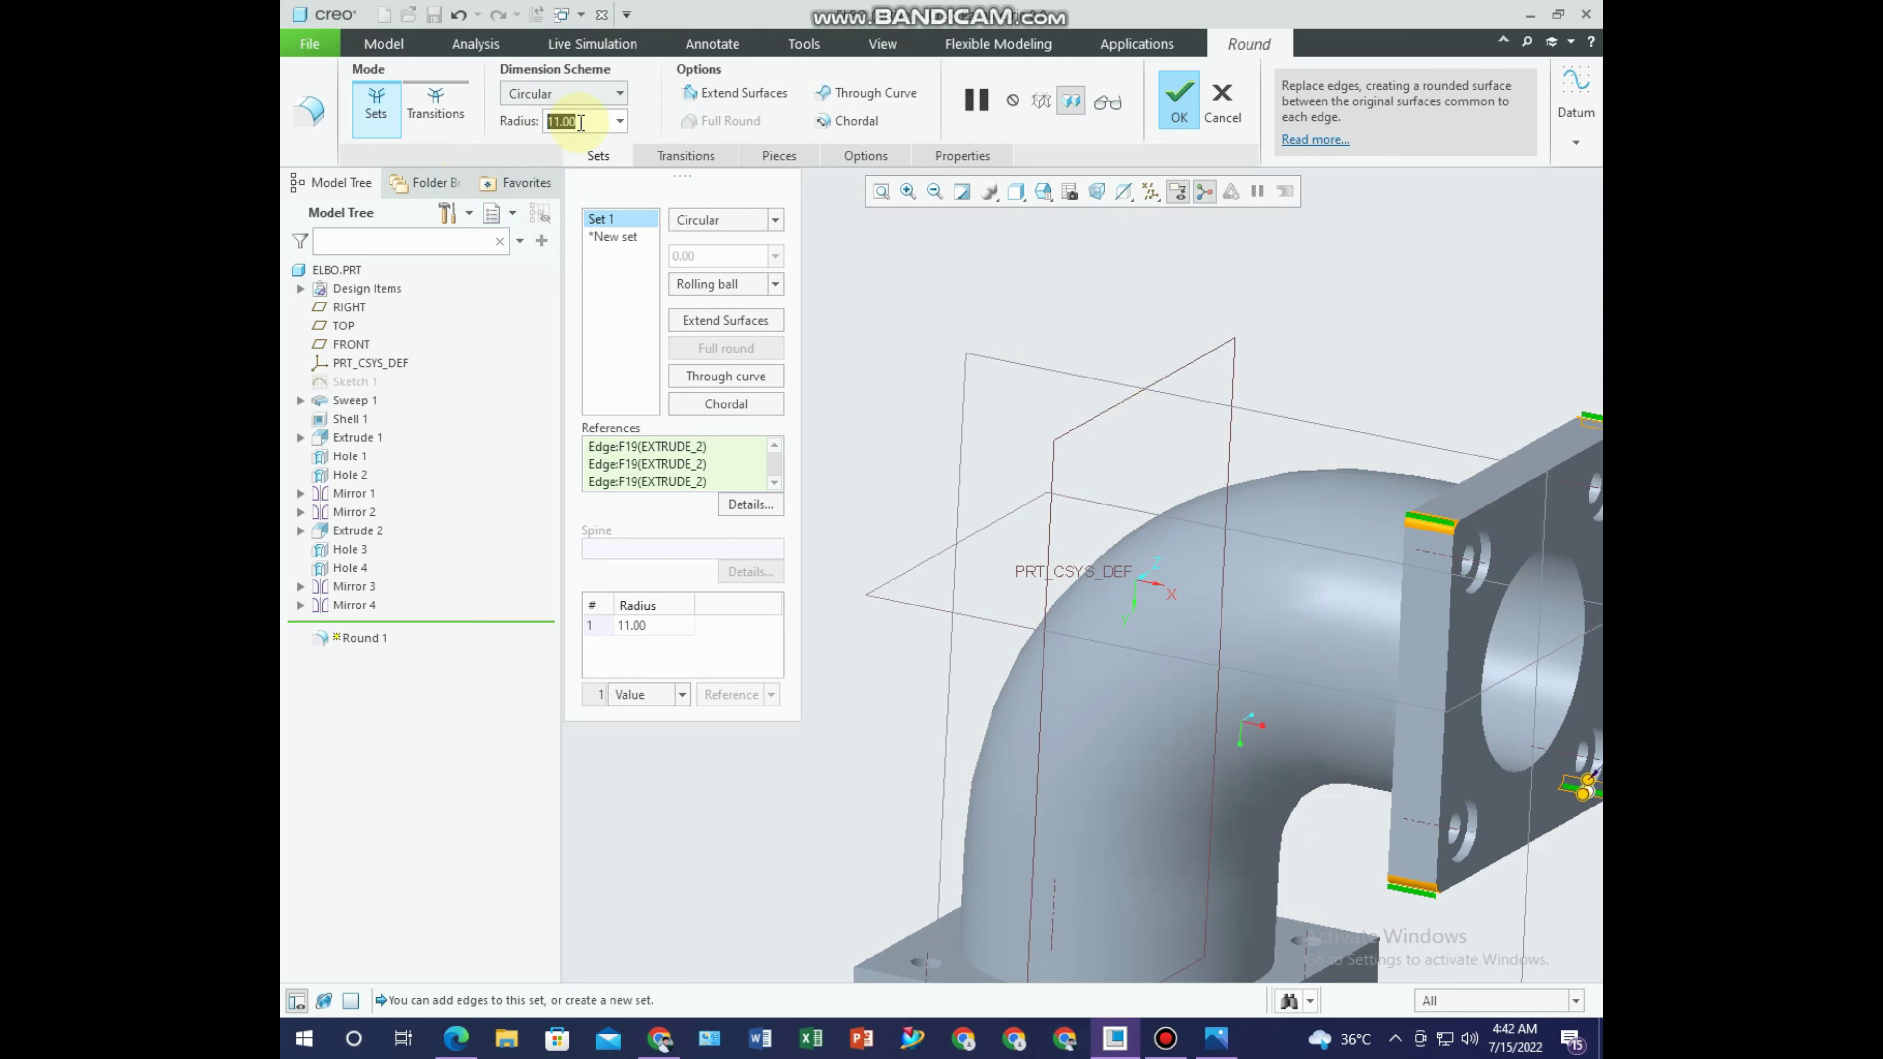
text(20)
key(Return)
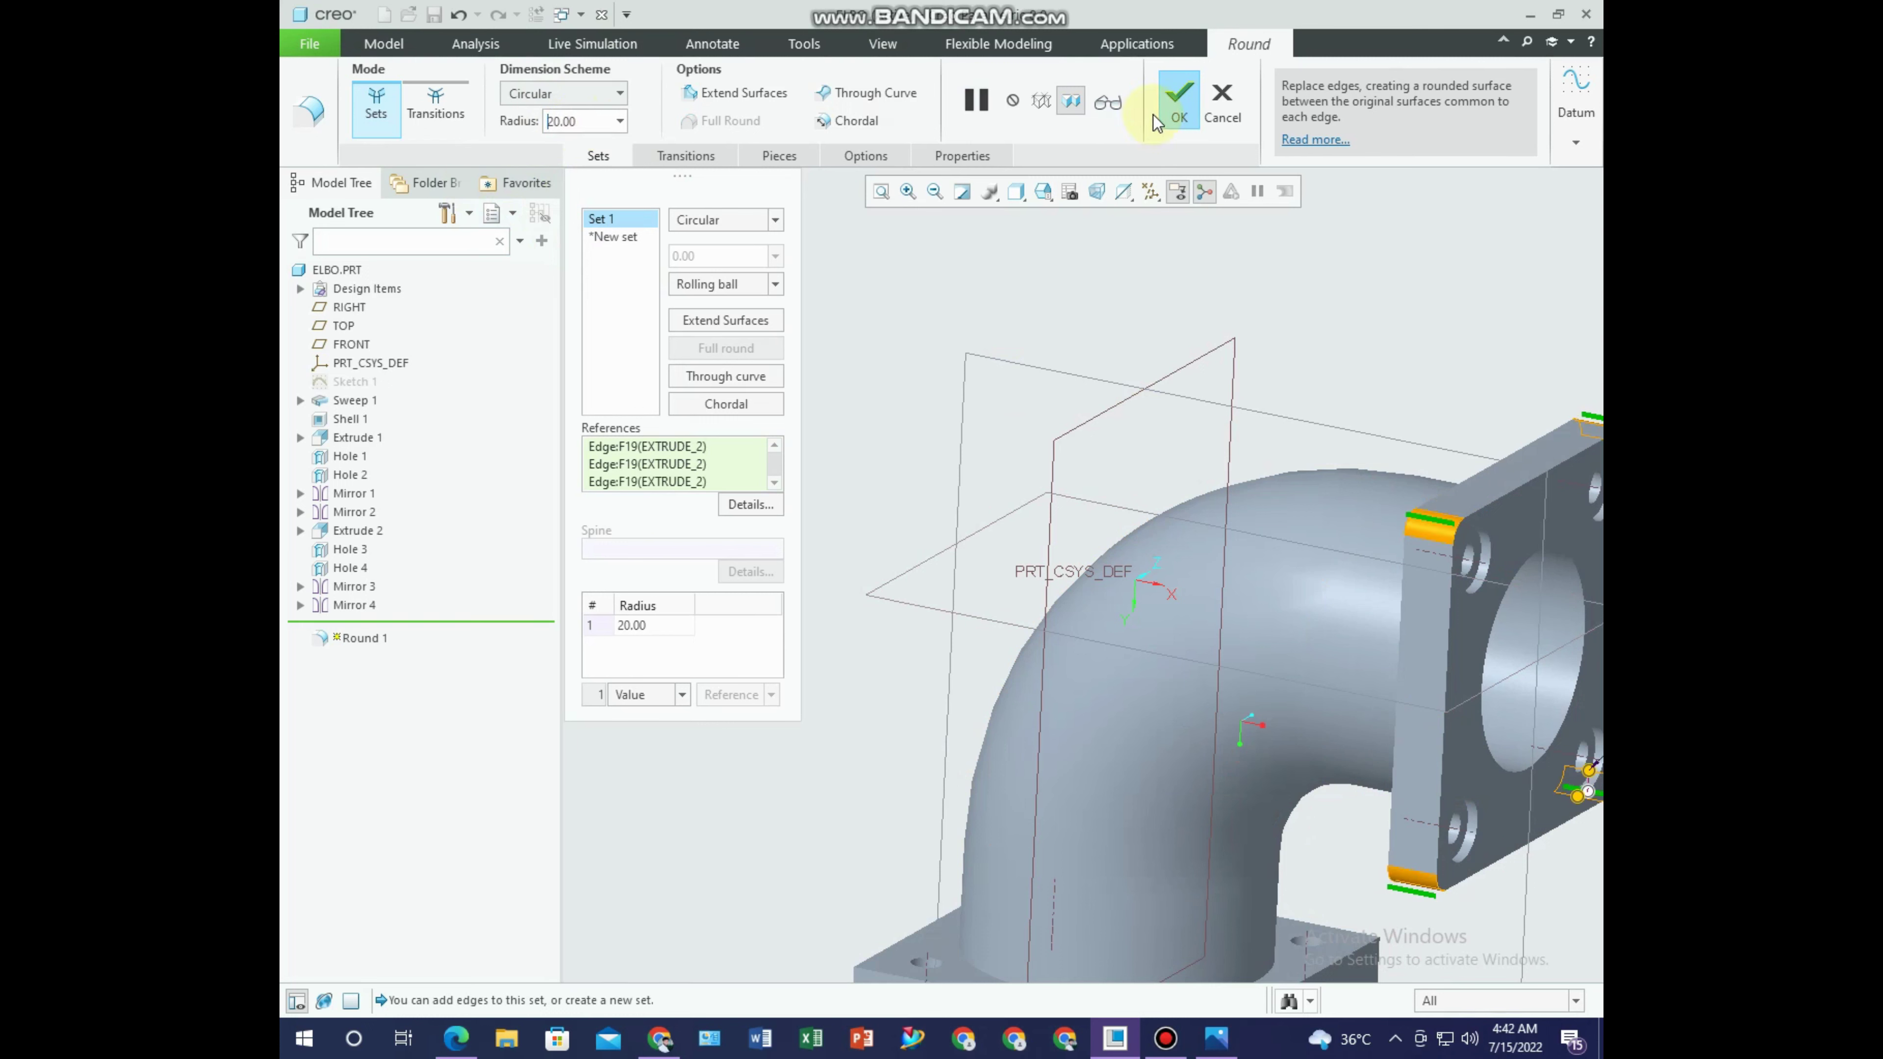
click(1158, 118)
Add Round 2 on the first flange's four corner edges at radius 20.
click(936, 98)
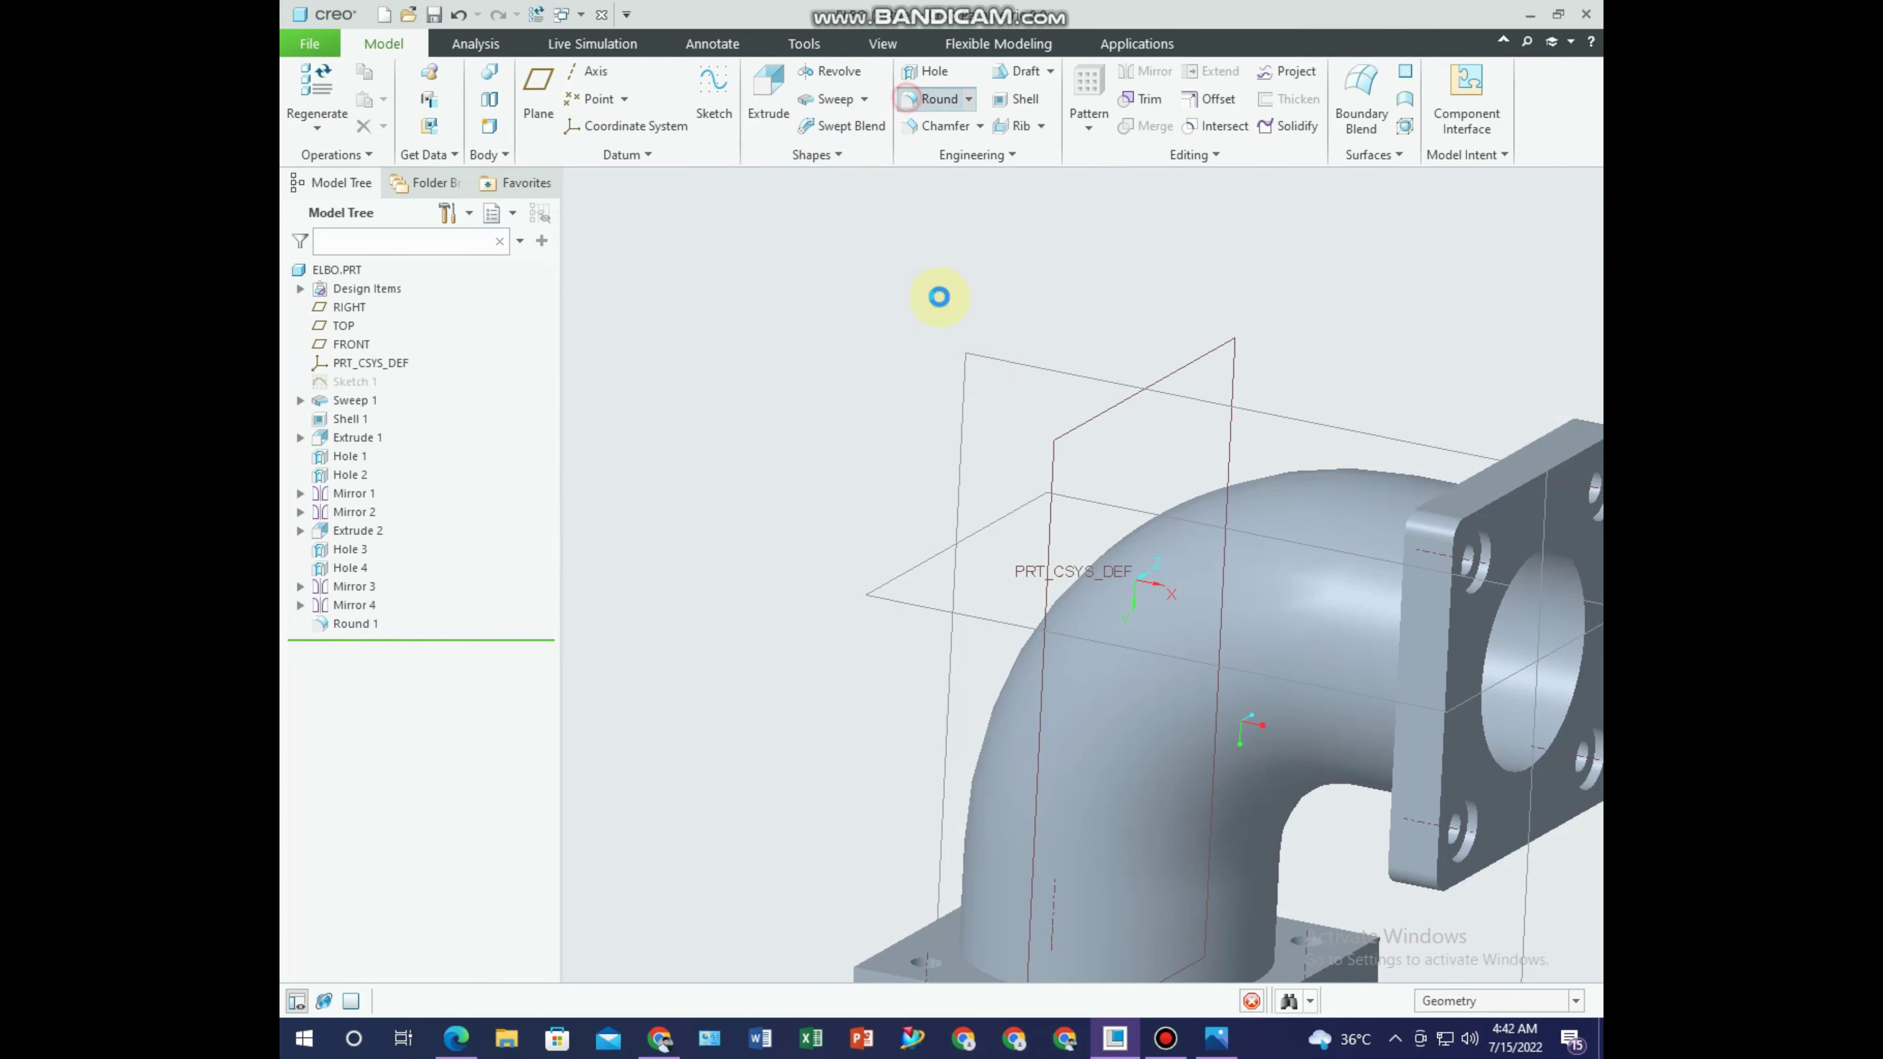
scroll(1008, 446, up, 3)
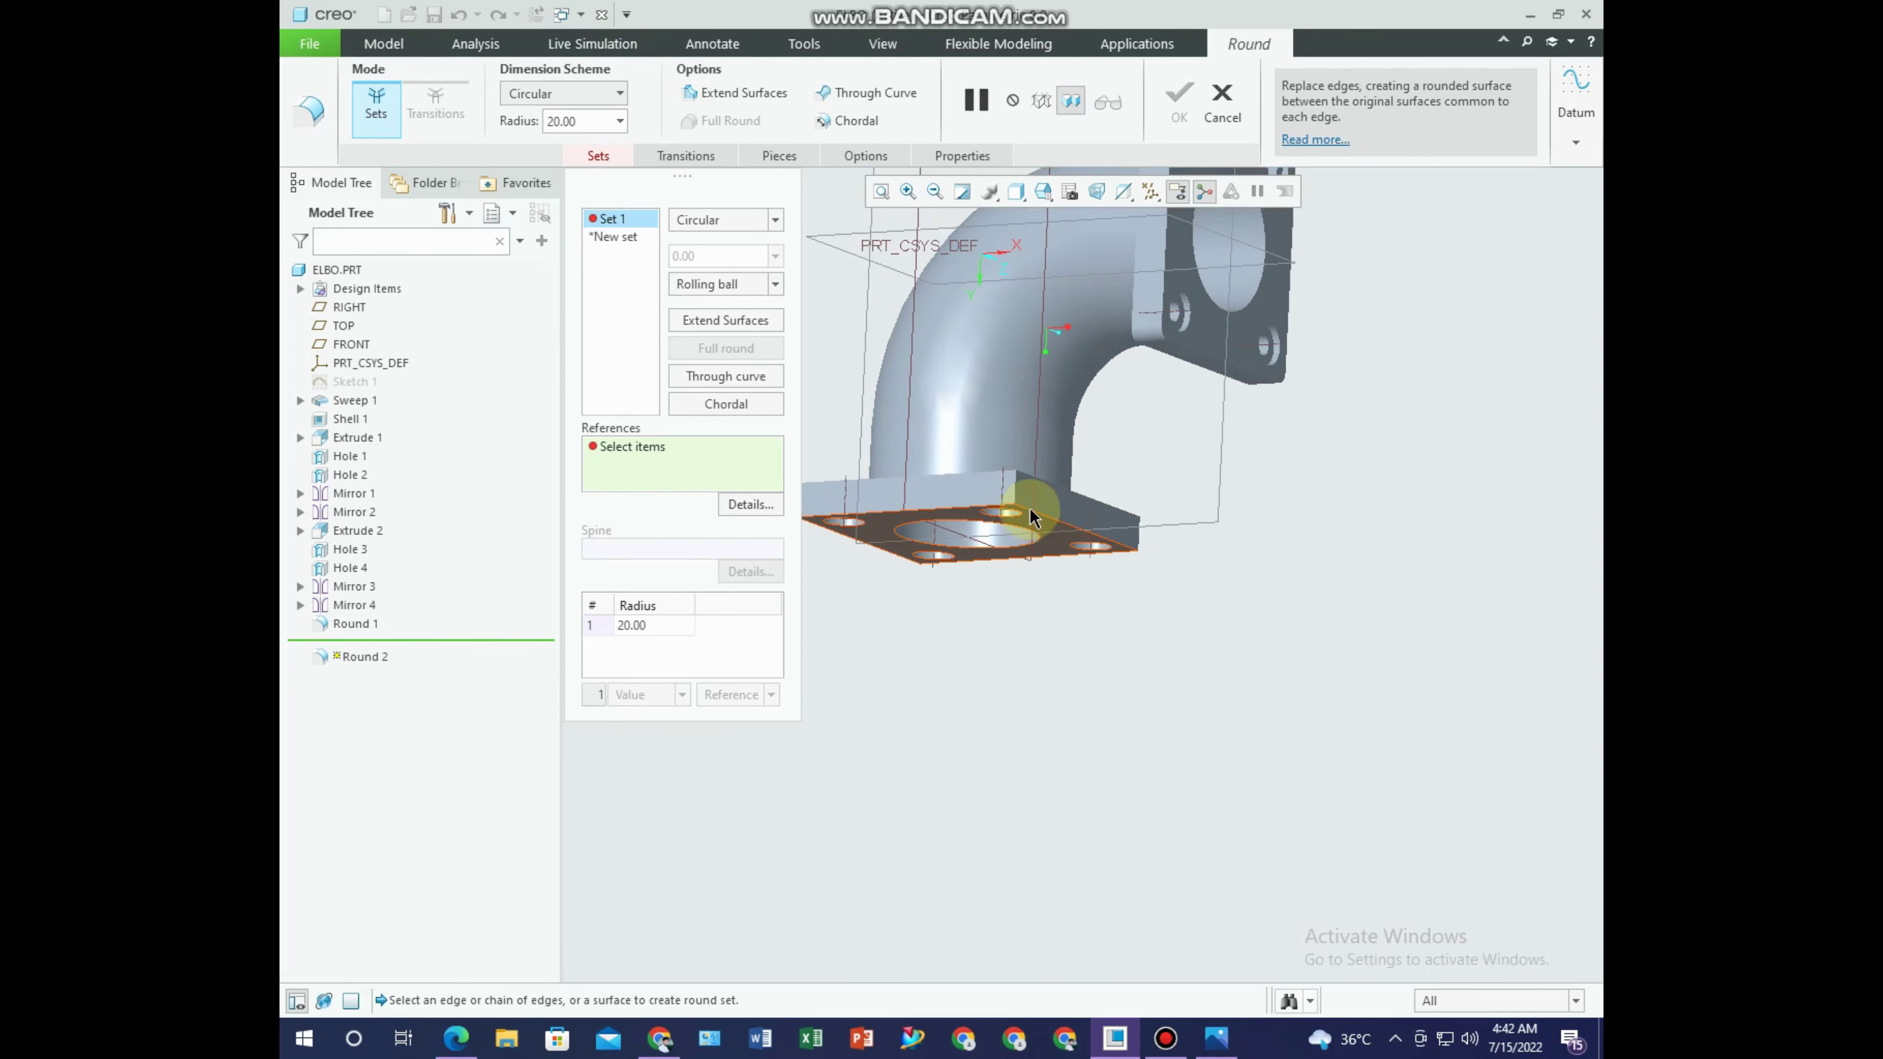
click(1018, 490)
mouse_move(1180, 592)
middle_down()
mouse_move(1116, 609)
mouse_move(1168, 531)
middle_up()
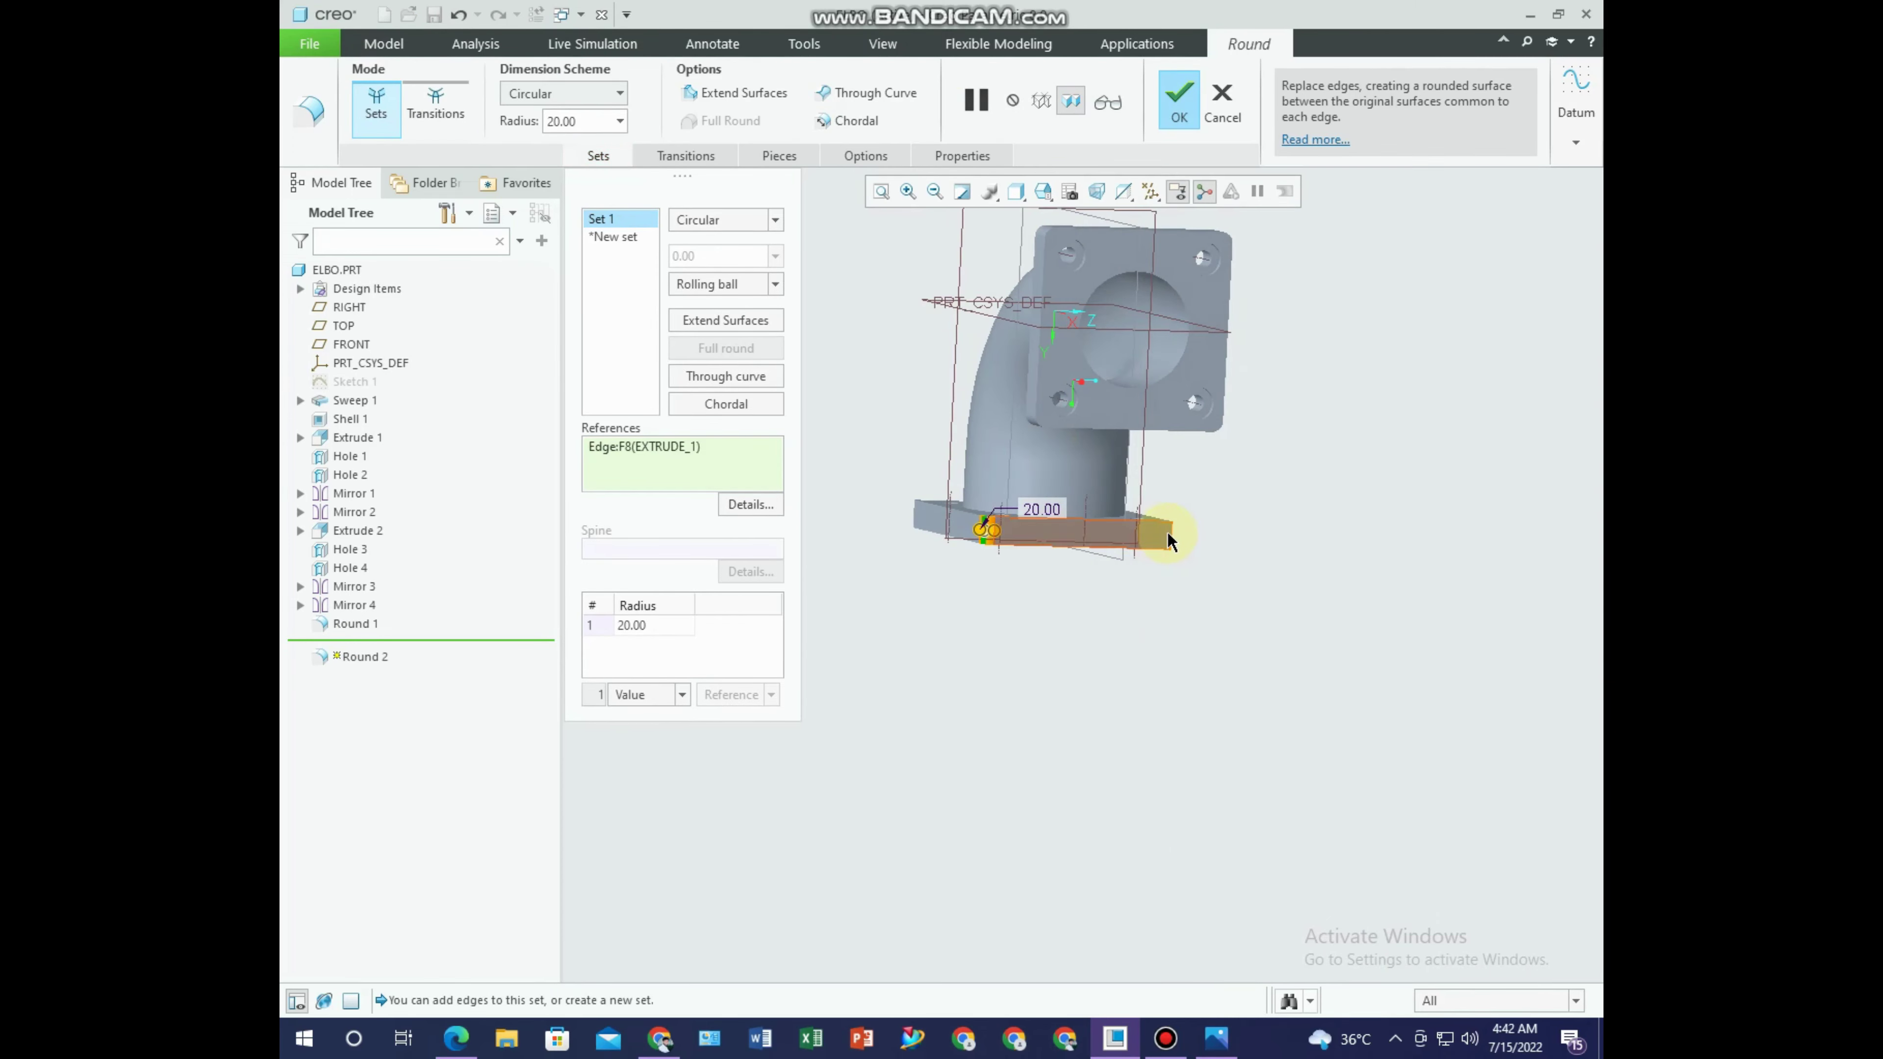
click(1168, 532)
mouse_move(1152, 642)
middle_down()
mouse_move(1296, 622)
mouse_move(971, 529)
middle_up()
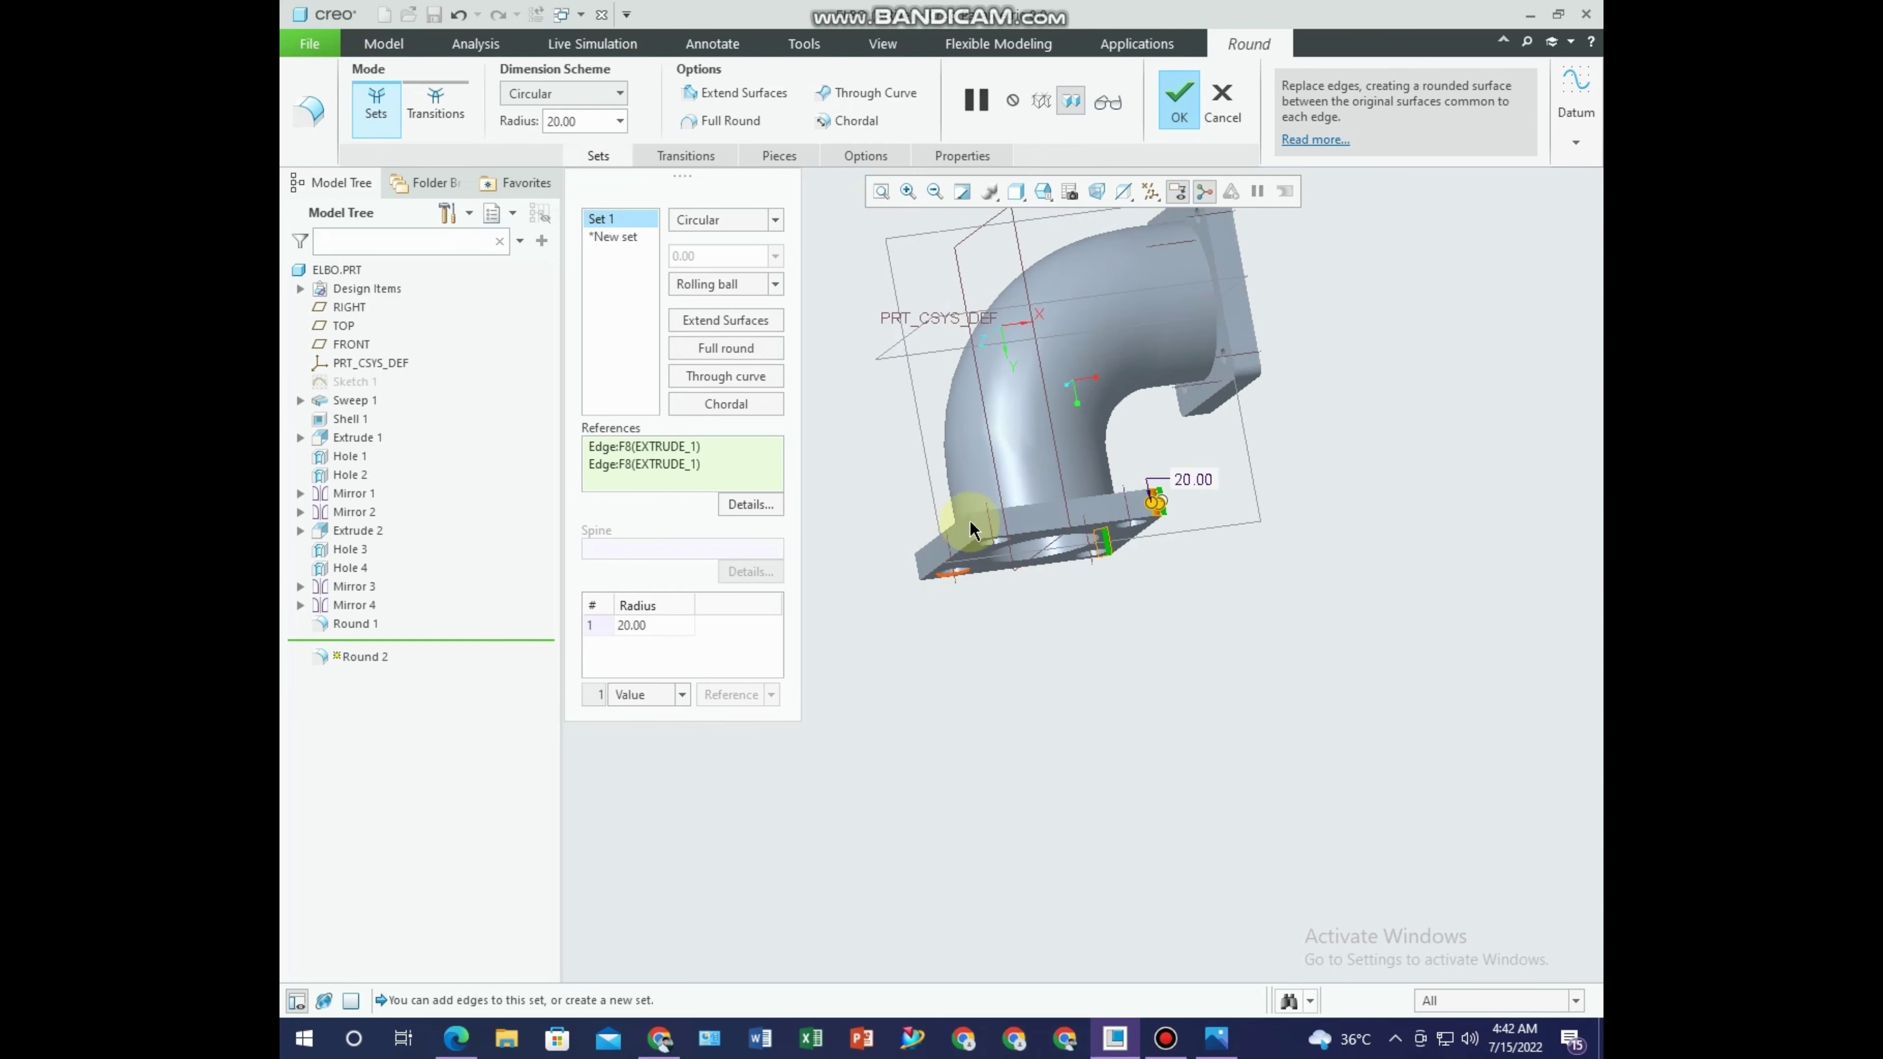
click(974, 528)
middle_drag(974, 639, 1122, 622)
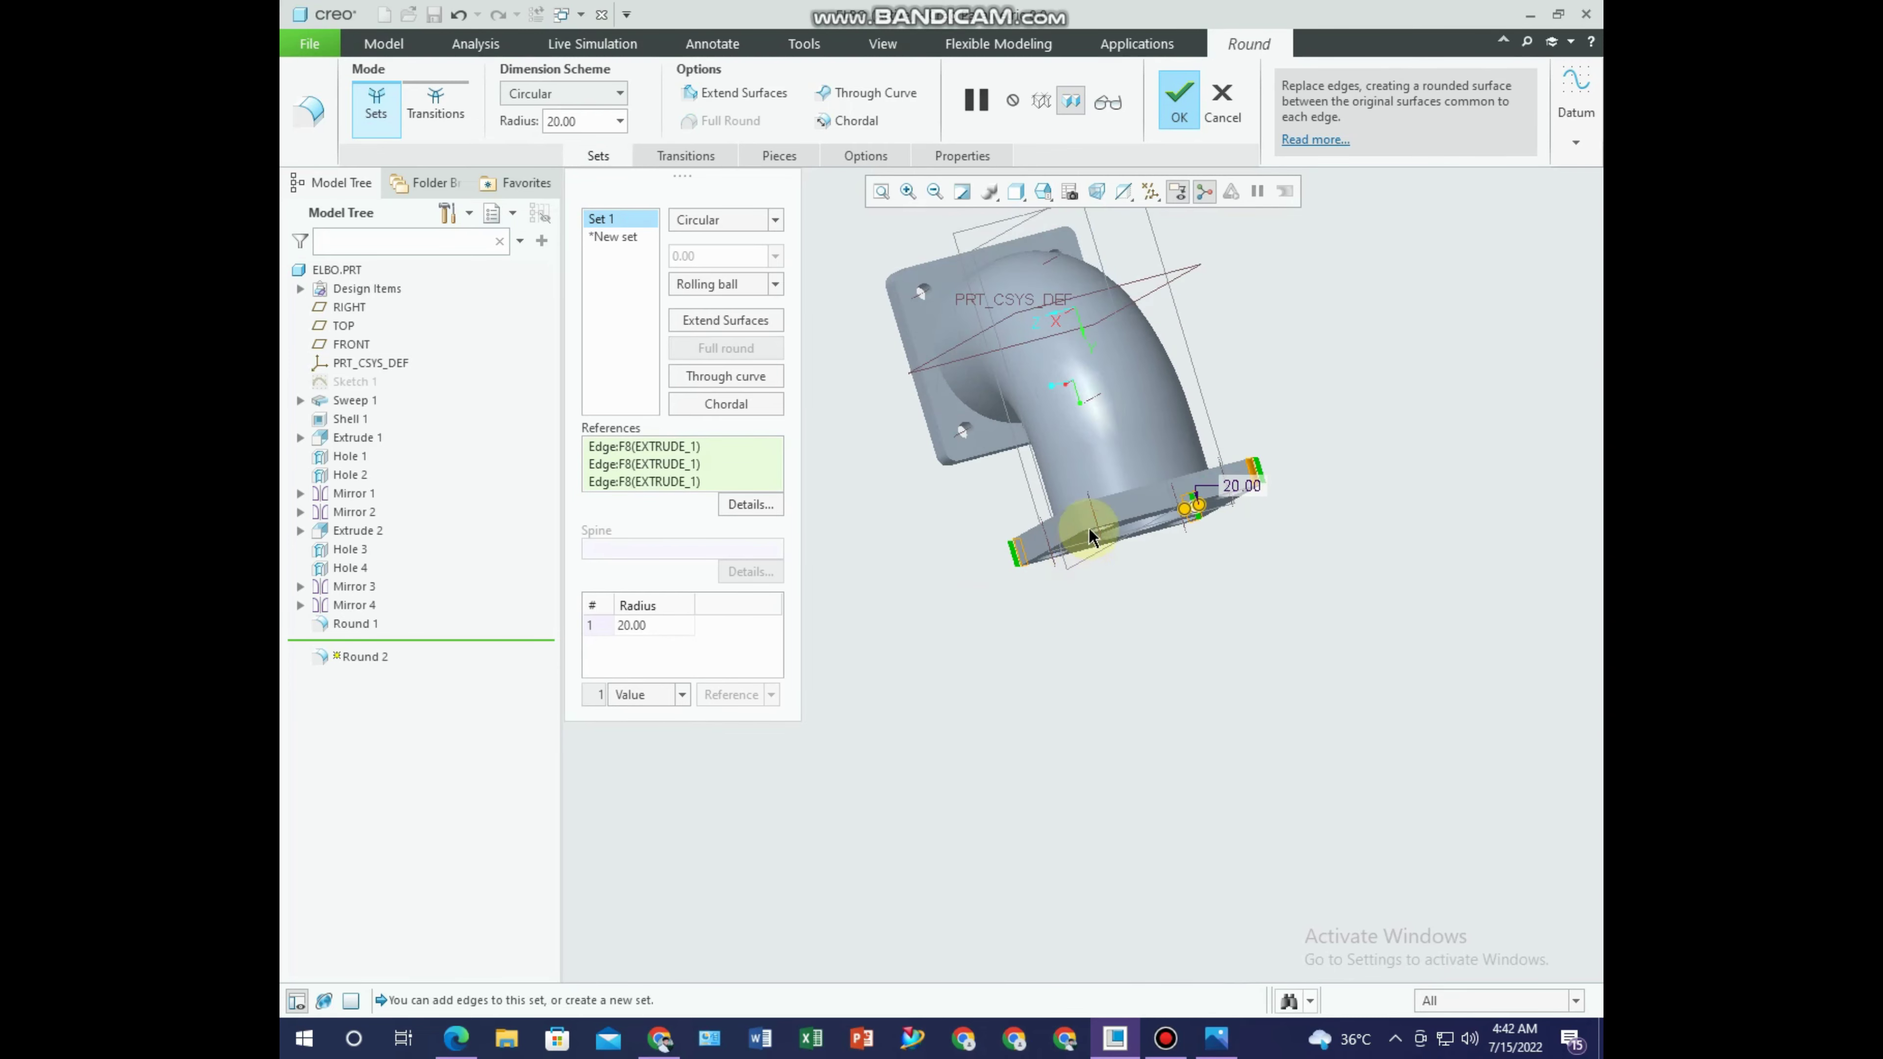
click(1081, 526)
click(636, 222)
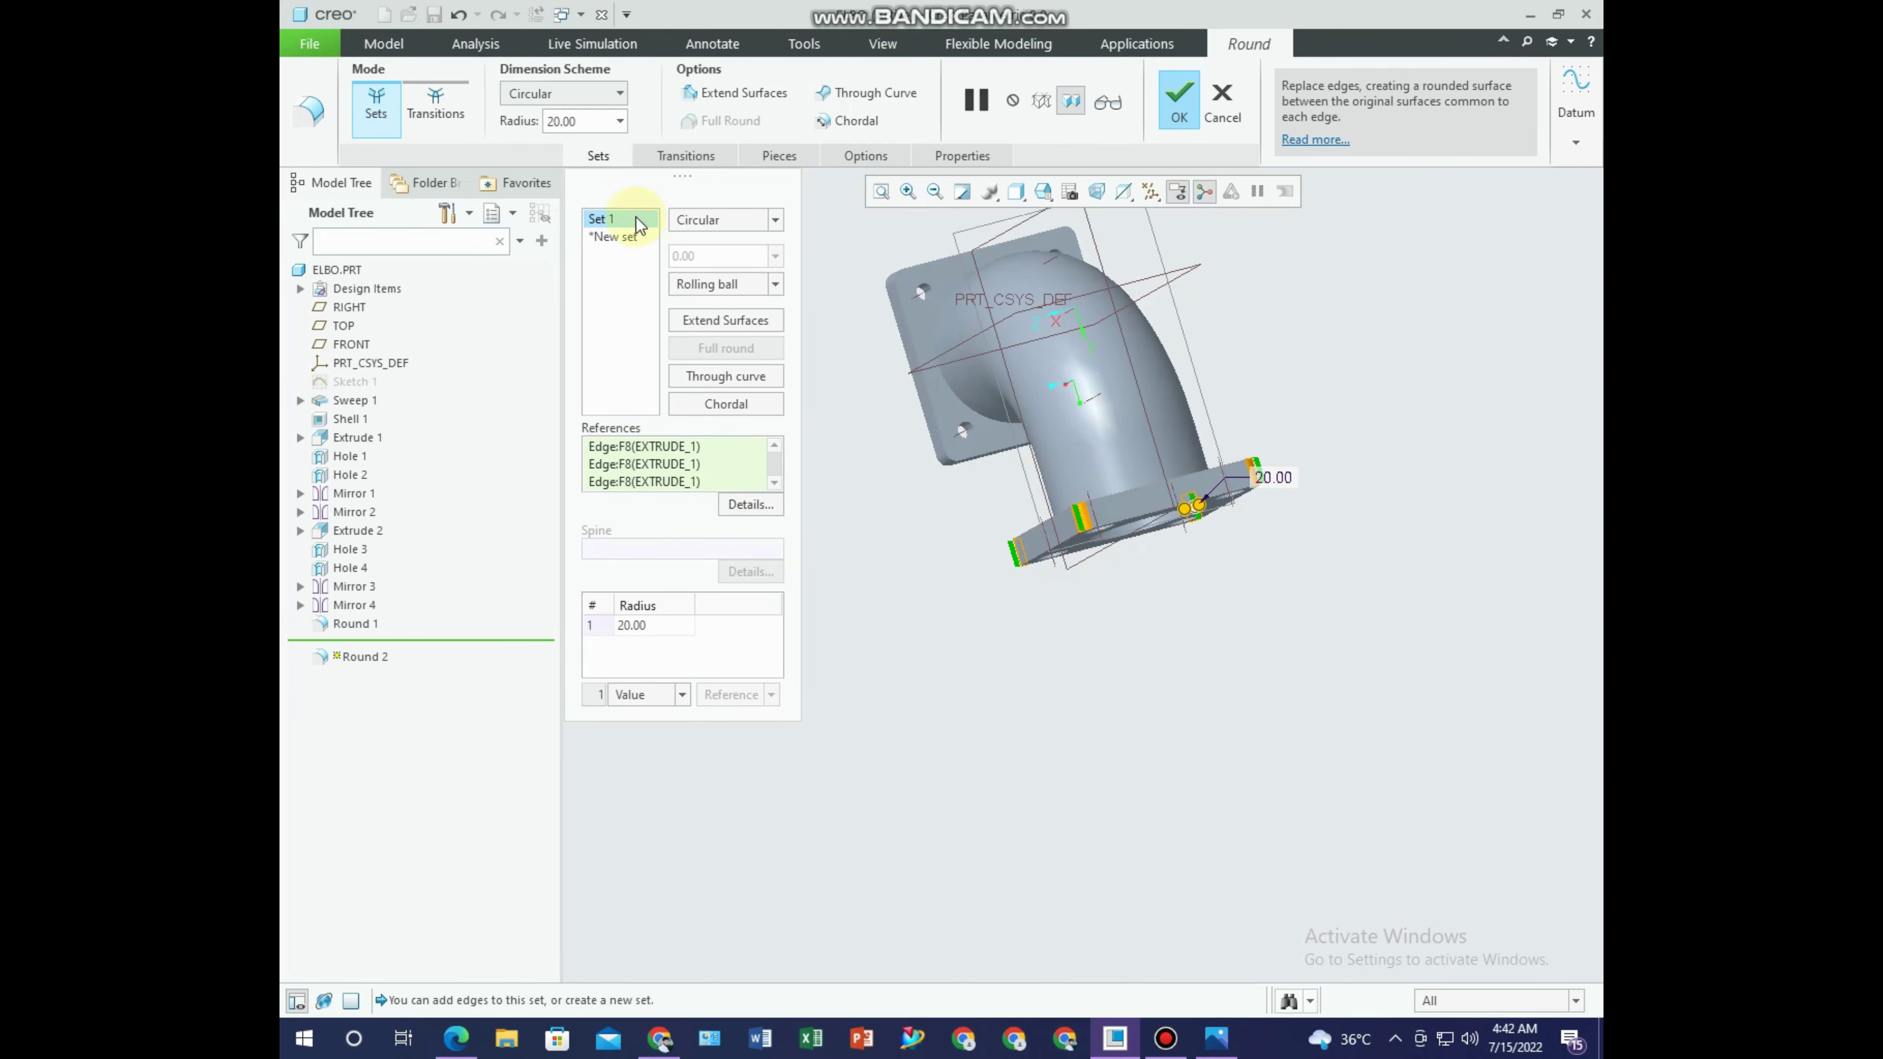
click(1180, 111)
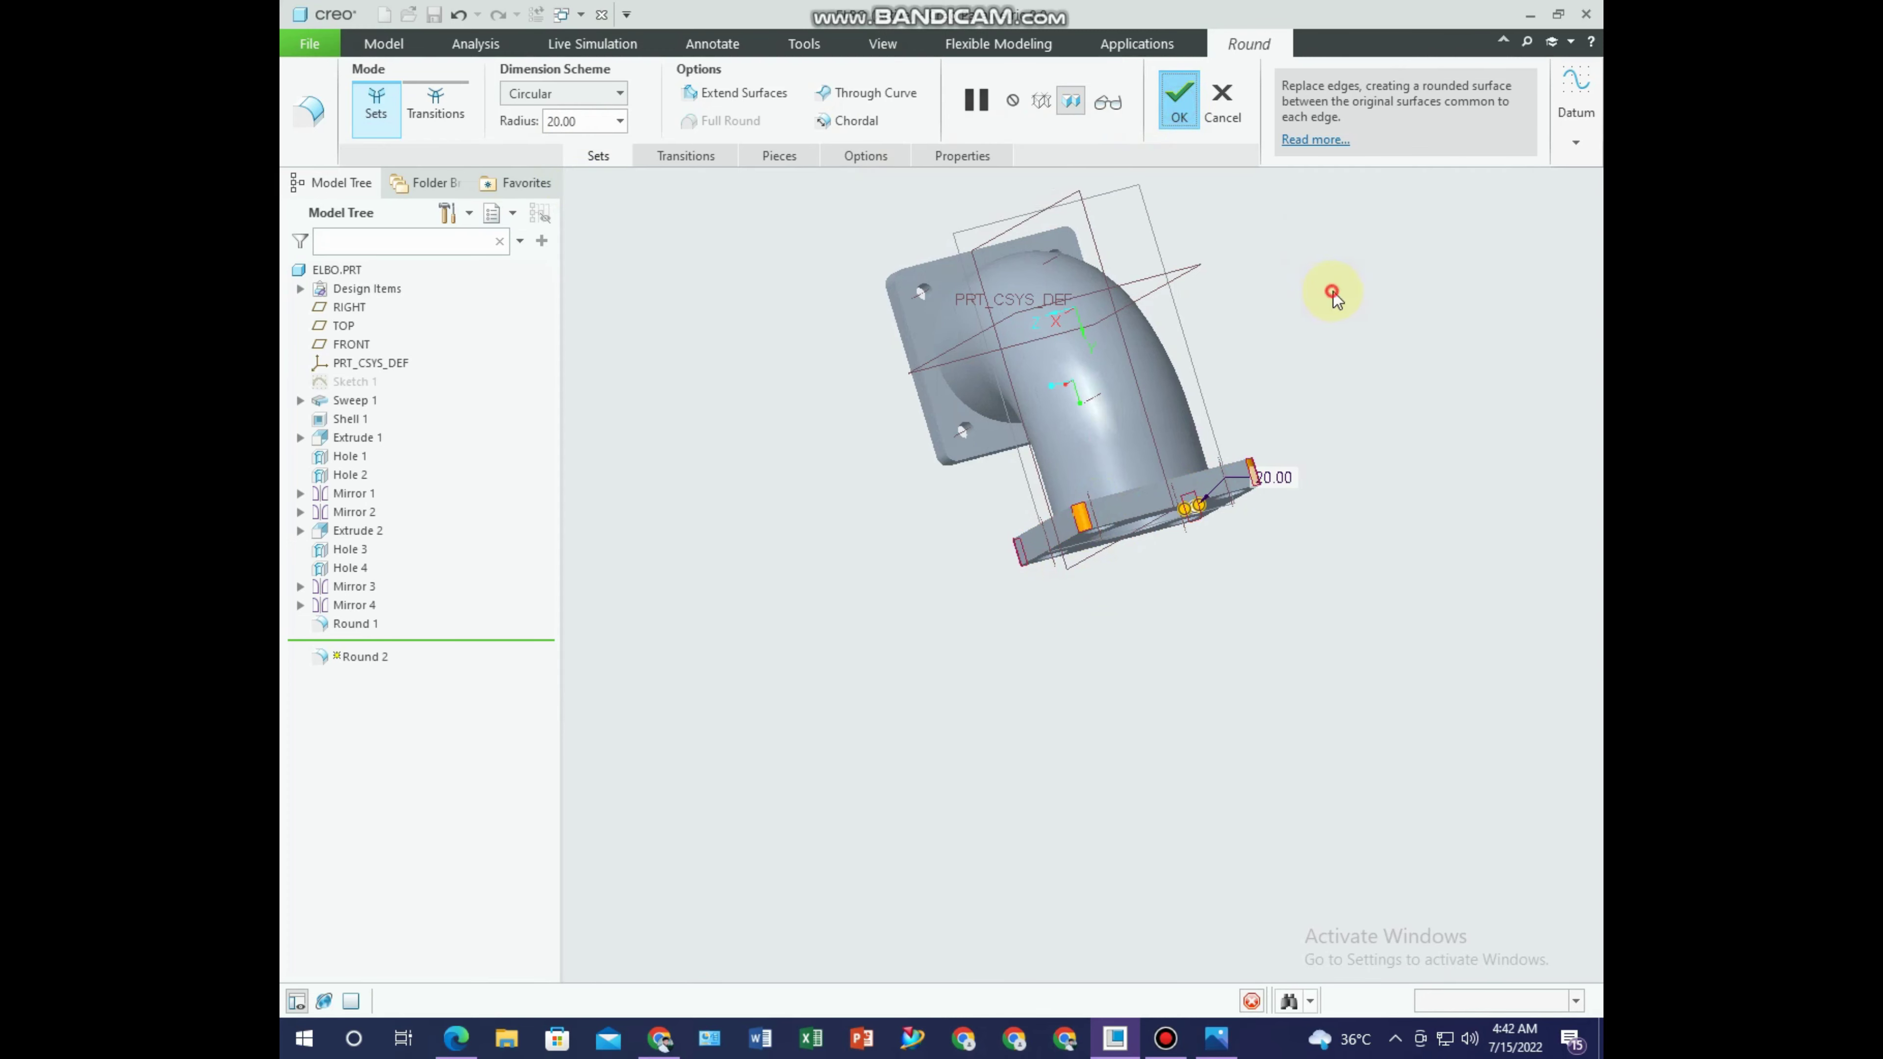
mouse_move(1329, 295)
middle_down()
mouse_move(1067, 401)
mouse_move(928, 140)
middle_up()
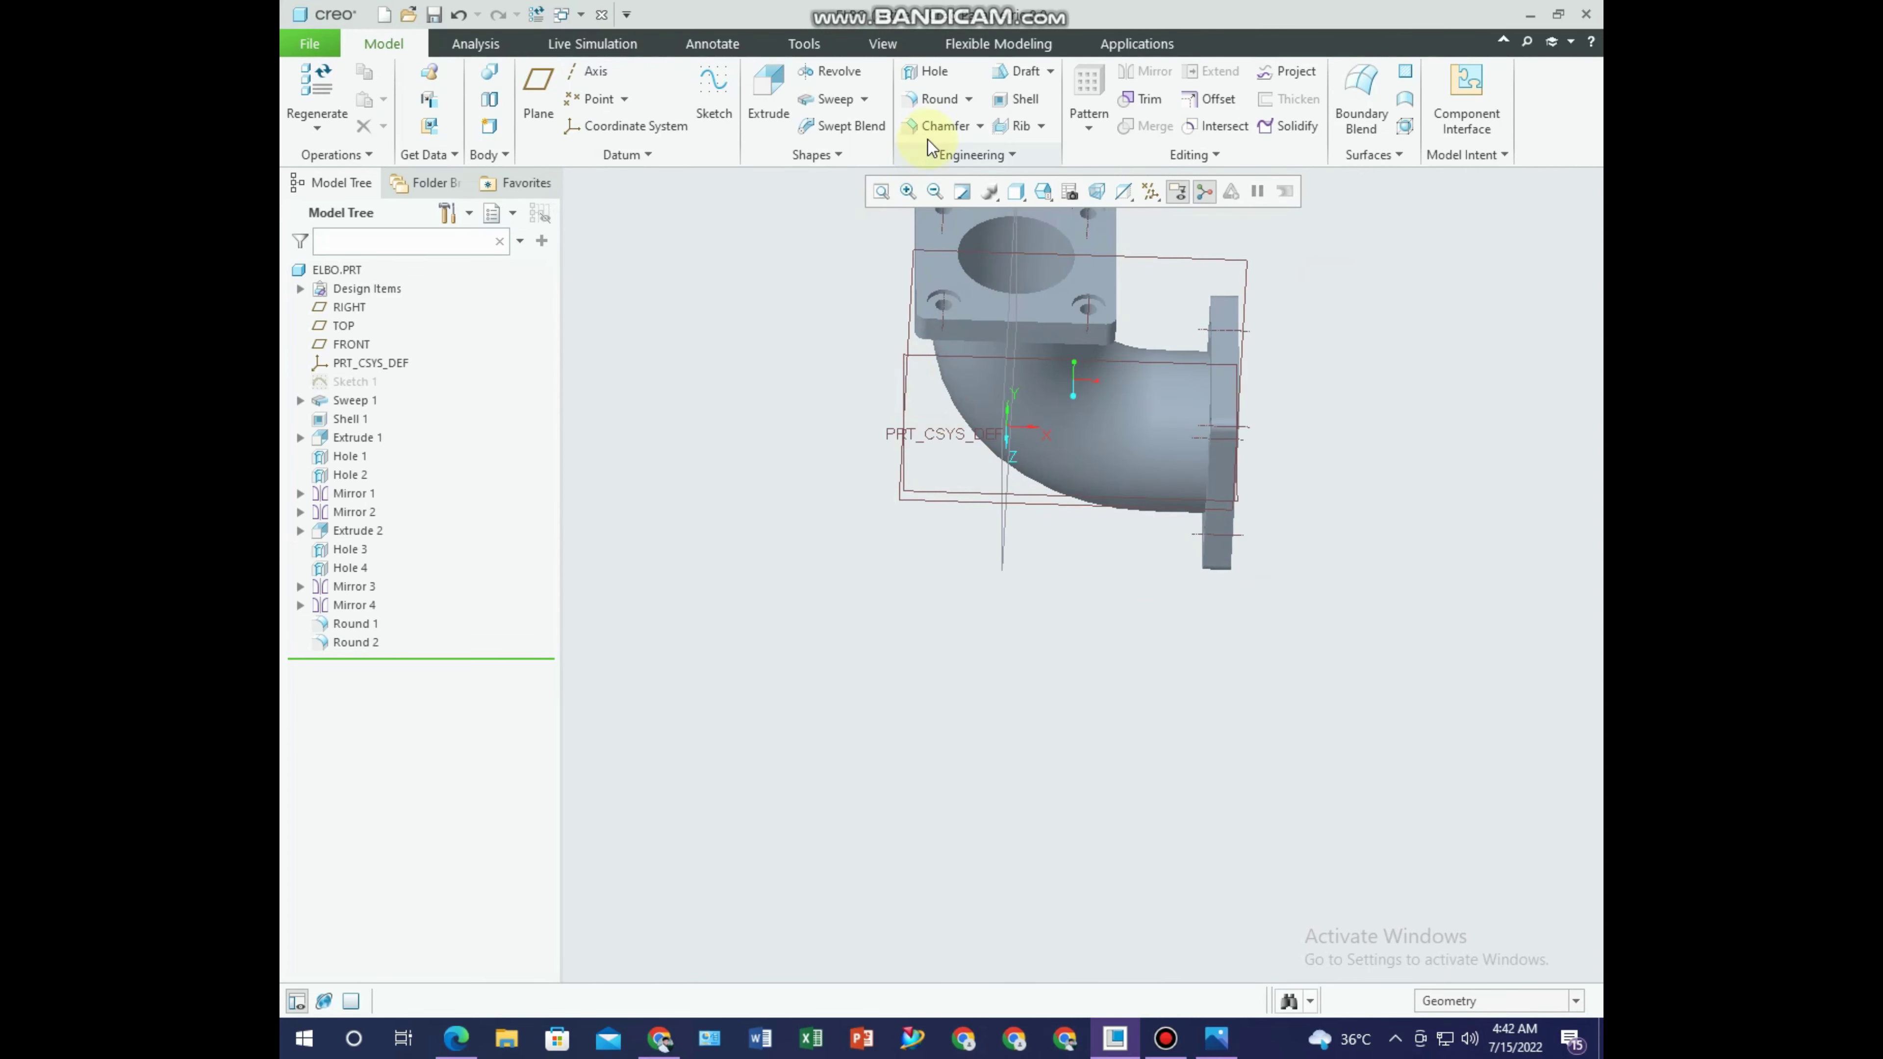
Chamfer the upper and side flange bore edges at distance 10, then view the reference drawing.
click(933, 127)
scroll(916, 471, up, 5)
scroll(916, 399, down, 4)
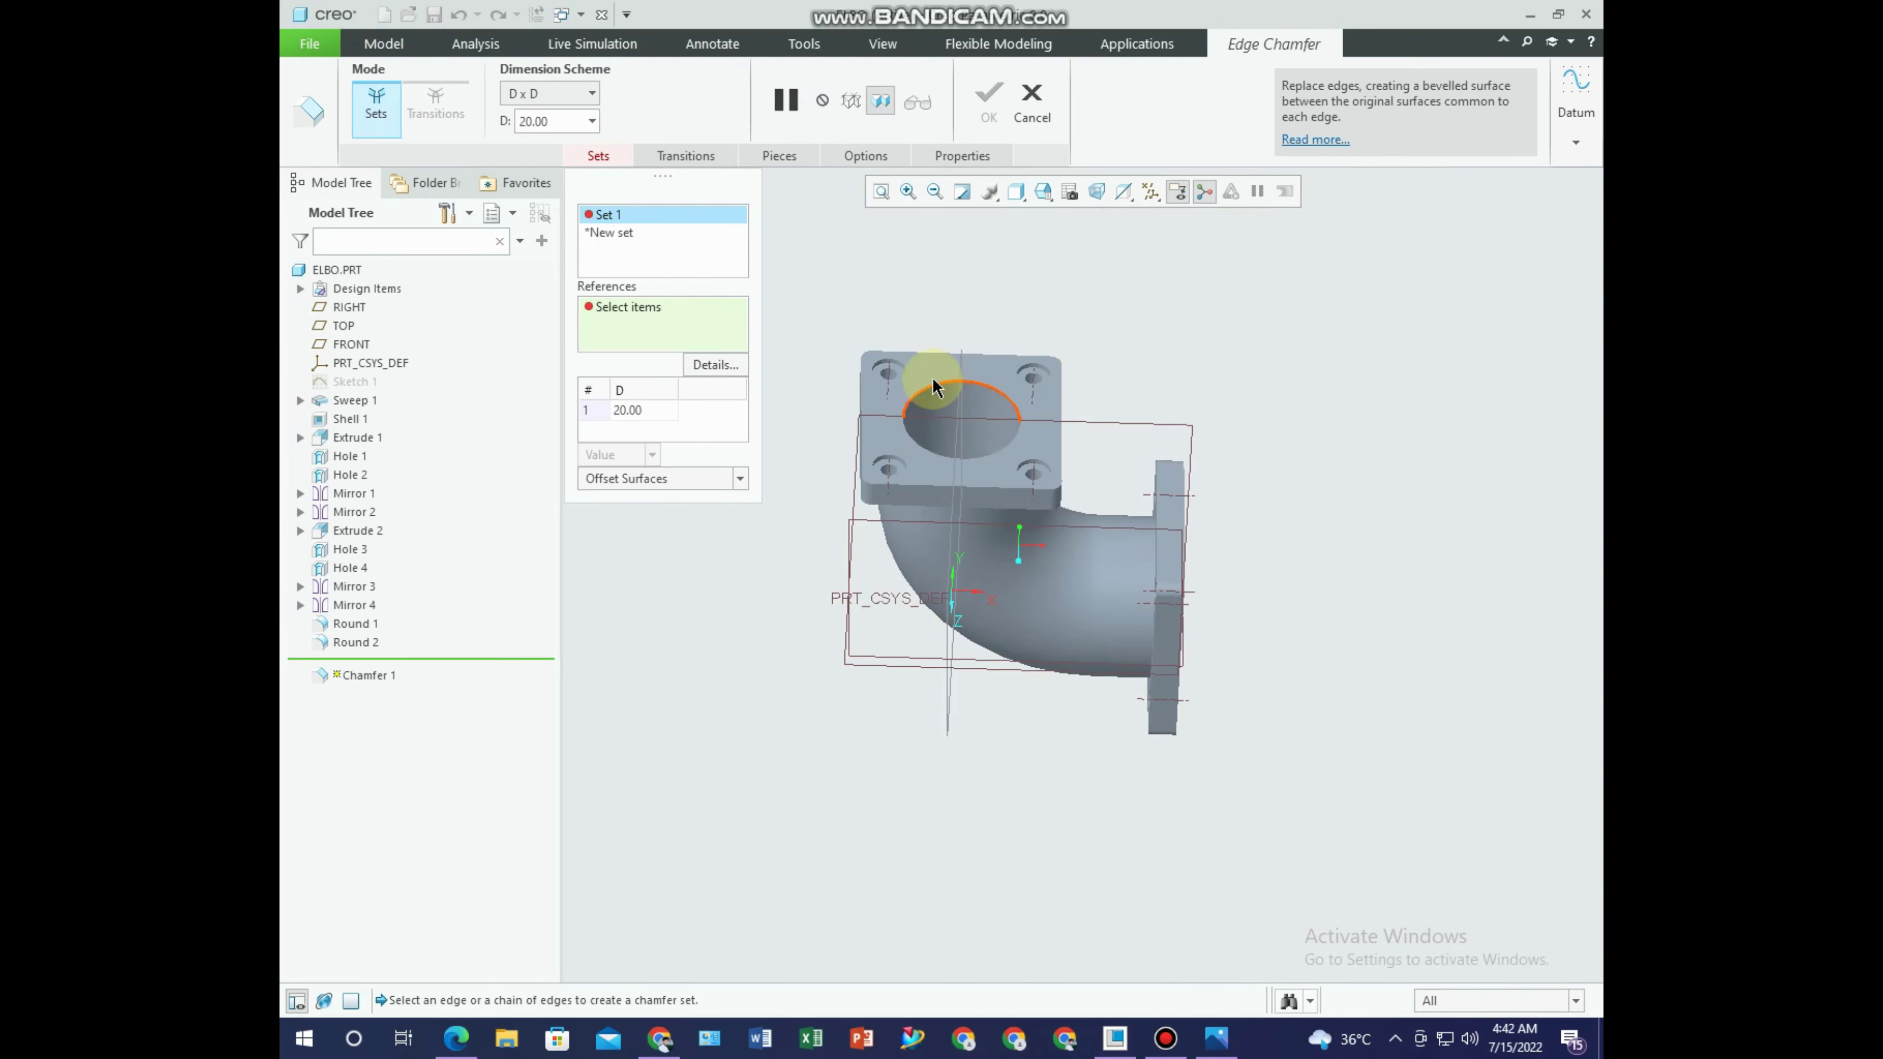
scroll(935, 408, up, 3)
click(933, 400)
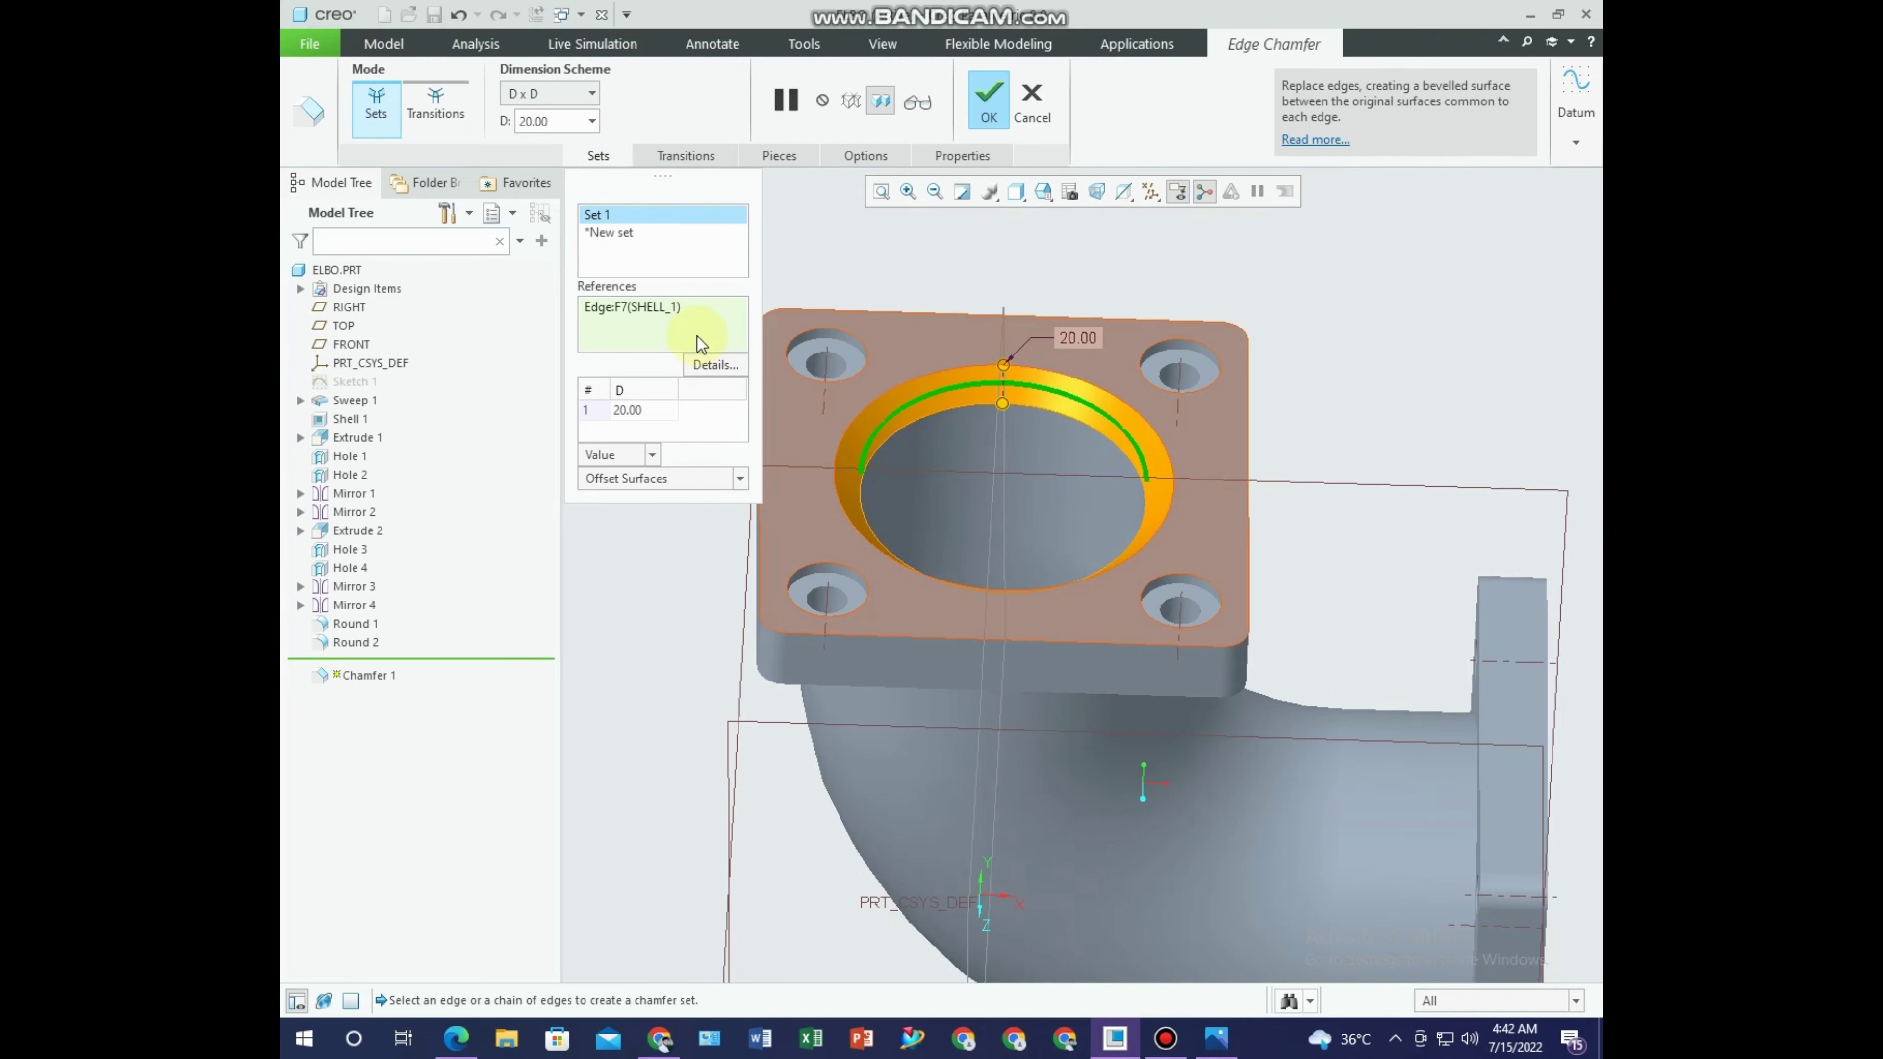
text(10)
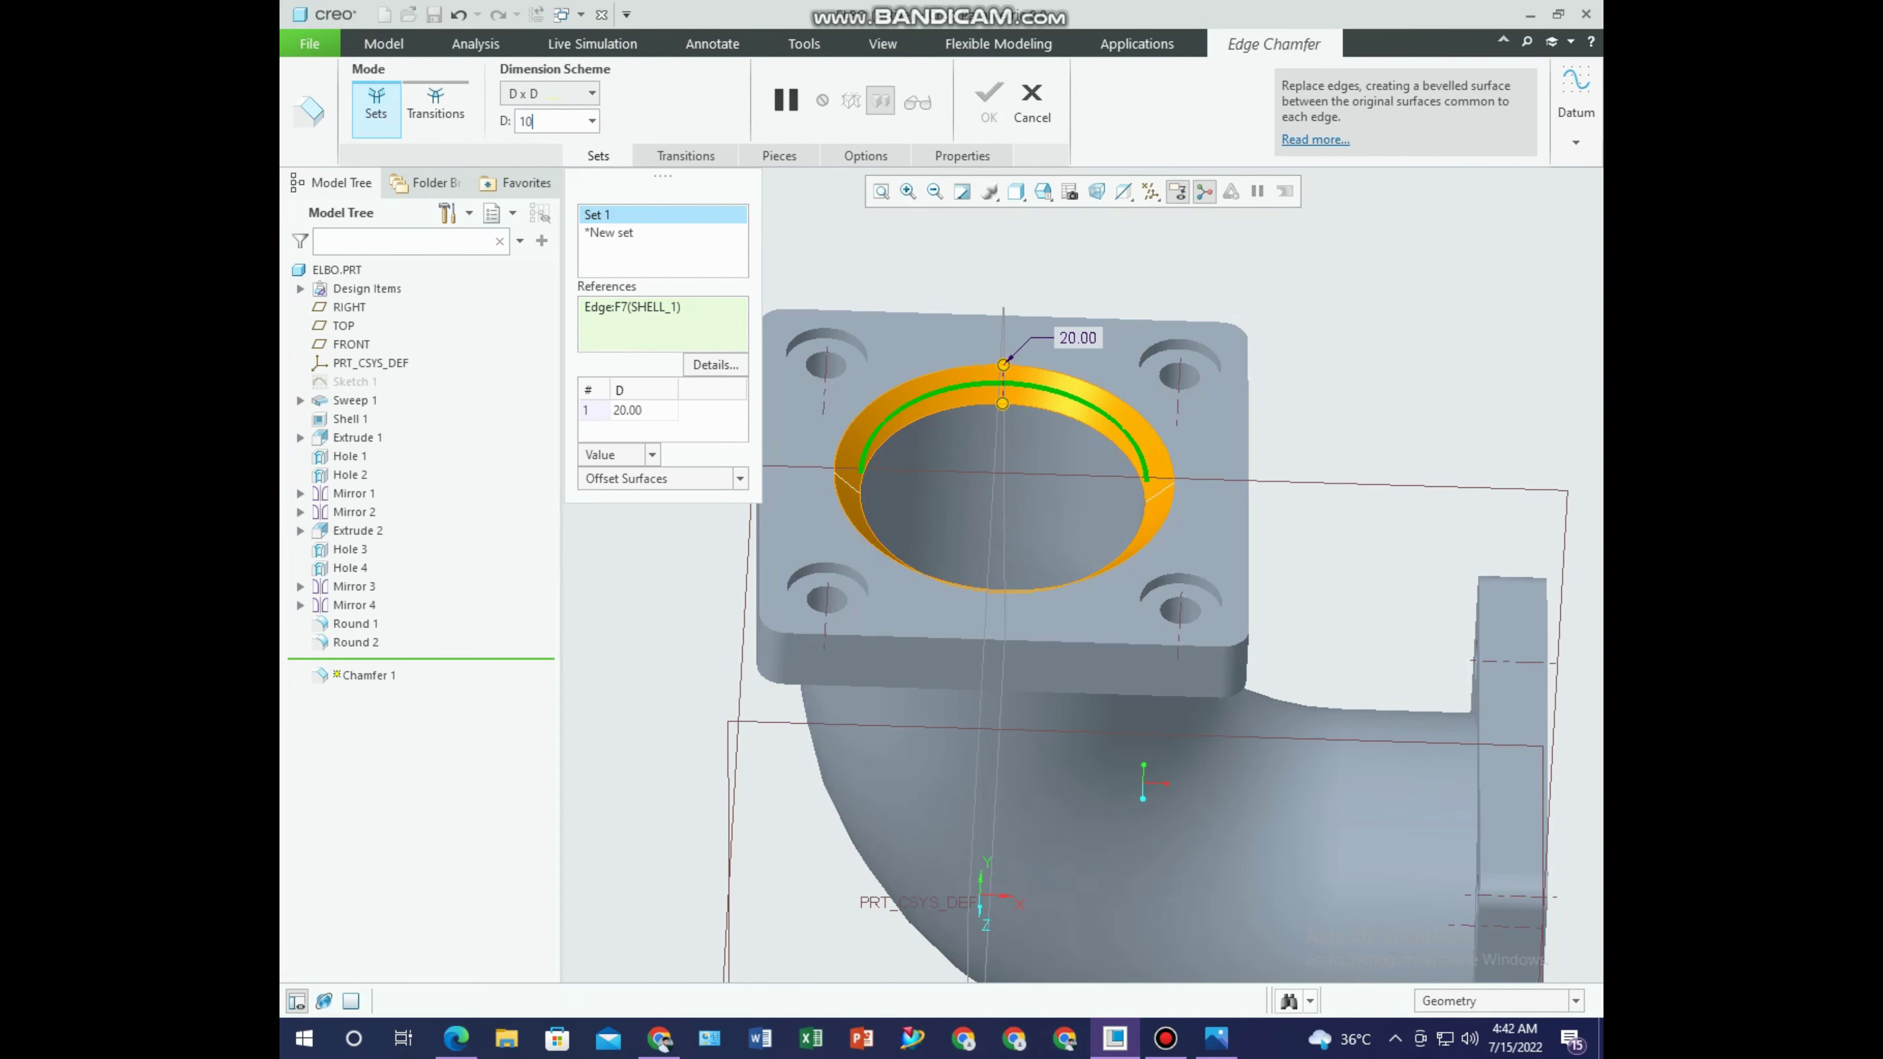
key(Return)
mouse_move(941, 282)
middle_down()
mouse_move(899, 331)
mouse_move(1189, 461)
middle_up()
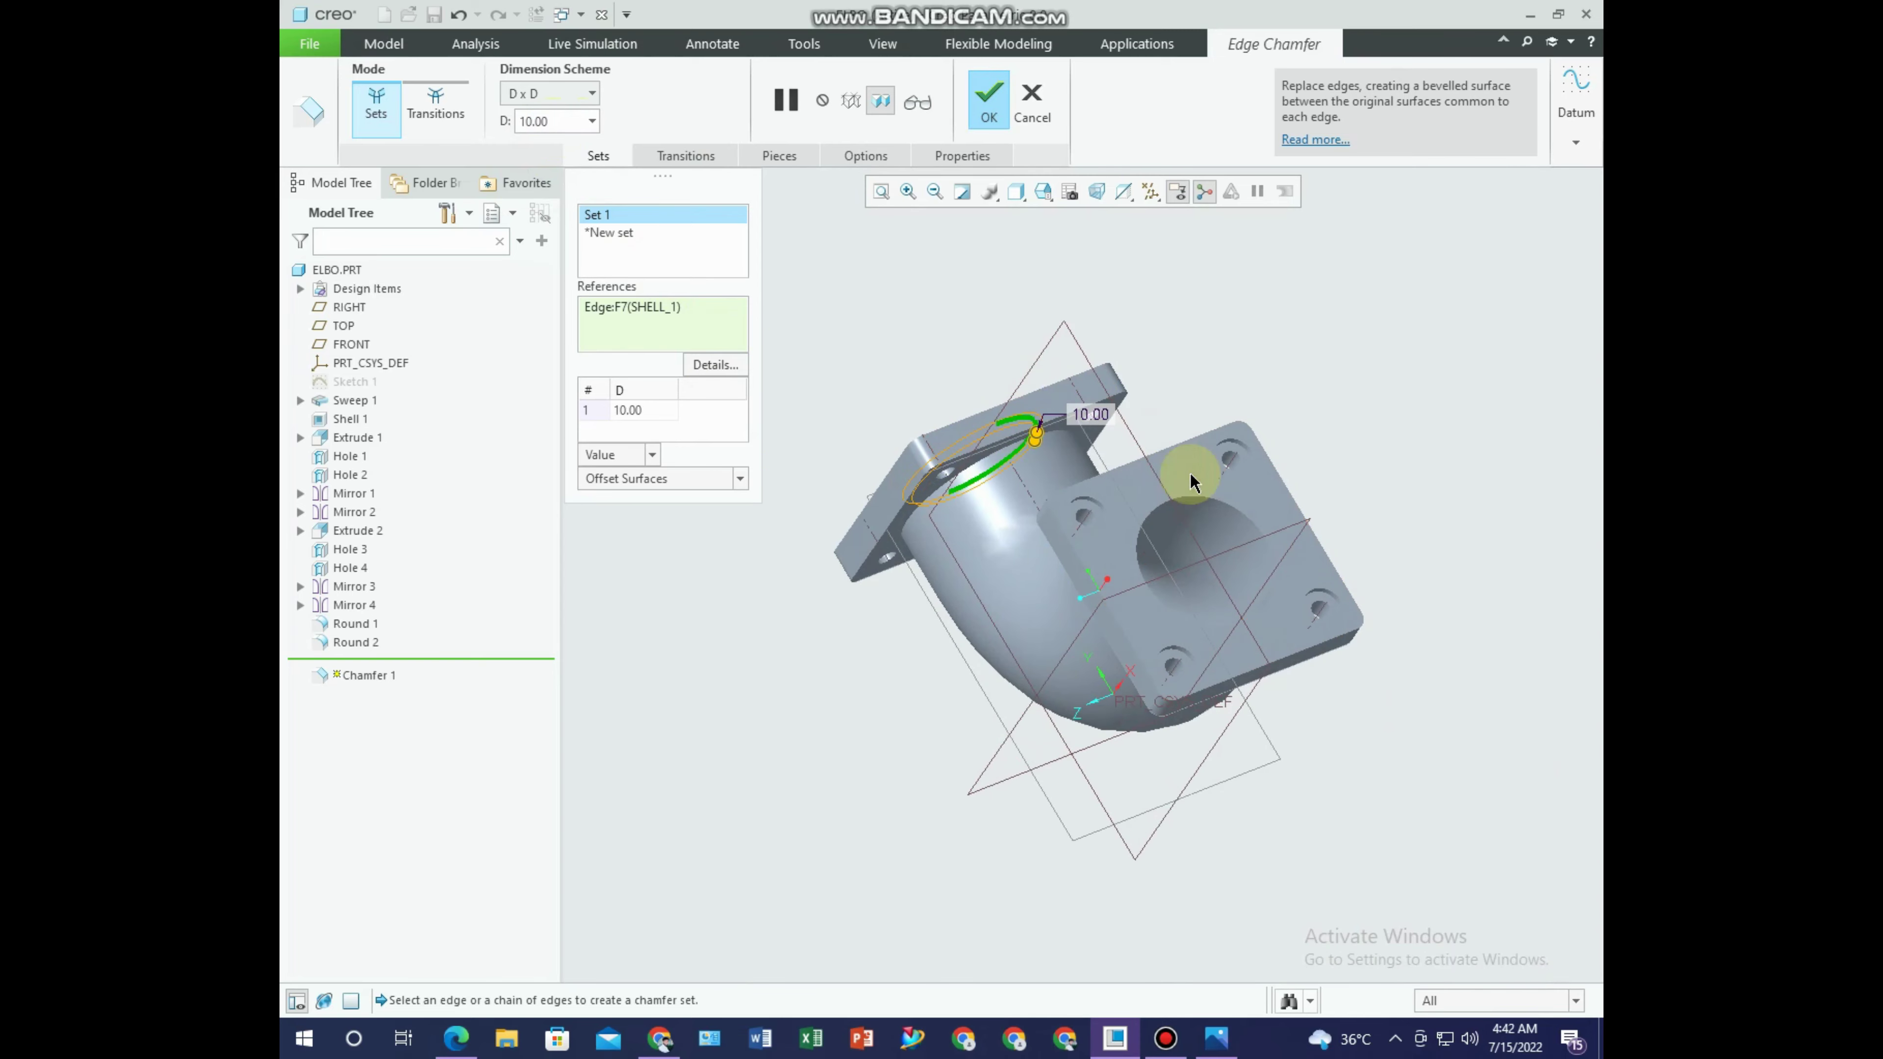
ctrl+click(1206, 504)
click(990, 106)
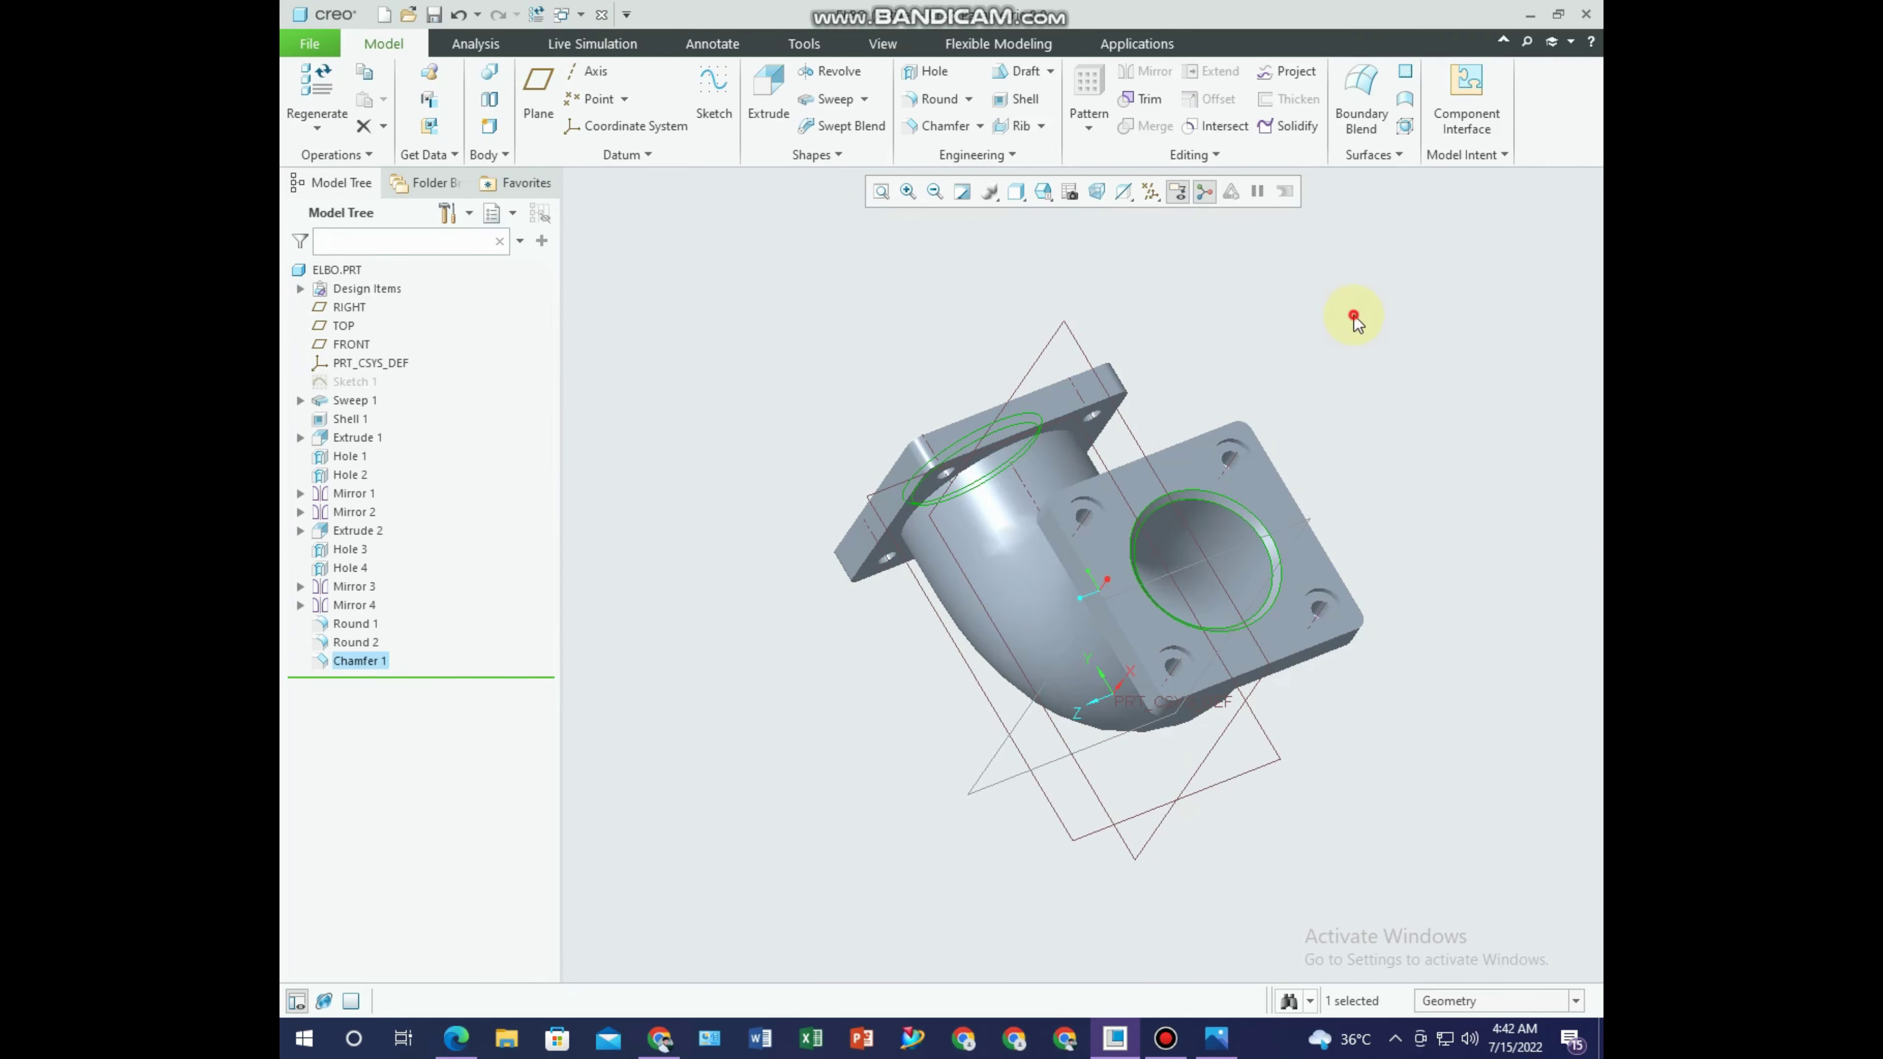
mouse_move(1354, 316)
middle_down()
mouse_move(1282, 472)
mouse_move(1293, 349)
middle_up()
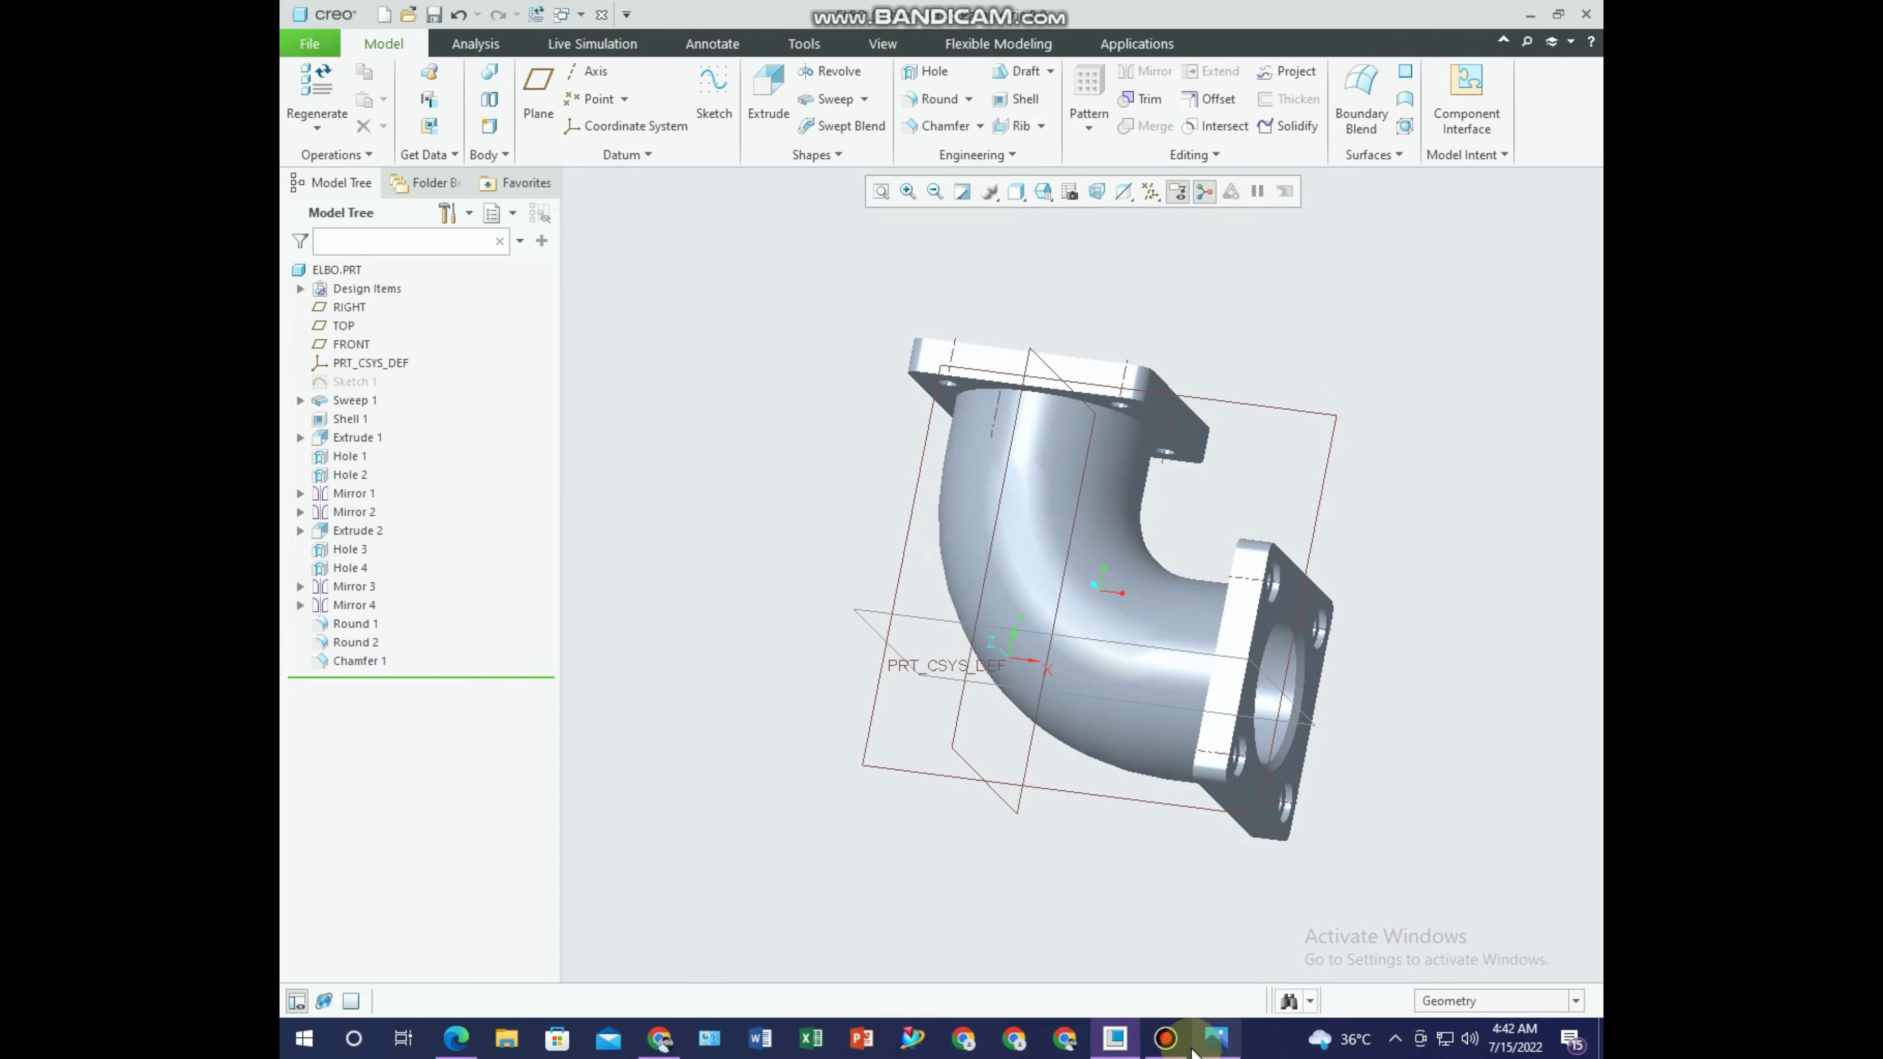
click(1211, 1050)
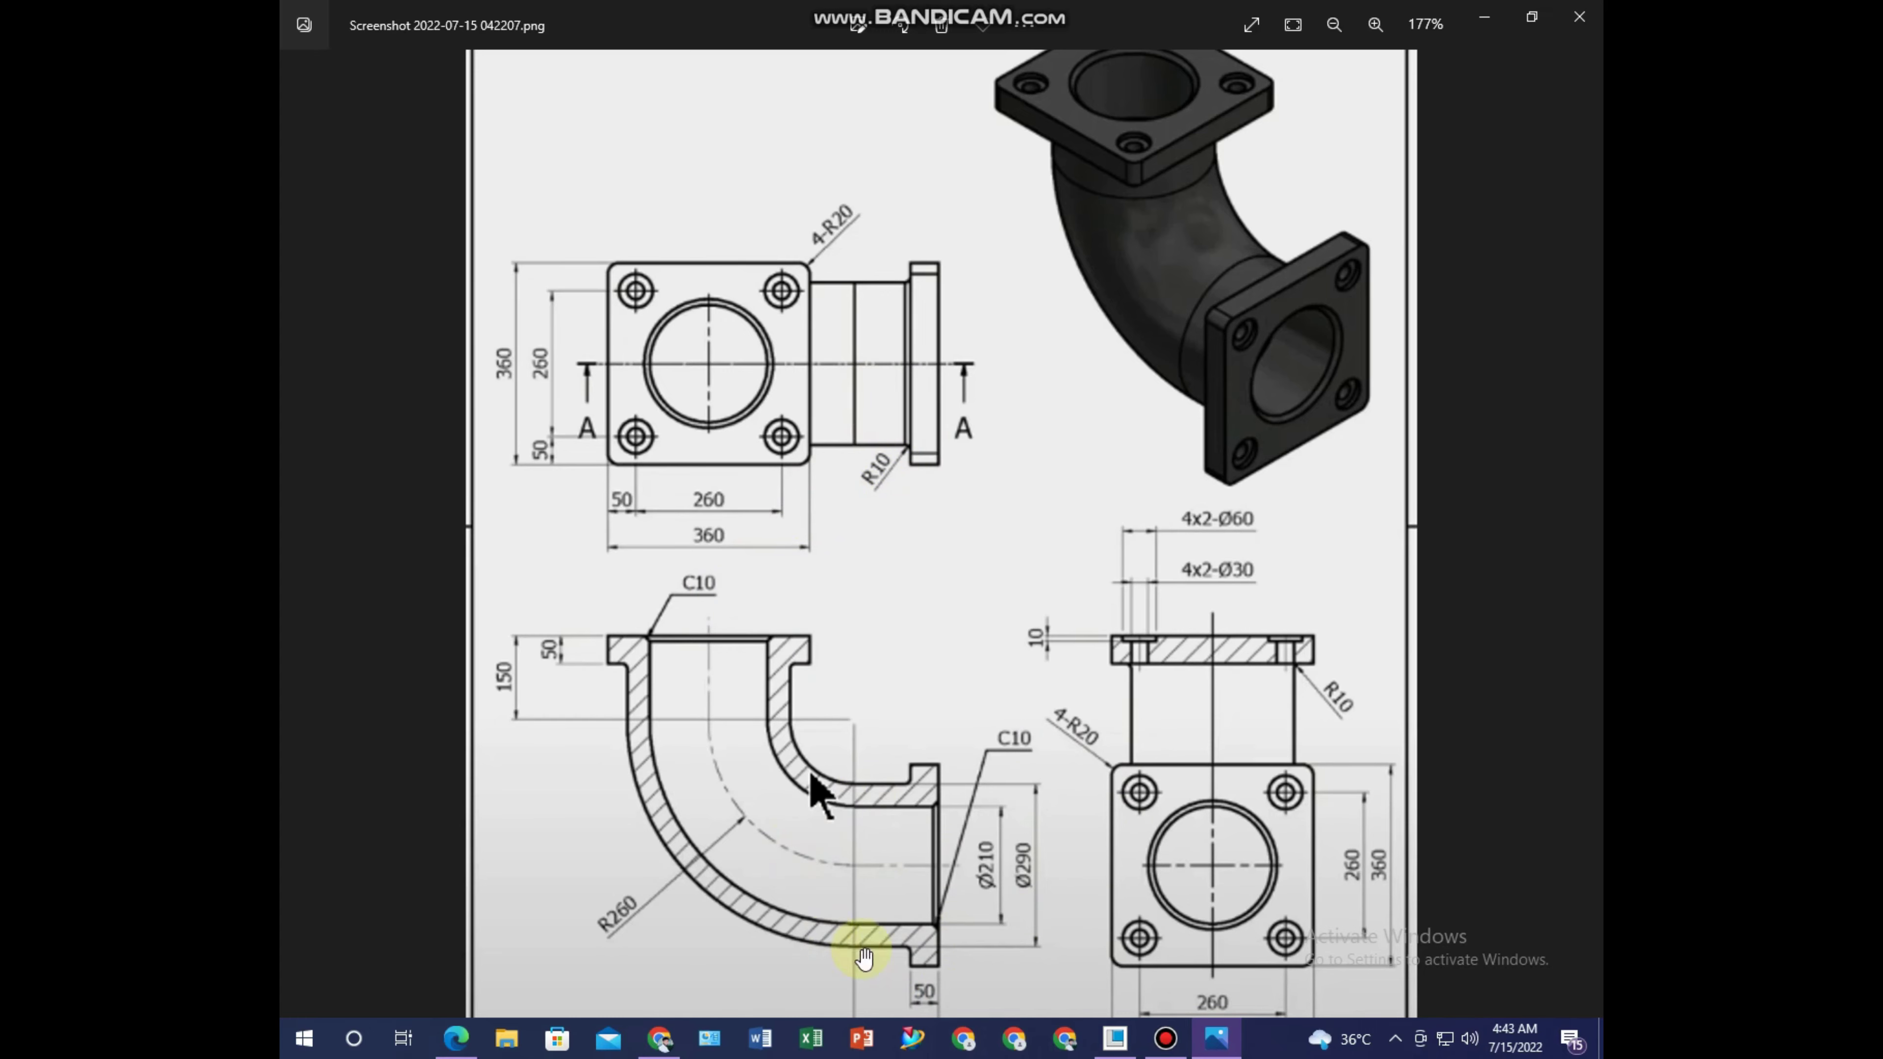
Return from the Photos drawing to the chamfered Creo elbow model.
click(1114, 1038)
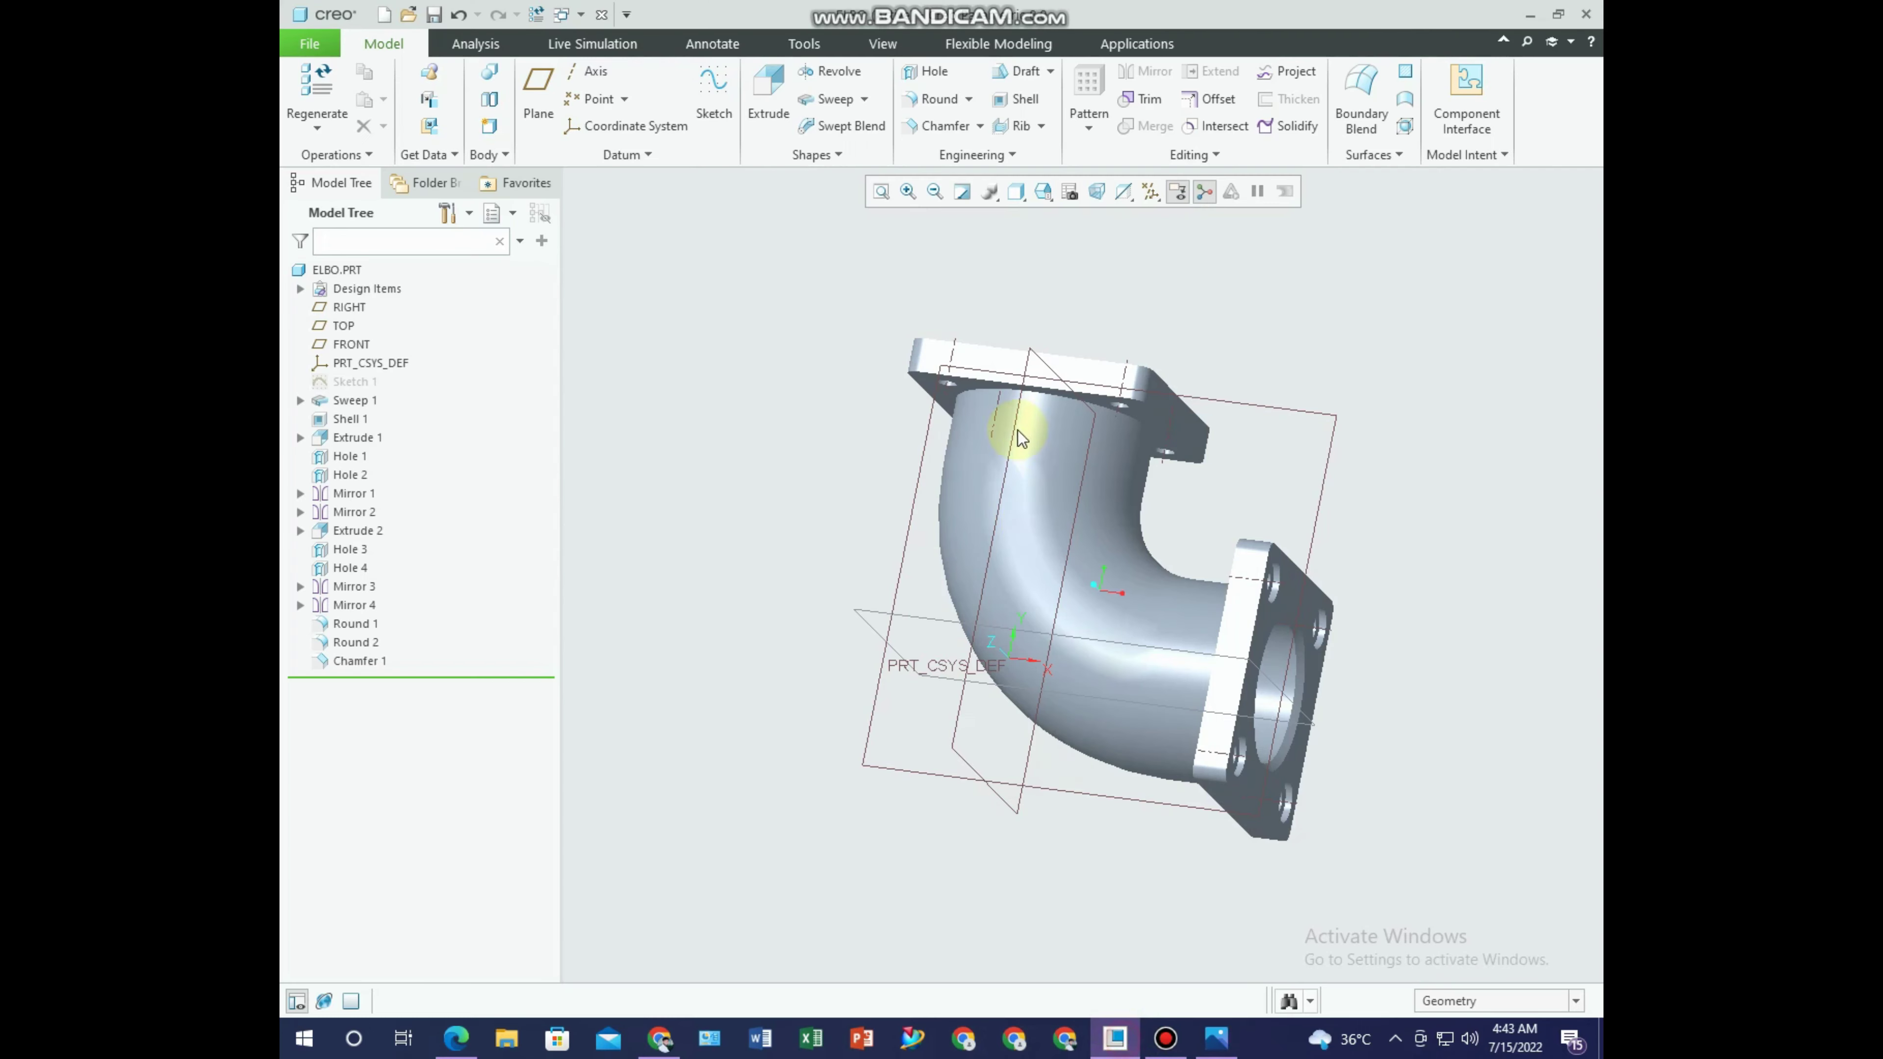
Fillet both pipe-to-flange junction edges at radius 10, reset the view, and show the drawing.
click(939, 96)
scroll(1268, 667, down, 5)
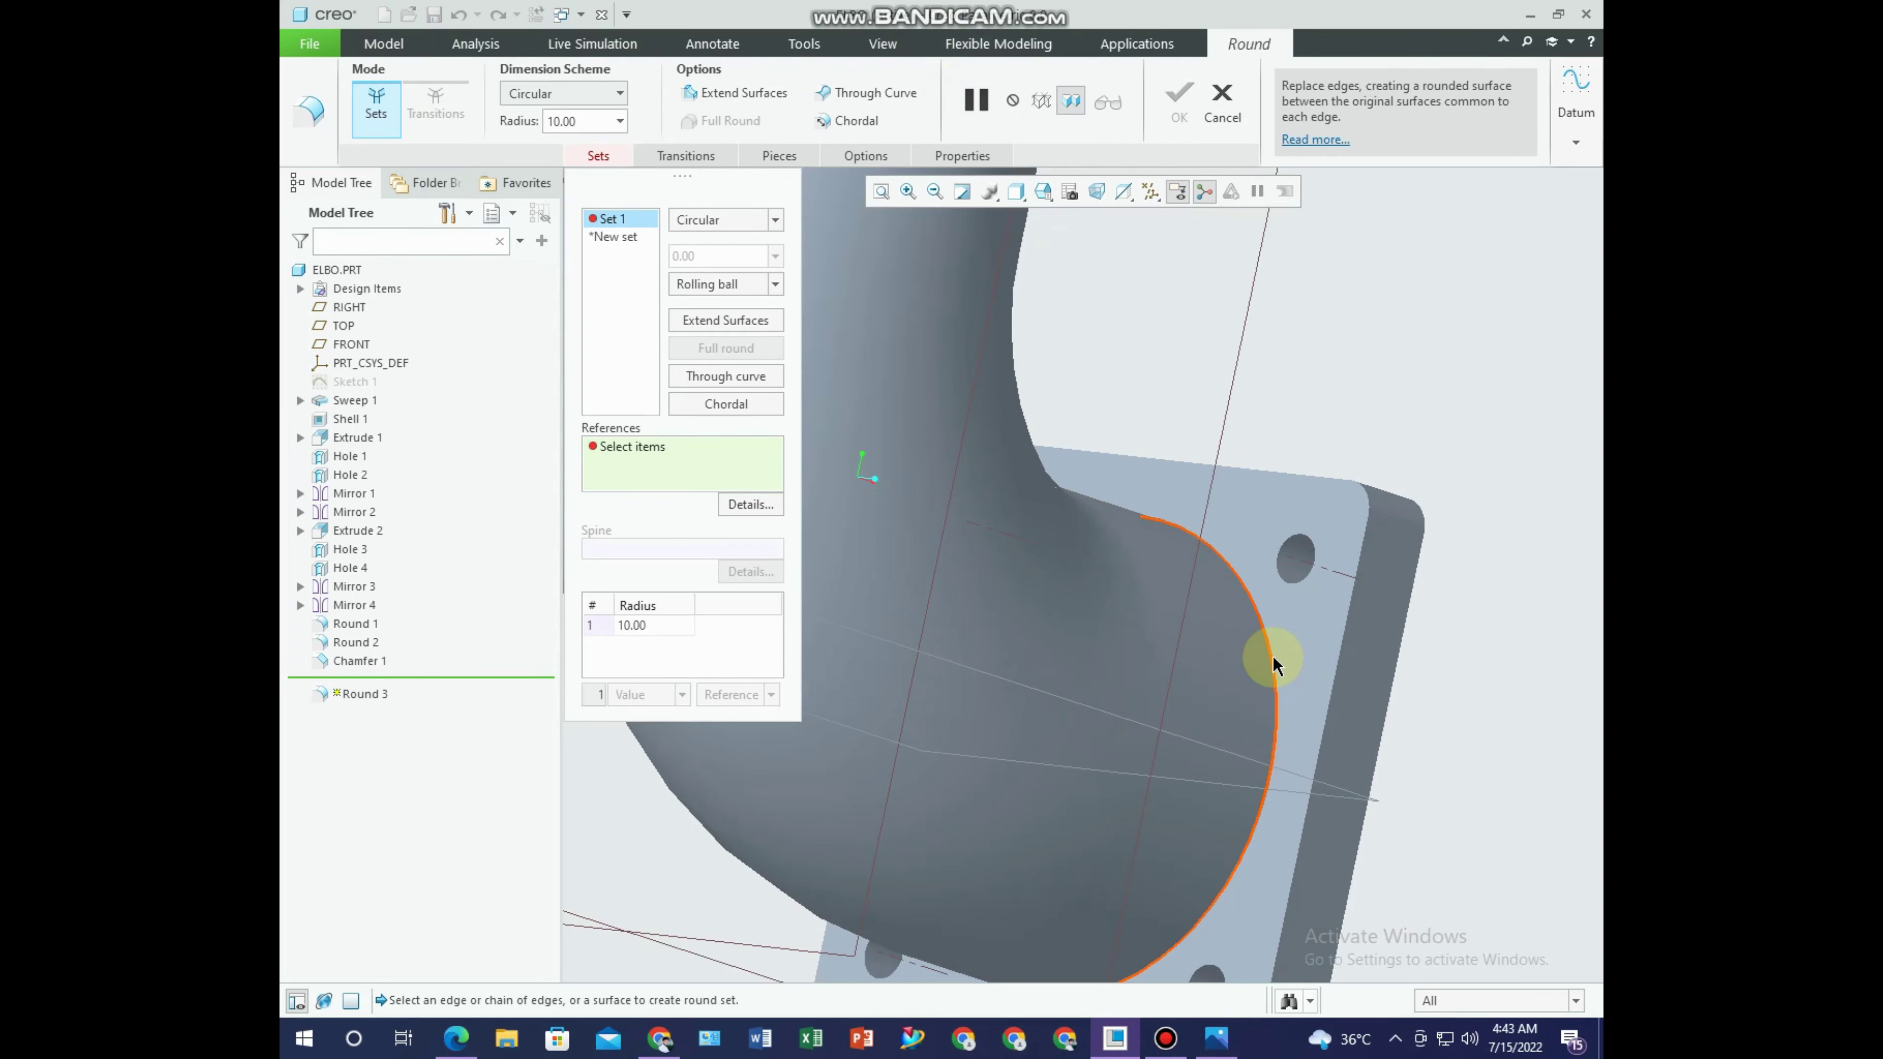
click(1266, 666)
scroll(1265, 665, up, 5)
mouse_move(1266, 666)
middle_down()
mouse_move(1197, 615)
mouse_move(1202, 420)
middle_up()
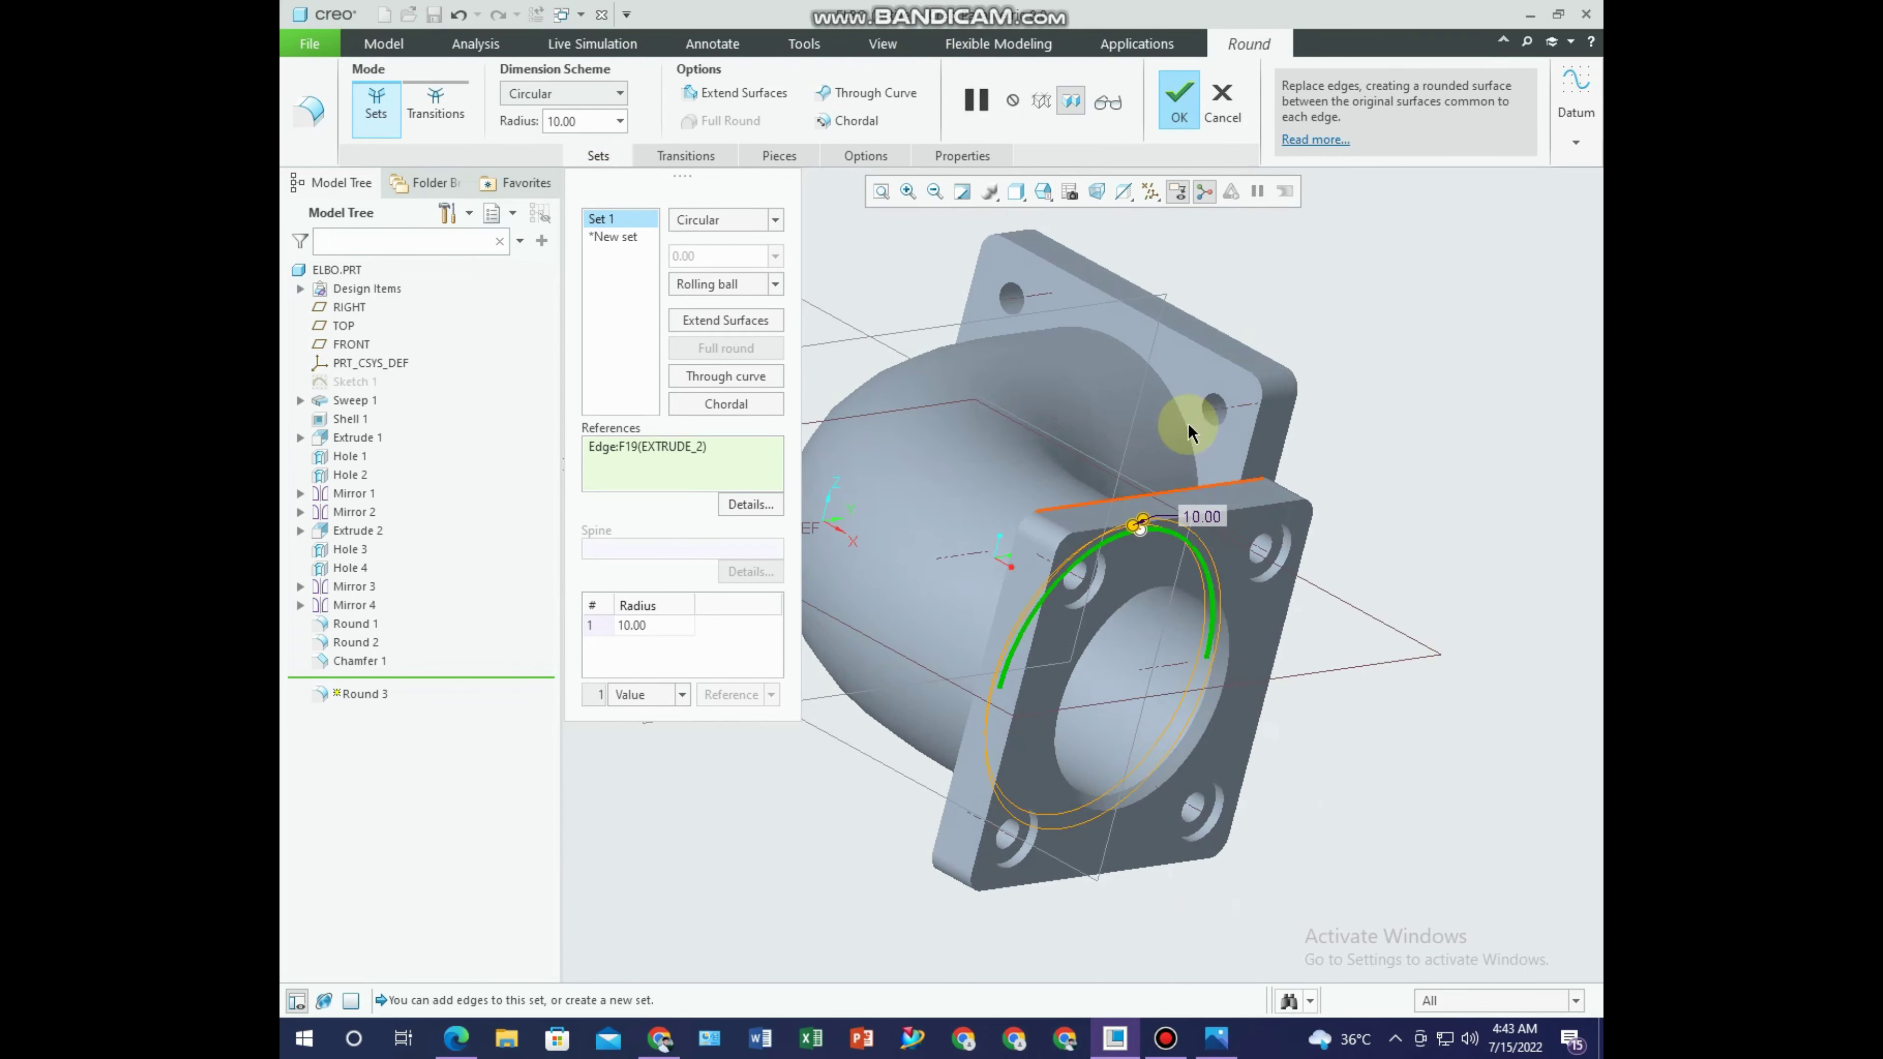
ctrl+click(1167, 386)
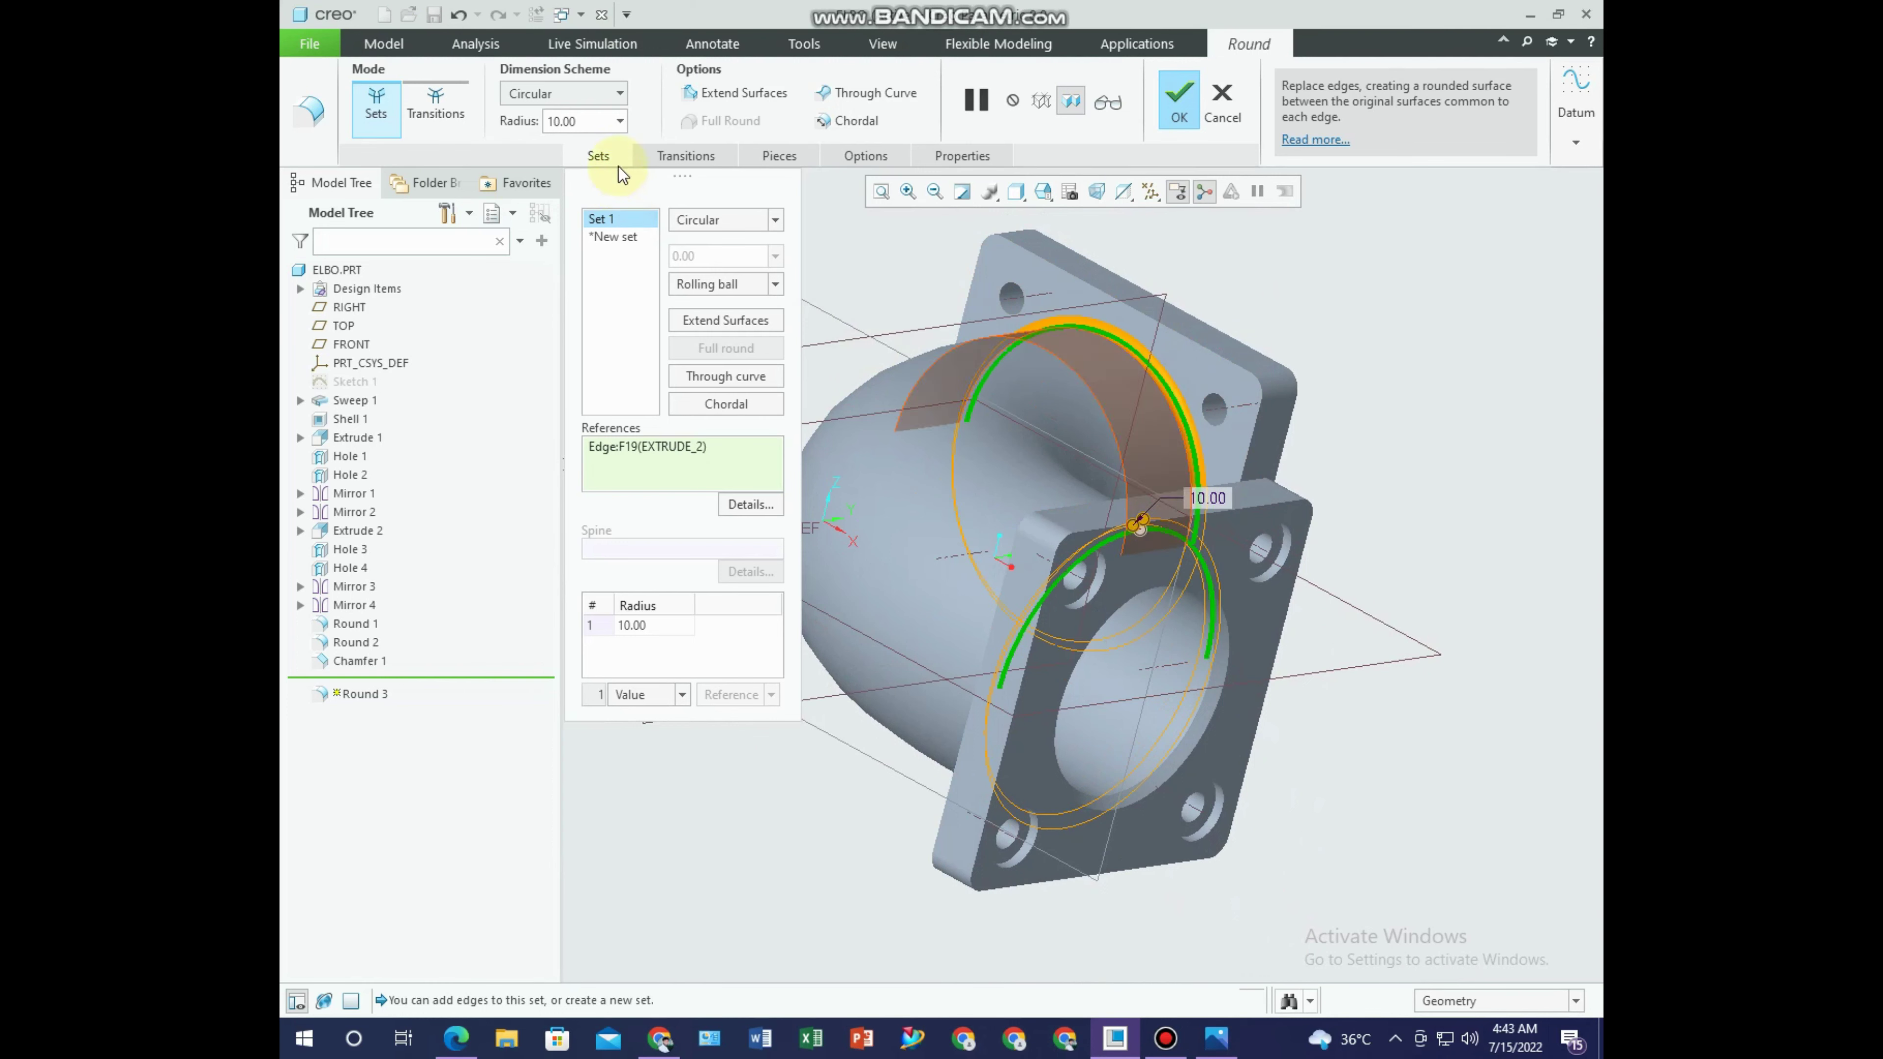
click(602, 123)
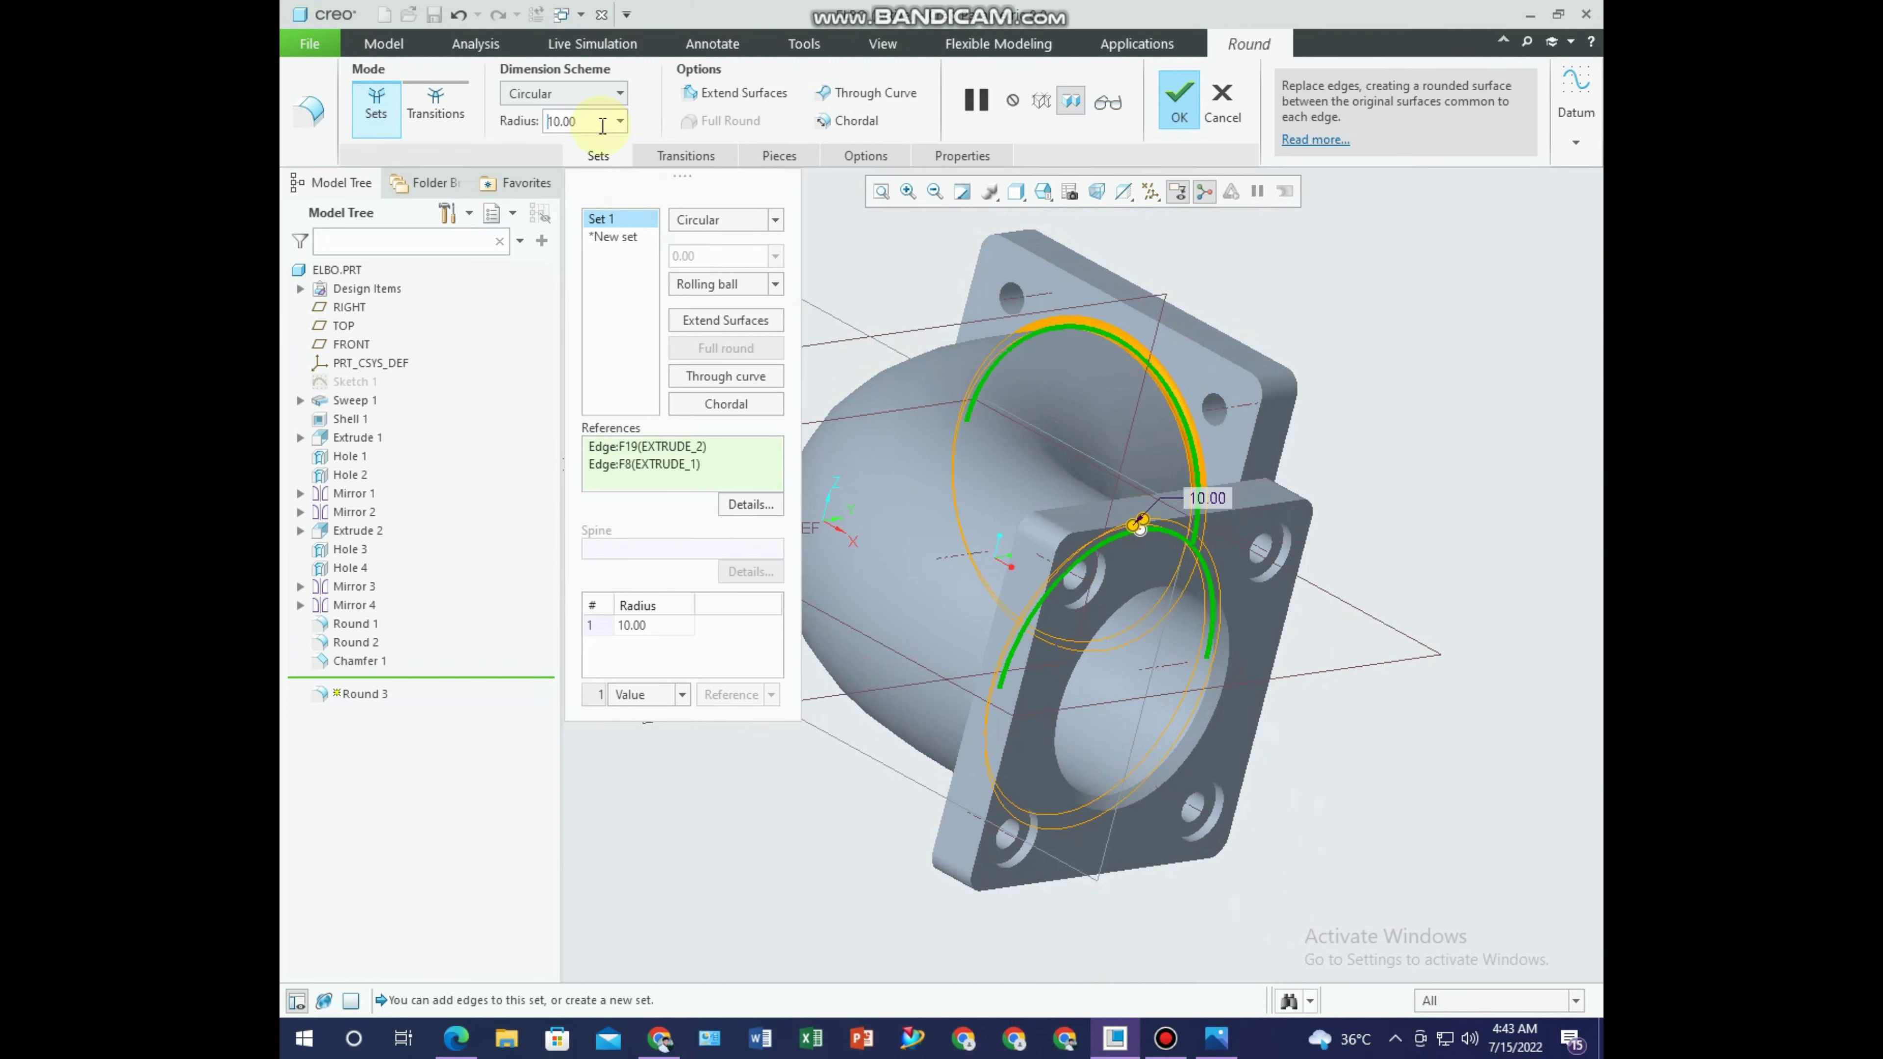
click(1165, 110)
middle_drag(1463, 278, 1195, 419)
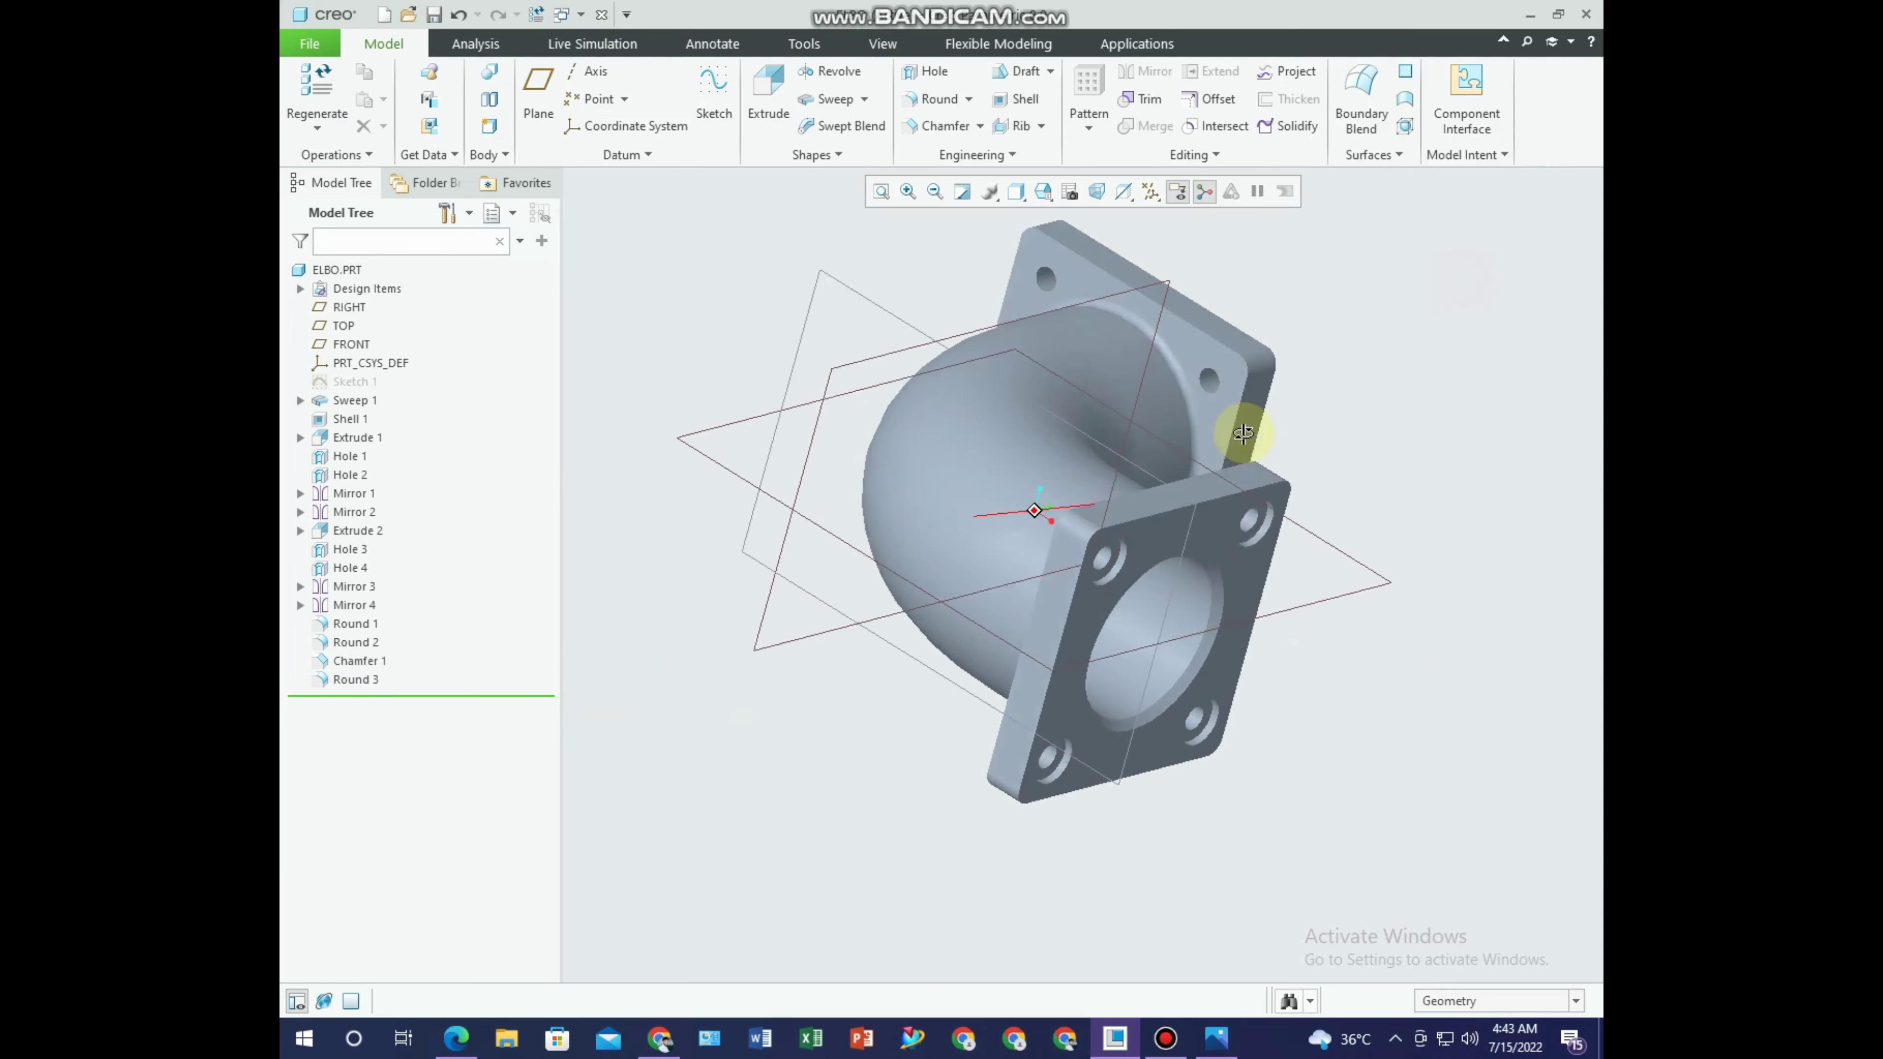
key(ctrl+d)
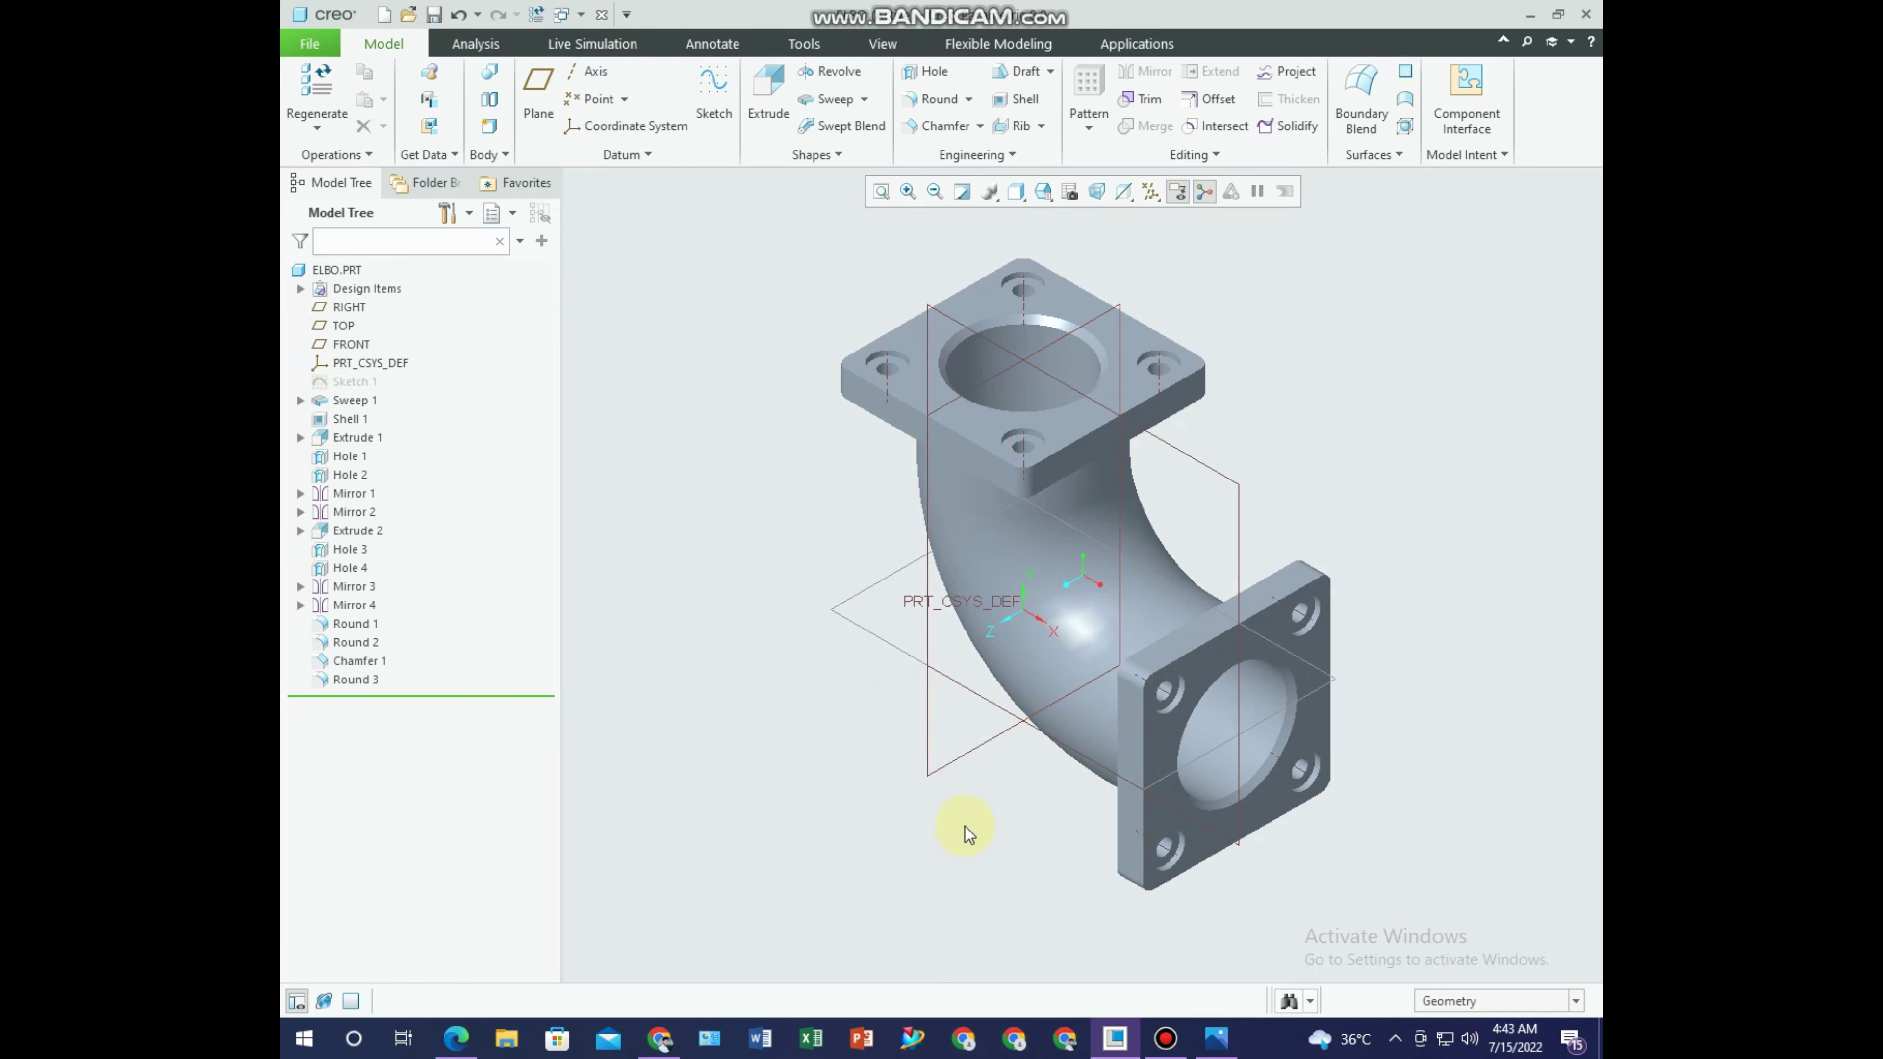
click(1216, 1037)
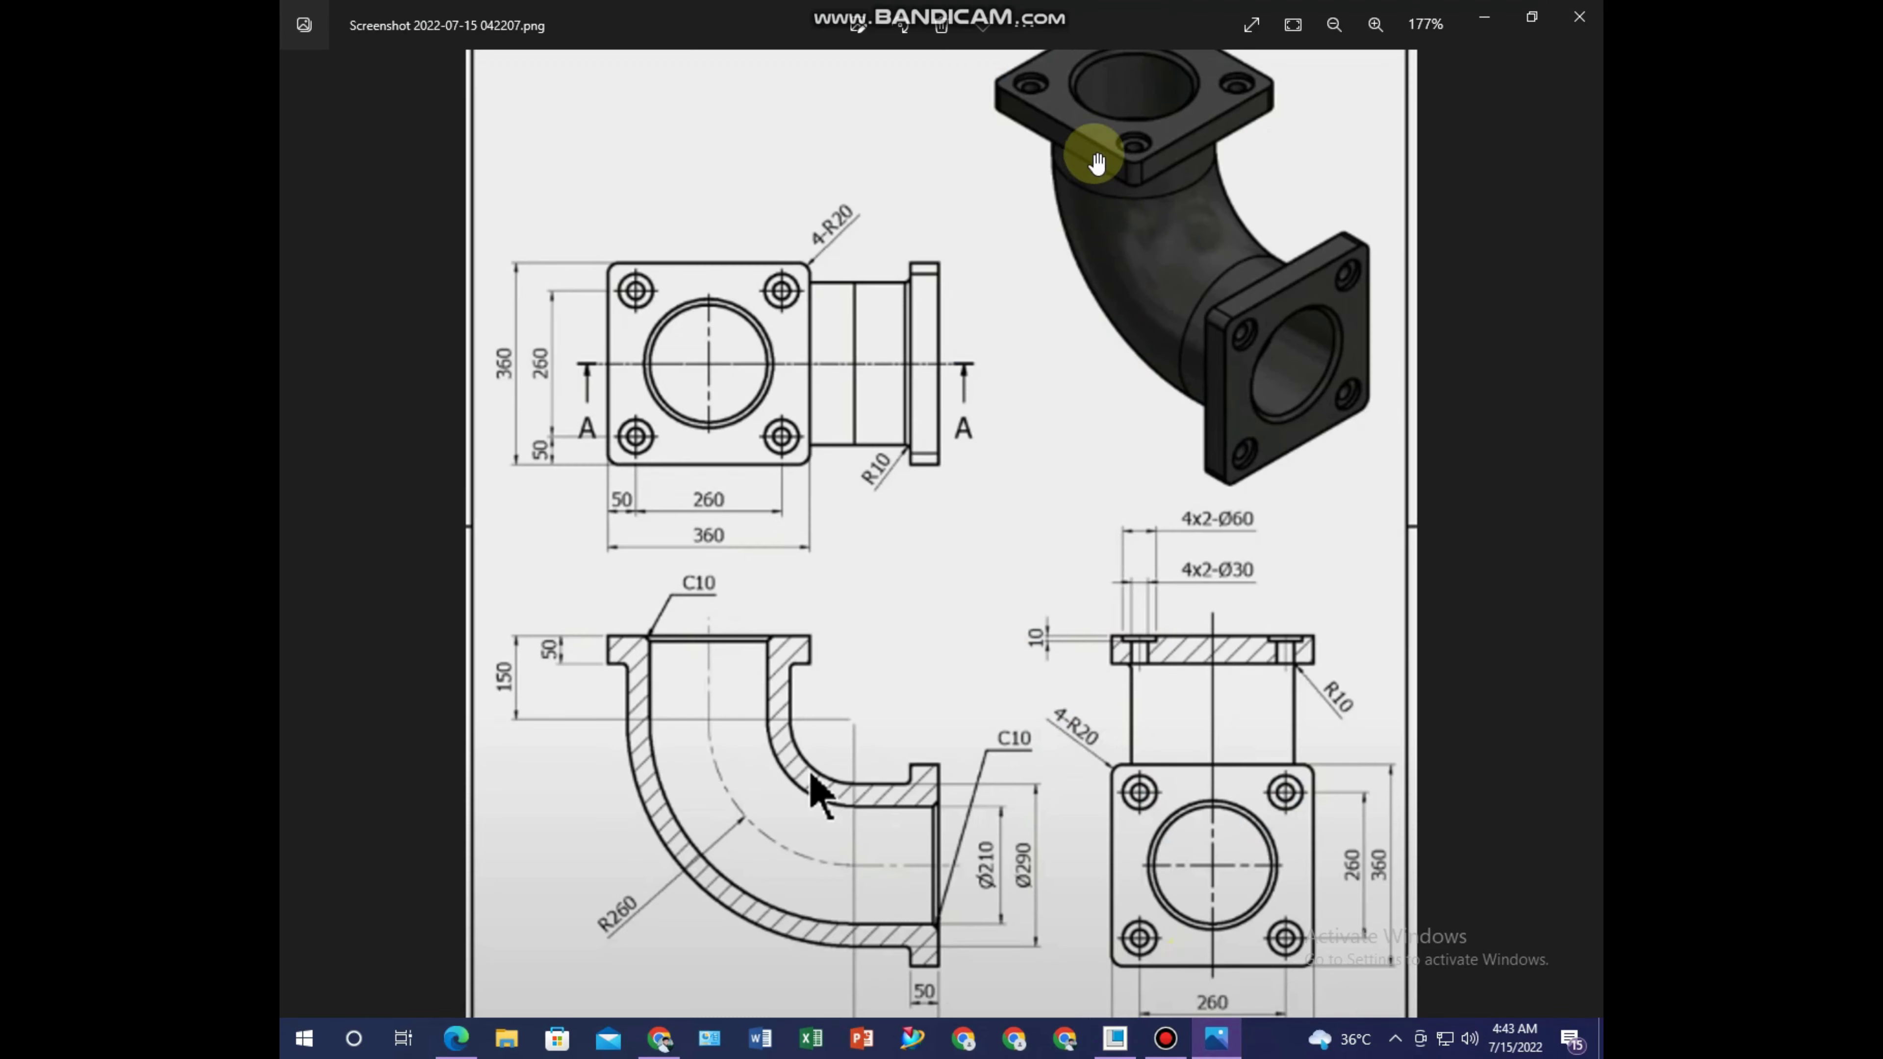
Minimize the Photos viewer to bring back the finished Creo elbow model.
click(1231, 1039)
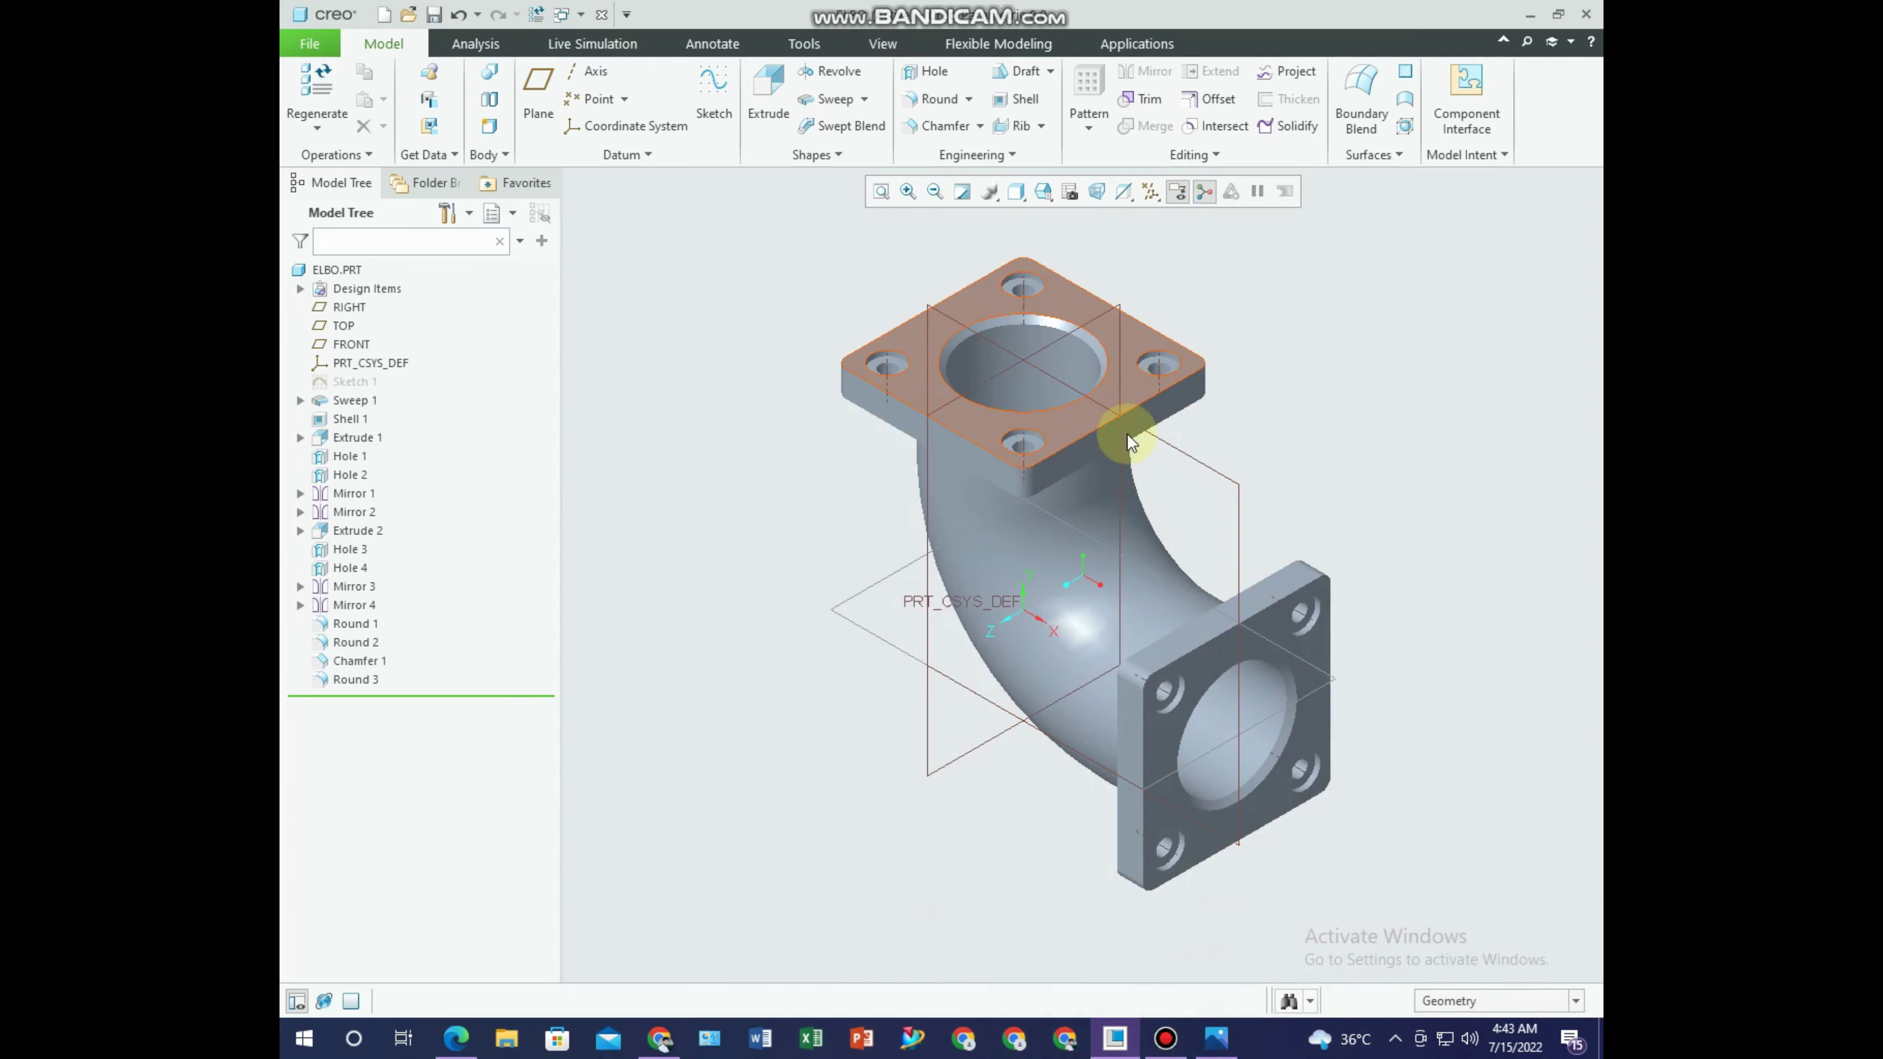